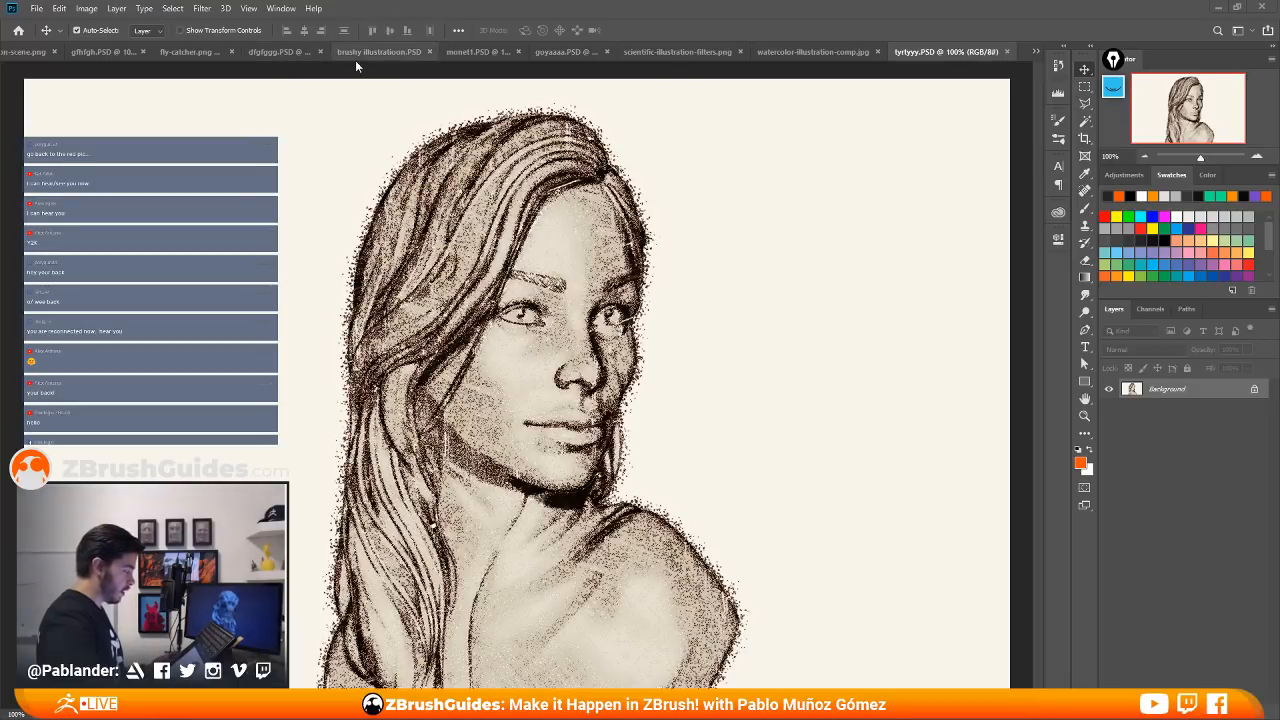
- Review fly-catcher.png, watercolor-illustration-comp.jpg and the stippled portrait, and bring up linework.png
left_click(186, 50)
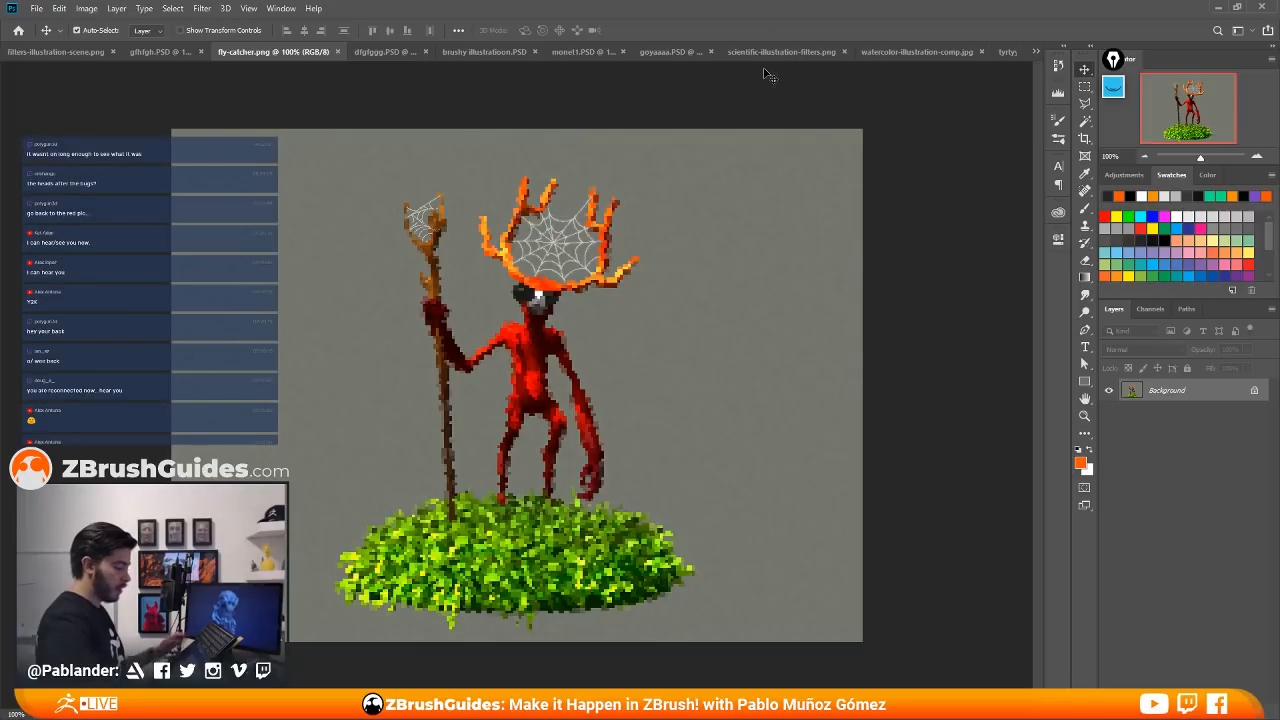
left_click(886, 52)
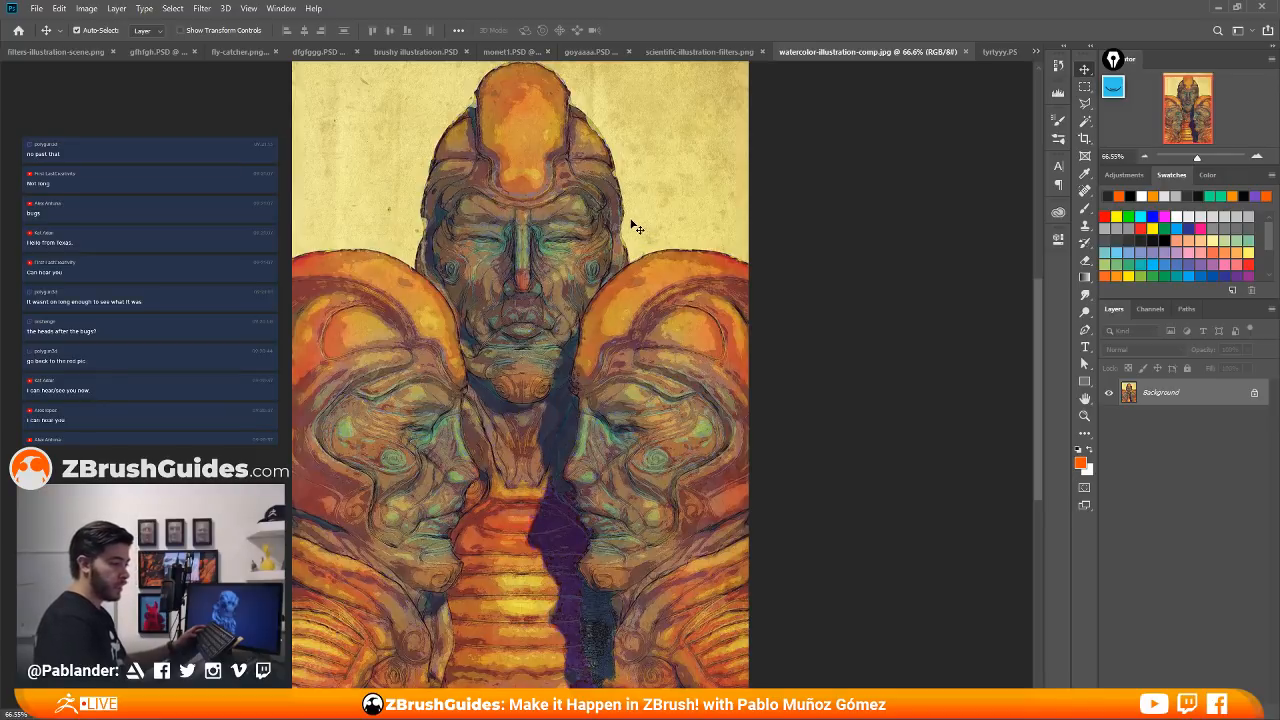
key("ctrl+Tab")
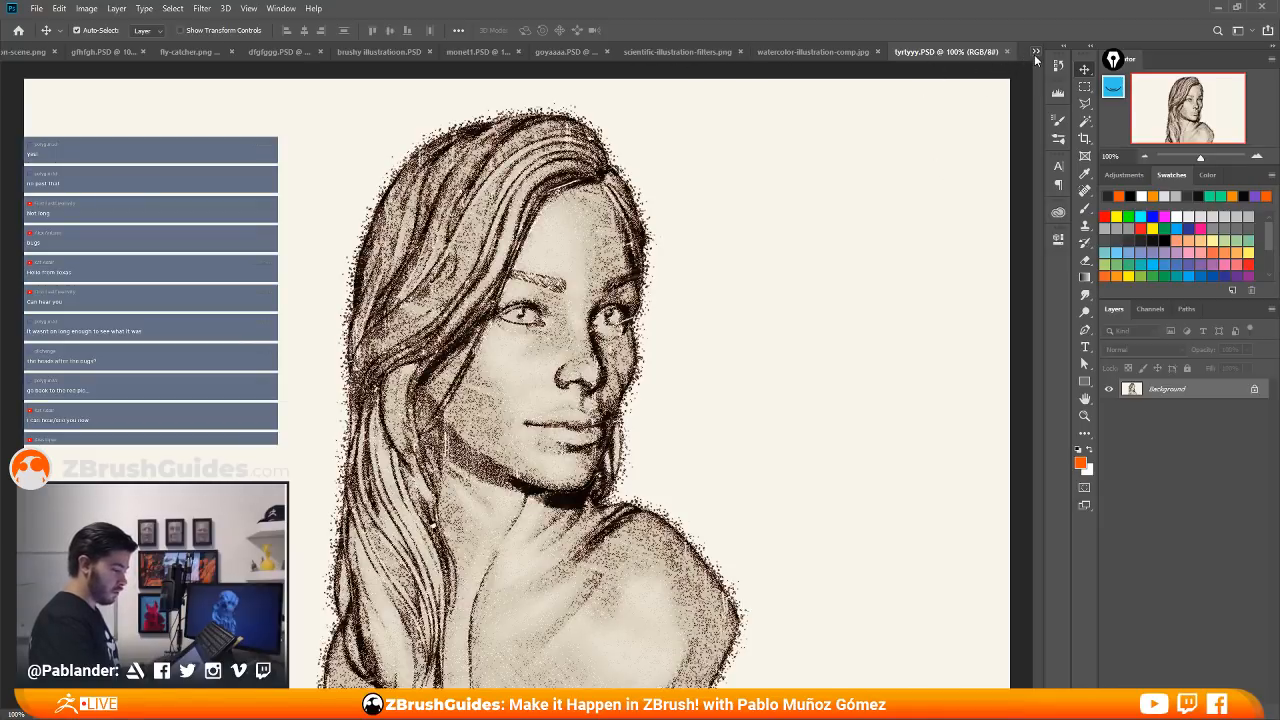
key("ctrl+Tab")
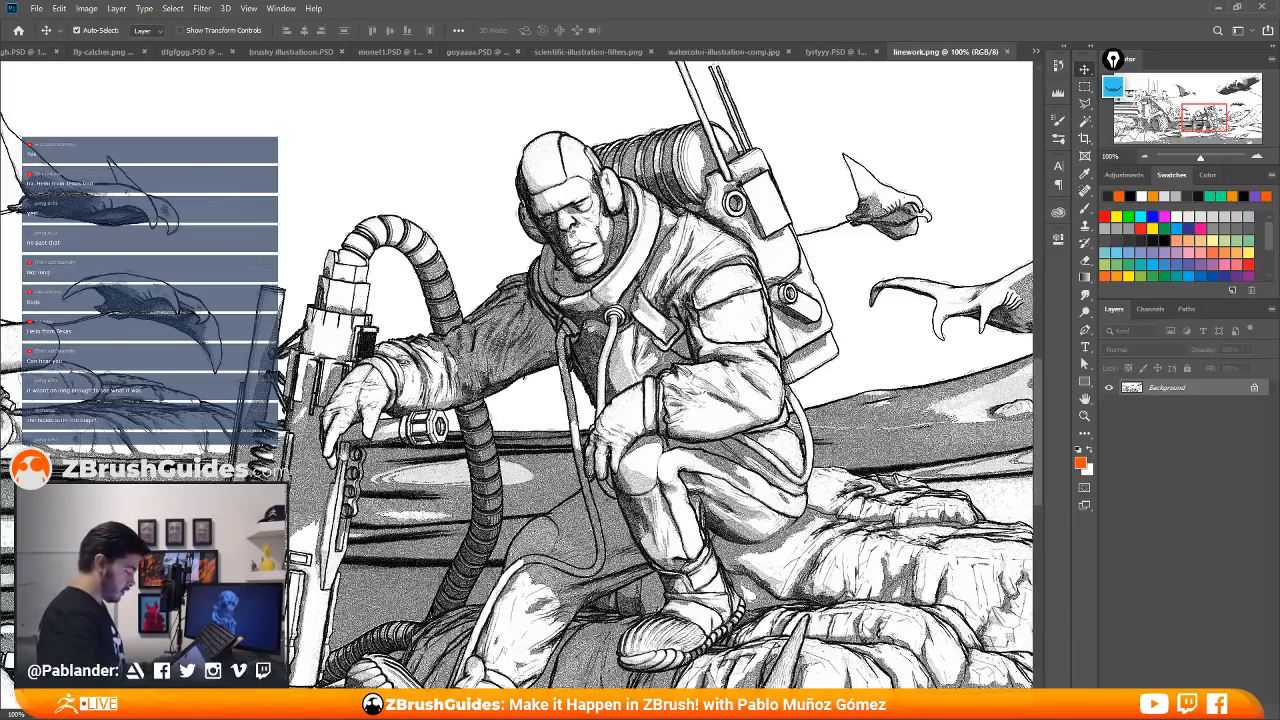
- Examine the line art in linework.png from the kneeling astronaut across the vehicle's wheels and body to the edges of its hood
left_click_drag(344, 456, 614, 381)
left_click_drag(350, 374, 620, 324)
left_click_drag(480, 470, 655, 345)
left_click_drag(392, 385, 520, 490)
left_click_drag(548, 324, 600, 390)
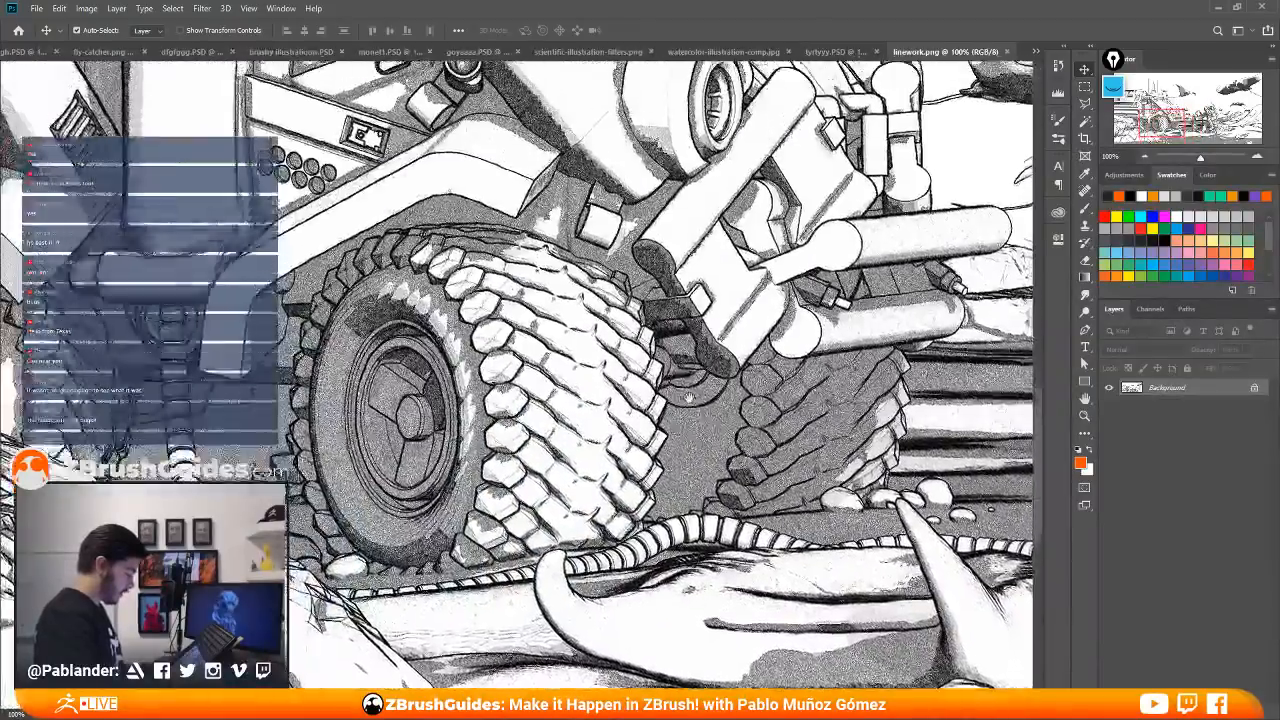
left_click_drag(520, 260, 458, 411)
left_click_drag(300, 275, 671, 363)
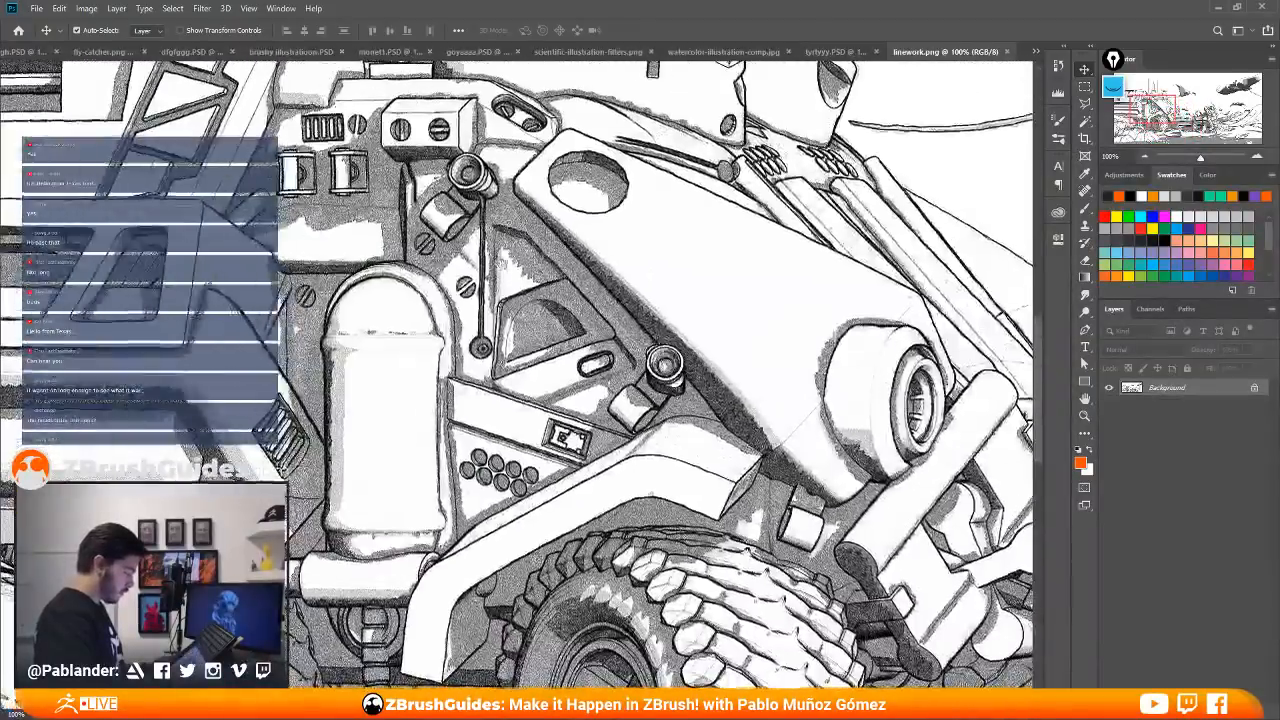
left_click_drag(495, 262, 690, 340)
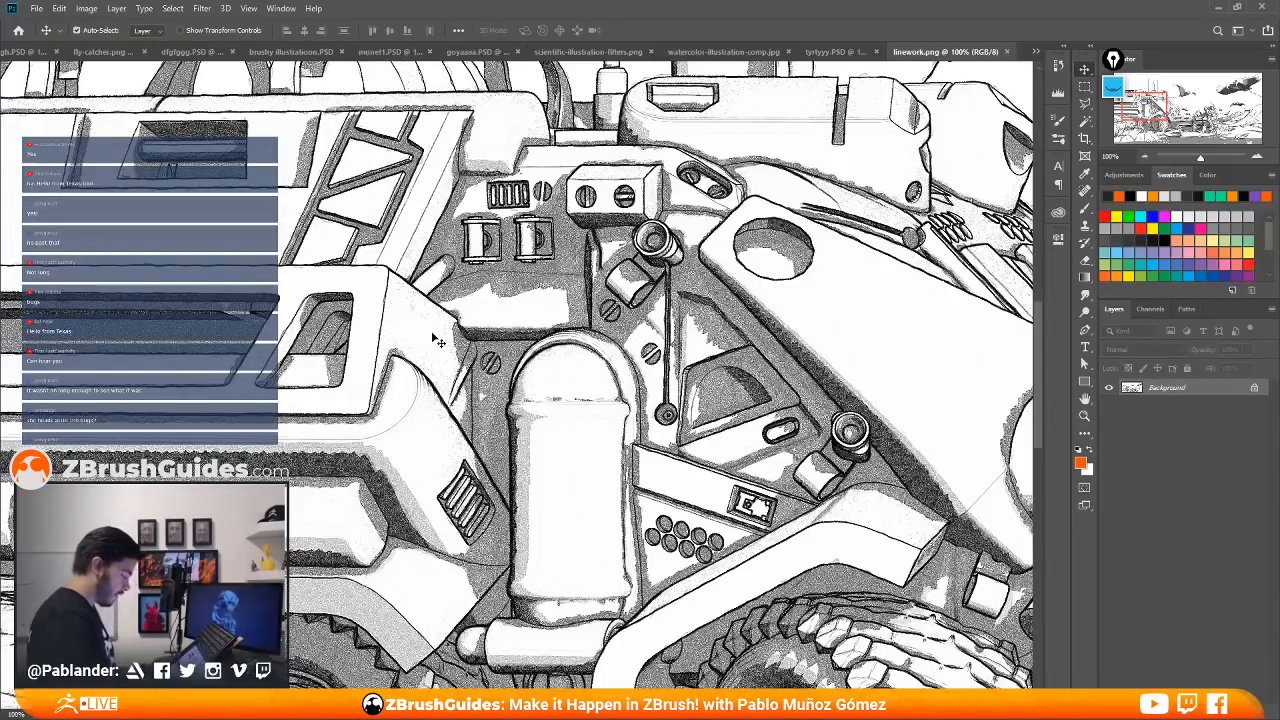
left_click_drag(363, 382, 363, 413)
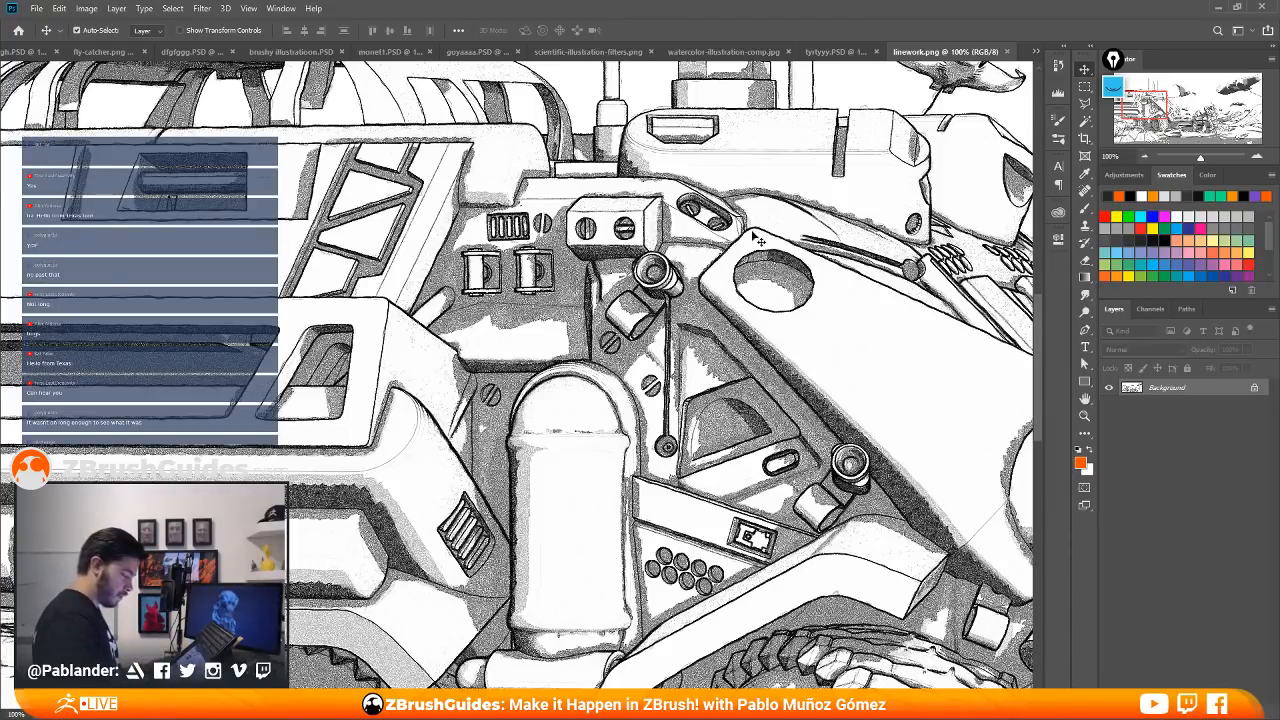
left_click_drag(827, 211, 562, 225)
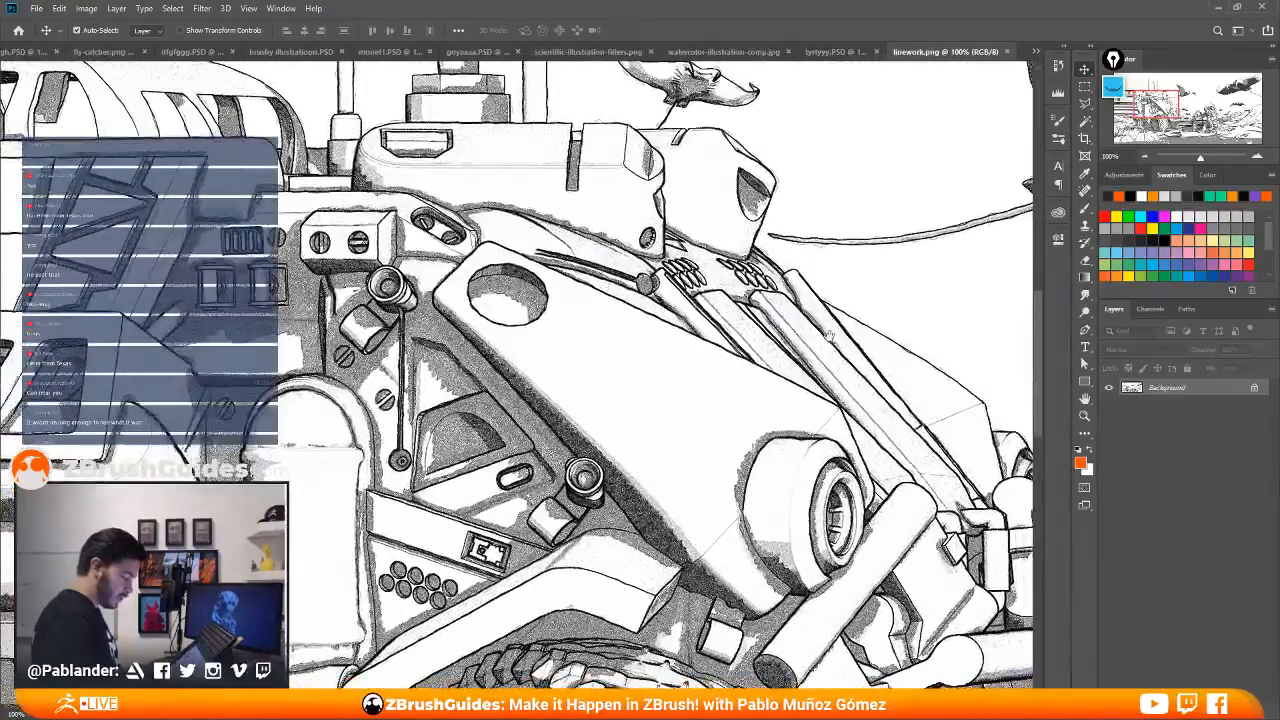
left_click_drag(829, 338, 759, 310)
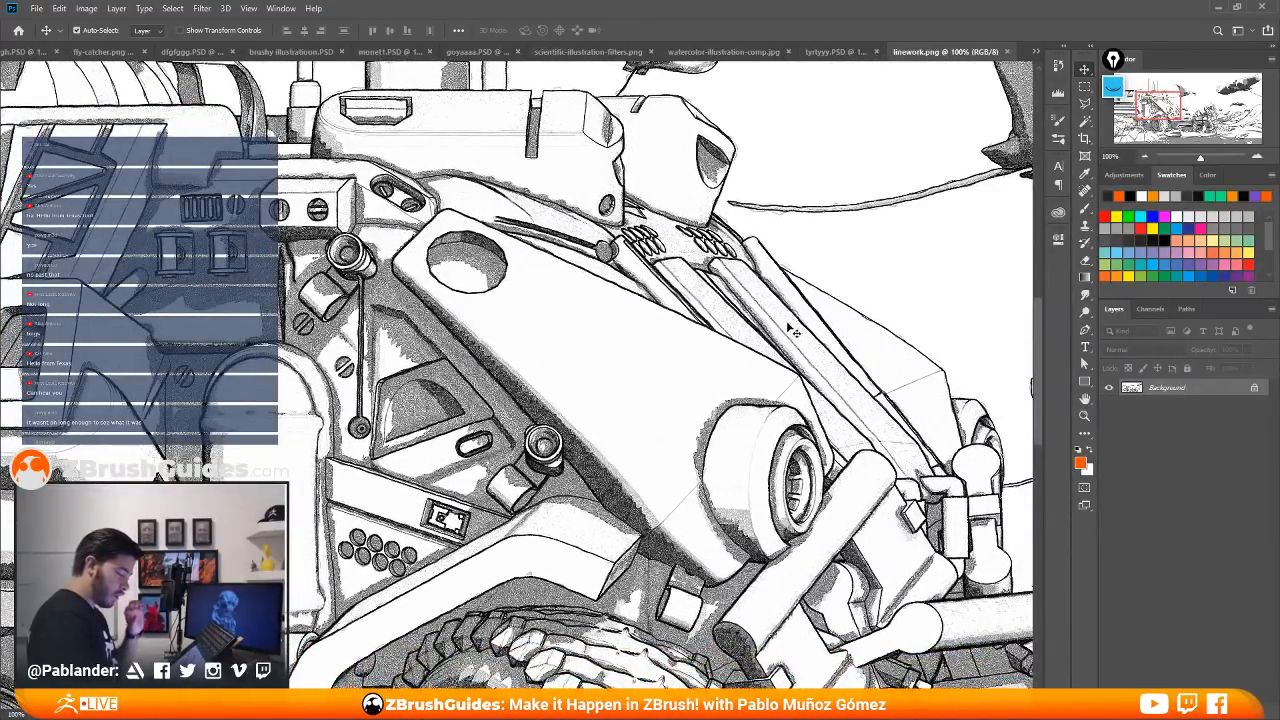
scroll(935, 338, "up", 4, "alt")
scroll(803, 366, "up", 6, "alt")
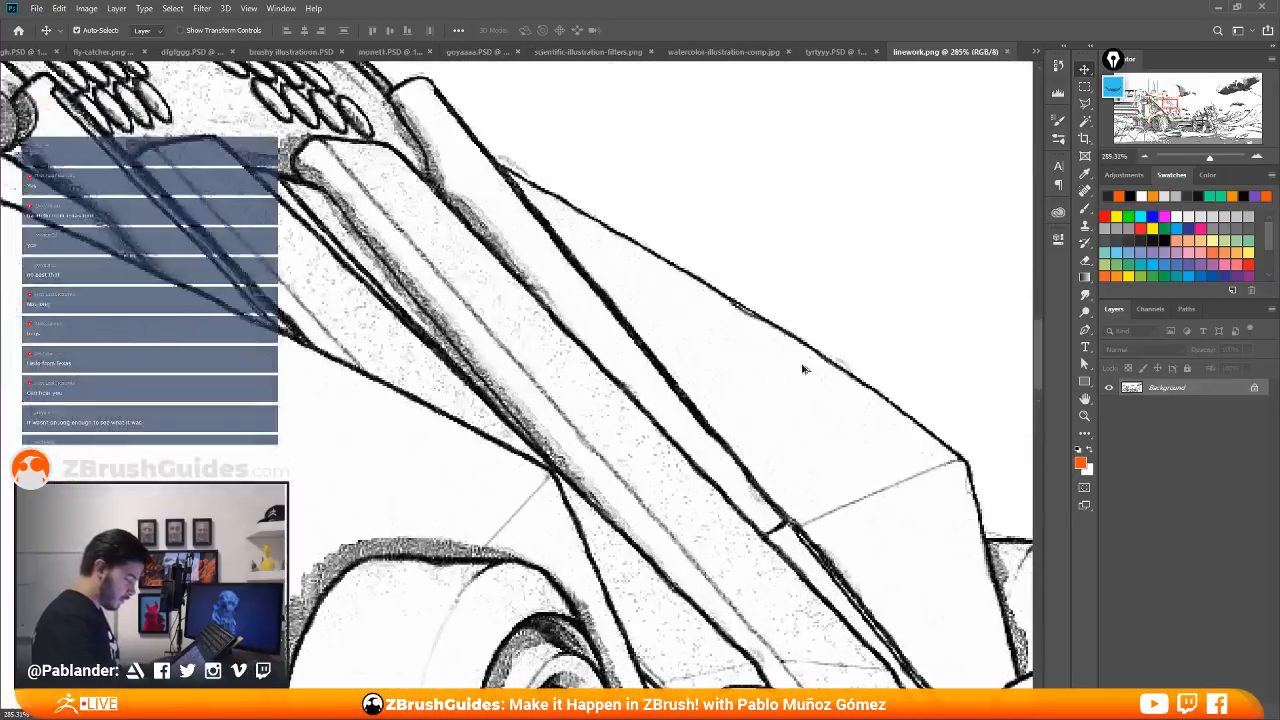
left_click_drag(751, 371, 625, 331)
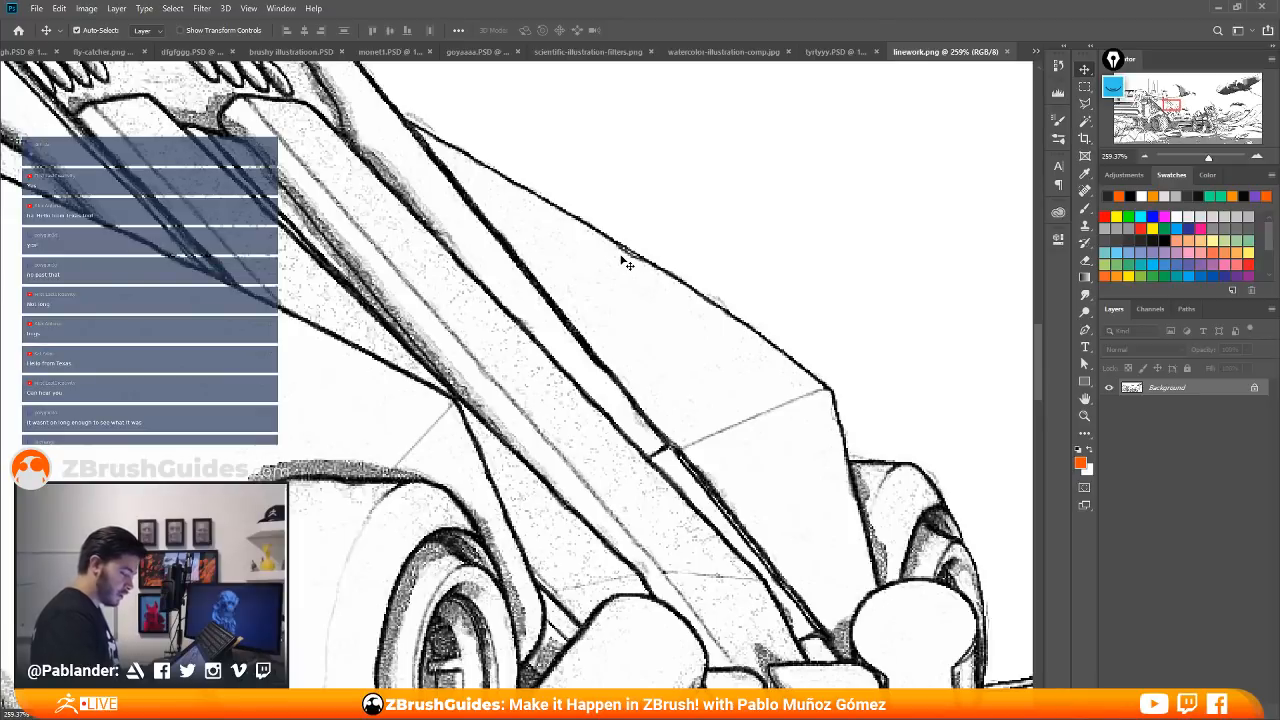
- Add a new layer above the line art and set up an orange Hard Round Pressure Size brush to paint on it
left_click(1085, 208)
left_click(1107, 196)
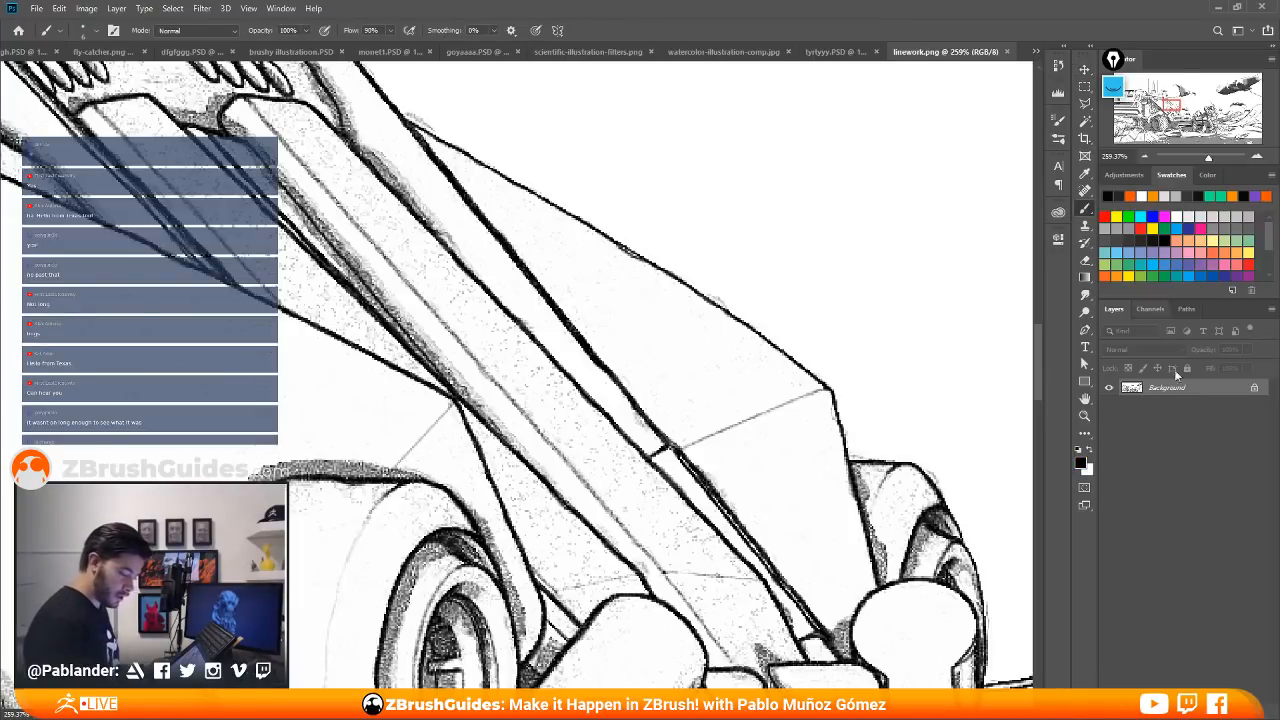
left_click(1141, 196)
left_click(1238, 688)
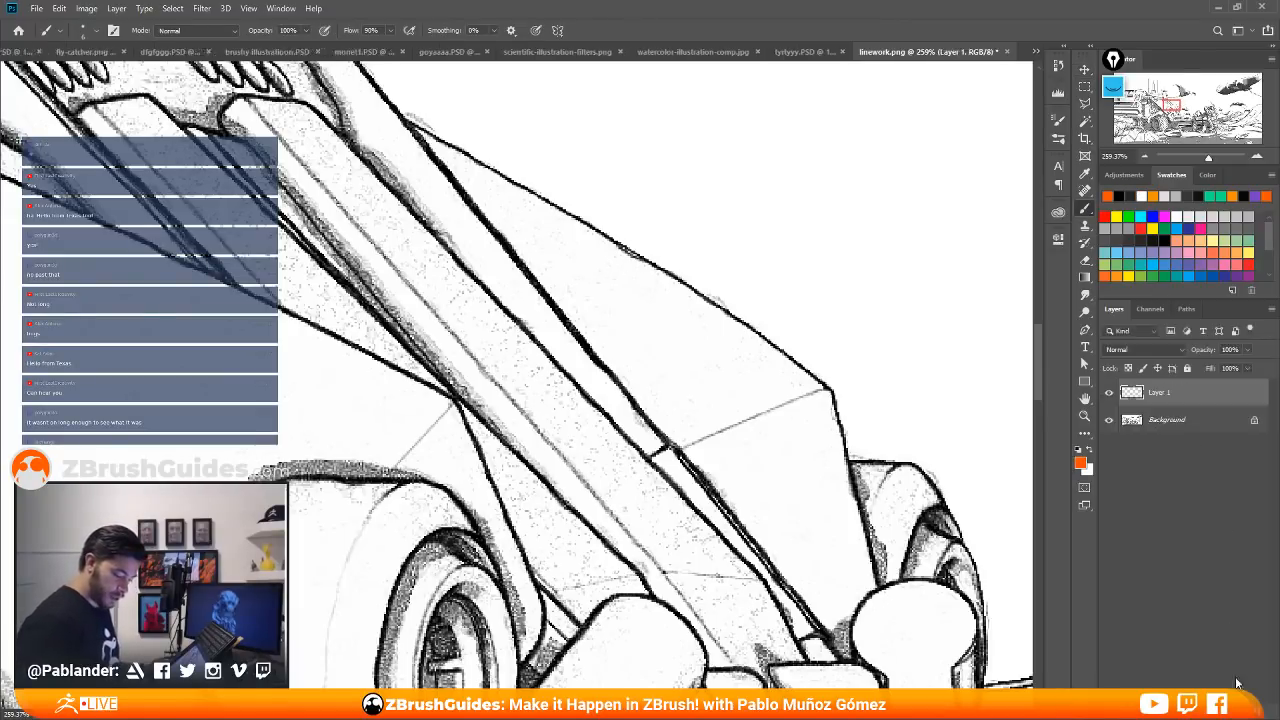
right_click(825, 272)
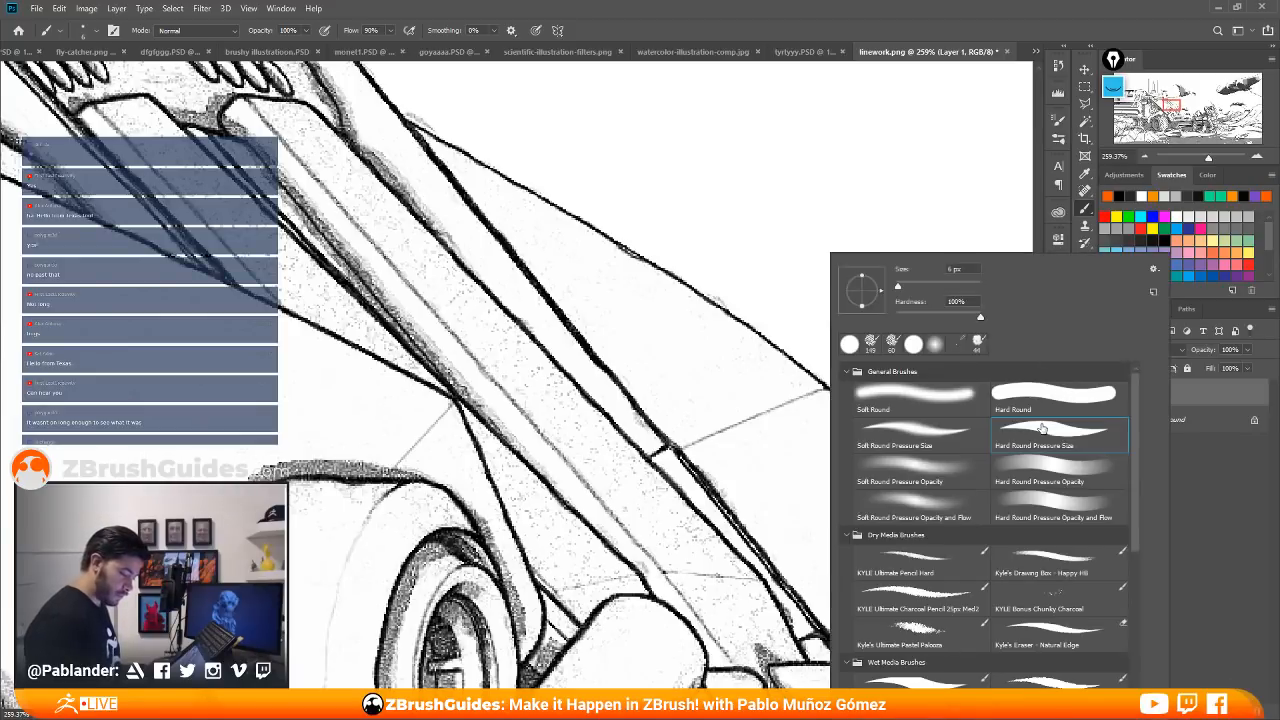
left_click(1208, 446)
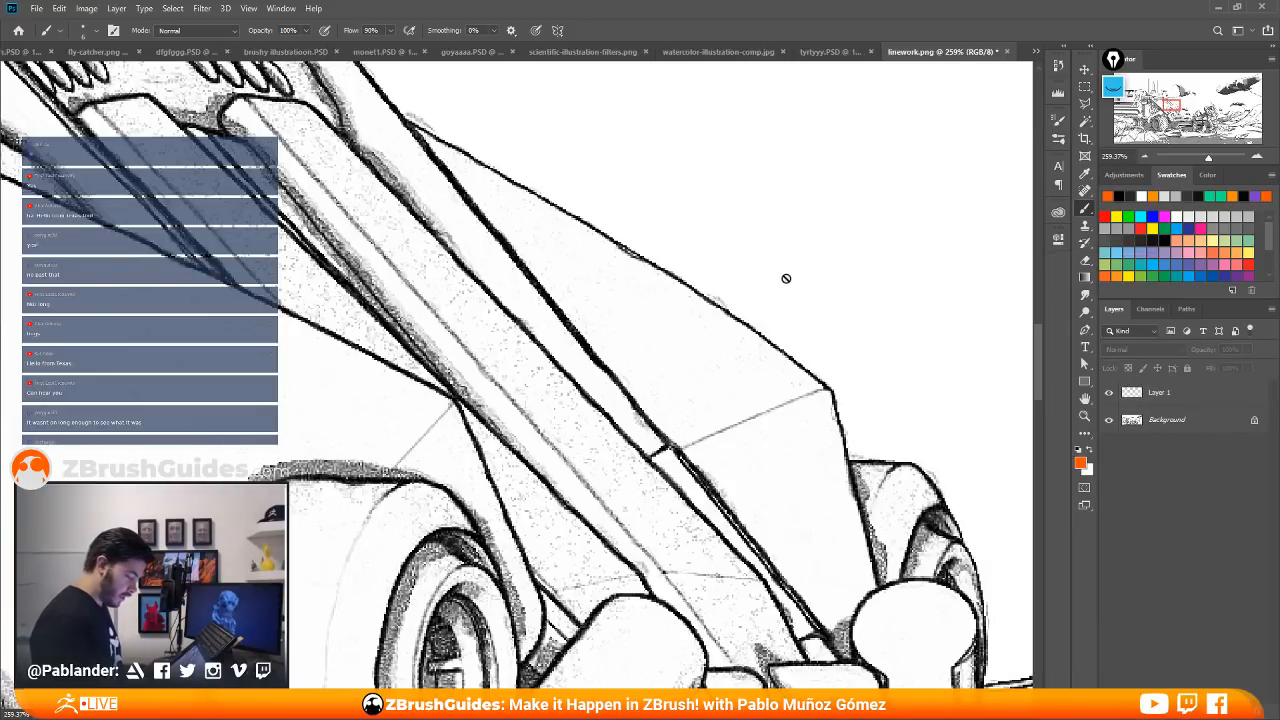
left_click(1160, 393)
- Draw three small orange arrows pointing at the hood's outer edge, the thick bar outline and the far wheel's rim
mouse_move(777, 264)
left_mouse_down()
mouse_move(729, 299)
mouse_move(749, 297)
left_mouse_up()
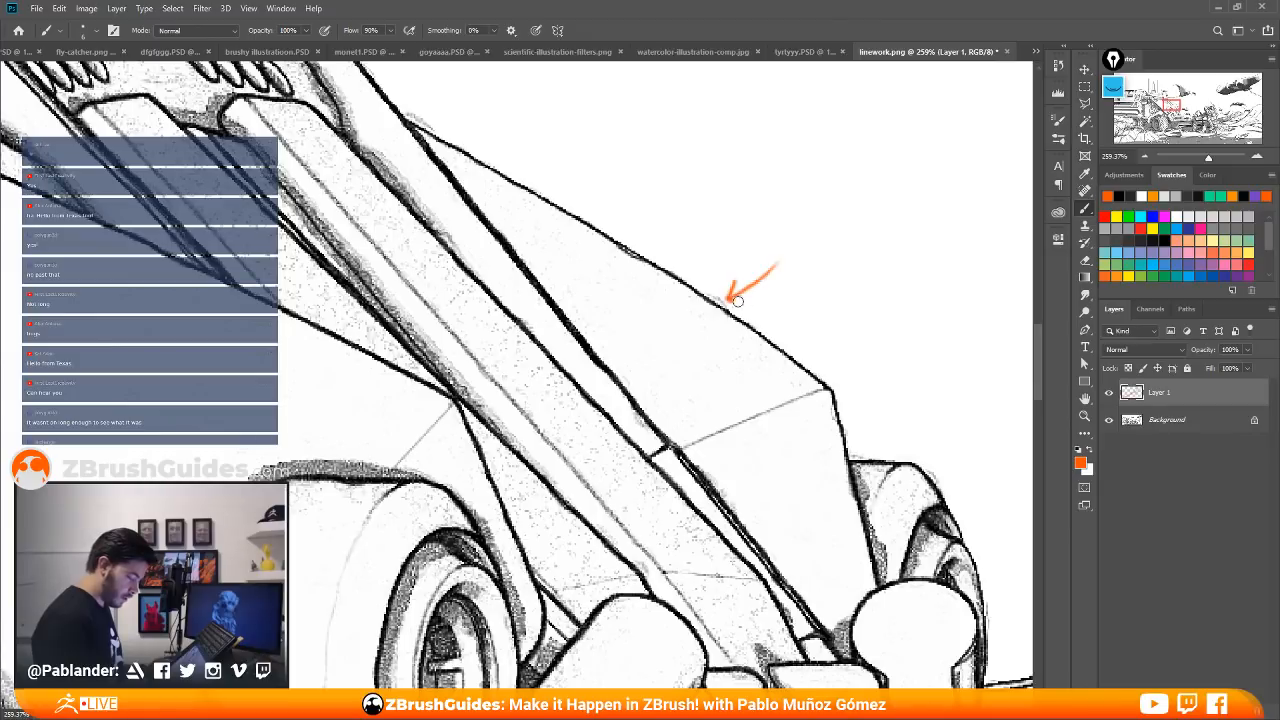
mouse_move(683, 369)
left_mouse_down()
mouse_move(638, 380)
mouse_move(652, 386)
left_mouse_up()
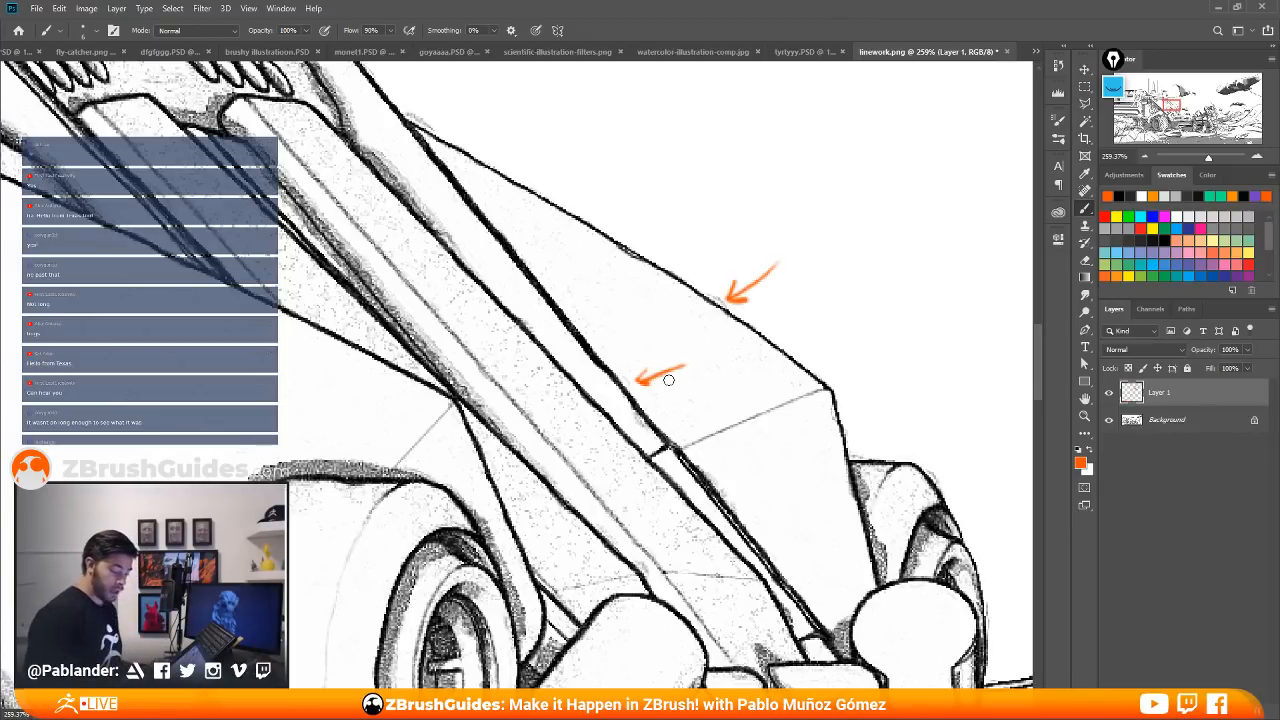
mouse_move(957, 426)
left_mouse_down()
mouse_move(941, 467)
mouse_move(955, 460)
left_mouse_up()
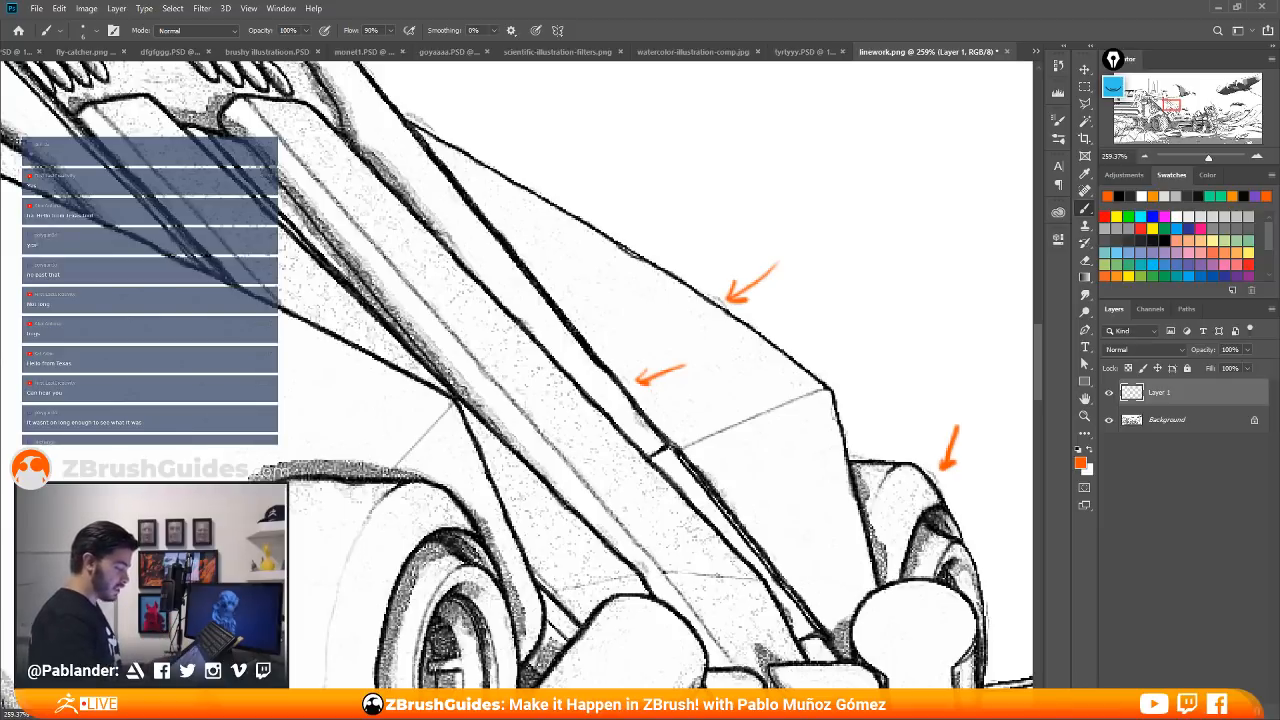
- Paint a wavy orange line beneath the flying creature's long tail and a small orange square below it
scroll(640, 350, "down", 4, "alt")
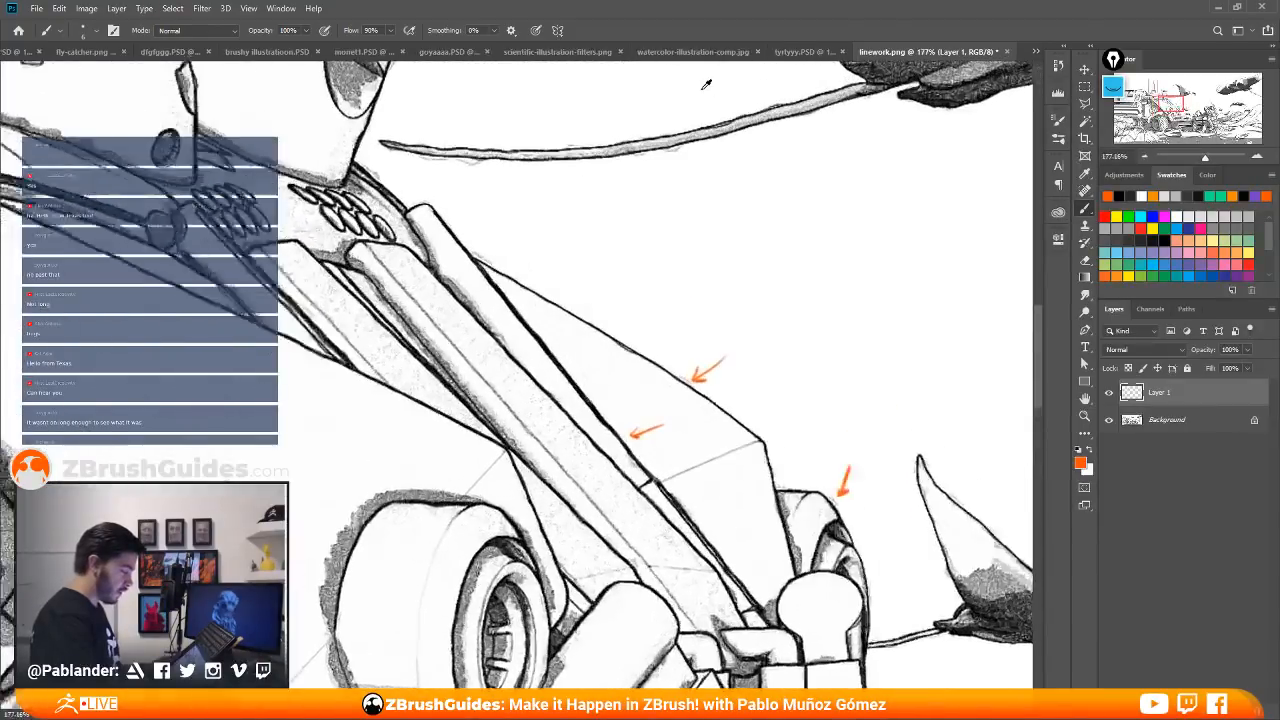
scroll(704, 87, "up", 1, "alt")
left_click_drag(610, 130, 622, 252)
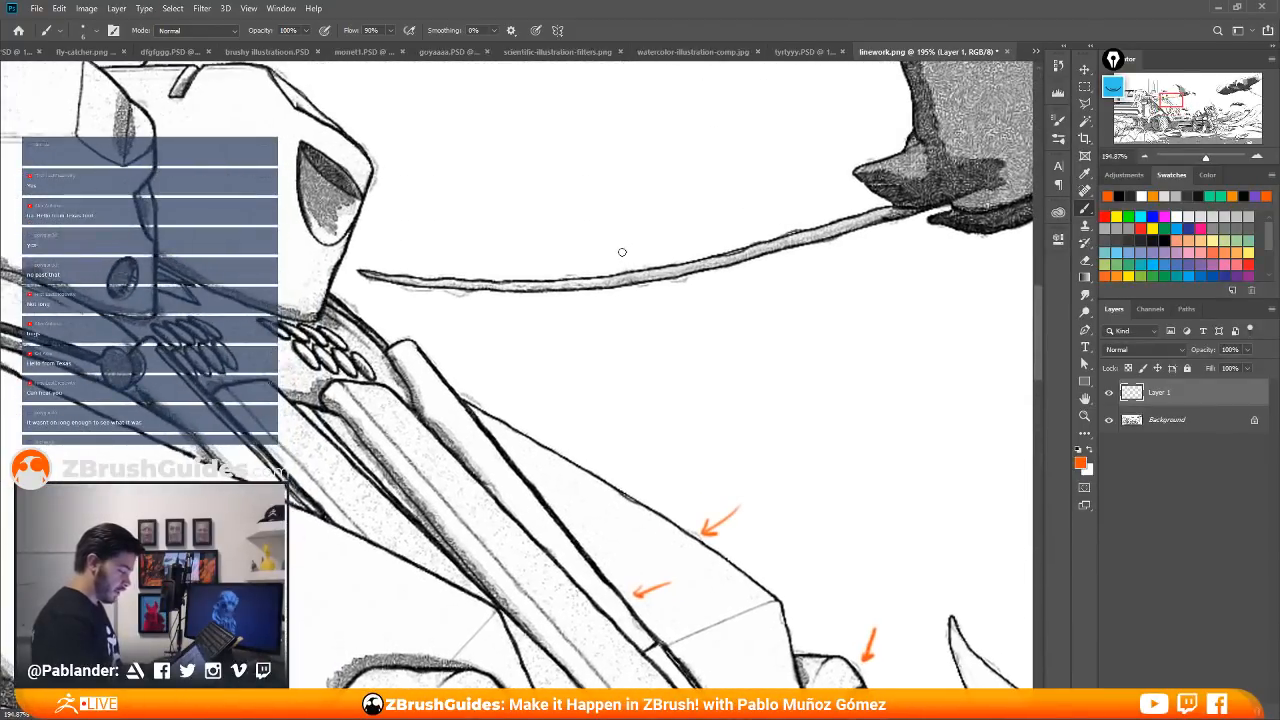
left_click_drag(909, 232, 873, 243)
mouse_move(765, 270)
left_mouse_down()
mouse_move(551, 309)
mouse_move(395, 297)
left_mouse_up()
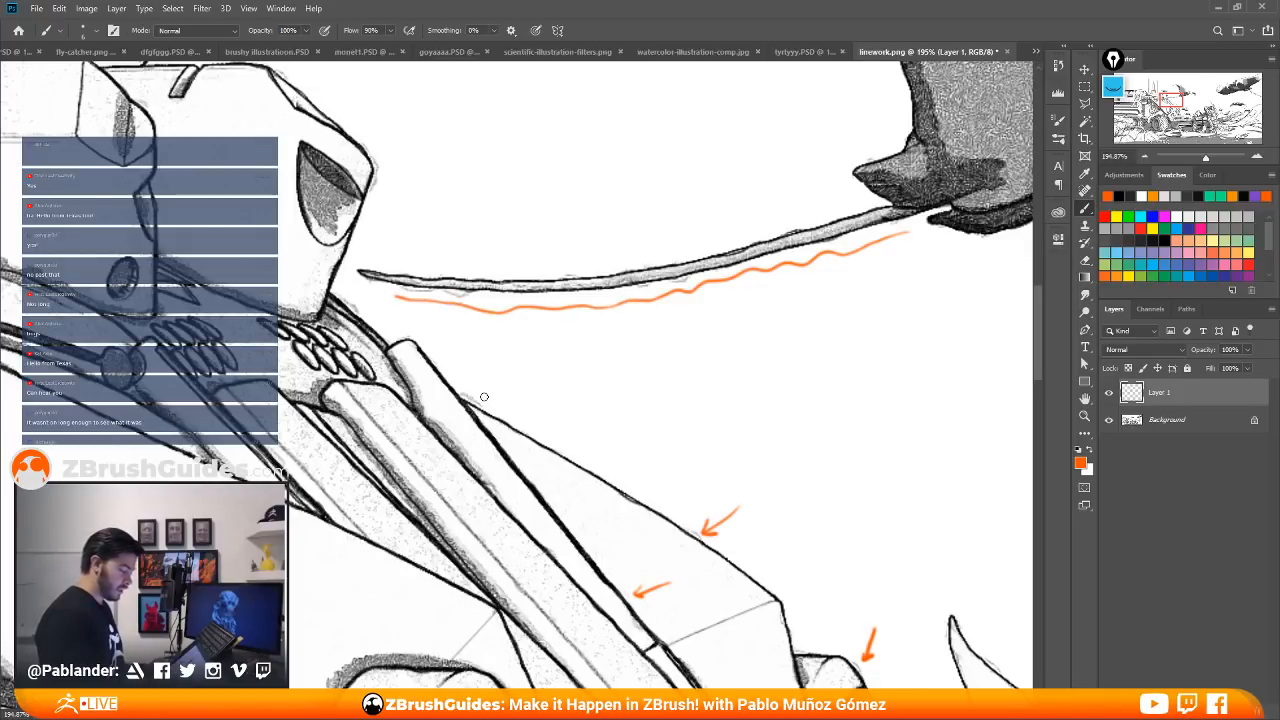
mouse_move(661, 345)
left_mouse_down()
mouse_move(578, 422)
mouse_move(676, 350)
left_mouse_up()
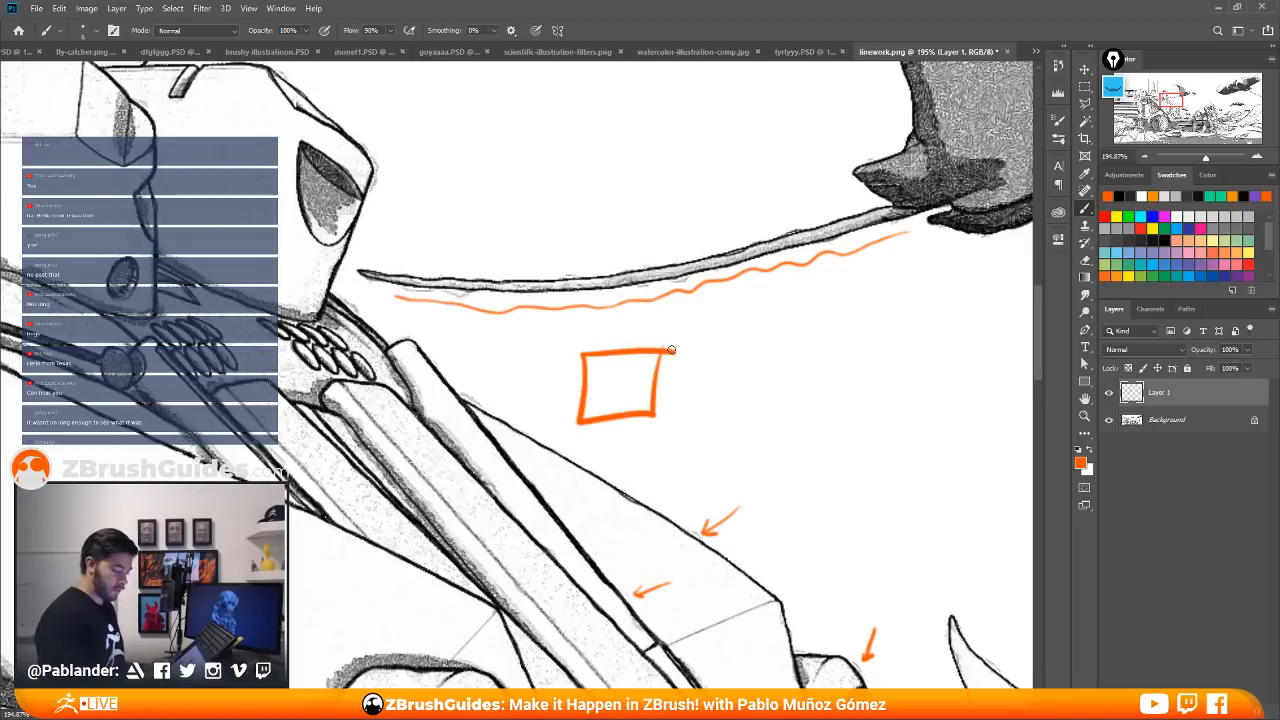
- Mark the flying creature's wing with orange pointer strokes to its upper edge and rows of short dashes above it
left_click_drag(820, 380, 730, 499)
left_click_drag(694, 414, 719, 468)
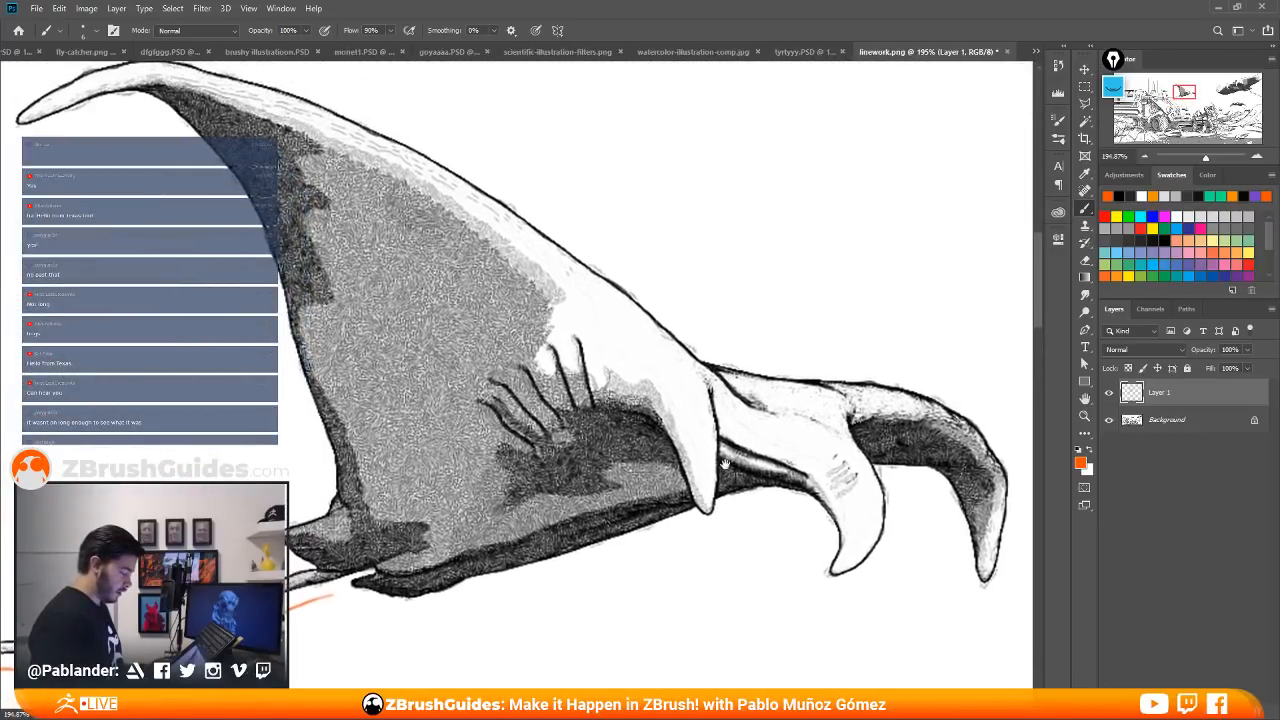
left_click_drag(532, 291, 562, 311)
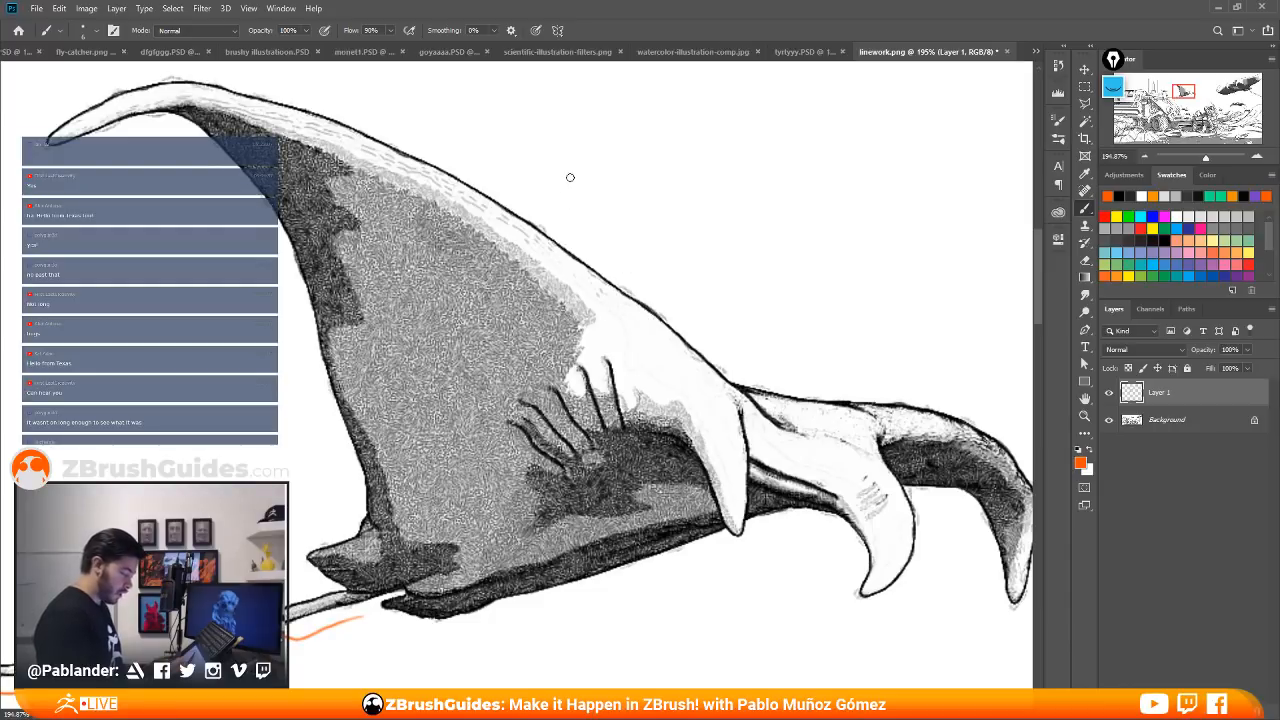
mouse_move(565, 181)
left_mouse_down()
mouse_move(524, 228)
mouse_move(503, 207)
mouse_move(494, 221)
left_mouse_up()
left_click(374, 110)
left_click(393, 125)
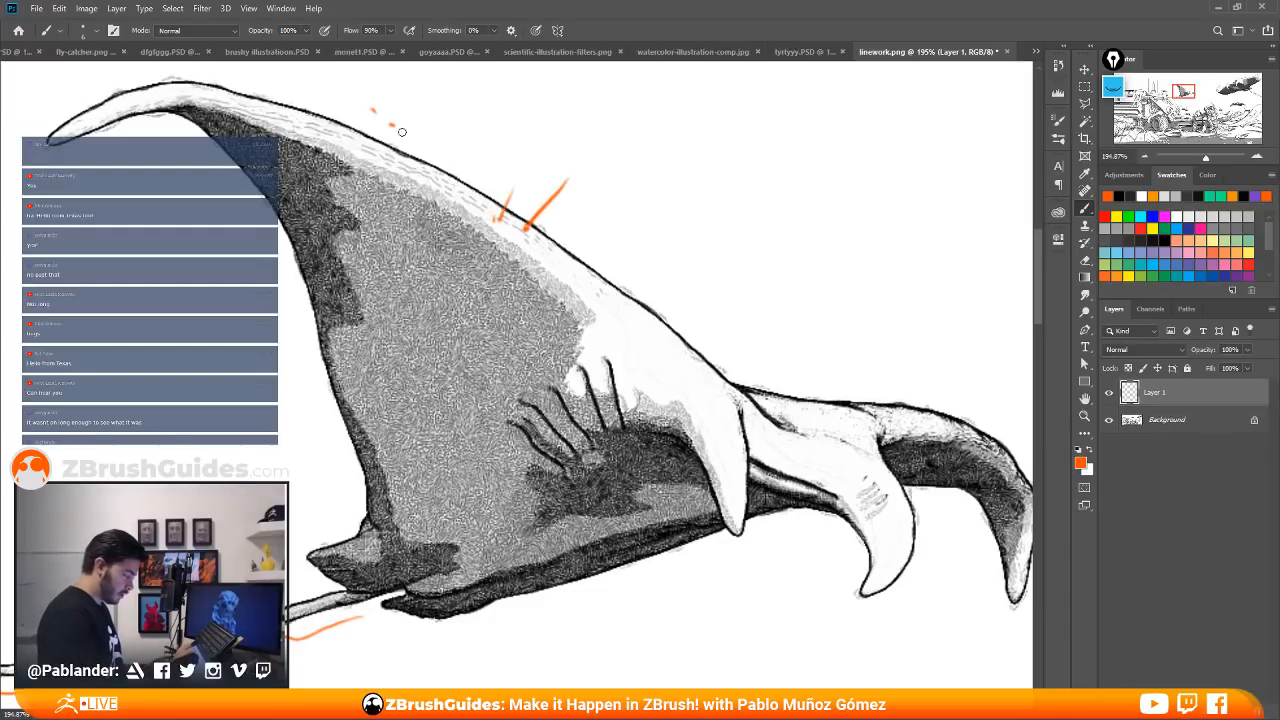
left_click(432, 144)
left_click_drag(454, 155, 449, 139)
left_click(484, 171)
left_click_drag(430, 127, 417, 120)
left_click_drag(397, 109, 350, 93)
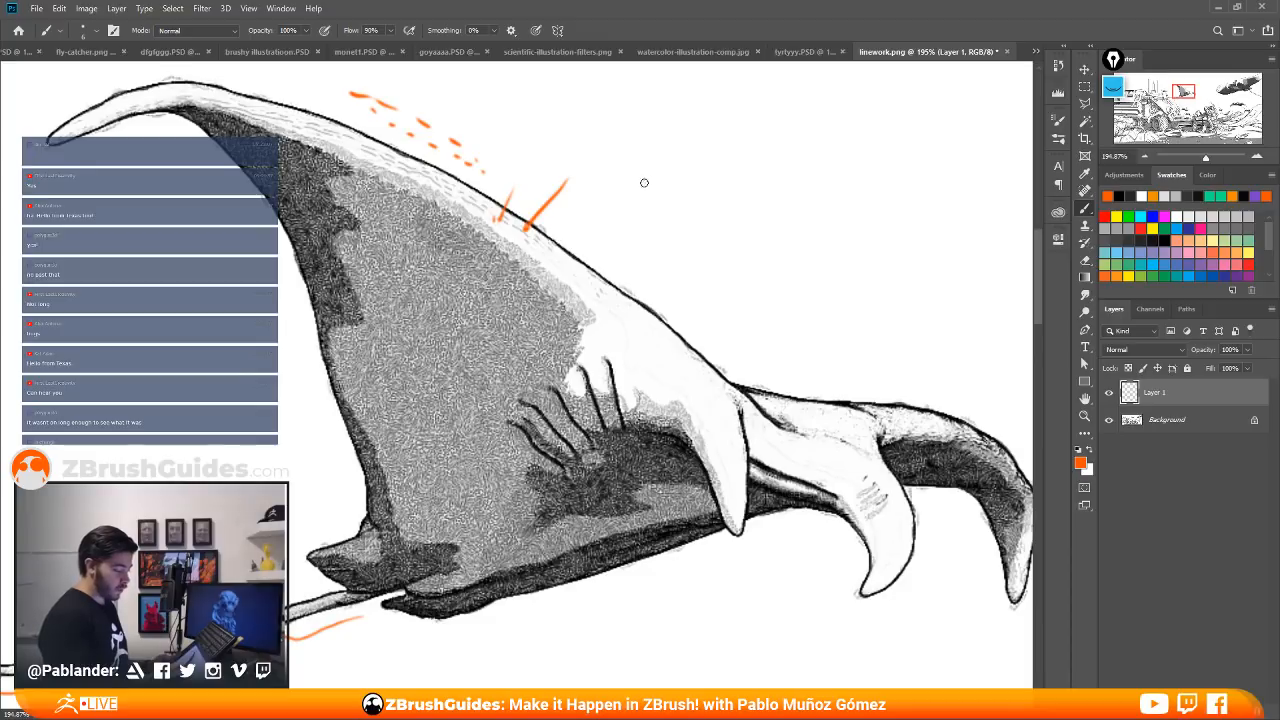
left_click_drag(660, 178, 550, 257)
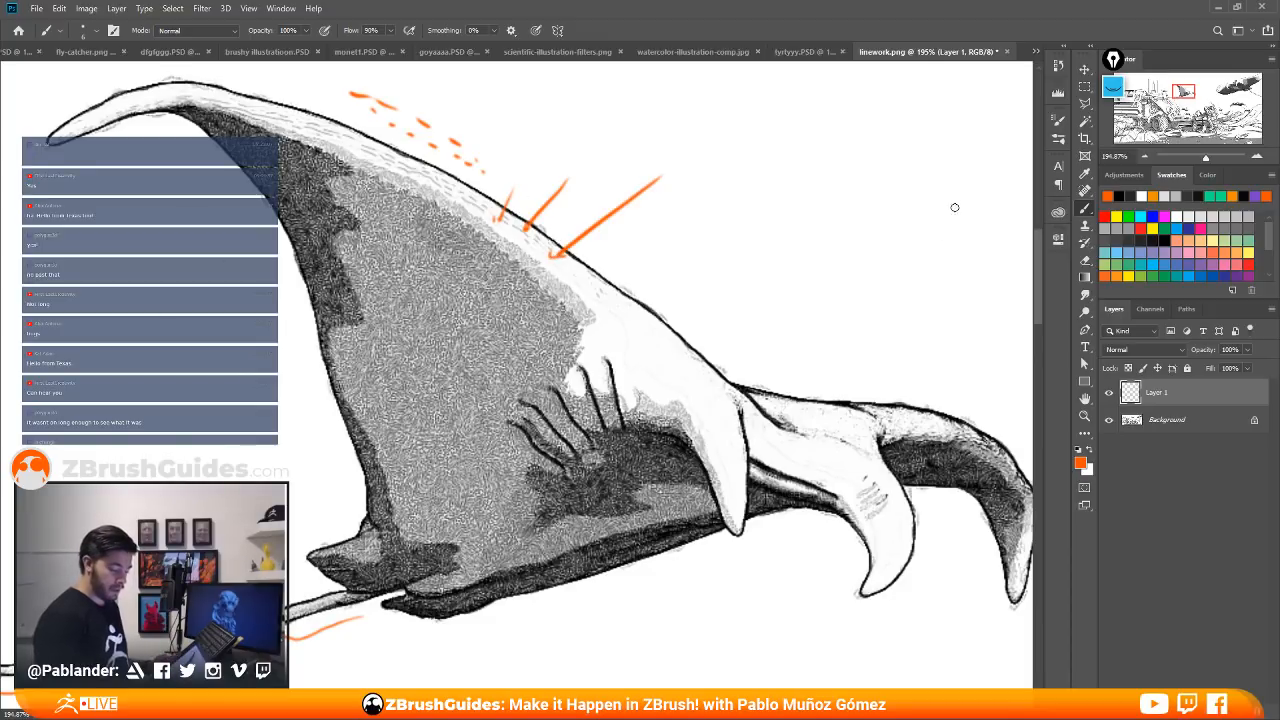
- Trace the panel on the kneeling astronaut's head and the upper part of the thick backpack antenna in orange
left_click_drag(821, 440, 428, 275)
left_click_drag(500, 670, 350, 497)
left_click_drag(760, 400, 560, 457)
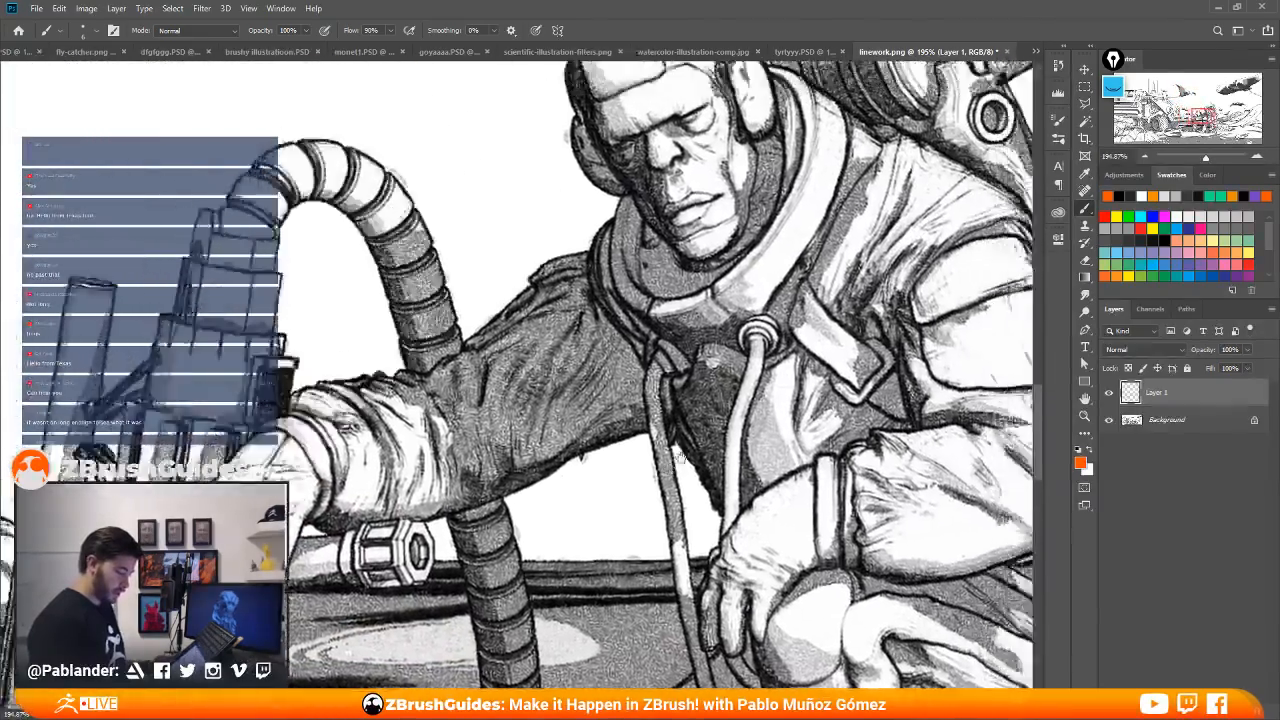
left_click_drag(700, 370, 612, 570)
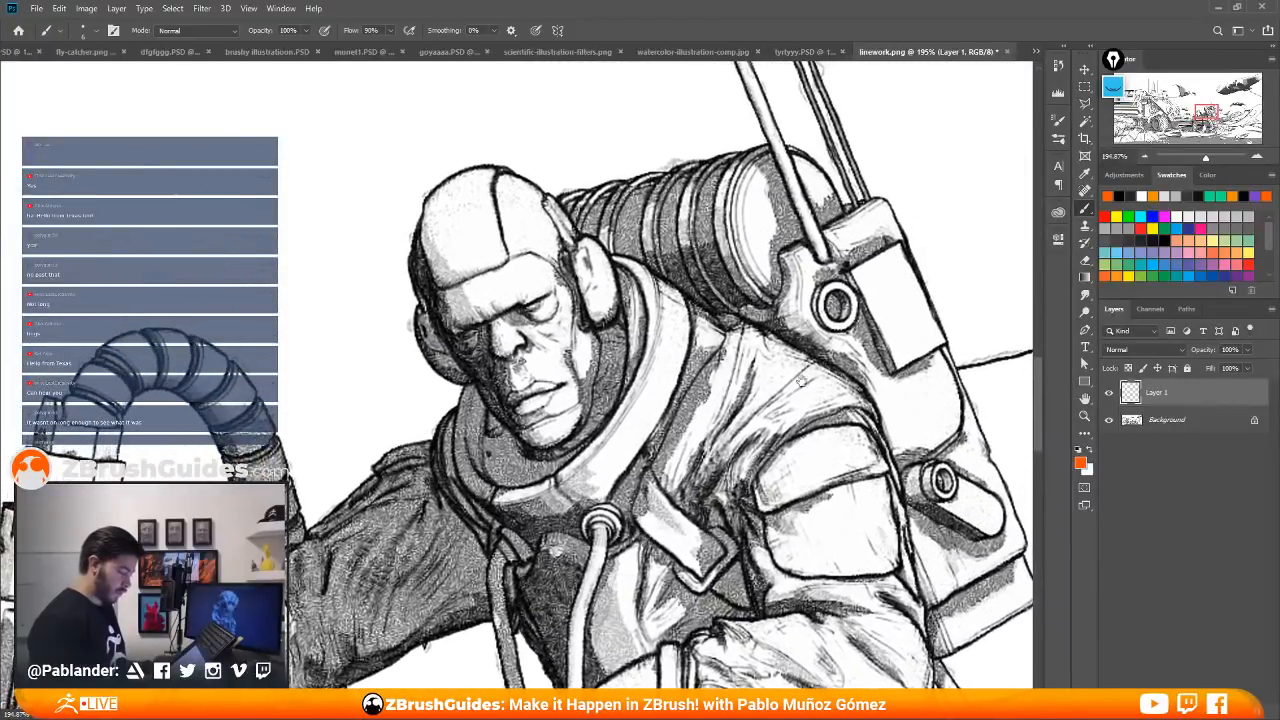
left_click_drag(450, 368, 444, 380)
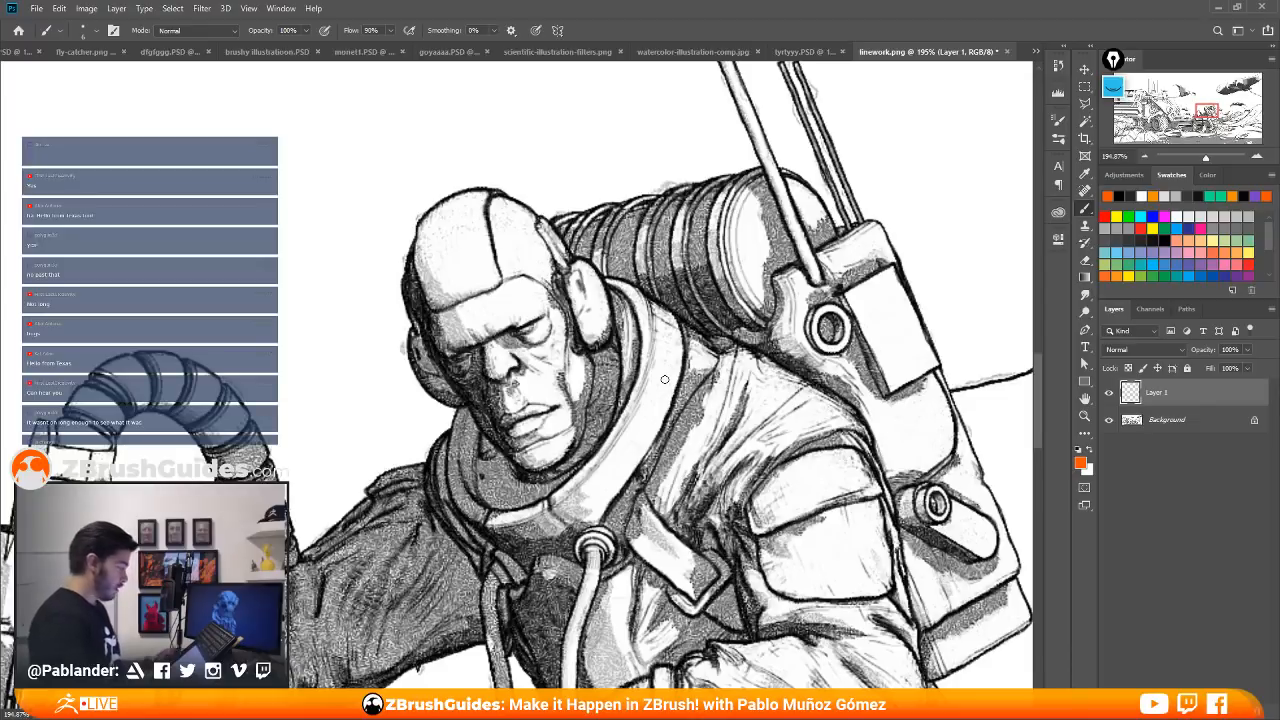
scroll(664, 379, "down", 3, "alt")
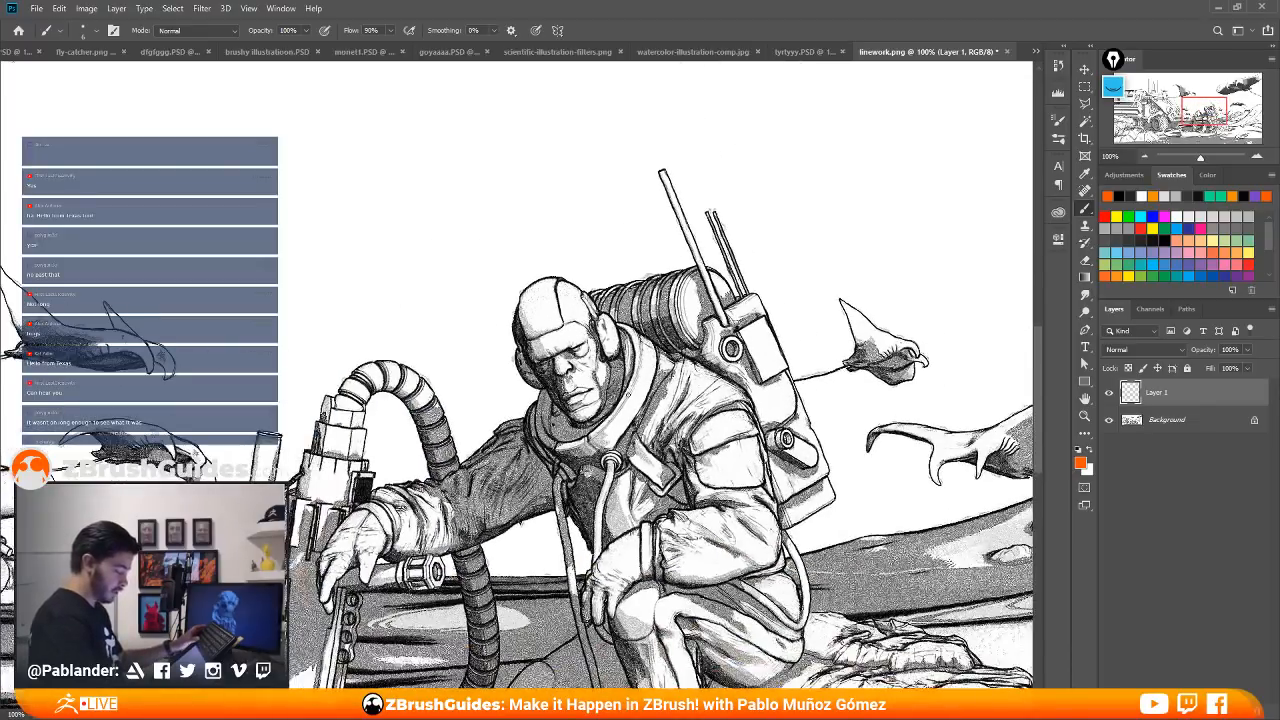
scroll(700, 414, "down", 1)
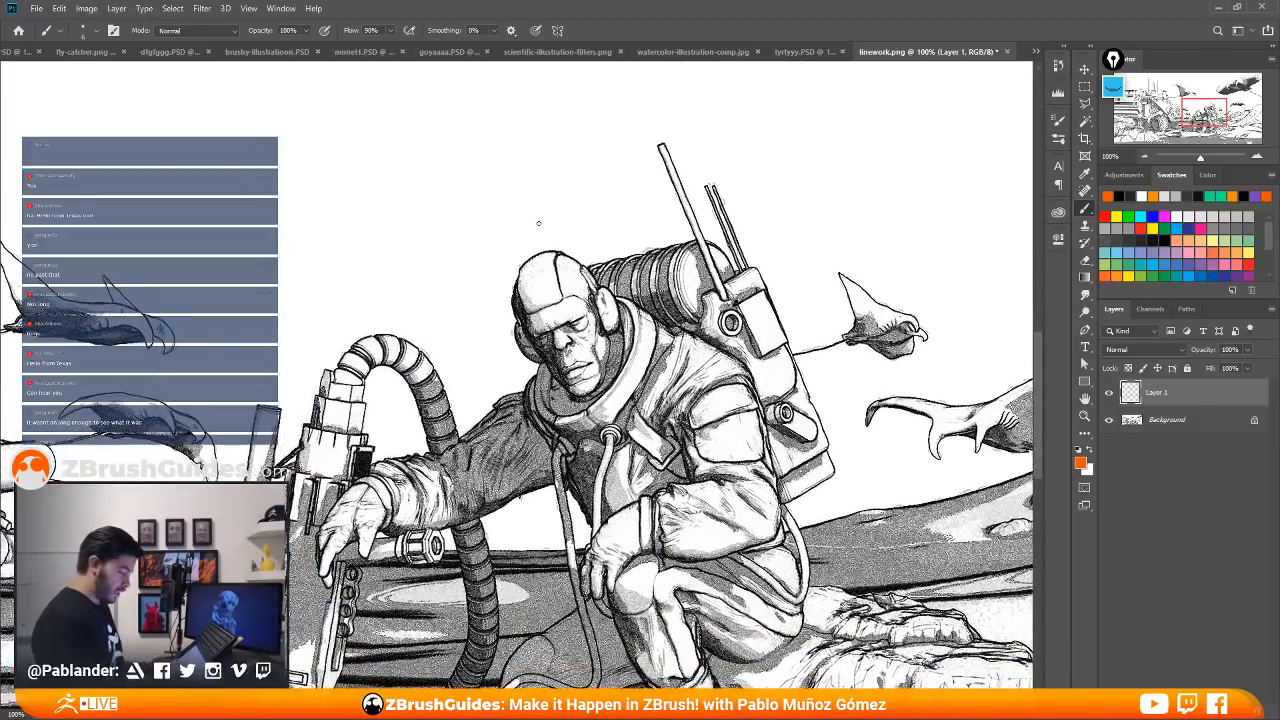
mouse_move(580, 262)
left_mouse_down()
mouse_move(553, 251)
mouse_move(558, 285)
mouse_move(534, 251)
mouse_move(518, 272)
mouse_move(522, 310)
mouse_move(558, 301)
left_mouse_up()
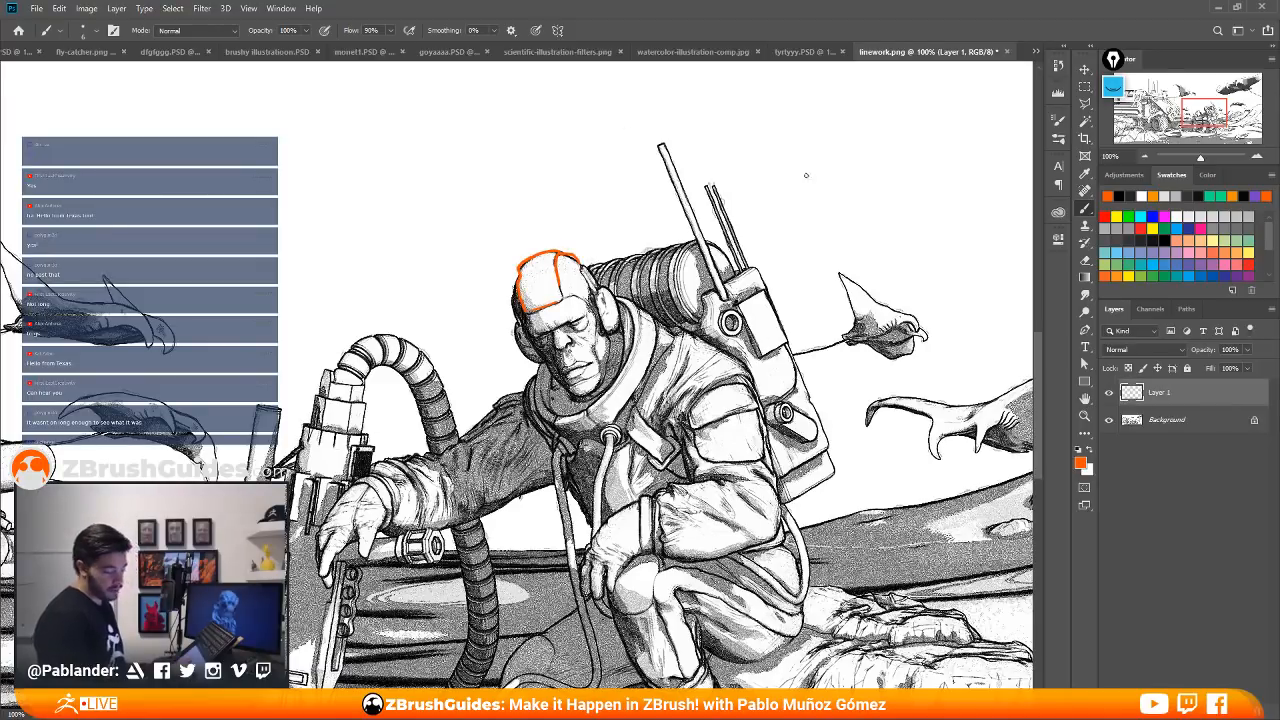
left_click_drag(664, 143, 697, 207)
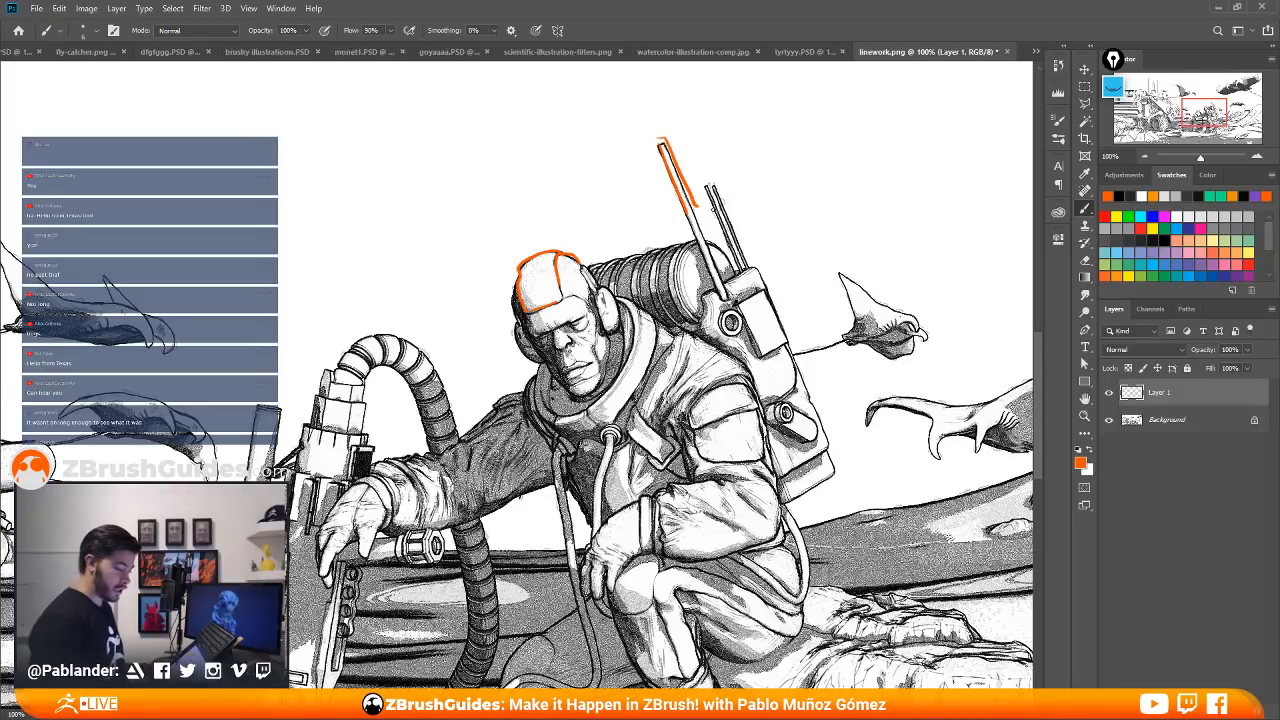
- Outline the shading on the astronaut's face and collar in green and the darkest shadows by the backpack, chest and arm in blue
left_click(1157, 268)
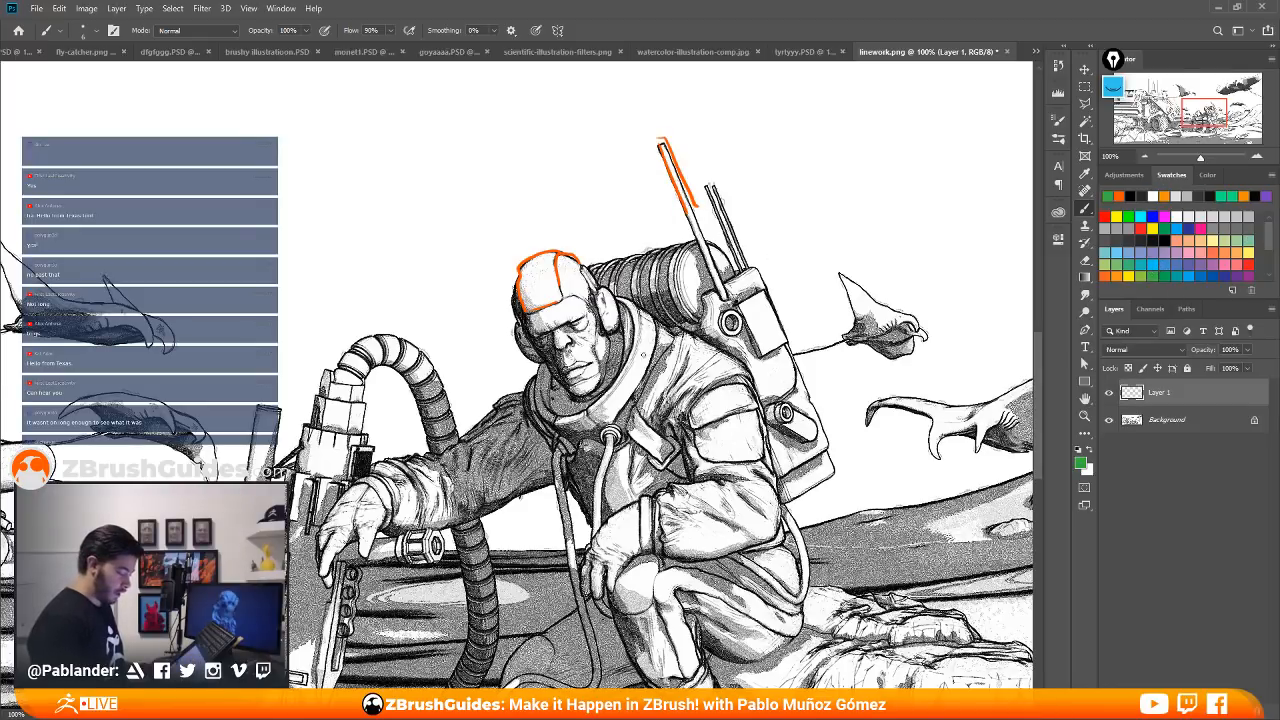
mouse_move(603, 344)
left_mouse_down()
mouse_move(598, 390)
mouse_move(566, 368)
mouse_move(552, 332)
mouse_move(540, 360)
mouse_move(590, 391)
mouse_move(622, 332)
mouse_move(656, 394)
mouse_move(608, 432)
left_mouse_up()
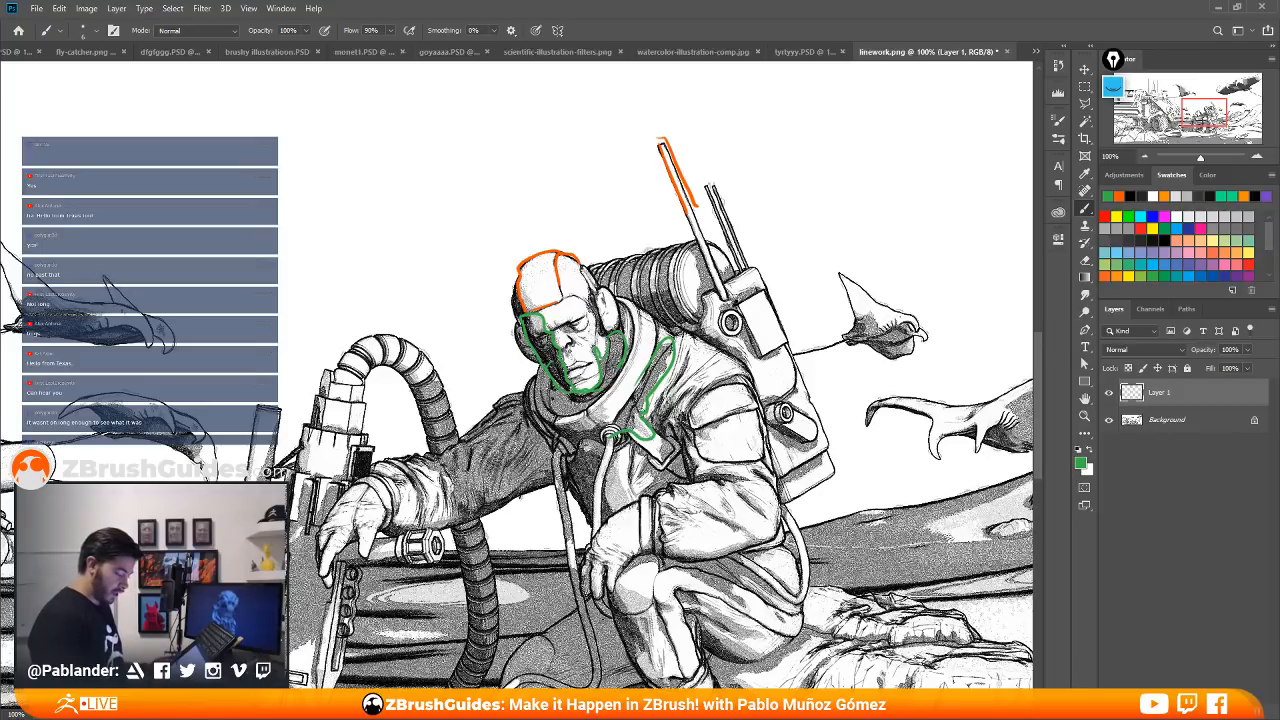
left_click(1164, 259)
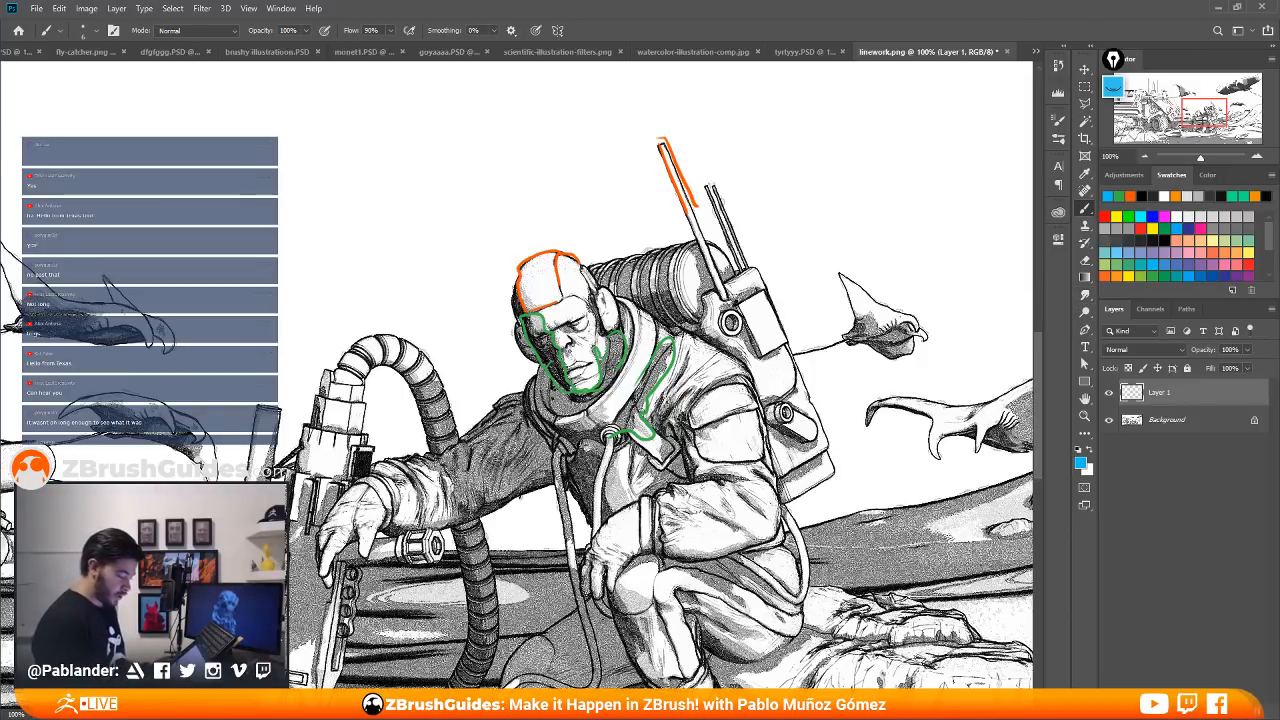
mouse_move(674, 290)
left_mouse_down()
mouse_move(628, 298)
mouse_move(686, 311)
mouse_move(688, 328)
mouse_move(726, 349)
left_mouse_up()
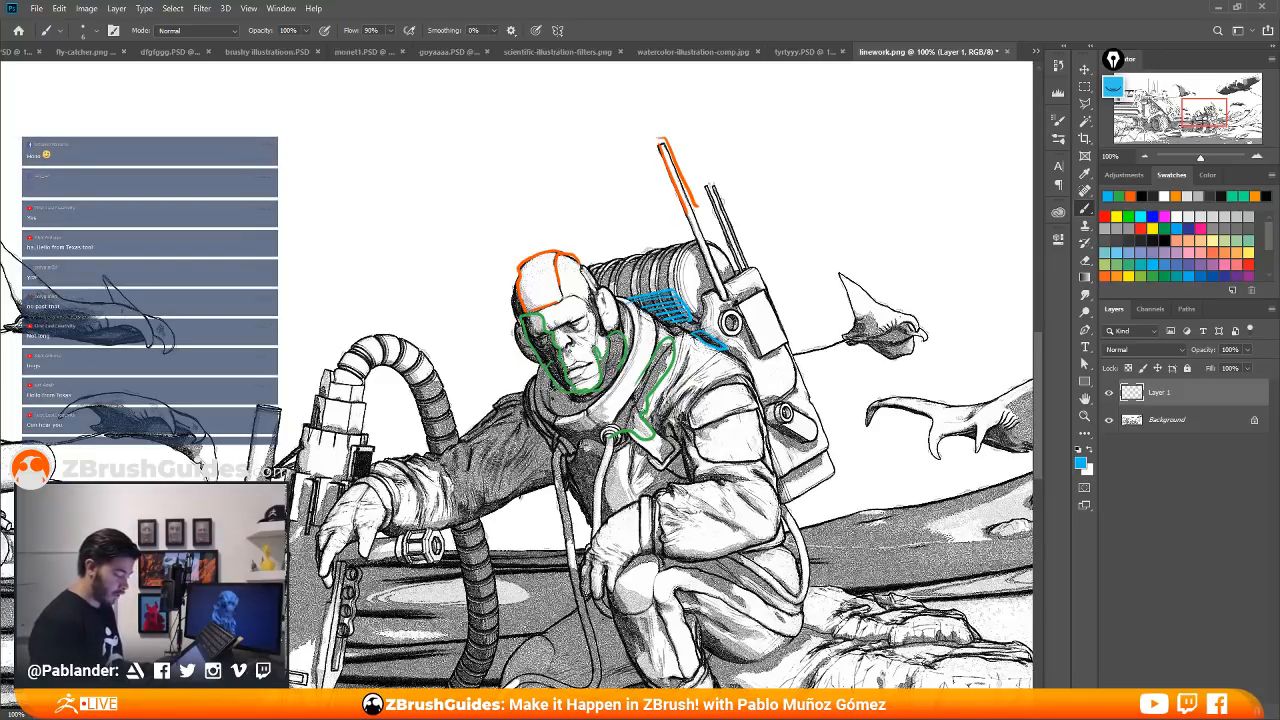
mouse_move(555, 477)
left_mouse_down()
mouse_move(456, 522)
mouse_move(584, 482)
mouse_move(600, 454)
mouse_move(558, 442)
mouse_move(604, 444)
left_mouse_up()
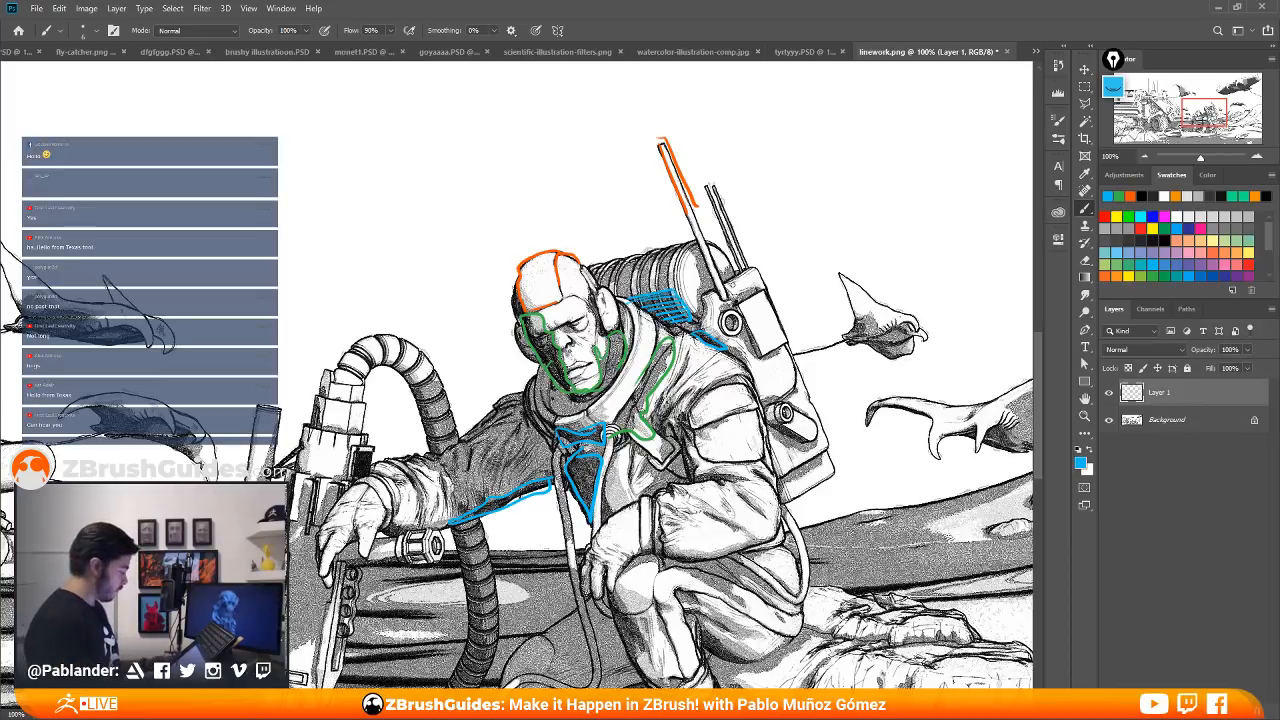
- Trace the dark, mid-grey and white tonal areas on the large flying creature's wing with nested blue contour lines
left_click_drag(752, 258, 586, 311)
left_click_drag(809, 308, 631, 376)
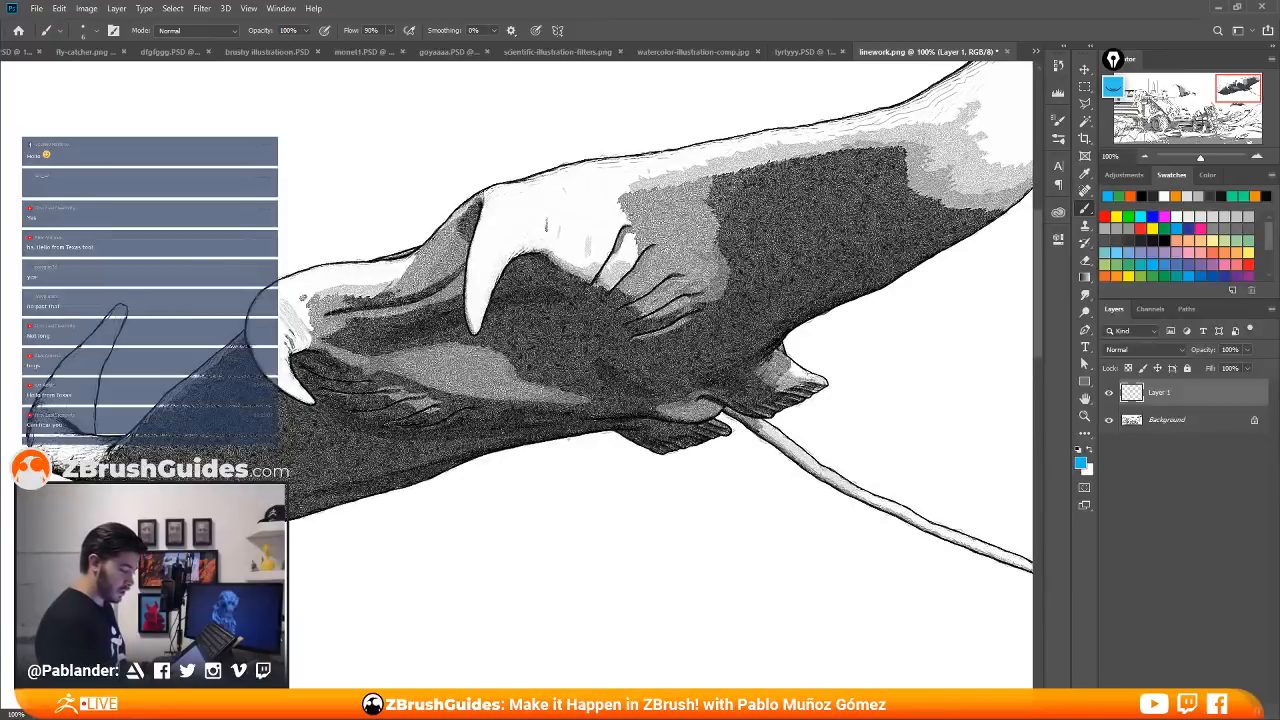
mouse_move(904, 148)
left_mouse_down()
mouse_move(727, 170)
mouse_move(710, 284)
mouse_move(922, 184)
mouse_move(945, 245)
left_mouse_up()
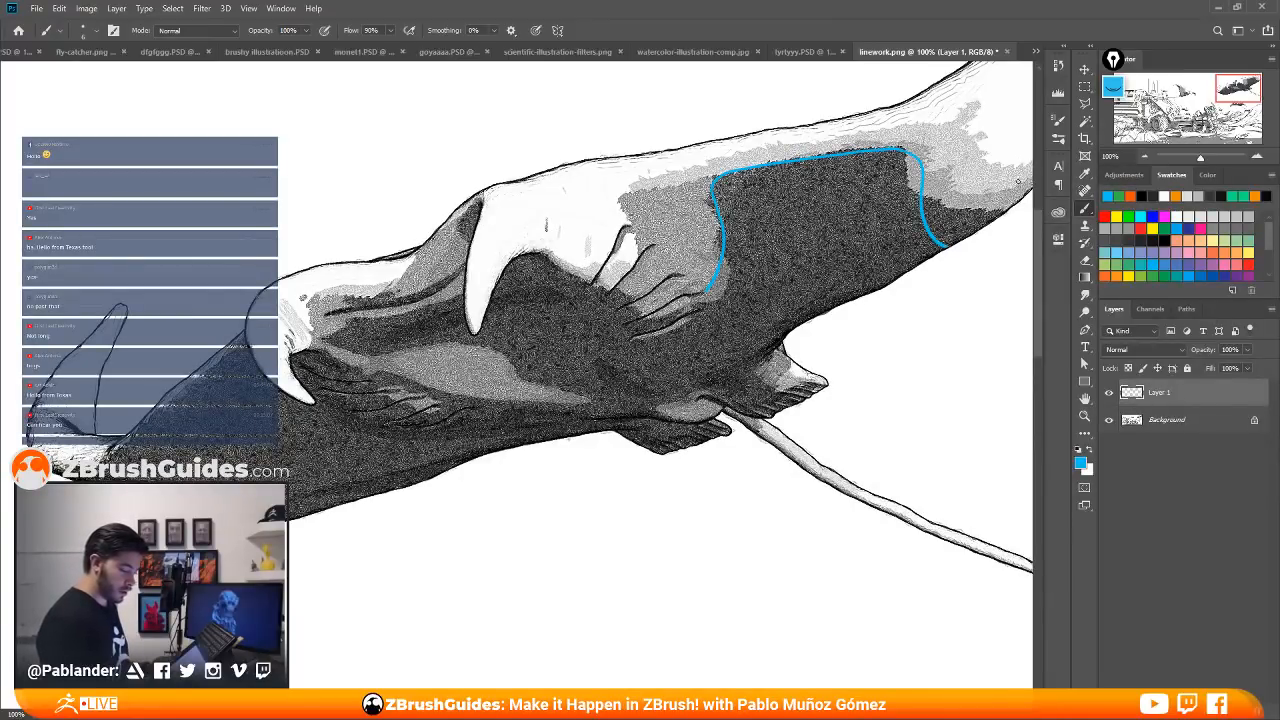
mouse_move(1020, 185)
left_mouse_down()
mouse_move(776, 150)
mouse_move(634, 268)
mouse_move(638, 287)
left_mouse_up()
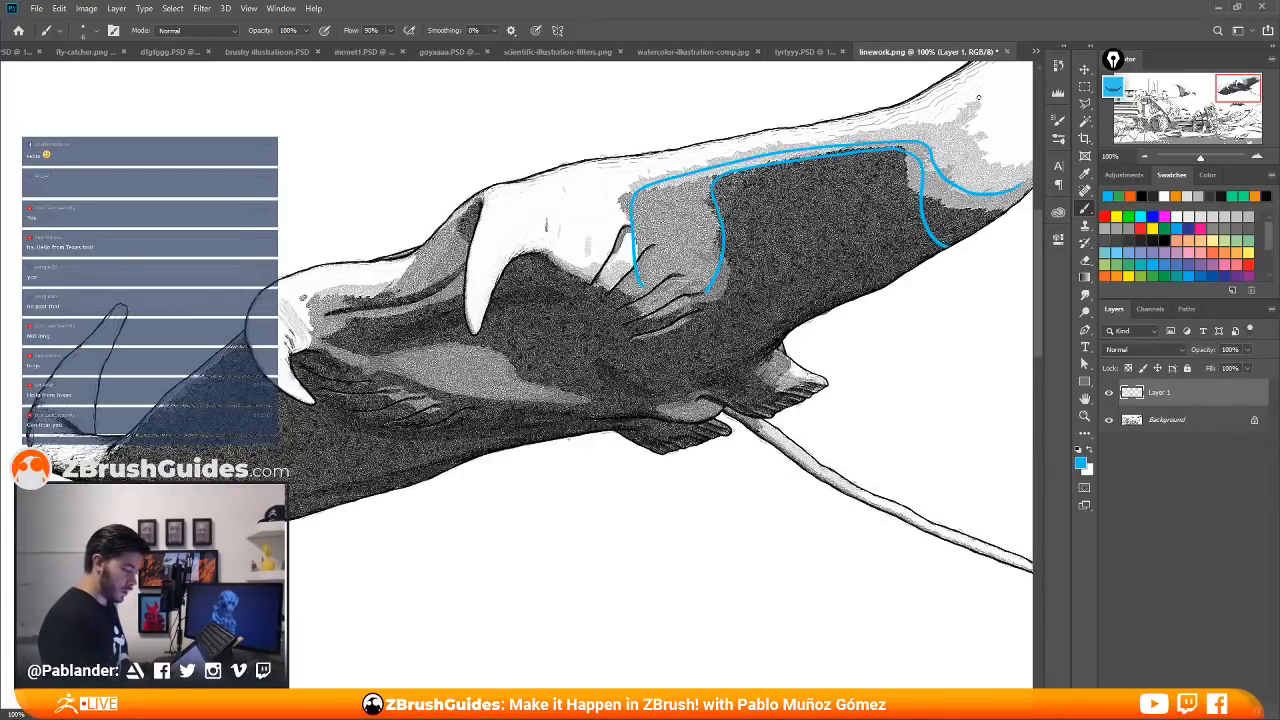
mouse_move(978, 97)
left_mouse_down()
mouse_move(802, 135)
mouse_move(625, 215)
mouse_move(640, 256)
left_mouse_up()
mouse_move(832, 117)
left_mouse_down()
mouse_move(500, 195)
mouse_move(614, 240)
left_mouse_up()
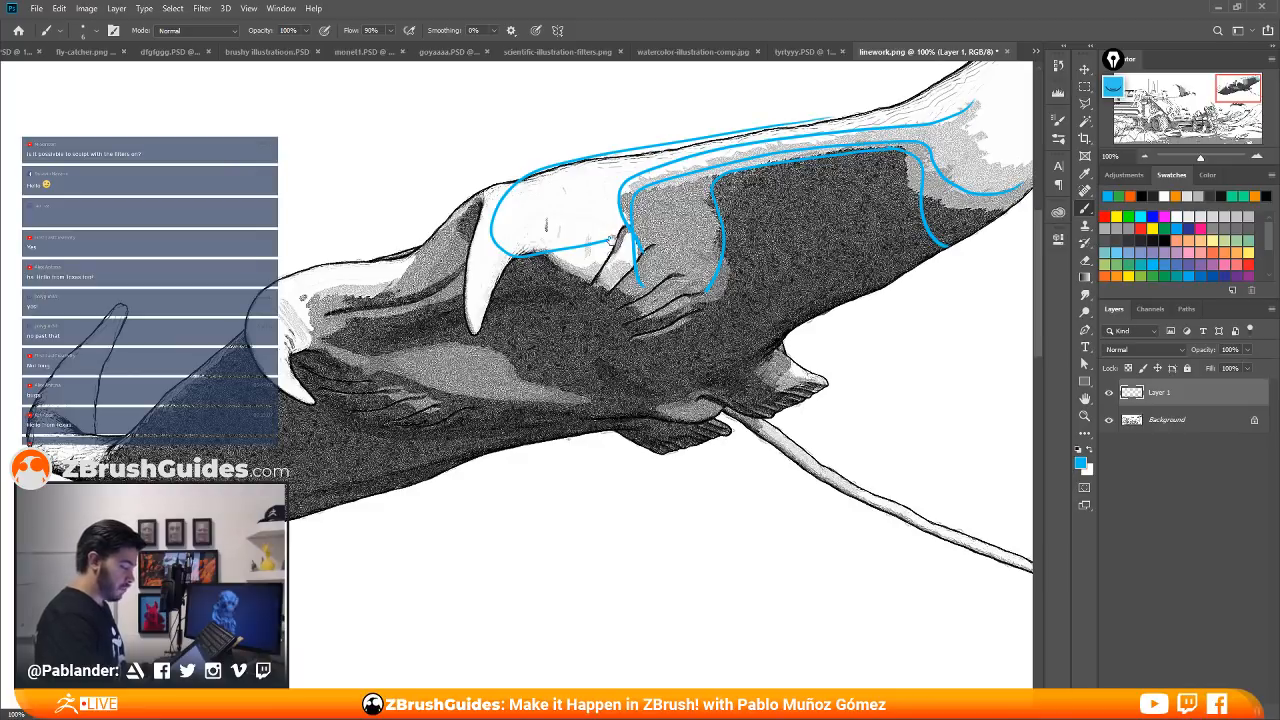
- Switch to ZBrush and replace the gun model with the PolySphere as the active tool, framed in the view
scroll(612, 240, "down", 1, "alt")
scroll(617, 239, "down", 1, "alt")
scroll(617, 239, "down", 4, "alt")
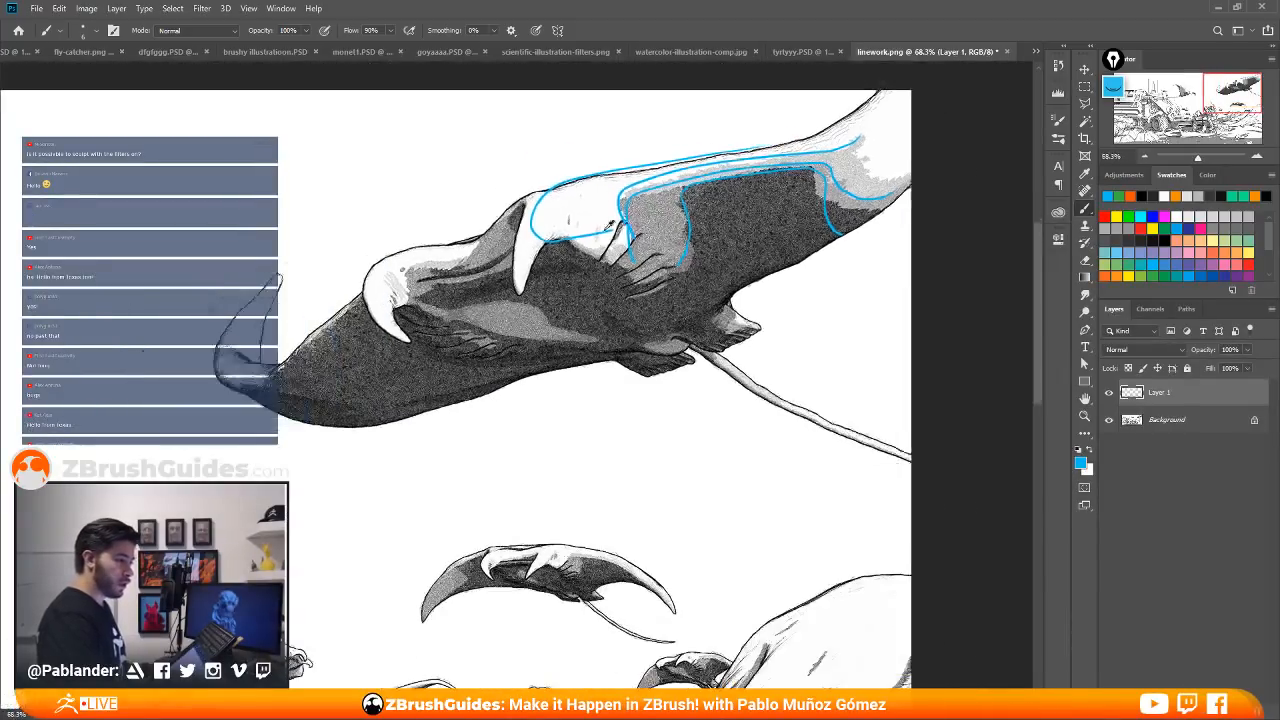
scroll(478, 257, "down", 3, "alt")
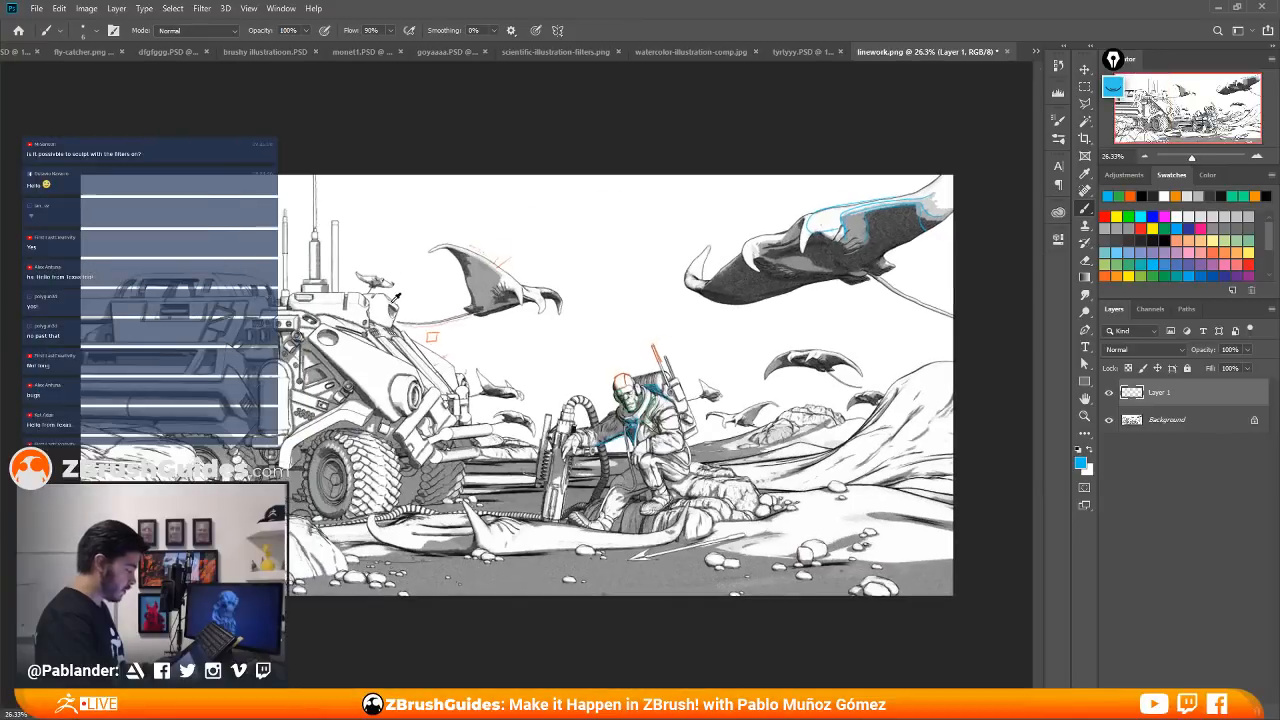
scroll(500, 293, "up", 1, "alt")
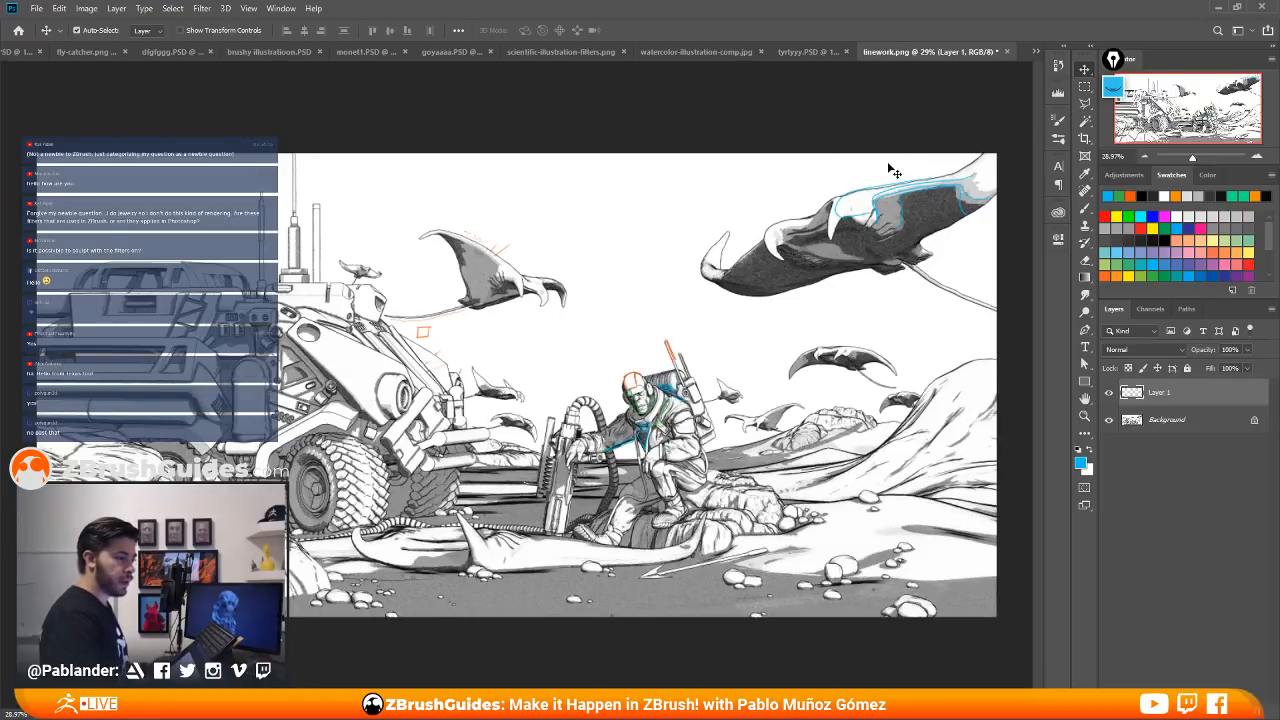
left_click(1219, 7)
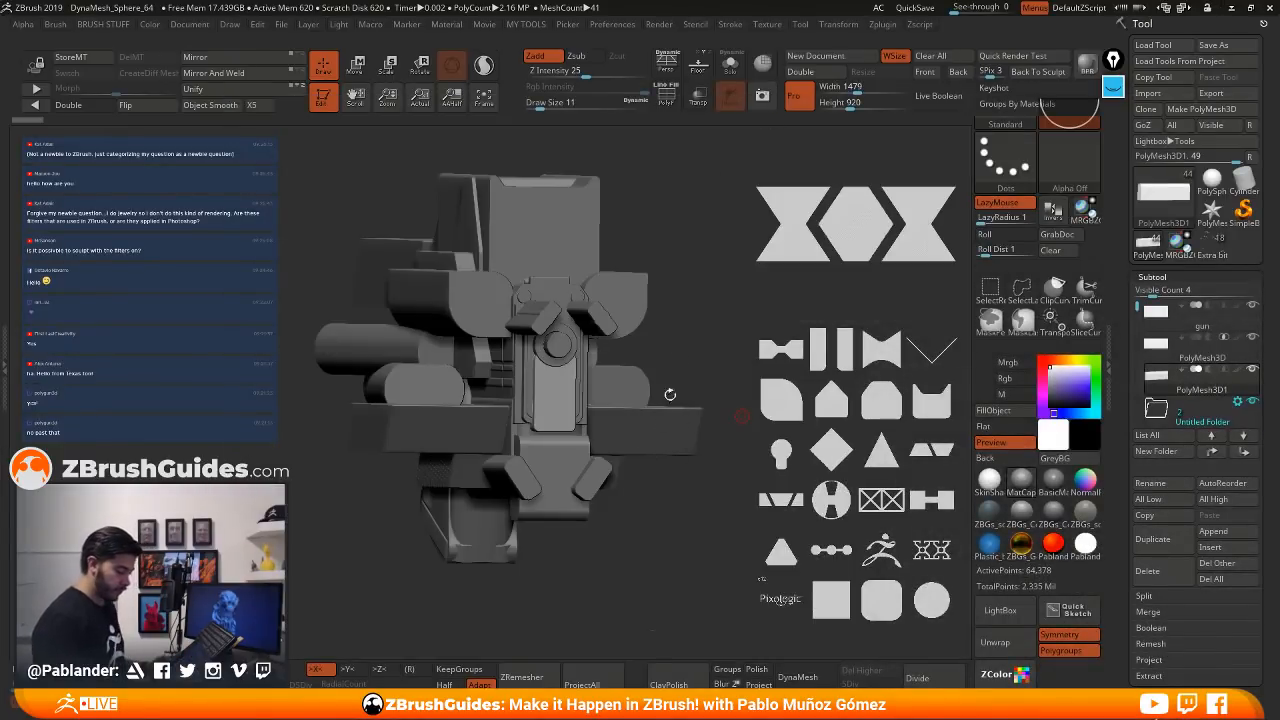
mouse_move(663, 343)
left_mouse_down()
mouse_move(680, 337)
mouse_move(654, 360)
left_mouse_up()
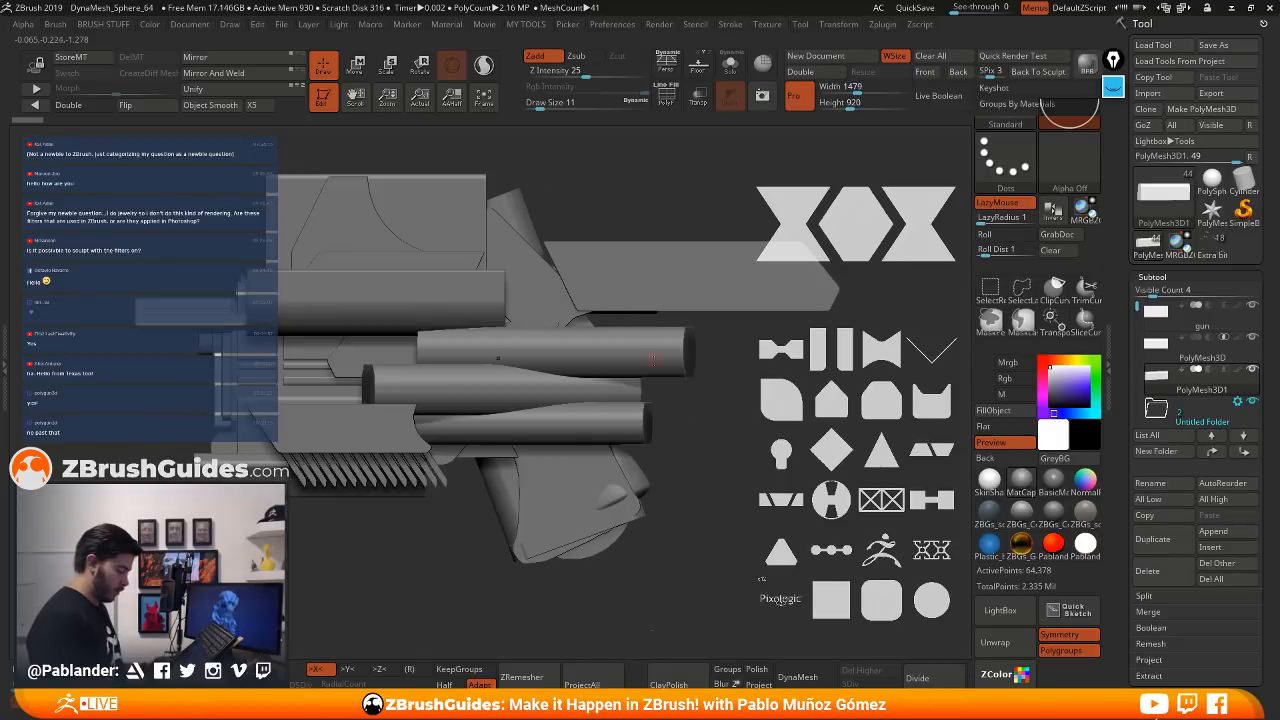
left_click_drag(664, 423, 649, 355, "alt")
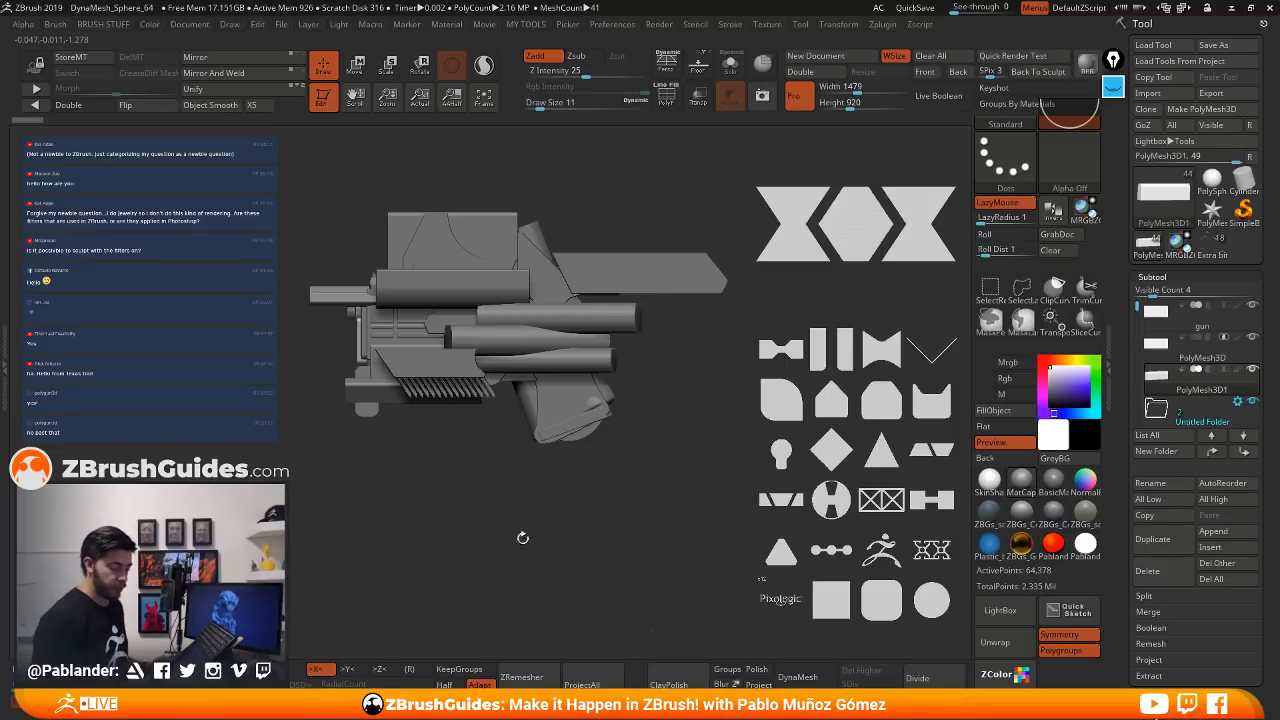
left_click(1214, 184)
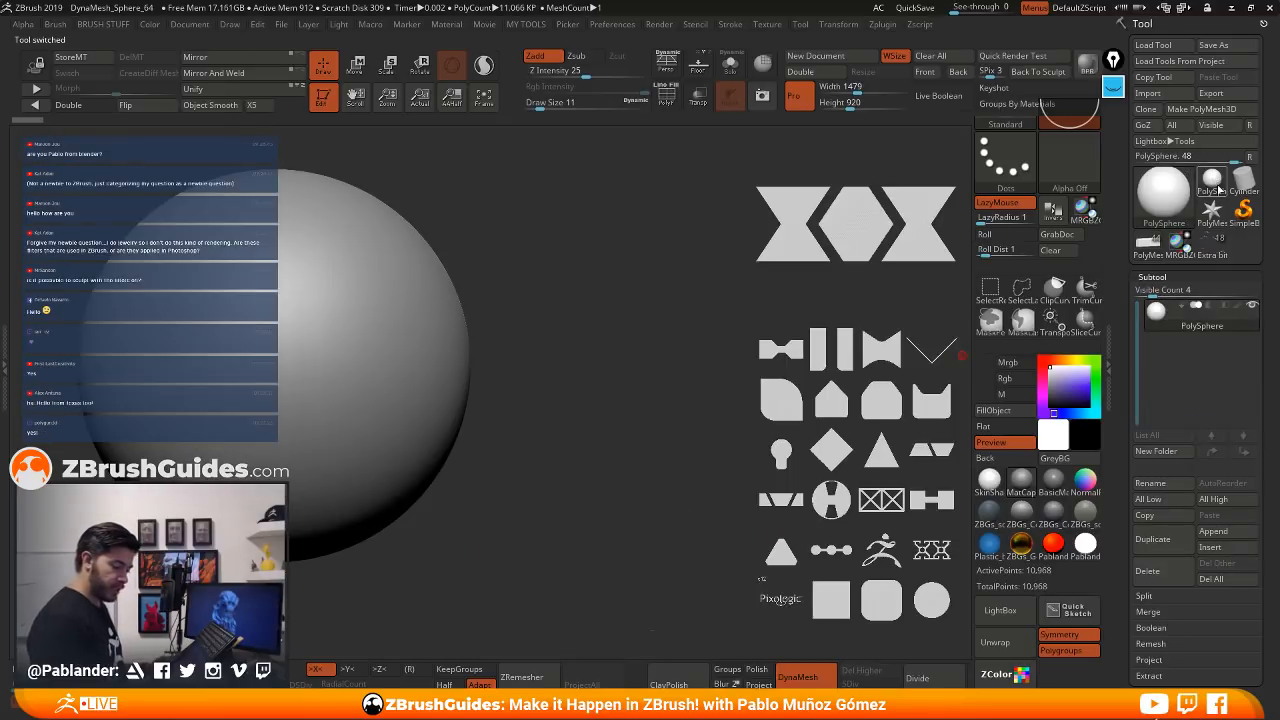
key("f")
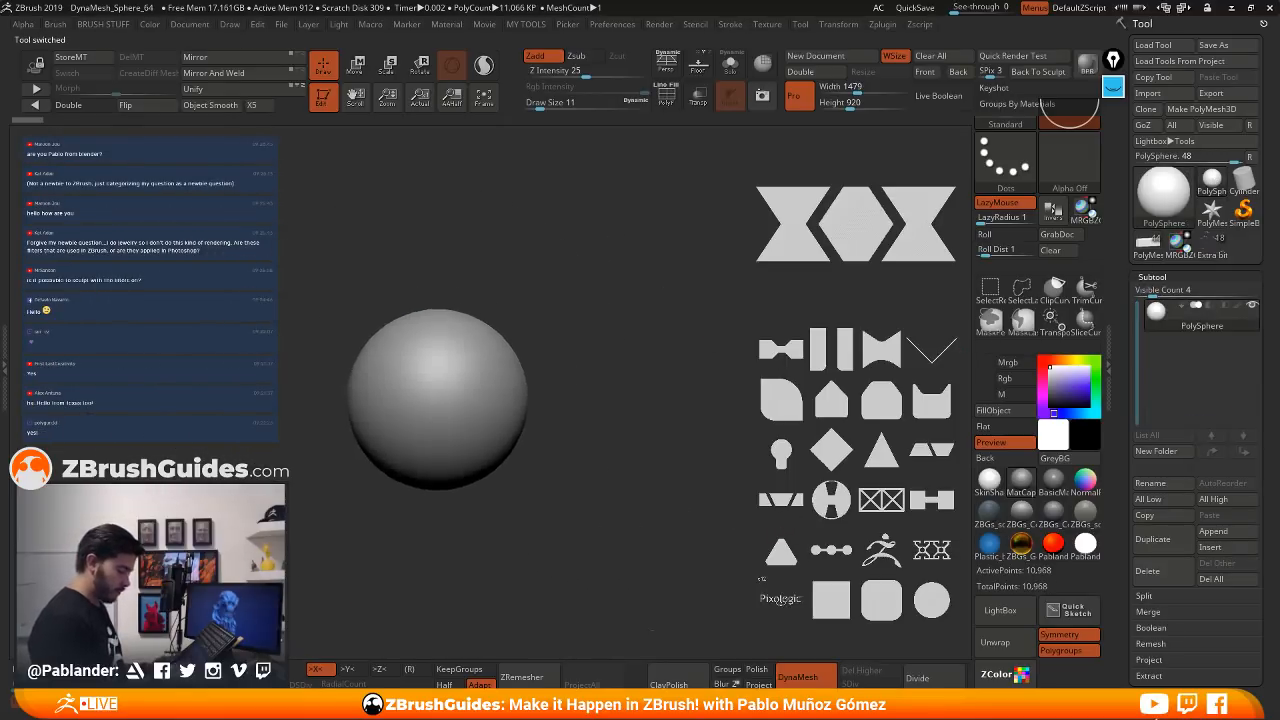
- Turn the floor grid on beneath the sphere and off again
left_click(698, 62)
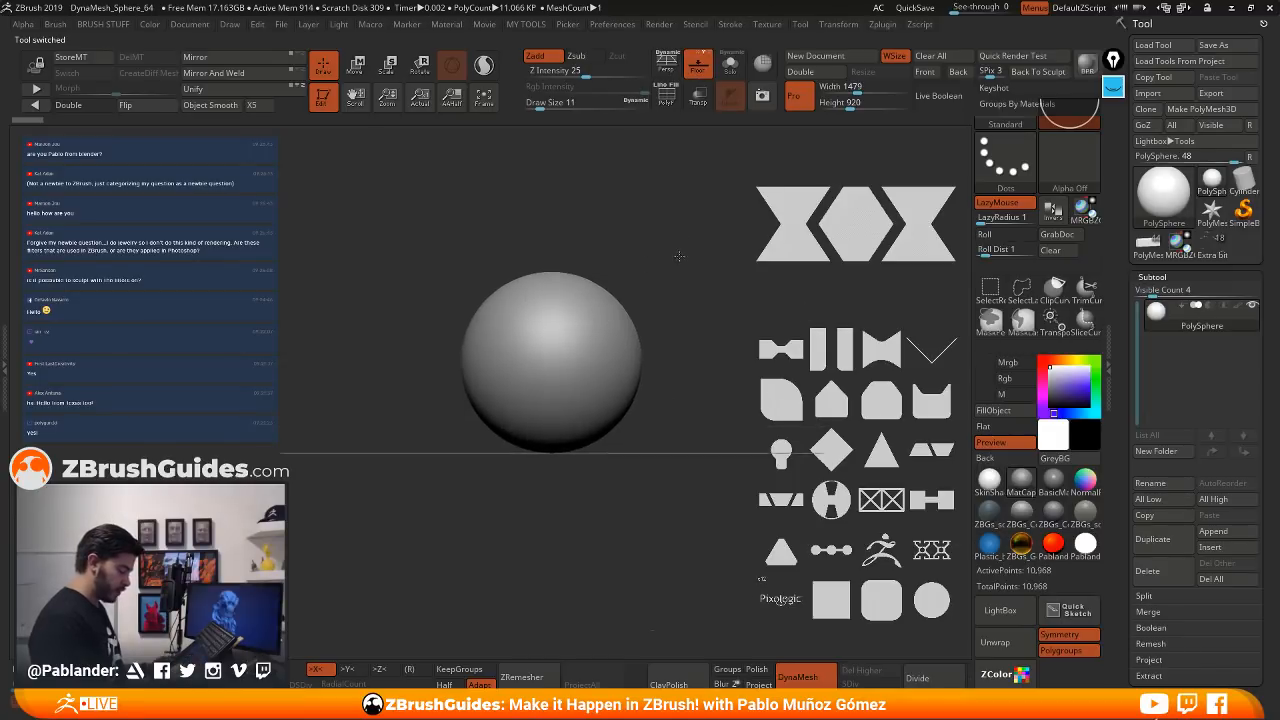
left_click_drag(679, 256, 680, 288)
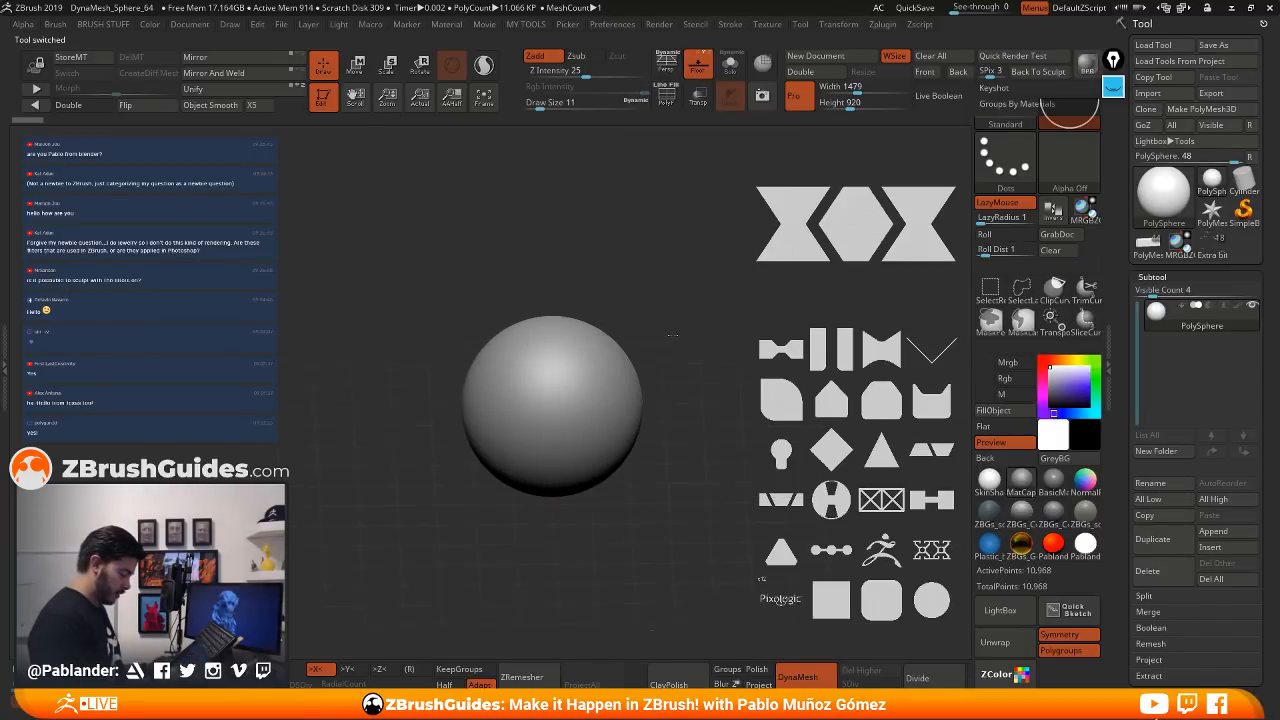
left_click_drag(672, 335, 655, 362)
right_click_drag(656, 363, 656, 359)
left_click(698, 68)
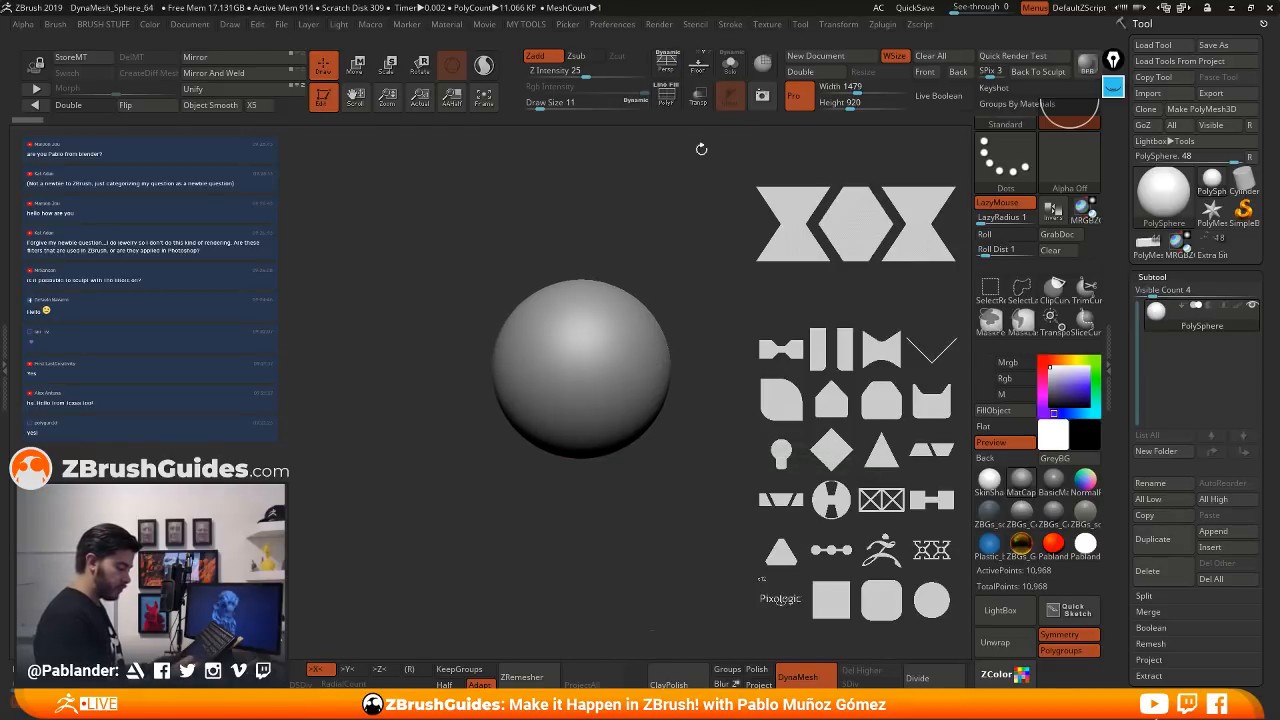
- Move the Spotlight shape images to the opposite side of the sphere and place the sphere clear of them
mouse_move(647, 310)
right_mouse_down()
mouse_move(648, 296)
mouse_move(653, 306)
right_mouse_up()
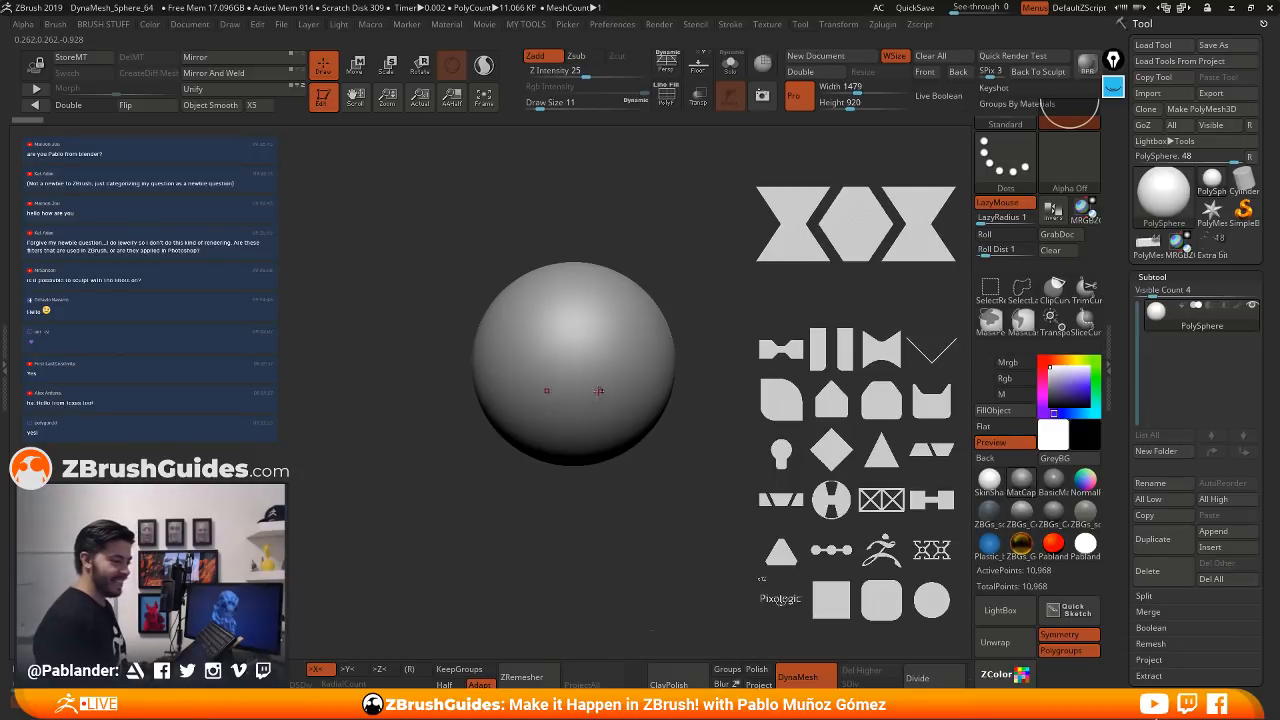
right_click_drag(606, 387, 613, 355, "ctrl")
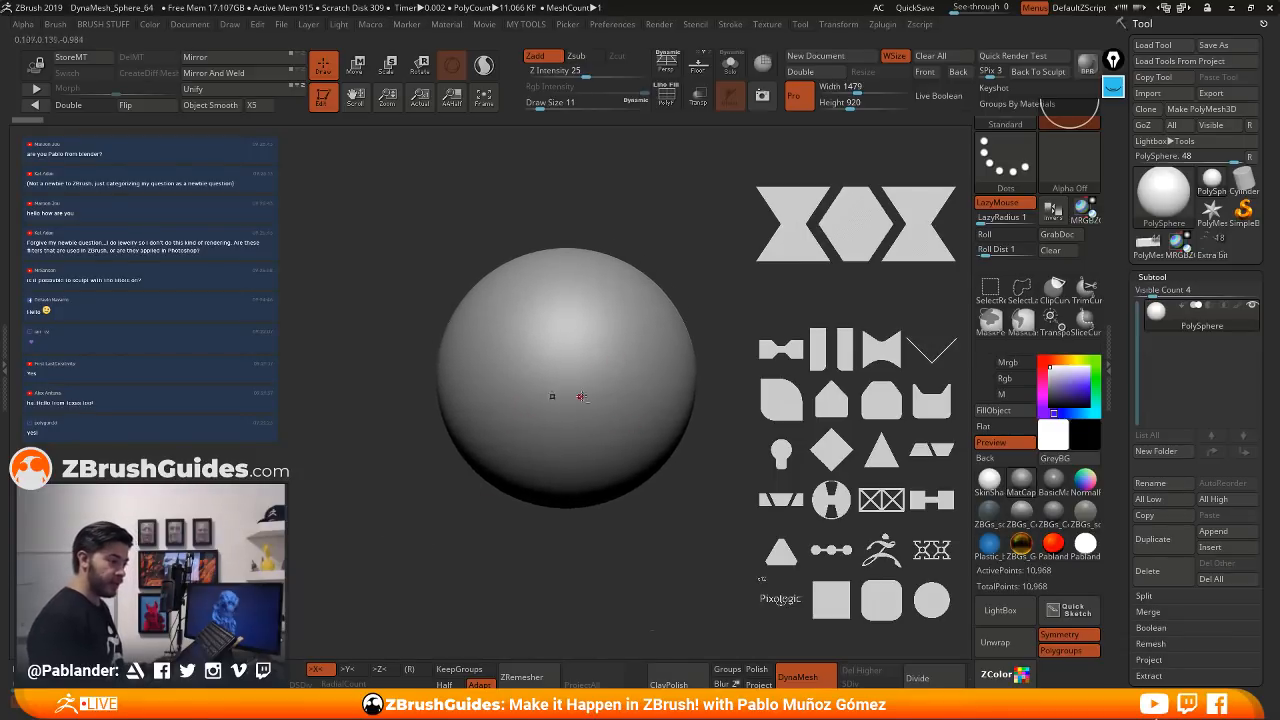
mouse_move(581, 397)
right_mouse_down()
mouse_move(609, 449)
mouse_move(667, 370)
mouse_move(669, 382)
mouse_move(652, 356)
mouse_move(648, 374)
right_mouse_up()
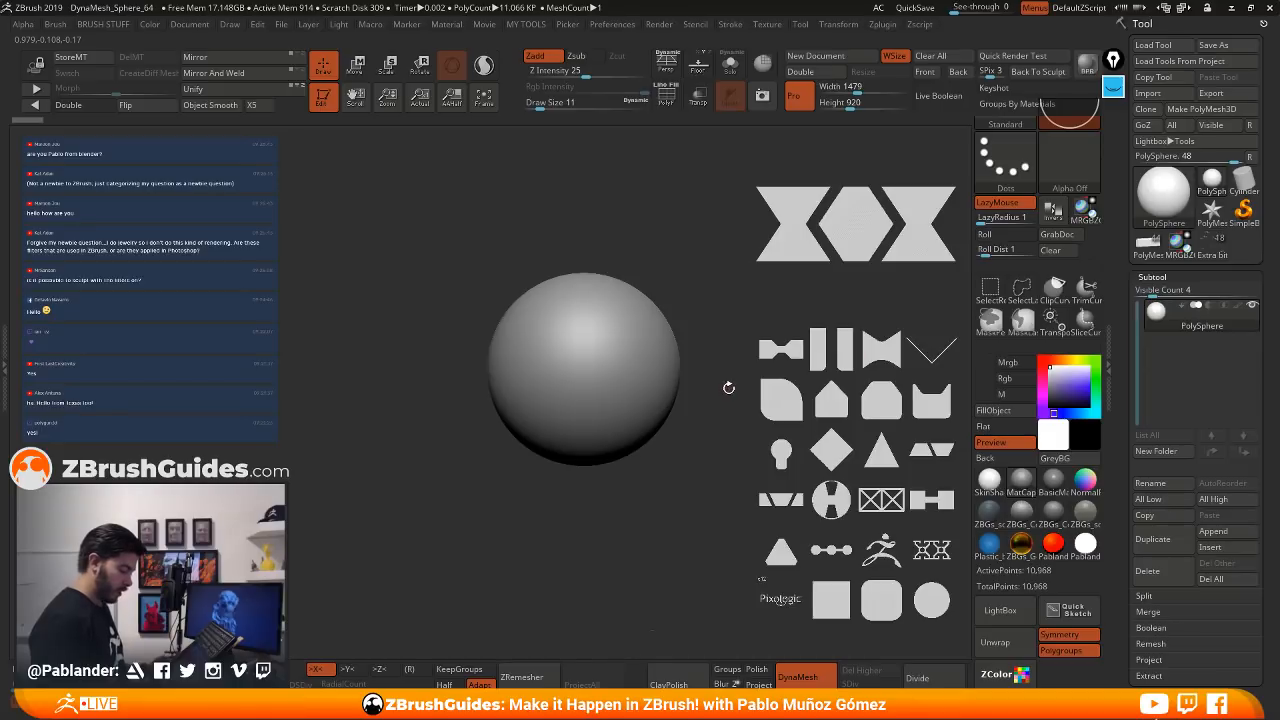
left_click_drag(711, 336, 697, 345, "alt")
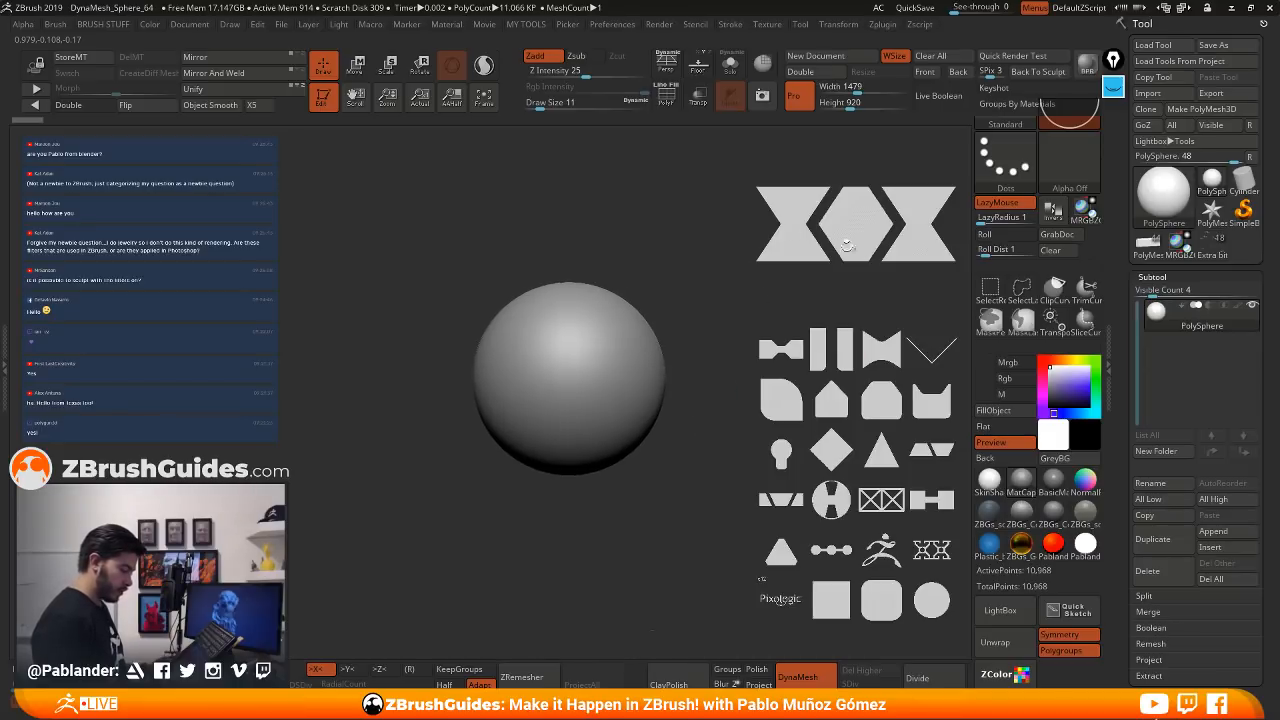
key("z")
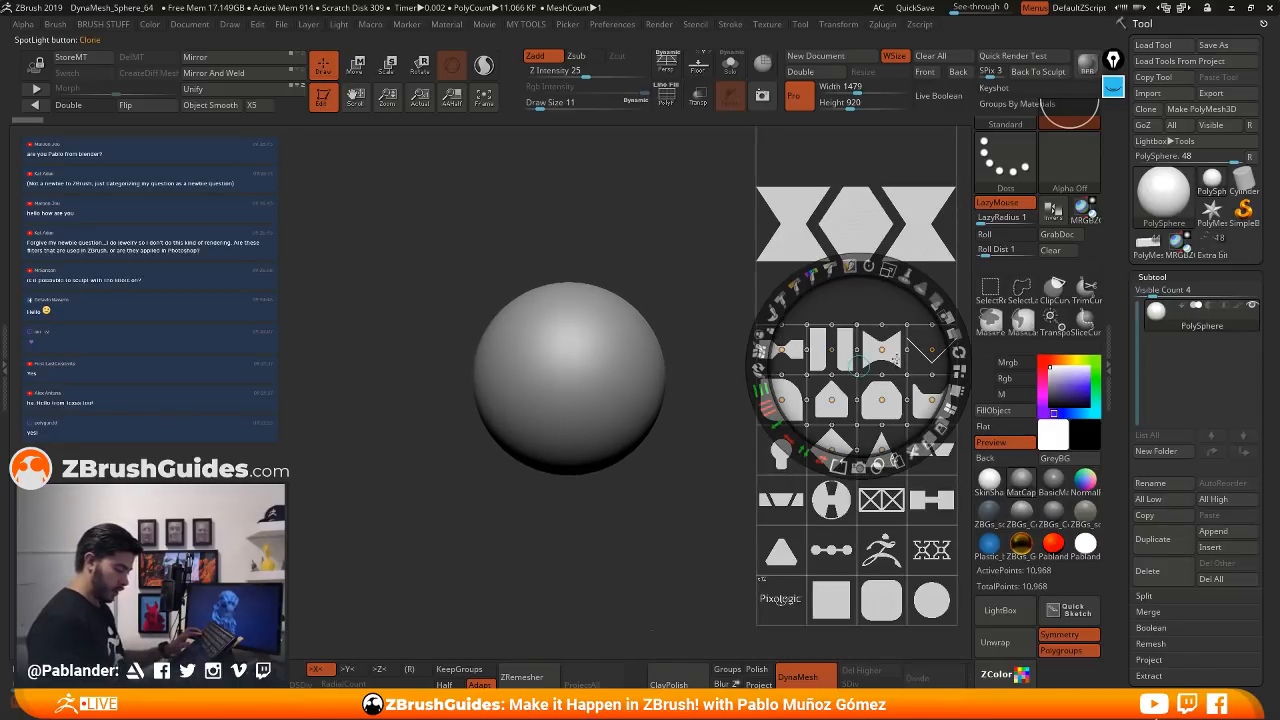
left_click_drag(905, 343, 435, 355)
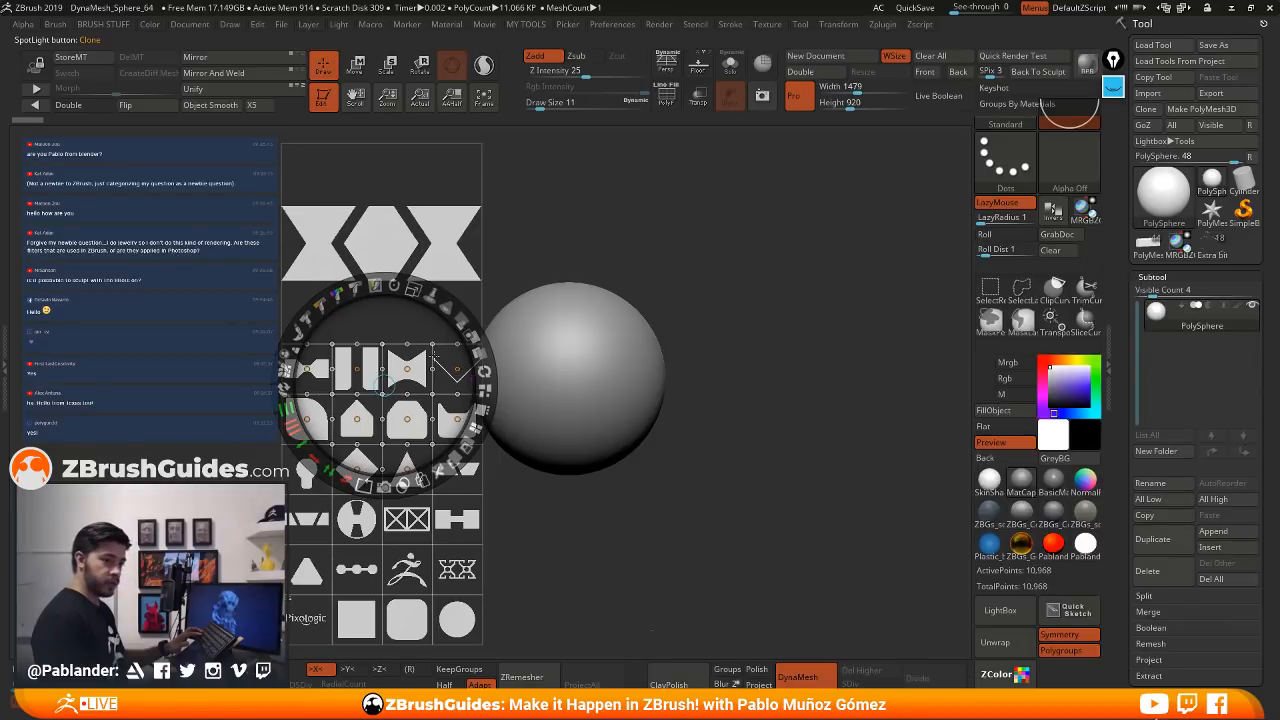
key("z")
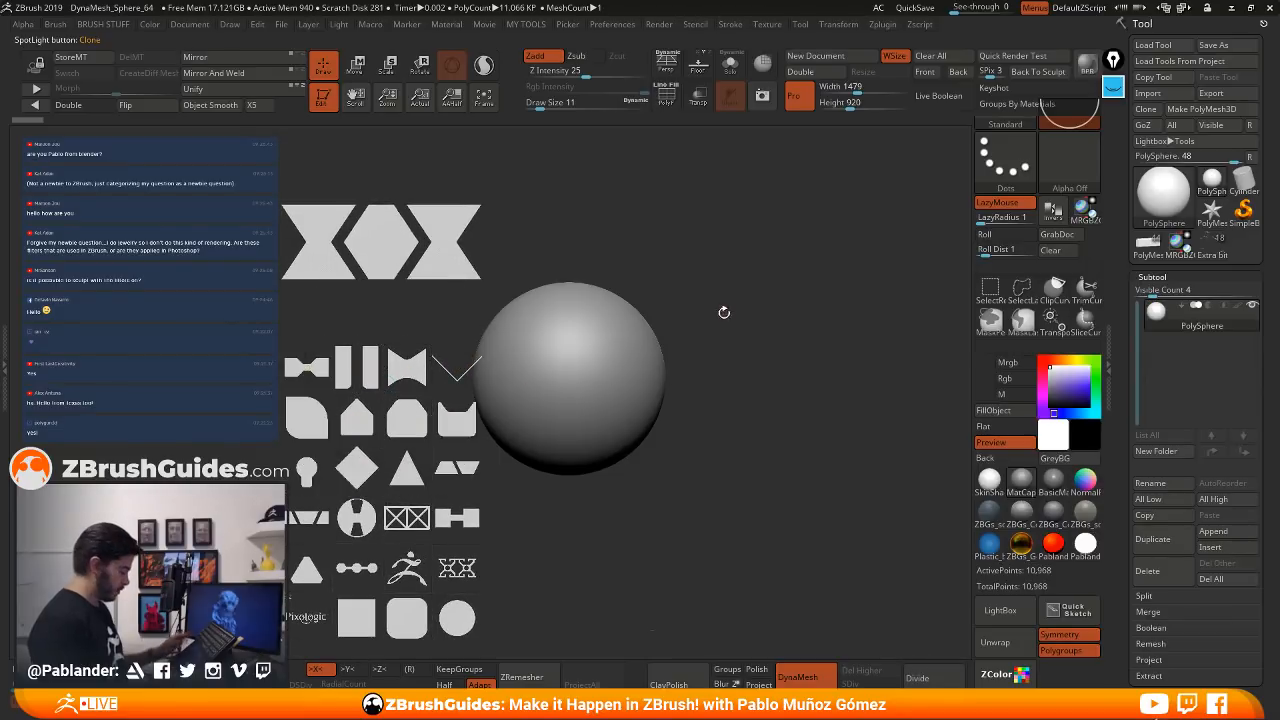
left_click_drag(703, 289, 836, 309, "alt")
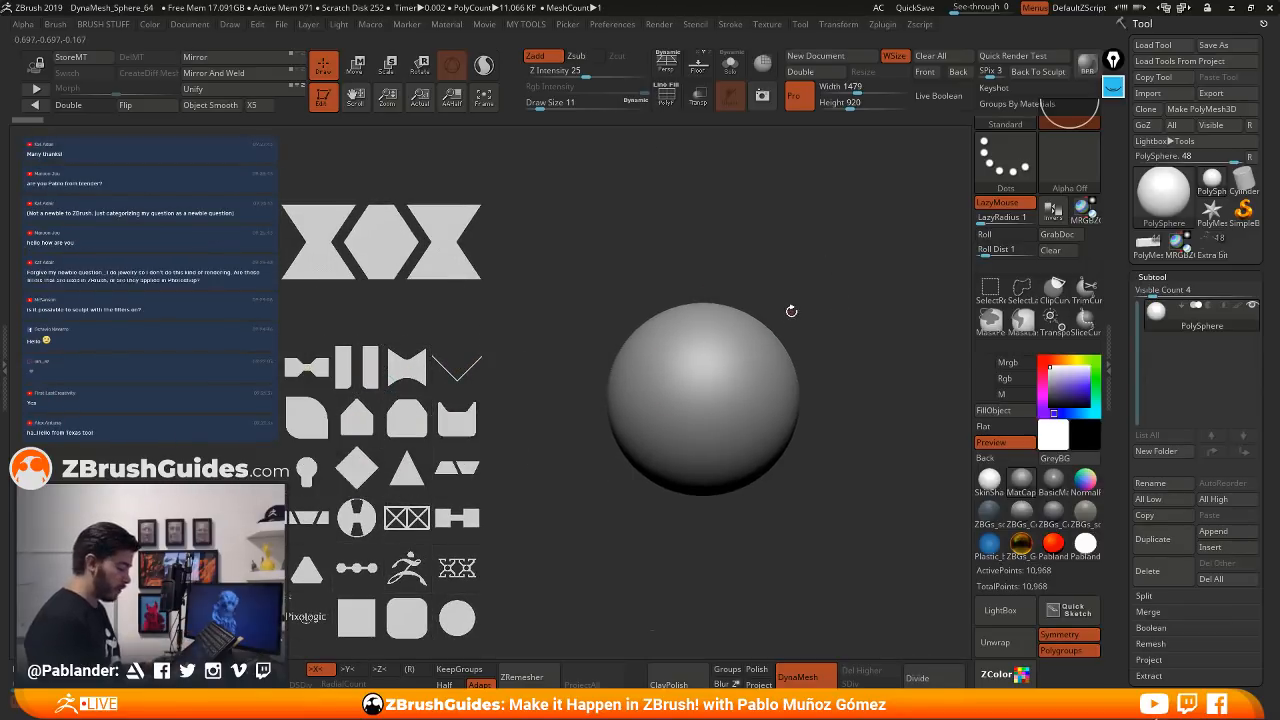
left_click_drag(813, 283, 805, 284)
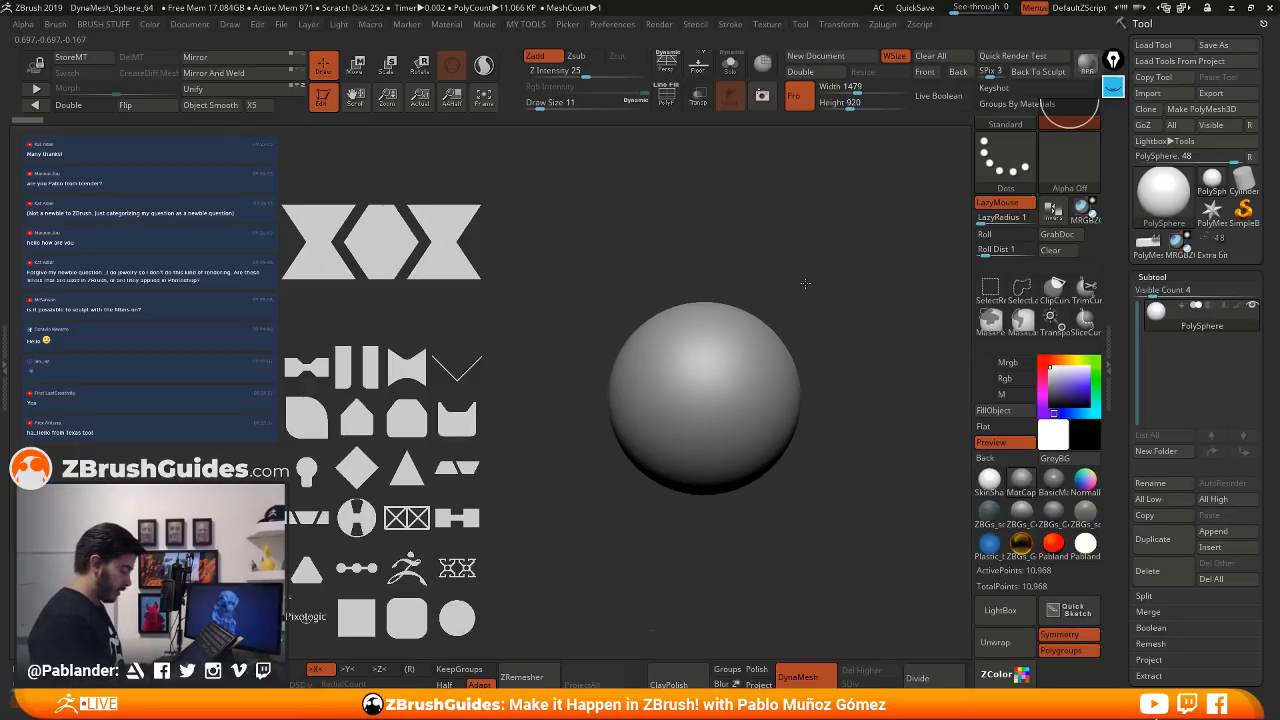
- Move the Spotlight dial away from the shape images and centre it over the sphere
key("z")
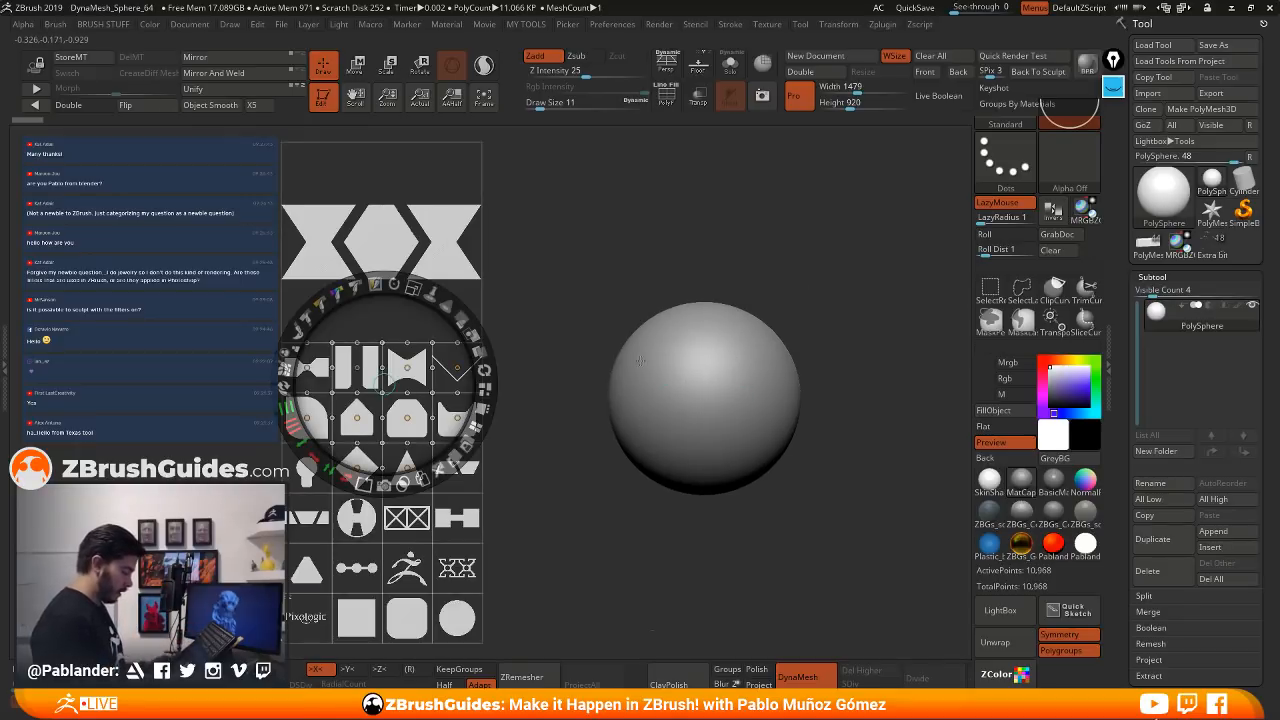
left_click(480, 402)
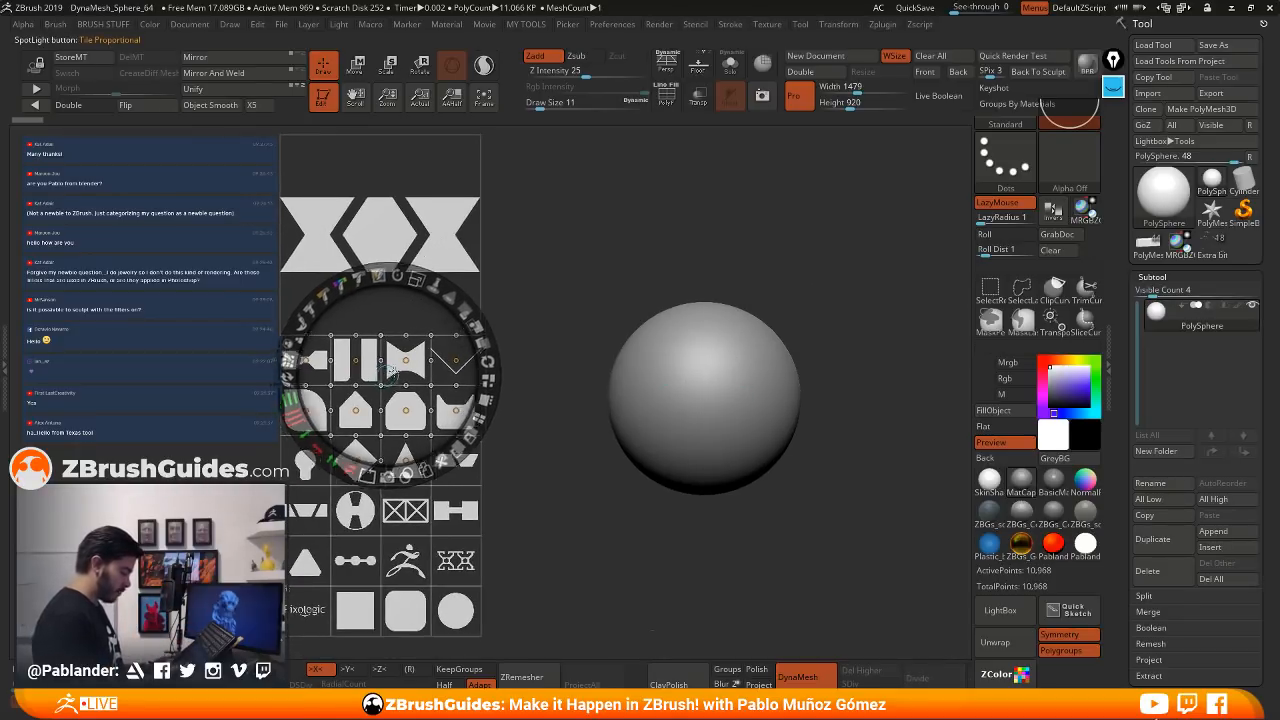
left_click_drag(391, 372, 848, 287)
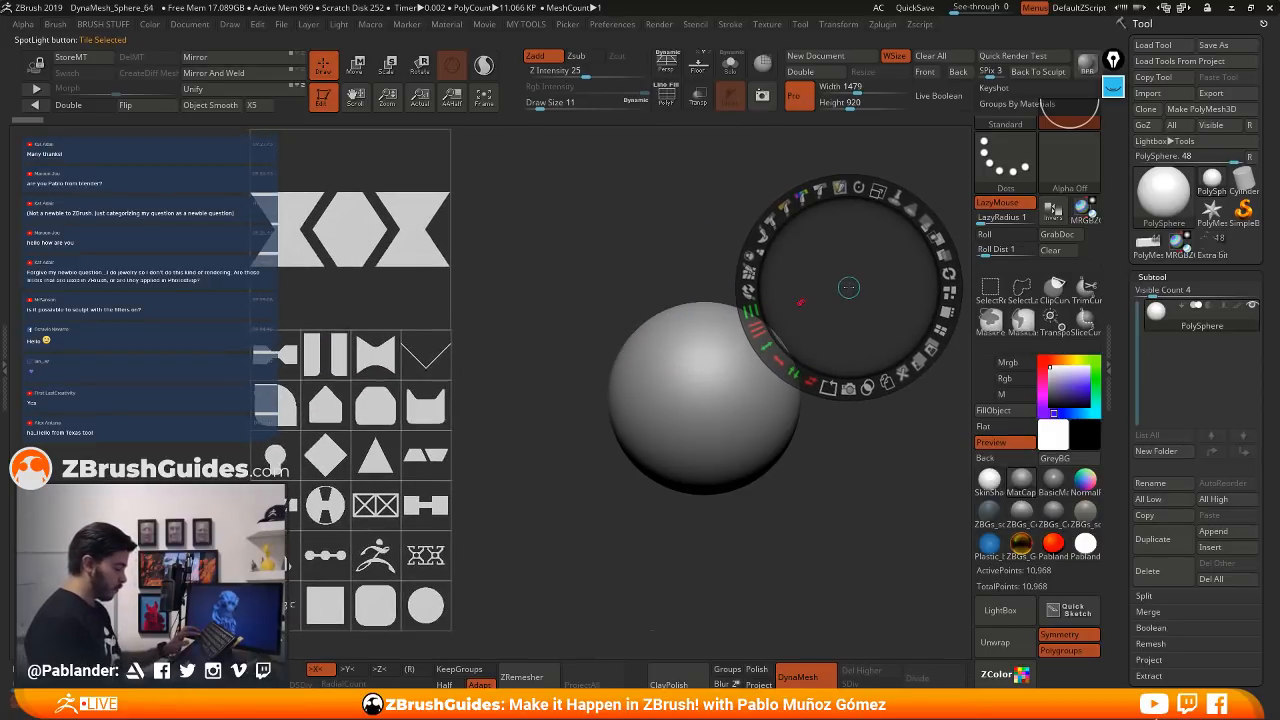
key("z")
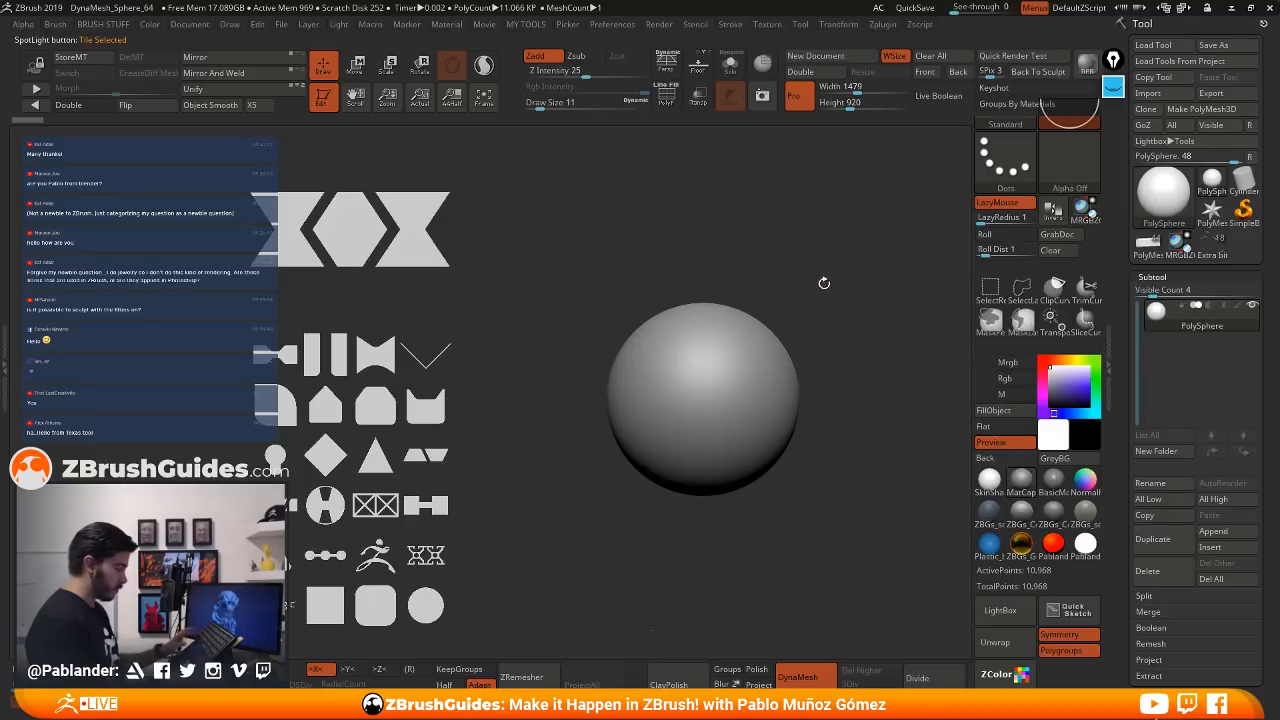
key("z")
left_click_drag(848, 288, 705, 399)
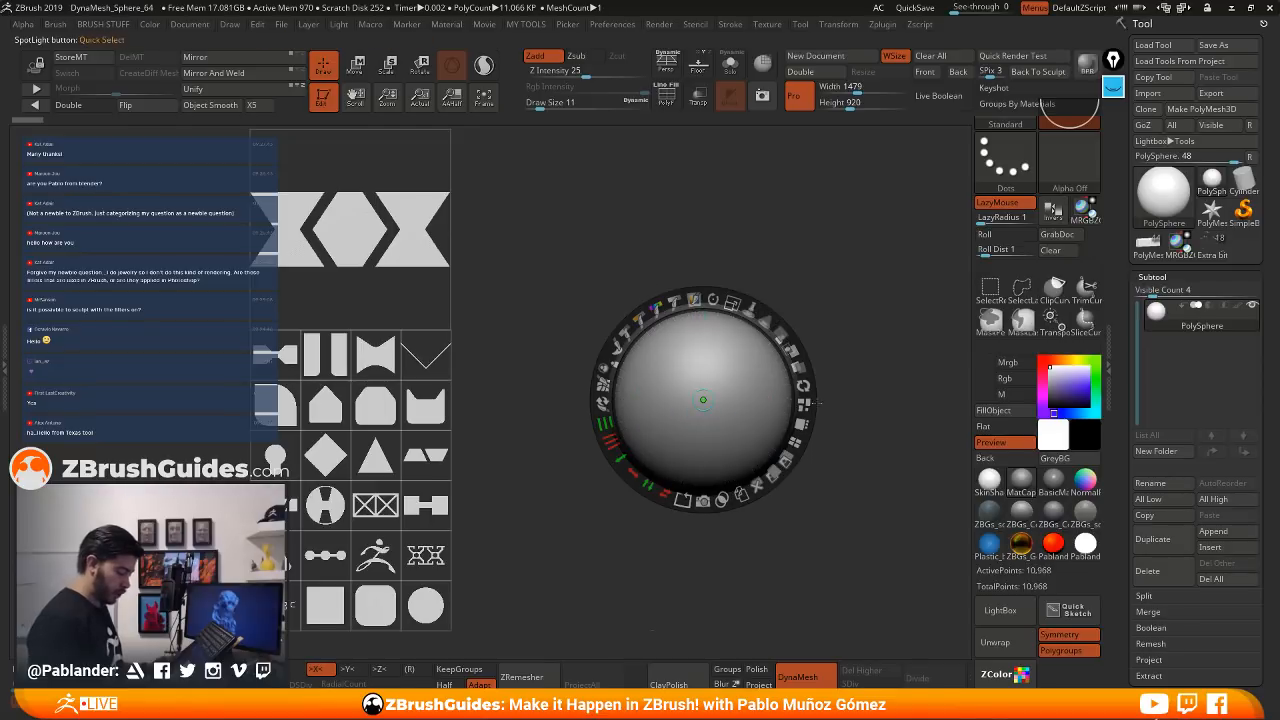
left_click(778, 322)
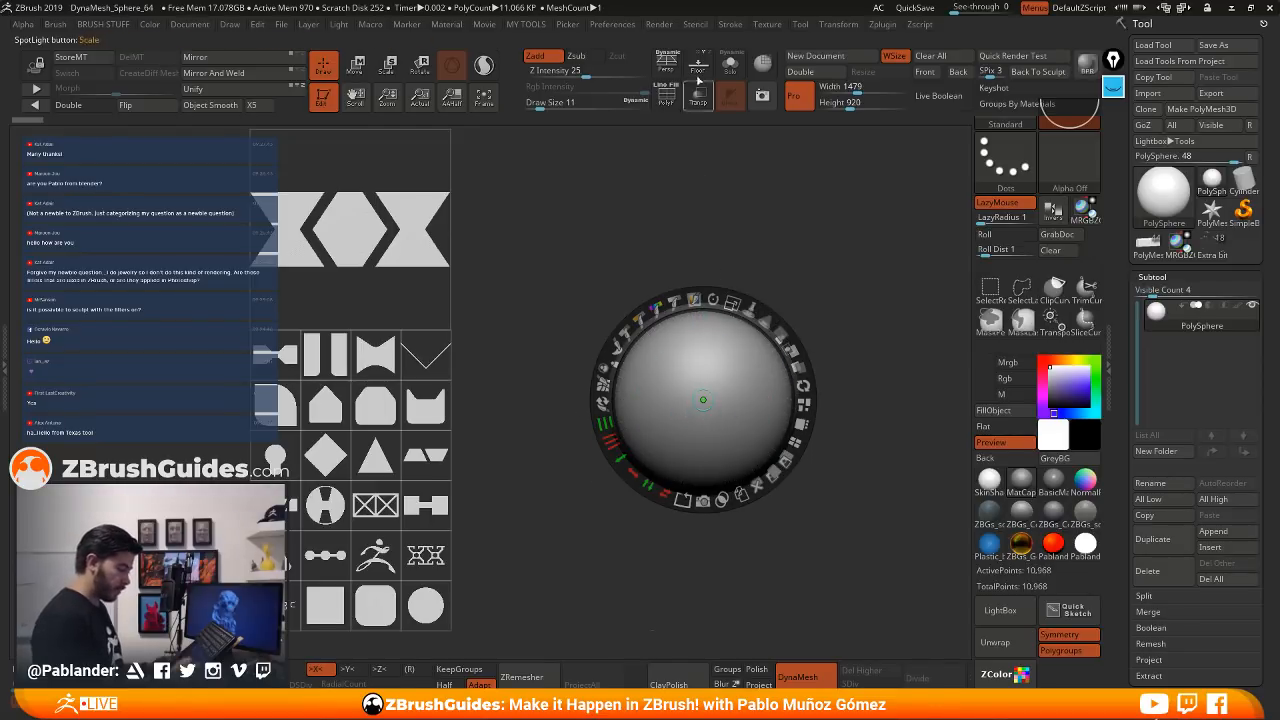
- Raise the Spotlight Dial Opacity preference from its midpoint to the maximum so the dial is fully opaque
left_click(611, 25)
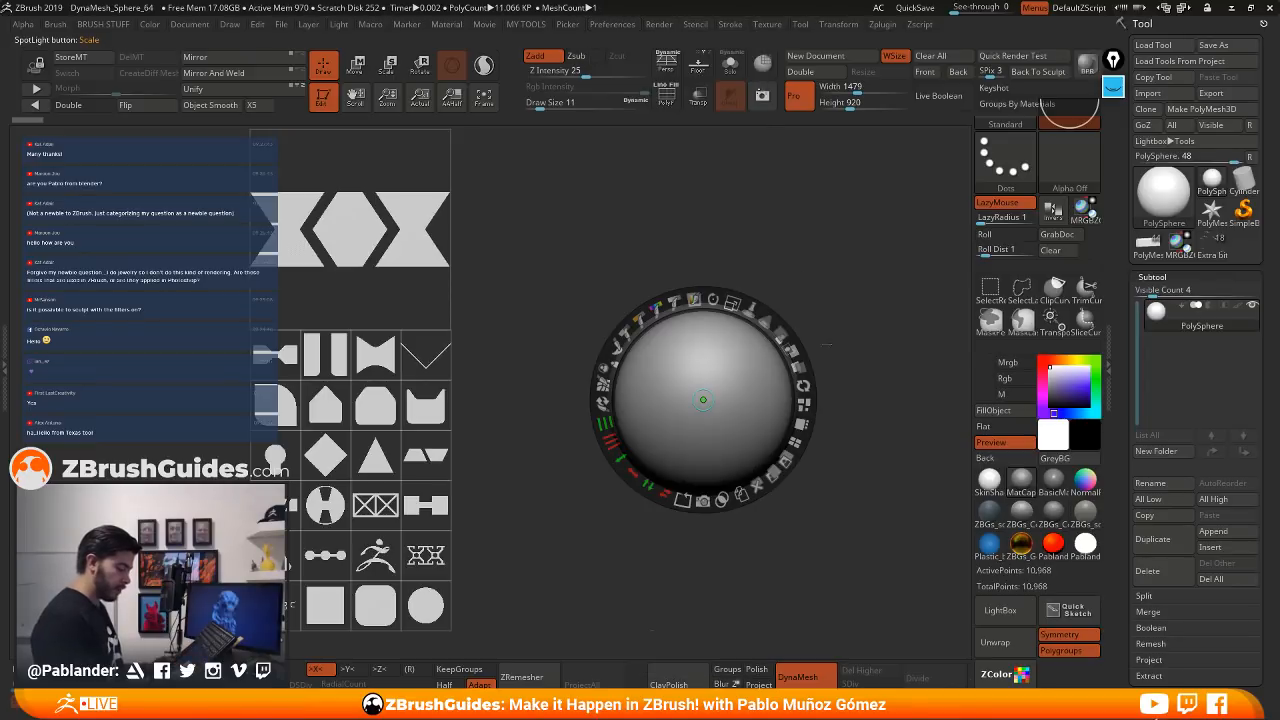
left_click(612, 25)
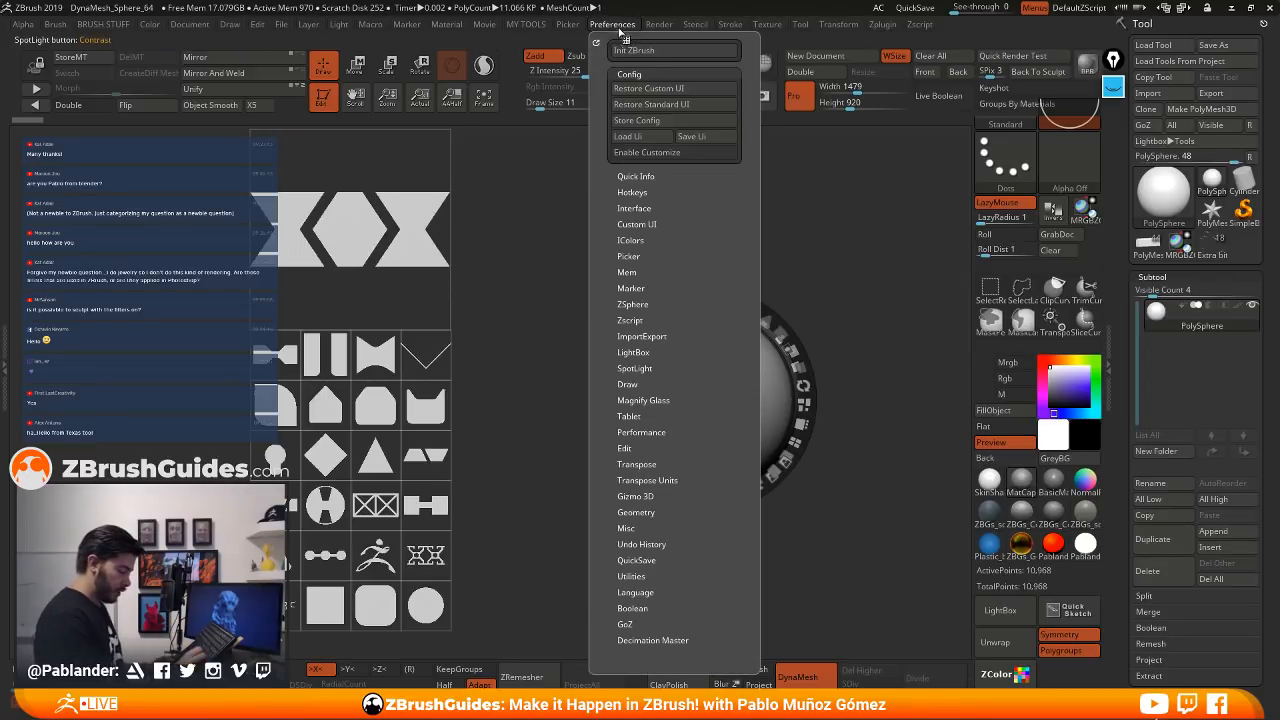
left_click(653, 367)
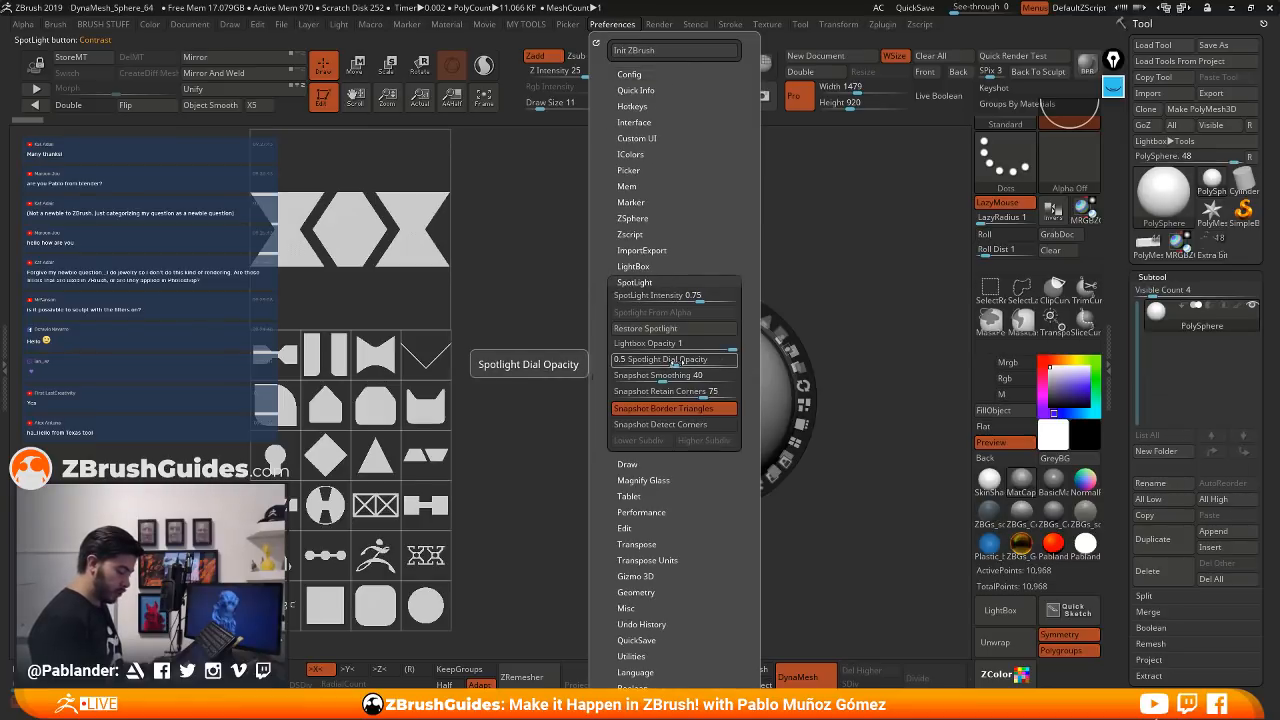
left_click_drag(673, 363, 764, 360)
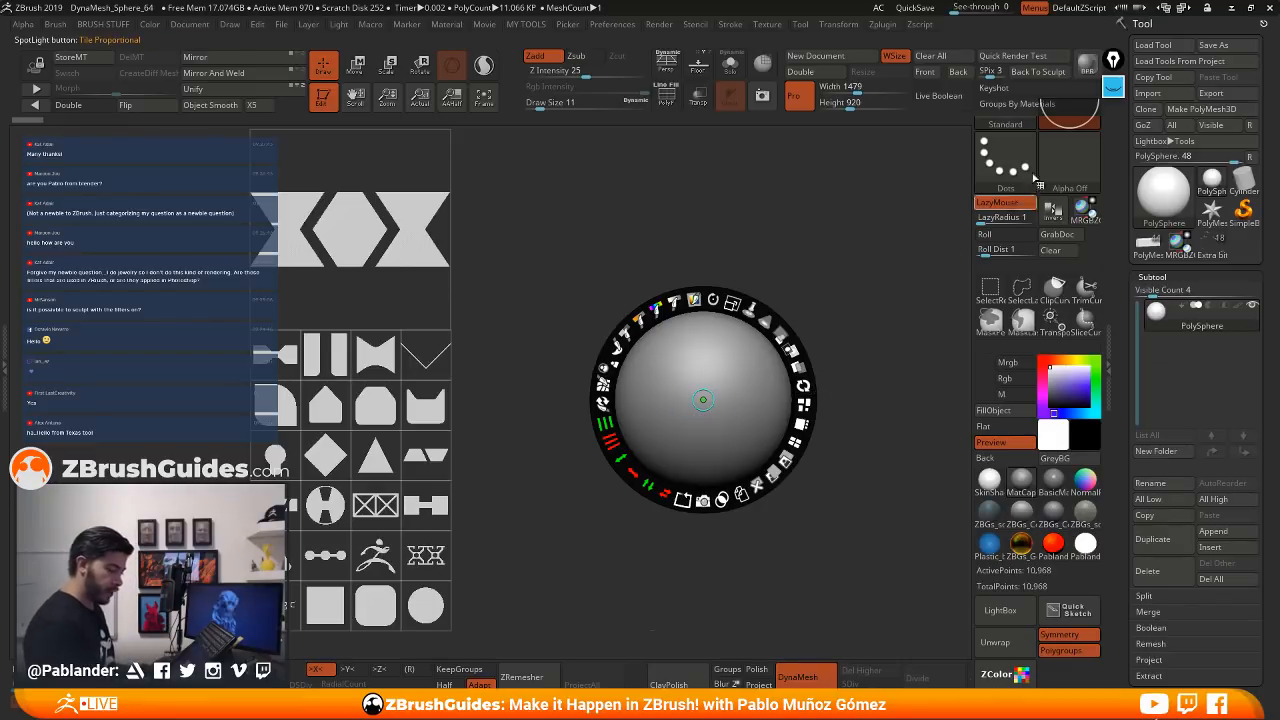
- Scribble in yellow over the dial's upper and side icons, and outline the red-green icon group and the Union icon in pink
left_click(1113, 87)
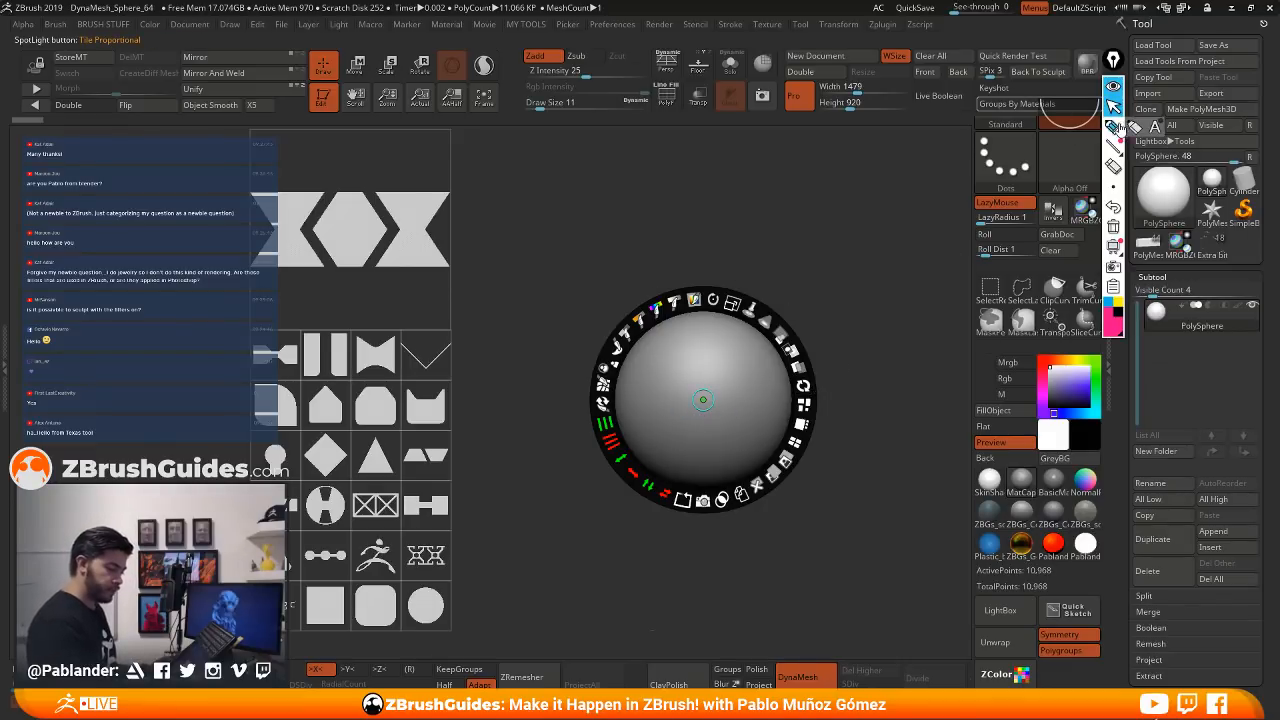
left_click(1117, 300)
mouse_move(618, 407)
left_mouse_down()
mouse_move(614, 360)
mouse_move(636, 326)
mouse_move(658, 300)
mouse_move(718, 284)
mouse_move(810, 349)
mouse_move(812, 420)
mouse_move(776, 479)
mouse_move(805, 460)
mouse_move(805, 372)
mouse_move(737, 314)
mouse_move(642, 318)
mouse_move(612, 402)
mouse_move(679, 379)
left_mouse_up()
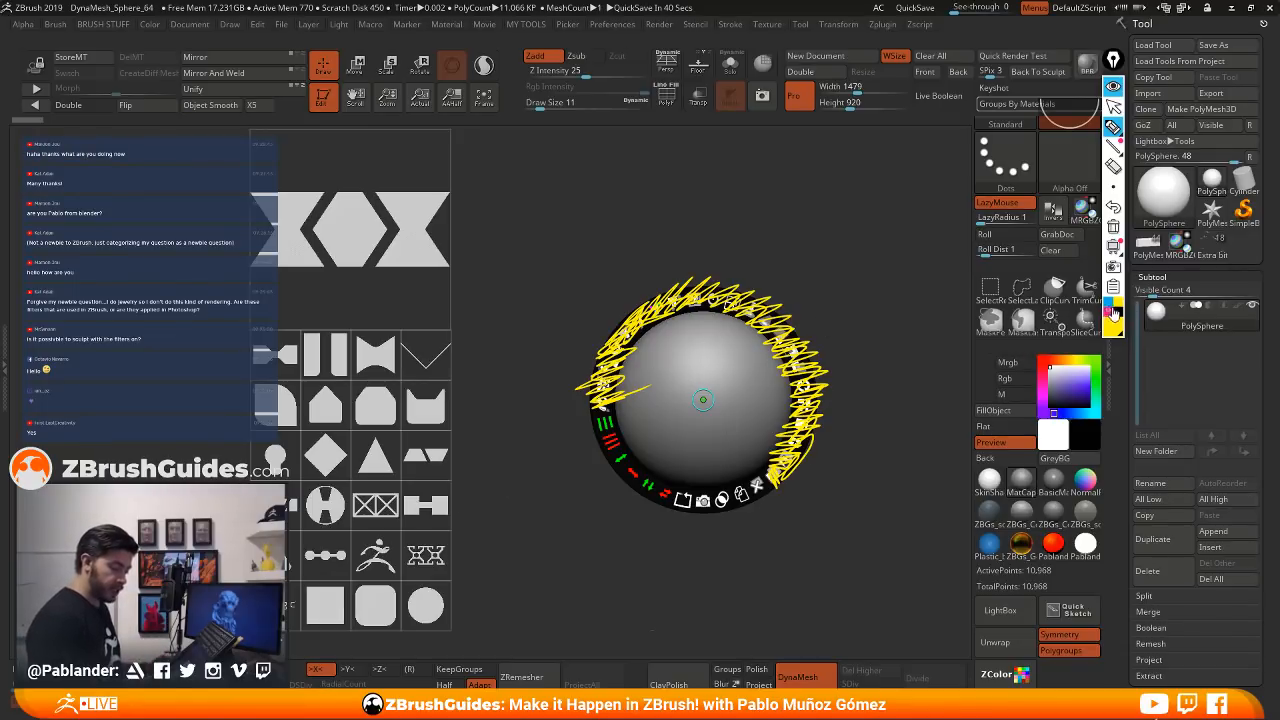
mouse_move(582, 422)
left_mouse_down()
mouse_move(612, 478)
mouse_move(662, 518)
mouse_move(703, 510)
mouse_move(645, 436)
left_mouse_up()
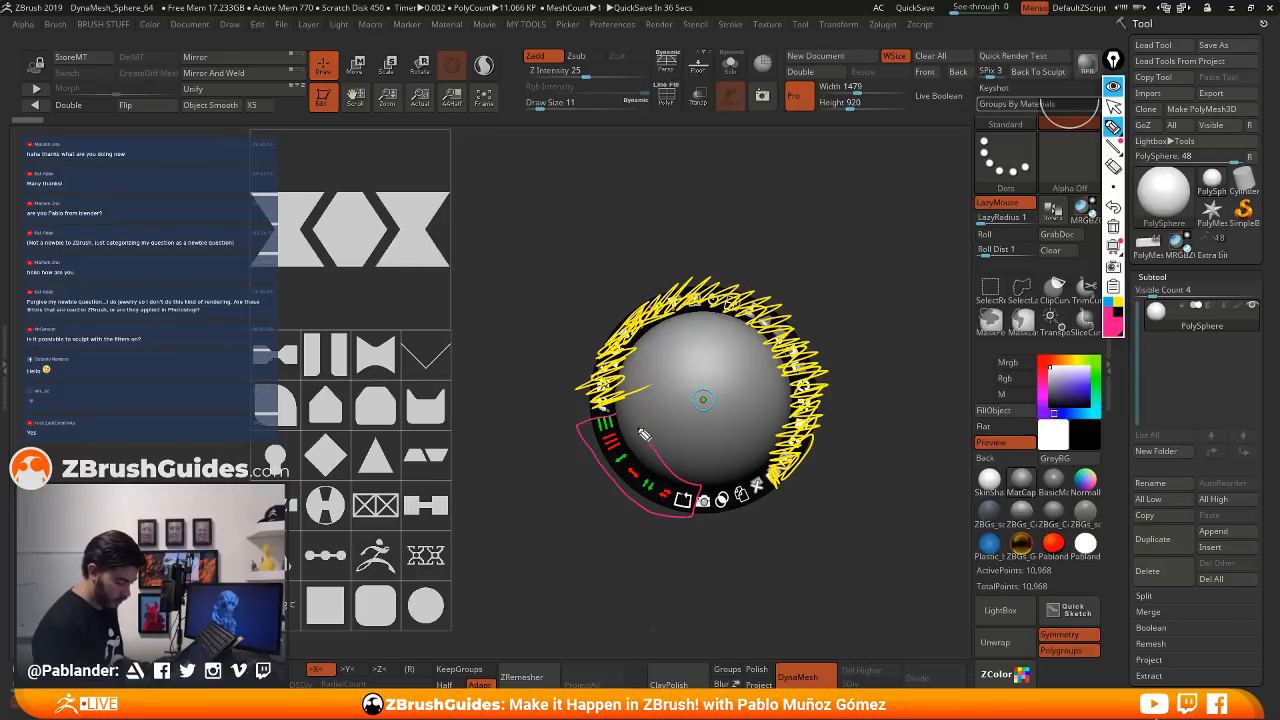
mouse_move(714, 488)
left_mouse_down()
mouse_move(718, 515)
mouse_move(738, 492)
left_mouse_up()
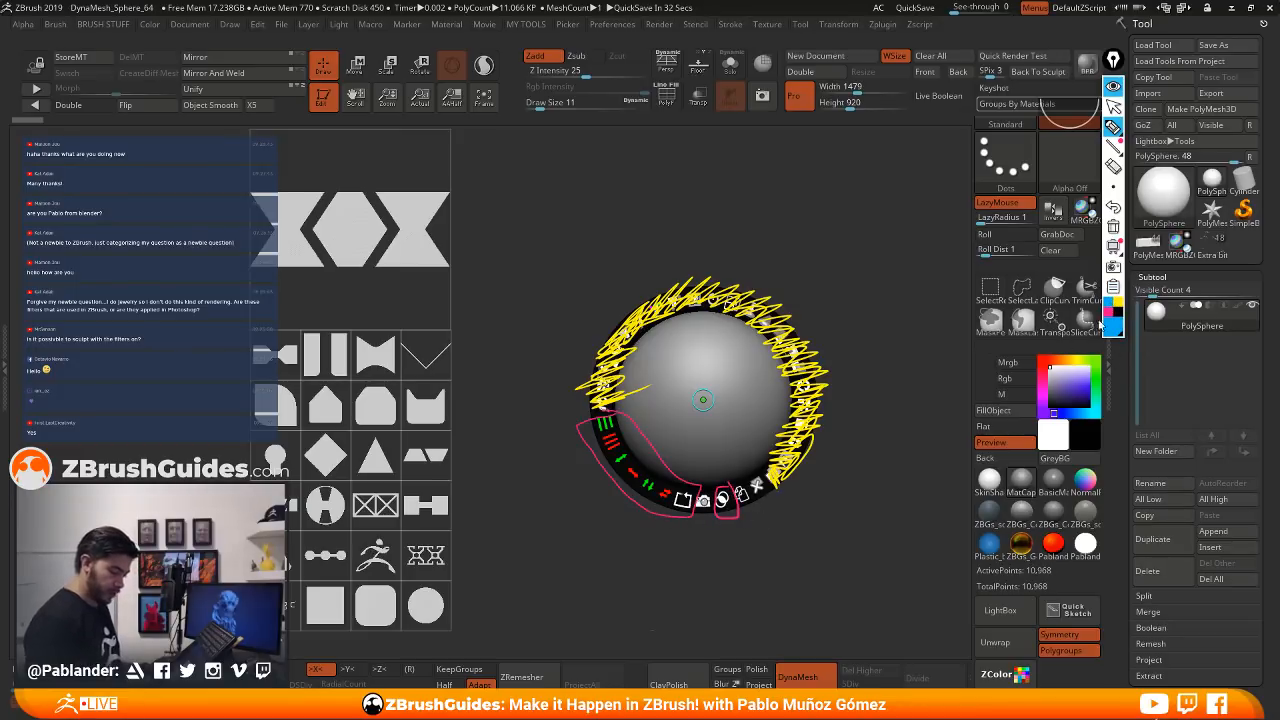
- Write "Spotlight 2.0" in pink with a medium-thin stroke above the sphere and link it by a curve to the outlined icons
left_click(1109, 312)
left_click(1113, 187)
left_click(1153, 191)
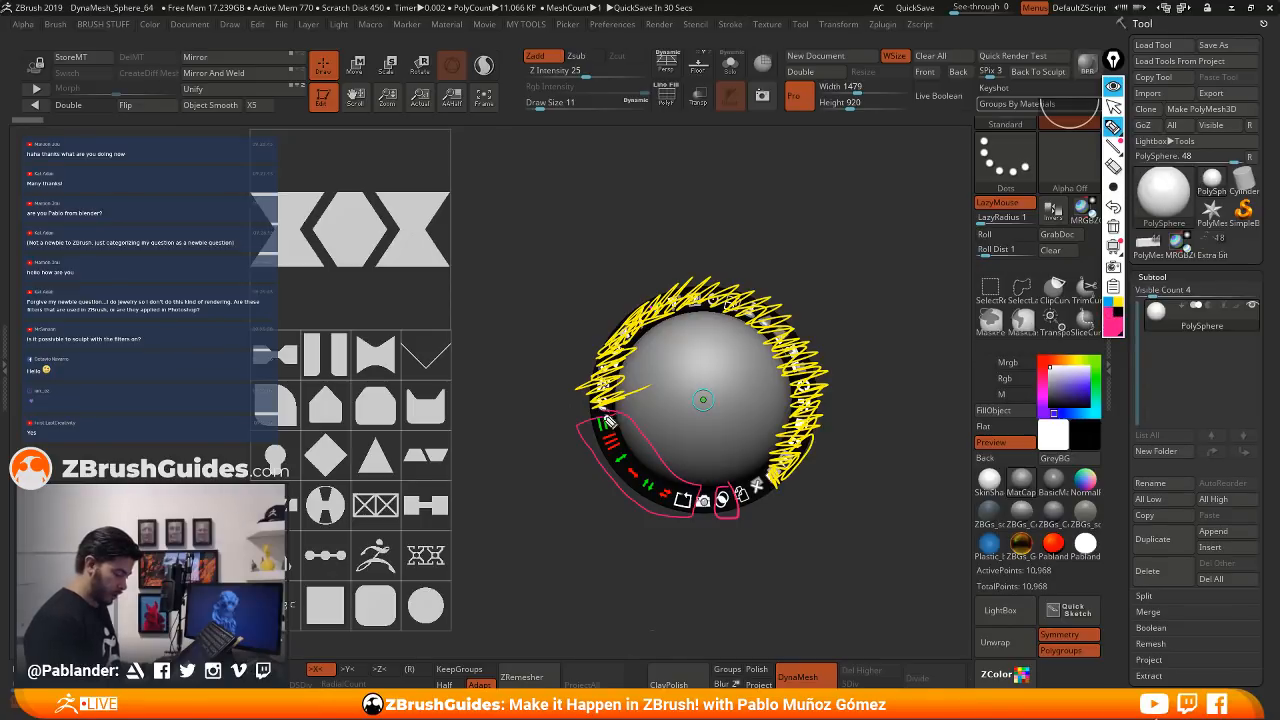
left_click_drag(556, 197, 527, 230)
left_click(1113, 187)
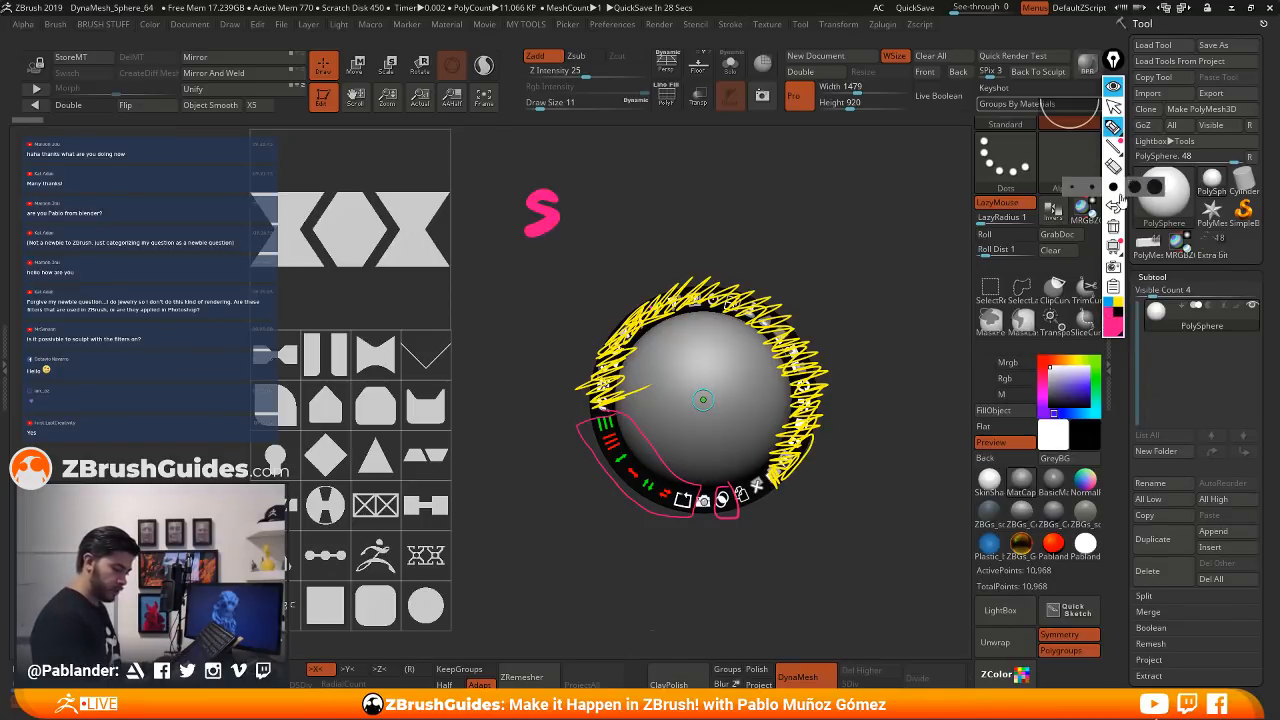
left_click(1113, 206)
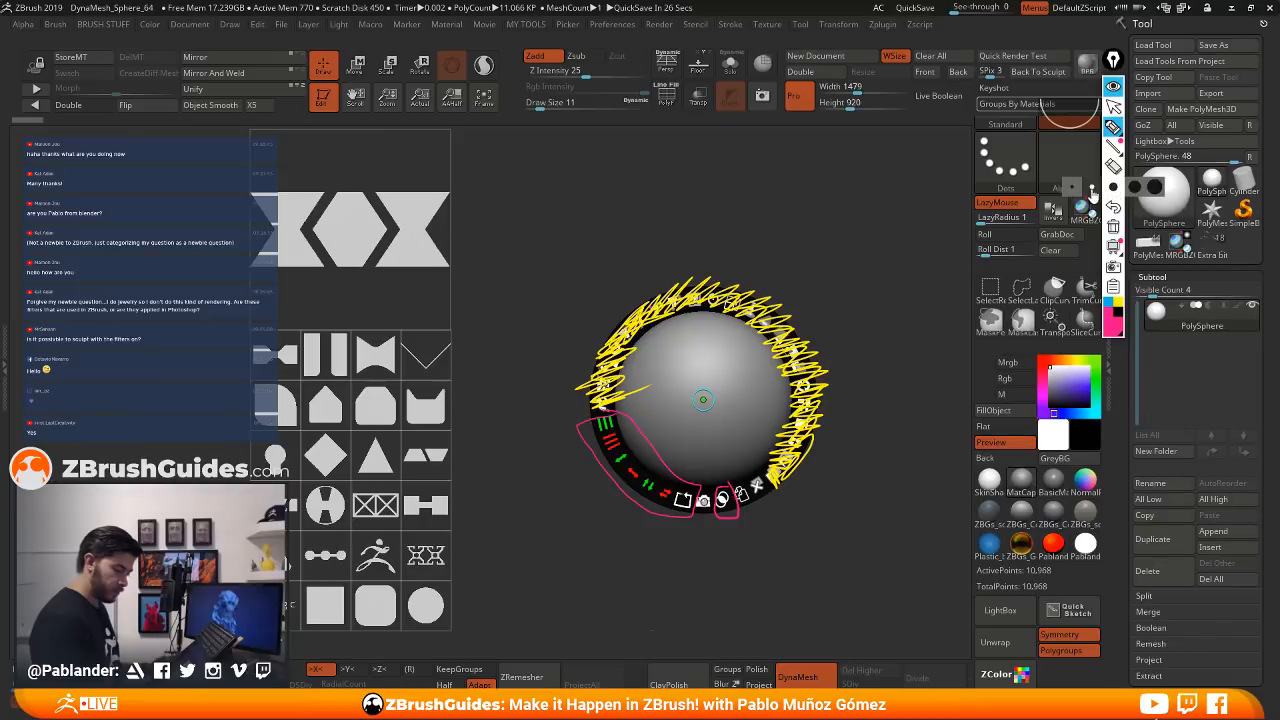
mouse_move(567, 211)
left_mouse_down()
mouse_move(536, 246)
mouse_move(656, 190)
mouse_move(716, 180)
mouse_move(748, 192)
mouse_move(745, 166)
mouse_move(756, 188)
left_mouse_up()
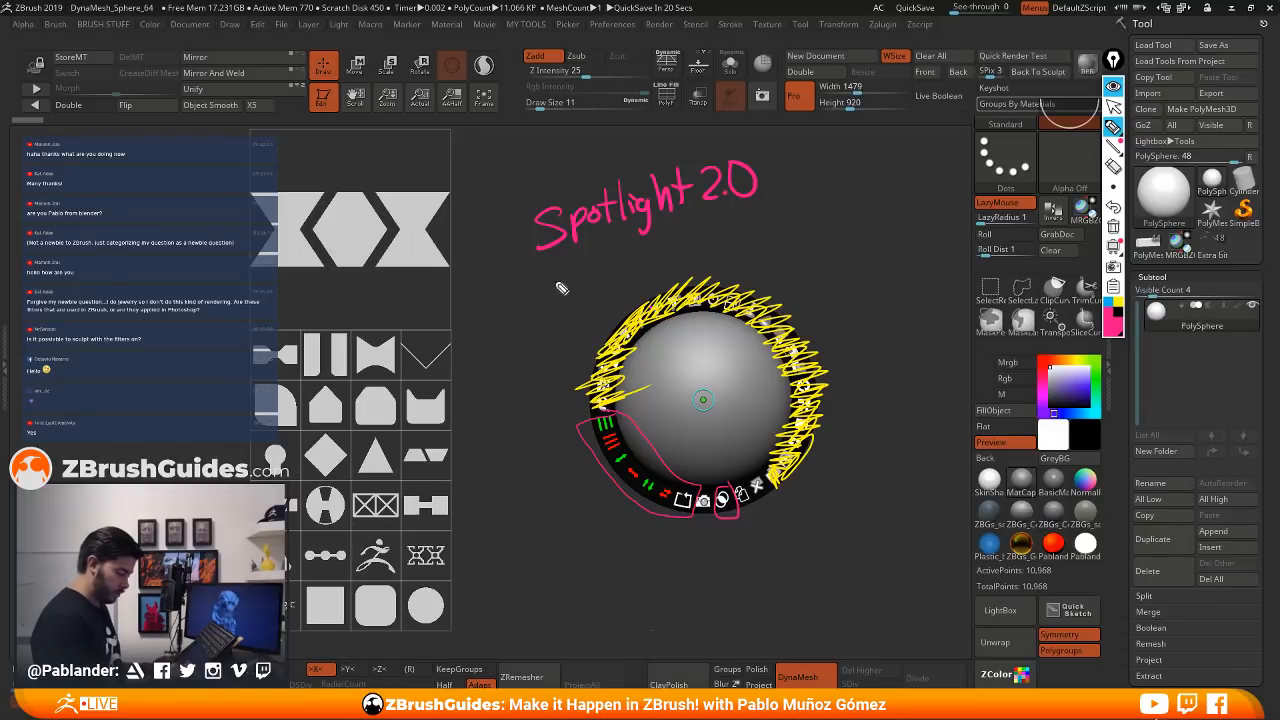
mouse_move(561, 268)
left_mouse_down()
mouse_move(558, 500)
mouse_move(605, 478)
mouse_move(620, 420)
mouse_move(679, 477)
mouse_move(590, 435)
left_mouse_up()
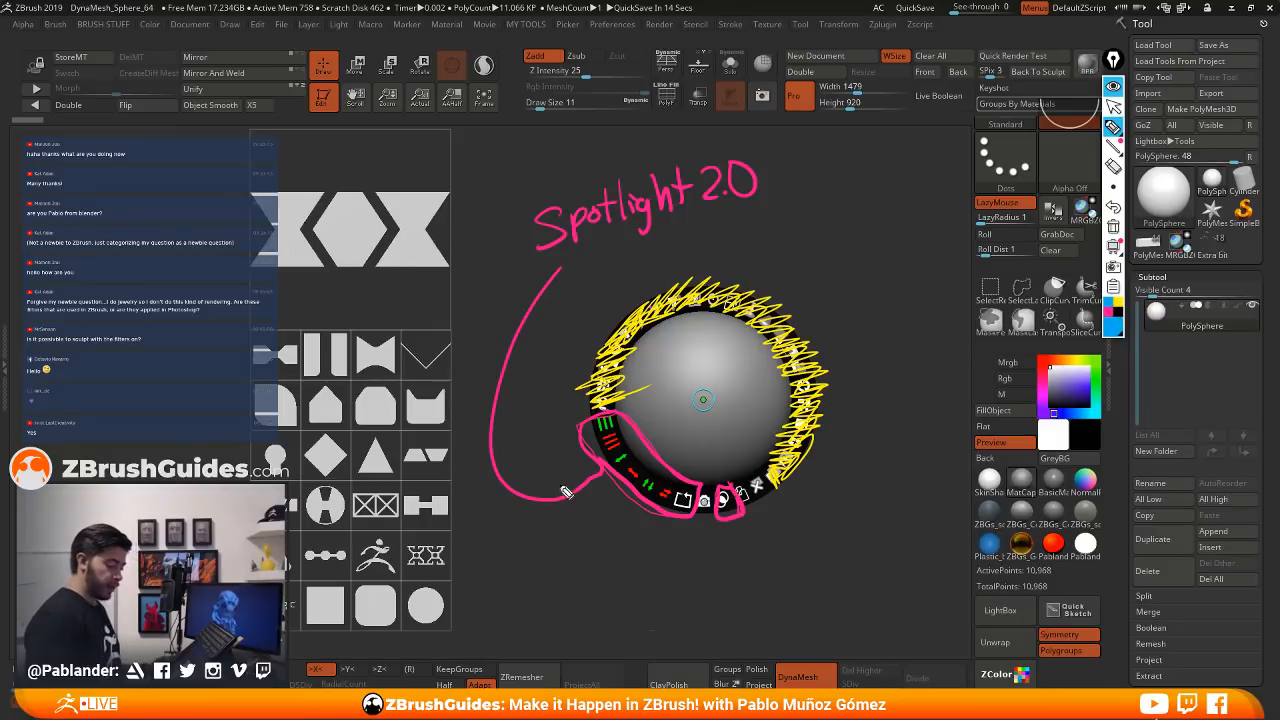
- Write "Snapshot 3D" in blue below the dial, box the label, and point an arrow from it to the highlighted camera icon
mouse_move(586, 562)
left_mouse_down()
mouse_move(576, 601)
mouse_move(641, 598)
left_mouse_up()
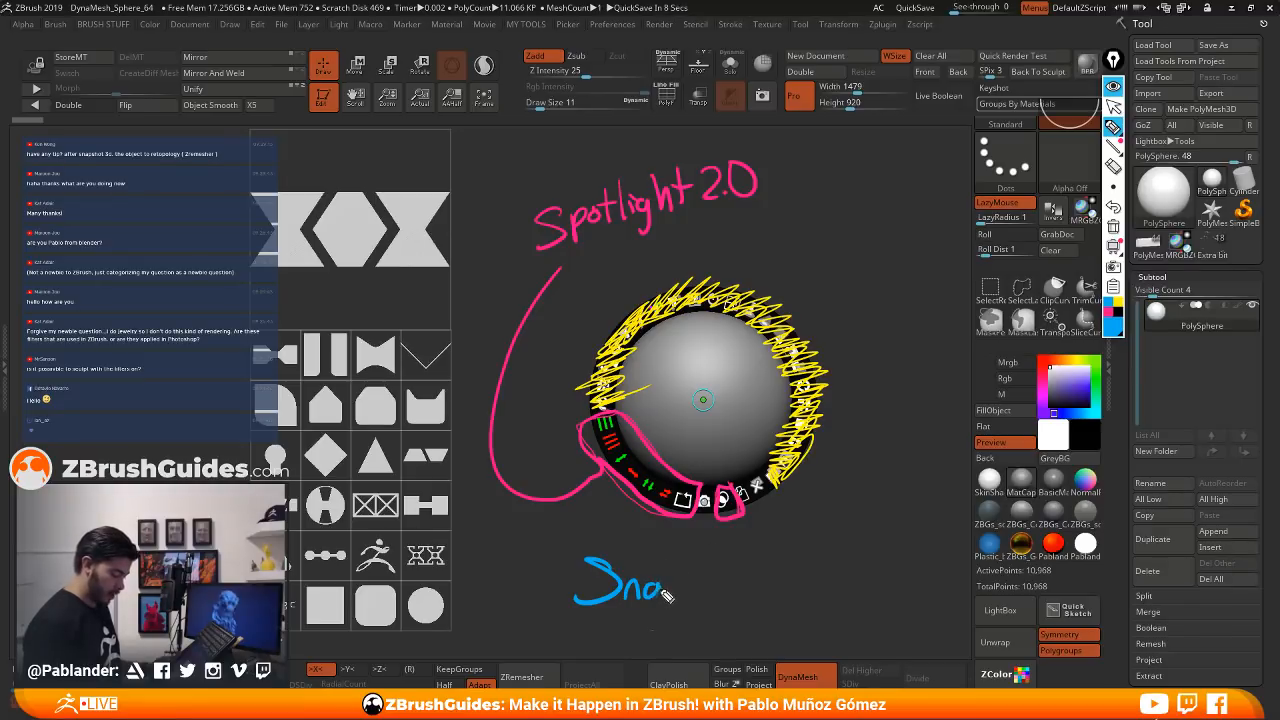
mouse_move(666, 596)
left_mouse_down()
mouse_move(748, 566)
mouse_move(775, 568)
mouse_move(800, 600)
mouse_move(809, 584)
left_mouse_up()
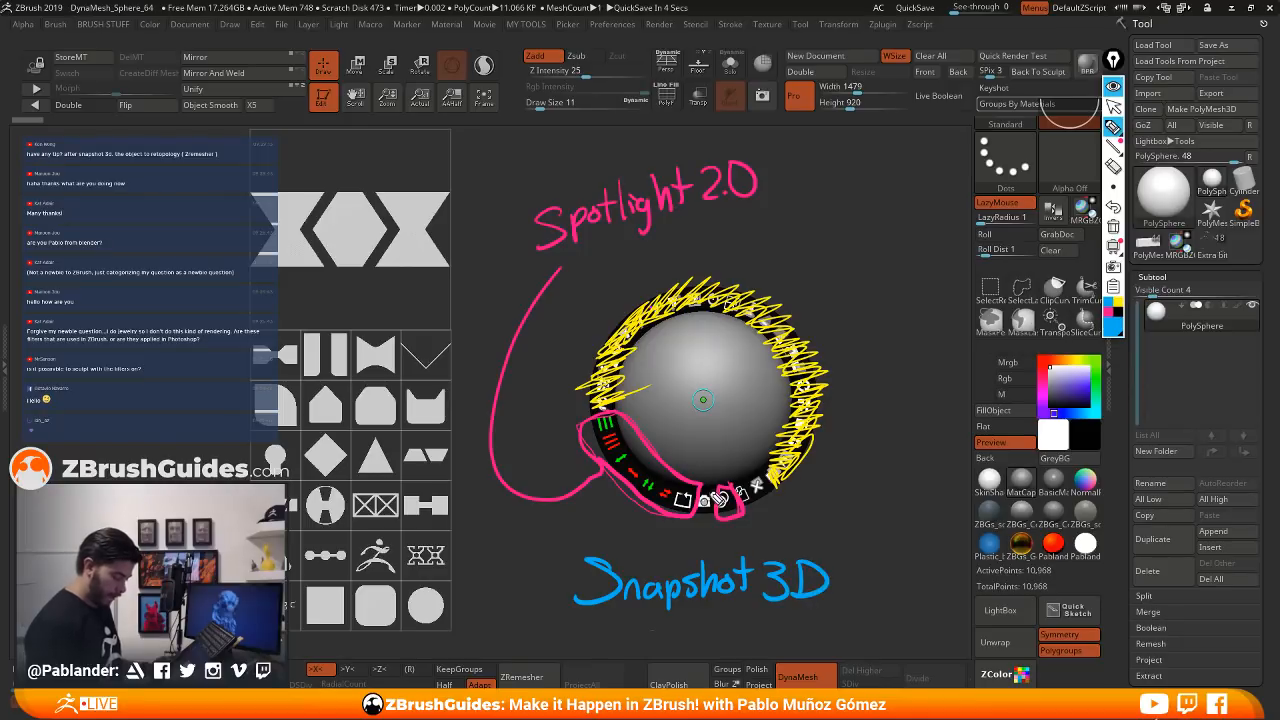
left_click(705, 500)
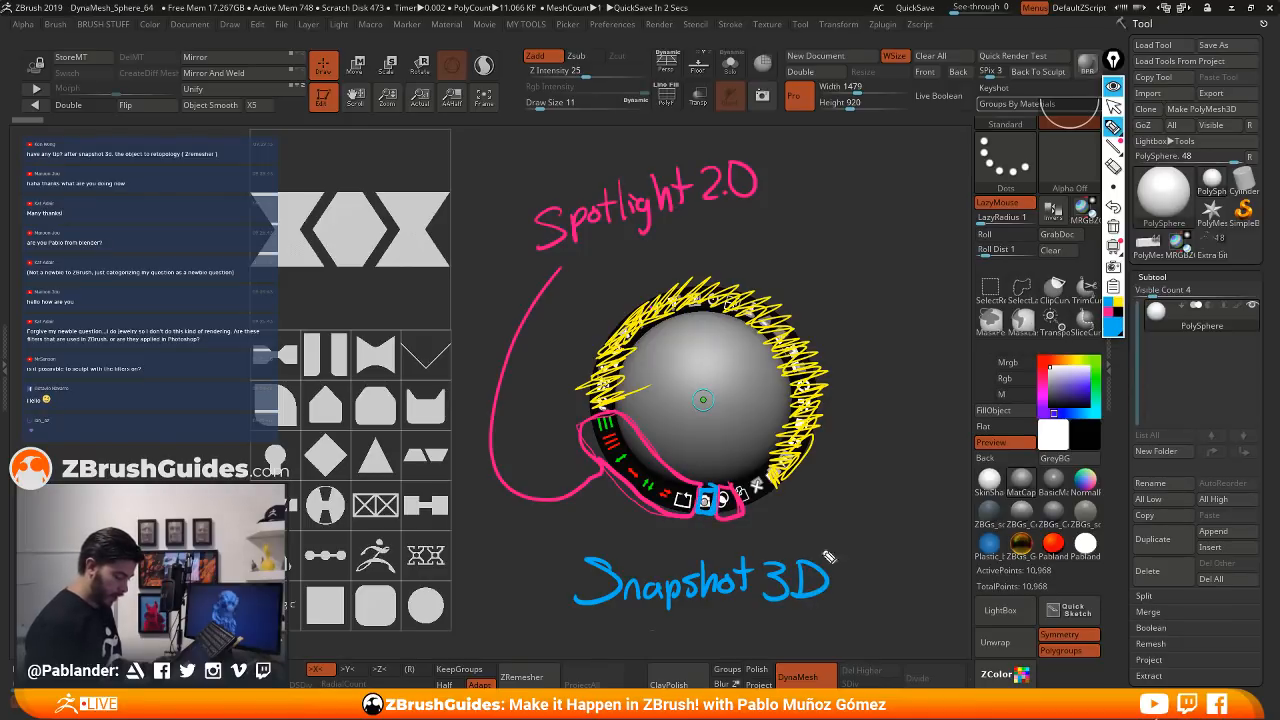
mouse_move(704, 549)
left_mouse_down()
mouse_move(704, 516)
mouse_move(712, 528)
left_mouse_up()
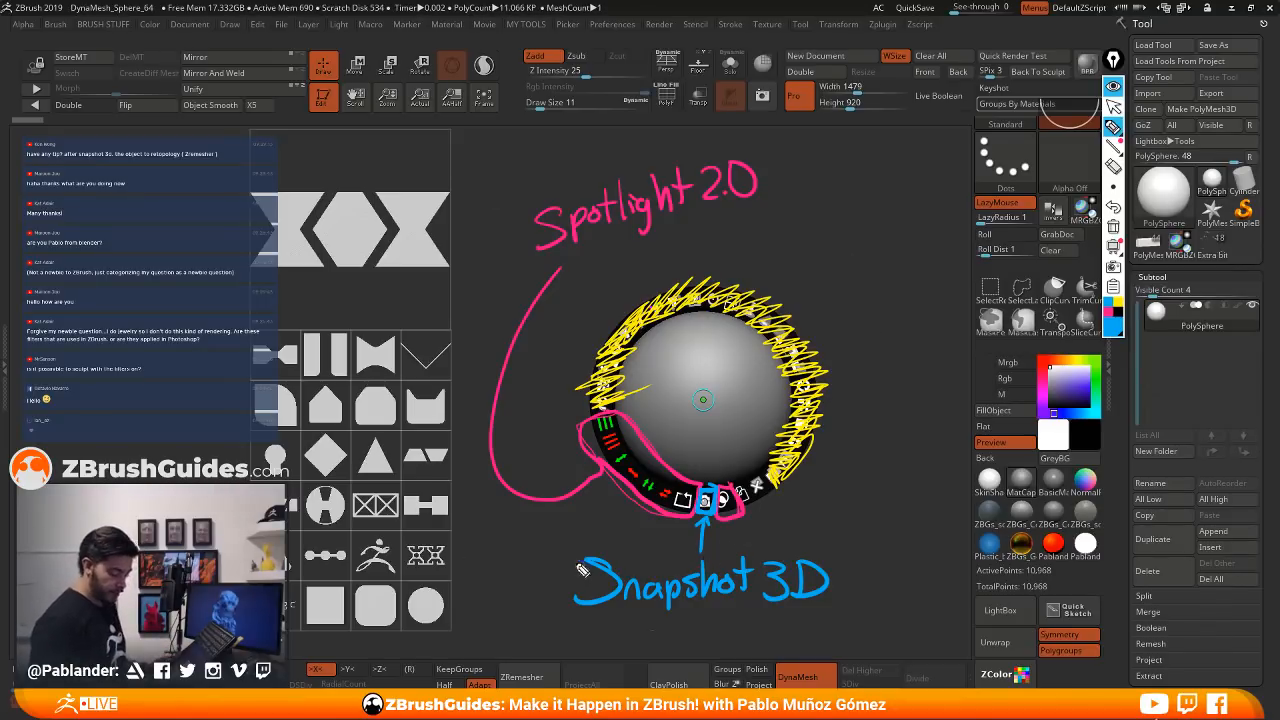
mouse_move(545, 616)
left_mouse_down()
mouse_move(740, 620)
mouse_move(712, 548)
mouse_move(530, 598)
left_mouse_up()
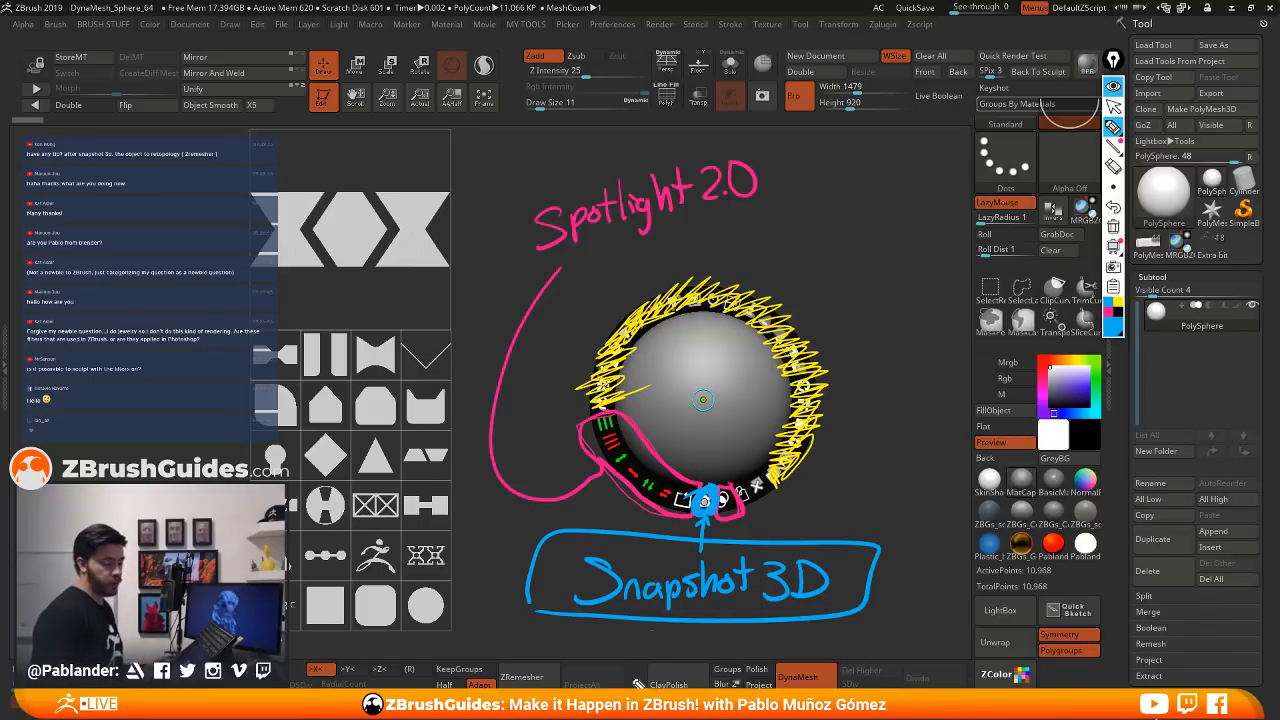
- Clear all the screen annotations and collapse the annotation toolbar
left_click(1113, 228)
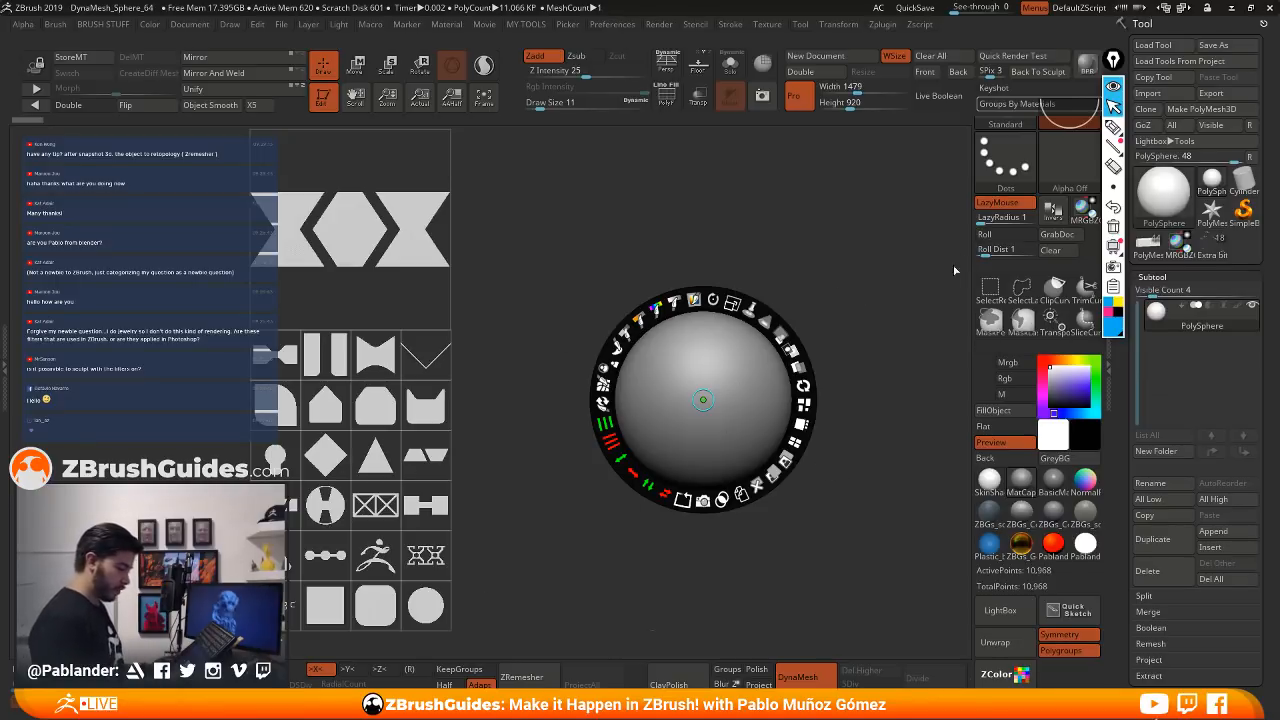
left_click(1113, 87)
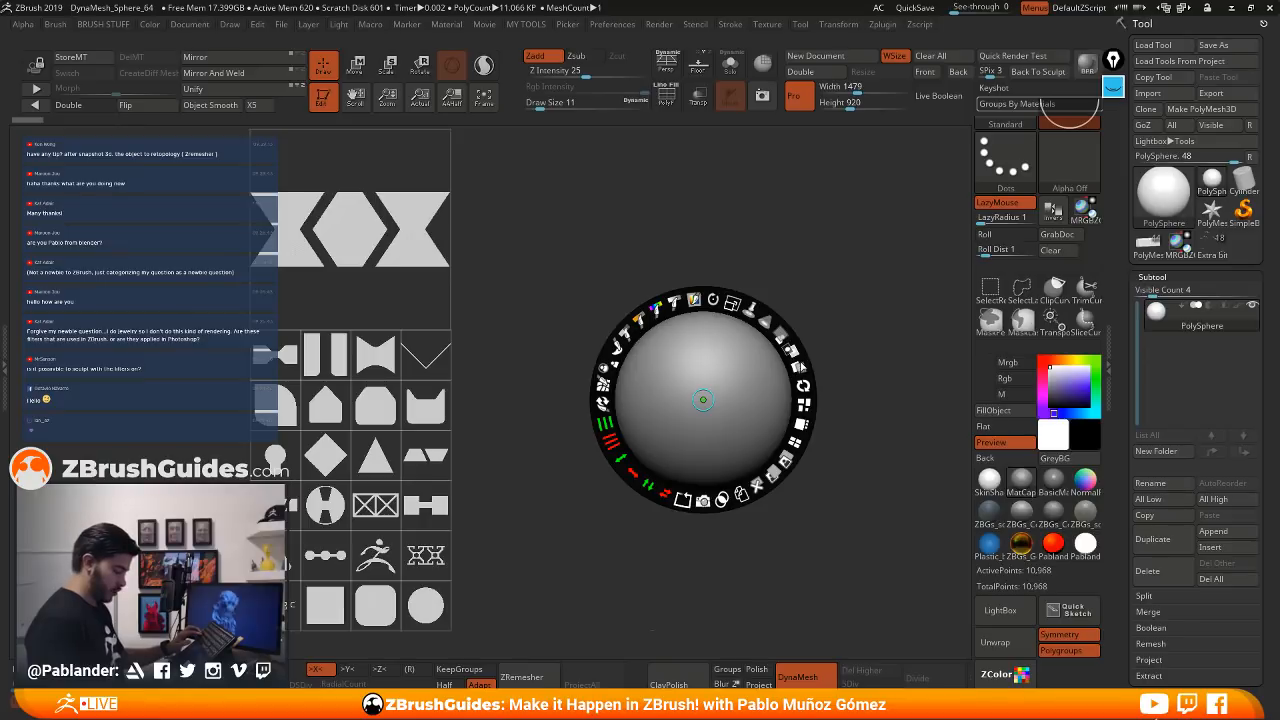
- Duplicate the rounded square shape in Spotlight and move one copy over the upper part of the sphere
key("z")
key("z")
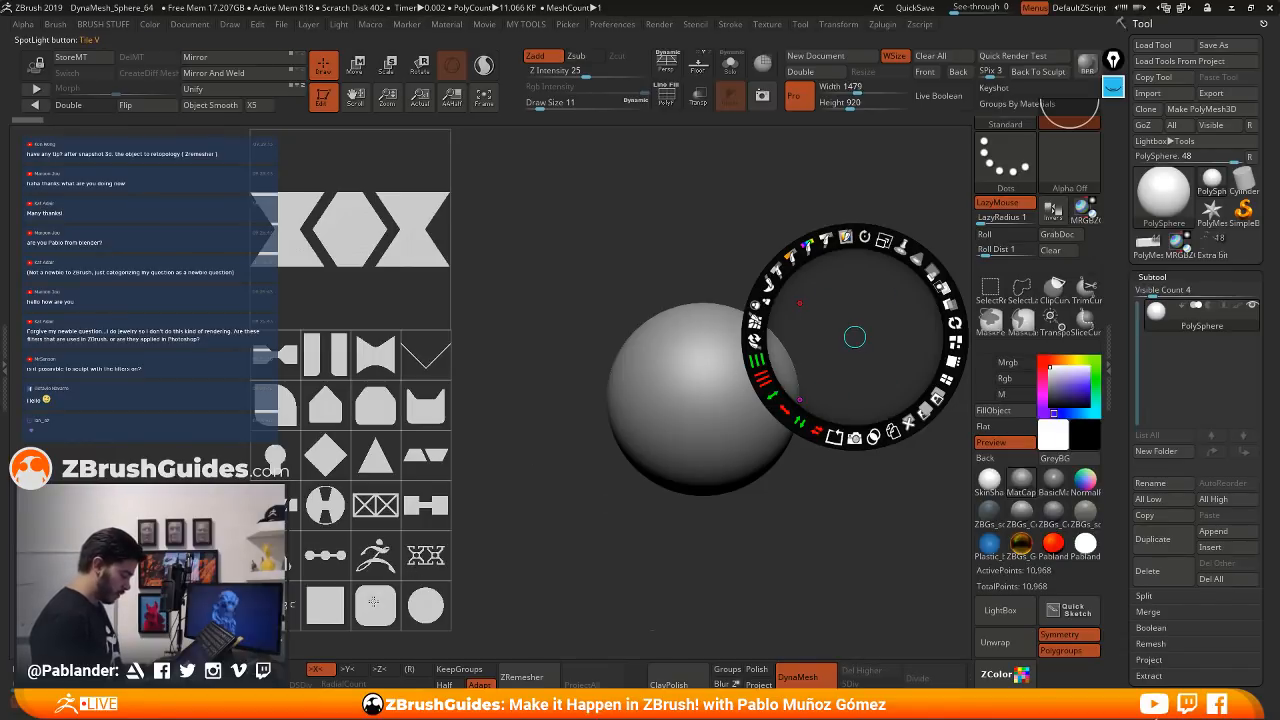
key("z")
key("z")
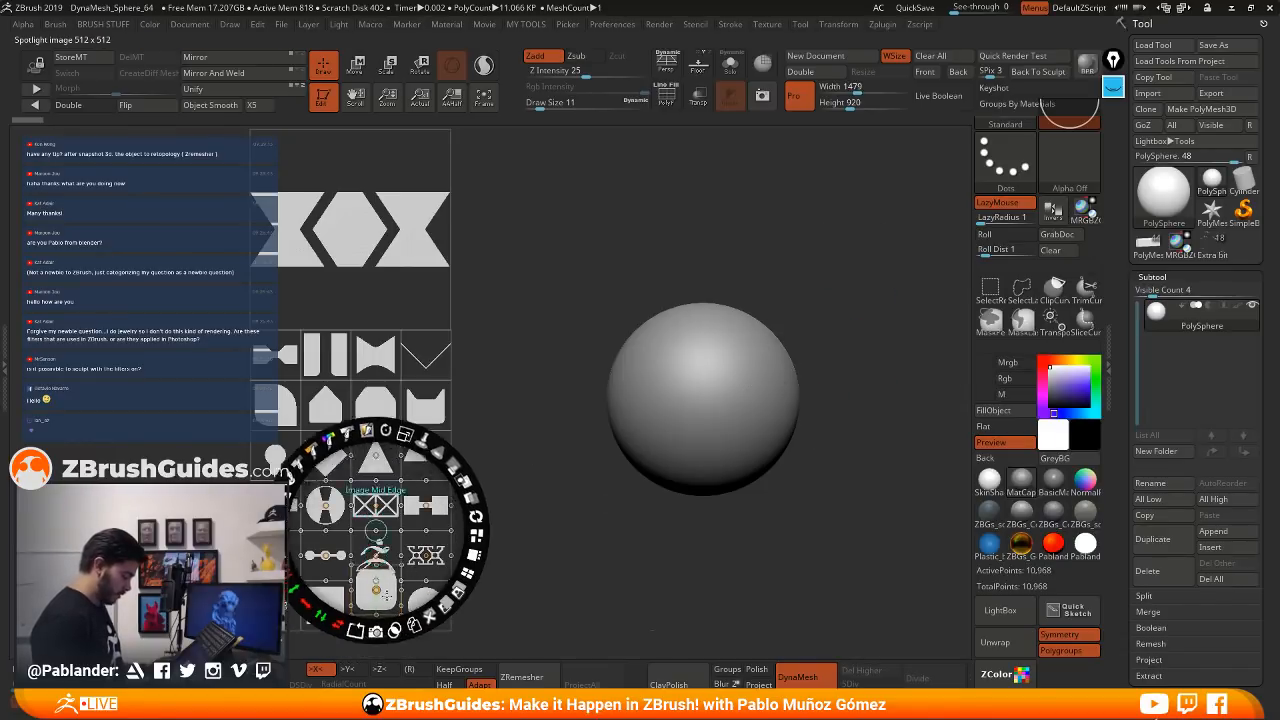
left_click_drag(386, 603, 386, 597)
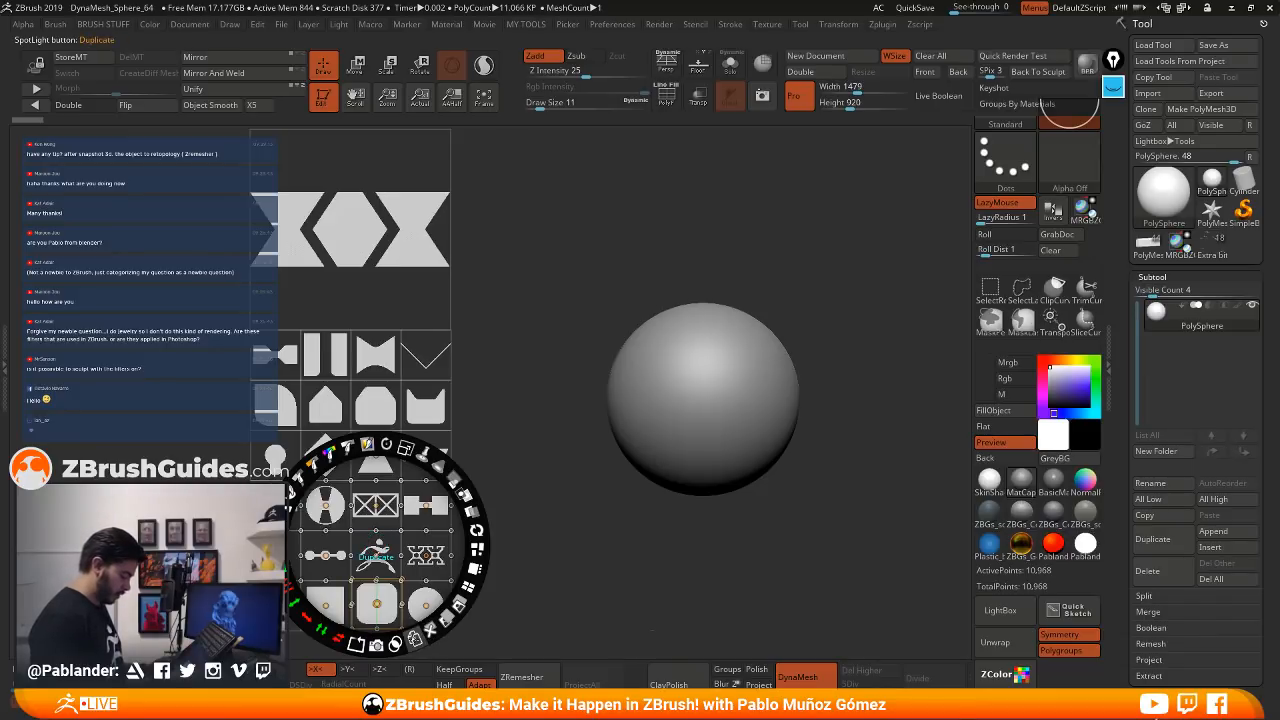
left_click(415, 641)
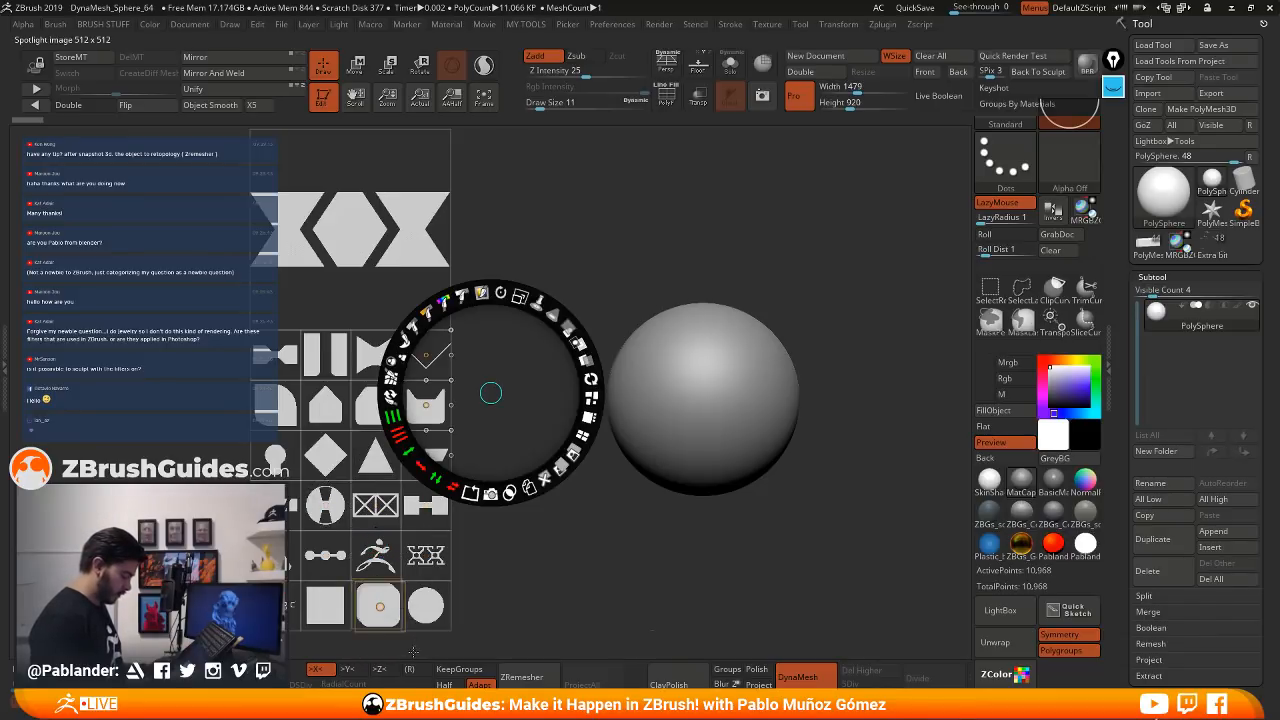
left_click_drag(382, 618, 742, 288)
left_click(726, 223)
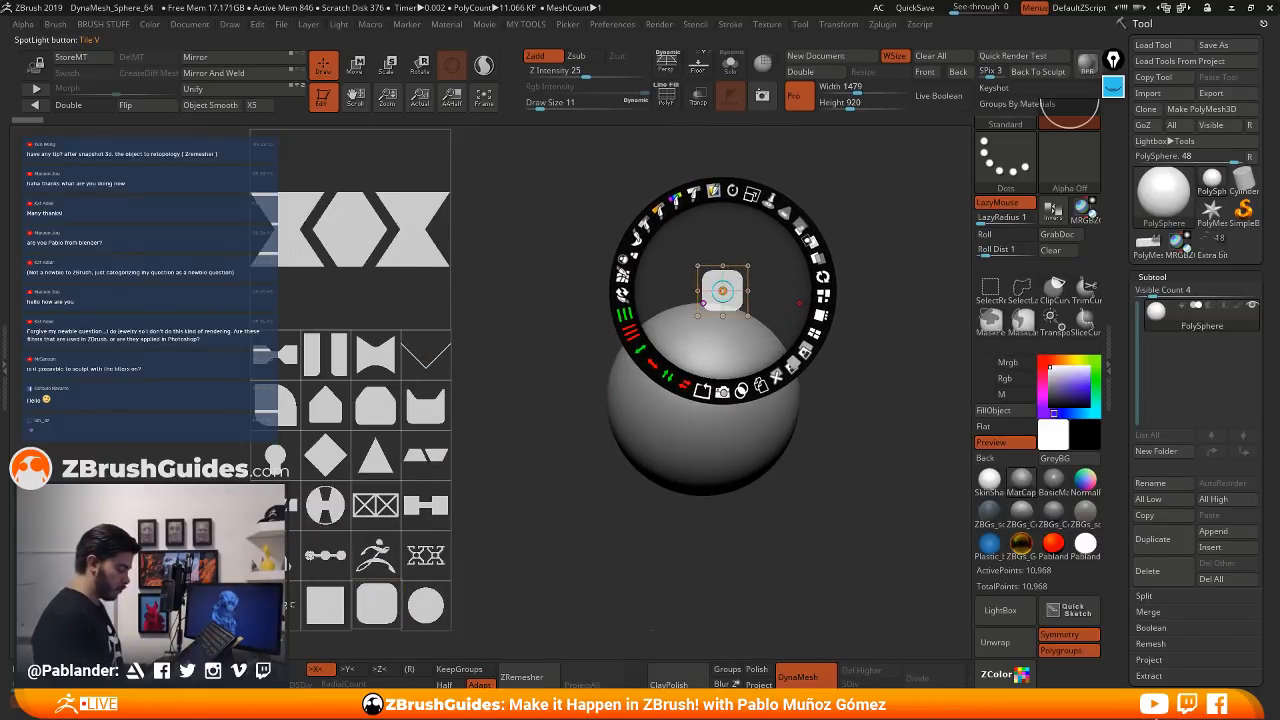
- Enlarge the rounded square to about half the sphere's width and centre it on the sphere
left_click_drag(753, 193, 825, 283)
left_click_drag(752, 262, 733, 372)
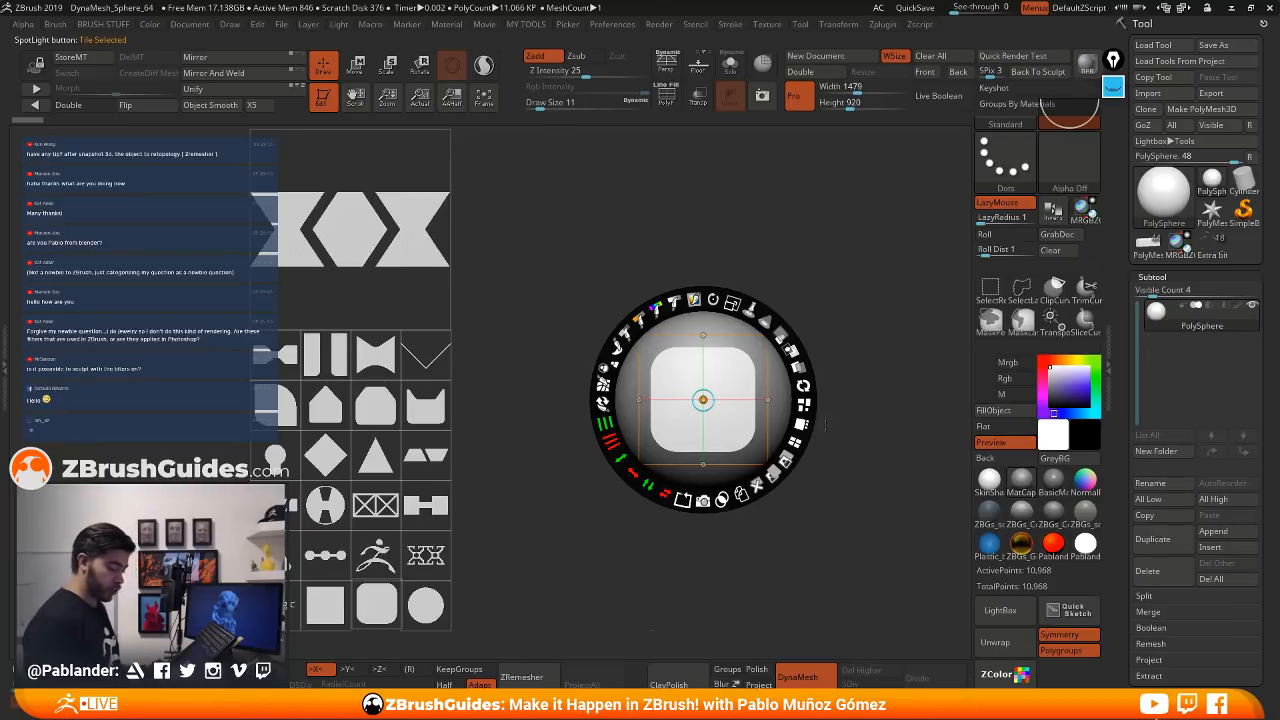
left_click(801, 423)
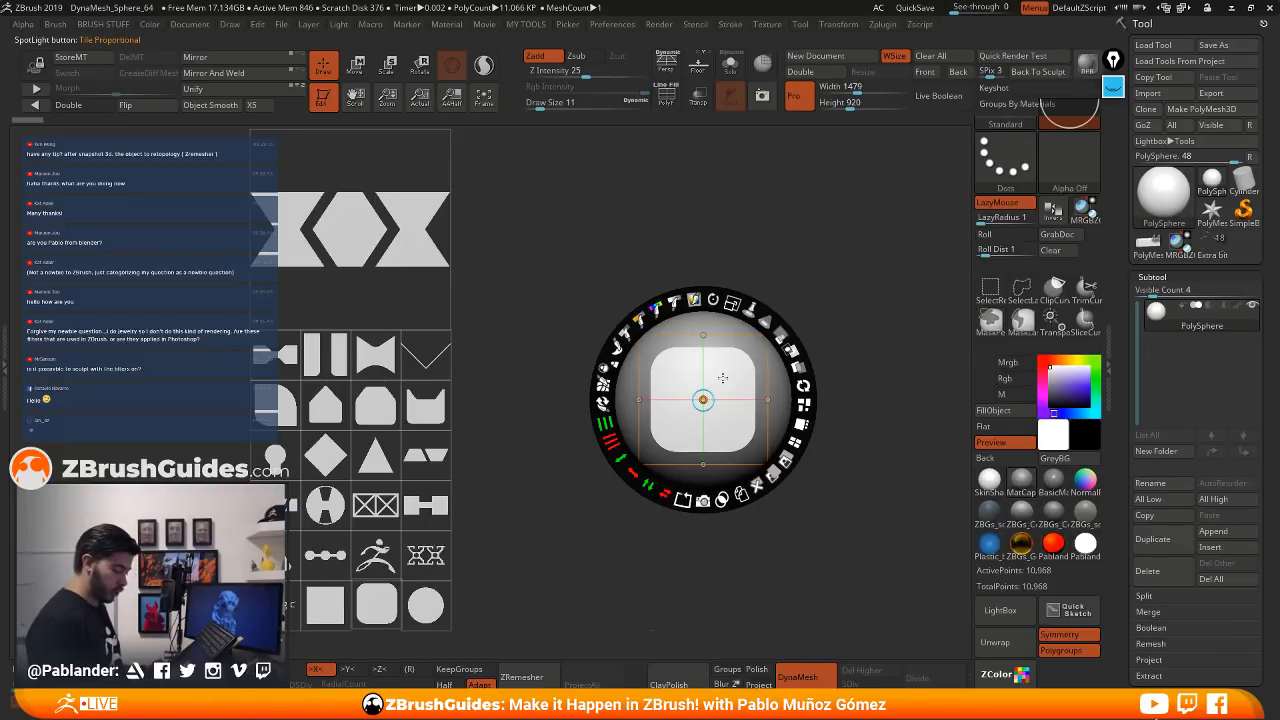
key("ctrl")
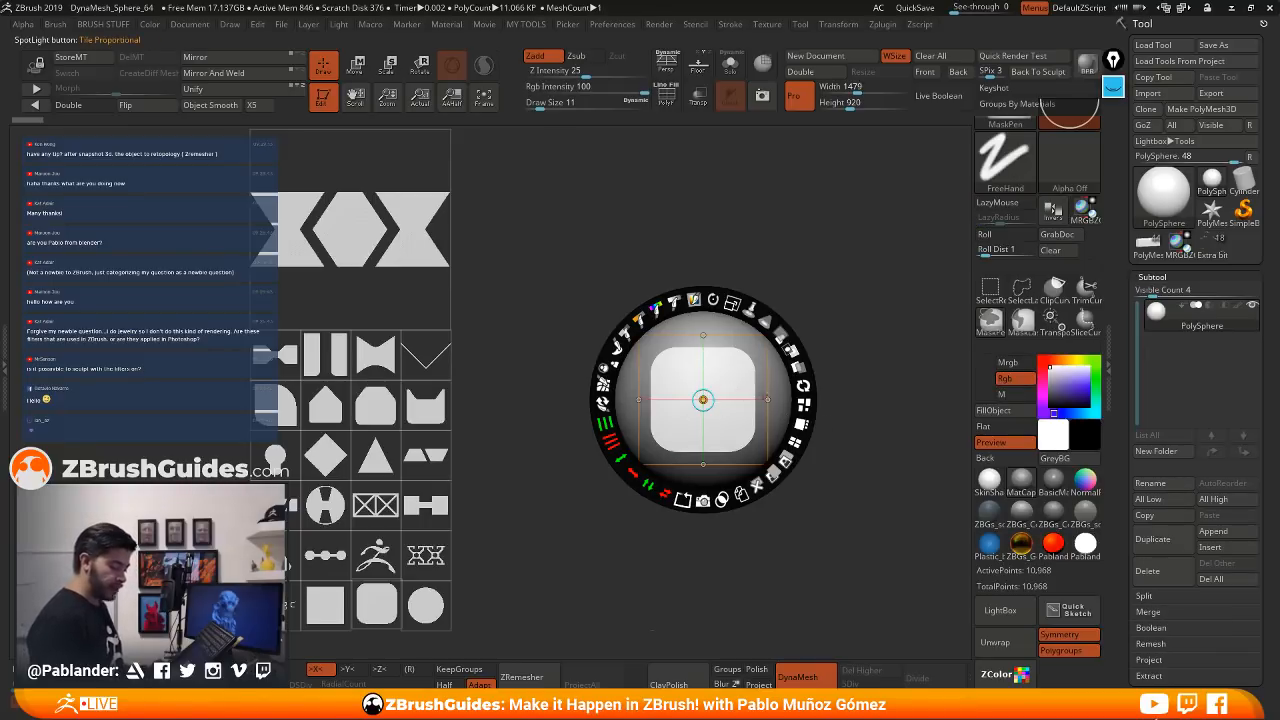
left_click_drag(739, 399, 773, 399, "ctrl")
mouse_move(709, 396)
left_mouse_down("ctrl")
mouse_move(709, 352)
mouse_move(709, 400)
mouse_move(712, 376)
left_mouse_up("ctrl")
key("ctrl+z")
key("ctrl+z")
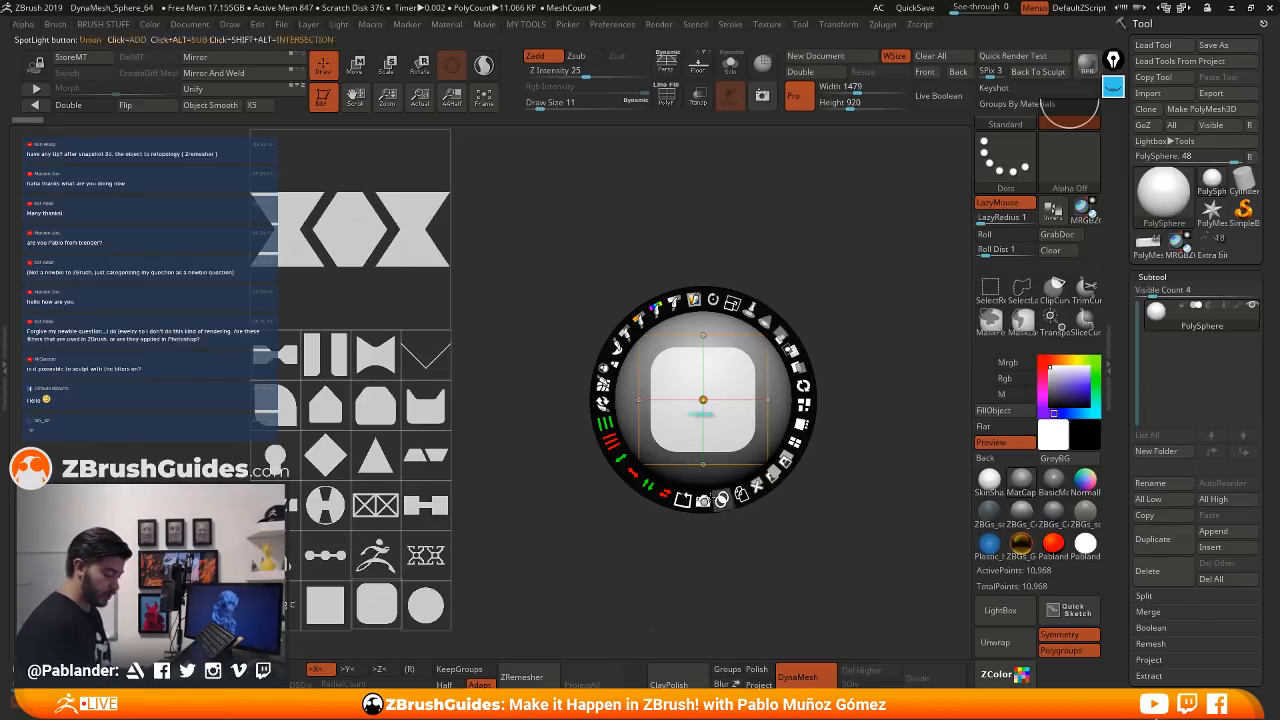
- Try Spotlight's Frame operation on the rounded square over the sphere to make it a hollow outline
left_click(683, 499)
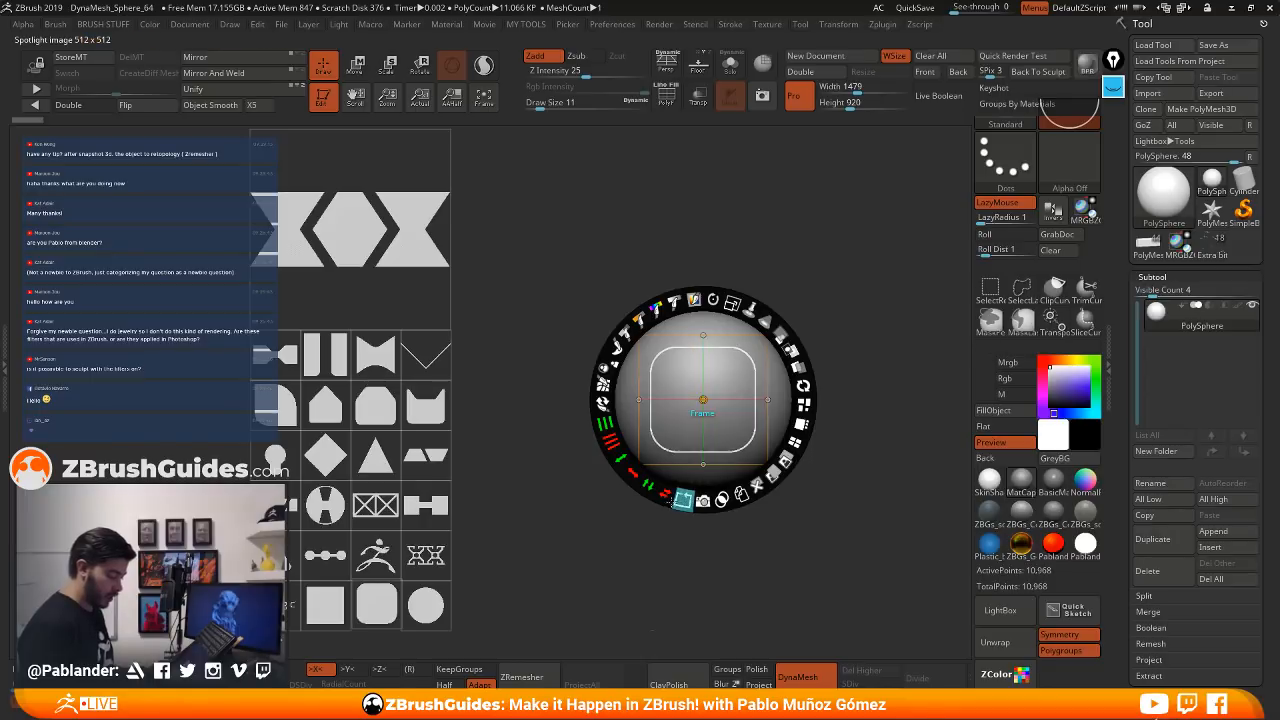
left_click_drag(577, 386, 613, 507)
left_click(703, 400)
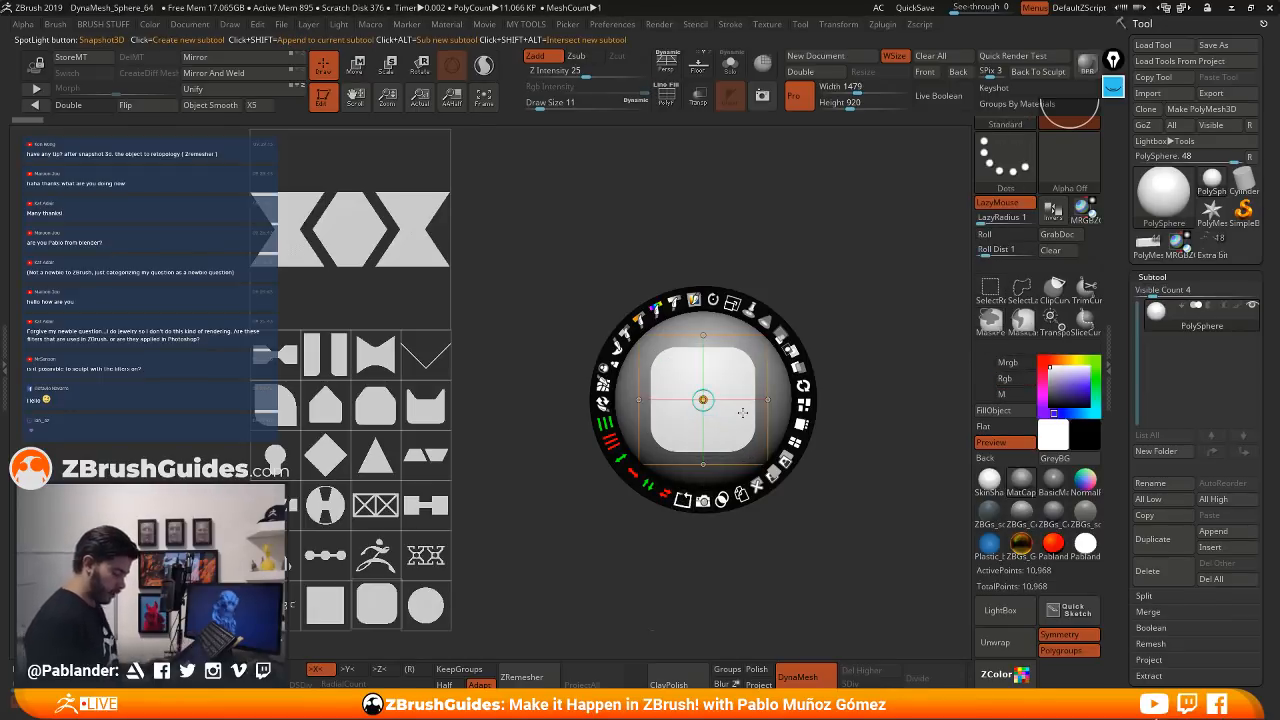
- Bring the sharp-cornered square from the shape grid to above the sphere and enlarge it to about the rounded square's size
left_click(332, 605)
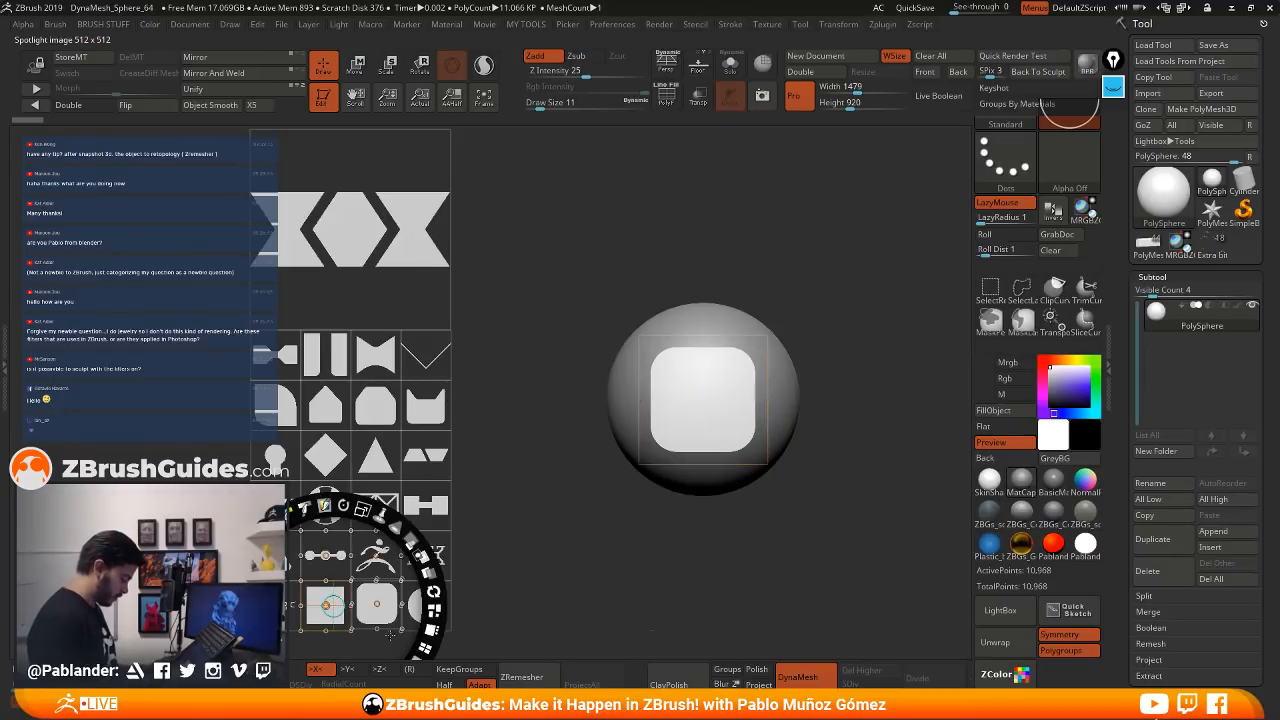
left_click_drag(332, 605, 451, 479)
left_click_drag(487, 440, 669, 206)
left_click_drag(663, 148, 710, 245)
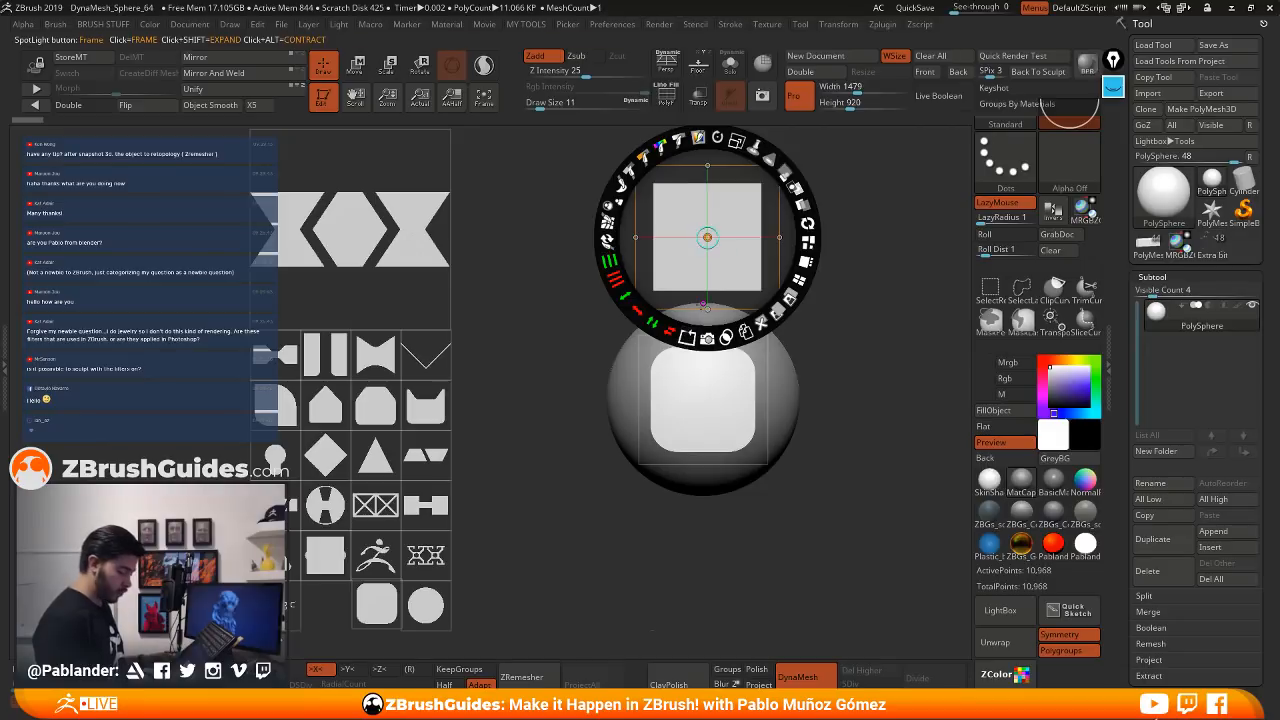
- Try the Frame operation's Expand option on the square above the sphere
left_click(687, 336, "shift")
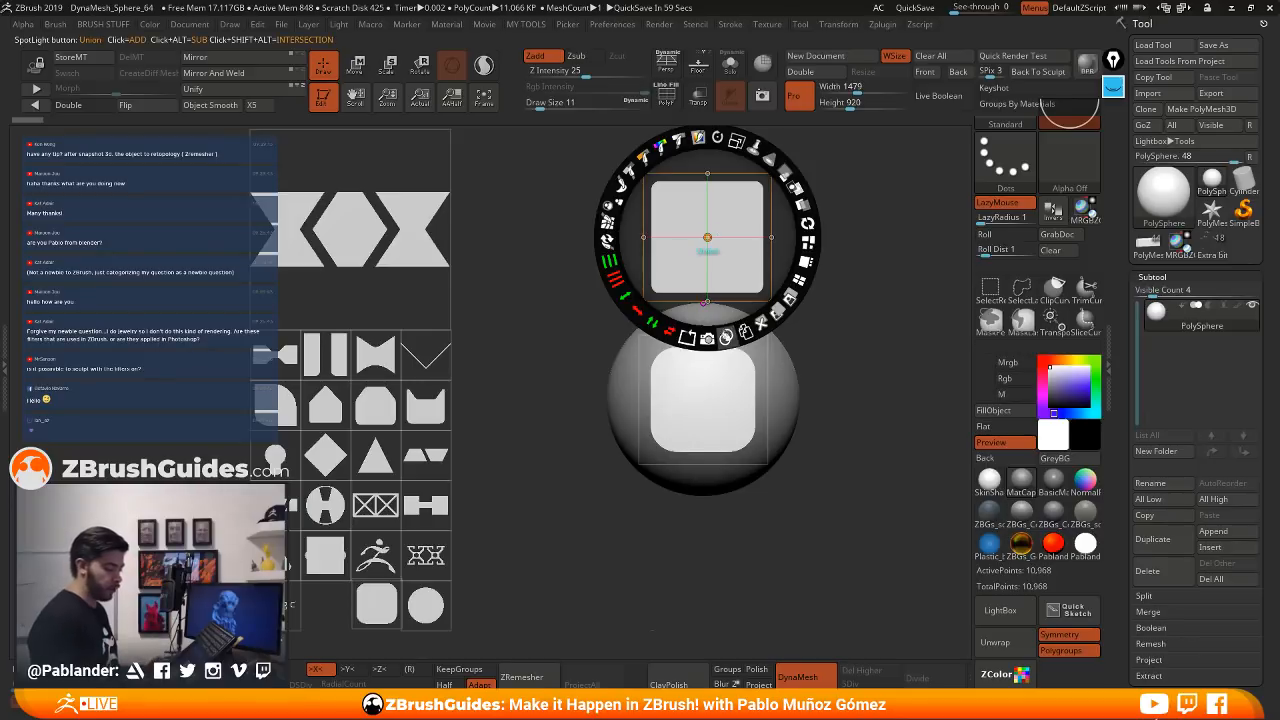
left_click(737, 293)
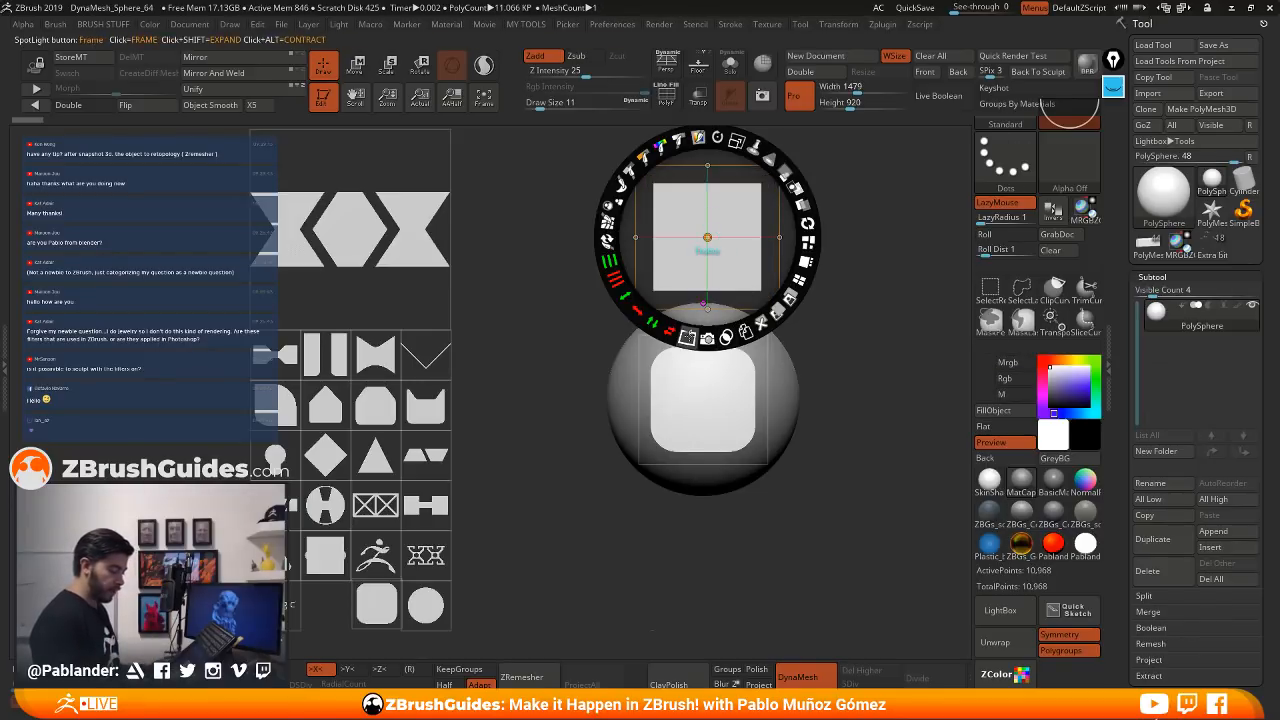
- Move the sharp-cornered square aside onto the shape grid and centre the Spotlight dial on the rounded square over the sphere
left_click_drag(707, 237, 331, 316)
left_click(721, 393)
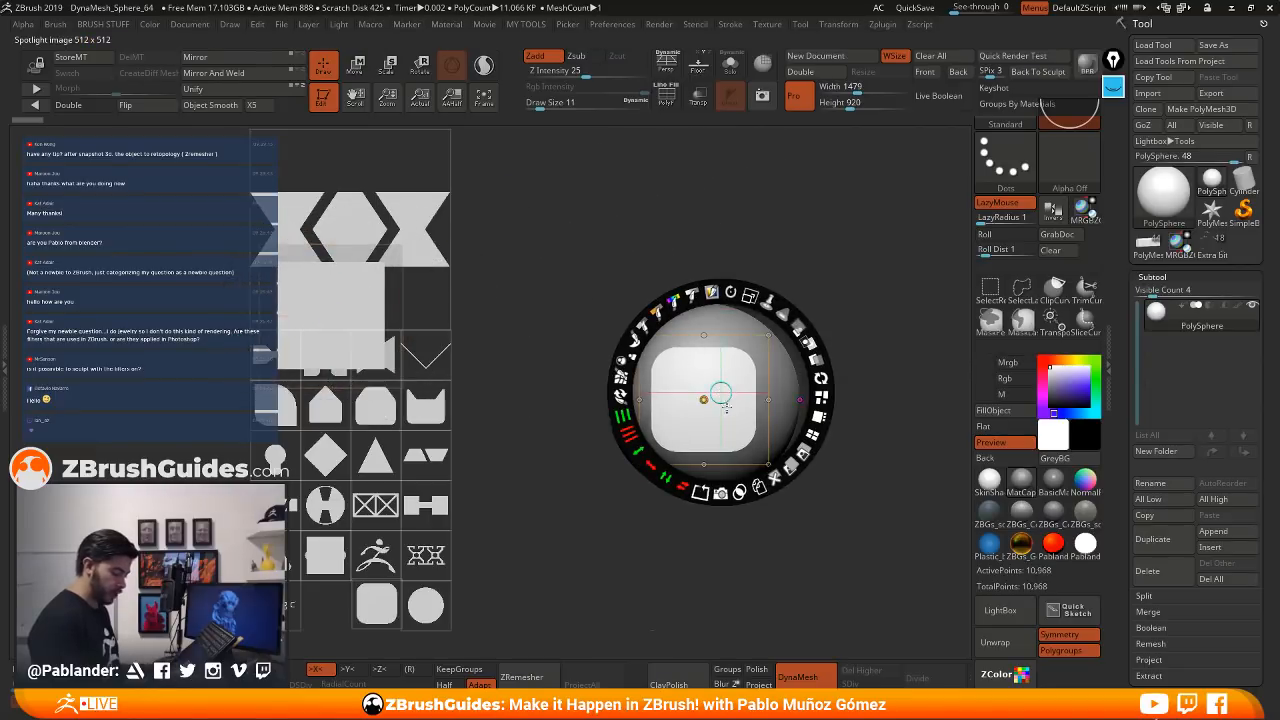
left_click_drag(721, 393, 704, 400)
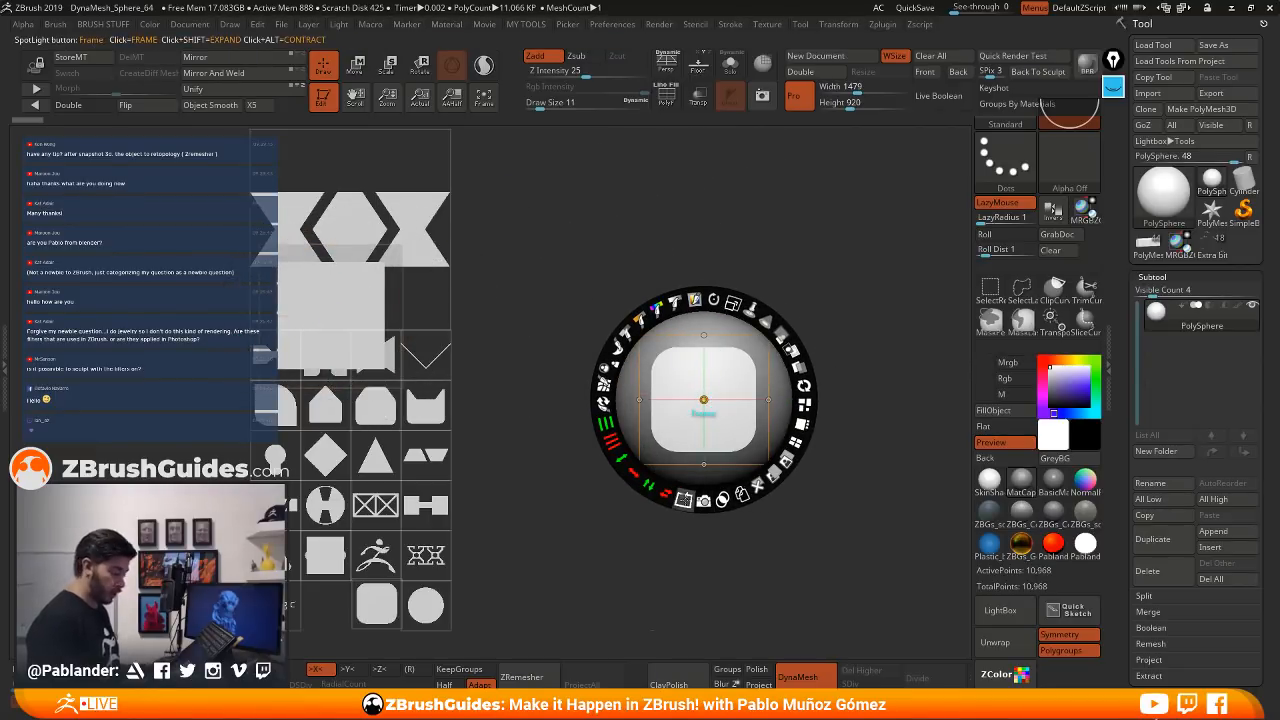
- Try contracting the rounded square with the Frame operation to sharpen its corners, and scaling the result up from its centre
left_click(684, 500)
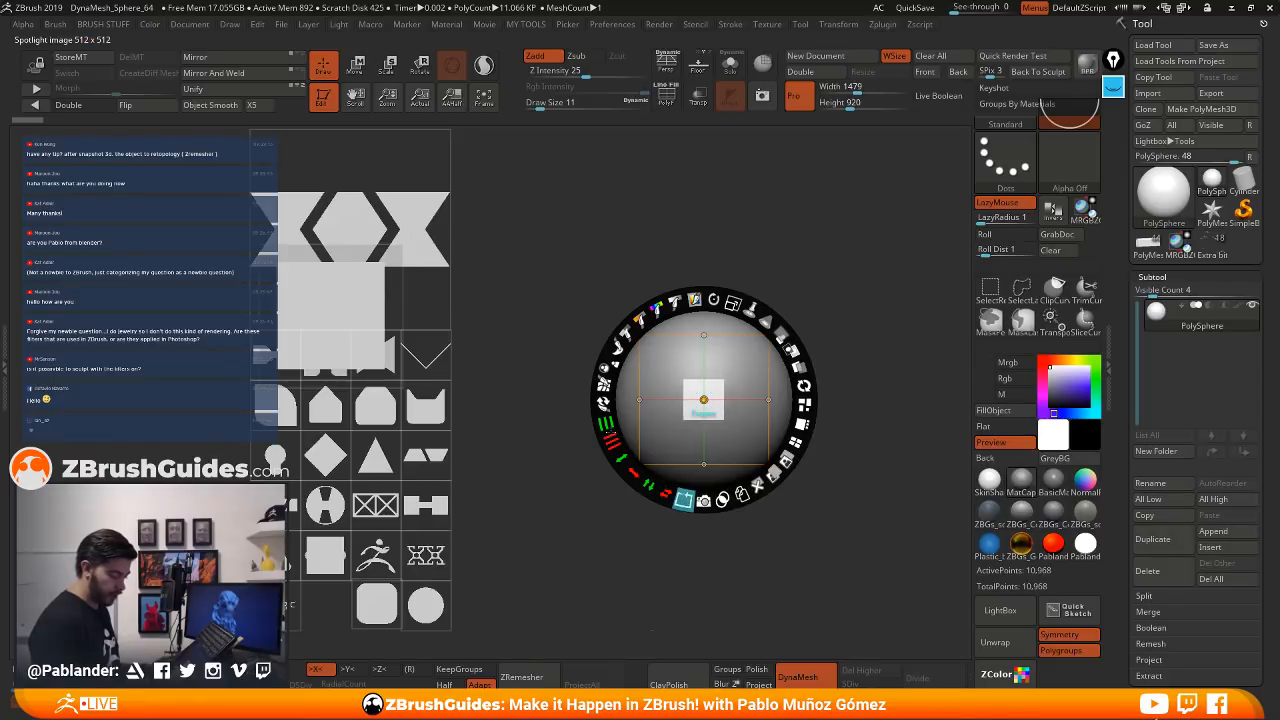
left_click_drag(684, 499, 733, 303)
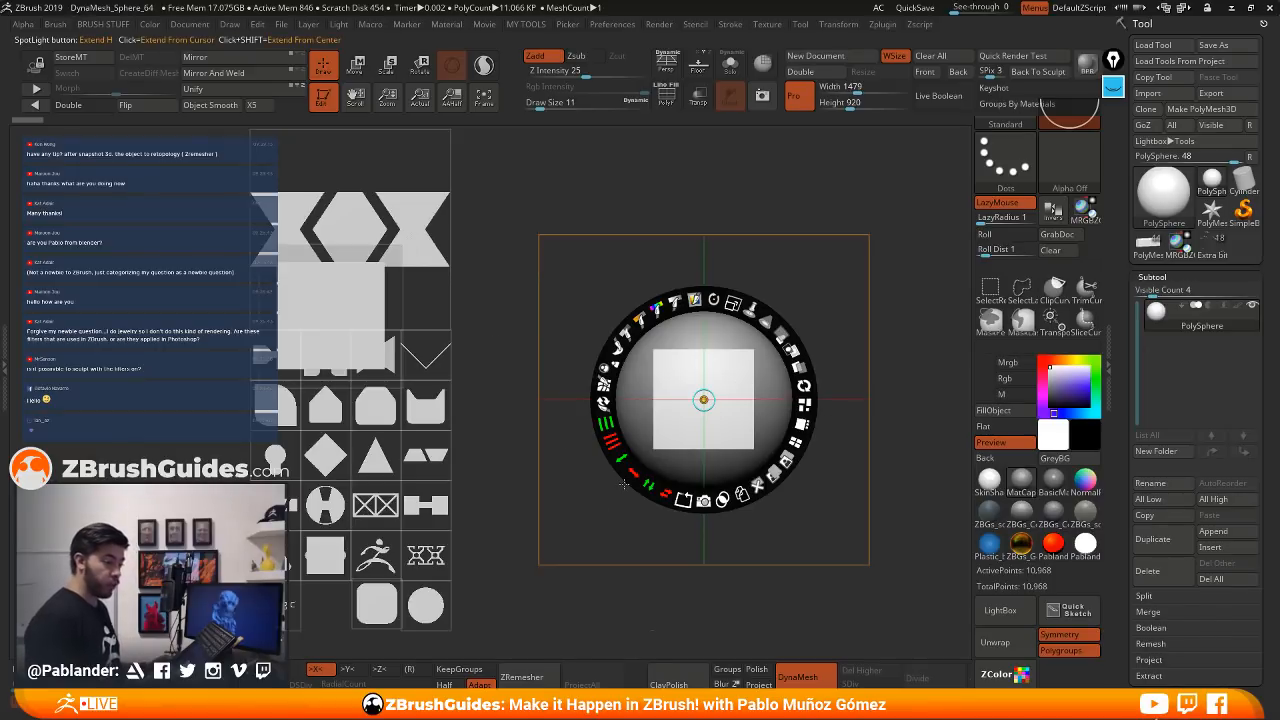
key("ctrl+z")
key("ctrl+z")
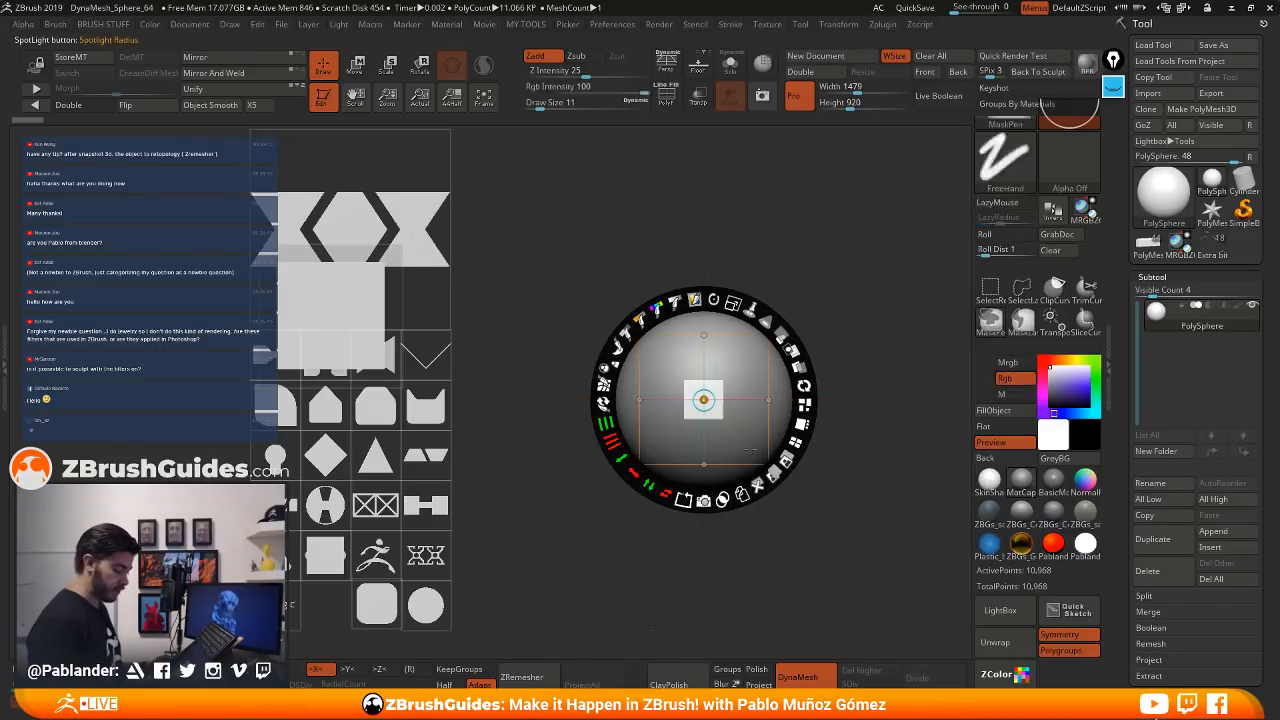
key("ctrl+z")
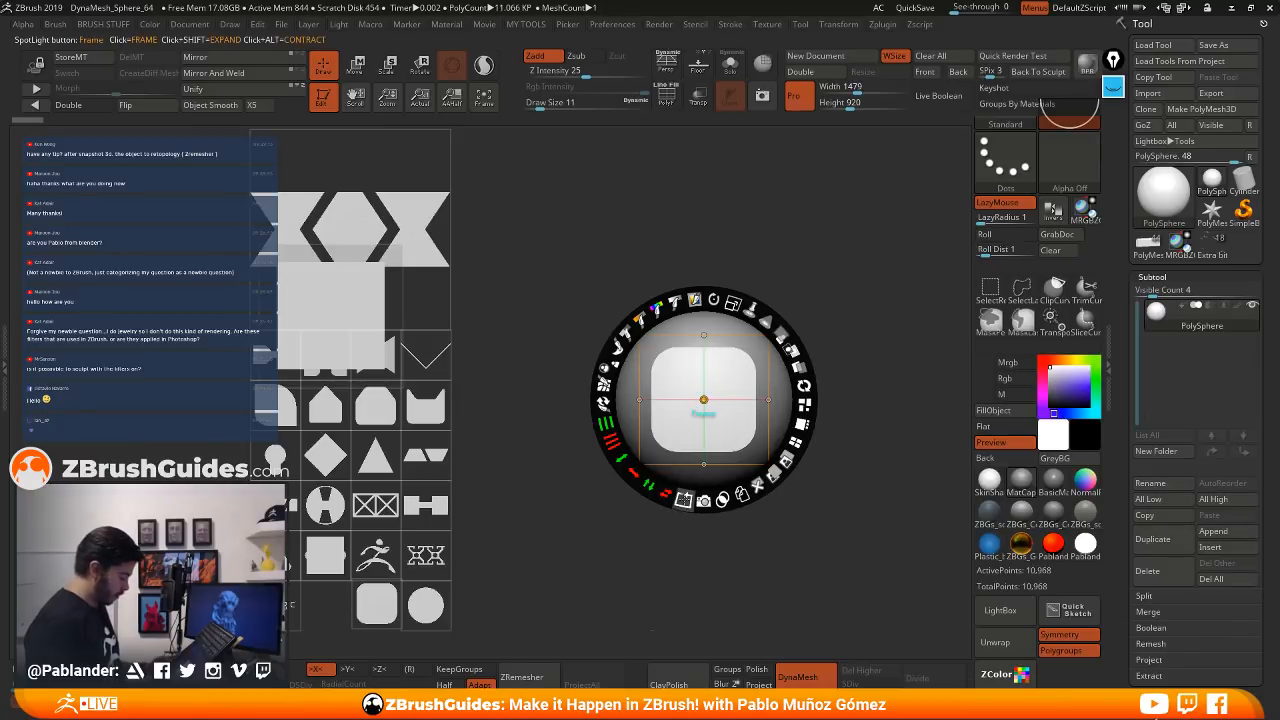
- Contract the rounded square to tighten its corners and scale it back up to about half the sphere's width
left_click(683, 499)
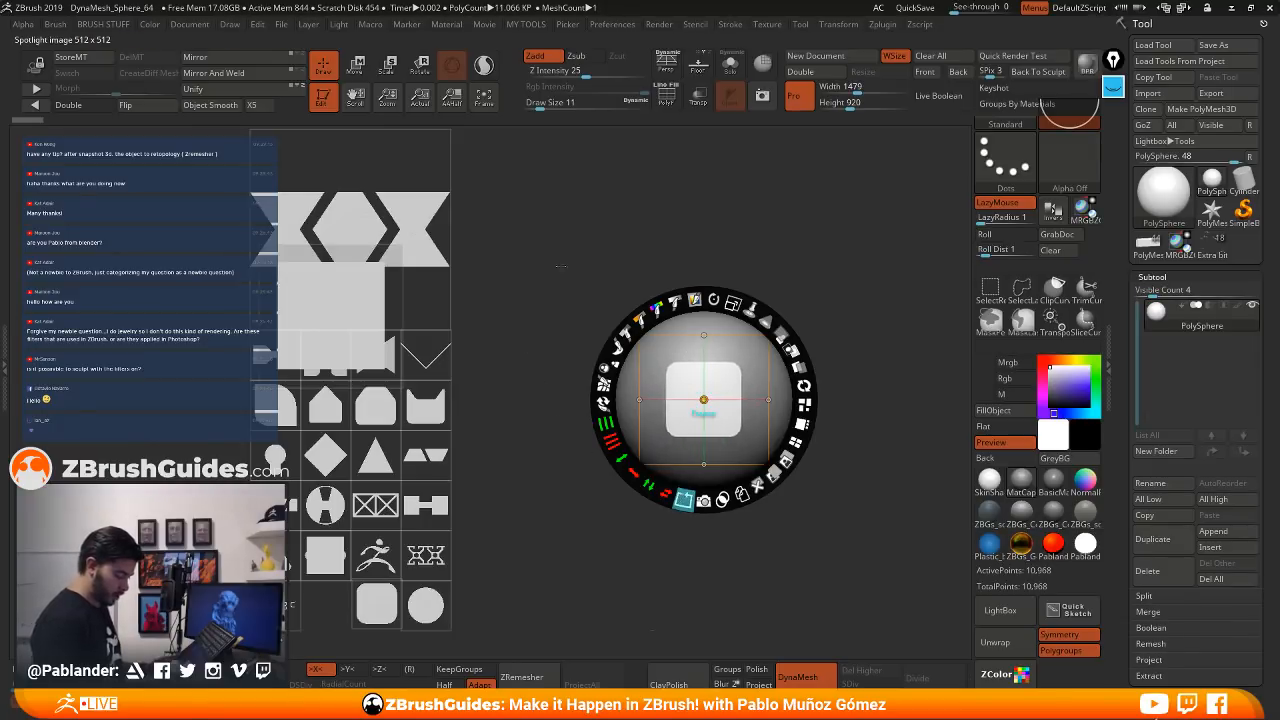
key("ctrl+z")
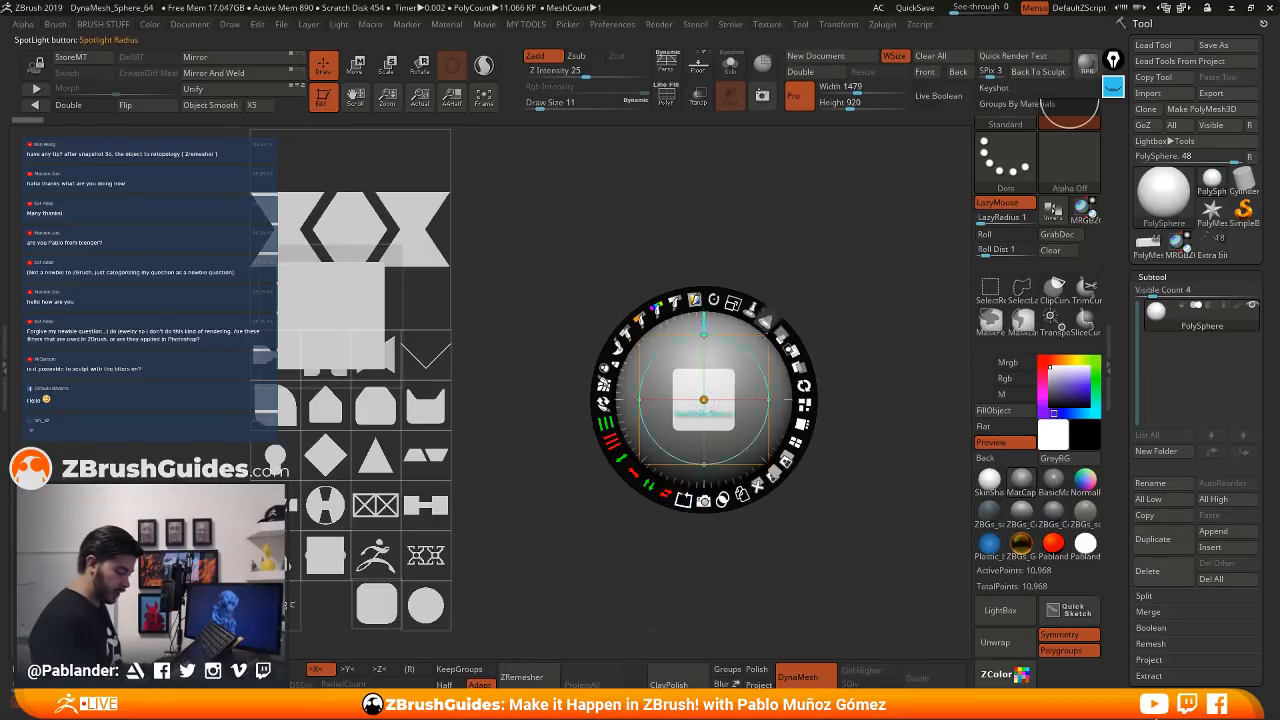
left_click_drag(790, 347, 783, 338)
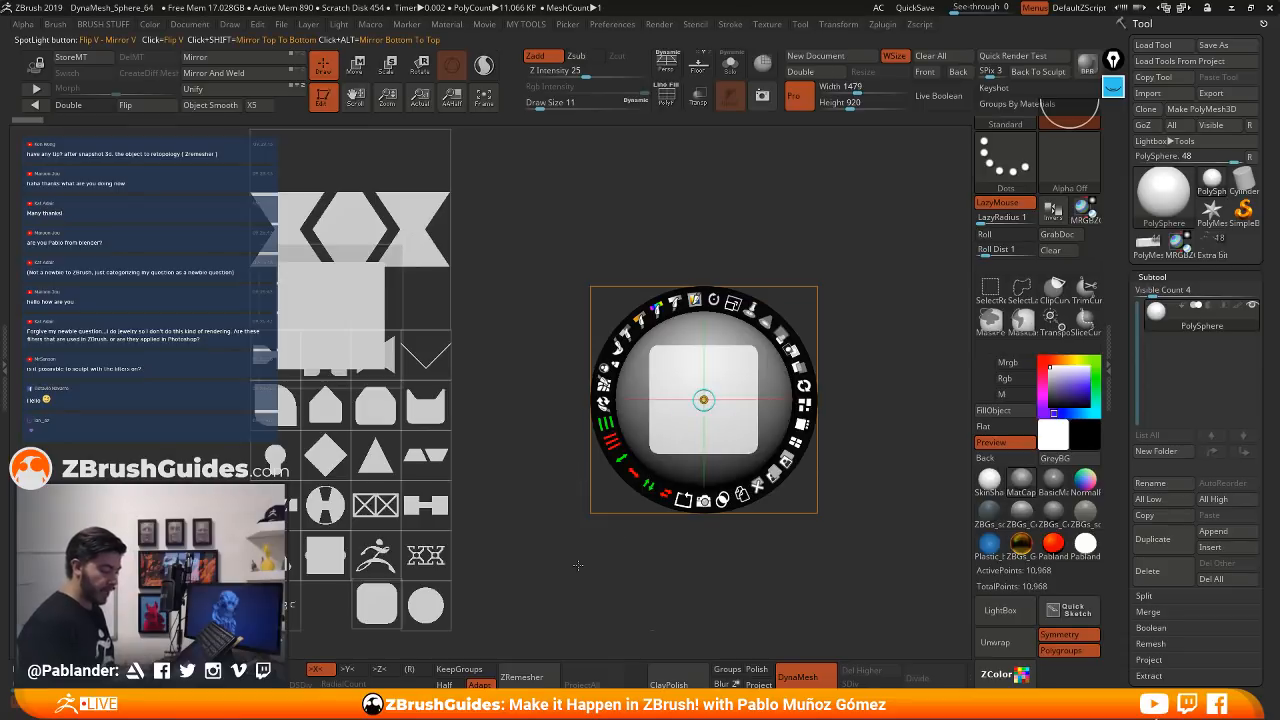
- Annotate a red horizontal arrow labelled X below the Spotlight dial
left_click(1112, 60)
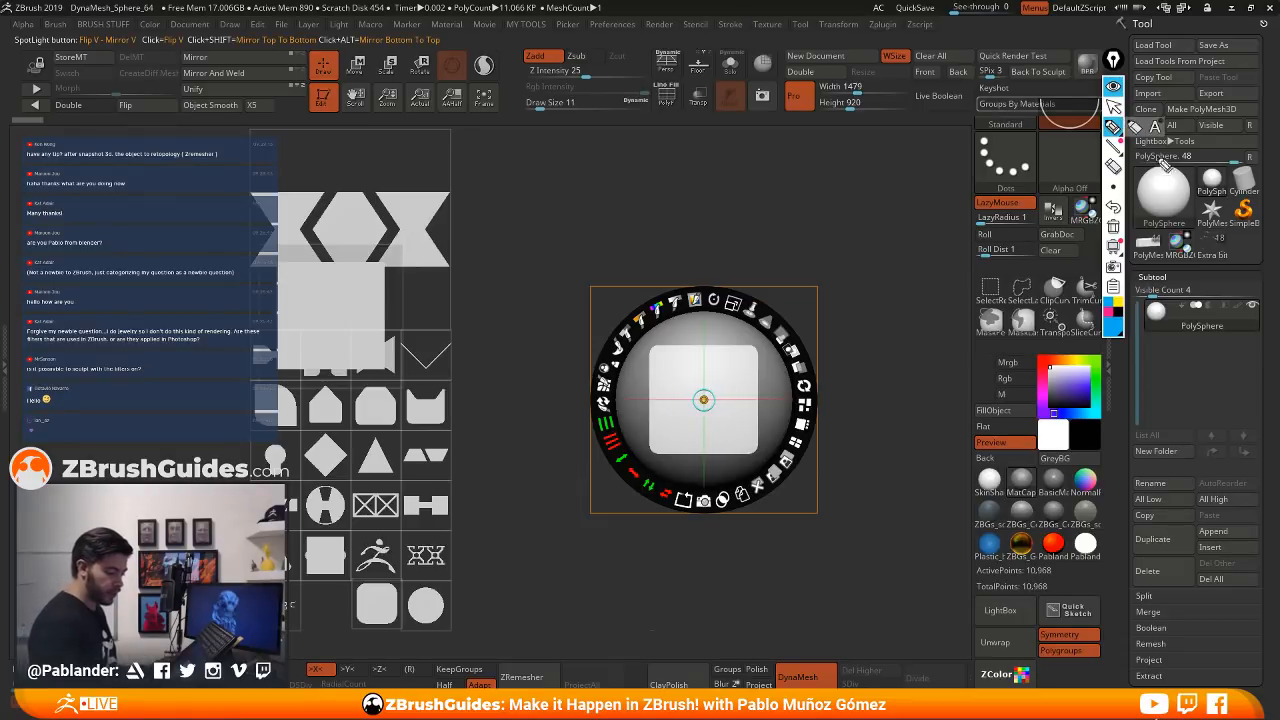
left_click(1120, 312)
left_click(1146, 238)
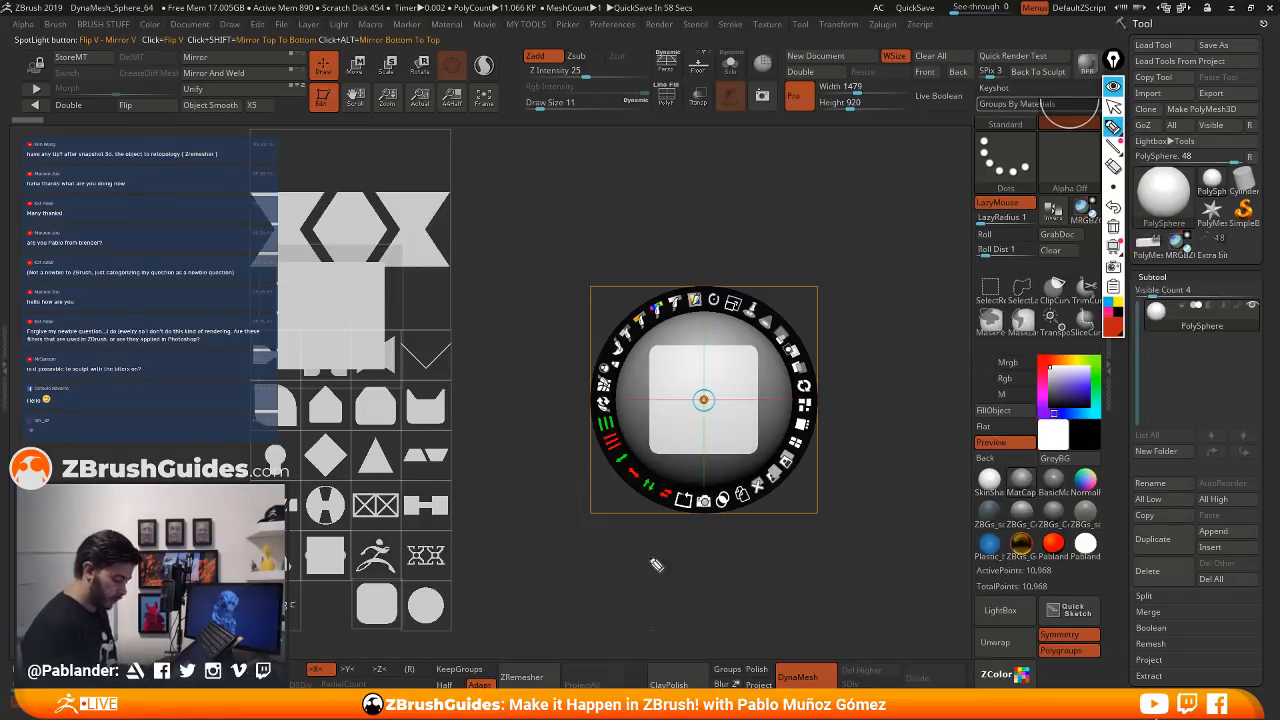
mouse_move(580, 553)
left_mouse_down()
mouse_move(567, 585)
mouse_move(876, 571)
mouse_move(867, 581)
left_mouse_up()
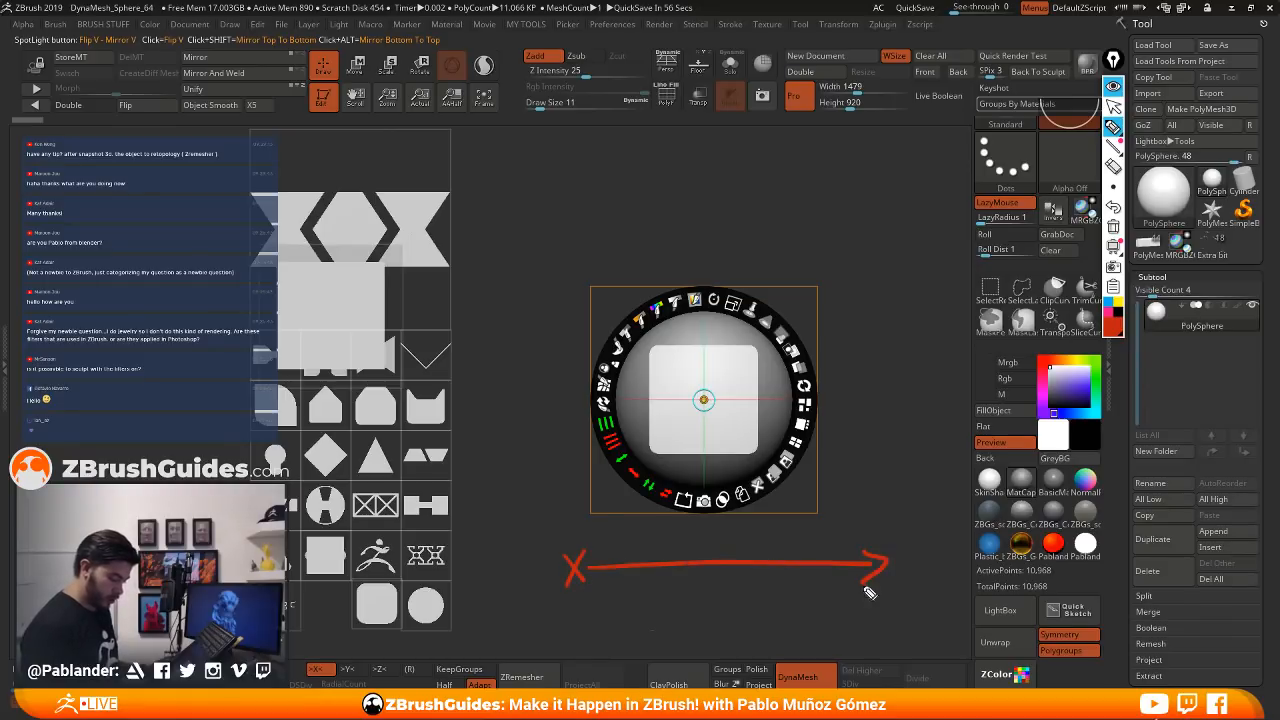
- Annotate a green vertical arrow labelled Y to the left of the dial, with a circled V beside it
left_click(1115, 328)
left_click(1160, 198)
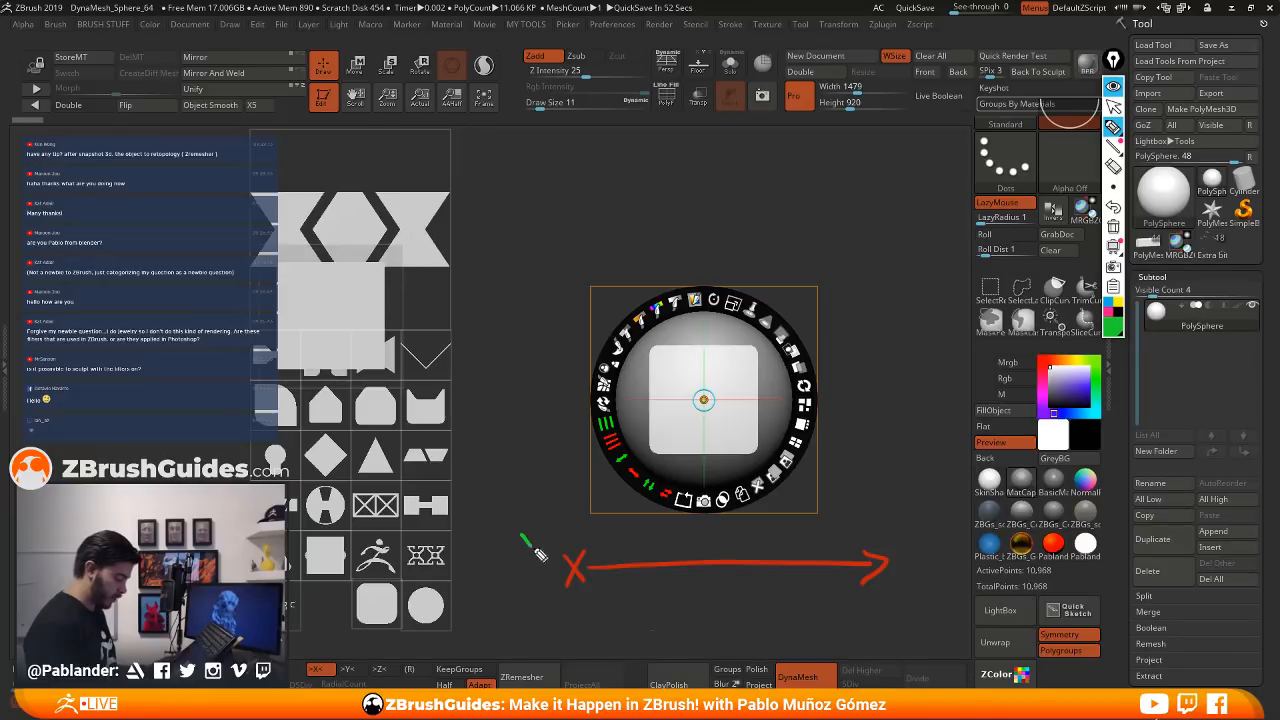
left_click_drag(522, 535, 532, 553)
mouse_move(541, 530)
left_mouse_down()
mouse_move(528, 575)
mouse_move(545, 212)
left_mouse_up()
left_click_drag(526, 236, 556, 238)
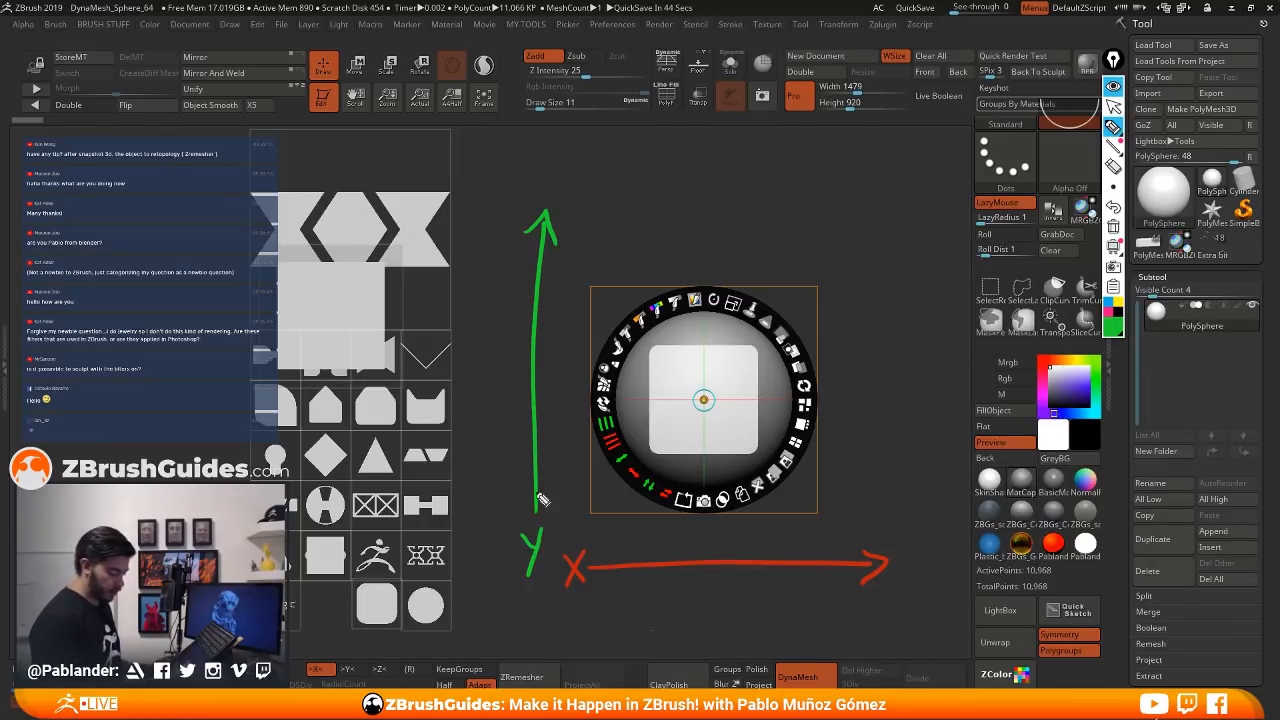
left_click_drag(475, 480, 500, 472)
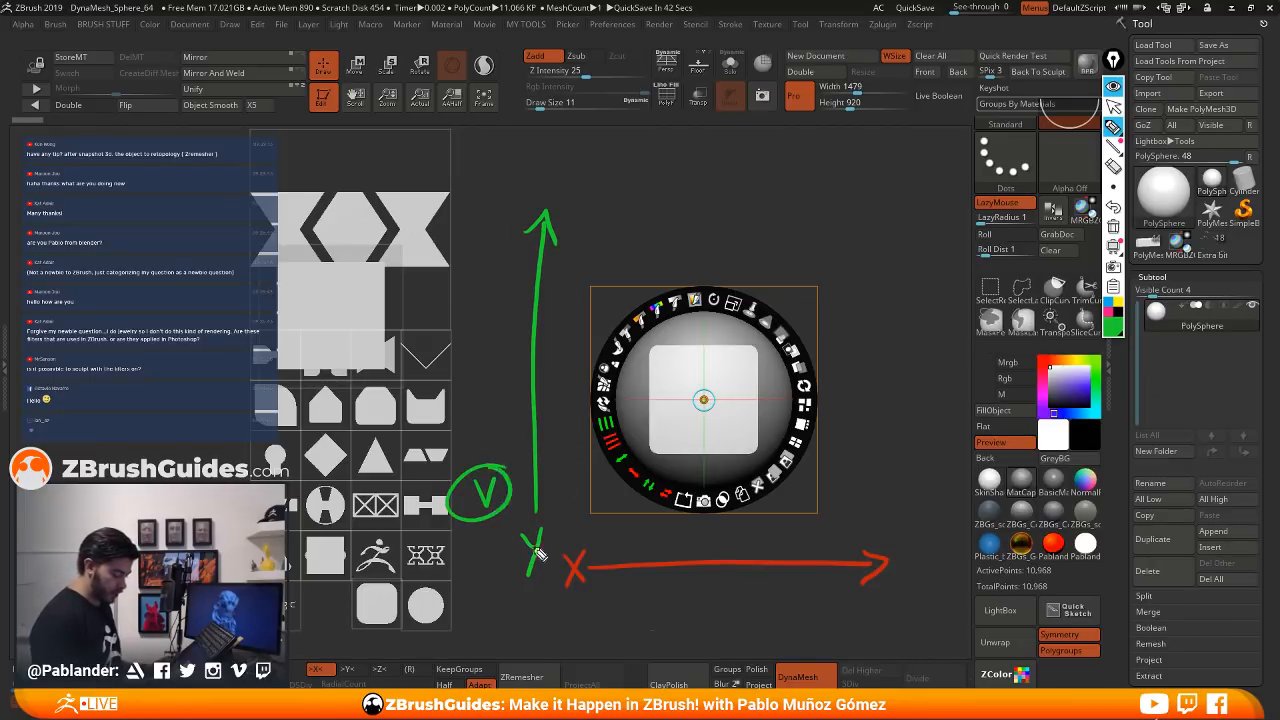
- Add a circled red H under the X arrow and link it with red lines to the dial's red operations
left_click(1113, 326)
left_click(1146, 232)
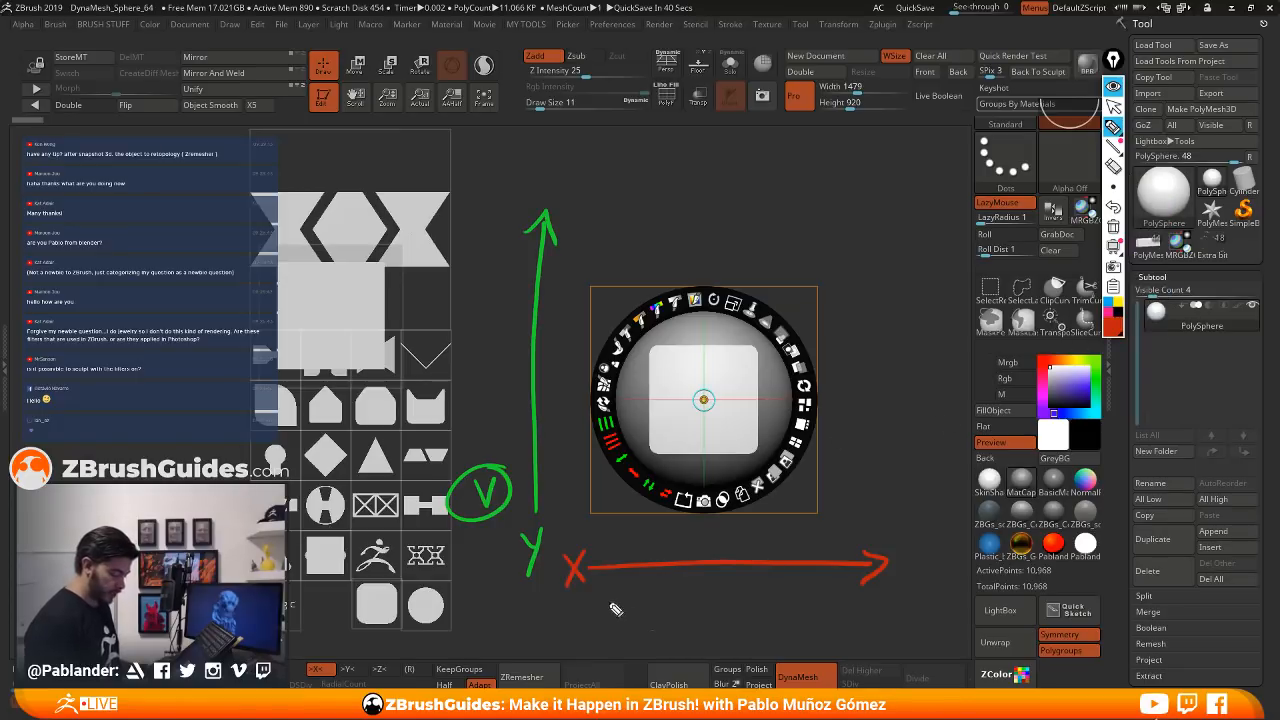
mouse_move(611, 588)
left_mouse_down()
mouse_move(611, 626)
mouse_move(638, 605)
left_mouse_up()
mouse_move(638, 588)
left_mouse_down()
mouse_move(637, 626)
mouse_move(672, 596)
mouse_move(659, 504)
left_mouse_up()
mouse_move(634, 558)
left_mouse_down()
mouse_move(635, 474)
mouse_move(607, 424)
left_mouse_up()
- Link the green Y arrow with green lines to the dial's green operations
left_click(1118, 318)
left_click(1153, 206)
left_click_drag(532, 455, 648, 492)
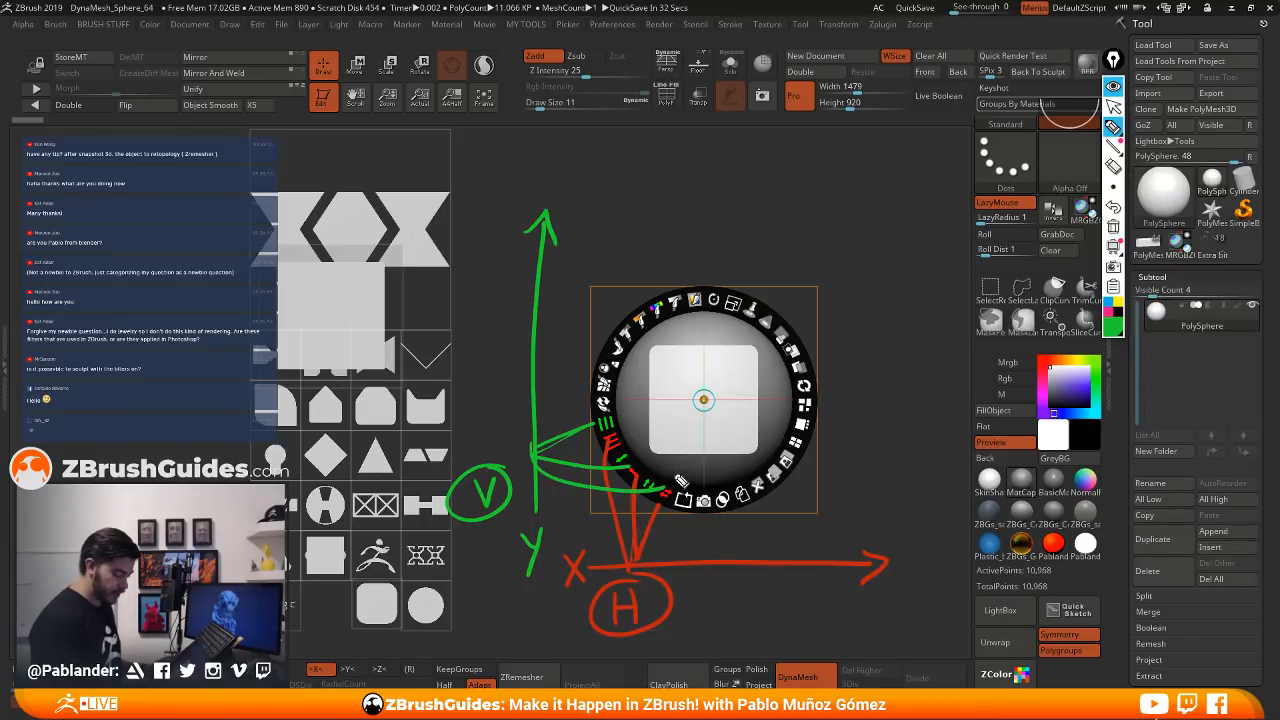
- Hide the annotations and extend the rounded square vertically from its centre until it is taller than the sphere
left_click(1113, 107)
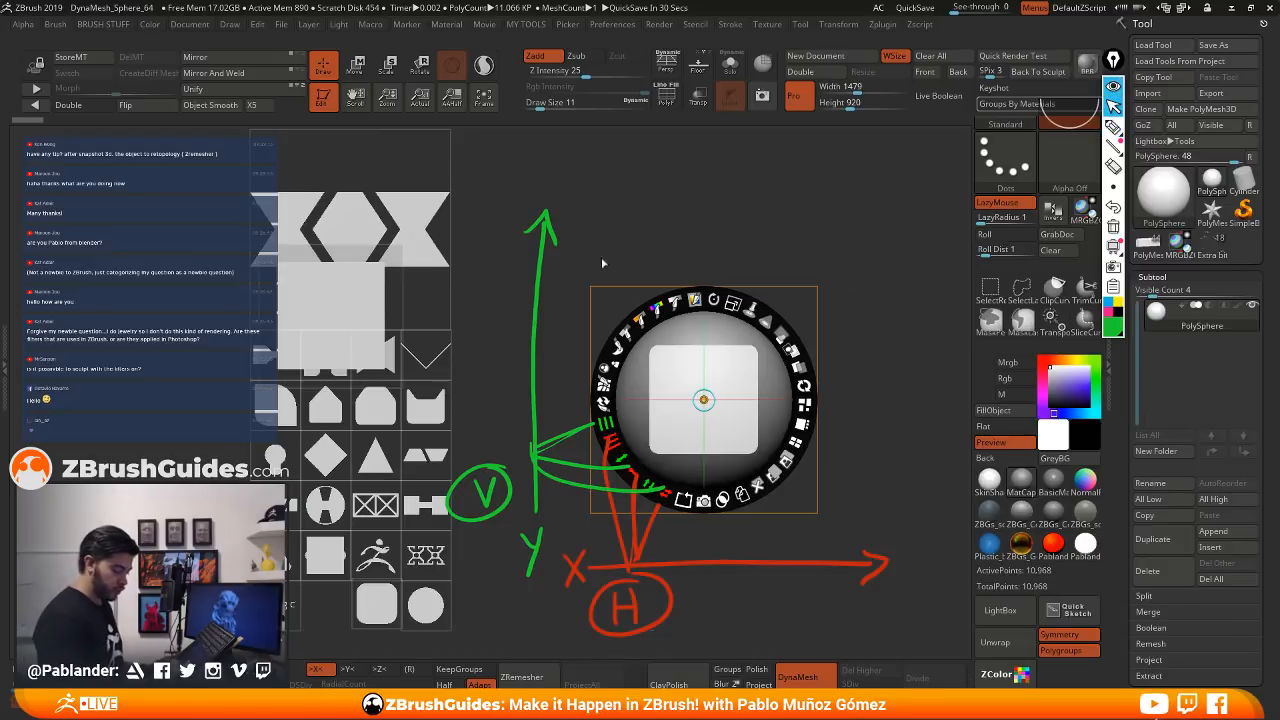
left_click(1114, 87)
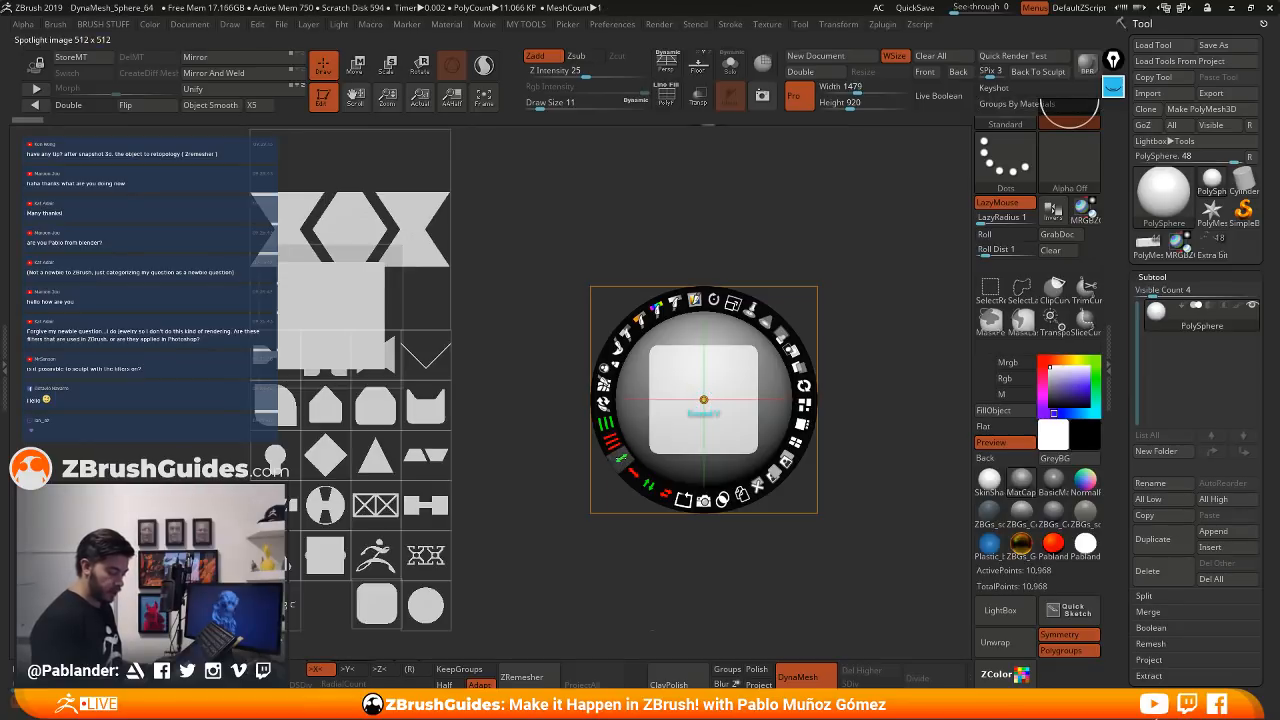
mouse_move(621, 458)
left_mouse_down()
mouse_move(614, 386)
mouse_move(630, 368)
mouse_move(605, 440)
mouse_move(604, 375)
mouse_move(600, 420)
mouse_move(623, 461)
left_mouse_up()
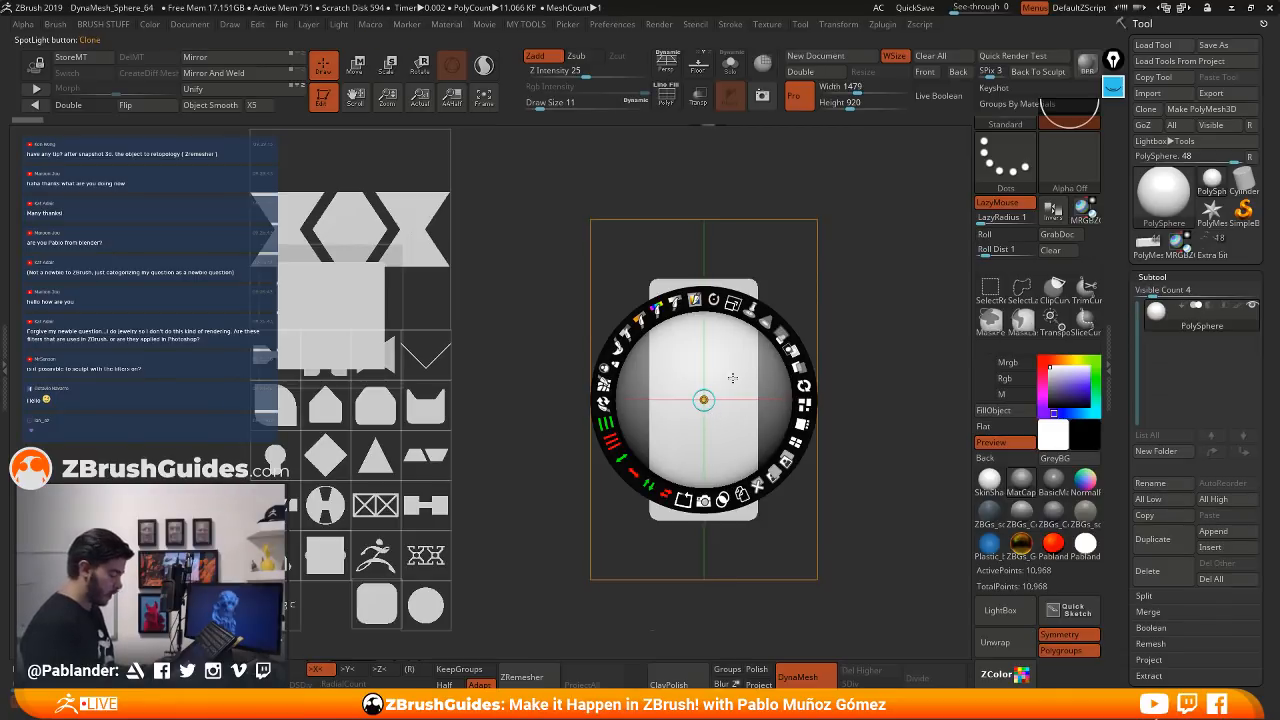
- Duplicate the diamond from the shape grid, place the copy left of the sphere, and enlarge it to about half the sphere's width
left_click(328, 458)
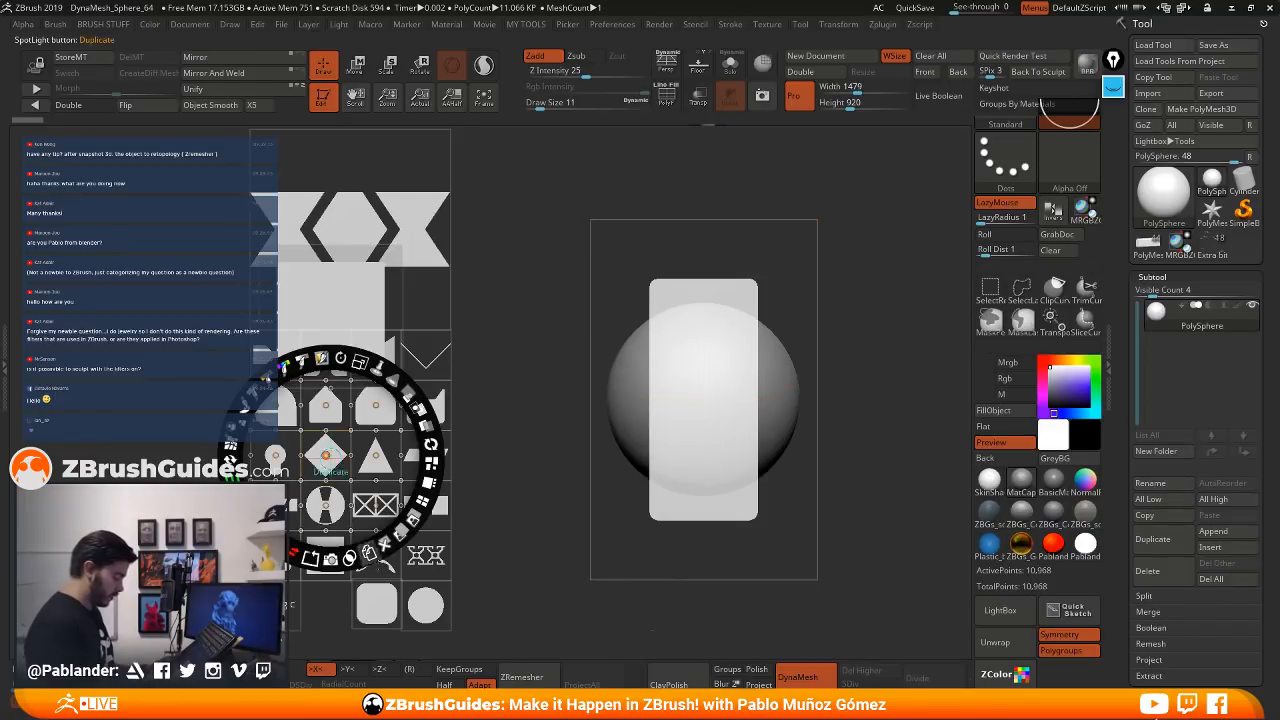
left_click(490, 393)
left_click_drag(322, 459, 538, 372)
left_click(545, 371)
left_click_drag(592, 281, 561, 372)
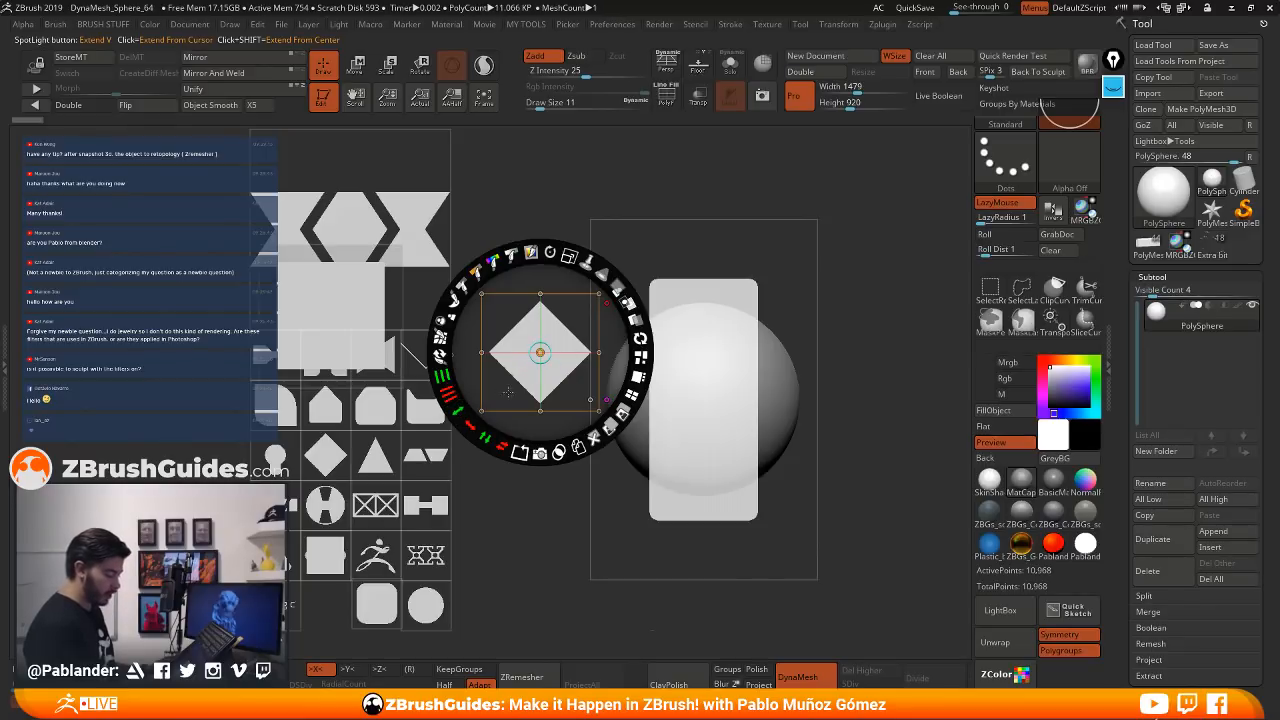
- Try the Extend V operation on the diamond with the dial at its centre
left_click_drag(468, 427, 441, 332)
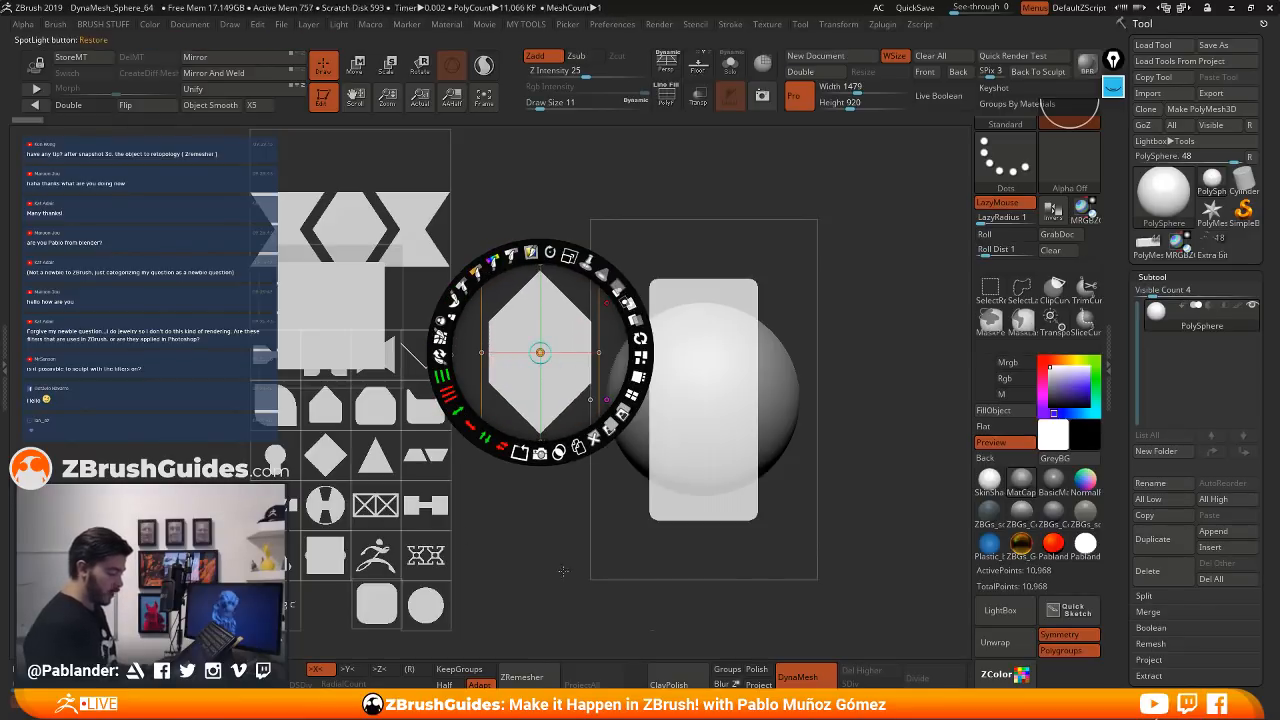
left_click(497, 452)
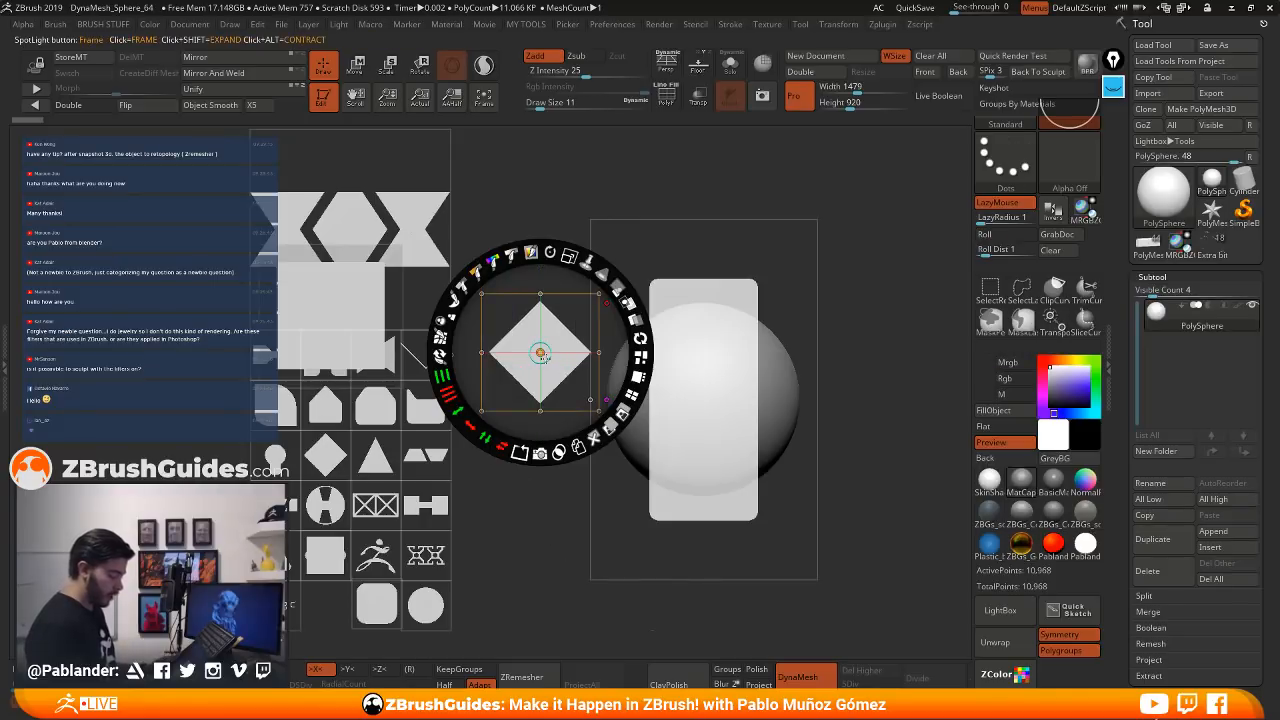
- Offset the dial towards the diamond's lower right and extend the shape from there with Extend V and Extend H
left_click_drag(543, 358, 571, 367)
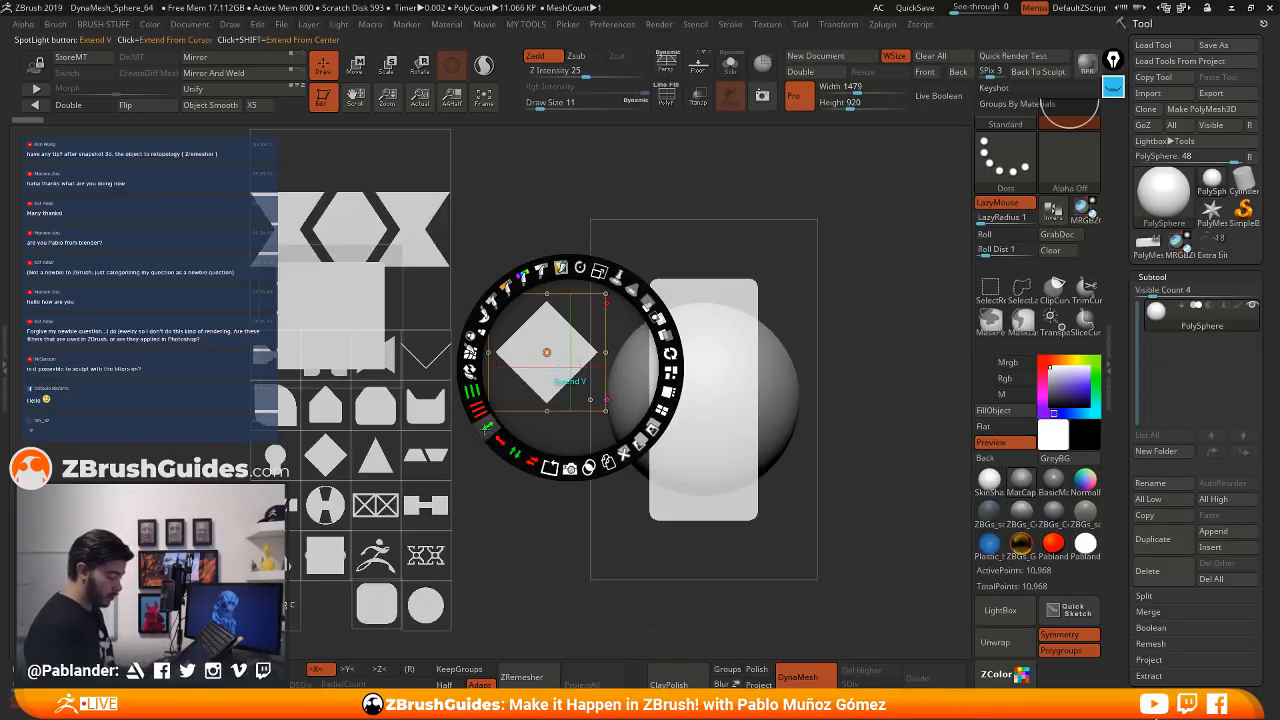
mouse_move(487, 427)
left_mouse_down()
mouse_move(476, 408)
mouse_move(490, 436)
left_mouse_up()
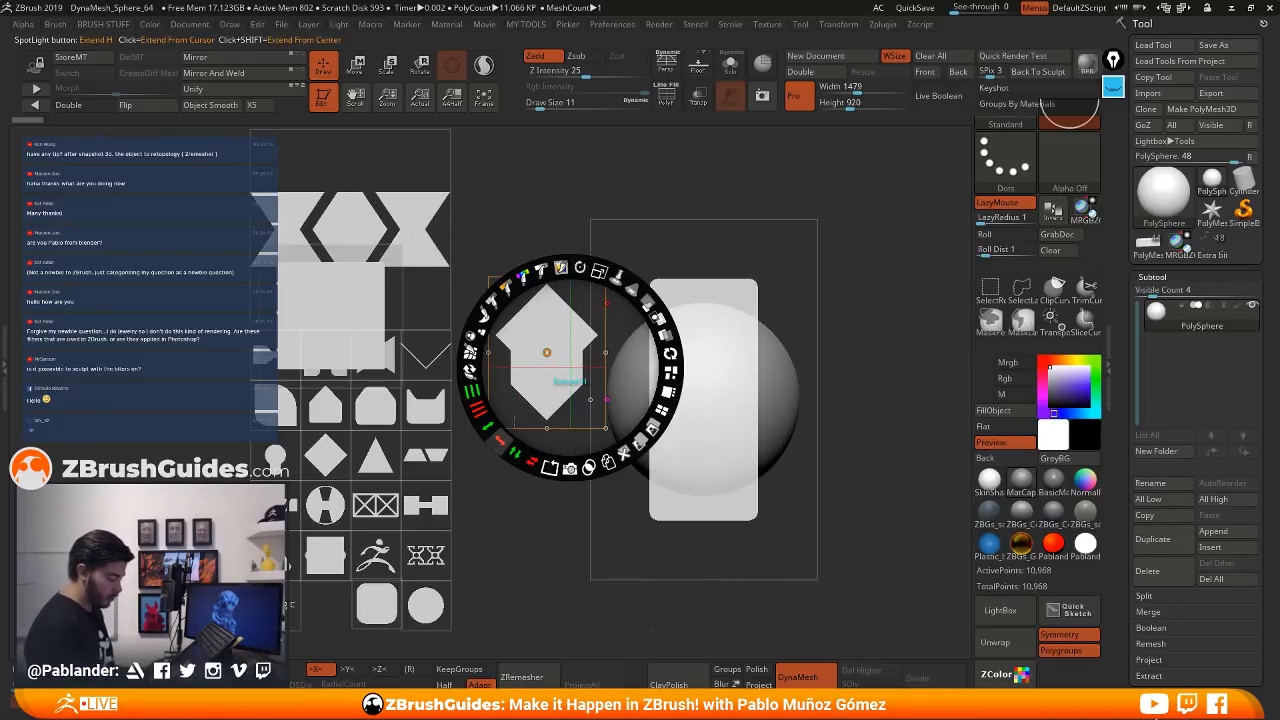
left_click_drag(505, 445, 509, 586)
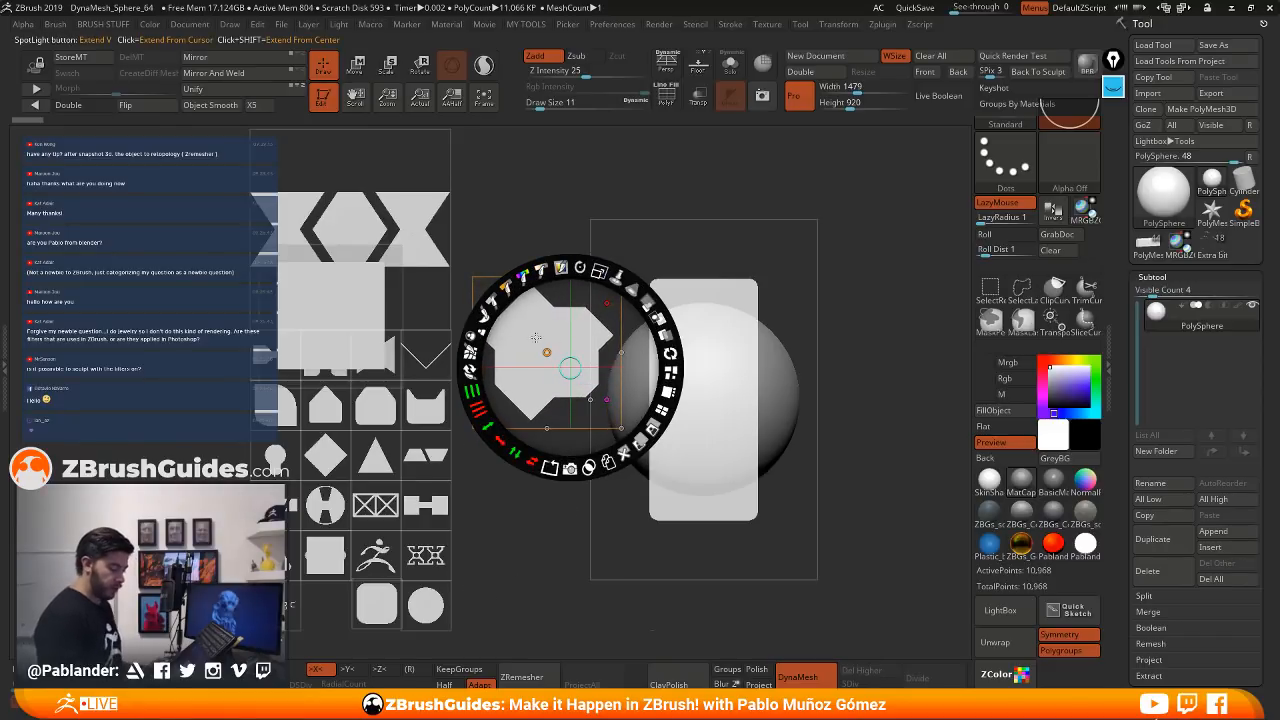
- Move the extended diamond up beside the top of the shape grid and turn it into a thin outline with Frame
left_click_drag(570, 370, 550, 242)
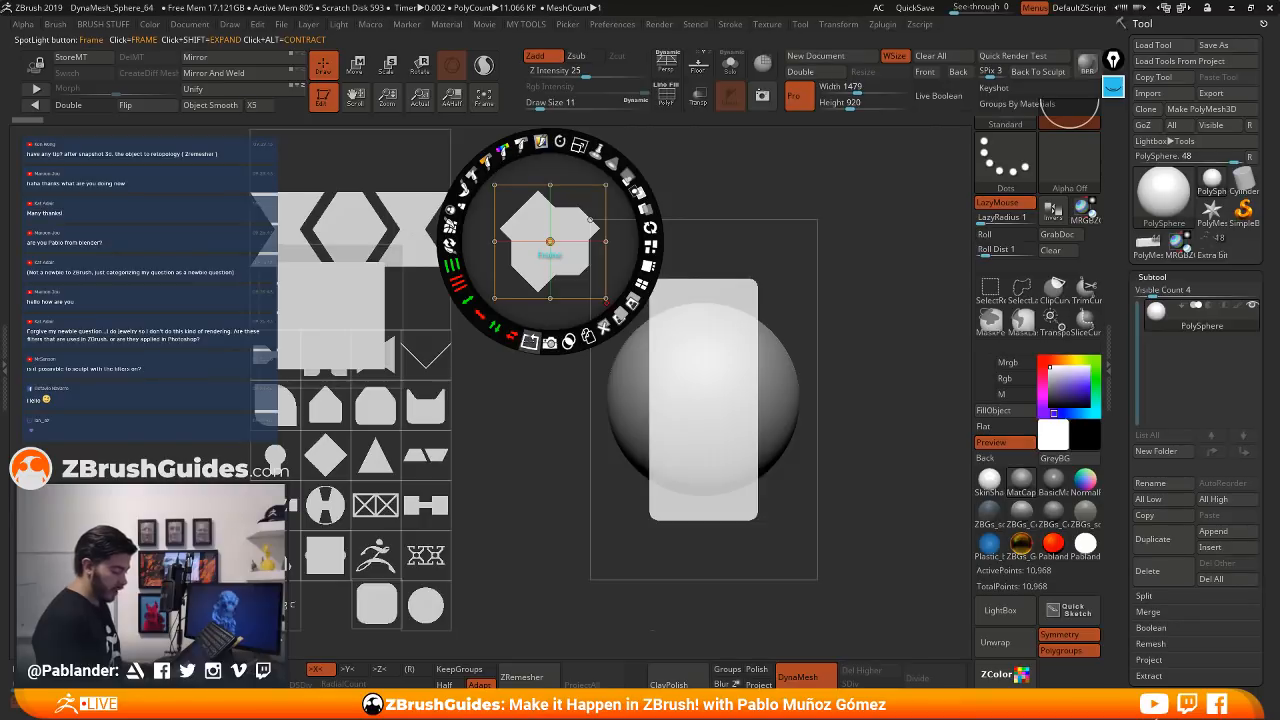
left_click(530, 341)
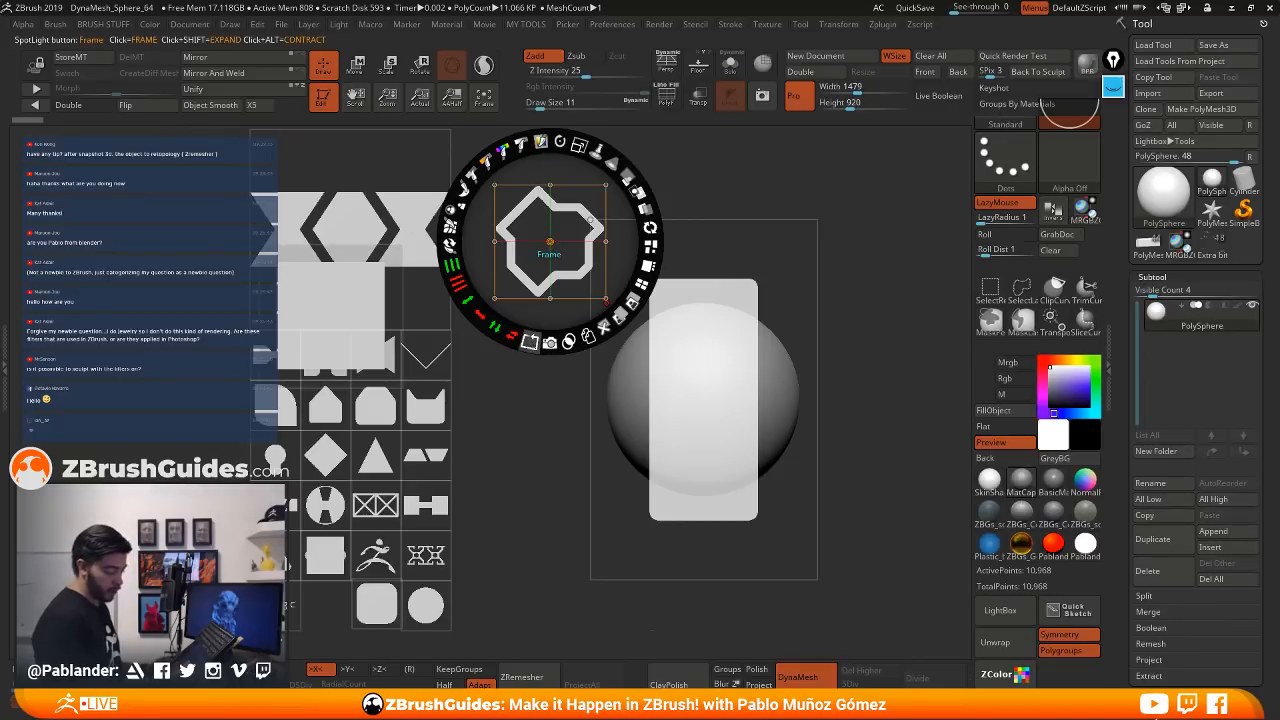
left_click_drag(530, 342, 476, 328)
- Shrink the outlined shape beside the top of the shape grid and move the dial onto the tall rectangle's centre
left_click_drag(579, 145, 495, 165)
left_click_drag(549, 241, 558, 383)
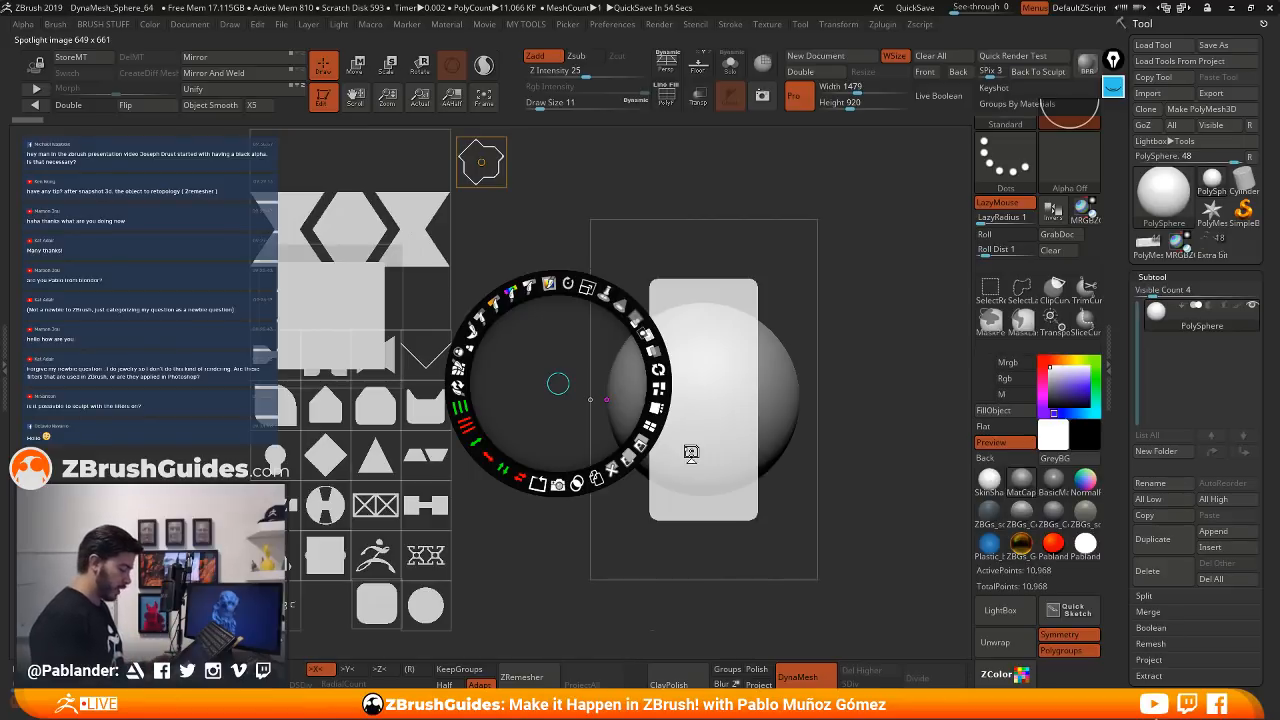
left_click_drag(558, 385, 551, 395)
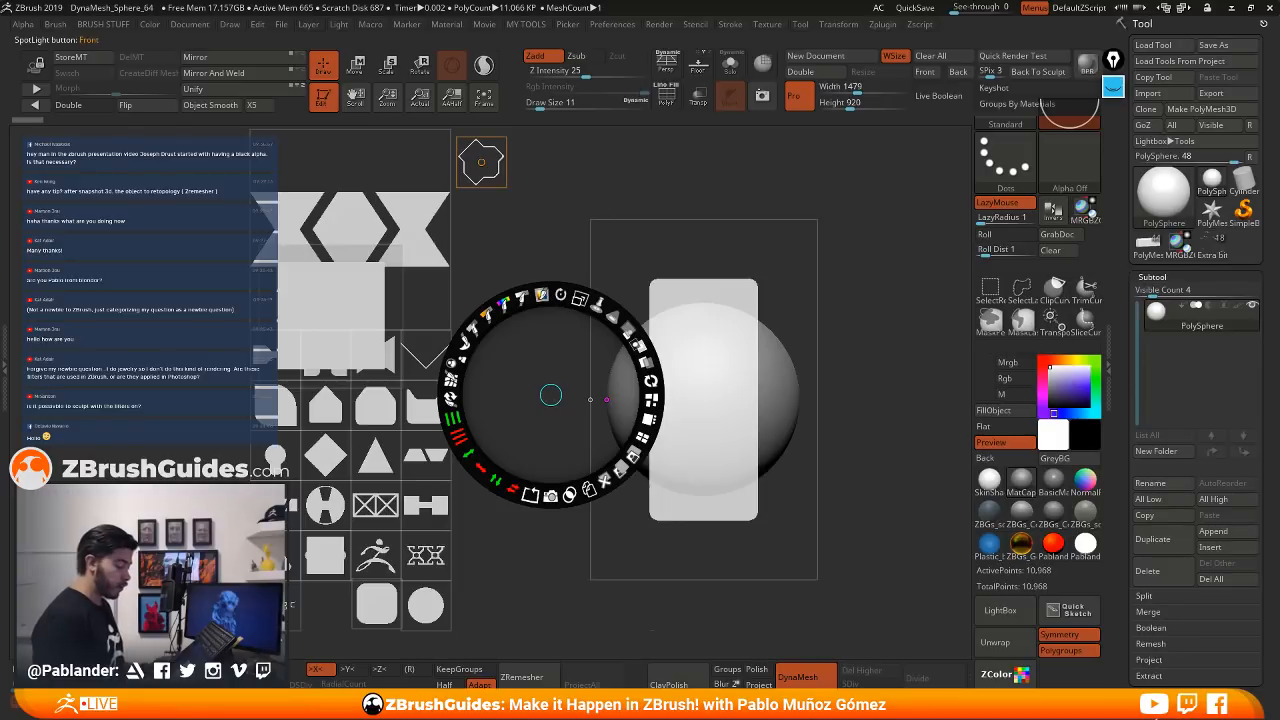
left_click_drag(551, 395, 703, 399)
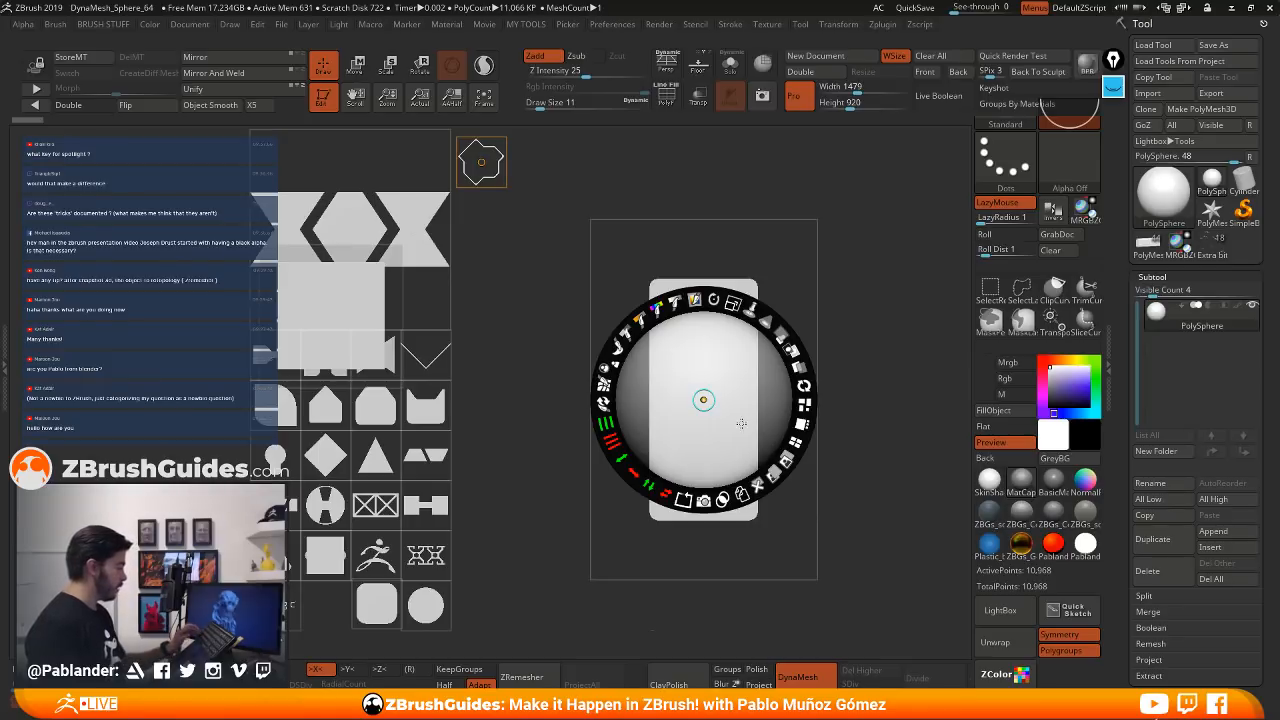
- Toggle the Spotlight dial and all Spotlight images off and back on
key("z")
key("shift+z")
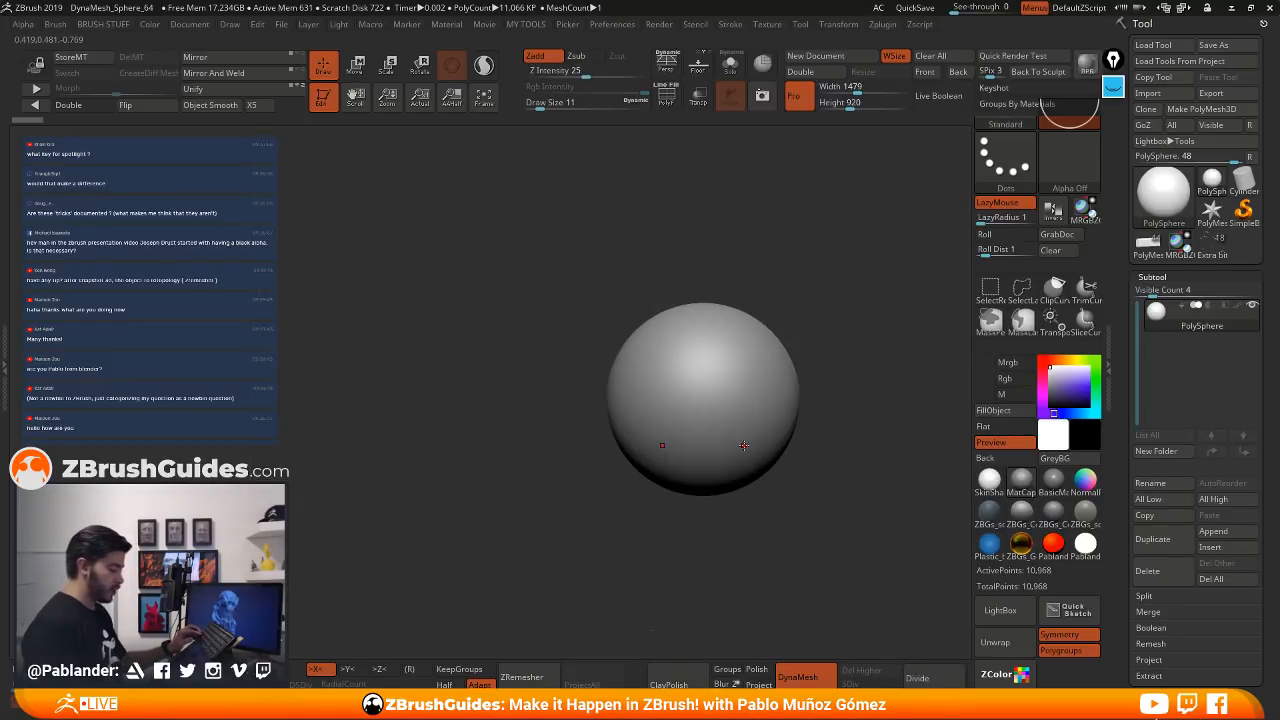
key("shift+z")
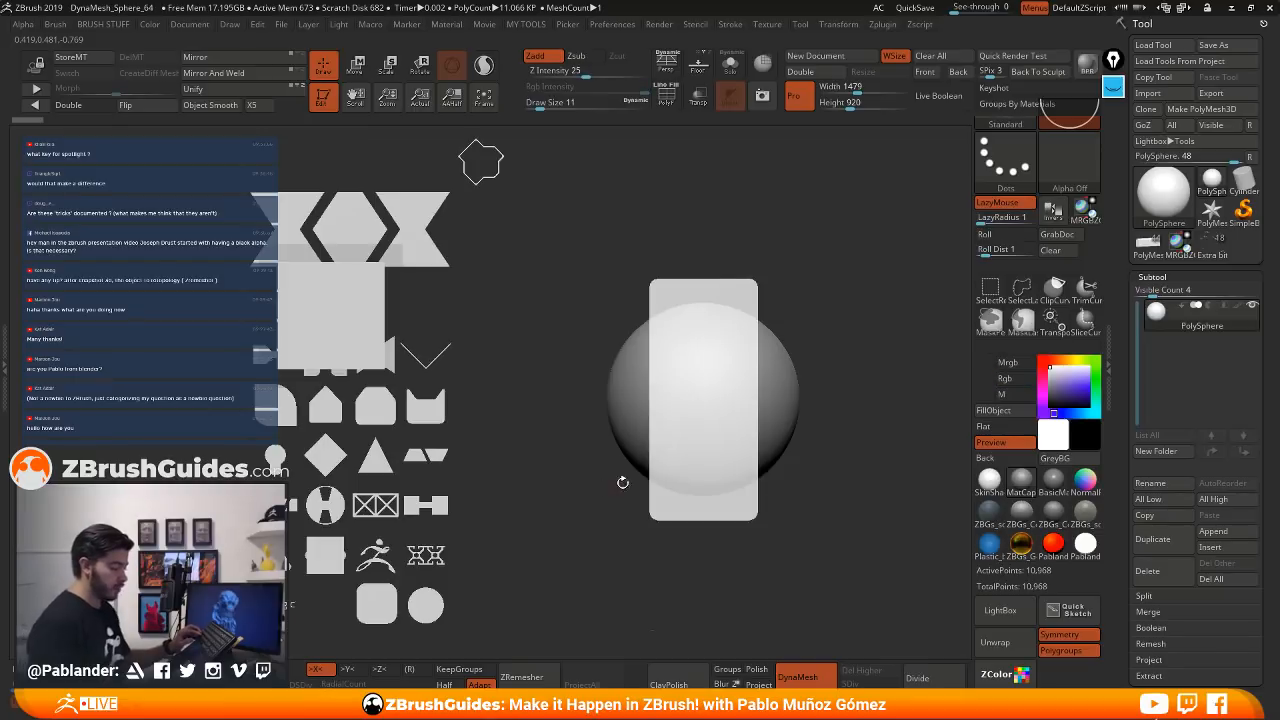
key("z")
- Look up the Spotlight files in LightBox, and toggle the dial and the Spotlight images off and on over the sphere
left_click(768, 25)
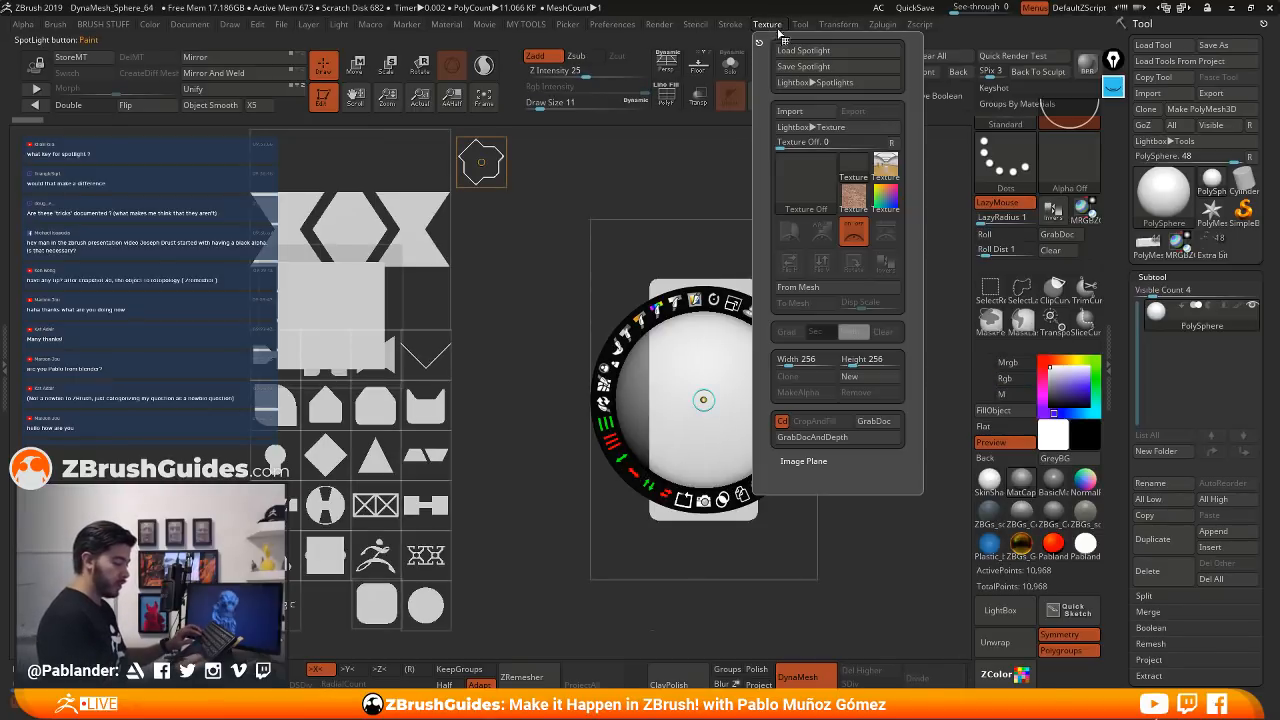
left_click(860, 86)
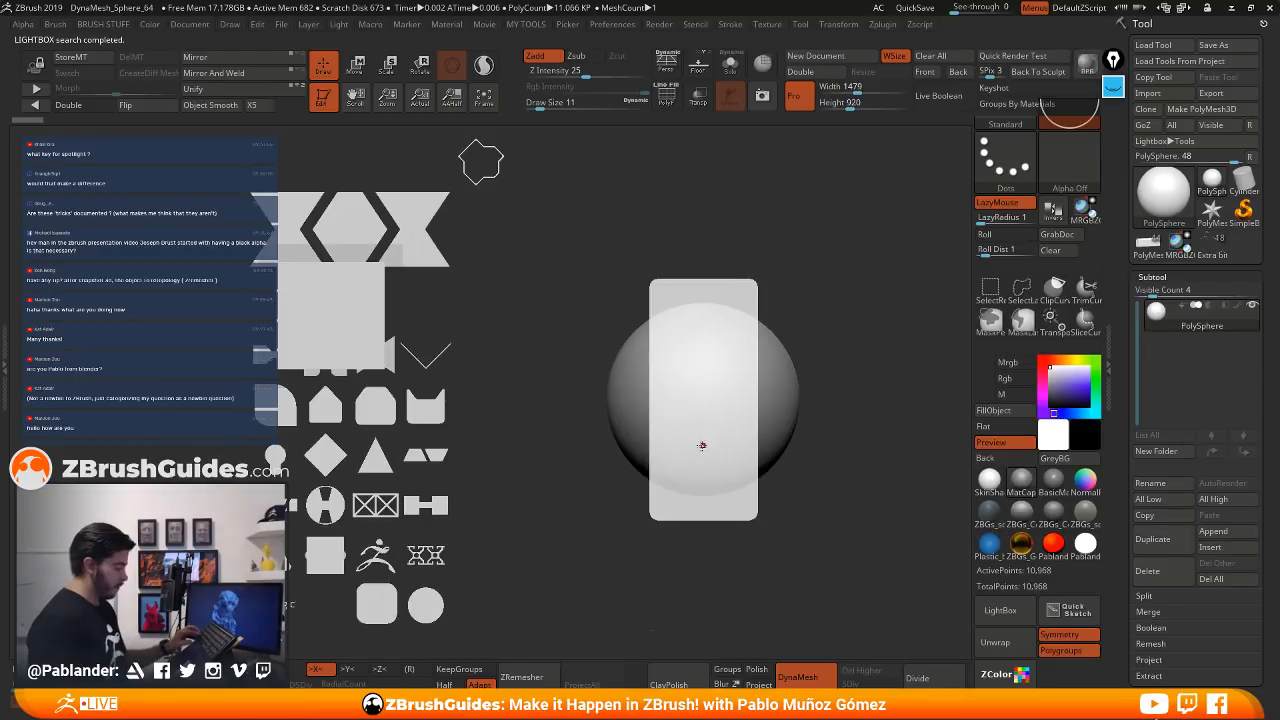
key("shift+z")
key("shift+z")
key("shift+z")
key("shift+z")
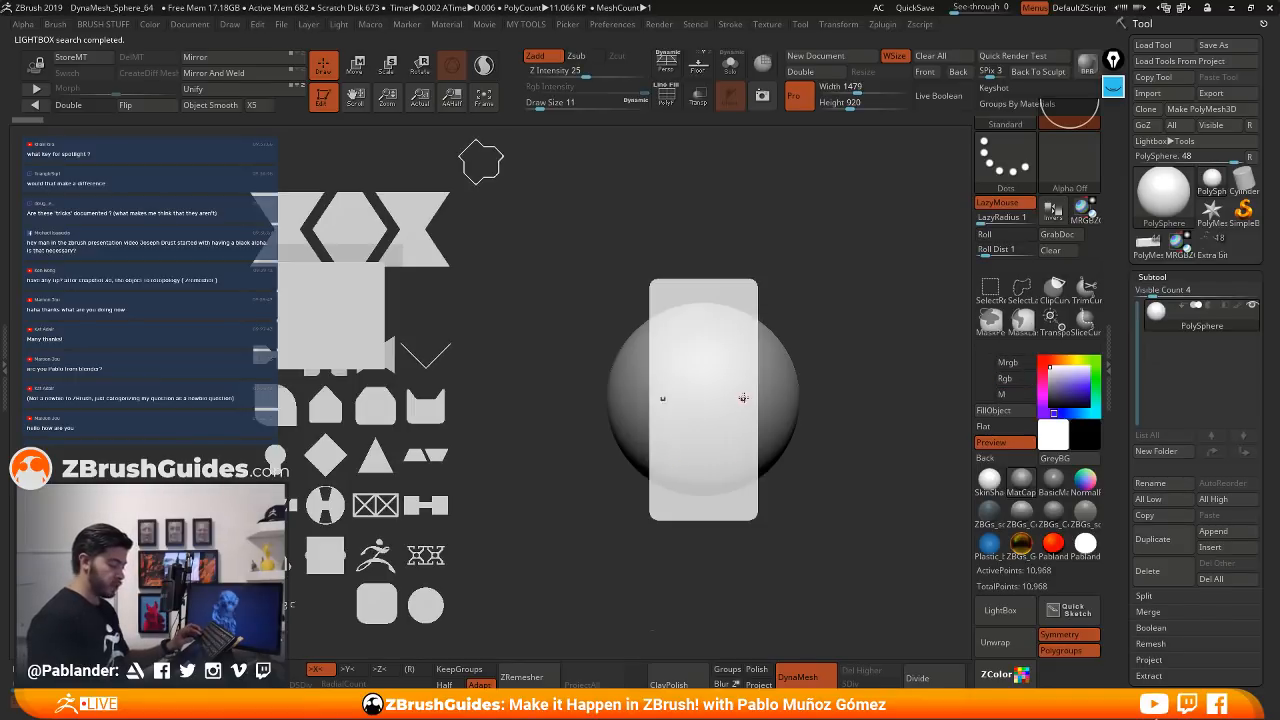
key("z")
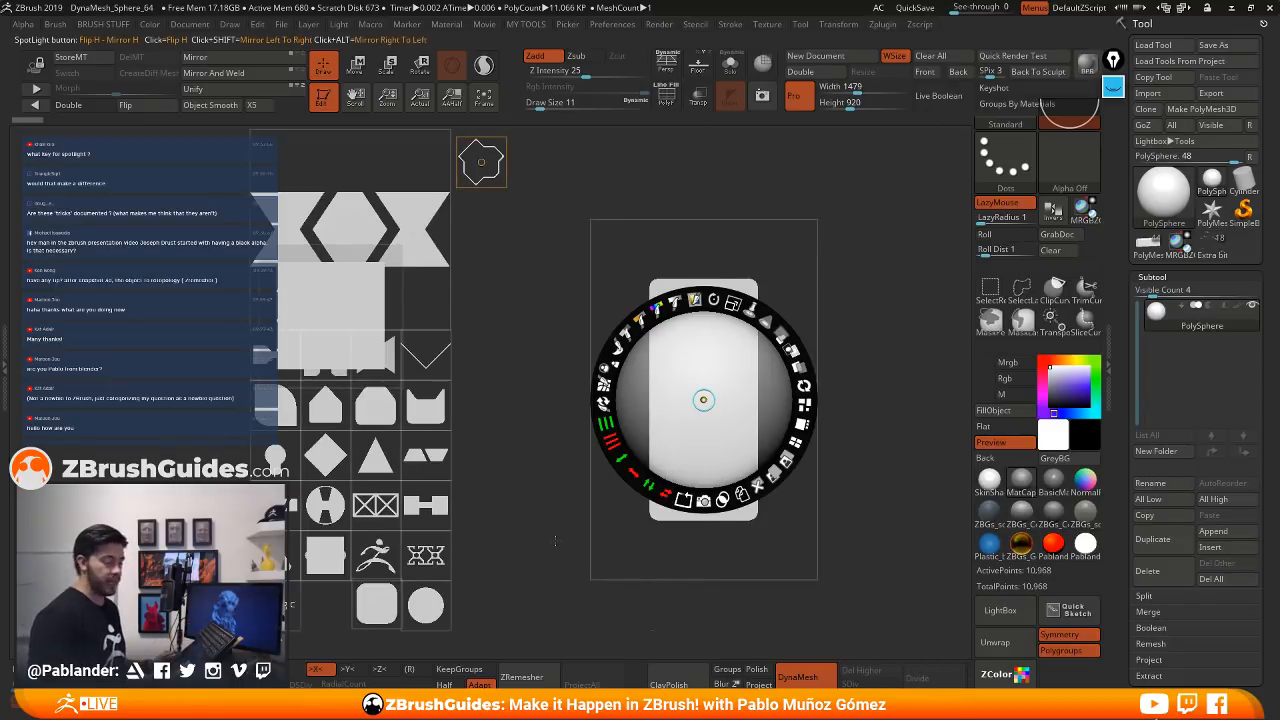
key("shift+z")
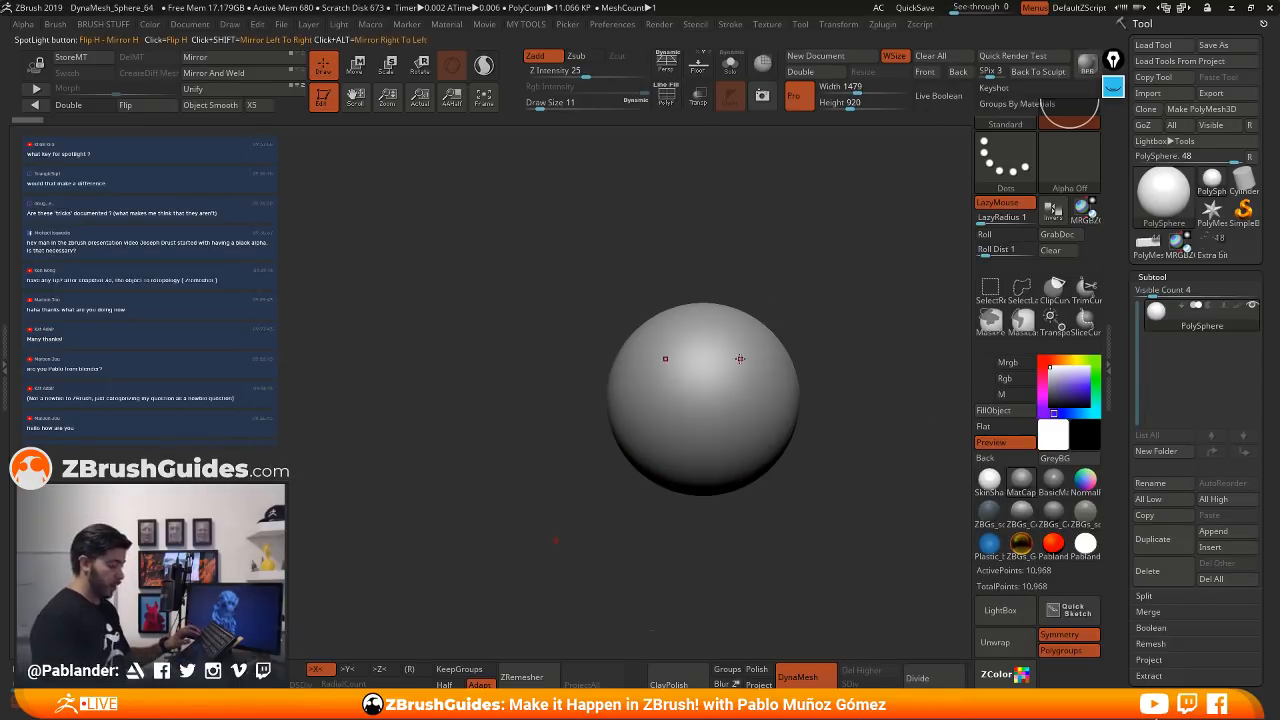
key("shift+z")
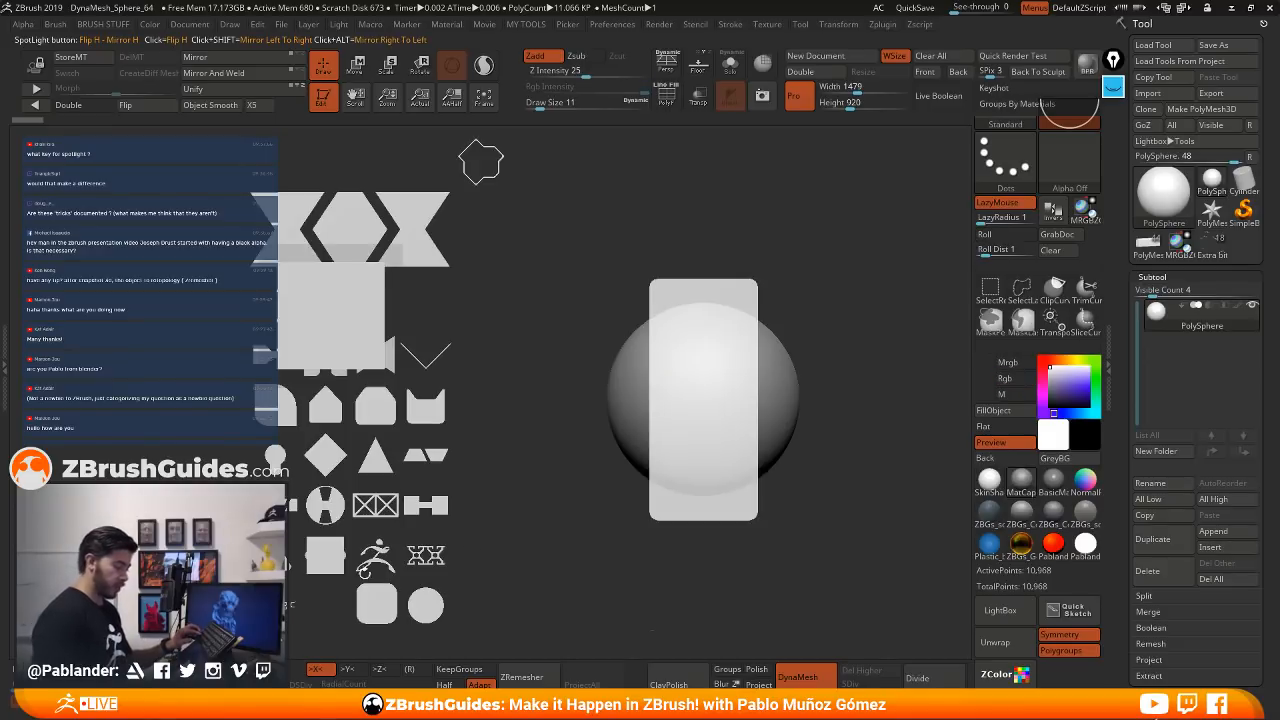
key("z")
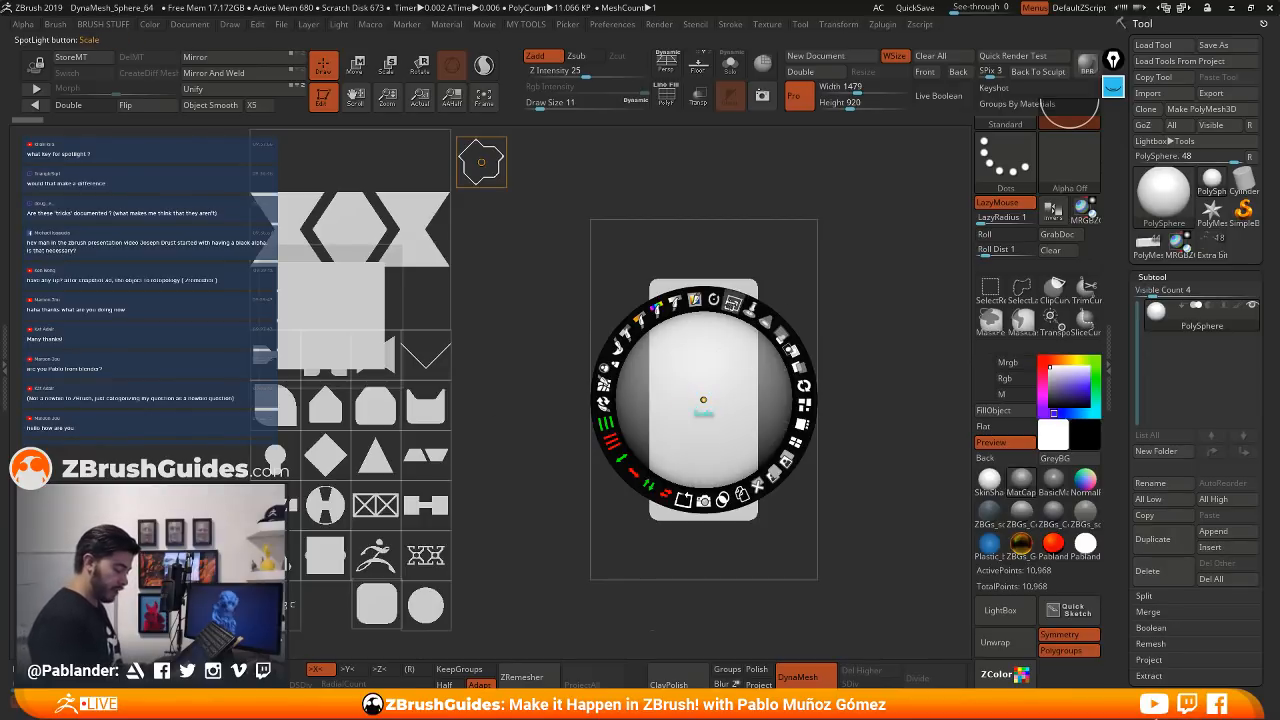
- Move the tall rectangle around and off the sphere to try the snapping guides, and snap it back to the sphere's centre
left_click_drag(733, 303, 692, 372)
left_click(782, 246)
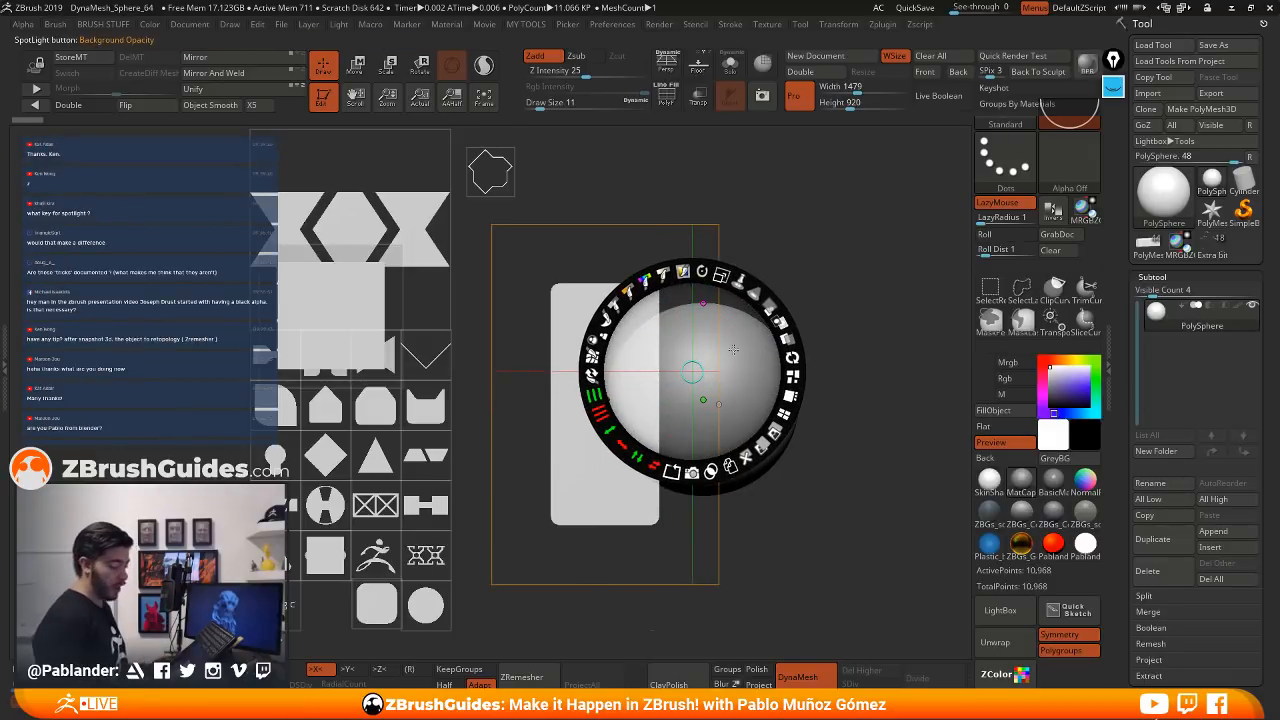
left_click_drag(692, 372, 725, 436)
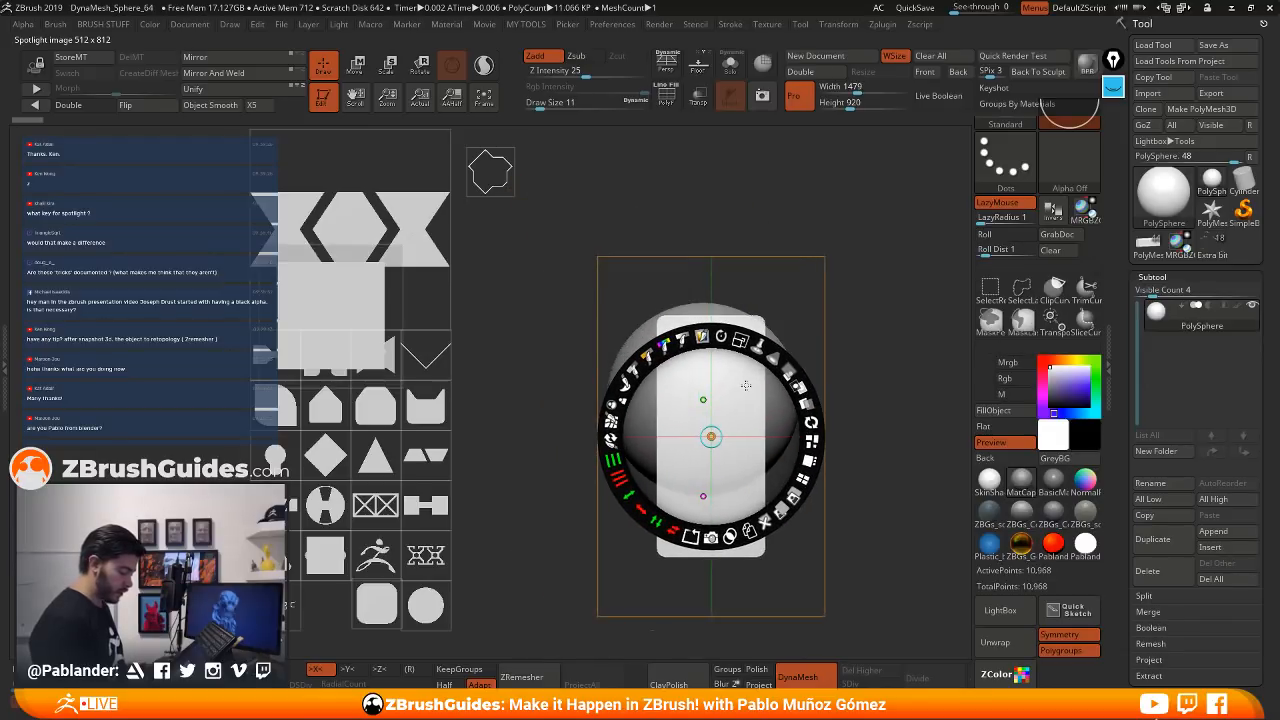
left_click_drag(746, 385, 886, 229)
mouse_move(856, 285)
left_mouse_down()
mouse_move(855, 272)
mouse_move(858, 295)
left_mouse_up()
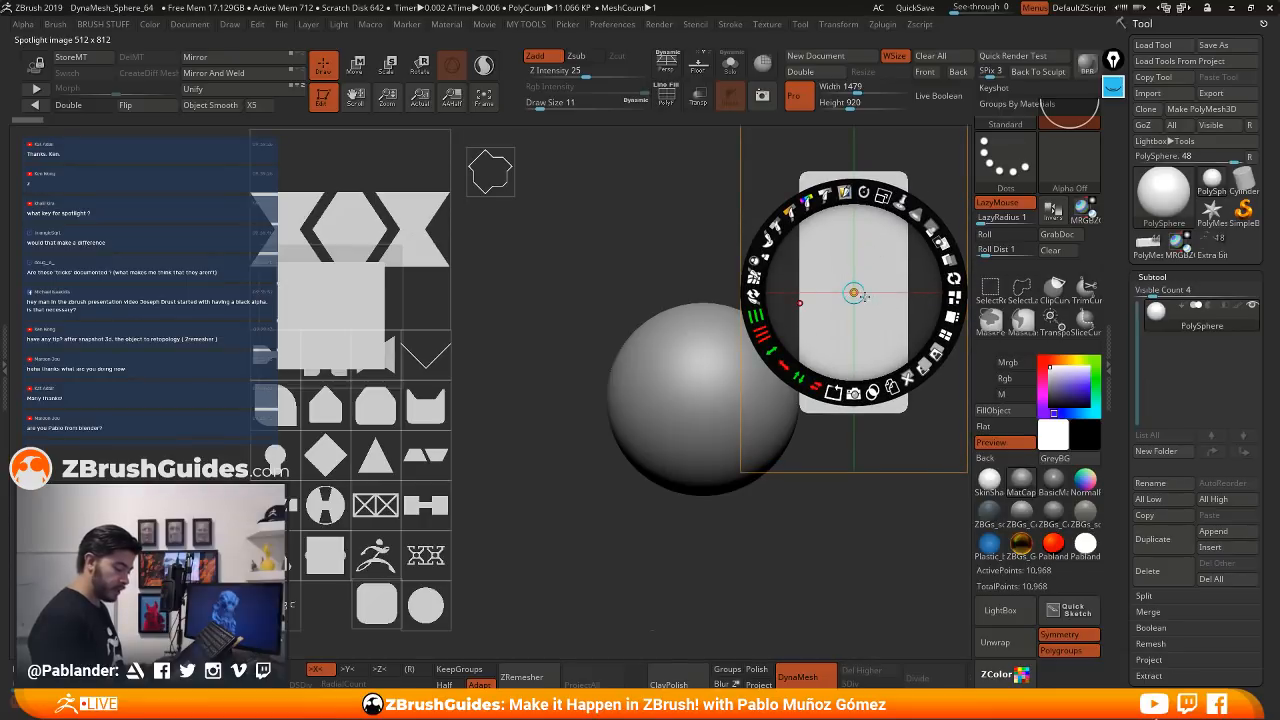
left_click_drag(890, 314, 736, 418)
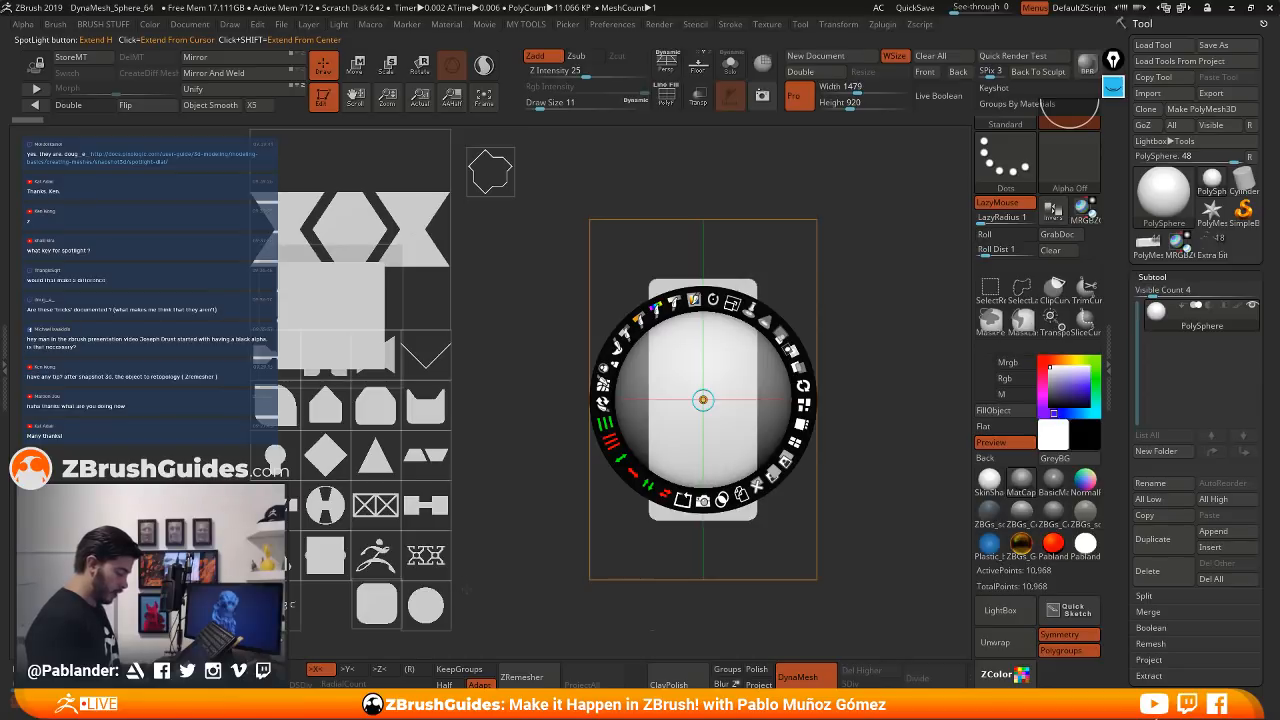
- Duplicate the chamfered-top shape out of the grid, enlarged, extended and rotated upright, and place it over the tall rectangle's lower right edge
left_click(381, 409)
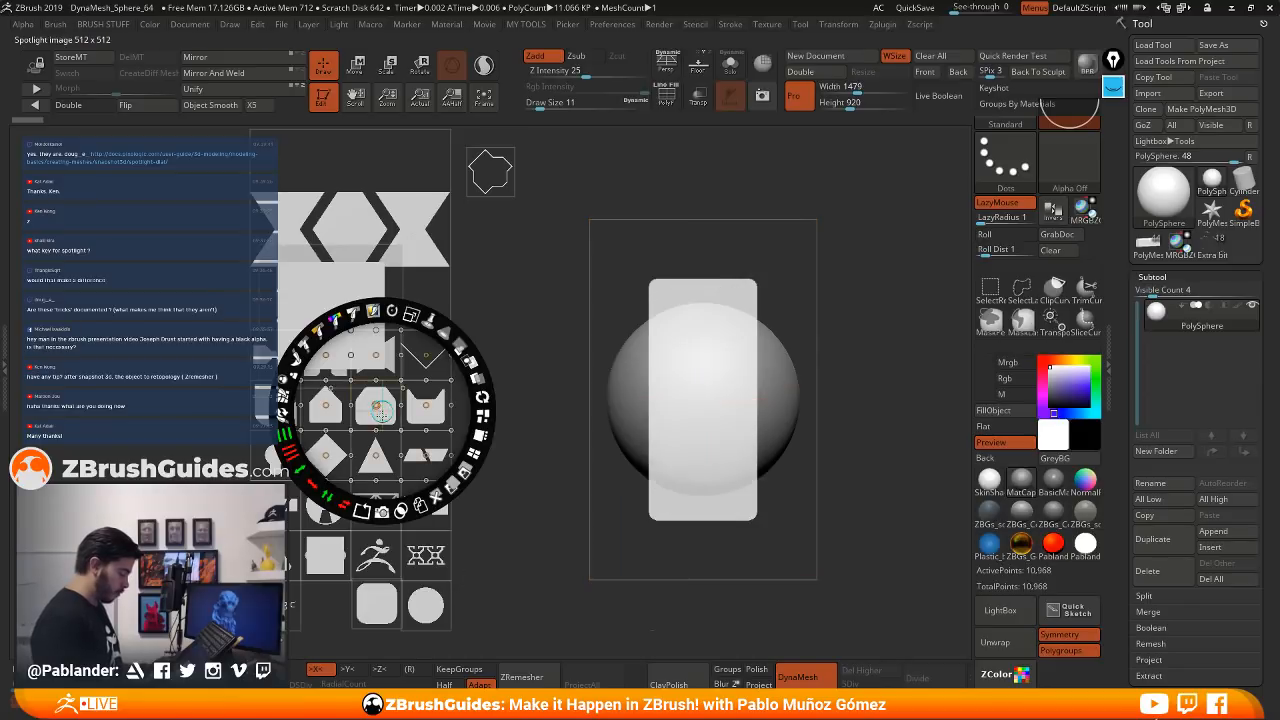
left_click_drag(381, 409, 512, 398)
left_click_drag(566, 303, 591, 314)
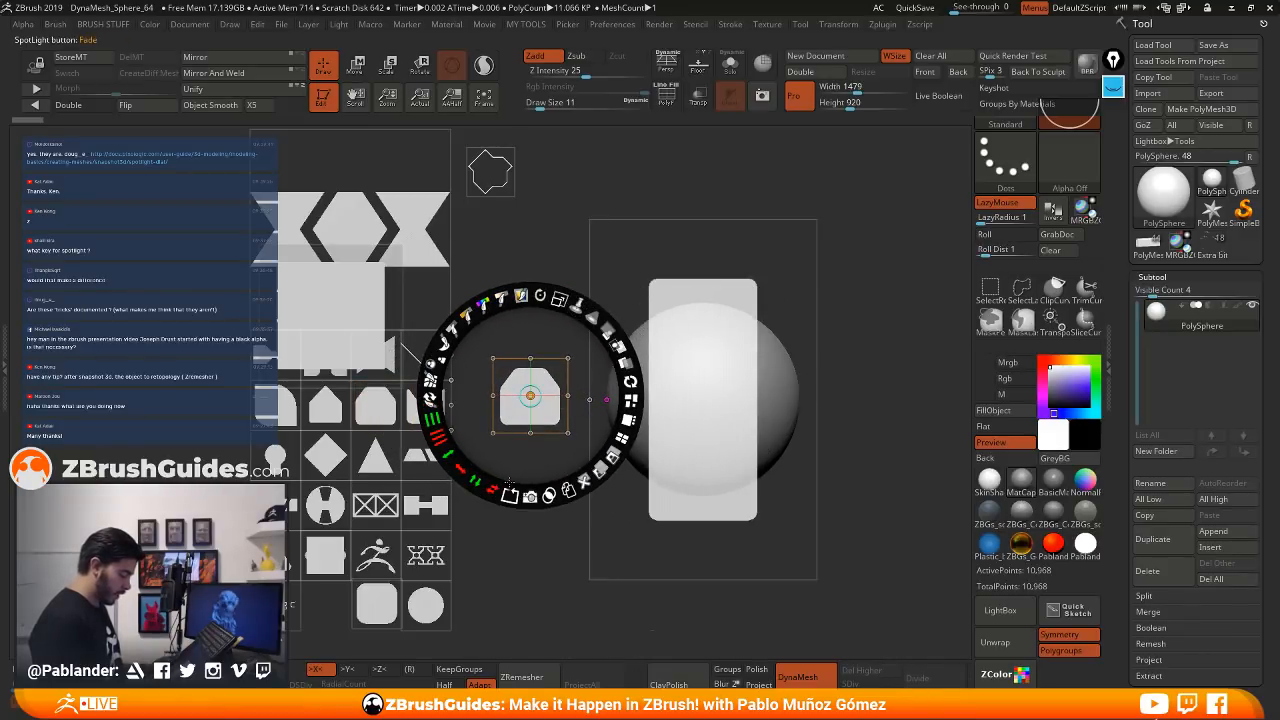
mouse_move(455, 468)
left_mouse_down()
mouse_move(437, 450)
mouse_move(429, 372)
mouse_move(446, 331)
mouse_move(457, 414)
mouse_move(445, 400)
mouse_move(485, 303)
mouse_move(420, 385)
mouse_move(409, 377)
left_mouse_up()
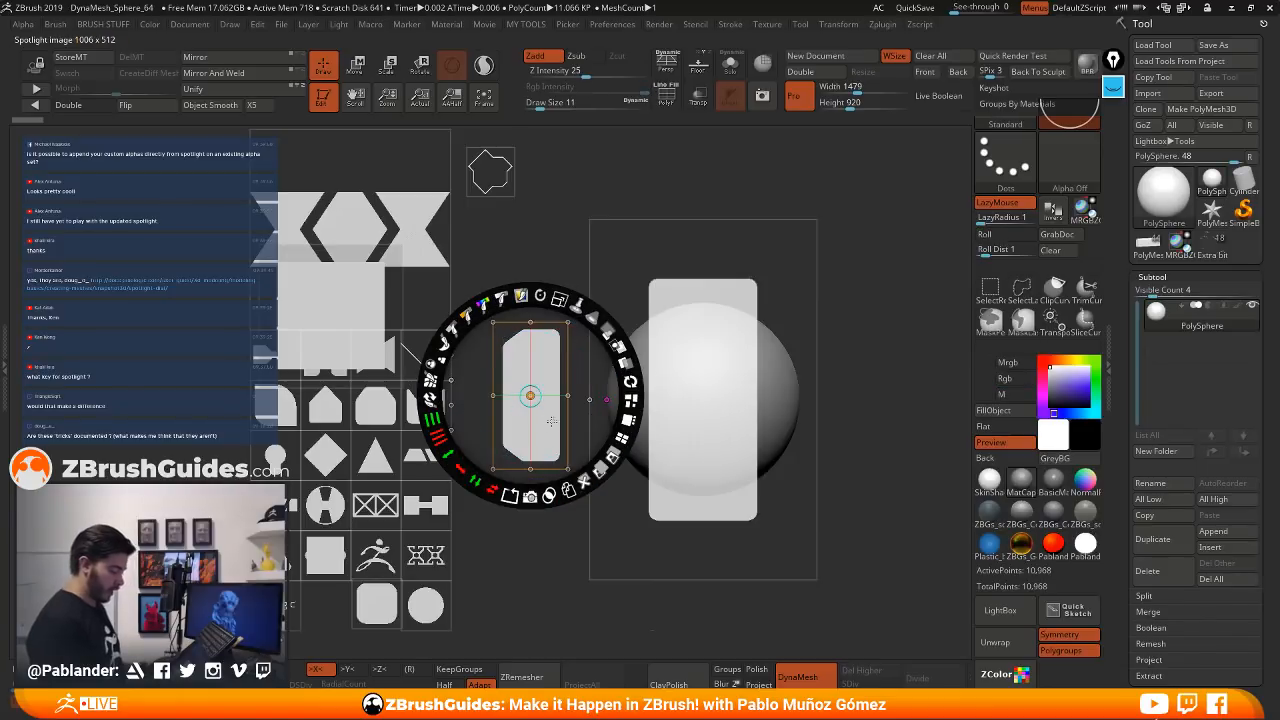
mouse_move(550, 420)
left_mouse_down()
mouse_move(784, 402)
mouse_move(797, 410)
mouse_move(783, 425)
mouse_move(791, 453)
left_mouse_up()
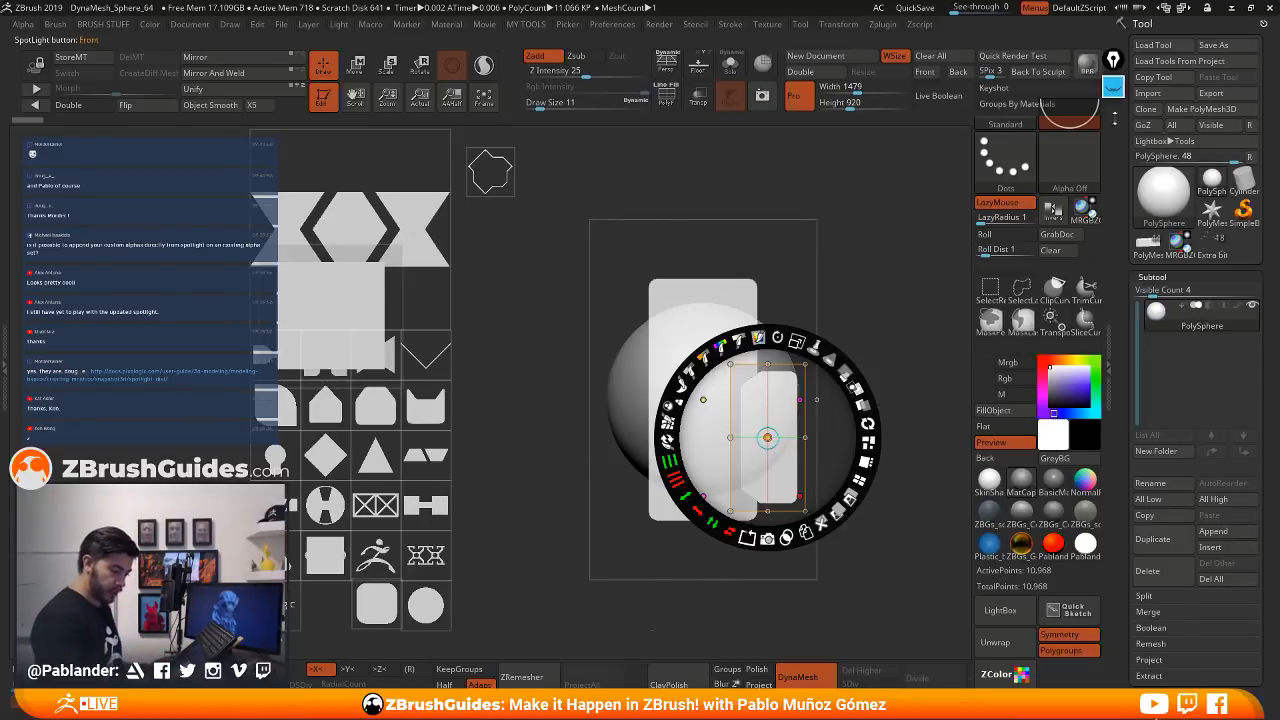
- With the yellow annotation pen, circle the Union icon on the dial and write a boxed "Union" label beneath it
left_click(1113, 87)
left_click(1113, 227)
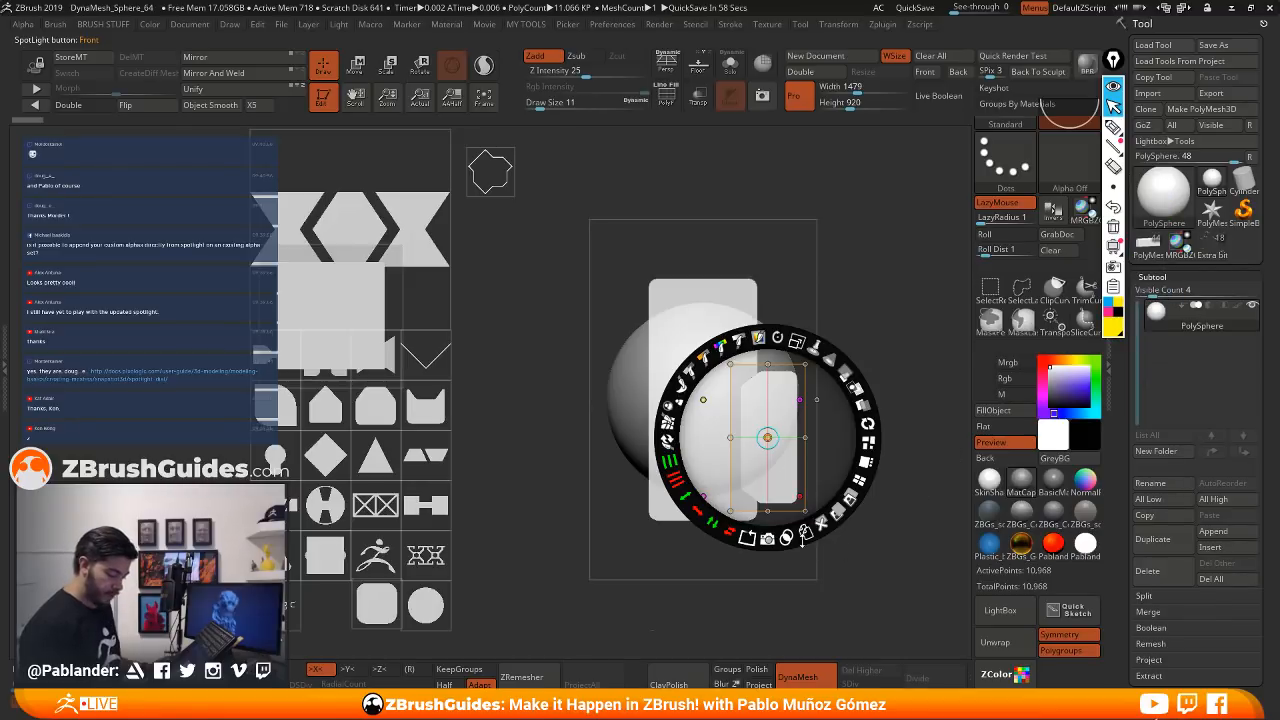
left_click(1113, 127)
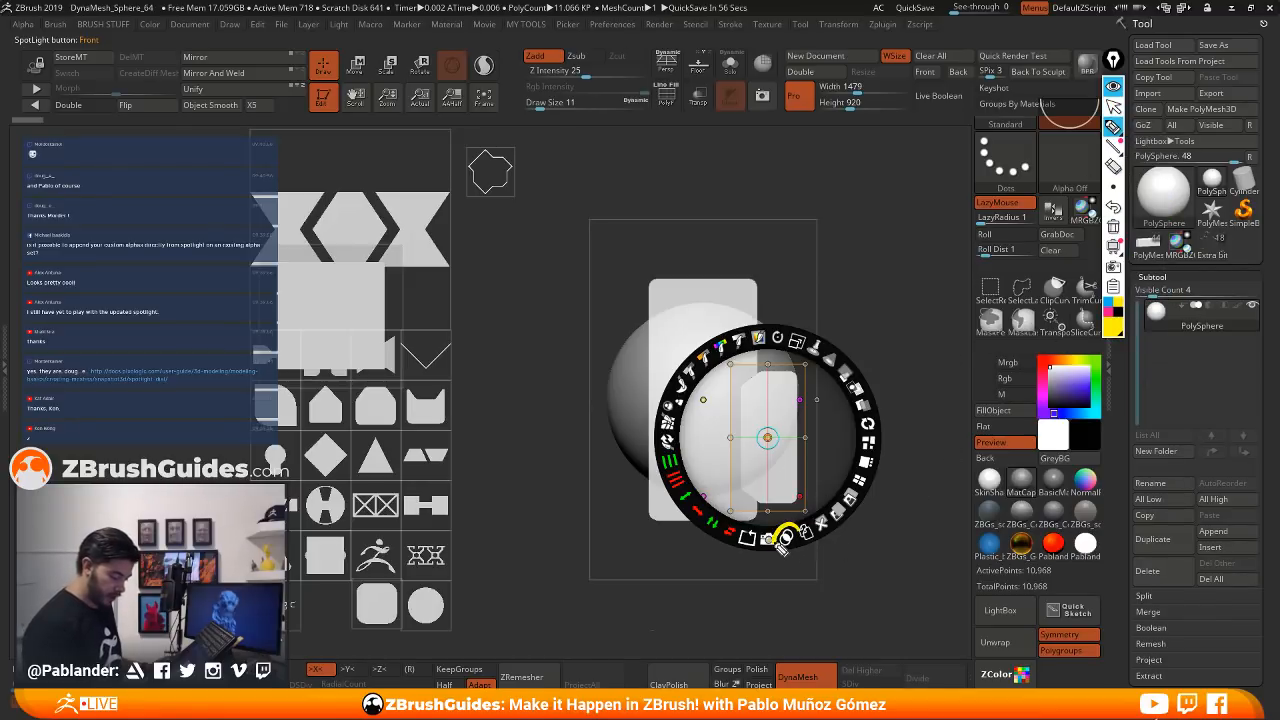
mouse_move(815, 566)
left_mouse_down()
mouse_move(840, 597)
mouse_move(882, 584)
left_mouse_up()
left_click_drag(896, 586, 914, 604)
mouse_move(805, 607)
left_mouse_down()
mouse_move(920, 608)
mouse_move(800, 565)
mouse_move(794, 610)
left_mouse_up()
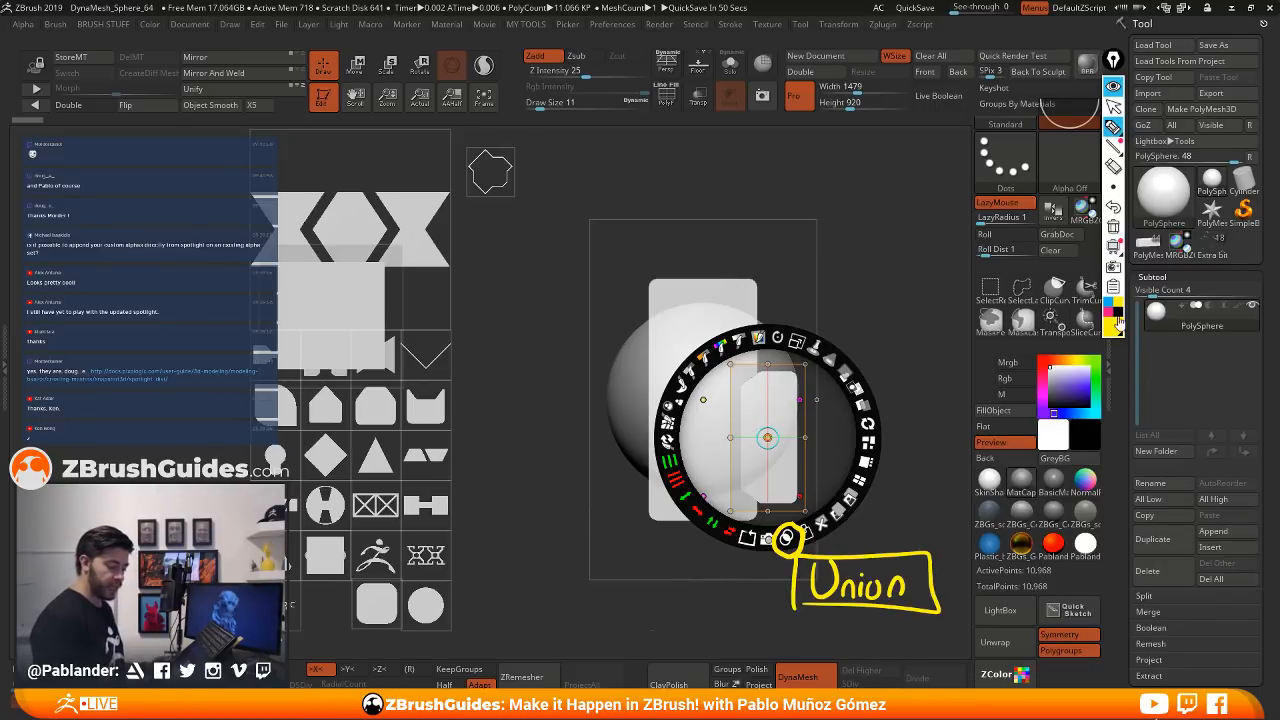
- Write "Click" in yellow above the sphere and draw two merged, filled circles beside it to illustrate union
left_click_drag(764, 166, 768, 191)
mouse_move(766, 150)
left_mouse_down()
mouse_move(767, 191)
mouse_move(779, 190)
left_mouse_up()
mouse_move(800, 177)
left_mouse_down()
mouse_move(803, 191)
mouse_move(838, 194)
left_mouse_up()
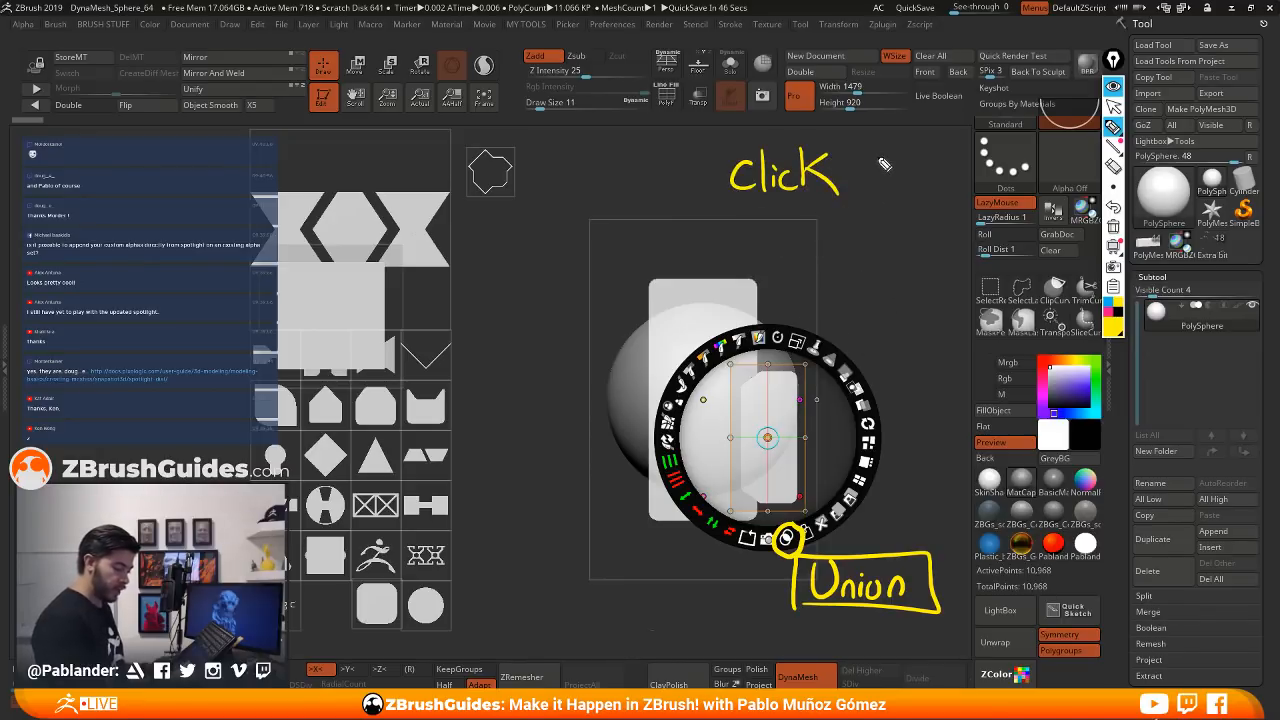
mouse_move(892, 158)
left_mouse_down()
mouse_move(870, 182)
mouse_move(893, 160)
mouse_move(920, 186)
mouse_move(888, 172)
mouse_move(890, 190)
mouse_move(918, 172)
mouse_move(876, 162)
mouse_move(885, 192)
left_mouse_up()
- Write "Alt+Click" on the line below and draw a filled circle with a dotted circle cut out of it
mouse_move(731, 247)
left_mouse_down()
mouse_move(741, 215)
mouse_move(749, 246)
left_mouse_up()
left_click_drag(733, 237, 748, 234)
mouse_move(756, 213)
left_mouse_down()
mouse_move(757, 240)
mouse_move(774, 246)
left_mouse_up()
mouse_move(762, 227)
left_mouse_down()
mouse_move(783, 226)
mouse_move(793, 247)
left_mouse_up()
left_click_drag(782, 234, 864, 246)
mouse_move(874, 212)
left_mouse_down()
mouse_move(874, 246)
mouse_move(885, 246)
left_mouse_up()
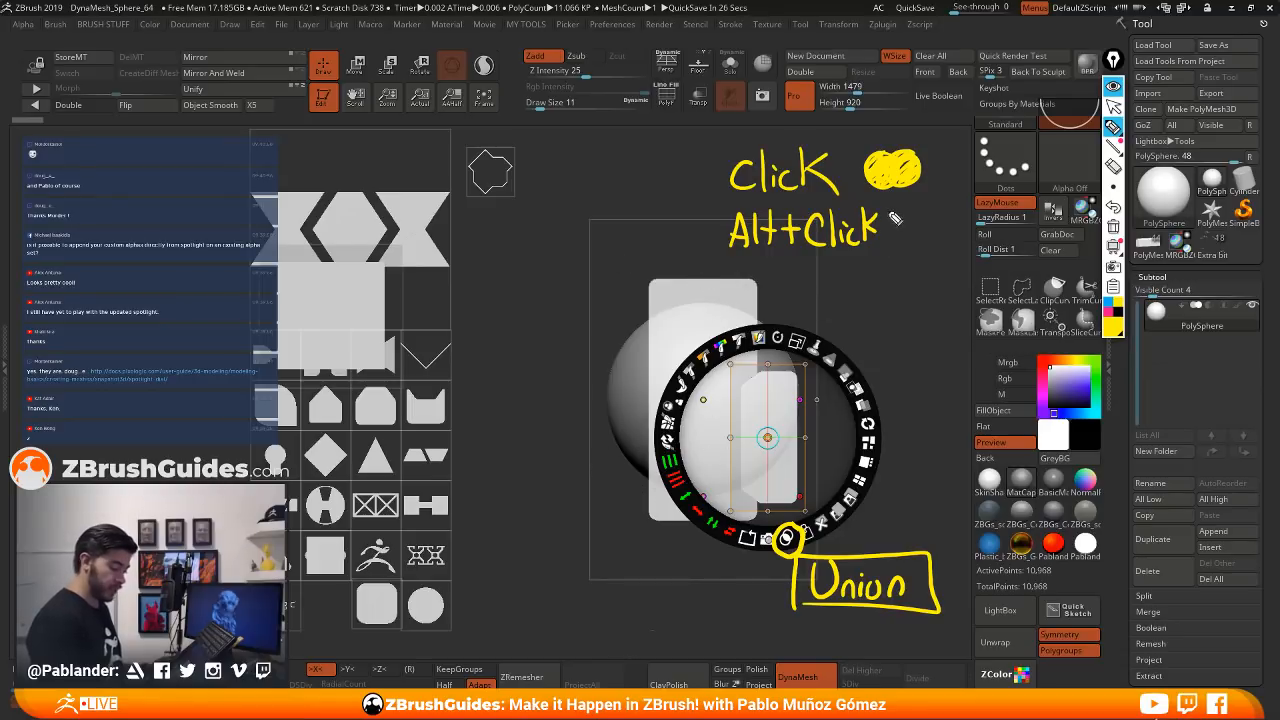
mouse_move(899, 220)
left_mouse_down()
mouse_move(916, 249)
mouse_move(932, 219)
mouse_move(906, 222)
mouse_move(918, 250)
mouse_move(962, 222)
mouse_move(960, 244)
mouse_move(935, 250)
mouse_move(952, 212)
left_mouse_up()
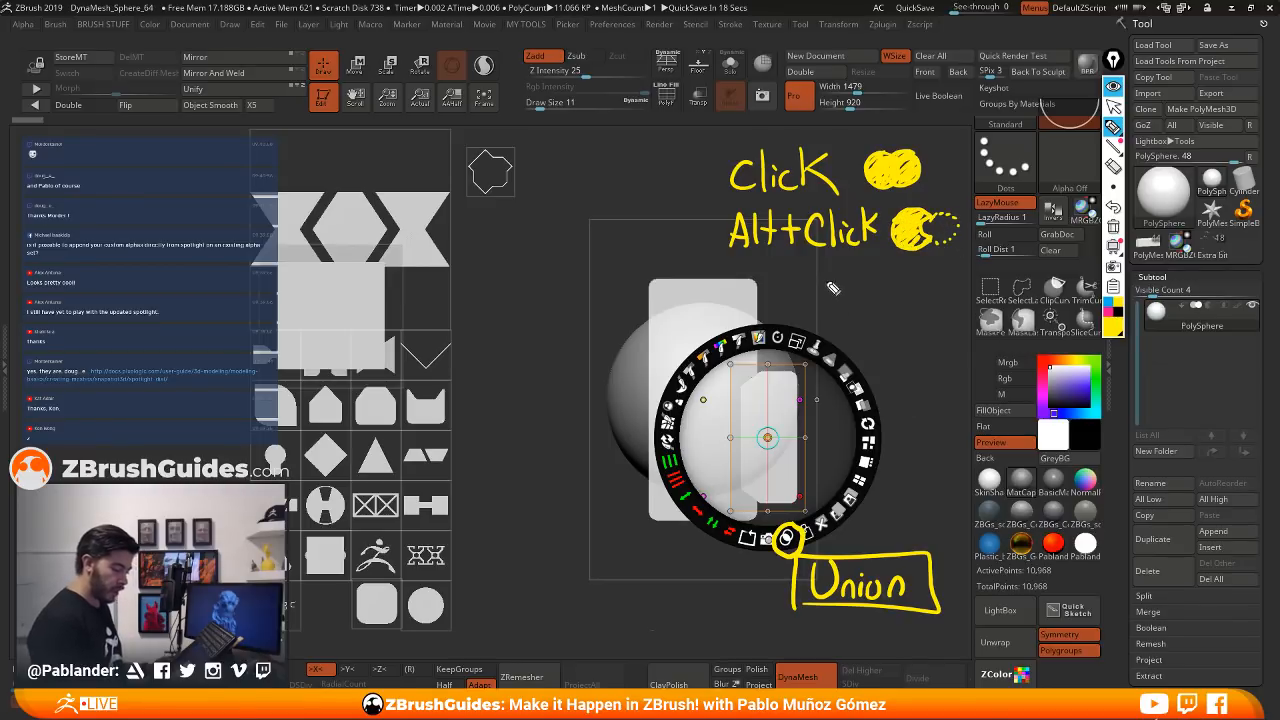
- Write "Shift+Alt+Click" with an intersection sketch and an arrow to the Union label, and hide the annotation overlay
mouse_move(690, 262)
left_mouse_down()
mouse_move(678, 294)
mouse_move(742, 292)
mouse_move(760, 268)
left_mouse_up()
left_click(727, 267)
mouse_move(768, 260)
left_mouse_down()
mouse_move(770, 294)
mouse_move(790, 274)
left_mouse_up()
mouse_move(782, 262)
left_mouse_down()
mouse_move(782, 292)
mouse_move(806, 254)
left_mouse_up()
left_click_drag(812, 252, 824, 290)
left_click_drag(814, 272, 842, 286)
left_click_drag(834, 276, 876, 286)
mouse_move(884, 273)
left_mouse_down()
mouse_move(884, 286)
mouse_move(912, 288)
left_mouse_up()
mouse_move(928, 266)
left_mouse_down()
mouse_move(922, 290)
mouse_move(944, 290)
mouse_move(946, 264)
mouse_move(950, 296)
mouse_move(966, 260)
mouse_move(970, 288)
mouse_move(948, 298)
mouse_move(932, 278)
mouse_move(940, 332)
mouse_move(910, 546)
mouse_move(938, 532)
left_mouse_up()
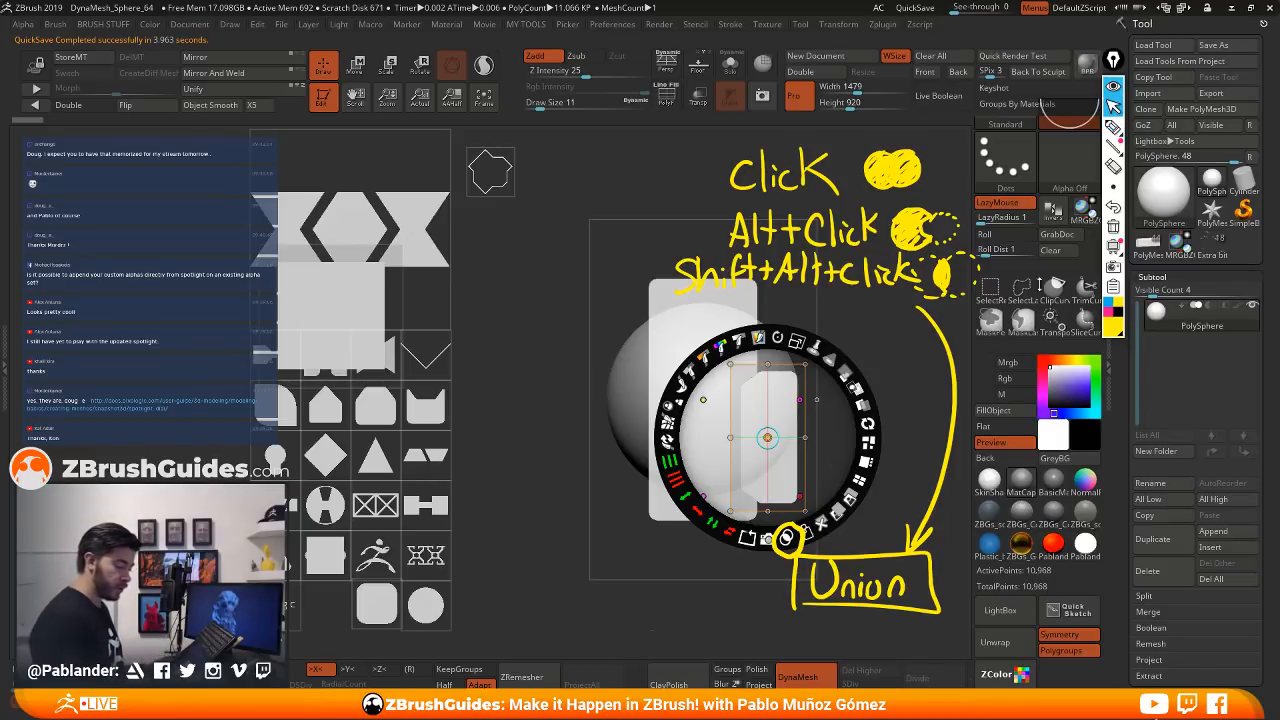
left_click(1113, 87)
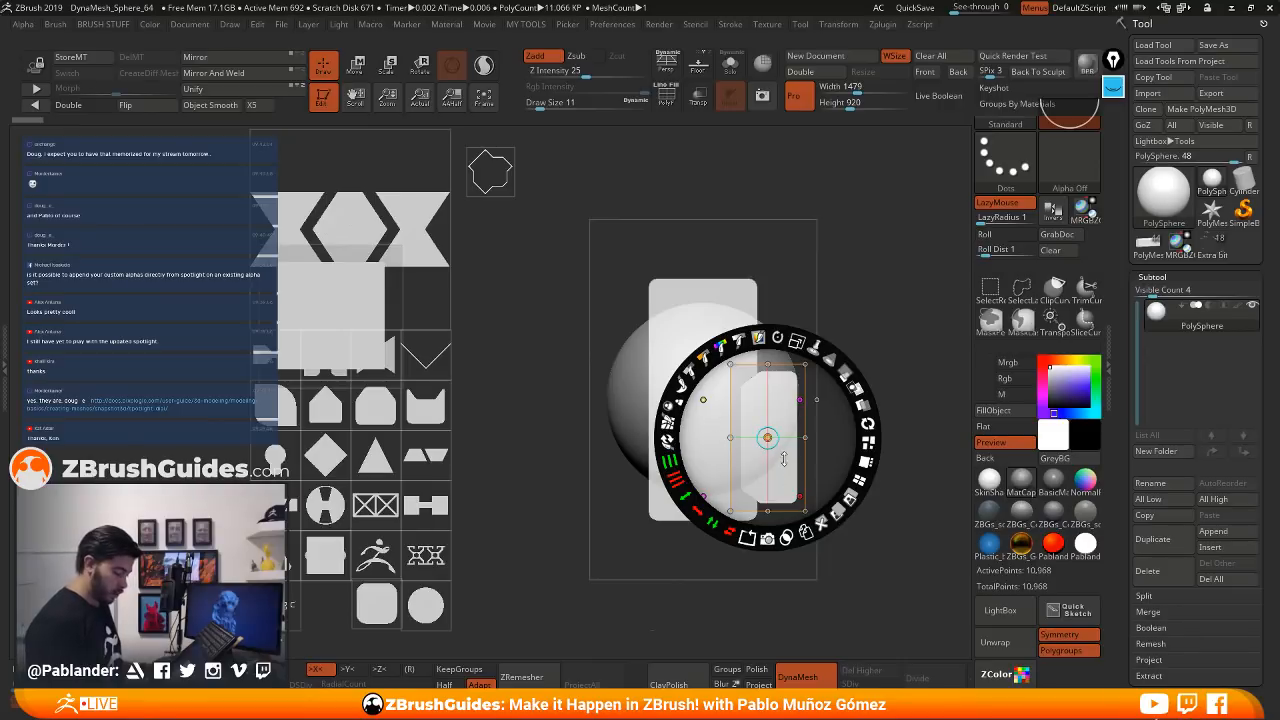
- Subtract the chamfered shape from the tall rectangle, move it aside beside the grid, and snap the notched rectangle to the sphere's centre
left_click_drag(784, 458, 785, 467)
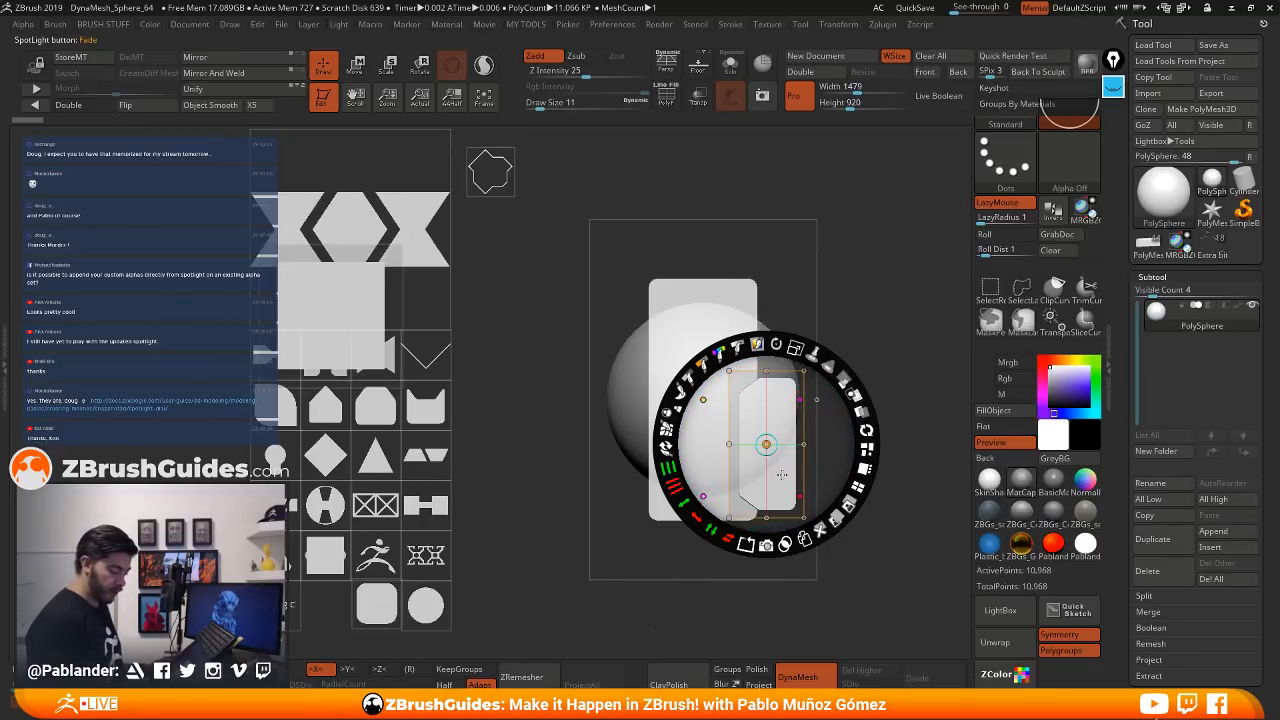
left_click_drag(782, 474, 500, 388)
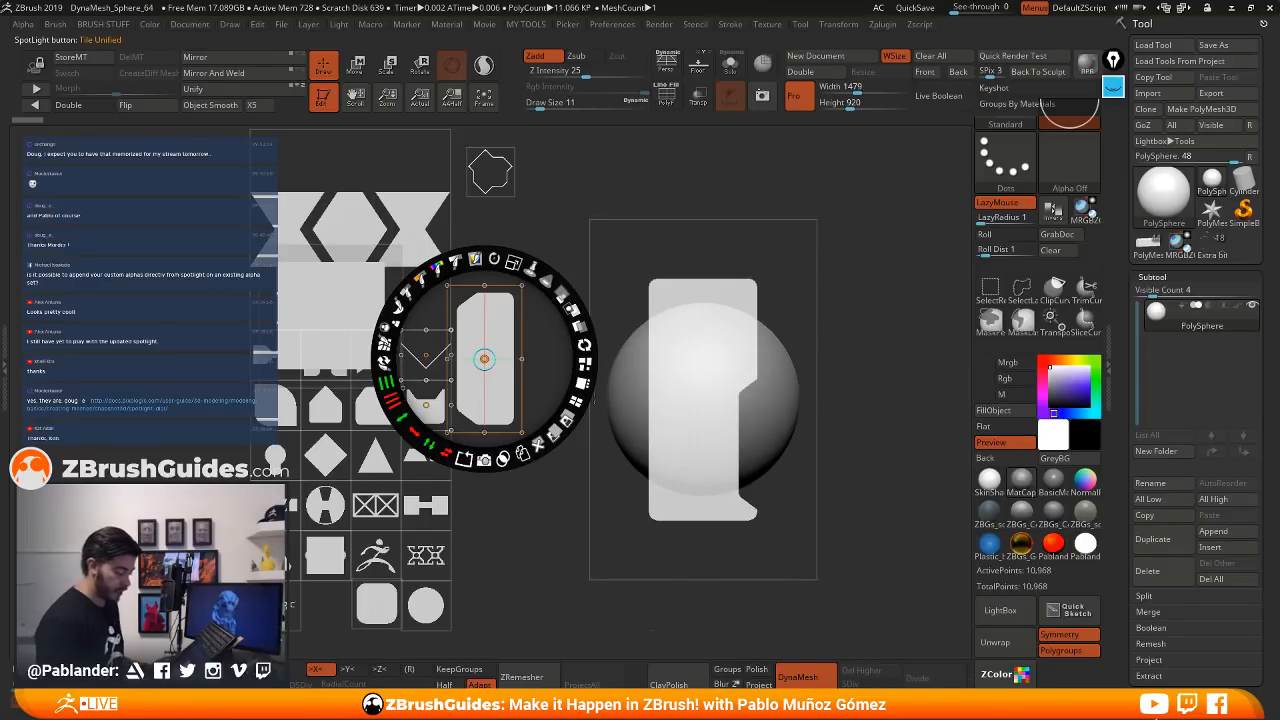
left_click(697, 395)
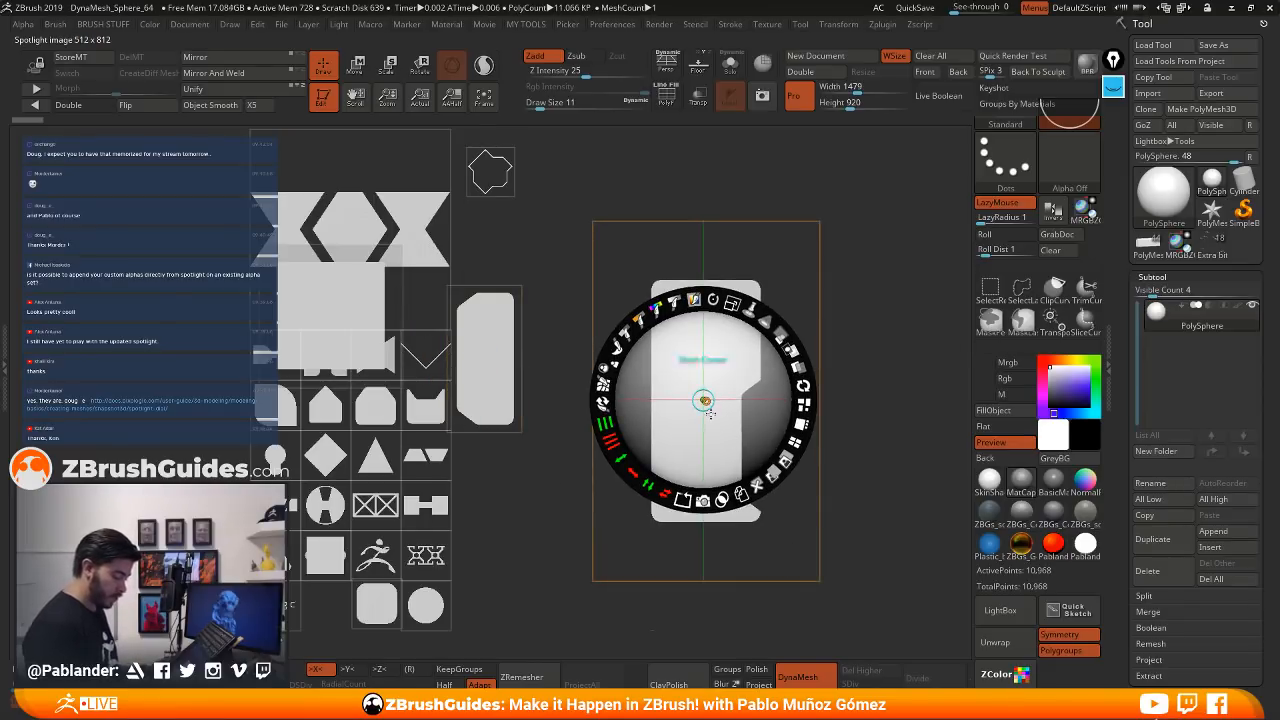
left_click_drag(710, 411, 726, 405)
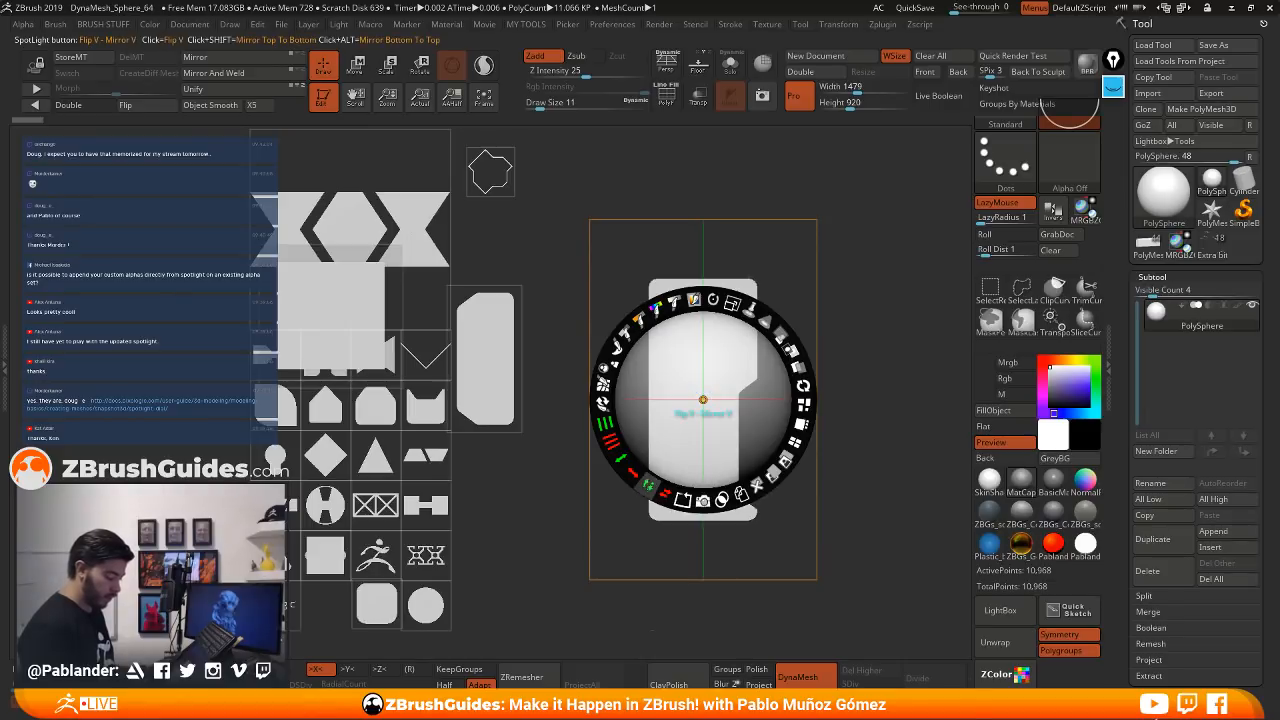
- Try Flip V and Flip H on the notched rectangle, and mirror its notched half from right to left with Mirror H
left_click(648, 486)
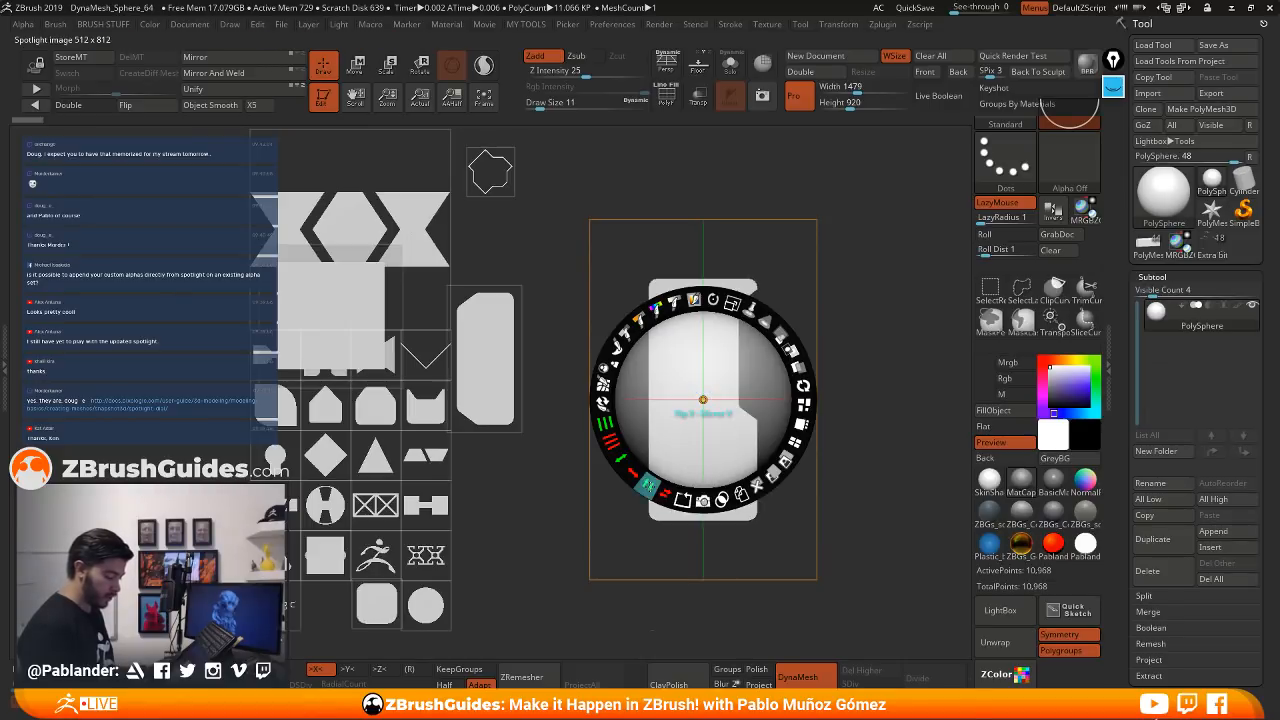
left_click(664, 492)
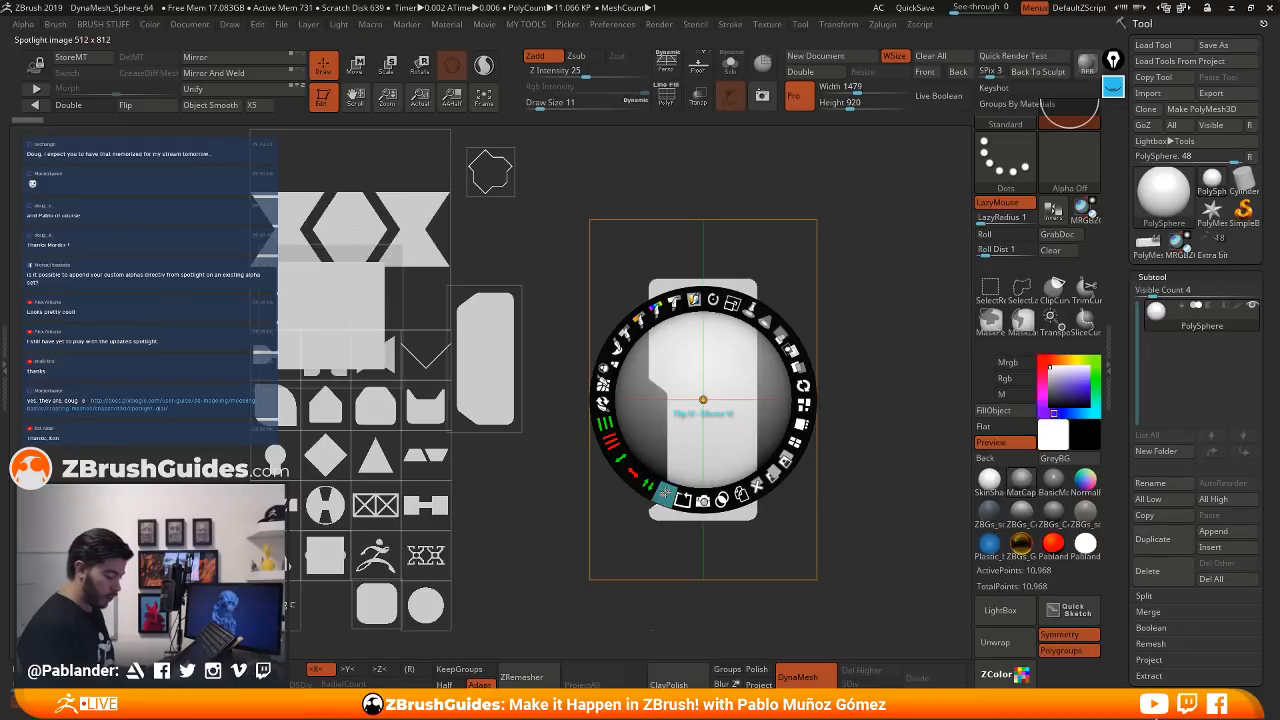
left_click(664, 492)
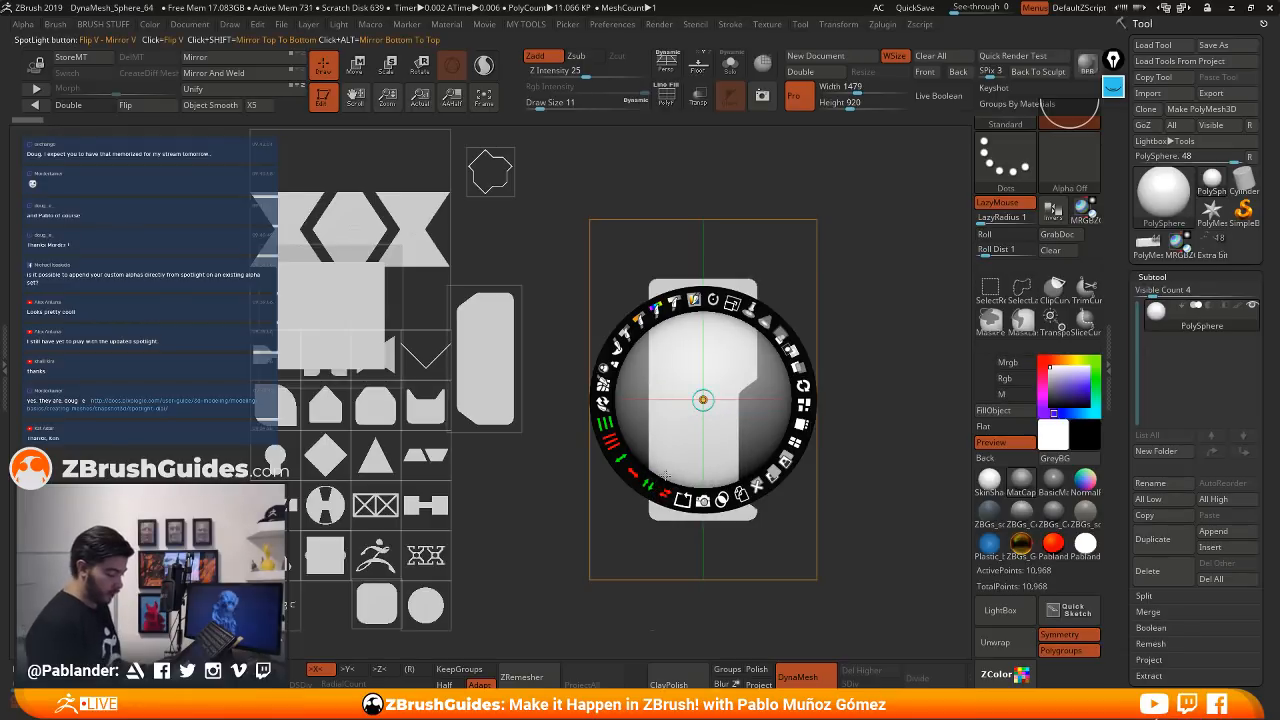
left_click(664, 493, "alt")
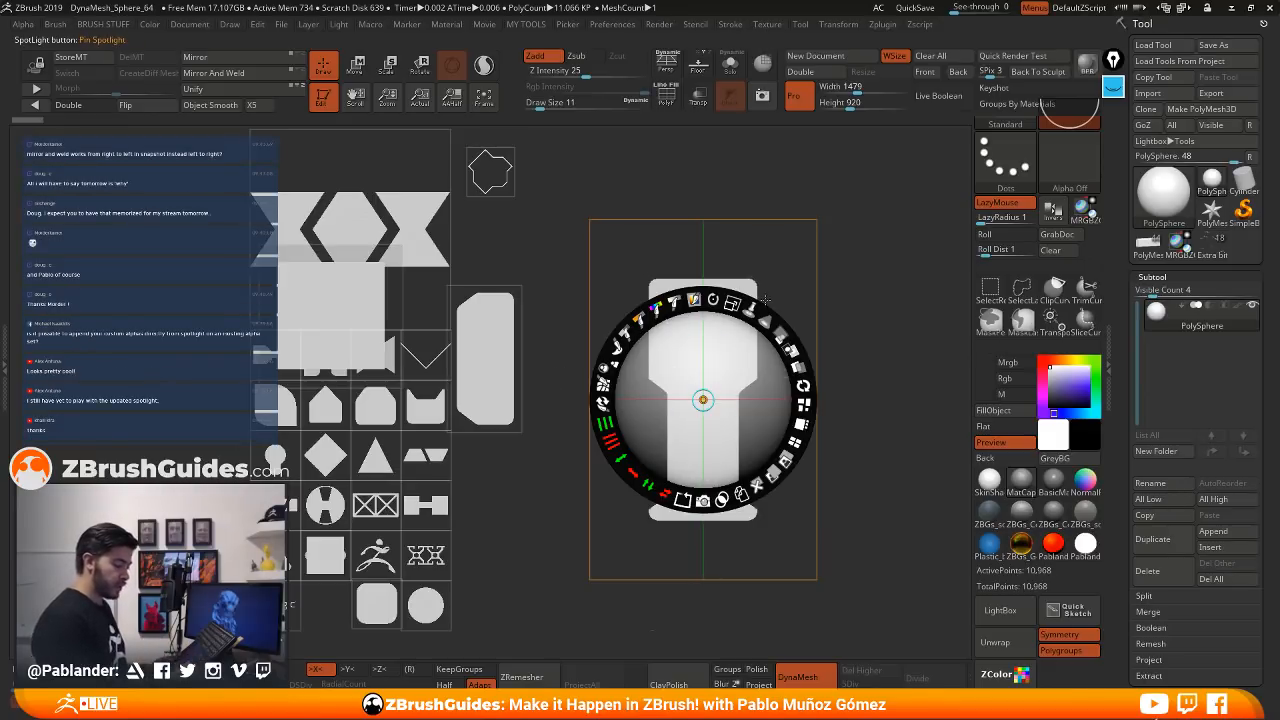
- Preview the available textures, selecting the panoramic Texture 01 and switching to the brick Texture 27
left_click(767, 24)
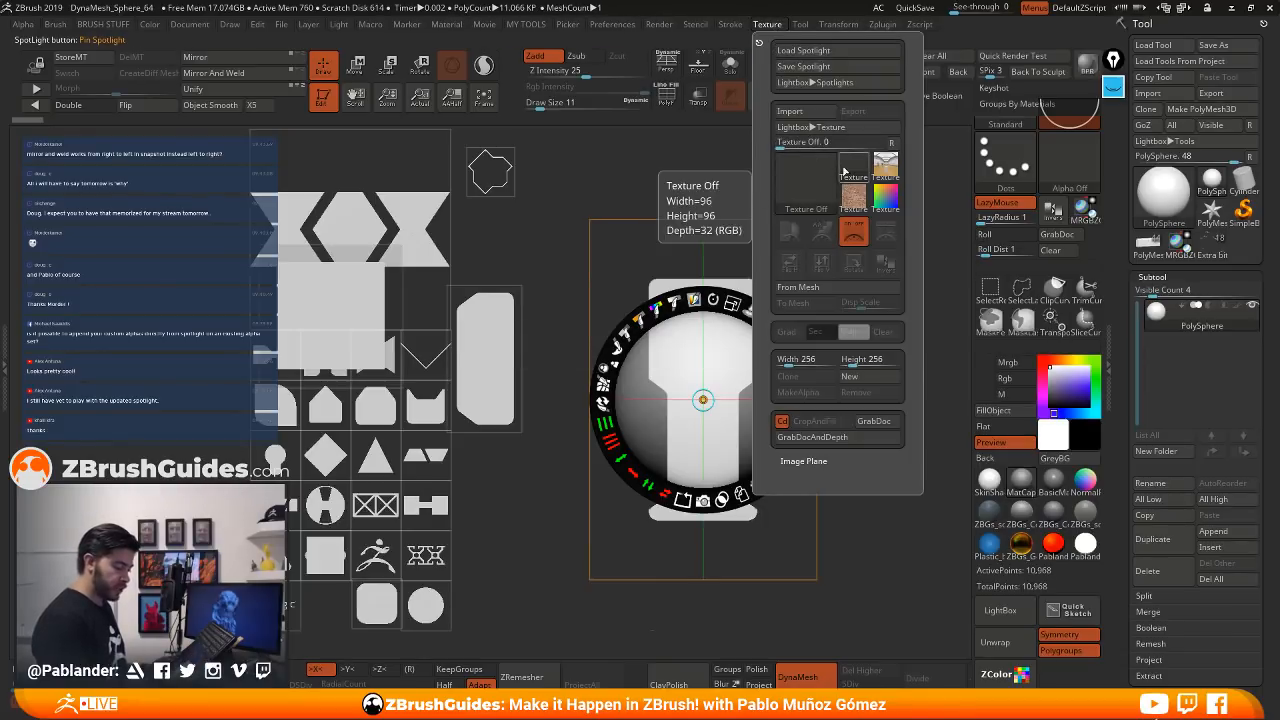
mouse_move(872, 204)
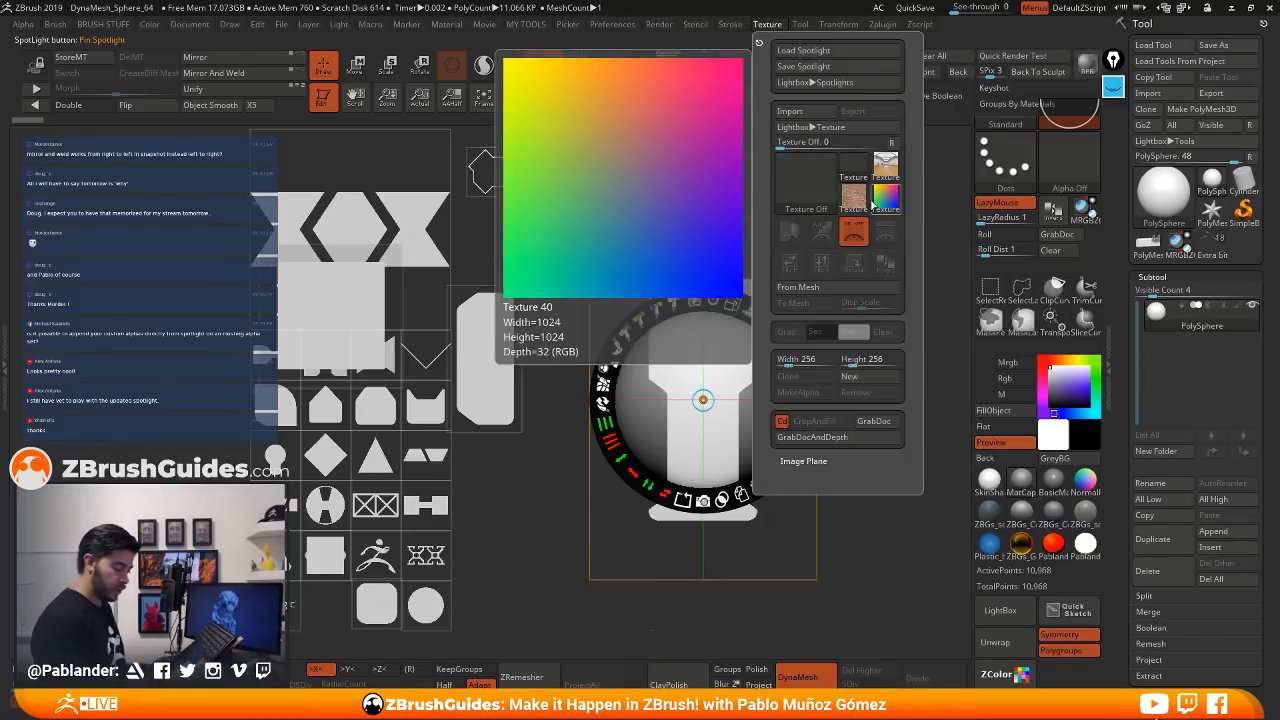
left_click(883, 165)
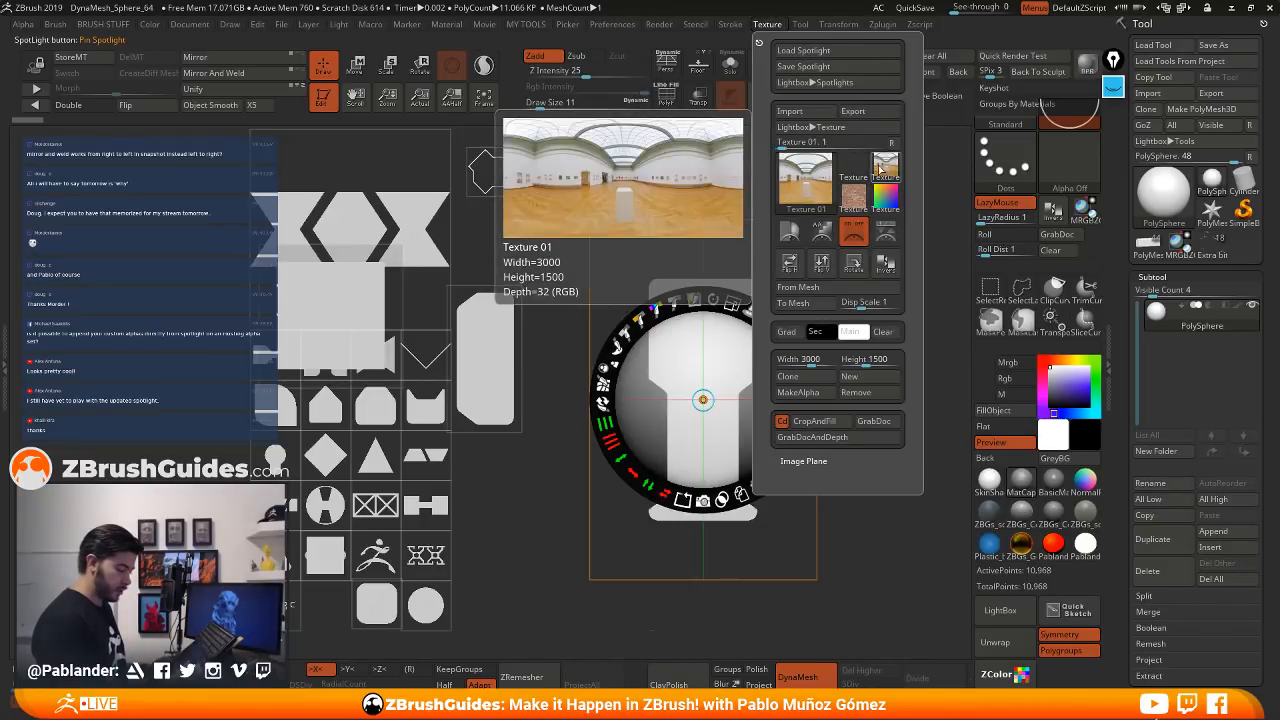
left_click(856, 200)
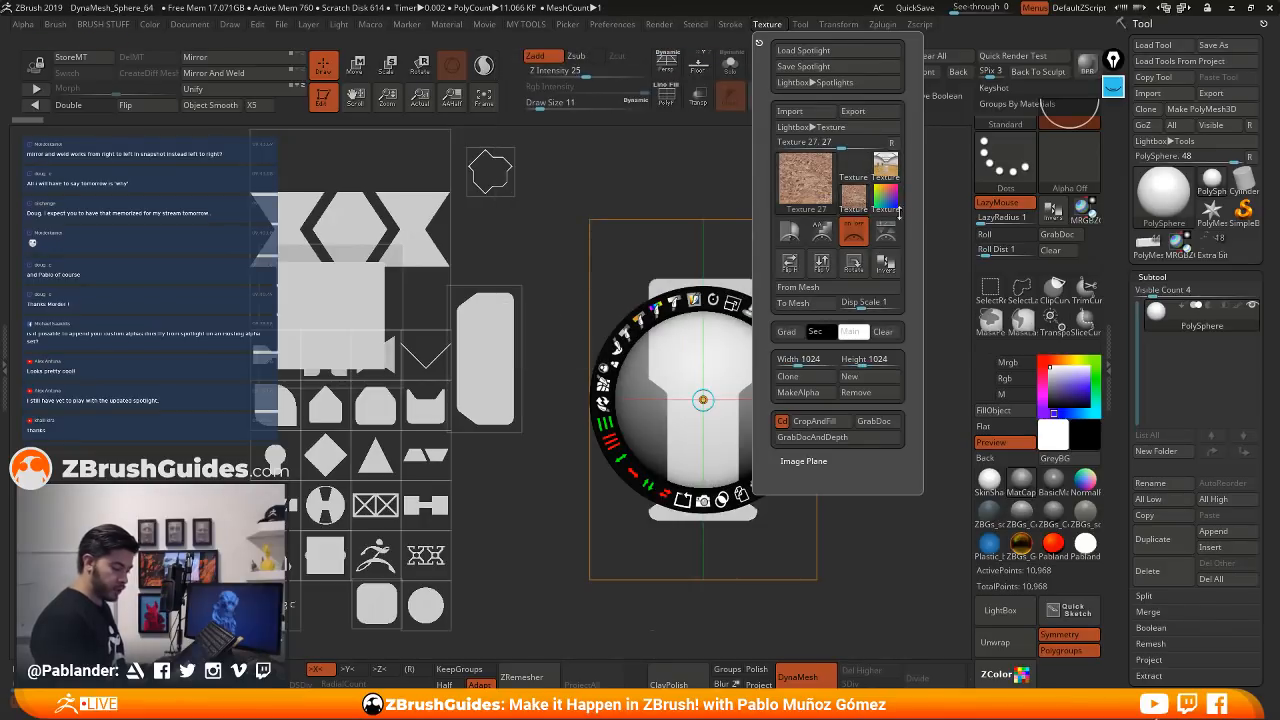
- Add Texture 27 to Spotlight, move the image towards the sphere, and delete it from Spotlight
mouse_move(808, 185)
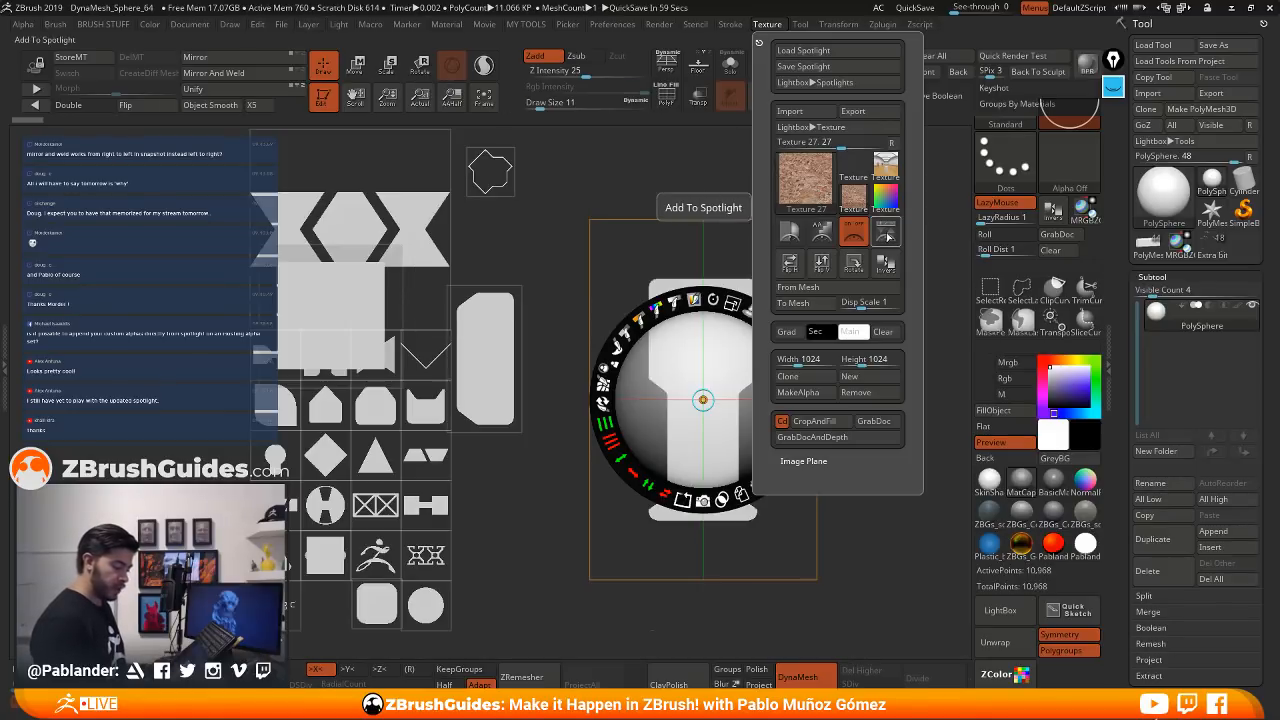
left_click(886, 237)
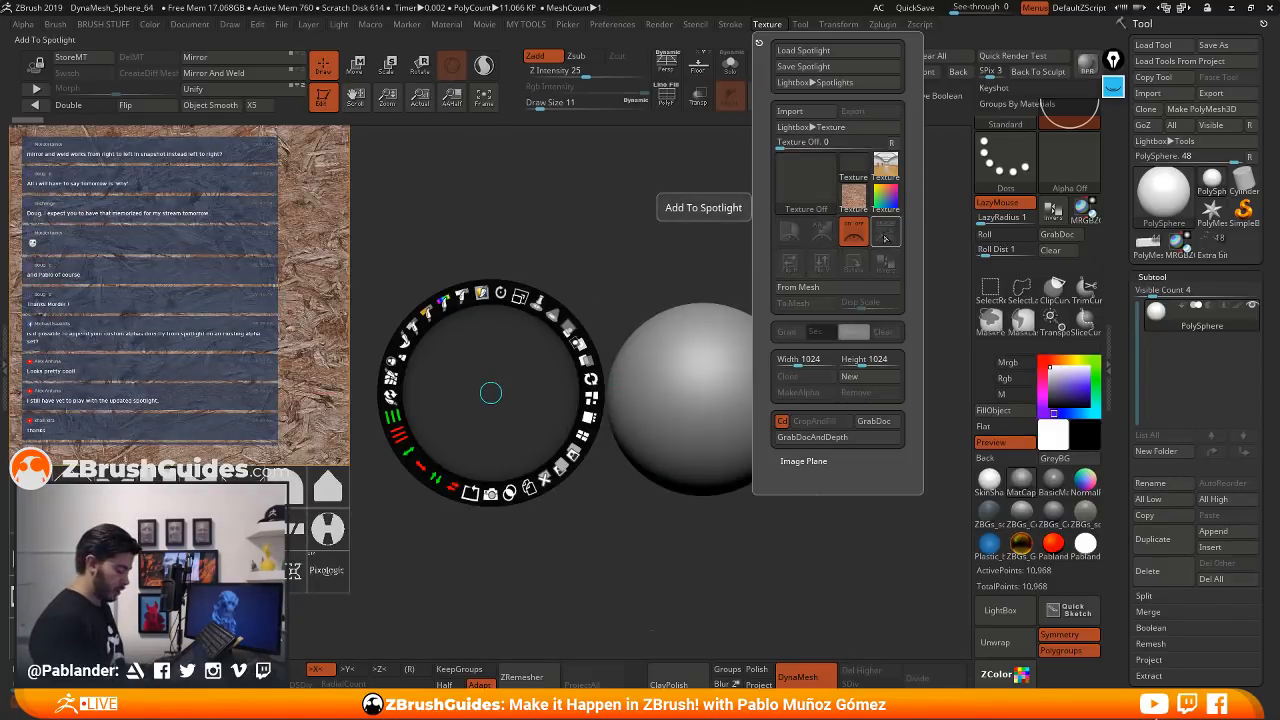
left_click_drag(490, 393, 378, 315)
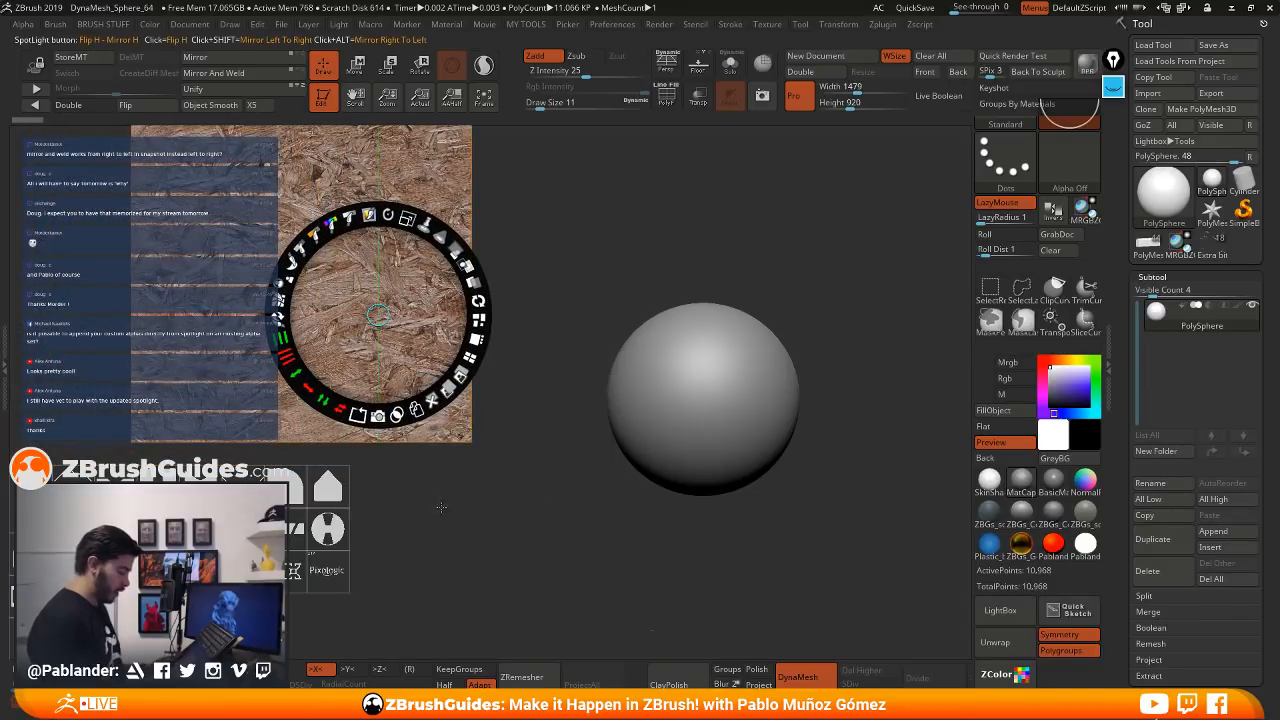
left_click_drag(420, 348, 510, 371)
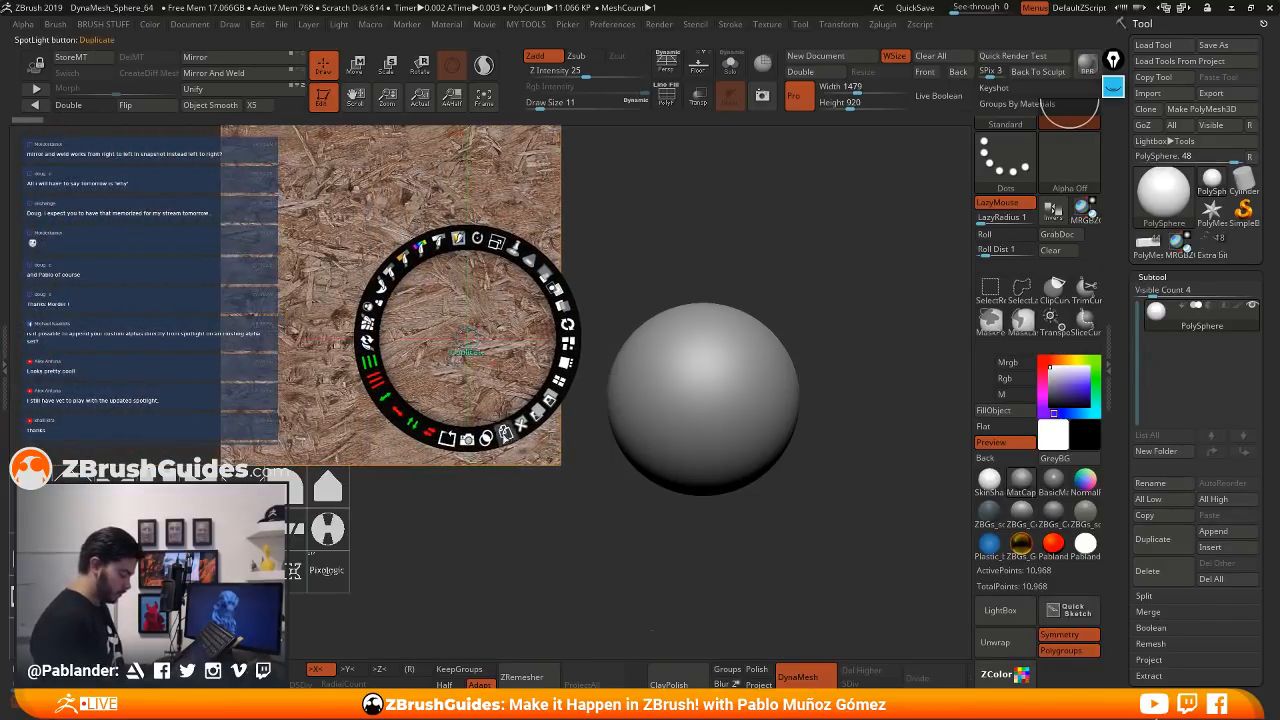
left_click(521, 424)
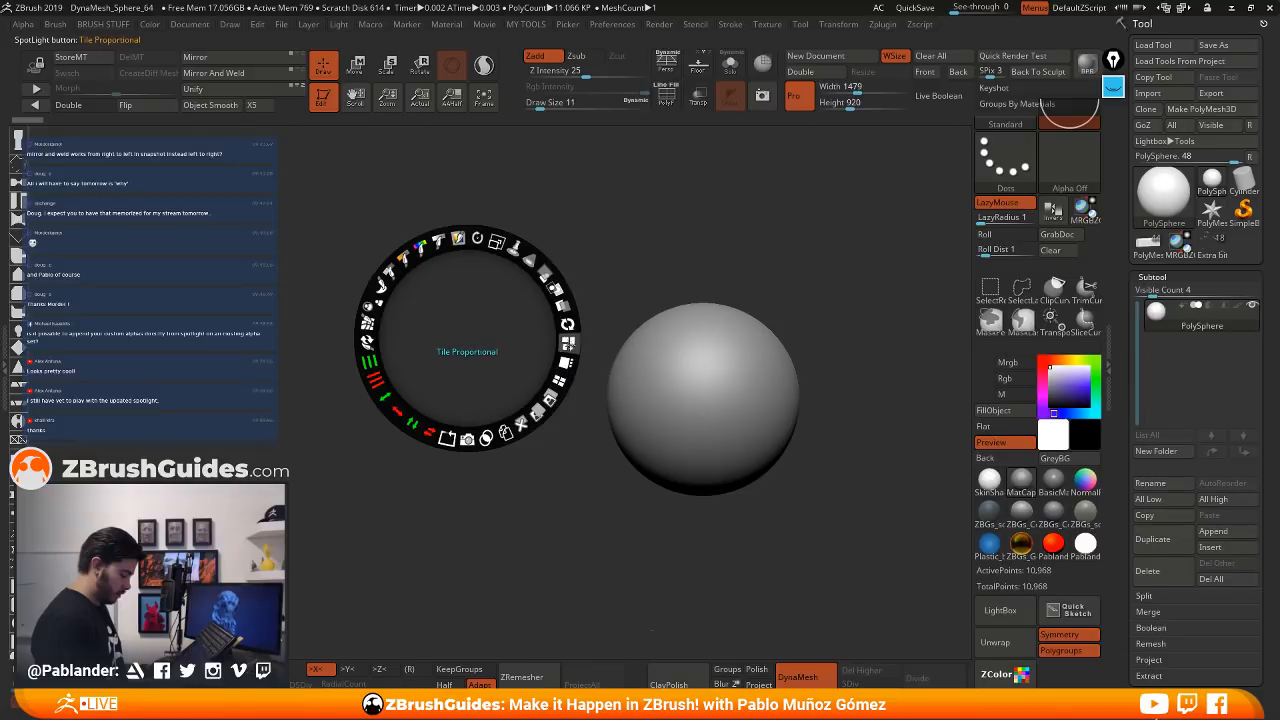
- Tile the Spotlight shapes proportionally into a narrow column, and place the notched rectangle enlarged over the sphere's centre
left_click_drag(470, 338, 601, 287)
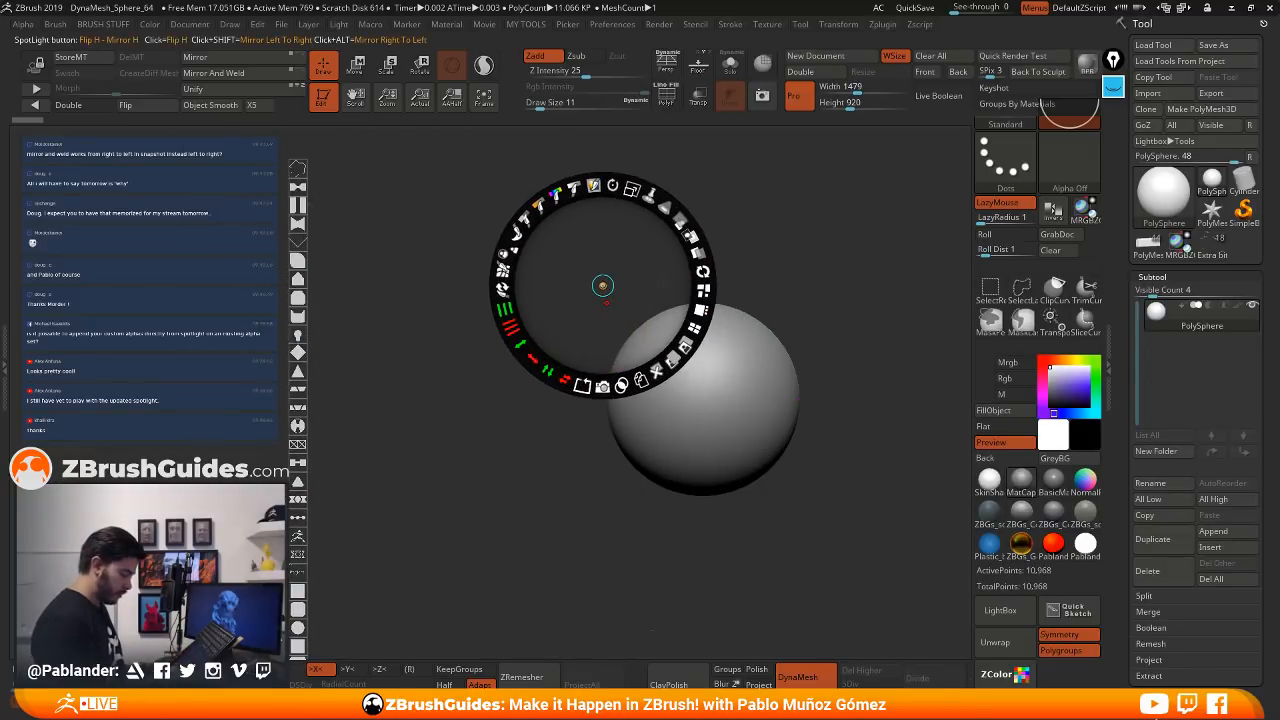
mouse_move(601, 290)
left_click_drag(632, 190, 704, 291)
left_click_drag(632, 190, 687, 247)
left_click_drag(603, 287, 735, 408)
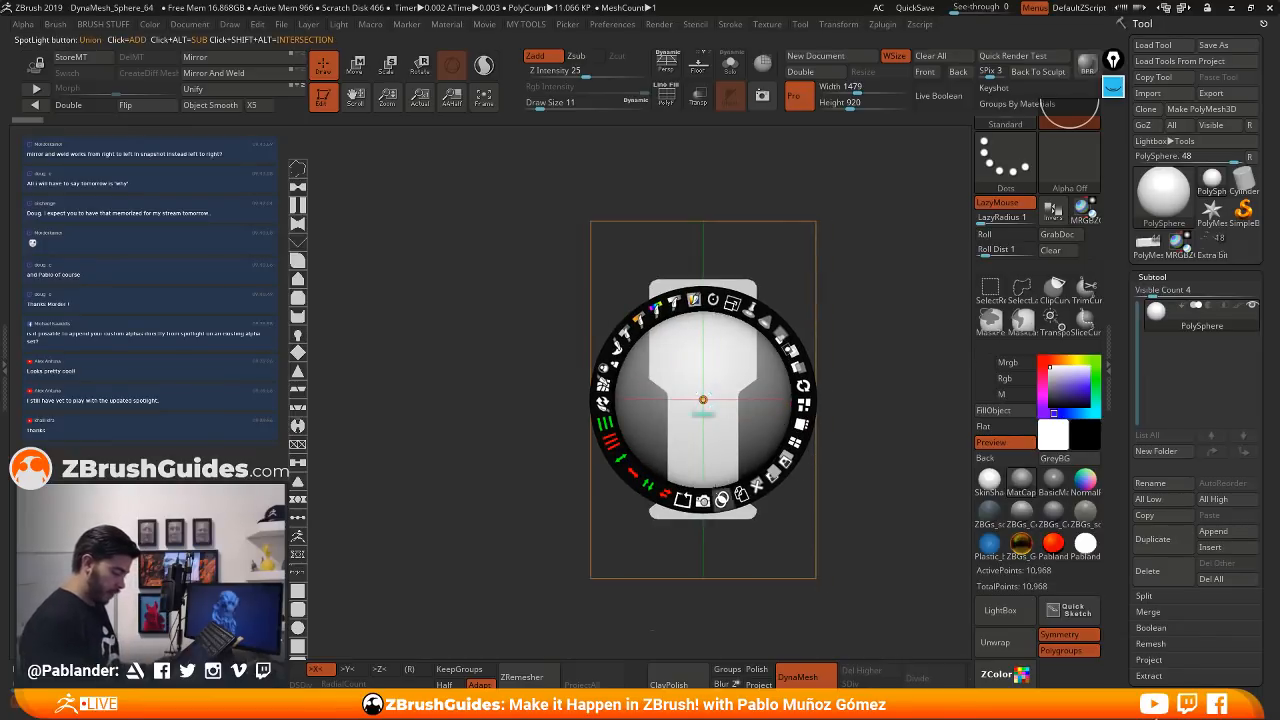
- Pull the circle shape out of the Spotlight column, enlarge it beside the sphere, and centre the dial on it
left_click(300, 627)
left_click_drag(345, 583, 605, 422)
left_click(490, 393)
left_click_drag(403, 460, 308, 545)
left_click_drag(521, 464, 506, 383)
left_click_drag(530, 294, 553, 474)
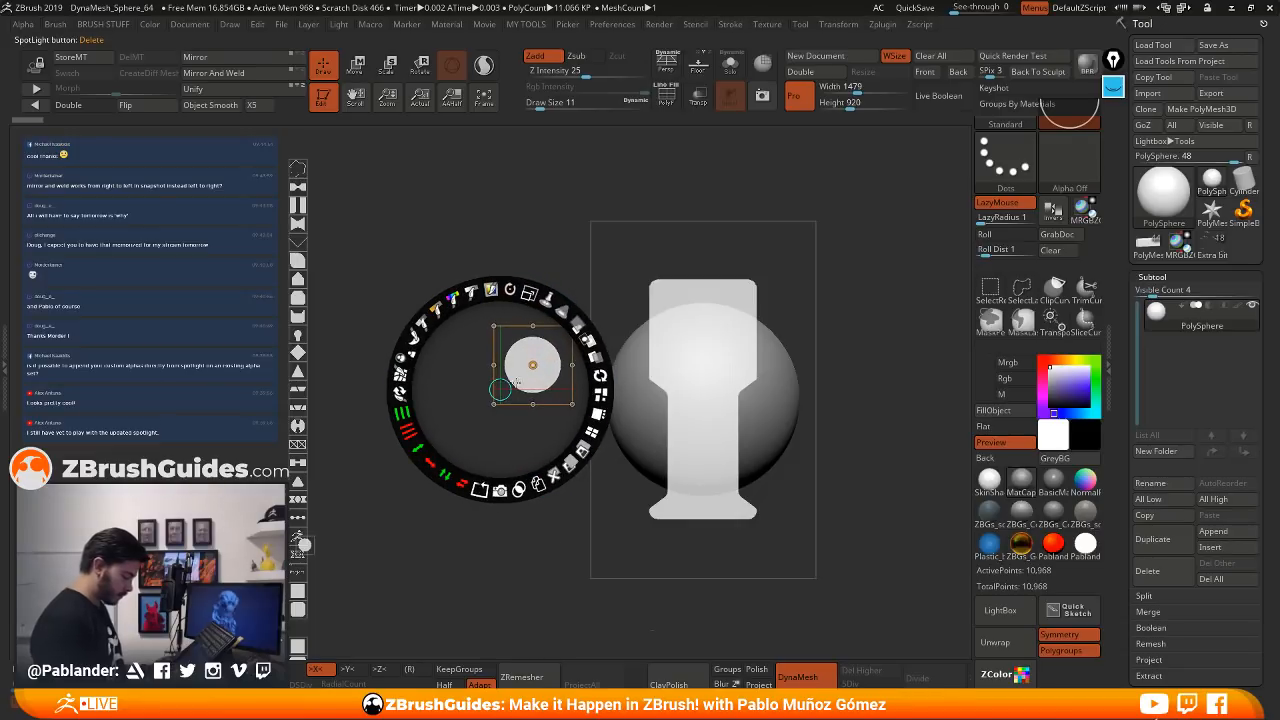
left_click_drag(514, 384, 528, 374)
mouse_move(514, 380)
left_mouse_down()
mouse_move(546, 355)
mouse_move(557, 385)
mouse_move(519, 357)
left_mouse_up()
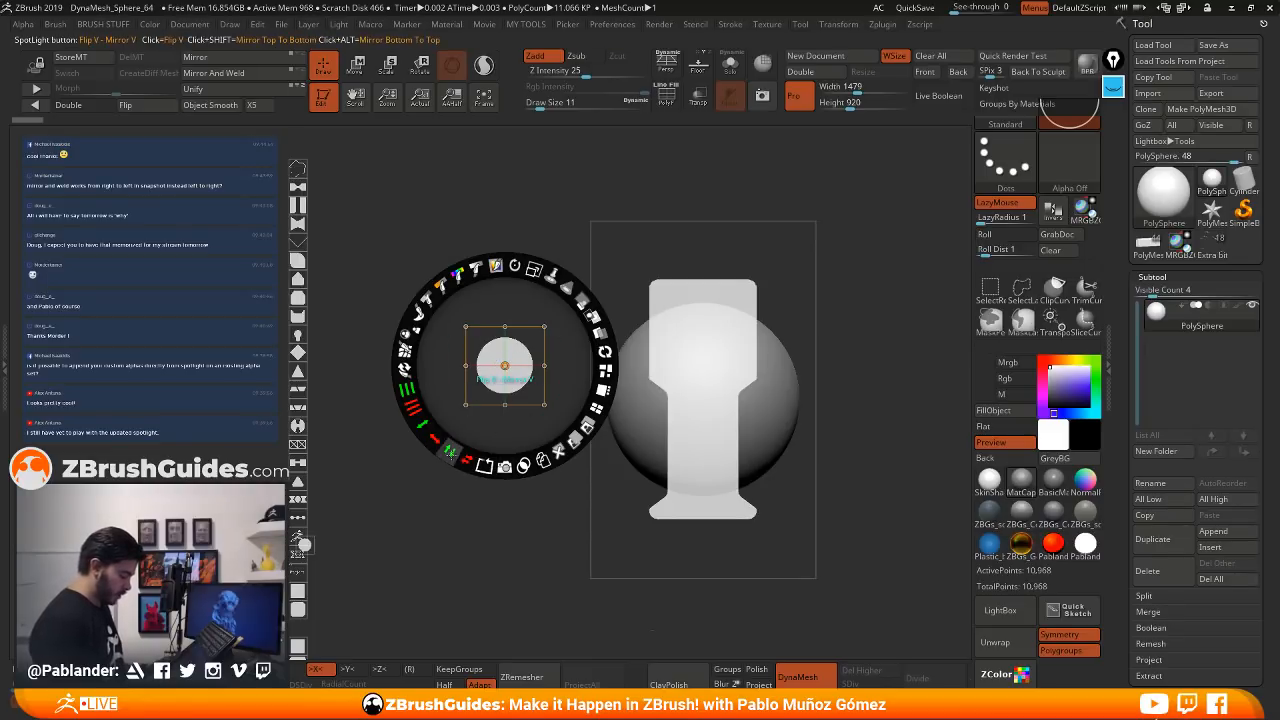
- Extend the circle horizontally into a pill, and position it centred over the notched rectangle's lower end
left_click_drag(436, 440, 365, 369)
left_click_drag(537, 346, 723, 505)
left_click_drag(732, 437, 703, 435)
left_click_drag(731, 522, 733, 392)
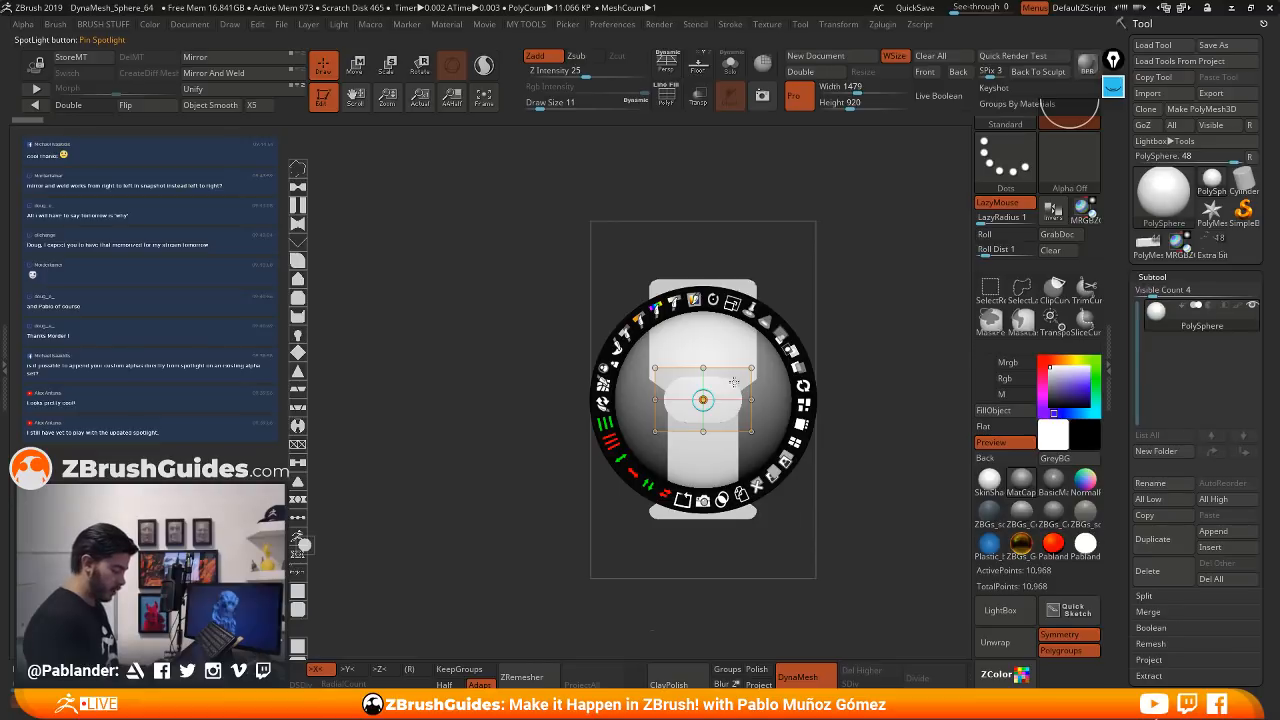
left_click_drag(733, 383, 763, 510)
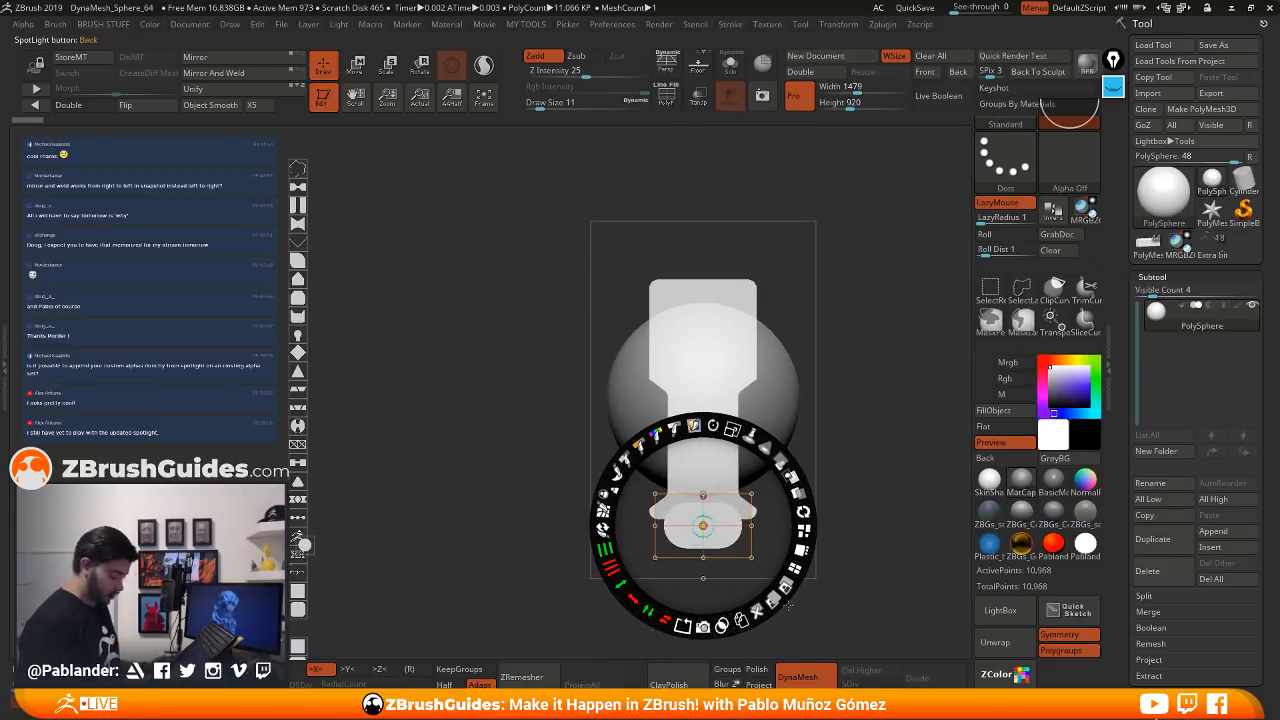
- Subtract the pill from the notched rectangle's foot, move the pill aside, and centre the dial on the notched shape
left_click_drag(703, 525, 352, 280)
left_click(855, 466)
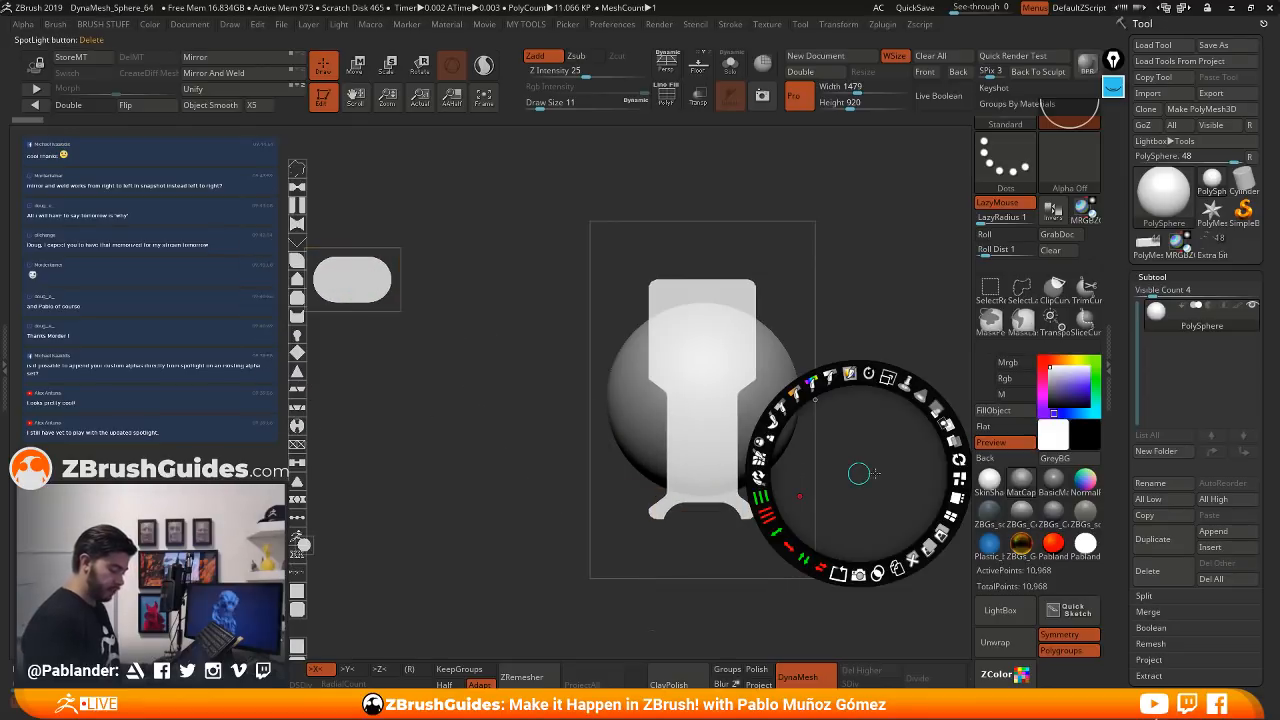
left_click_drag(857, 471, 717, 418)
left_click(690, 394)
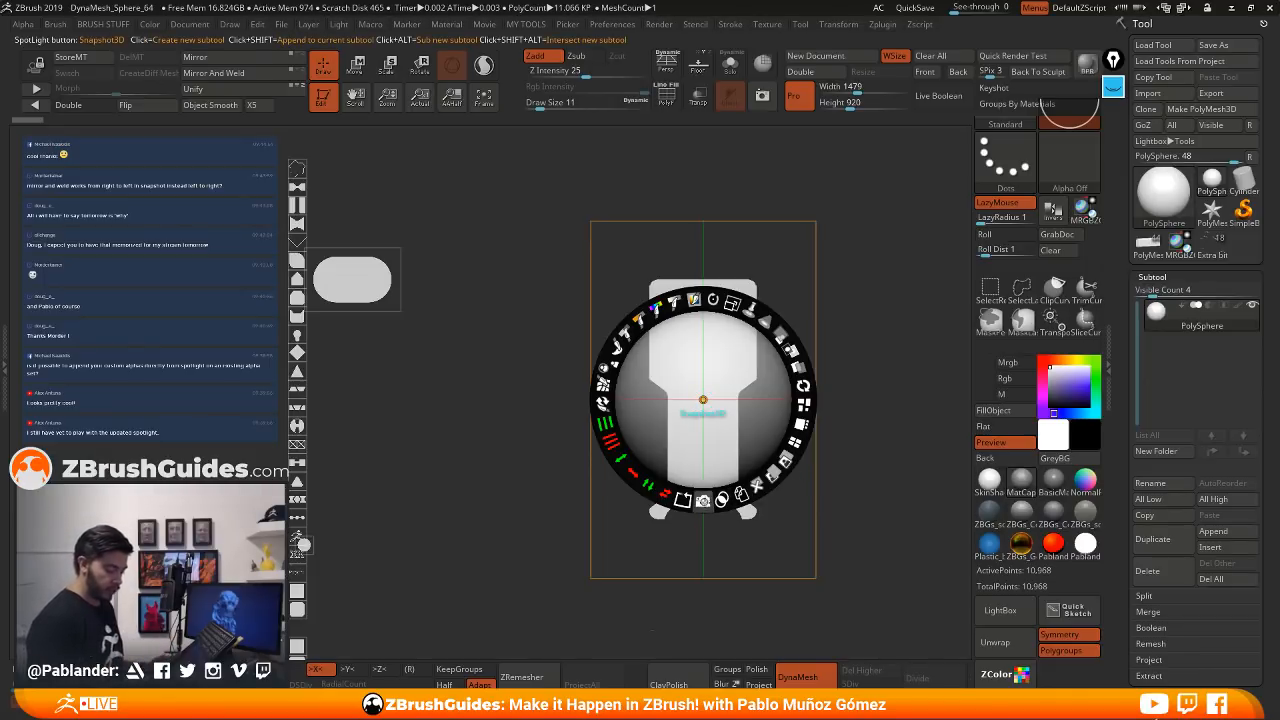
- Create a new subtool from the notched shape with Snapshot3D, enable Live Boolean, and hide Spotlight
left_click(703, 500)
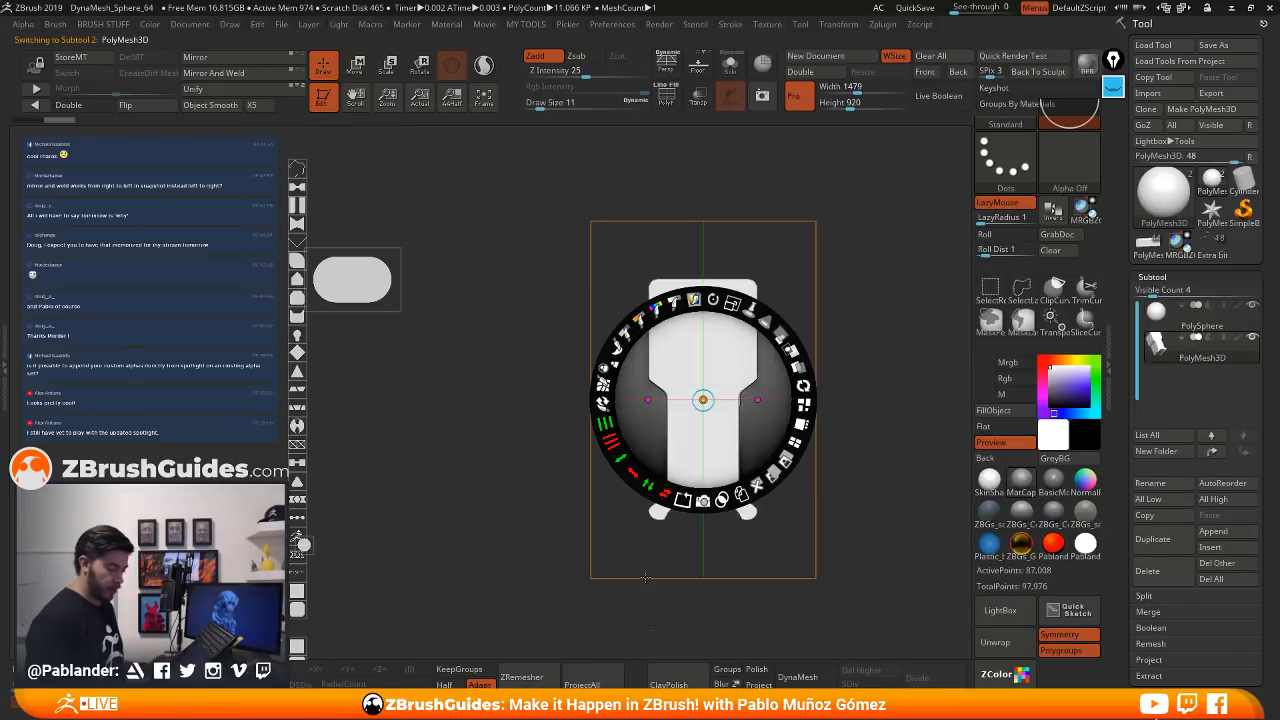
left_click(939, 96)
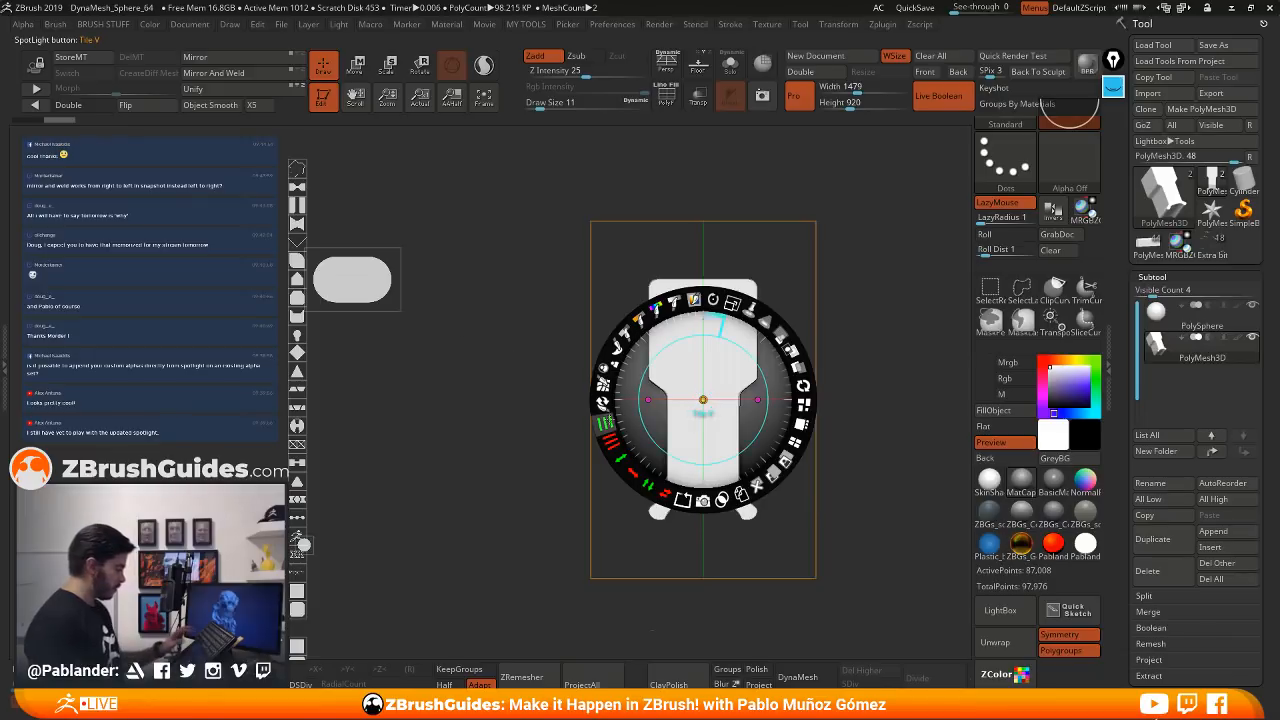
key("shift+z")
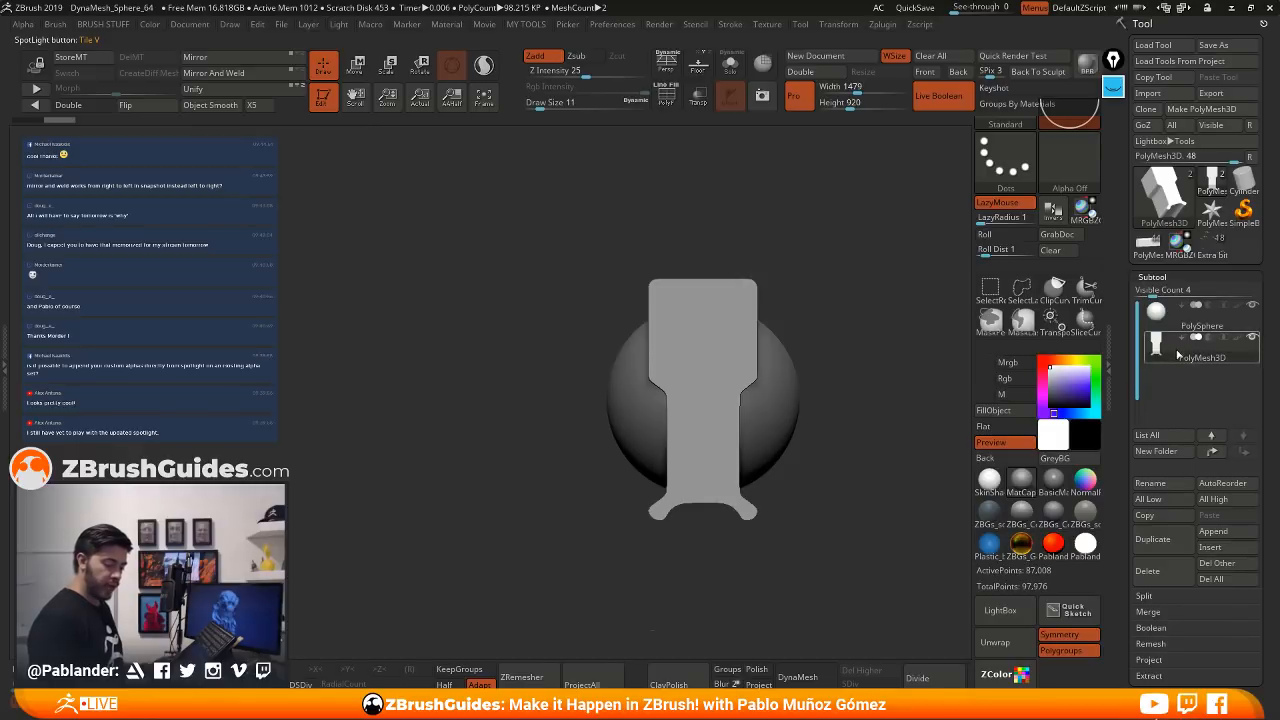
- Set the subtool visible count to 7, select the PolySphere, and examine the extruded shape from an angle
left_click_drag(1165, 291, 1210, 294)
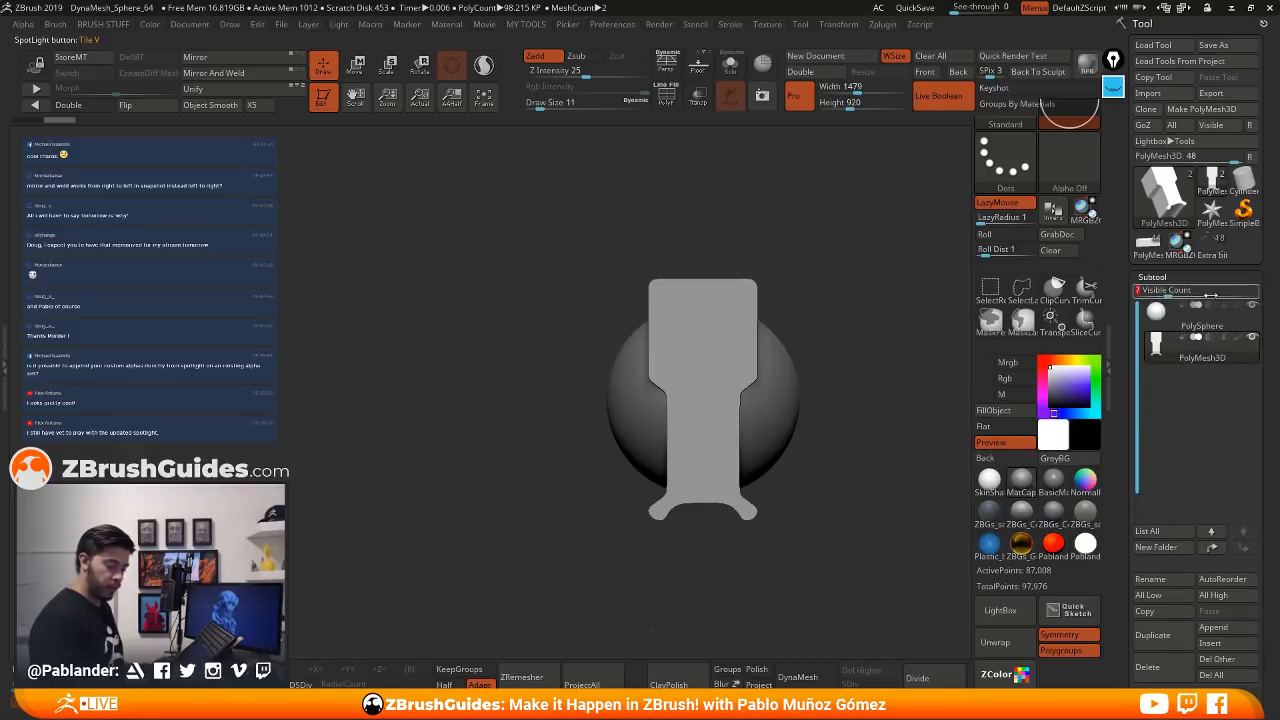
mouse_move(1232, 358)
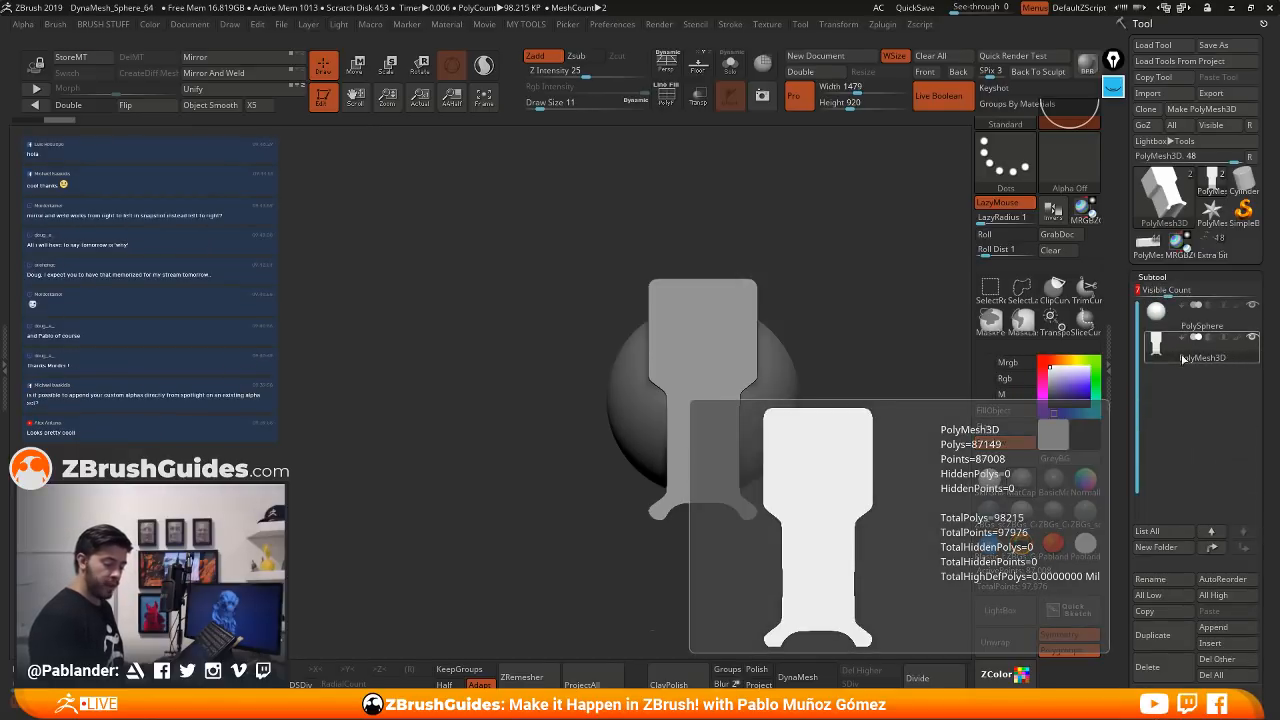
mouse_move(1278, 338)
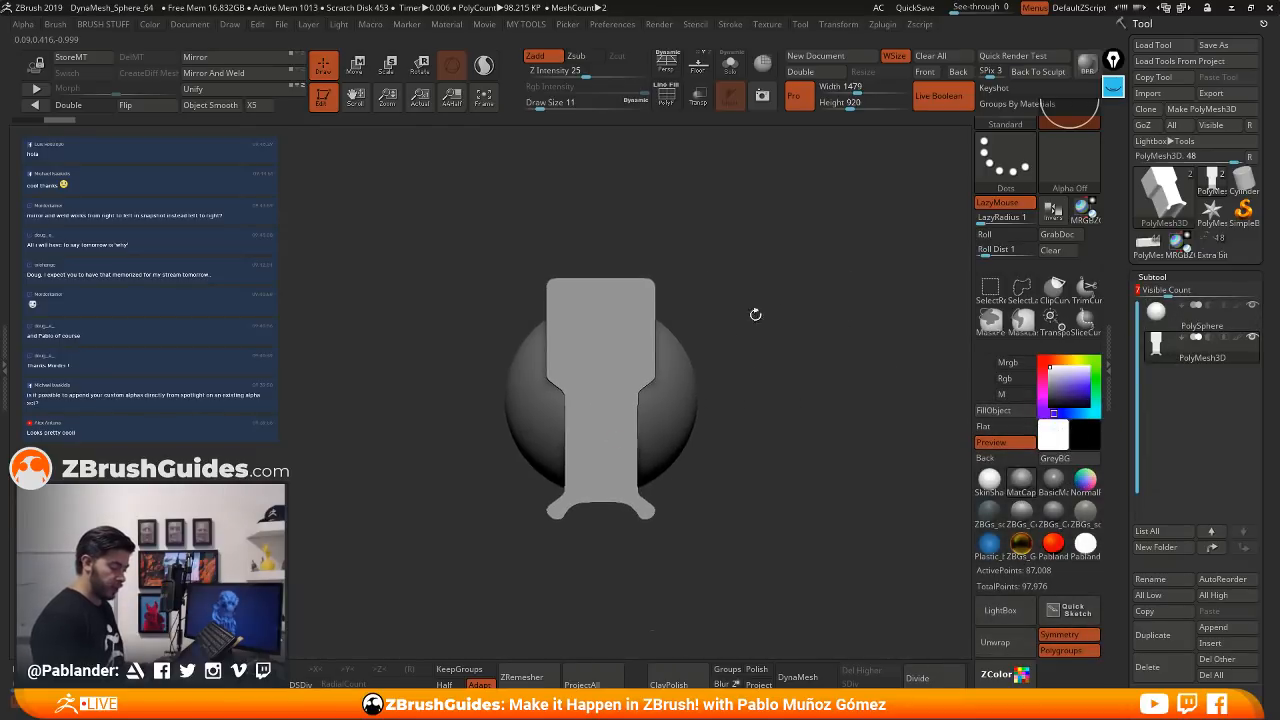
left_click_drag(754, 314, 820, 380)
left_click(1184, 326)
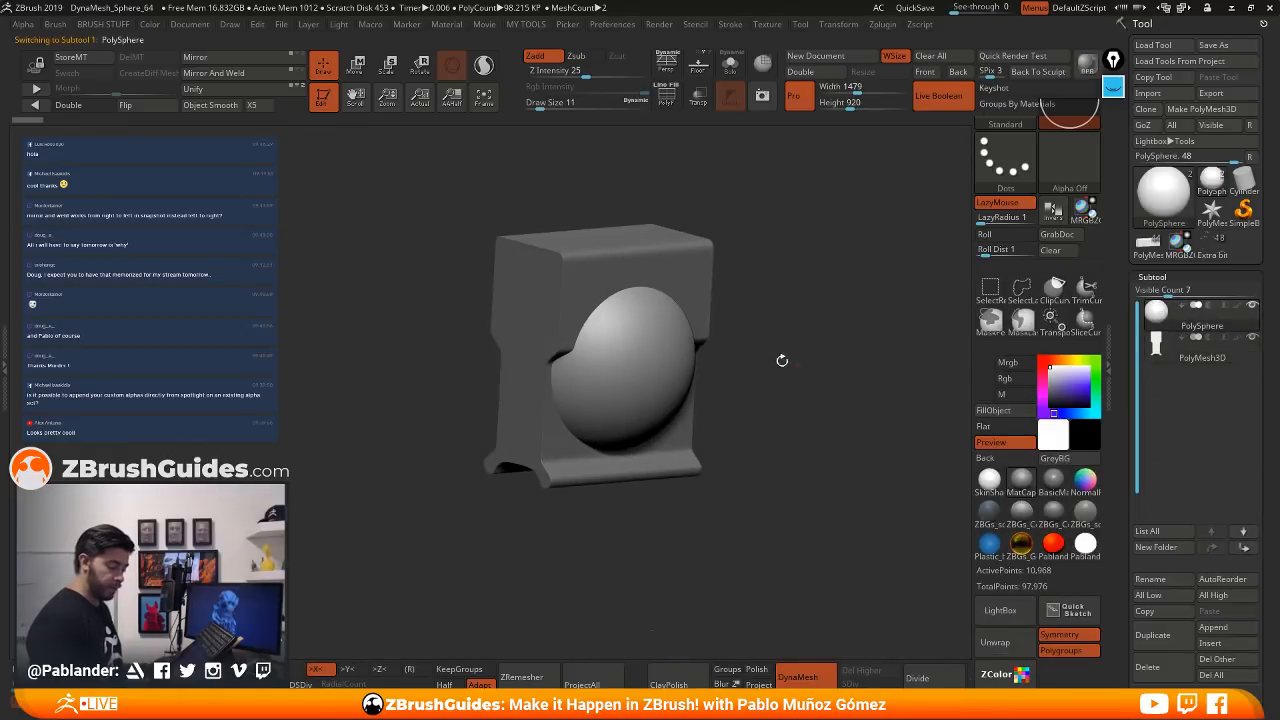
left_click_drag(780, 360, 830, 368)
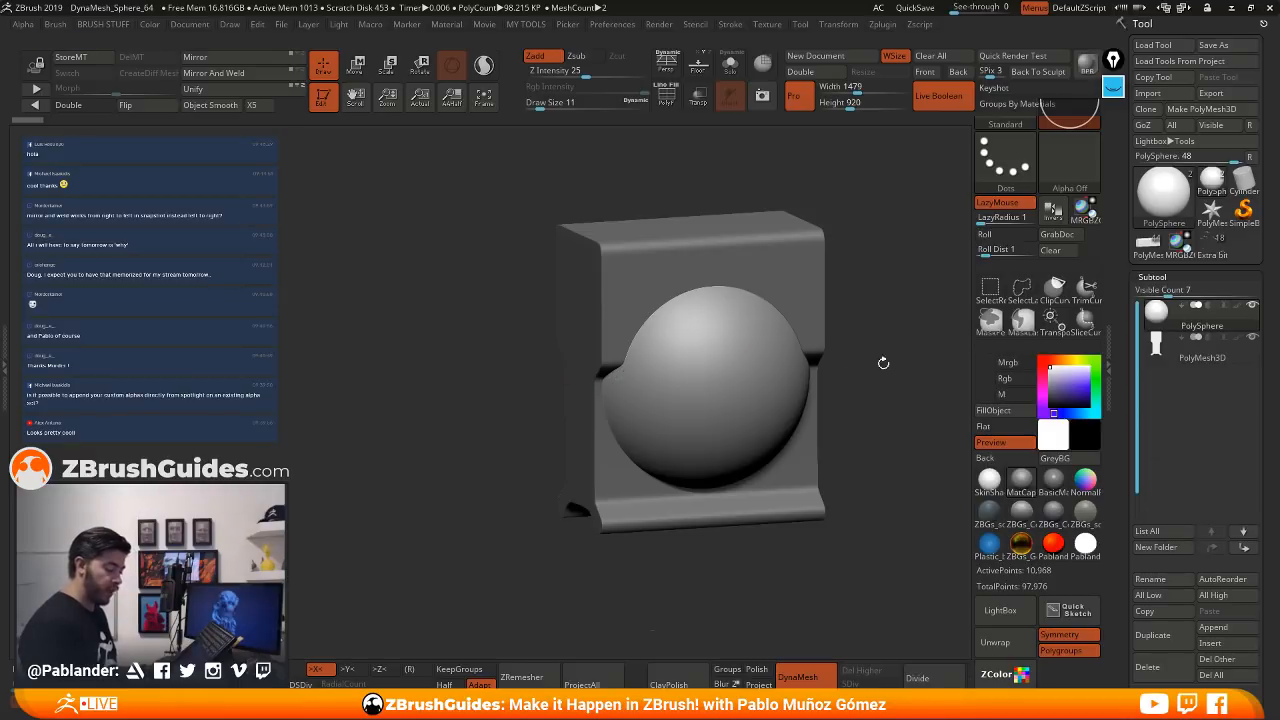
left_click_drag(880, 360, 913, 367, "shift")
- Duplicate the PolySphere, shrink the copy to about a third, and move it above the extruded shape
left_click_drag(817, 425, 862, 372, "alt")
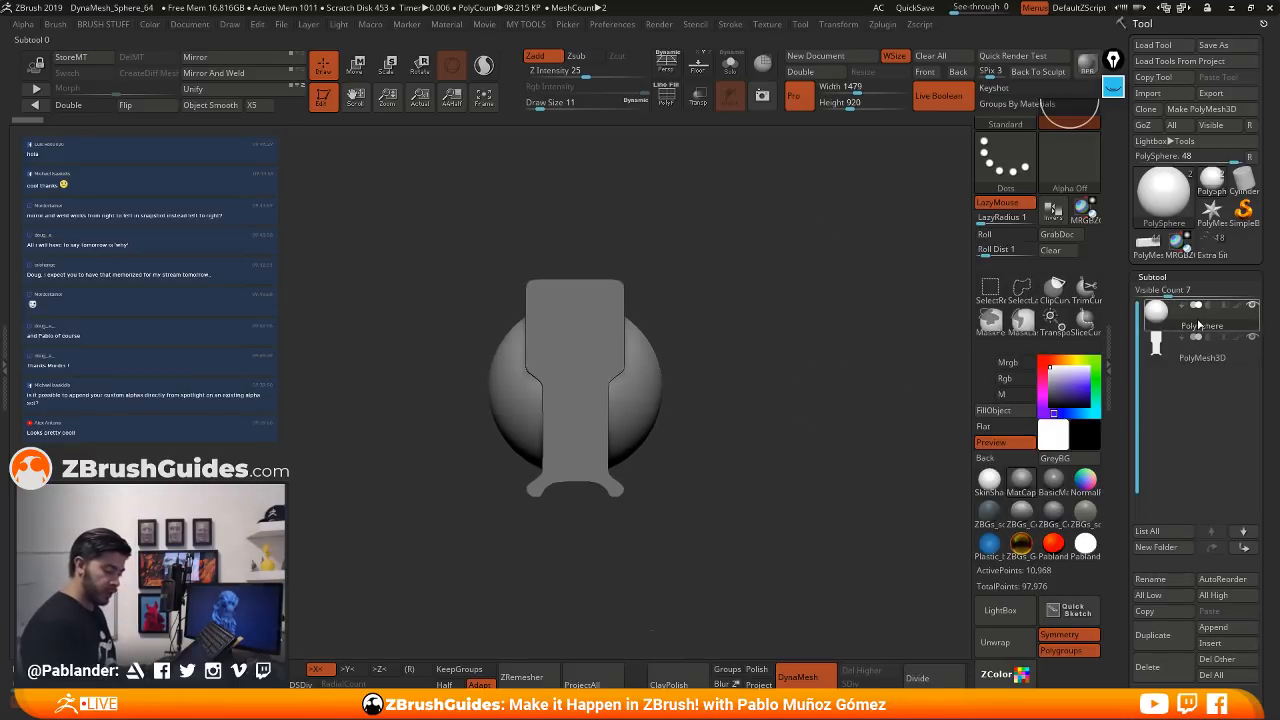
left_click(1176, 634)
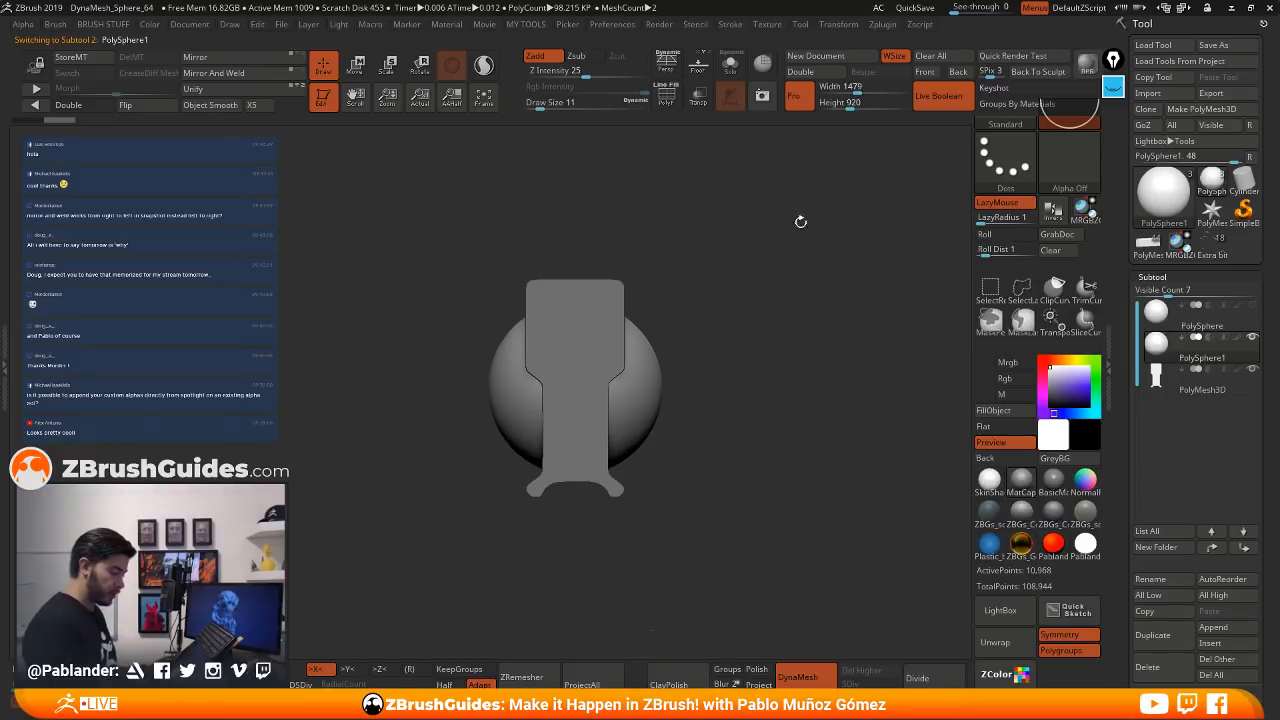
left_click(355, 65)
left_click_drag(574, 388, 556, 433)
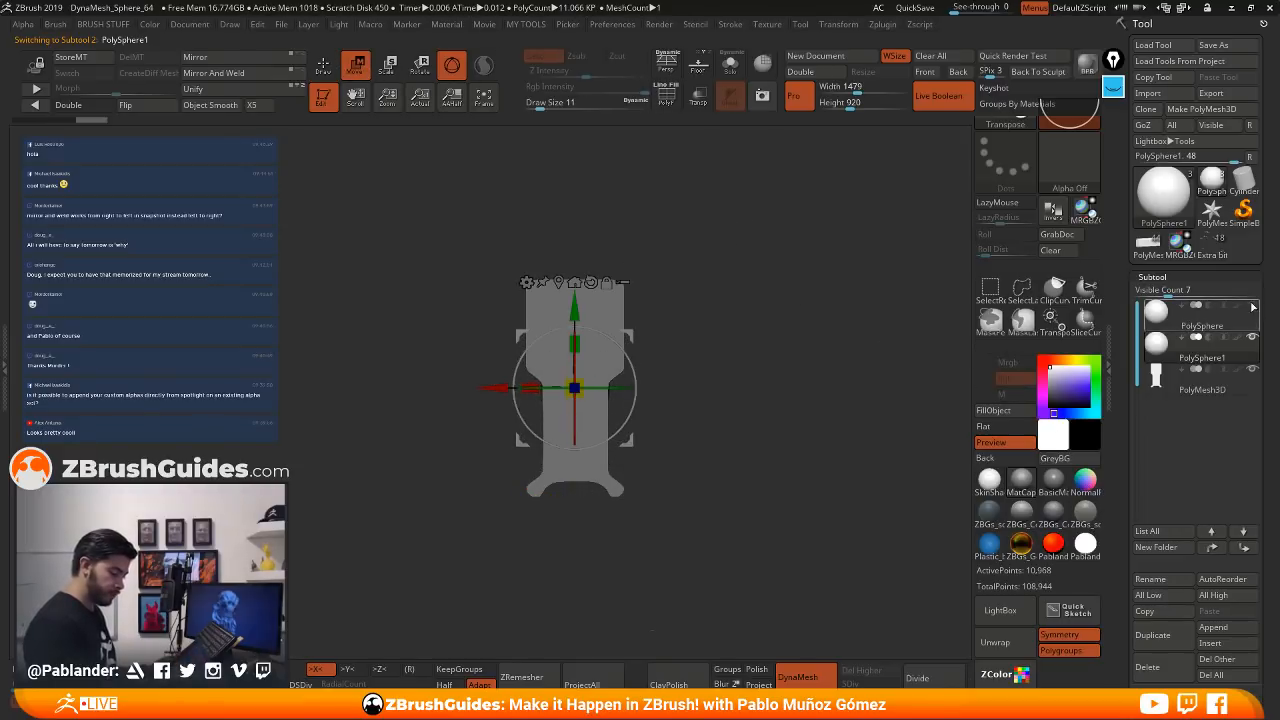
left_click_drag(588, 306, 590, 140)
left_click_drag(731, 243, 804, 319, "alt")
left_click_drag(651, 254, 653, 305)
key("ctrl+z")
left_click(323, 65)
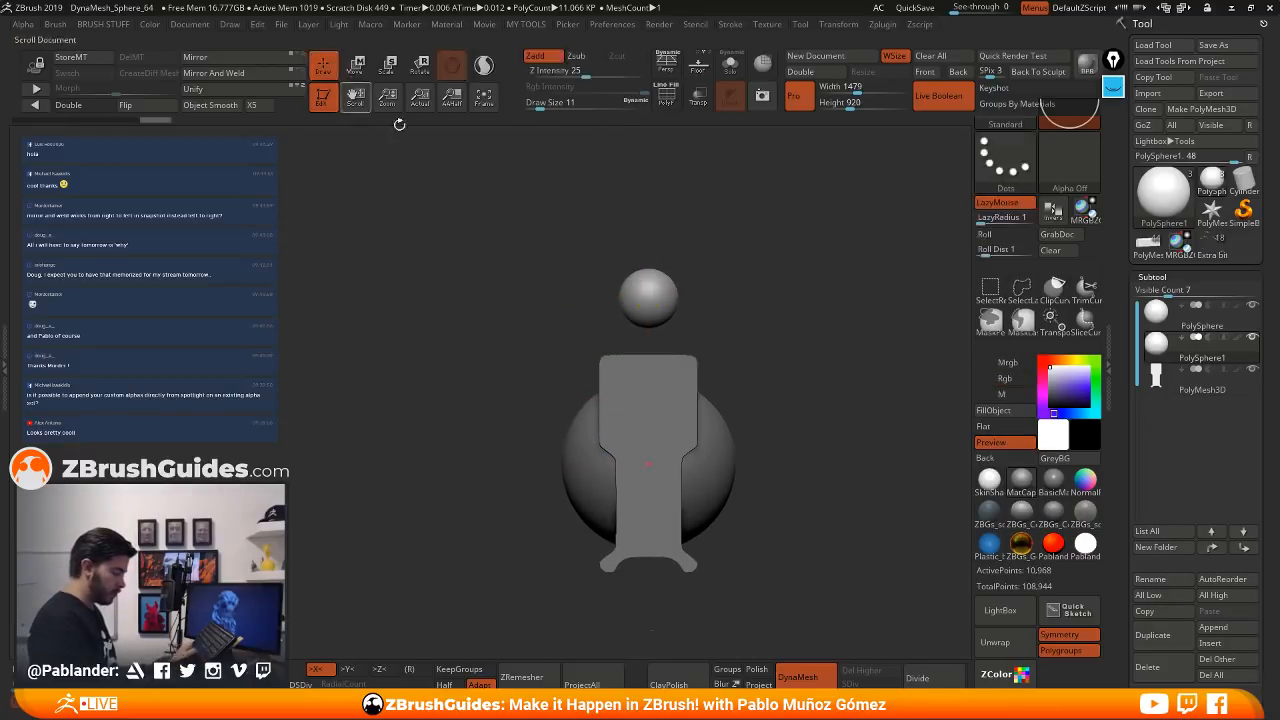
- Show Spotlight again, and snap the notched shape onto the small sphere, scaled down and flipped upside down
left_click_drag(775, 416, 787, 397, "alt")
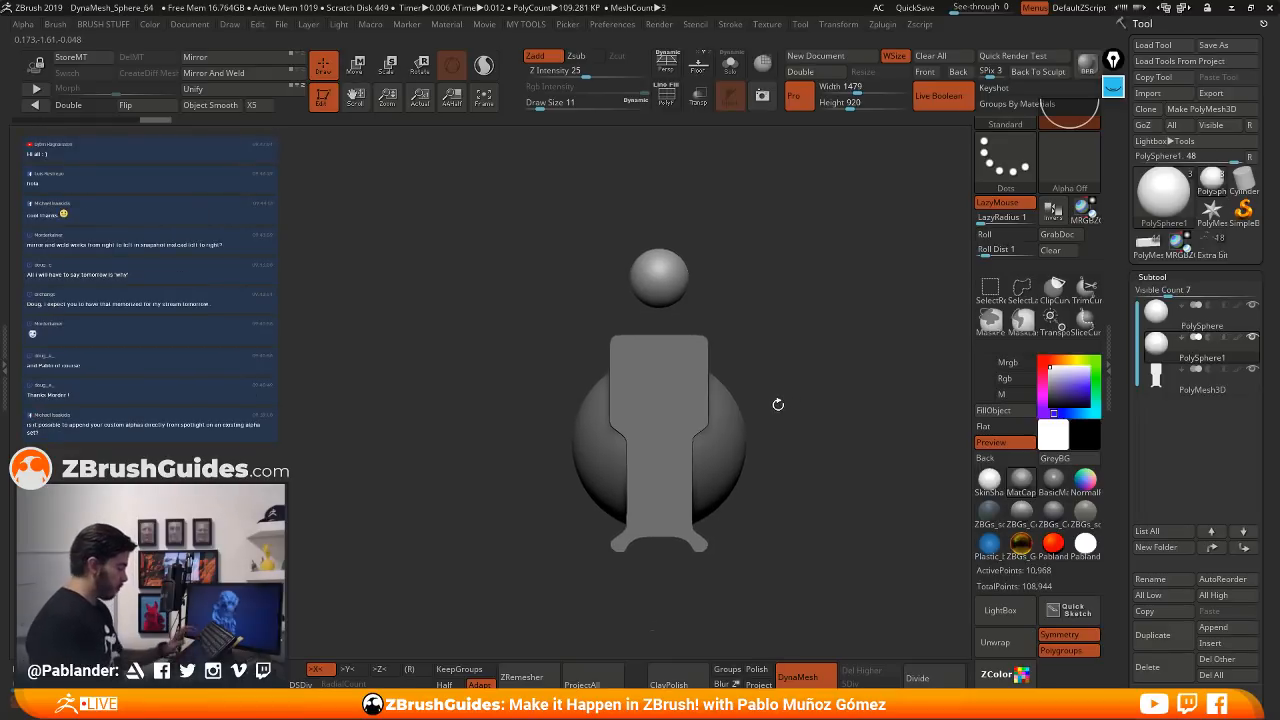
key("shift+z")
left_click(770, 404)
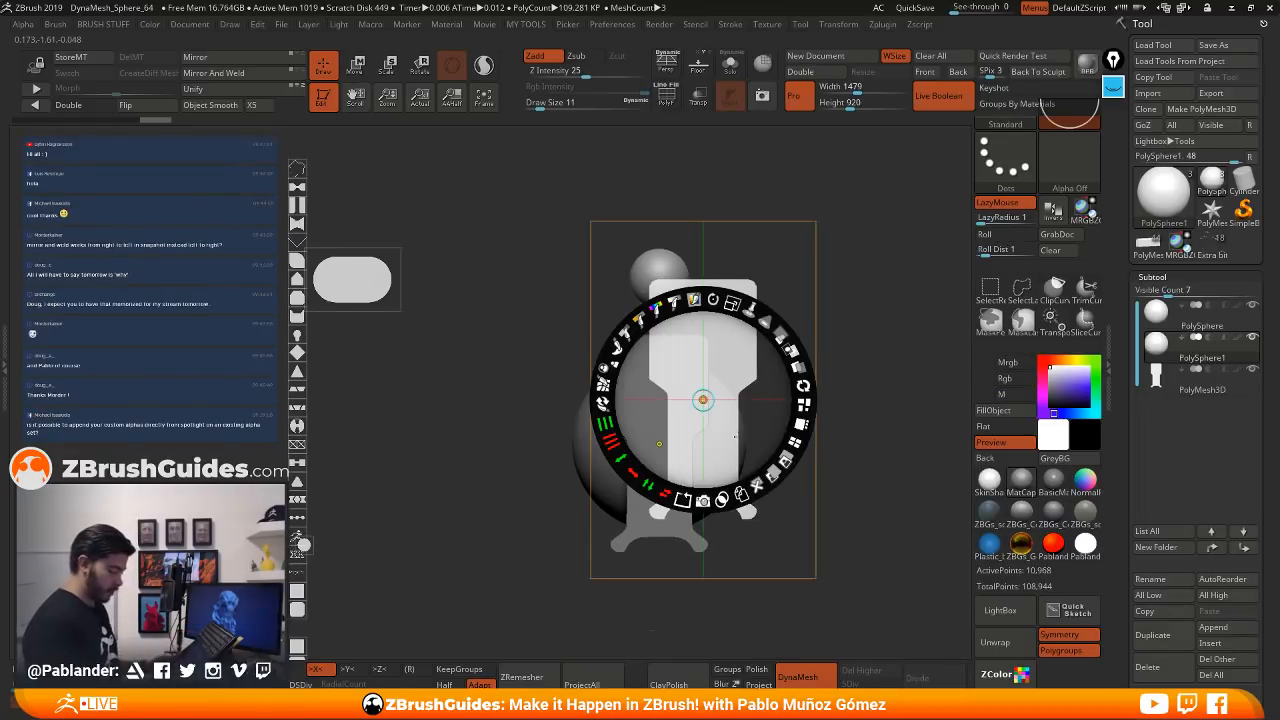
left_click_drag(734, 436, 693, 316)
left_click_drag(688, 183, 620, 164)
left_click_drag(690, 183, 516, 353)
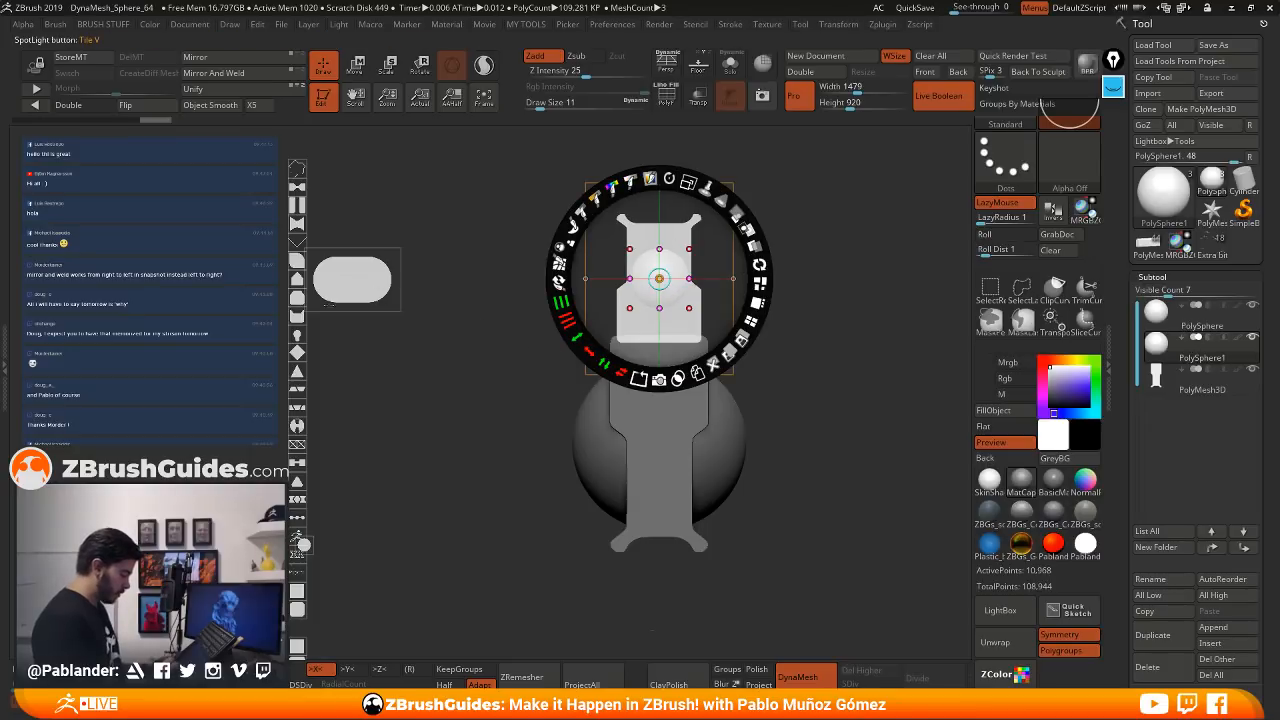
- Enlarge the rounded-corner shape, subtract it from the upside-down shape's upper right corner, and move it aside below the pill
left_click(297, 261)
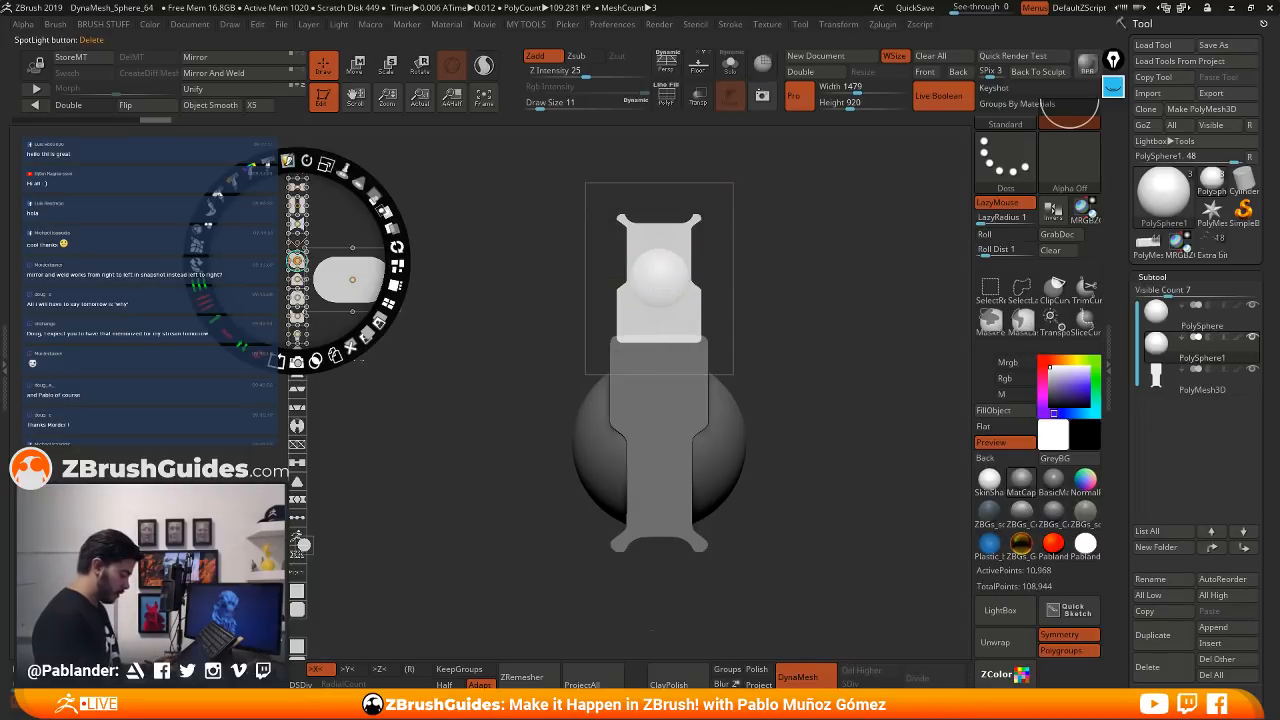
left_click_drag(326, 165, 365, 334)
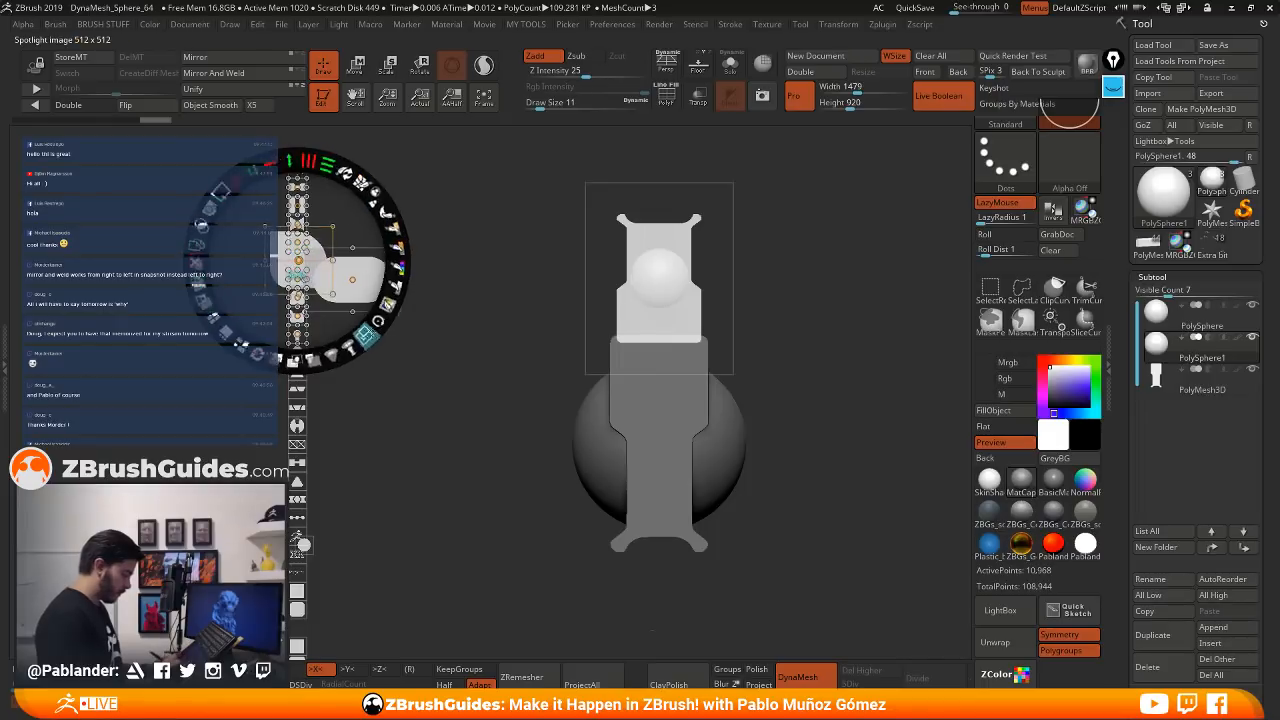
left_click_drag(297, 279, 717, 224)
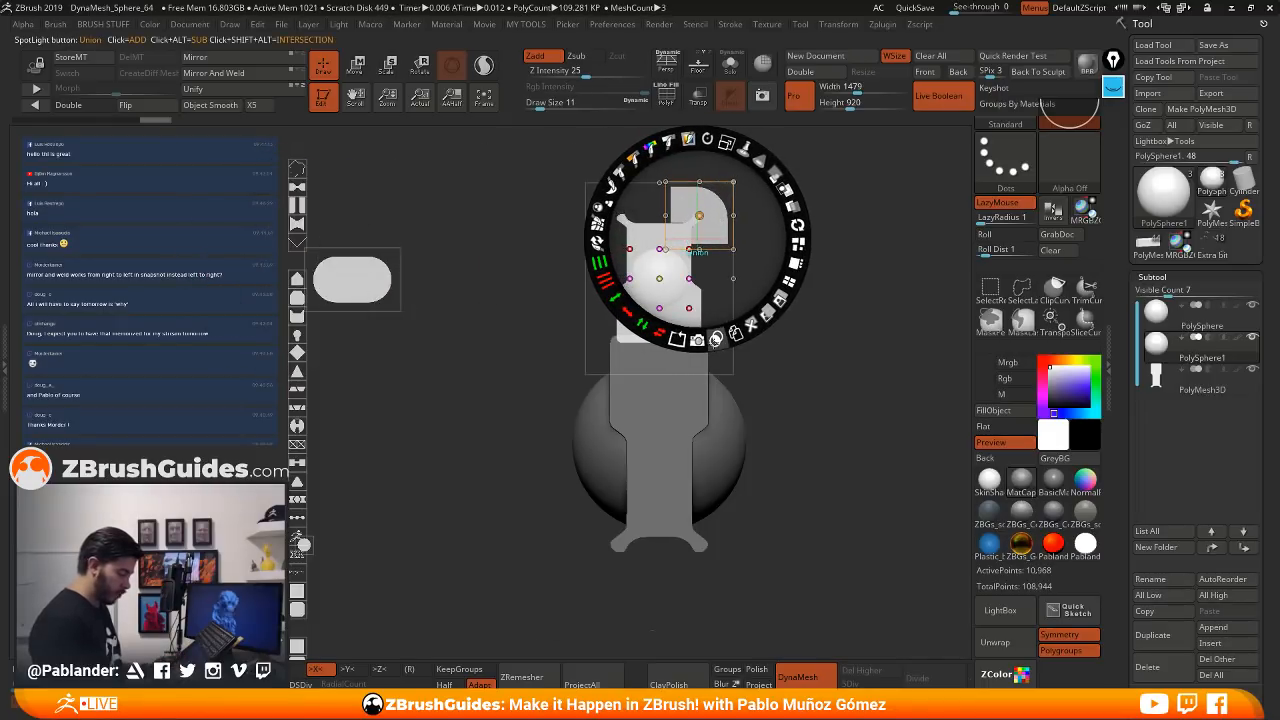
left_click_drag(714, 228, 366, 388)
- Centre the dial on the upside-down shape, and mirror its curved corner cut from right to left with Mirror H
left_click(670, 278)
mouse_move(672, 283)
left_mouse_down()
mouse_move(688, 274)
mouse_move(675, 286)
left_mouse_up()
left_click(679, 279)
left_click(670, 284)
left_click(683, 278)
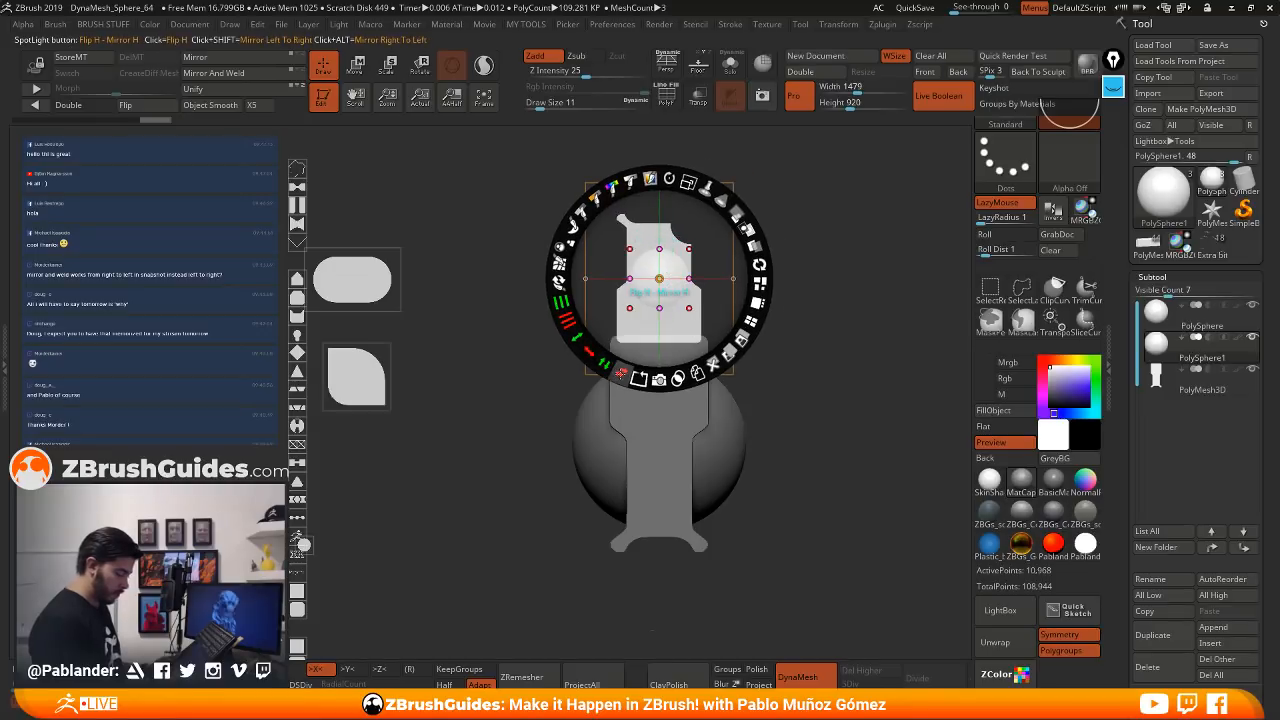
left_click(620, 374, "alt")
left_click(620, 374)
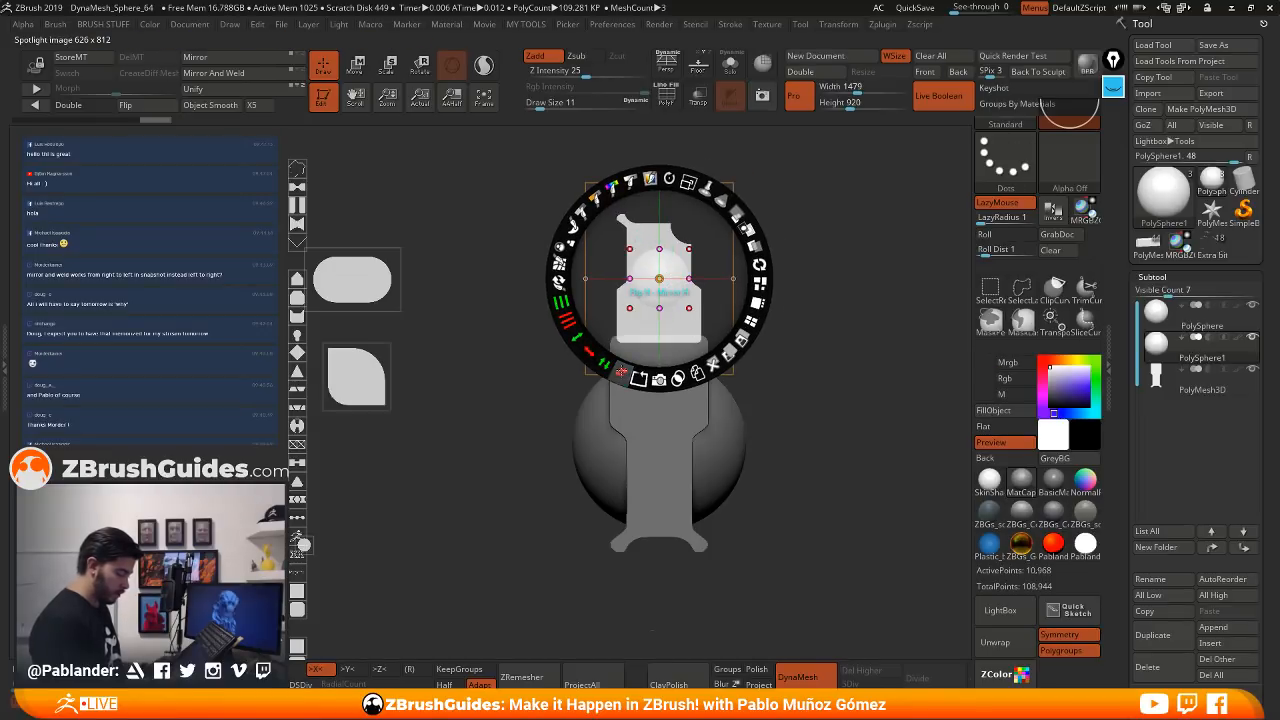
left_click(619, 375)
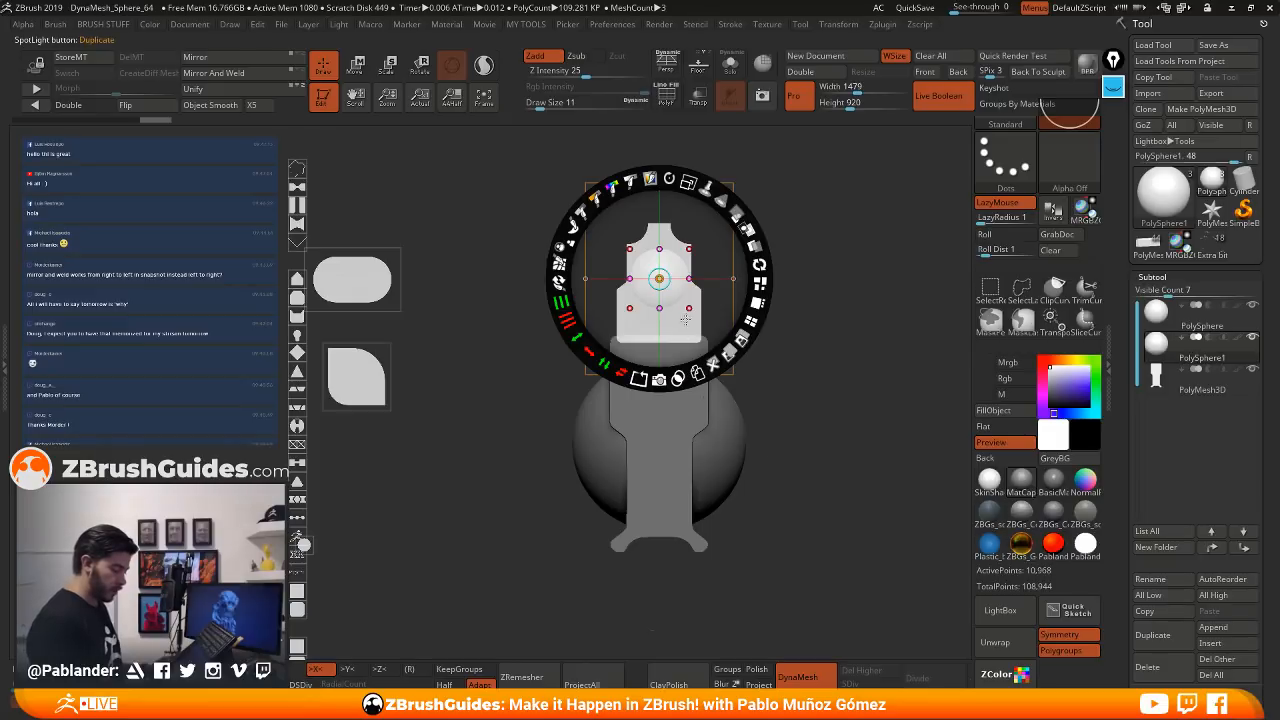
mouse_move(1203, 350)
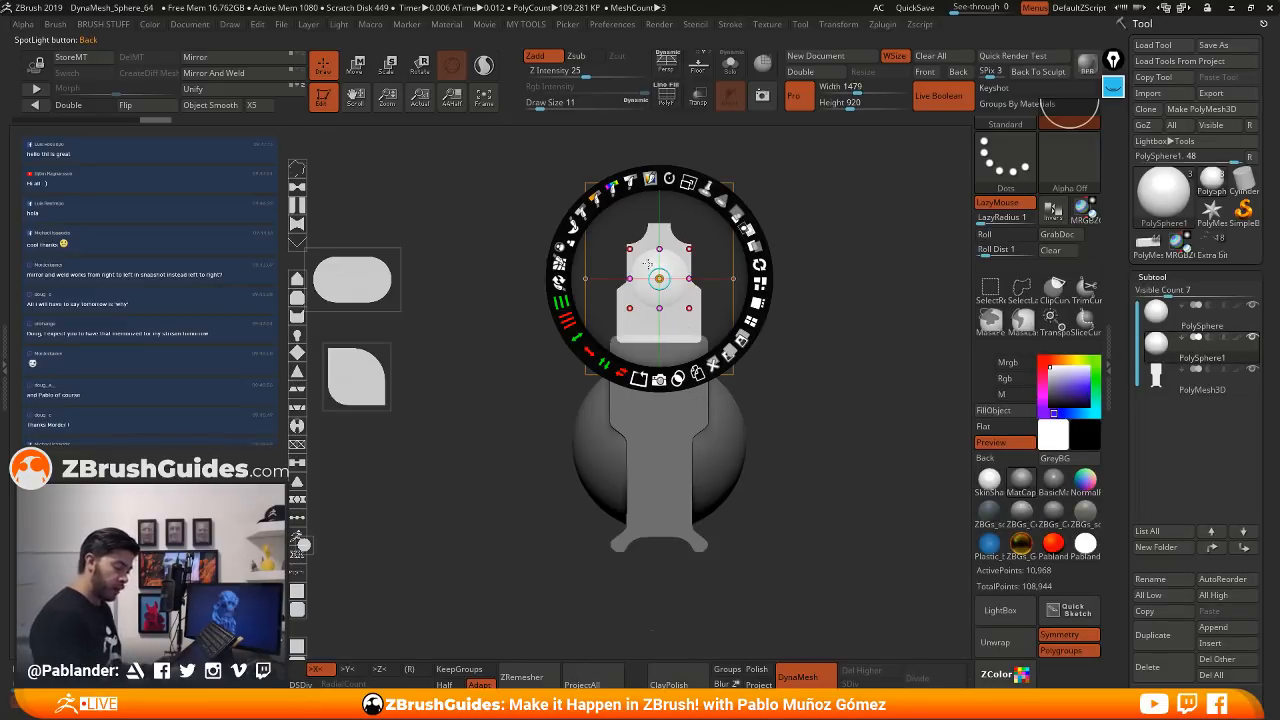
- Turn the mirrored notched shape into a 3D subtool with Snapshot 3D, and hide Spotlight
left_click(662, 382)
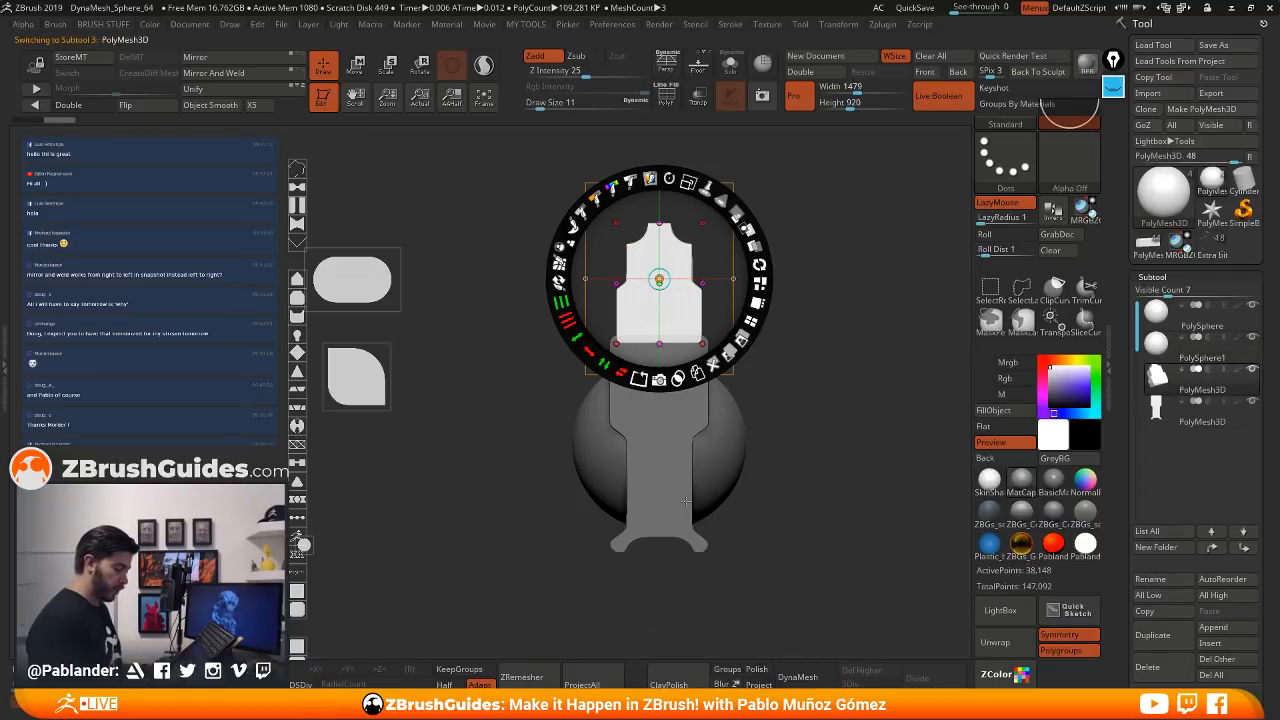
key("shift+z")
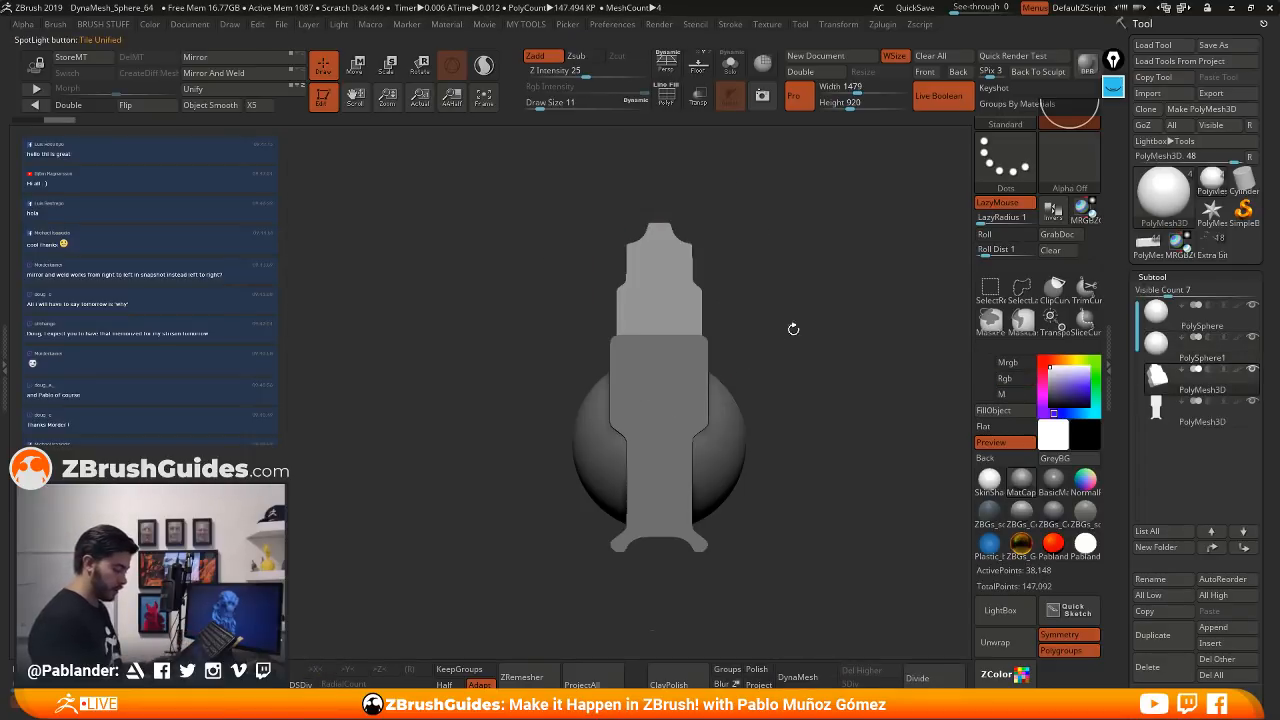
left_click_drag(814, 294, 820, 351)
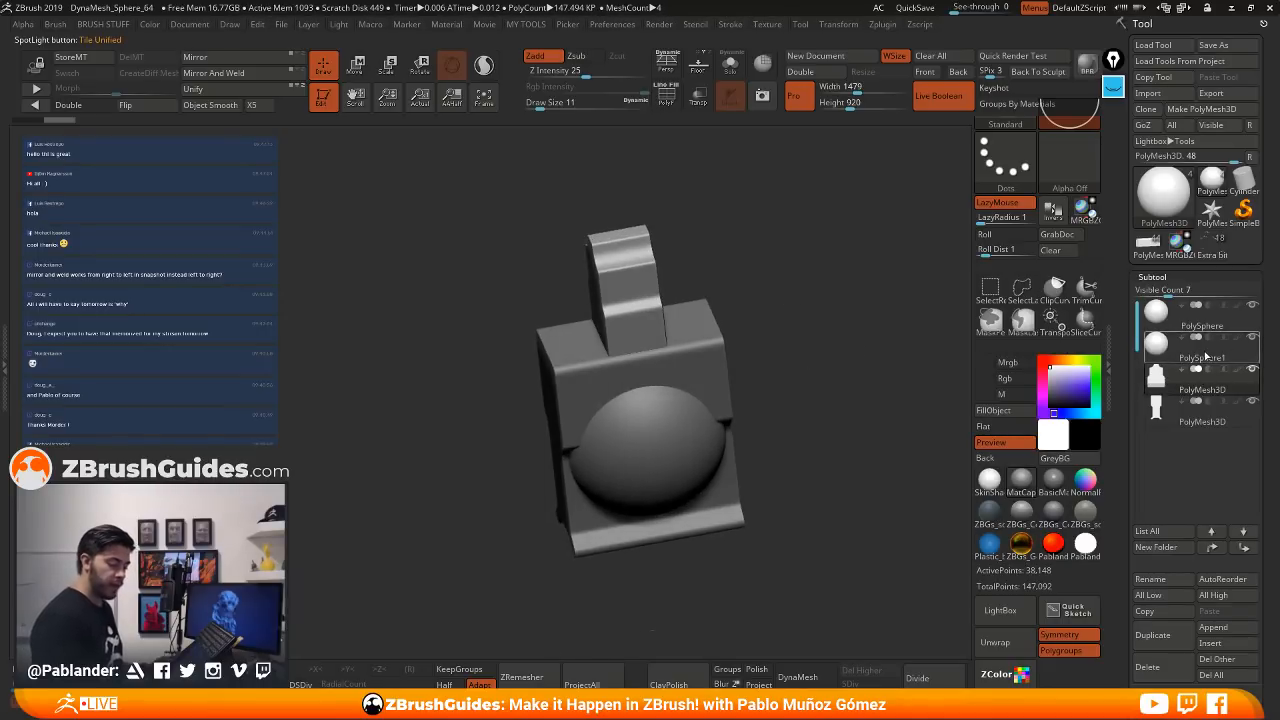
- Delete the small PolySphere1 subtool, and hide the large PolySphere
mouse_move(1206, 356)
left_click_drag(862, 347, 889, 337)
left_click(1240, 362)
scroll(1200, 300, "down", 3)
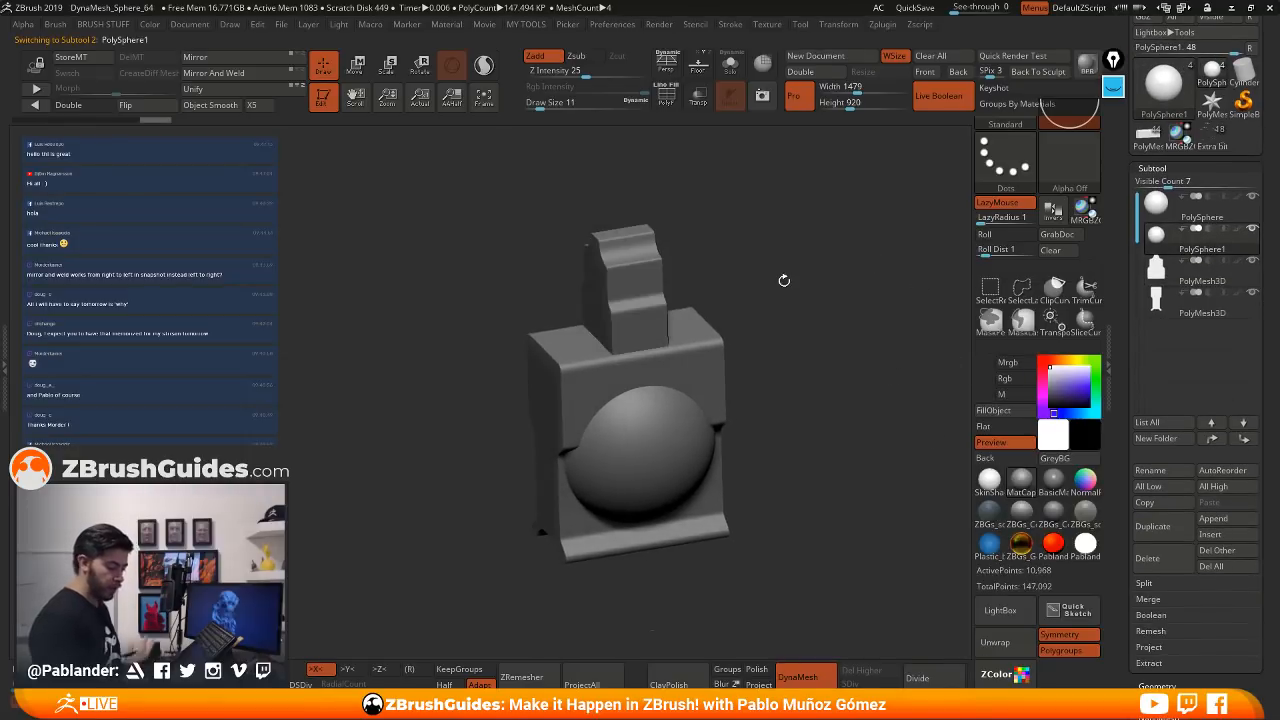
left_click(1168, 560)
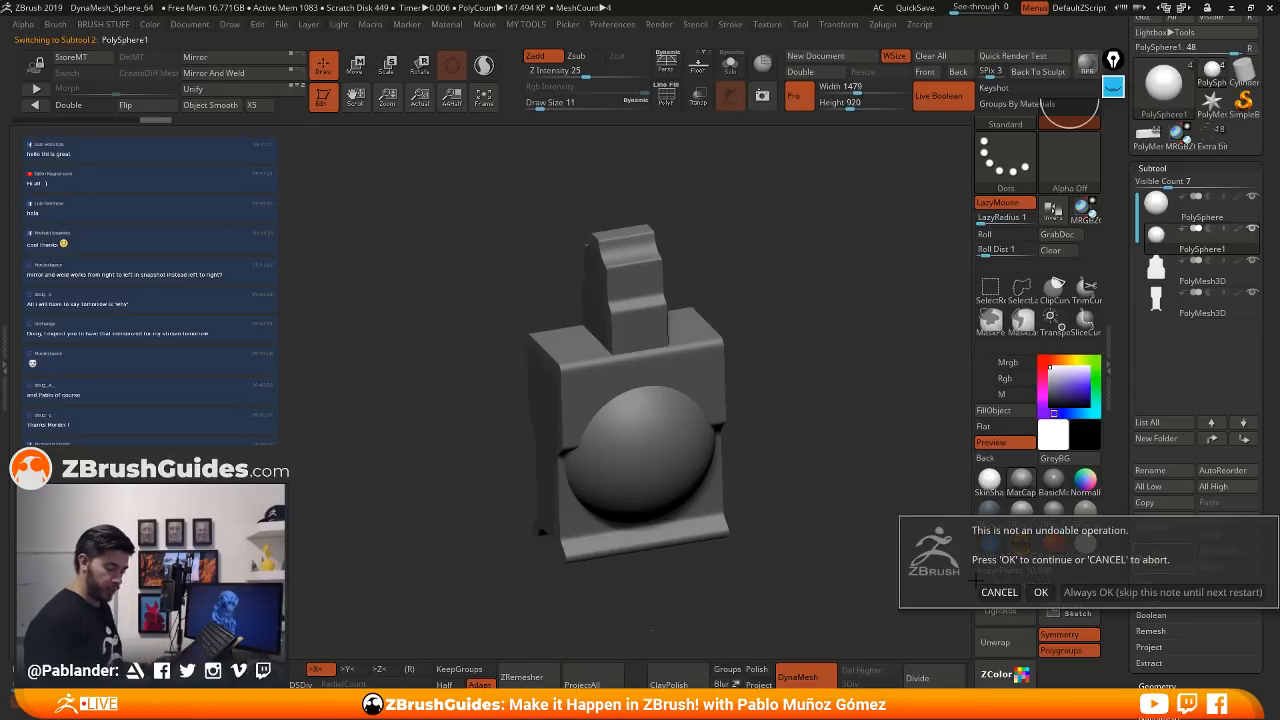
left_click(1038, 592)
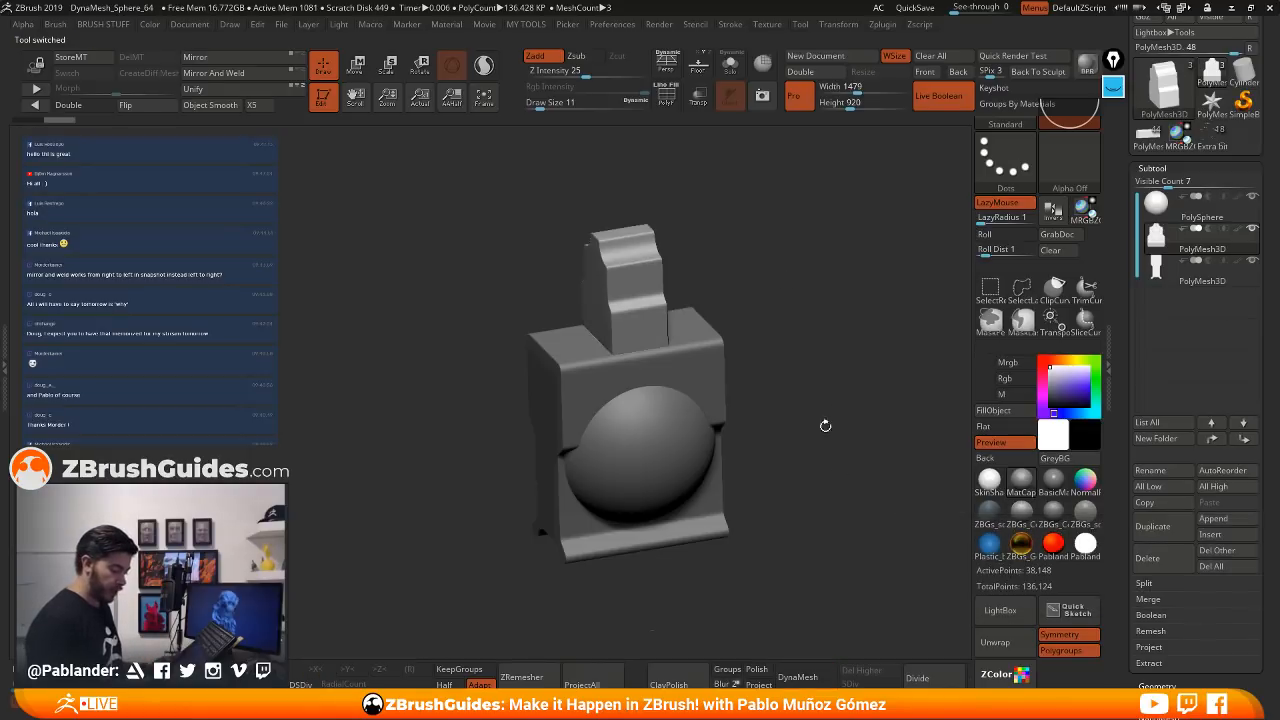
left_click(1252, 198)
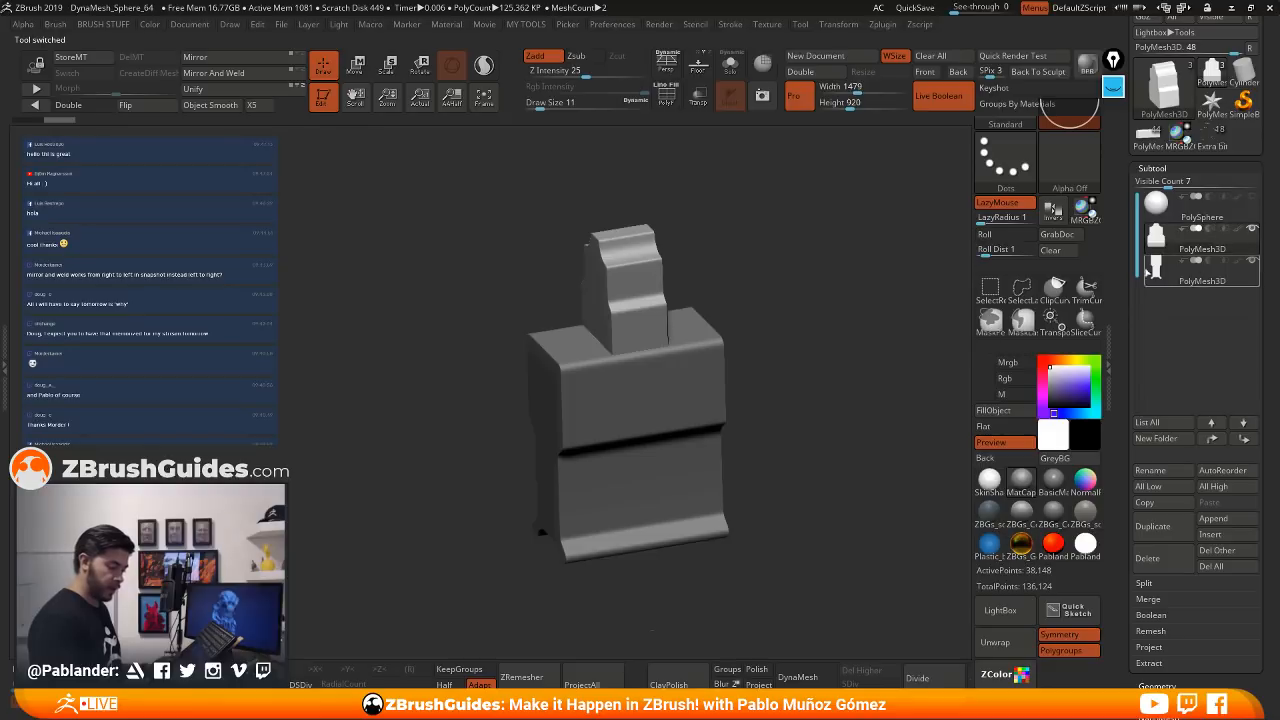
- Stretch the notched block in depth to about the lower block's length, and lower it into the lower block's top
left_click_drag(818, 278, 724, 290)
left_click(358, 67)
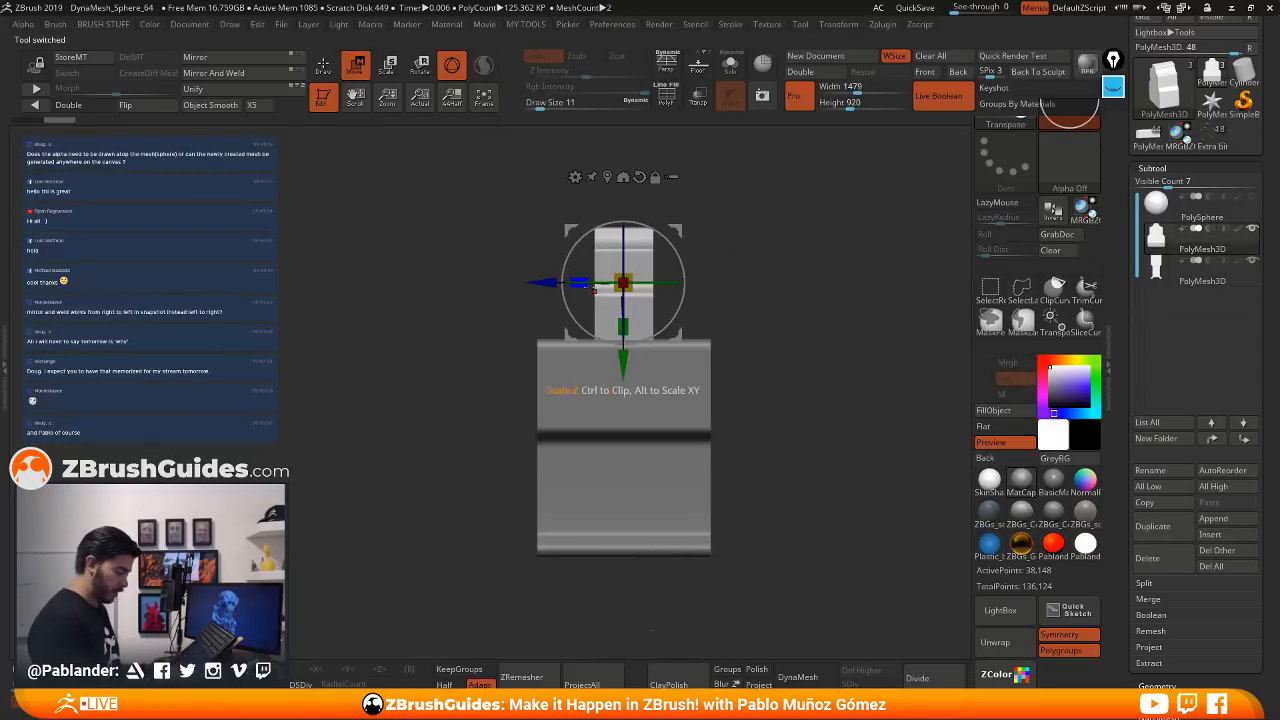
left_click_drag(579, 283, 513, 283)
left_click_drag(707, 310, 808, 330, "shift")
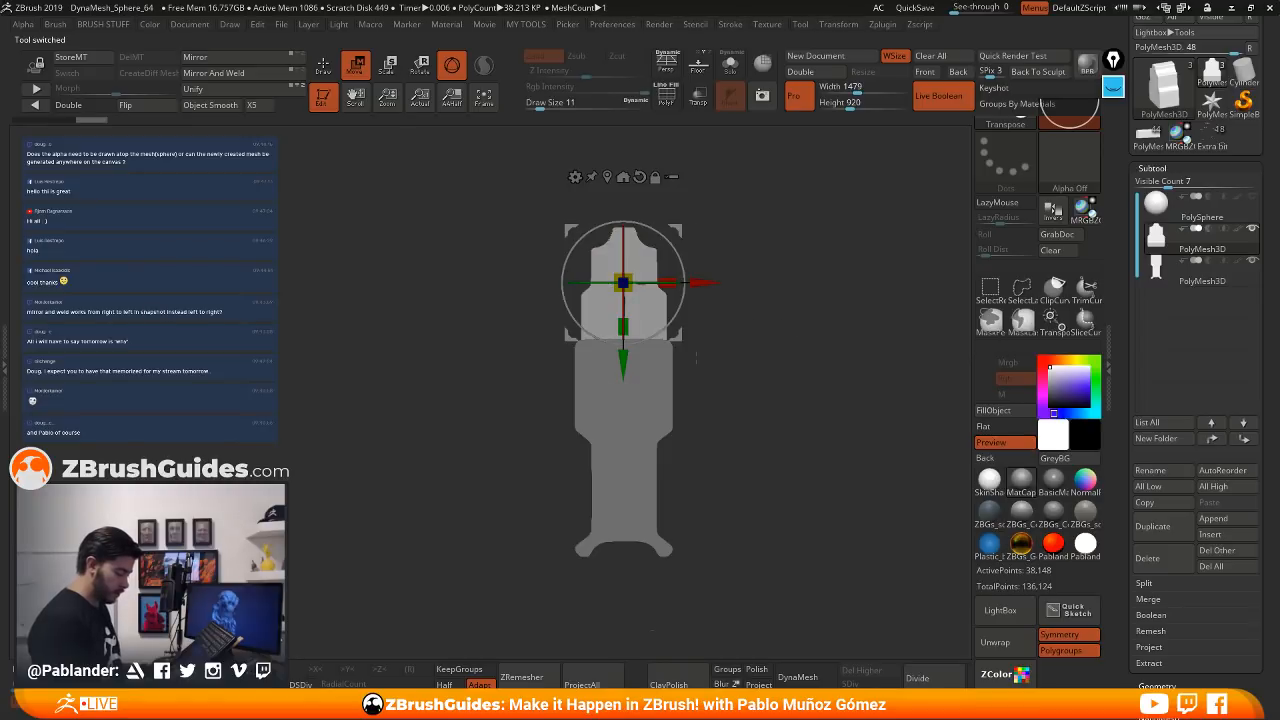
left_click_drag(624, 378, 622, 414)
left_click_drag(812, 416, 766, 330, "shift")
left_click_drag(558, 299, 538, 303)
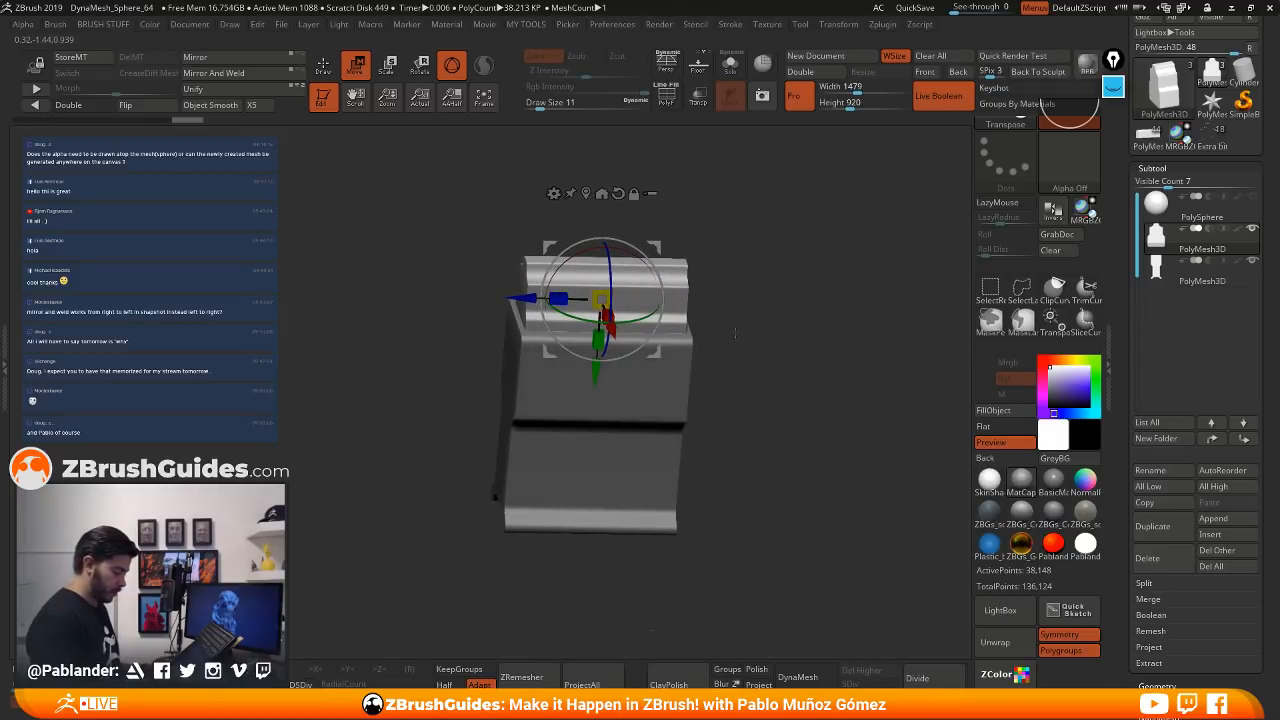
left_click_drag(780, 331, 787, 332, "shift")
key("q")
- Turn on the polyframe, and examine the mesh density and polygroups on the notched block's profile cap and long sides
left_click_drag(440, 181, 789, 390)
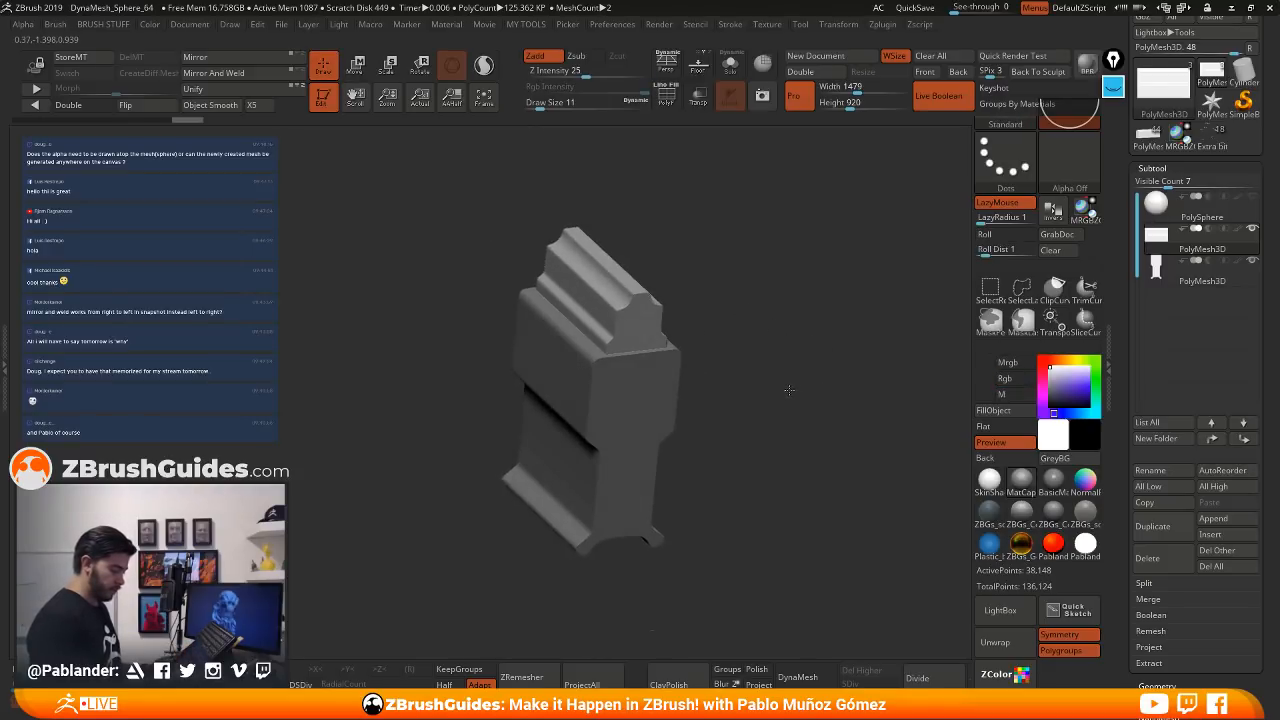
left_click_drag(606, 448, 729, 397)
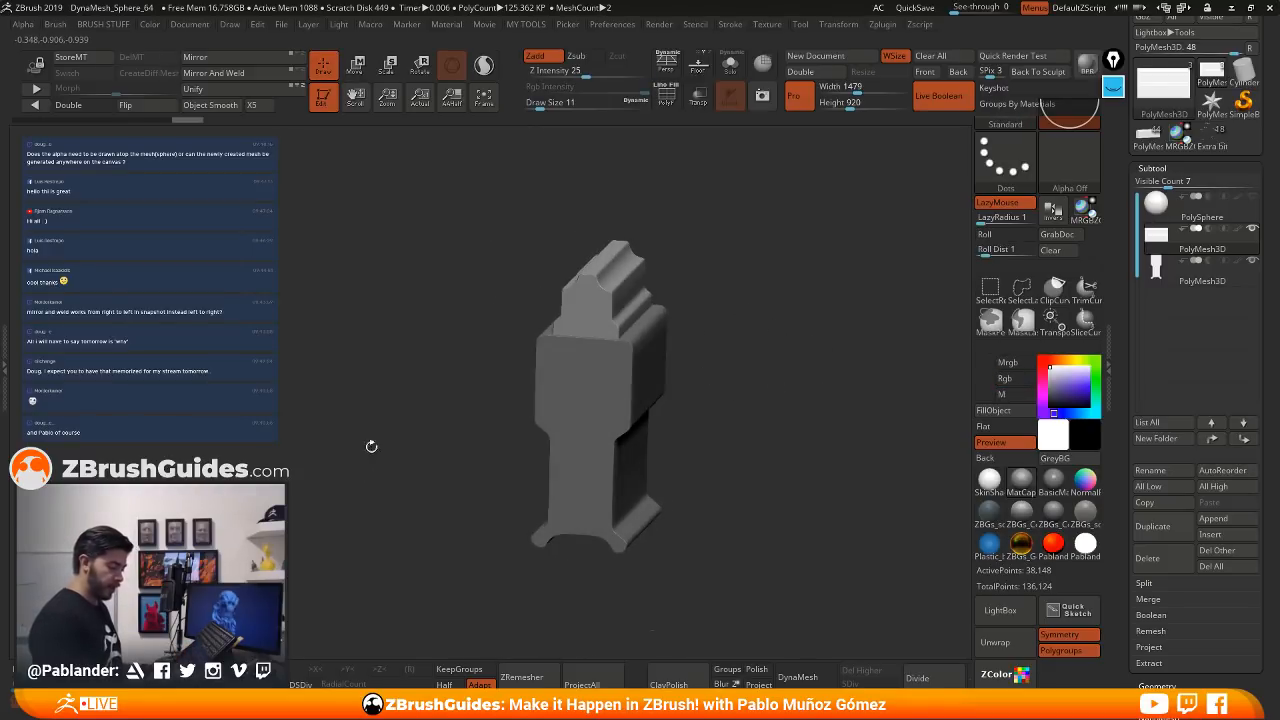
left_click_drag(371, 446, 700, 330)
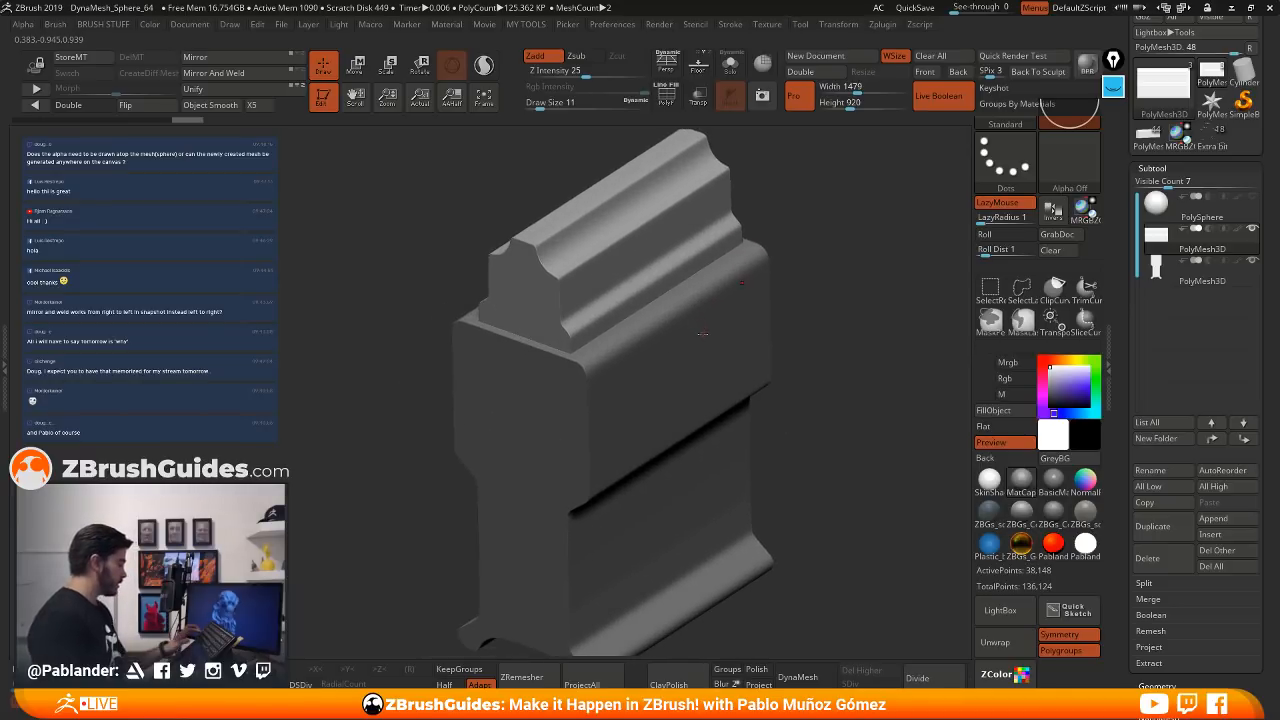
key("shift")
key("shift+f")
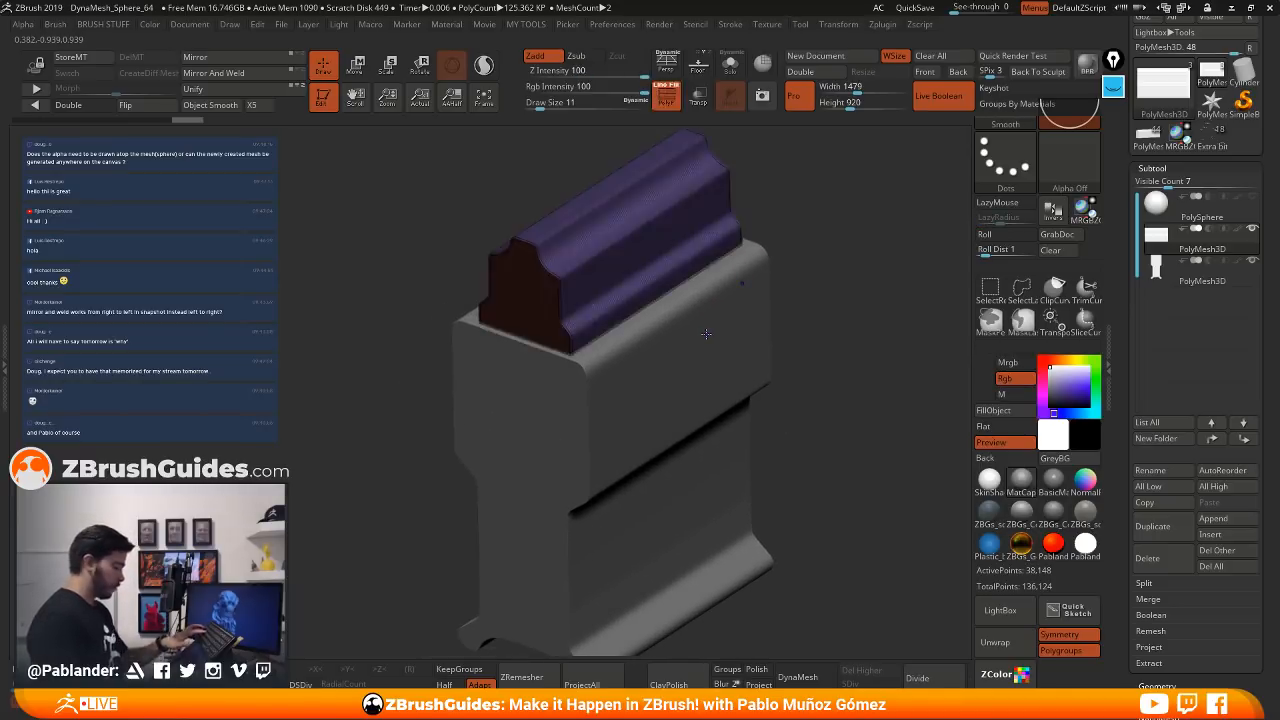
right_click_drag(596, 264, 670, 377, "ctrl")
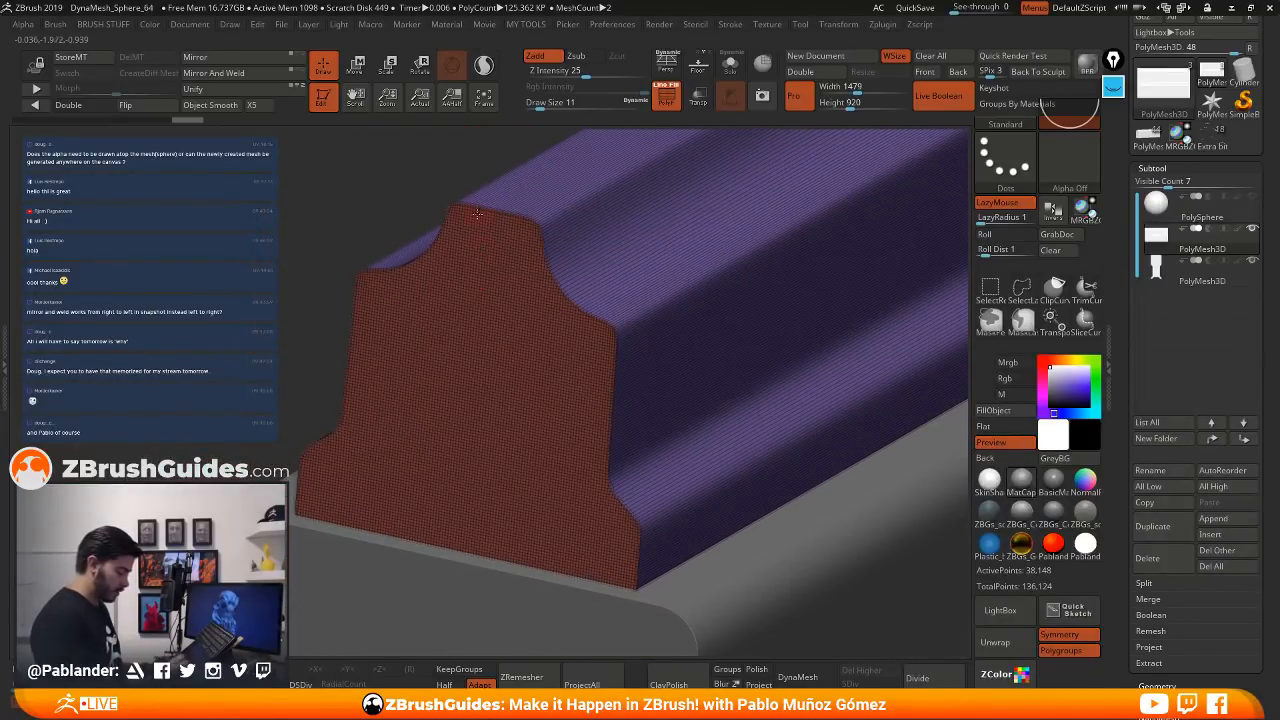
right_click_drag(390, 356, 509, 316)
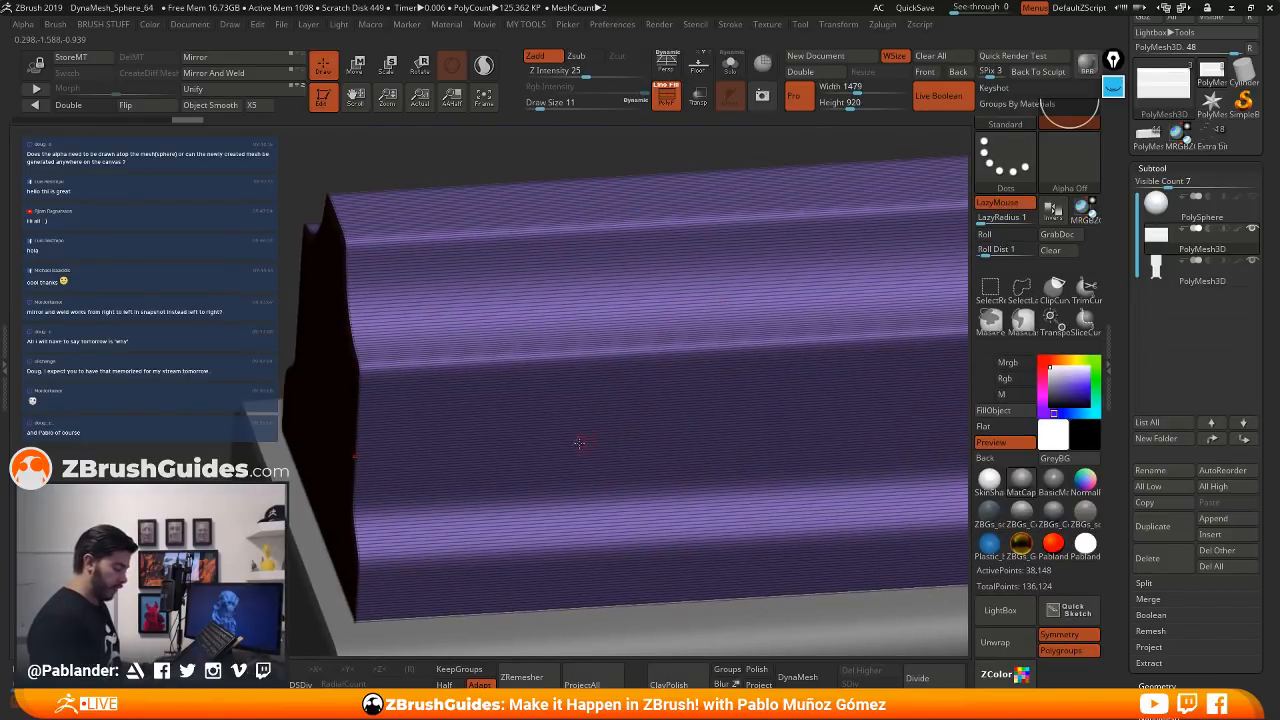
right_click_drag(580, 442, 525, 343, "alt")
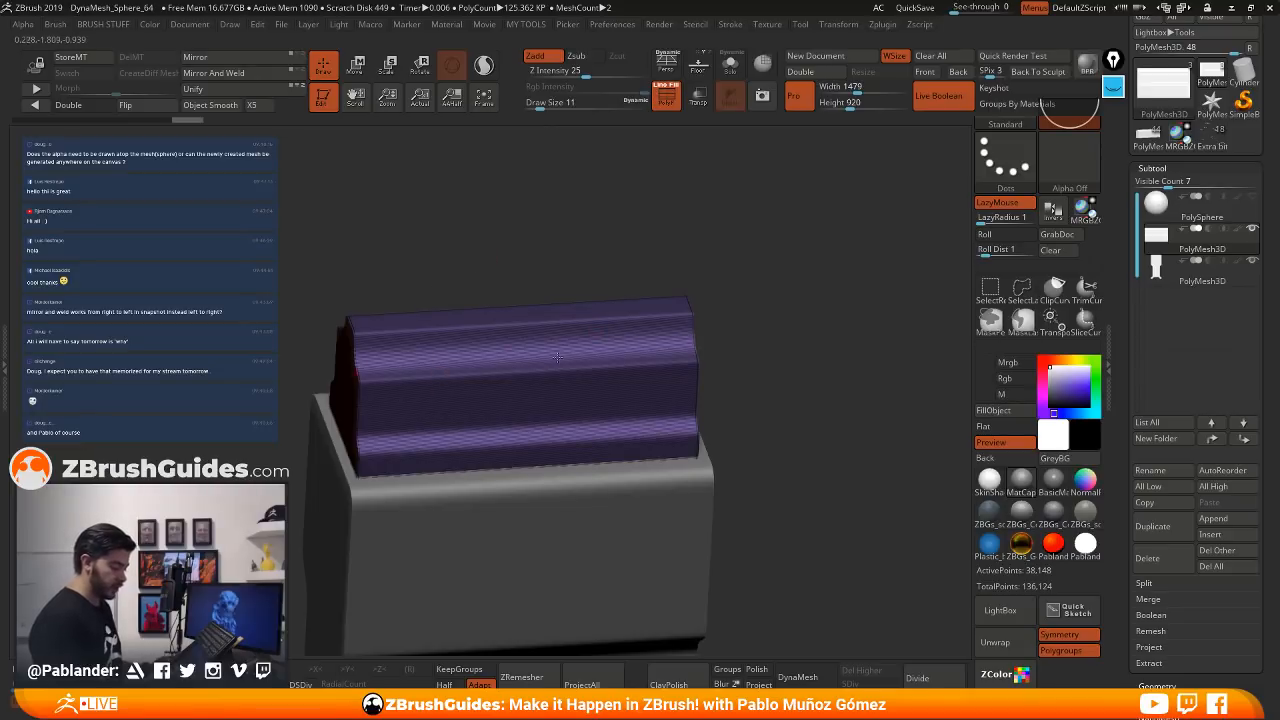
right_click_drag(557, 357, 798, 305)
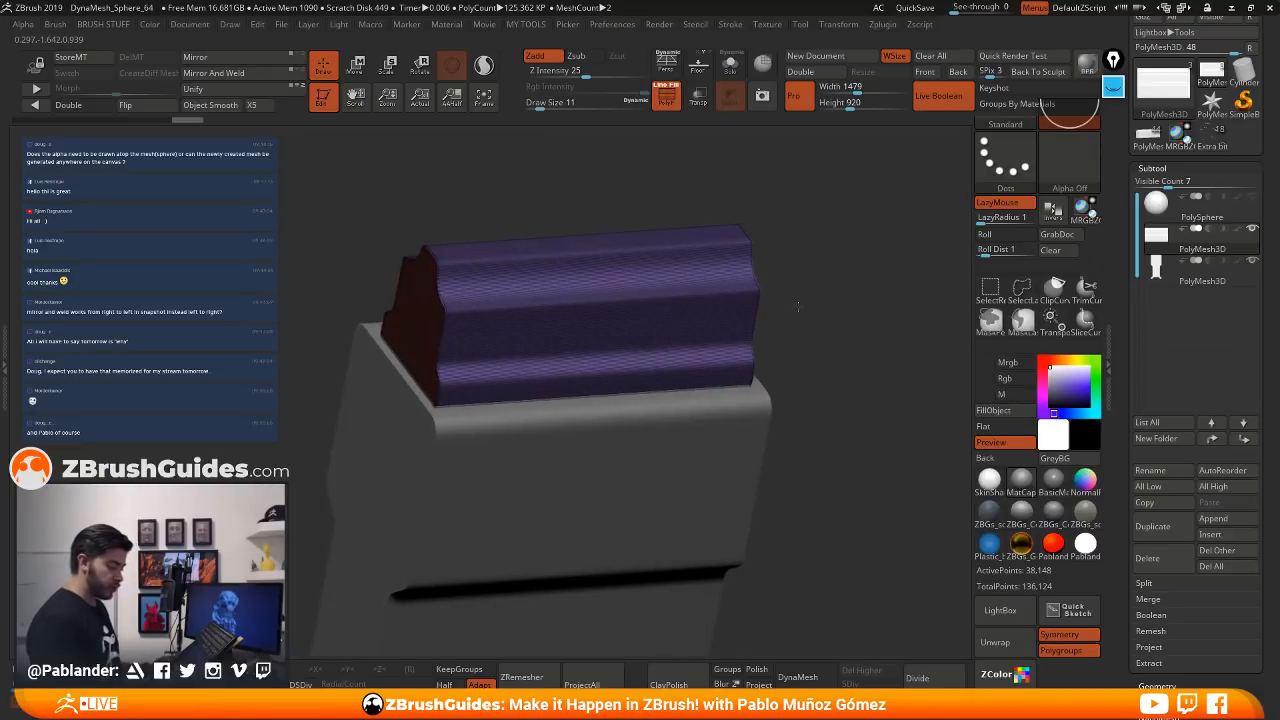
- Try to shorten the notched block along its length, and undo it
key("w")
mouse_move(571, 320)
left_mouse_down()
mouse_move(540, 340)
mouse_move(577, 320)
left_mouse_up()
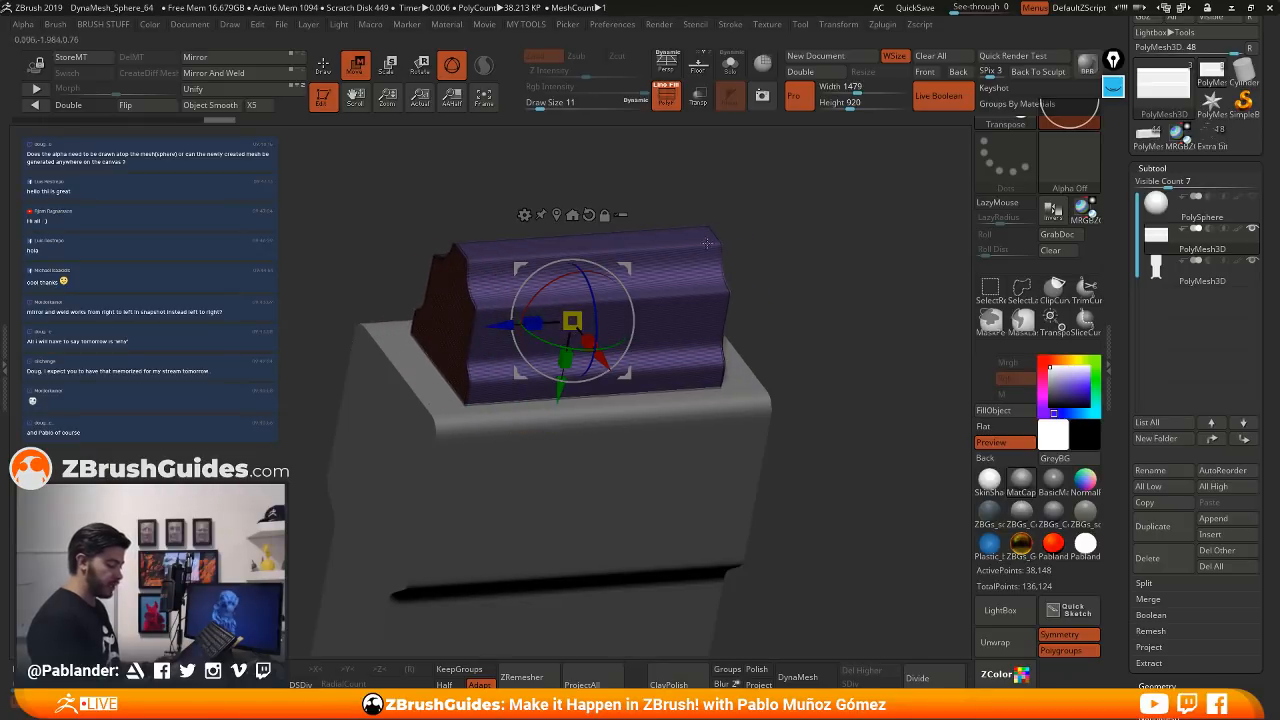
key("ctrl+z")
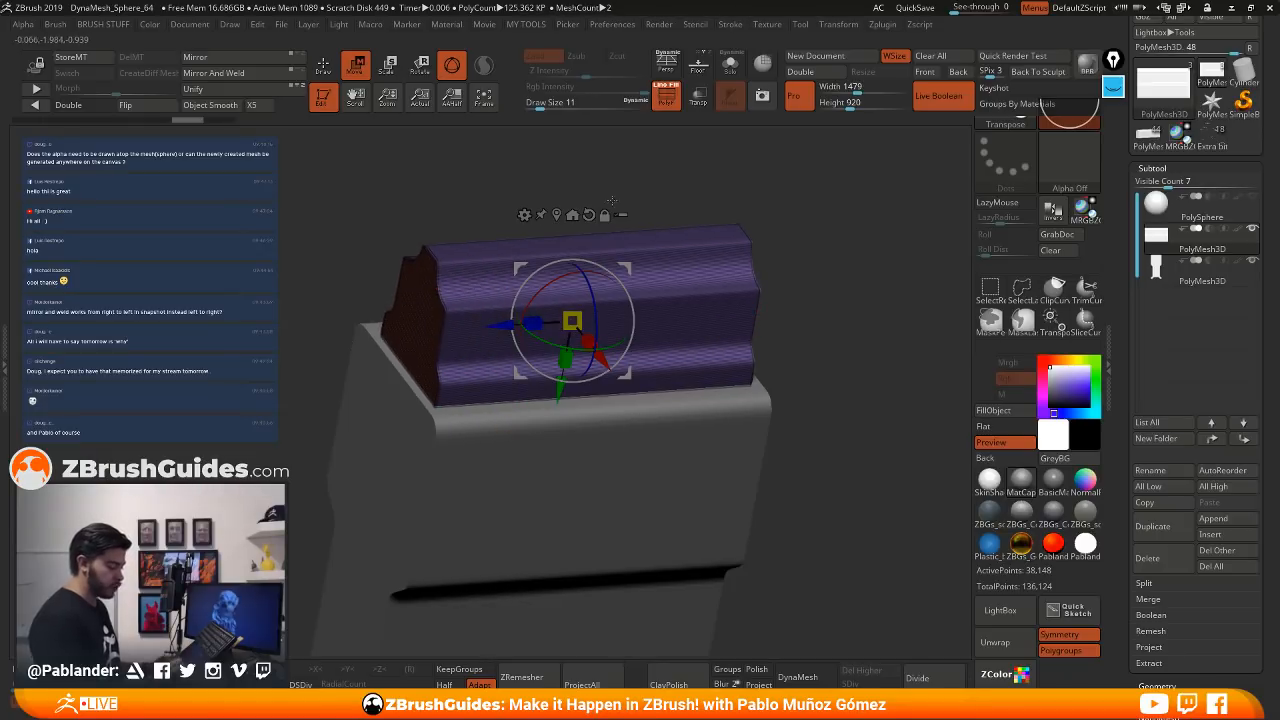
key("q")
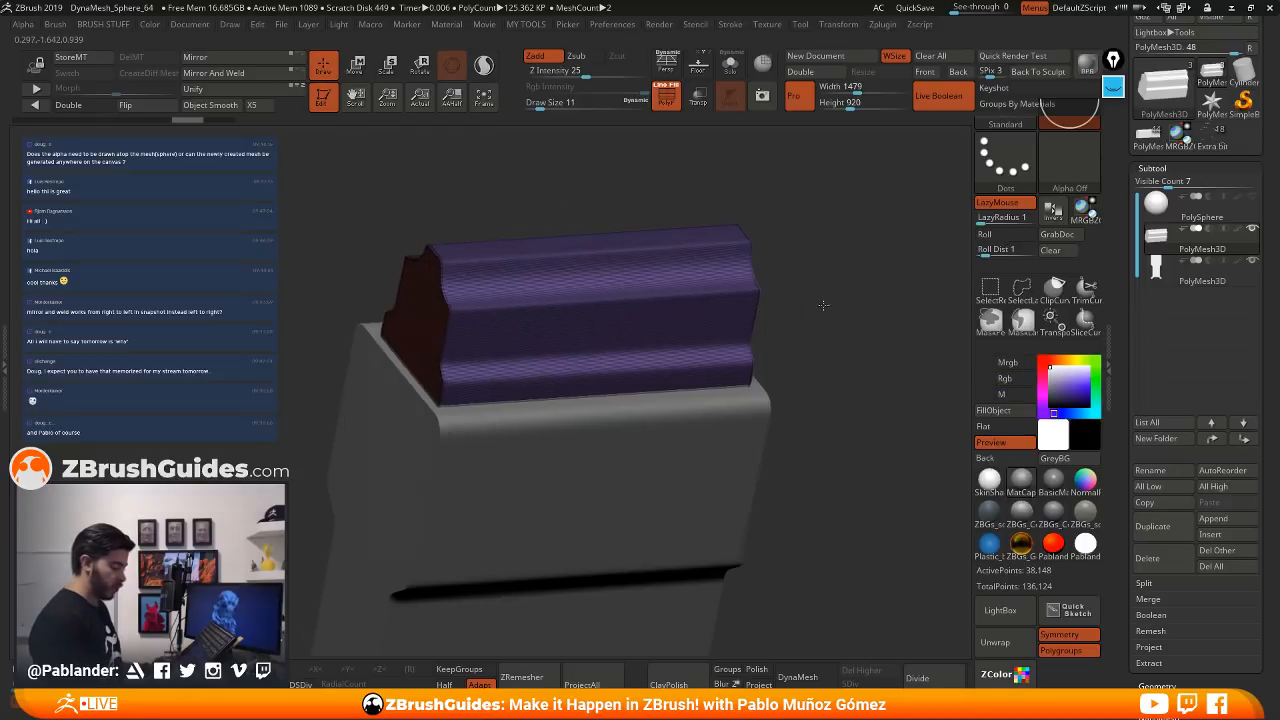
- Turn off the polyframe, inspect the two stacked blocks from several angles, and snap to the front view
left_click_drag(790, 310, 660, 273)
key("shift+f")
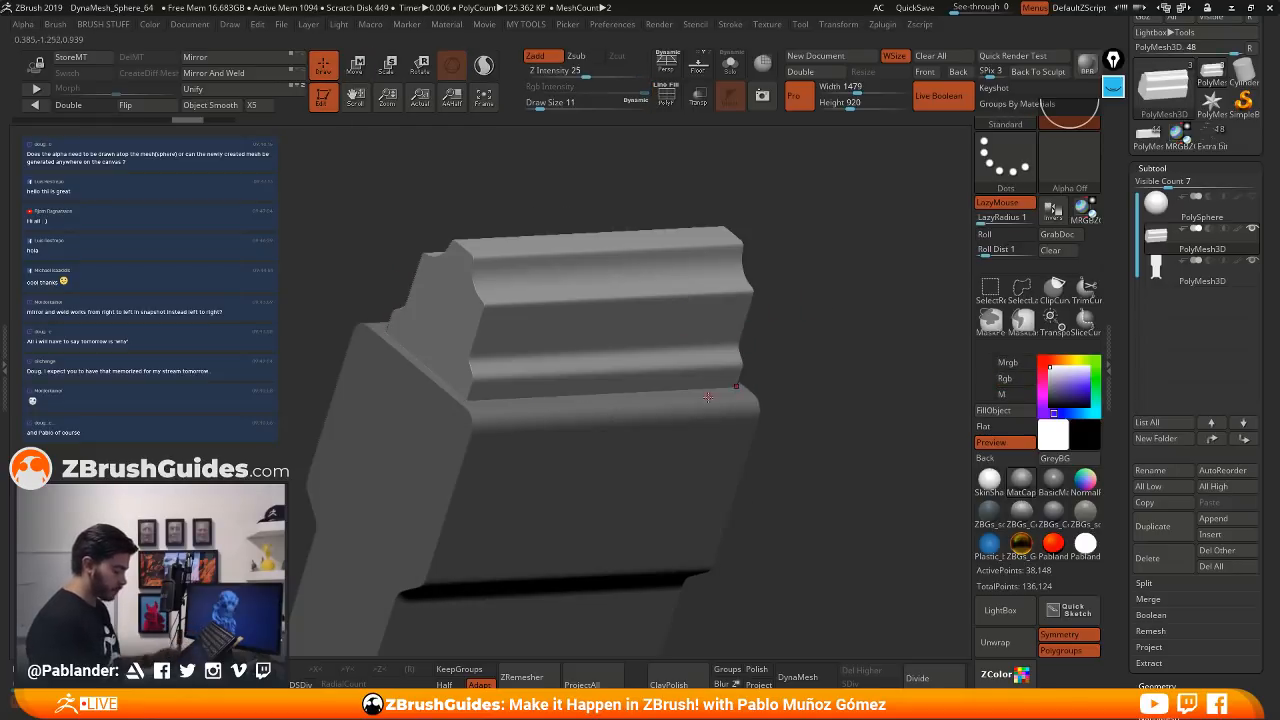
left_click_drag(790, 395, 706, 316)
left_click_drag(785, 322, 755, 379)
left_click_drag(707, 306, 561, 420, "shift")
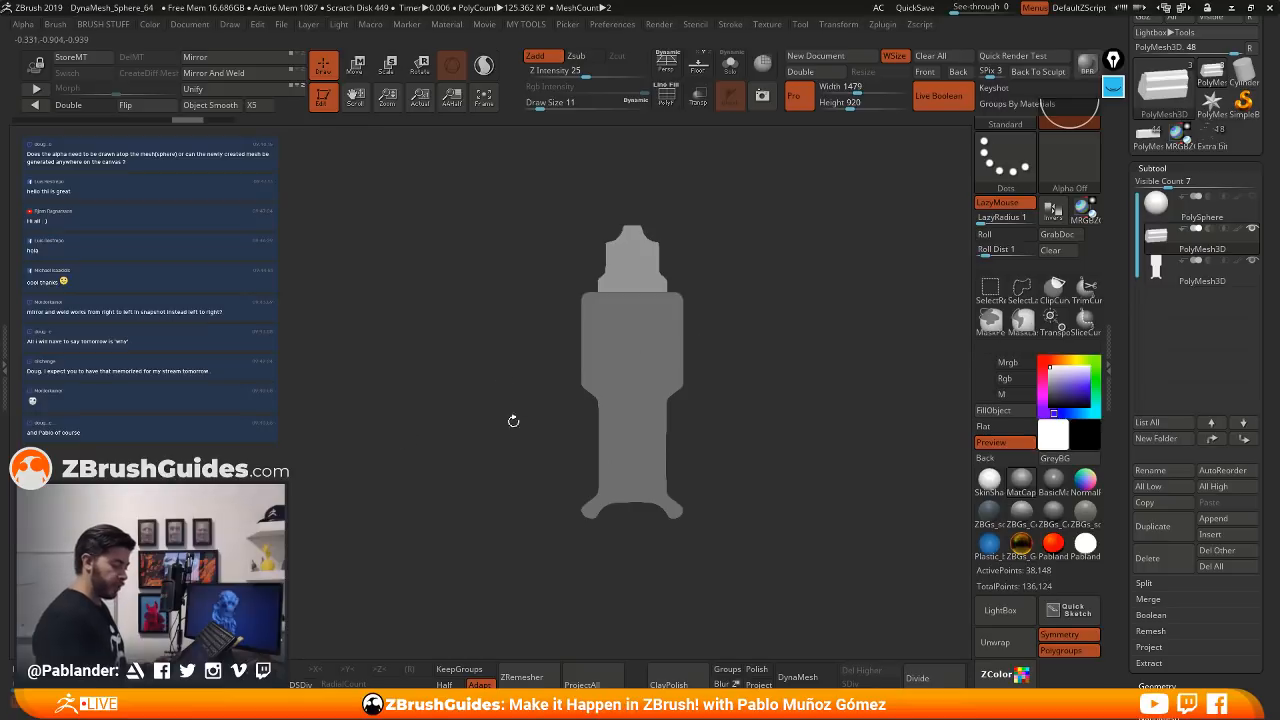
mouse_move(760, 345)
left_mouse_down()
mouse_move(790, 325)
mouse_move(716, 365)
mouse_move(706, 343)
mouse_move(741, 339)
left_mouse_up()
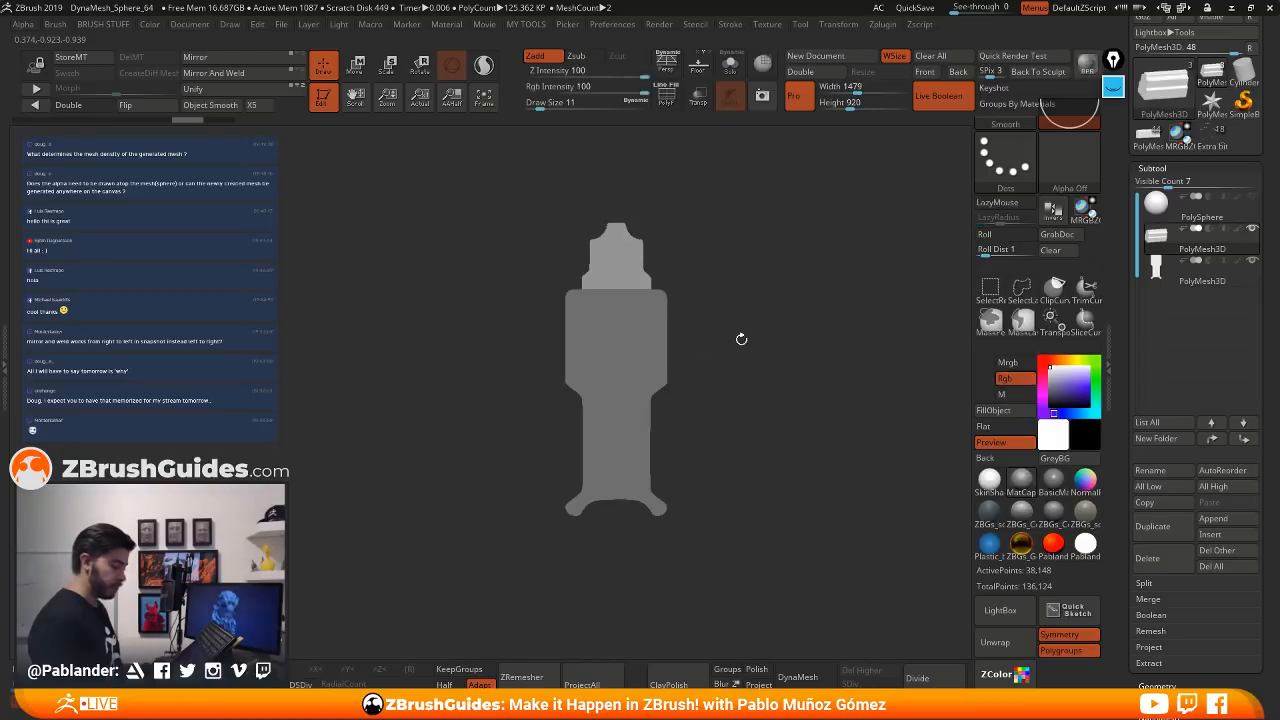
left_click_drag(724, 294, 724, 311, "alt")
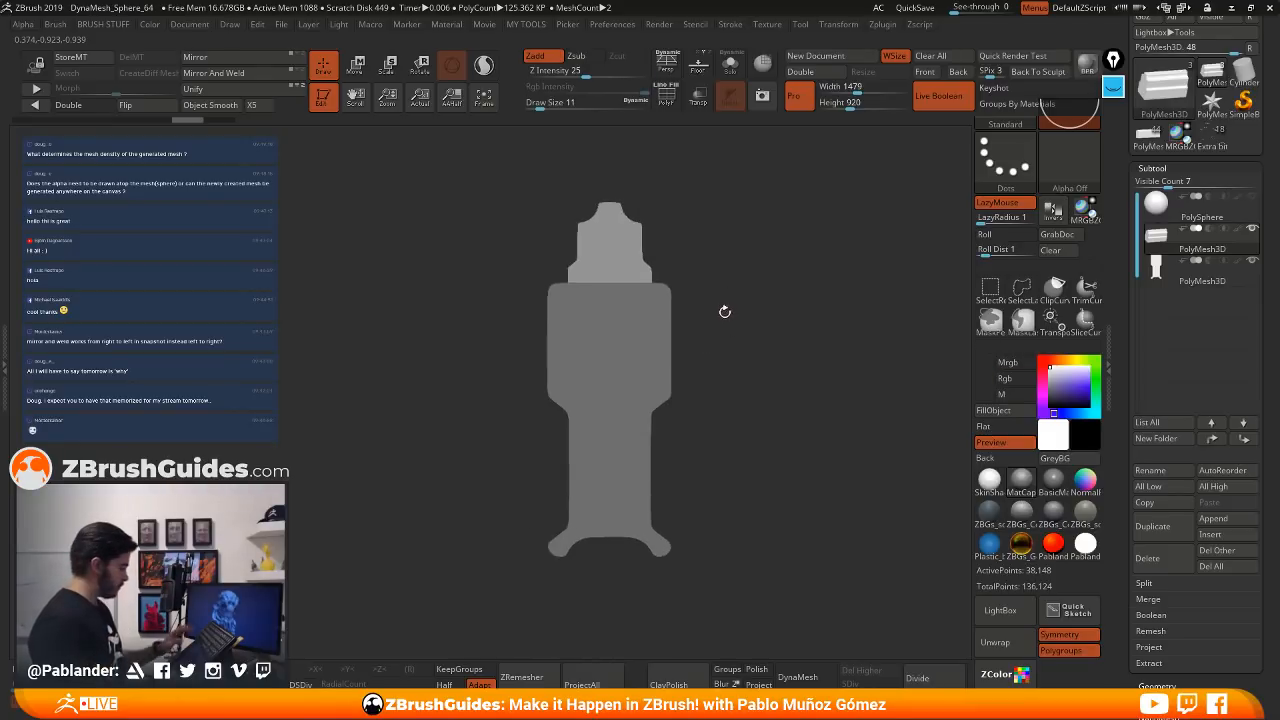
- Show Spotlight again, and move the notched shape off the model to a spot above the pill
key("shift+z")
key("shift+z")
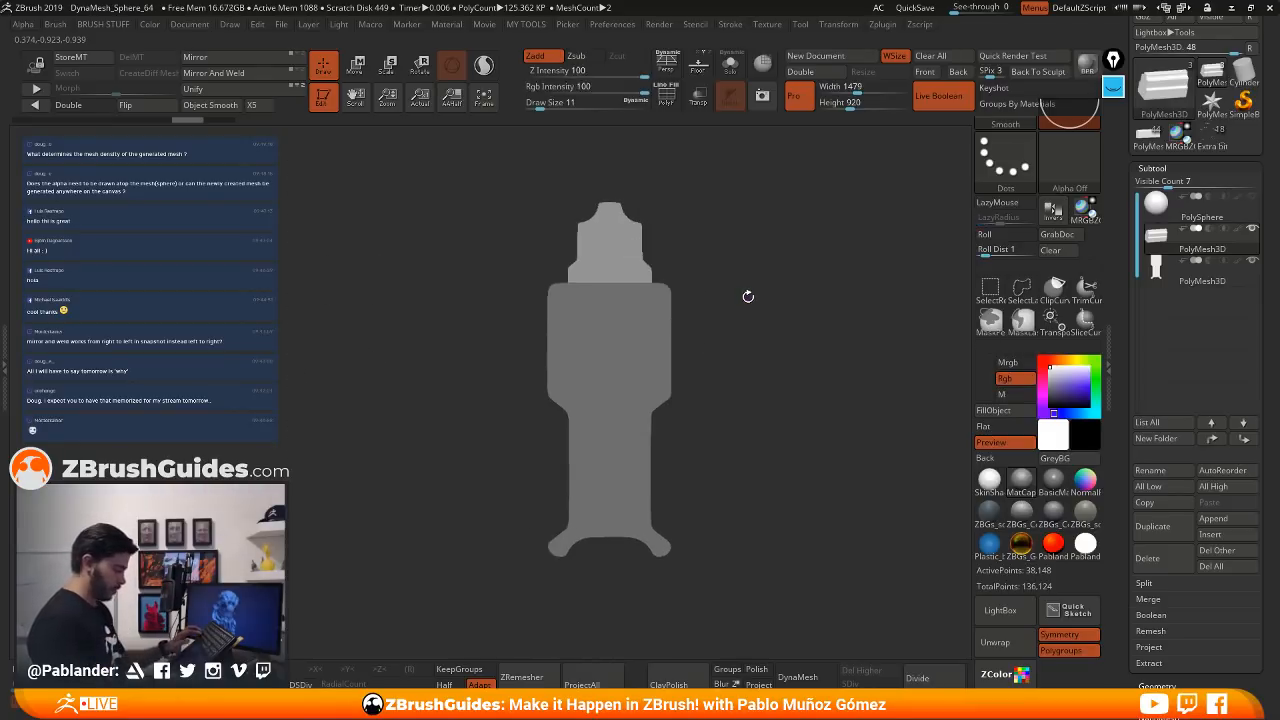
left_click_drag(732, 238, 766, 257, "alt")
key("shift+z")
left_click(657, 277)
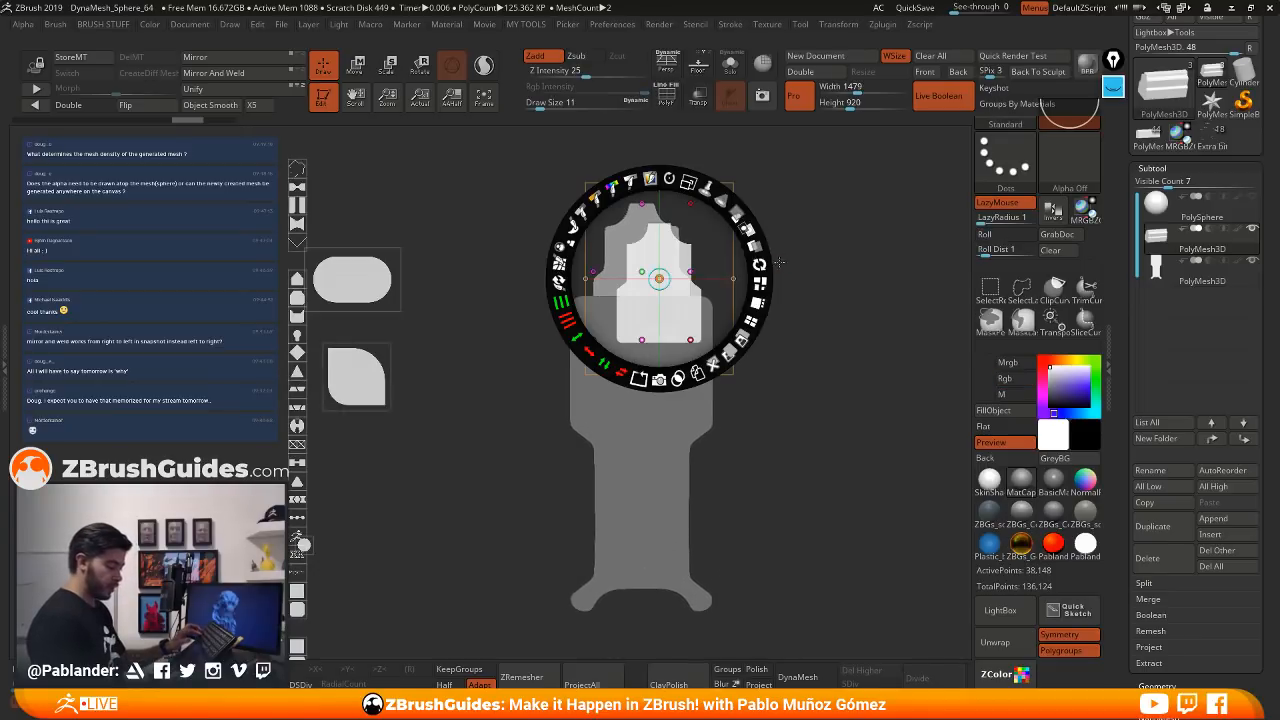
left_click_drag(657, 277, 391, 474)
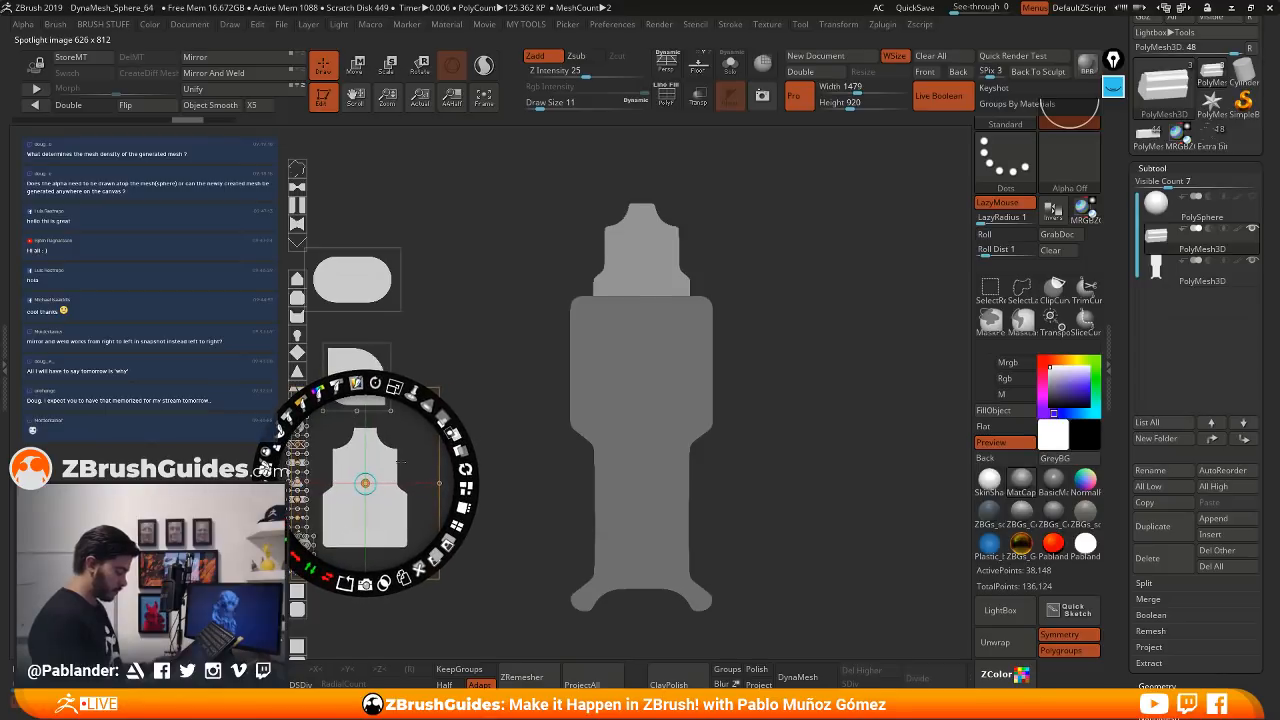
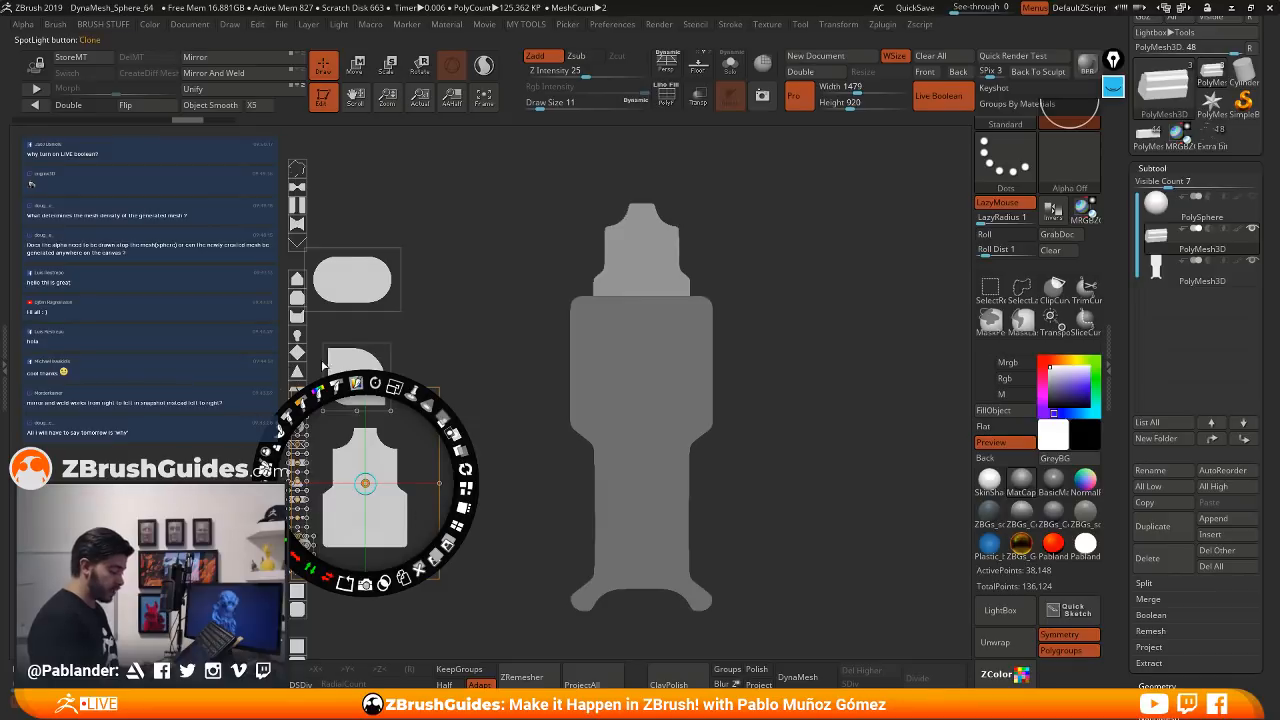
left_click_drag(378, 446, 326, 154)
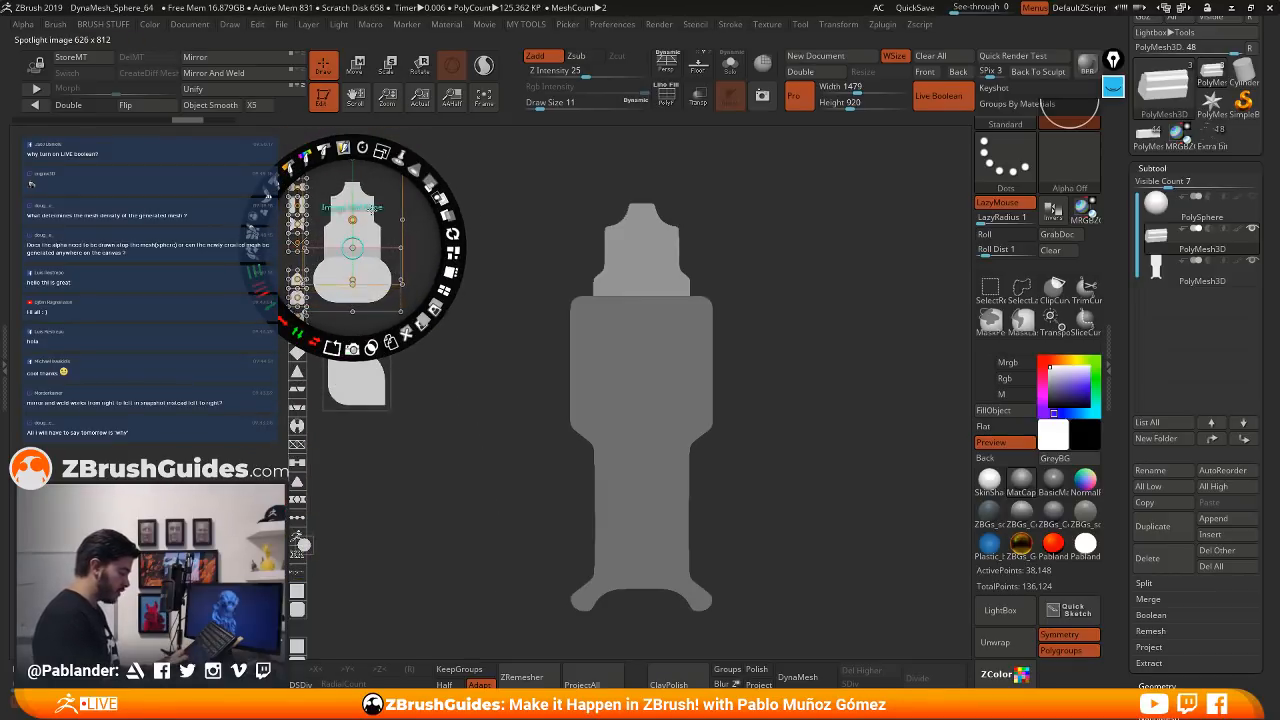
left_click_drag(352, 223, 352, 196)
- Place an enlarged duplicate of the small triangle over the lower block's right edge, and widen it into a trapezoid with Extend H
left_click(298, 378)
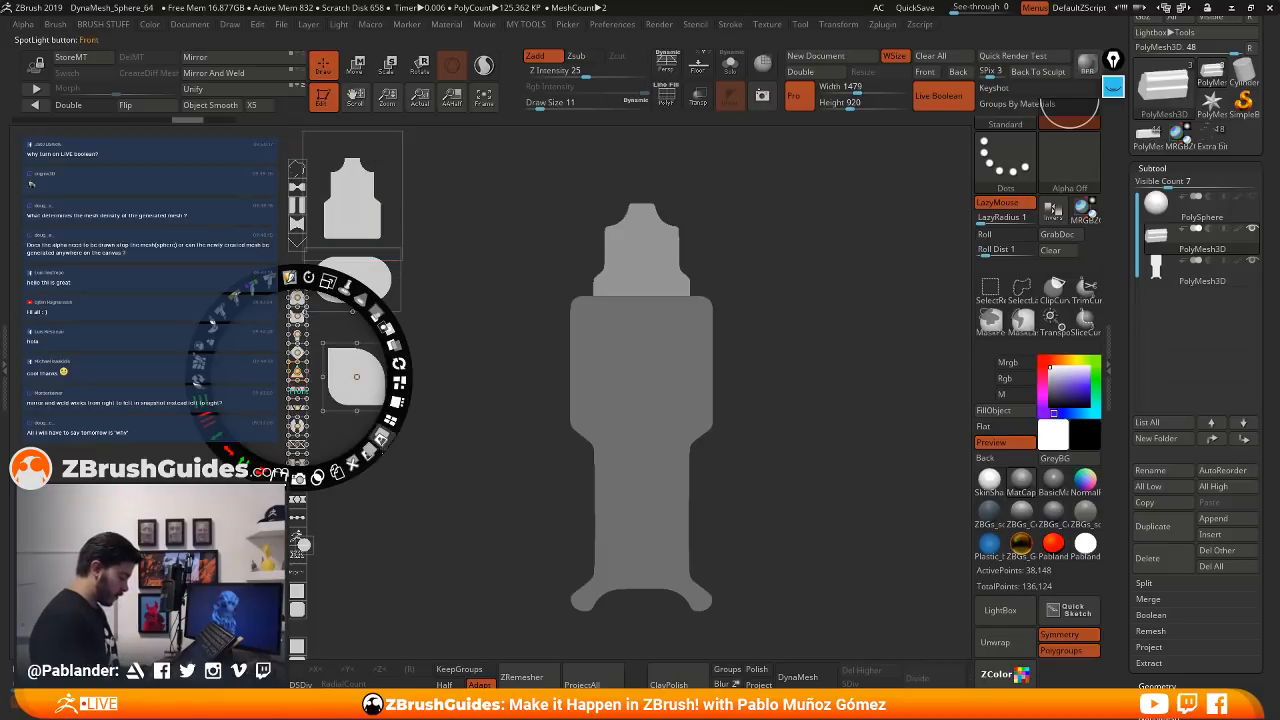
left_click(338, 471)
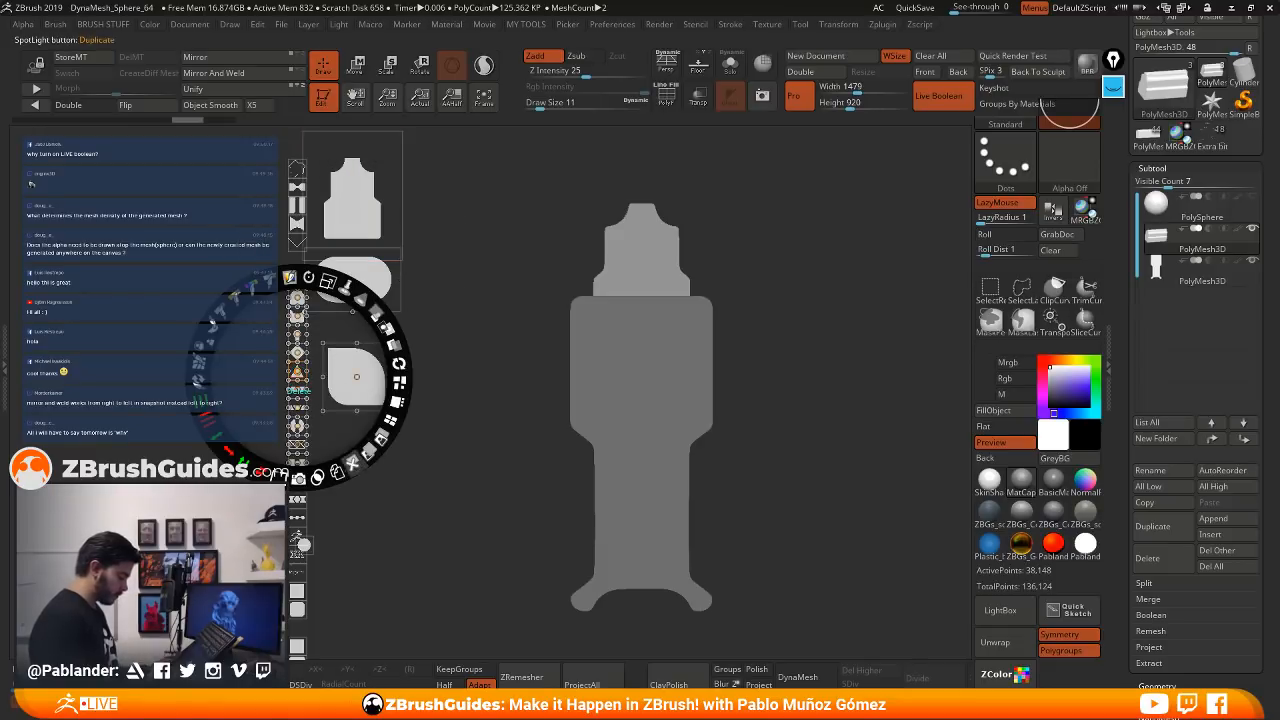
left_click_drag(298, 378, 482, 388)
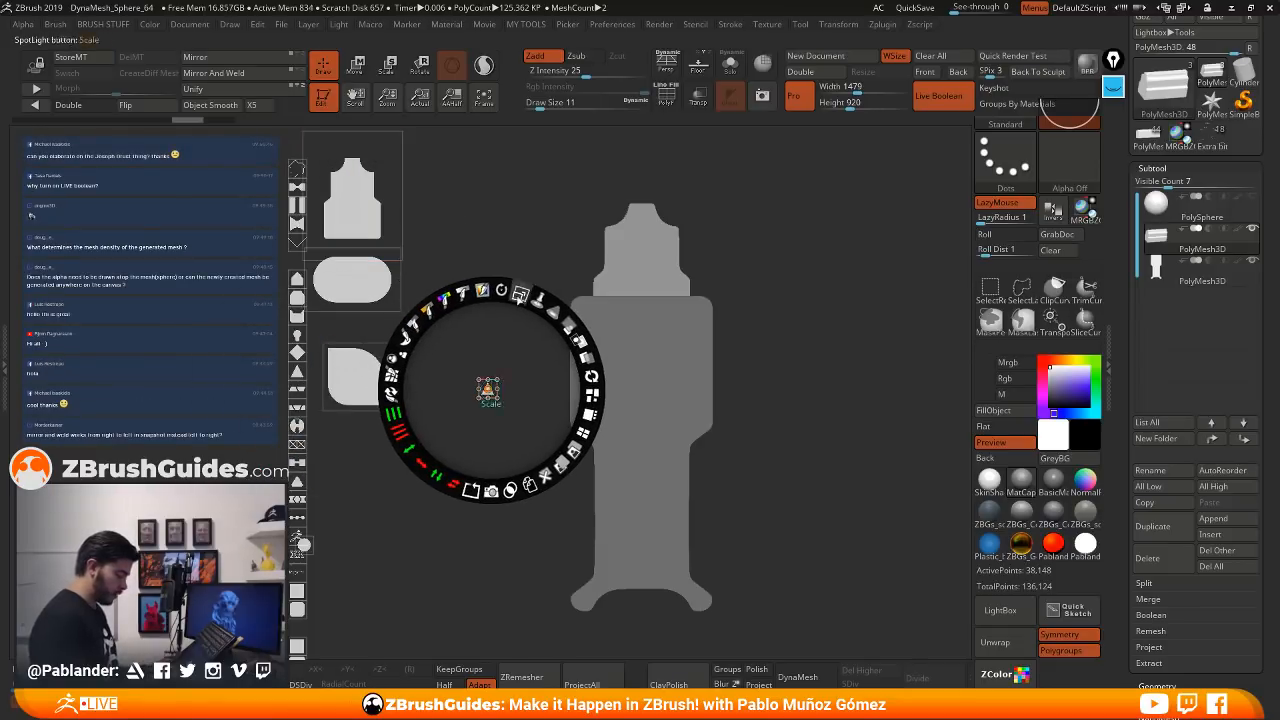
left_click_drag(520, 292, 568, 325)
left_click_drag(491, 391, 764, 360)
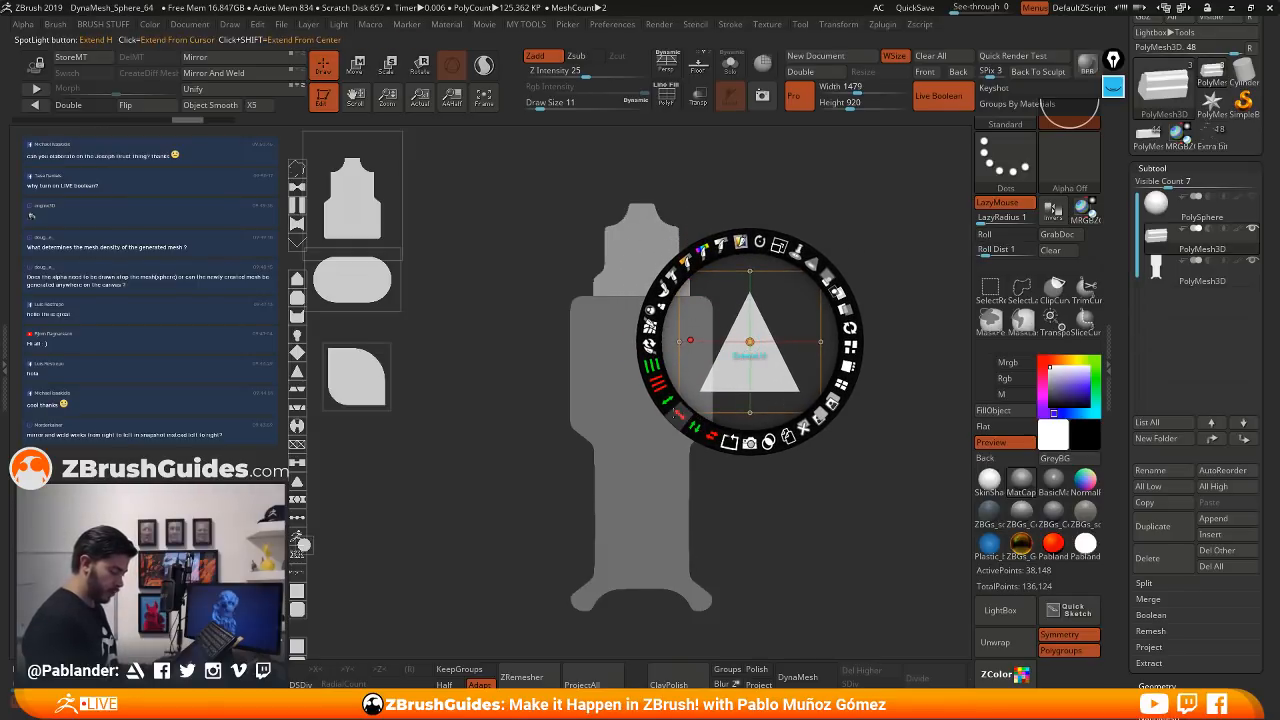
left_click_drag(676, 412, 650, 356)
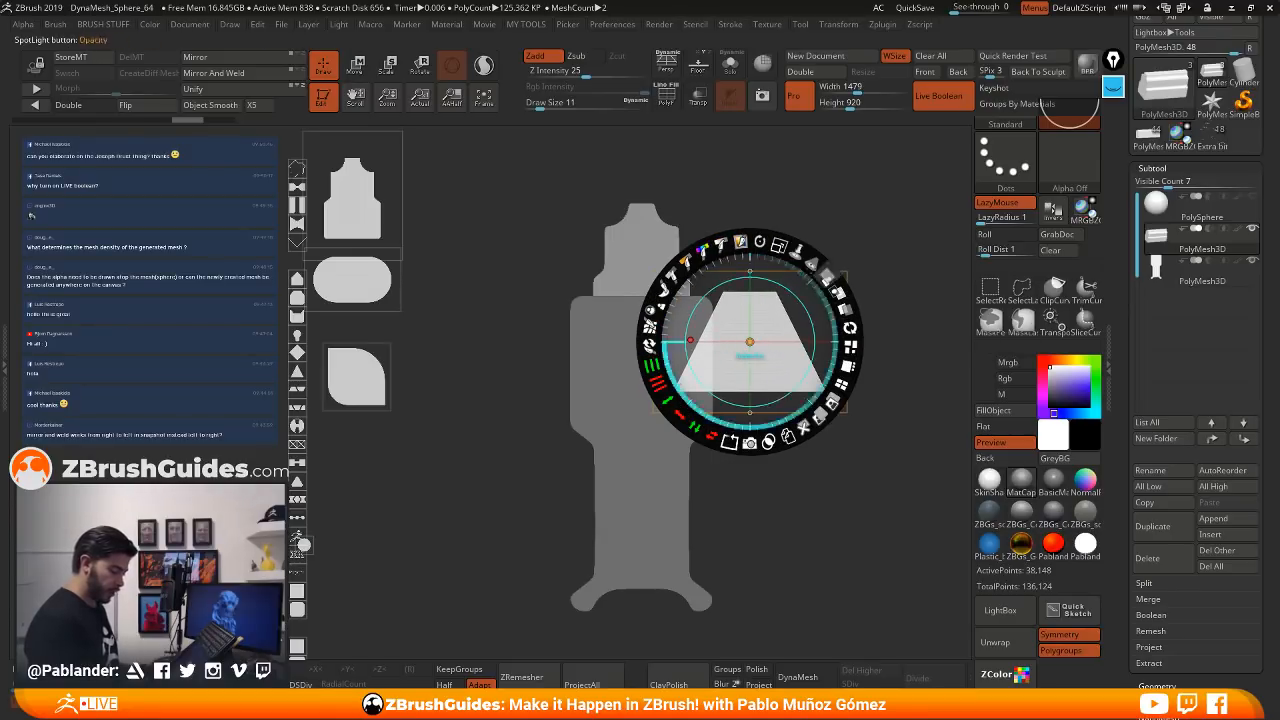
- Rotate the trapezoid a quarter turn and place it so its narrow end overlaps the lower block's right edge
left_click_drag(759, 243, 627, 291)
left_click_drag(609, 336, 703, 400)
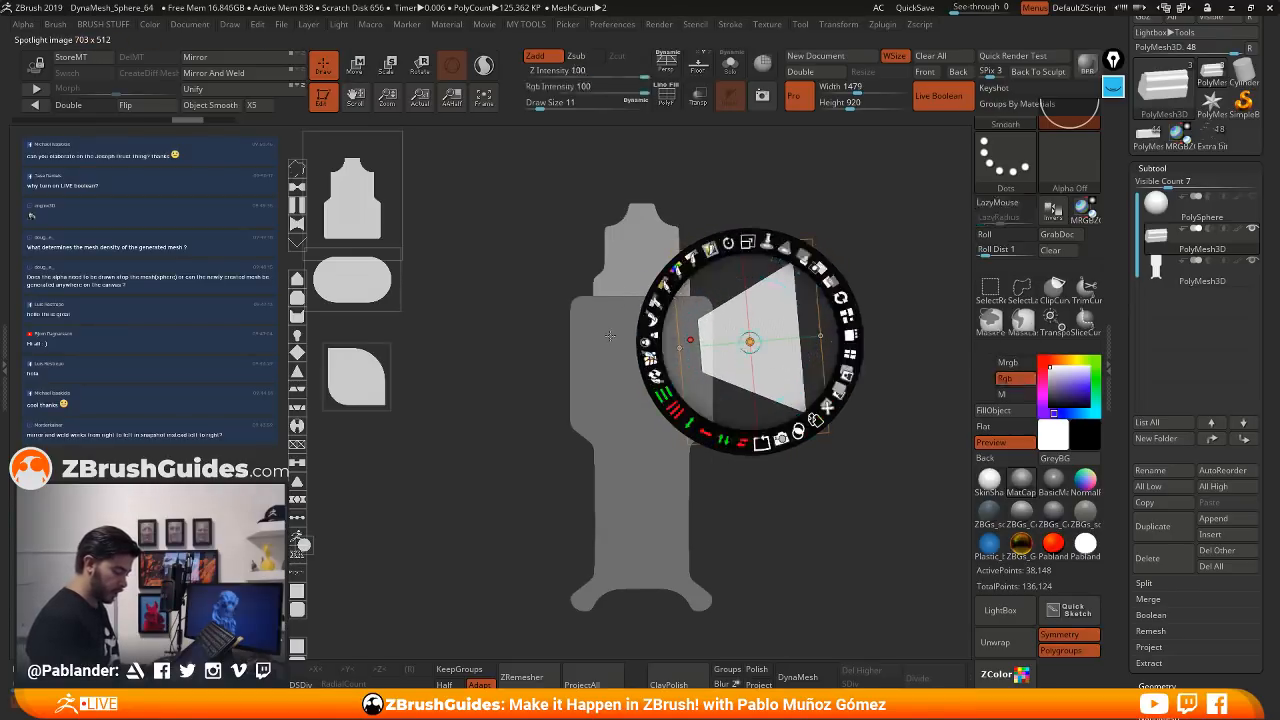
left_click_drag(760, 243, 708, 247)
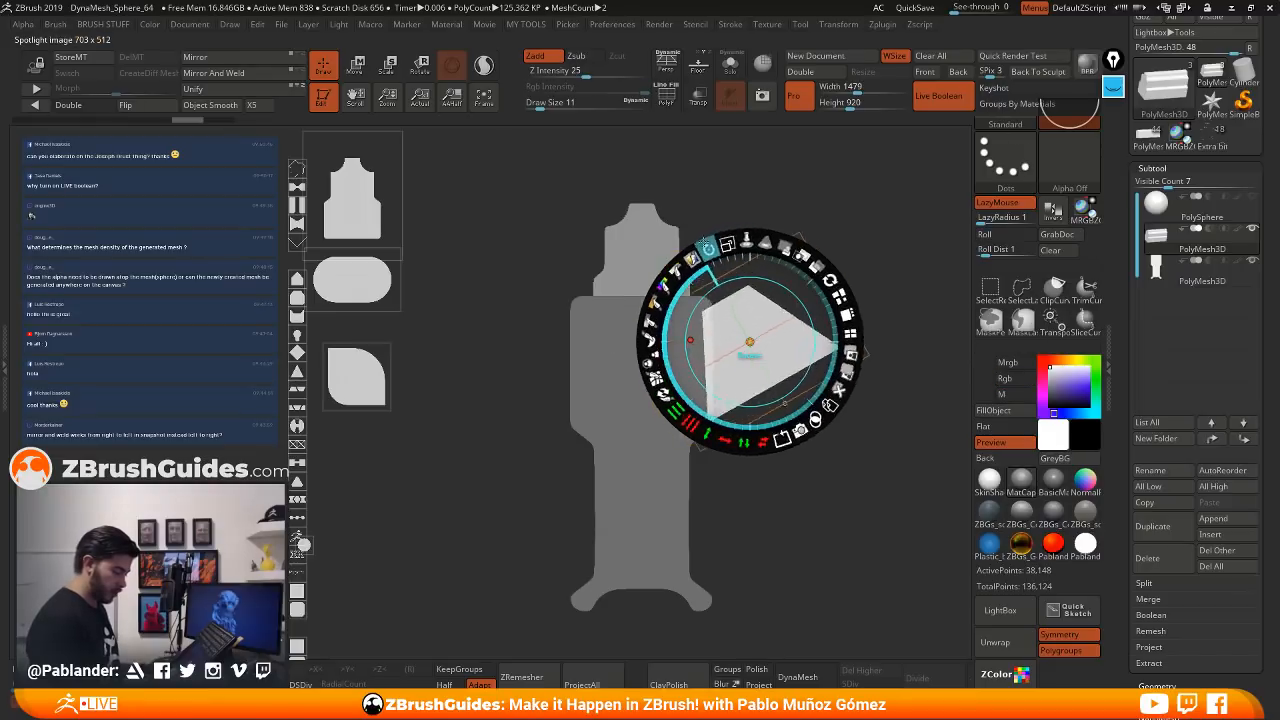
left_click_drag(650, 331, 757, 246)
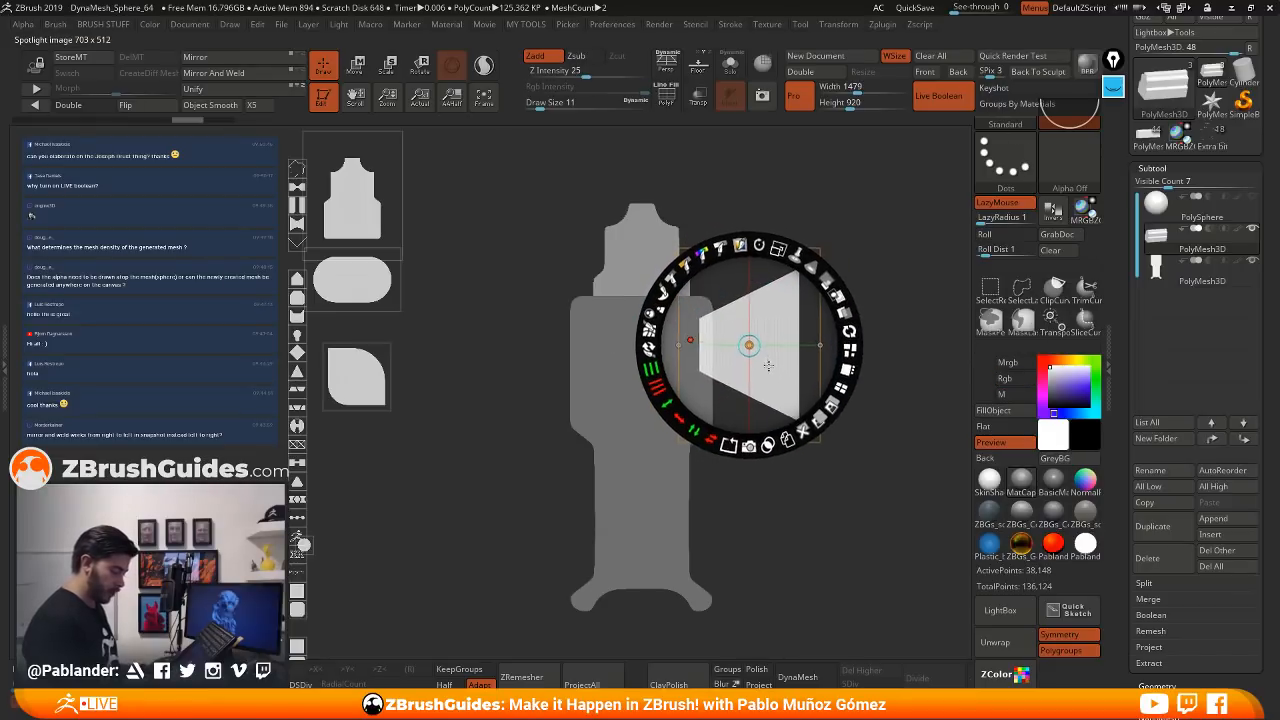
left_click_drag(757, 326, 773, 357)
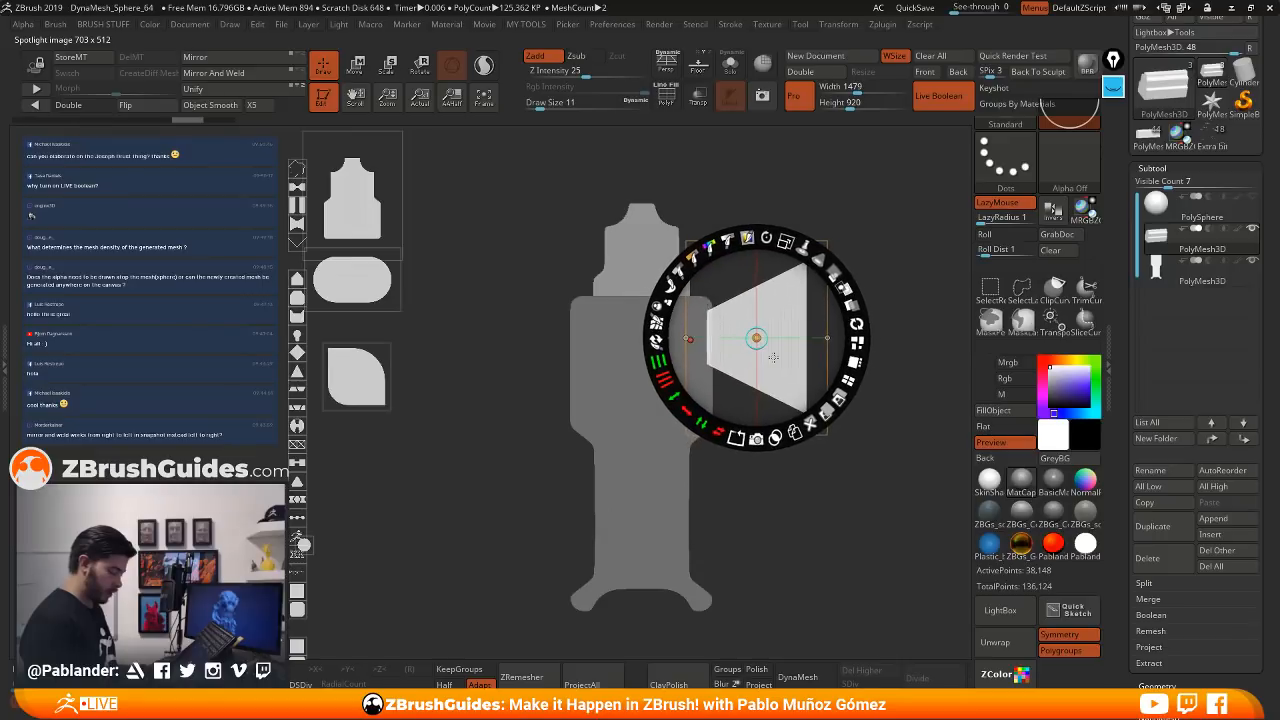
- Scale the trapezoid down slightly, reduce its height, and reposition it over the block's right edge
left_click_drag(778, 245, 762, 242)
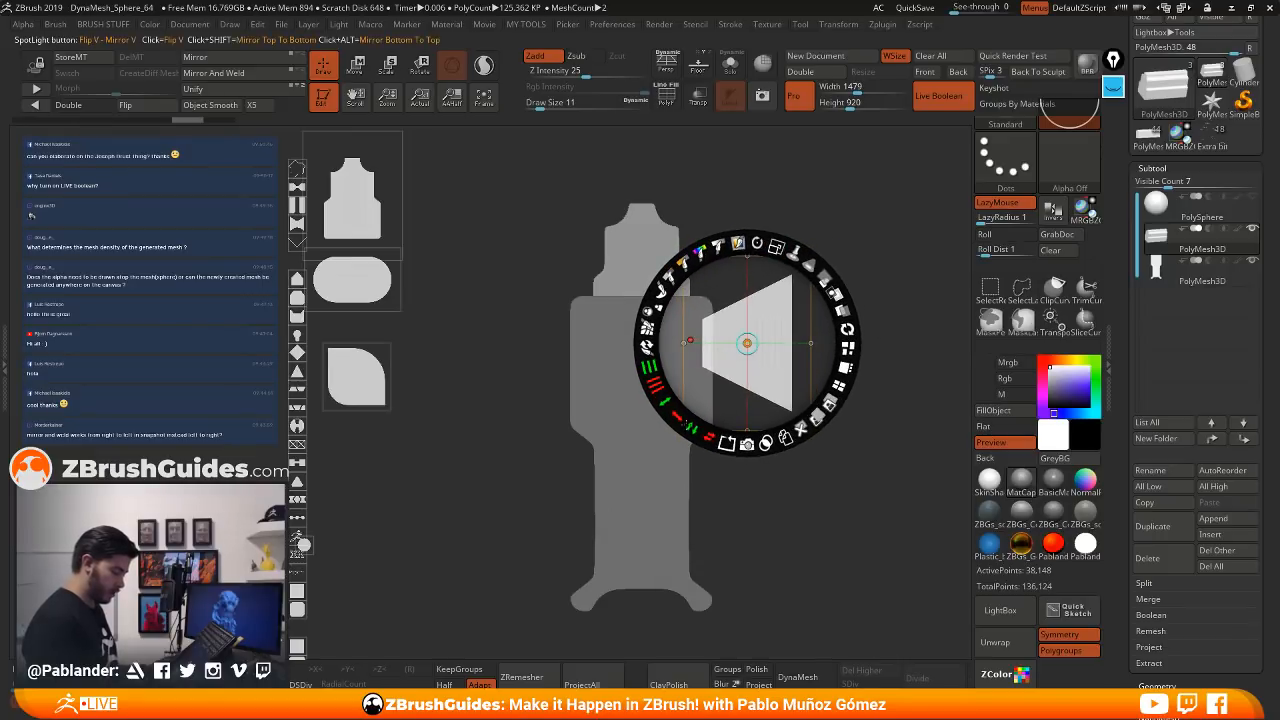
left_click_drag(687, 423, 678, 417)
left_click_drag(780, 363, 734, 347)
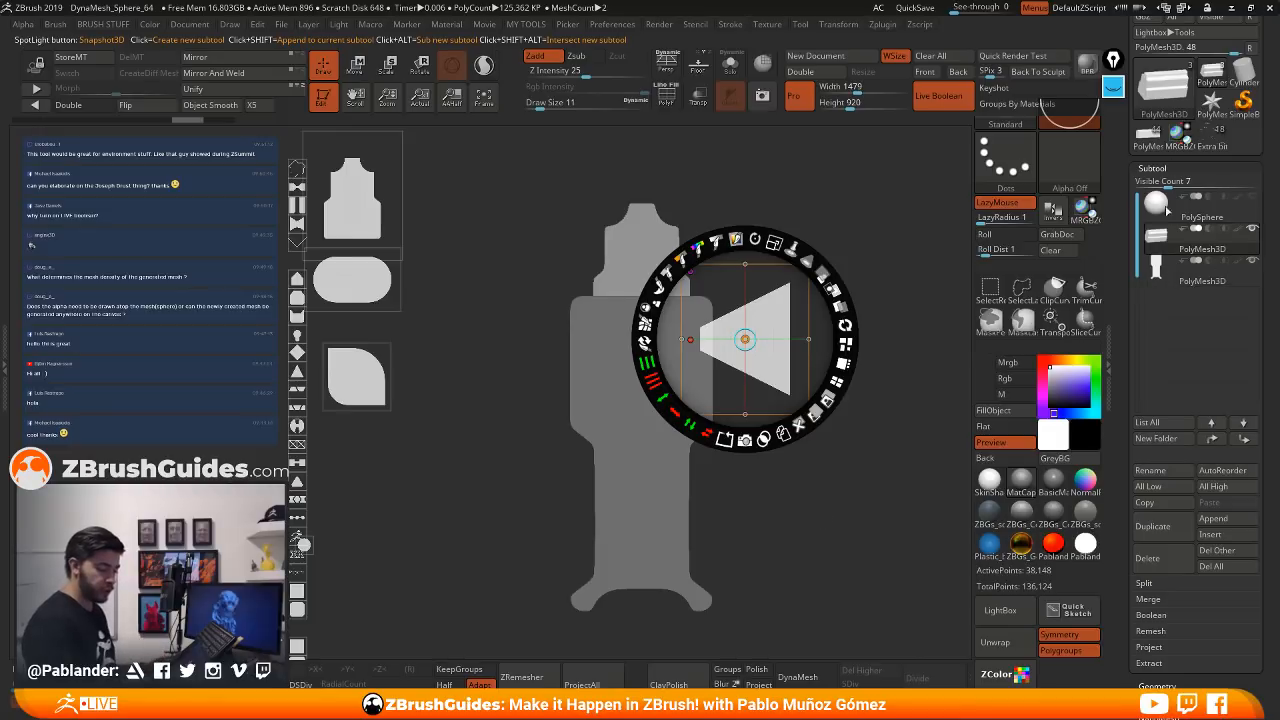
- Select the lower block's subtool, add the trapezoid as a subtractive subtool with Snapshot3D, and hide Spotlight
left_click(1200, 268)
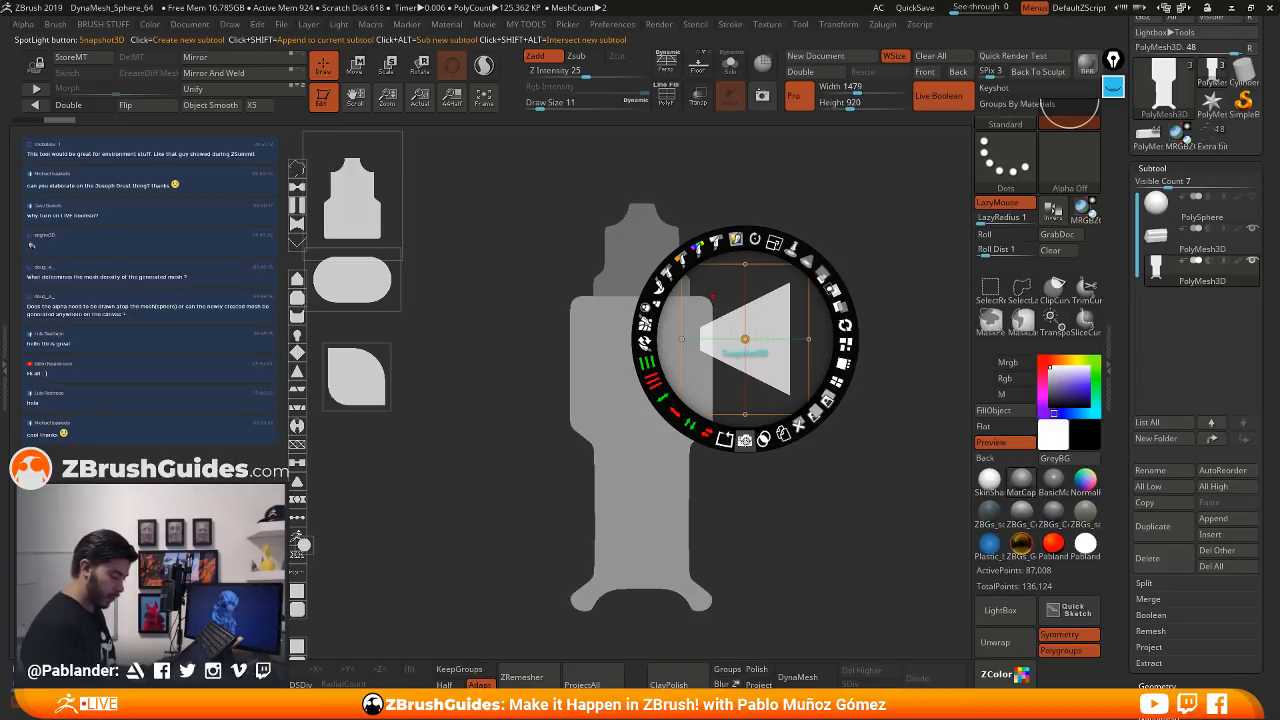
left_click(745, 440)
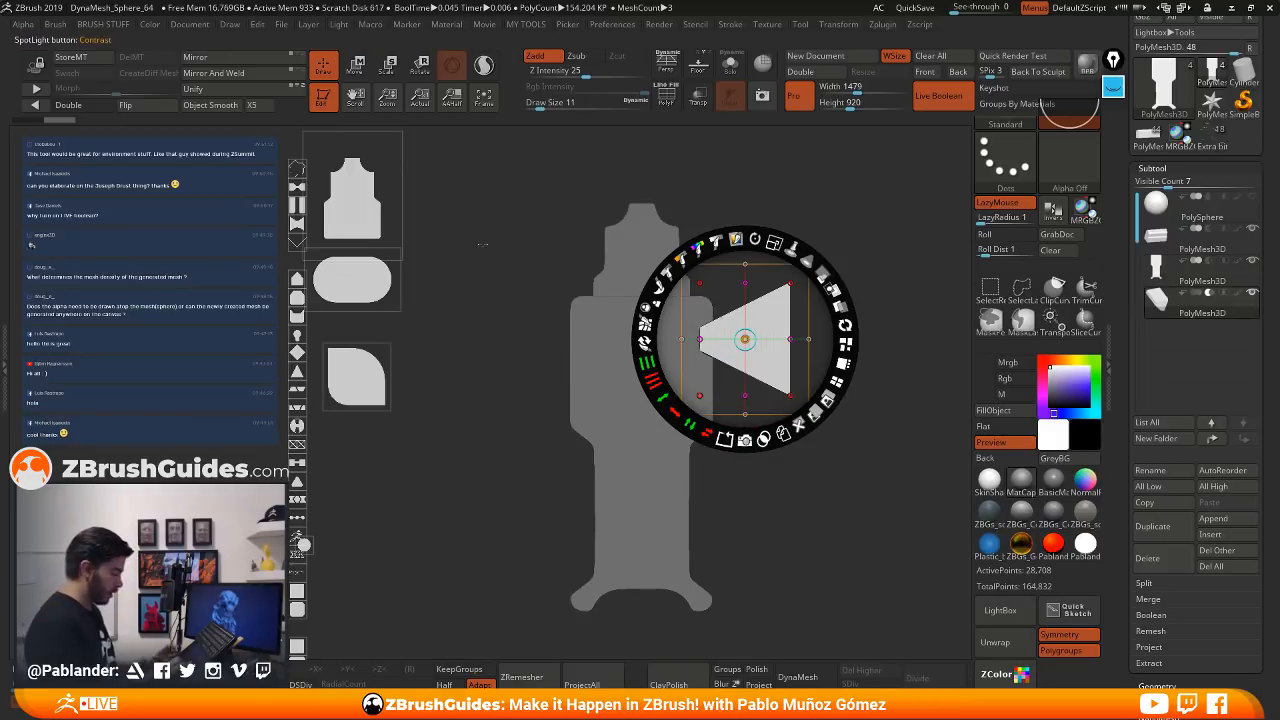
key("shift+z")
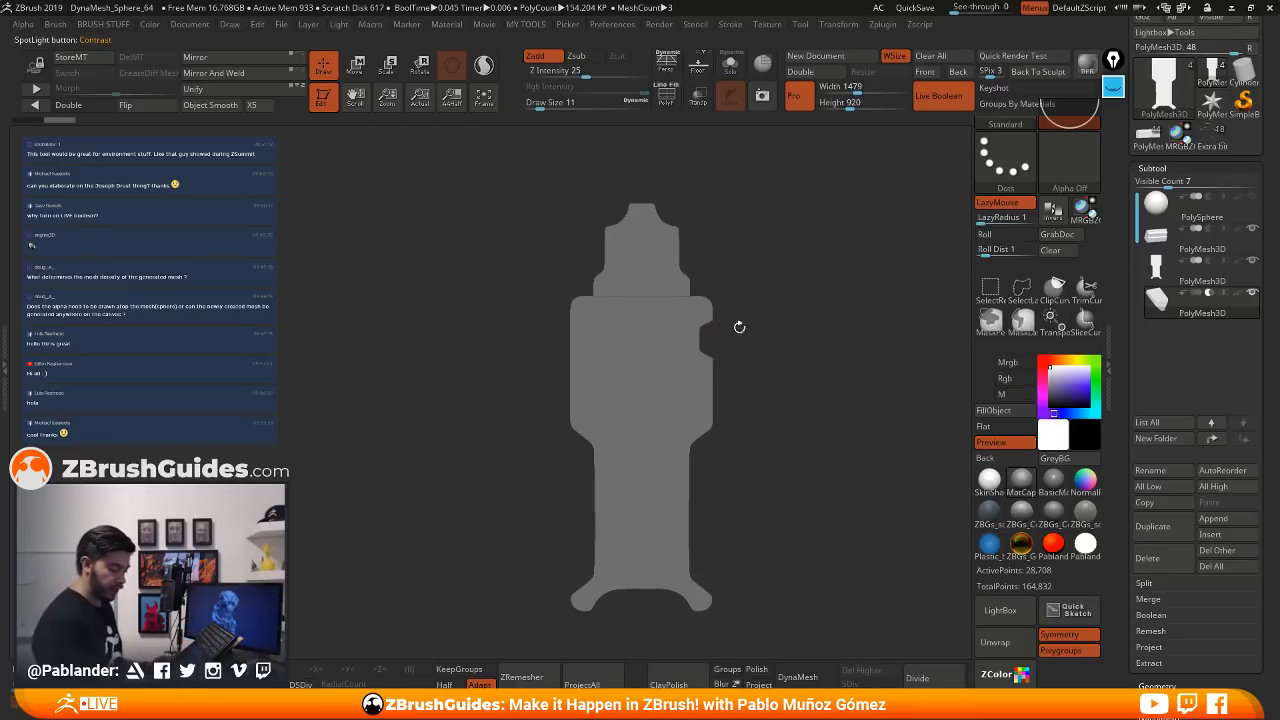
- Inspect the trapezoidal cut from several angles and close up from the front, with the polyframe displayed on the cutter
mouse_move(739, 327)
left_mouse_down()
mouse_move(770, 320)
mouse_move(774, 348)
mouse_move(717, 371)
mouse_move(811, 389)
mouse_move(792, 366)
left_mouse_up()
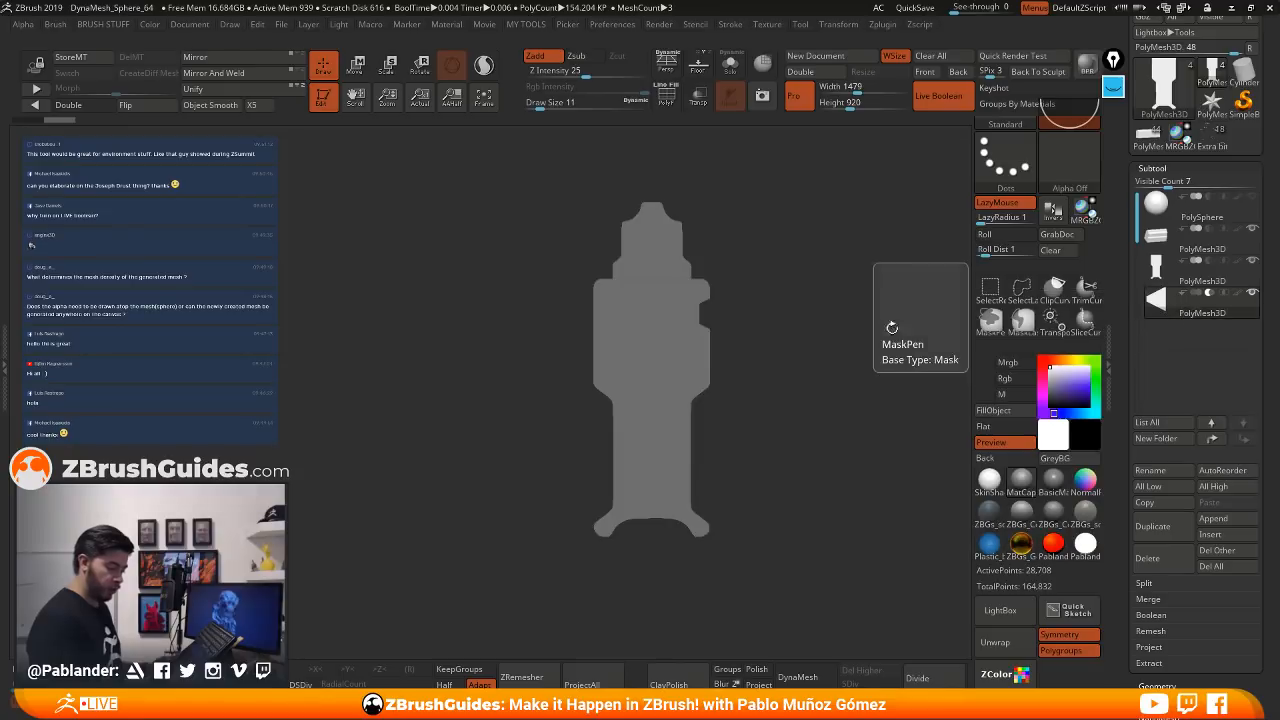
left_click_drag(880, 335, 852, 365)
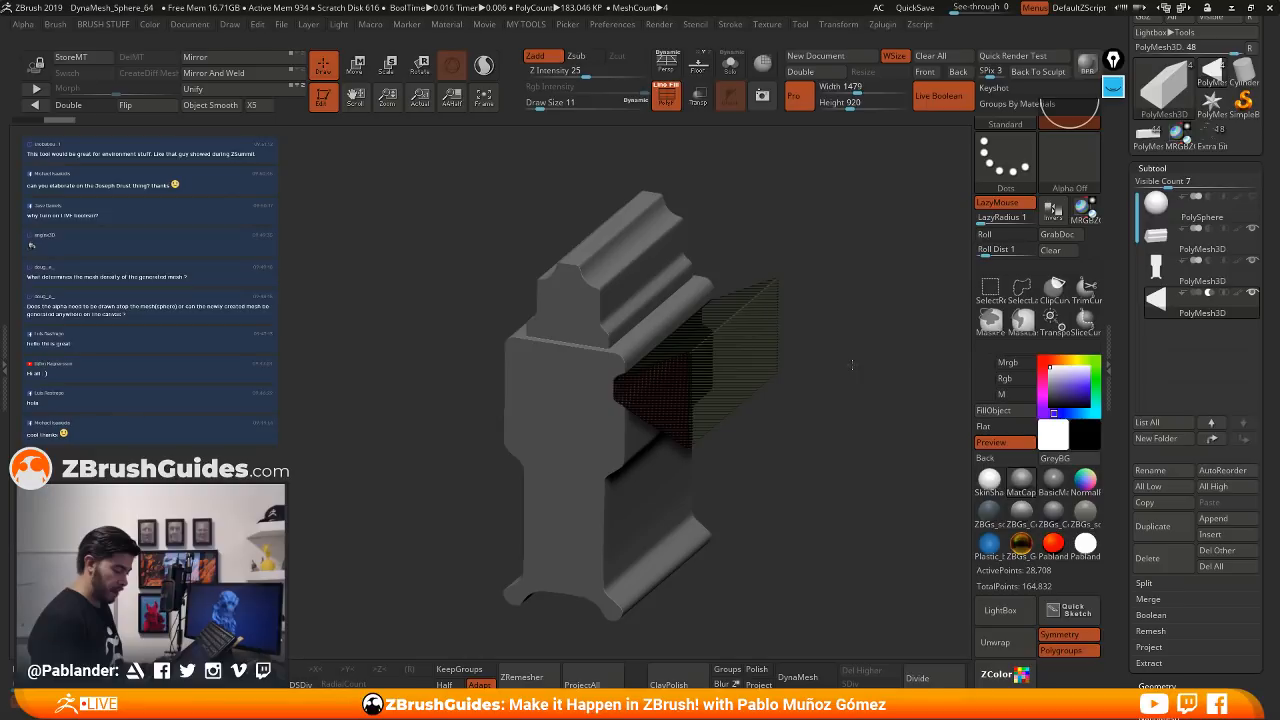
left_click_drag(852, 365, 975, 364)
left_click_drag(839, 479, 746, 403)
right_click_drag(606, 312, 614, 352, "ctrl")
left_click_drag(618, 201, 717, 242, "alt")
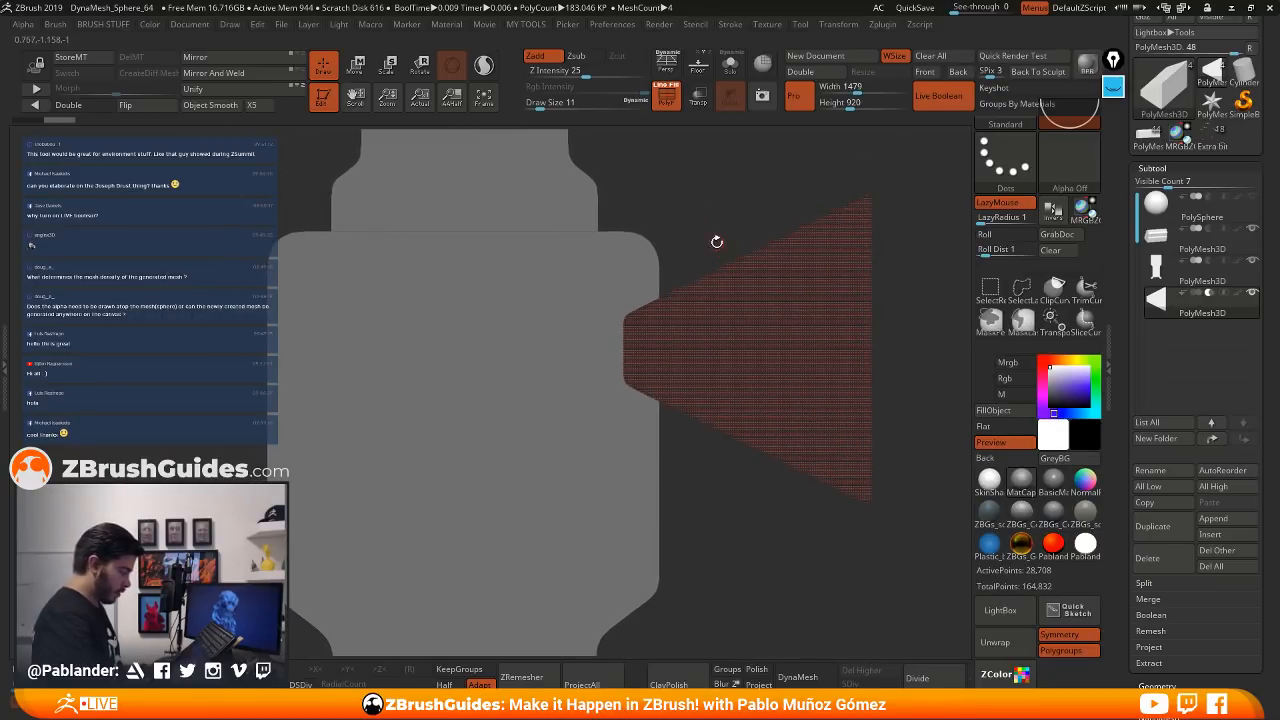
key("shift+f")
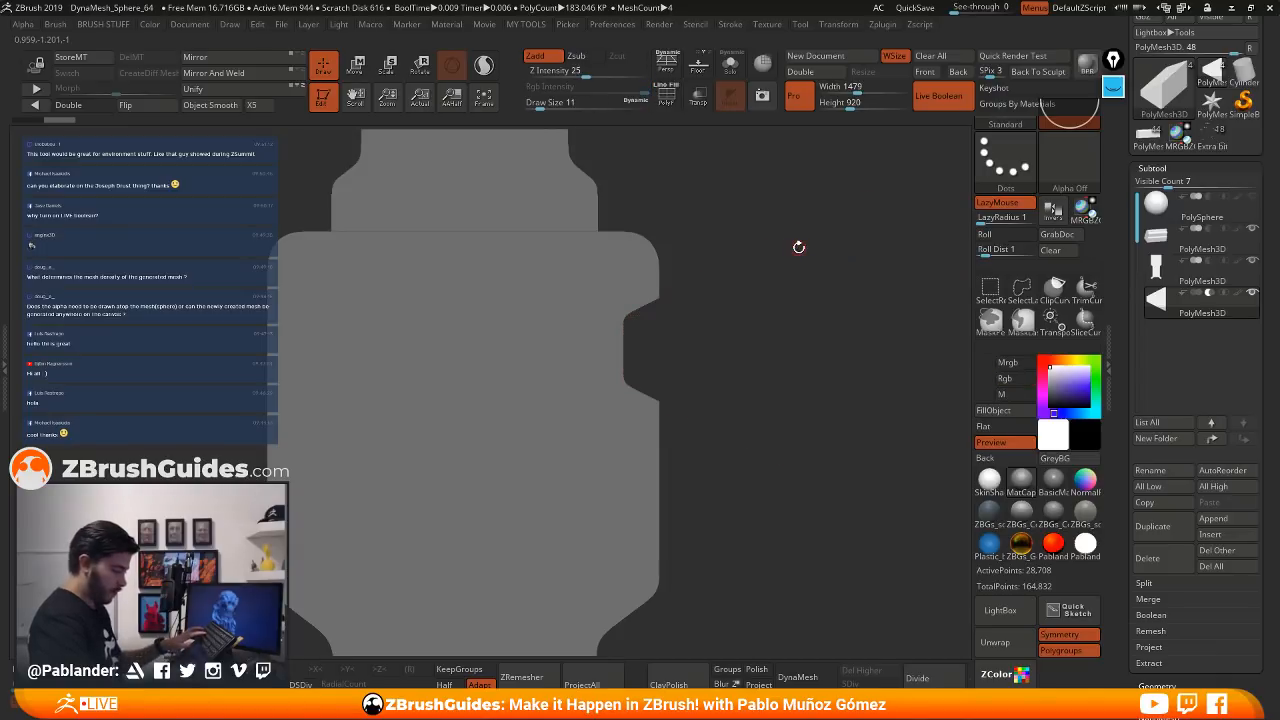
- Isolate the trapezoid subtool with Solo, show the screen annotations, and clear the old yellow notes
key("ctrl+shift+s")
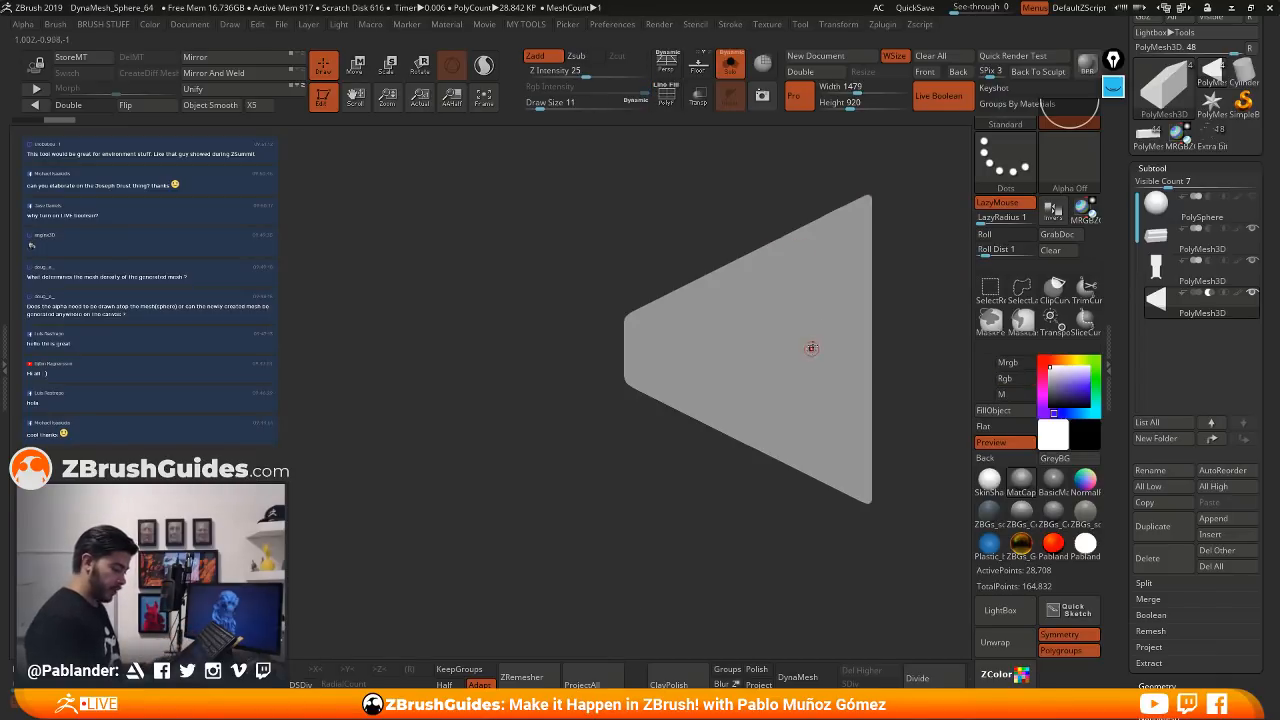
left_click(1113, 88)
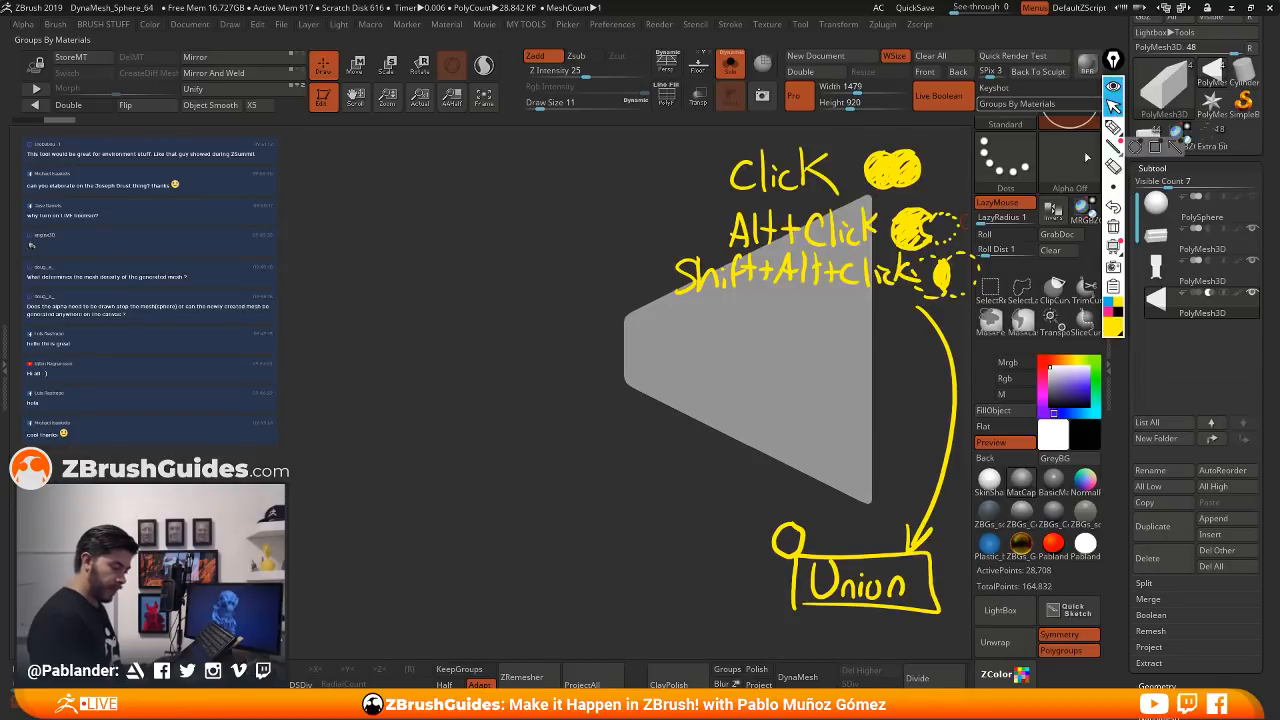
left_click(1113, 165)
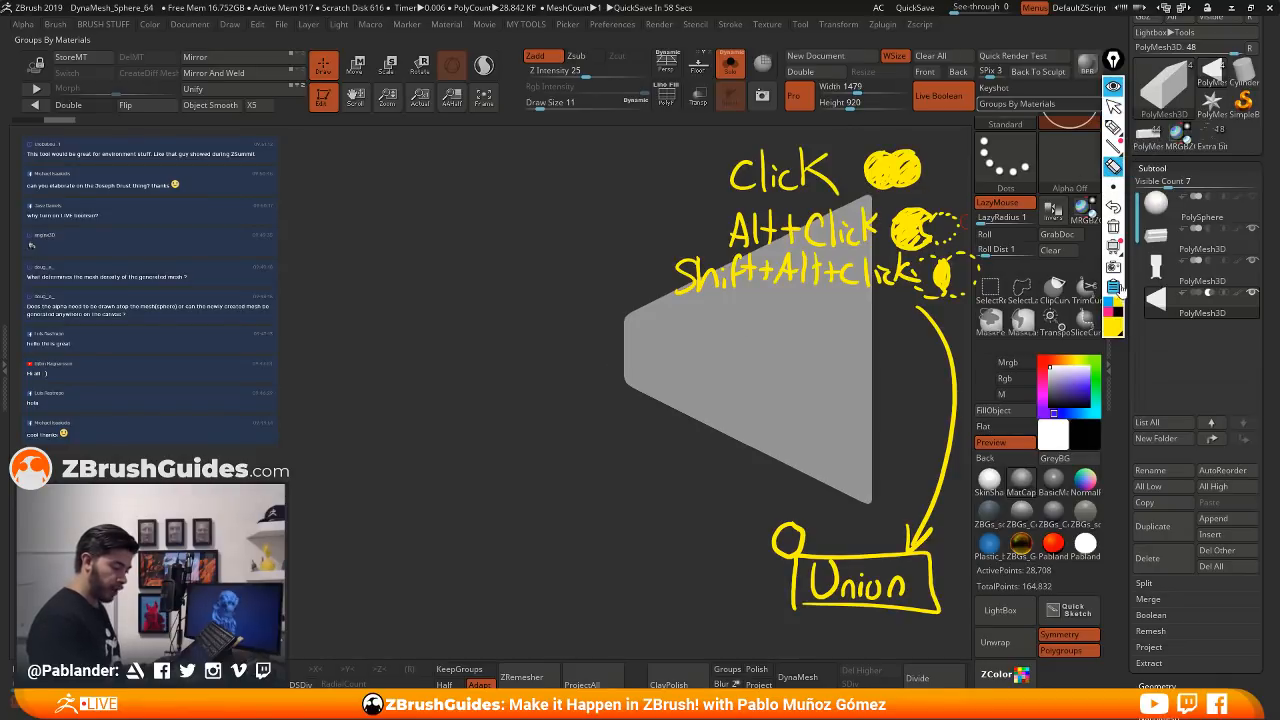
left_click(1113, 227)
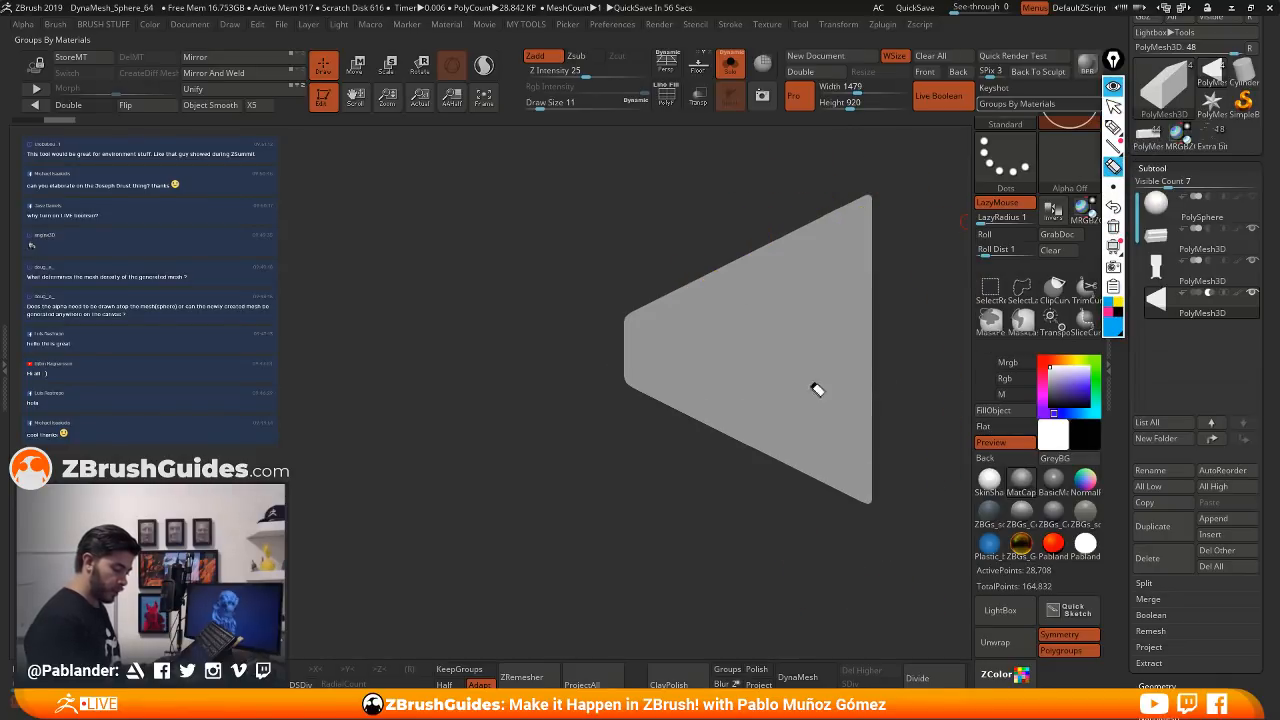
- Outline the trapezoid's rounded corners in blue, and sketch sharp corners beside two of them in pink
left_click(1113, 127)
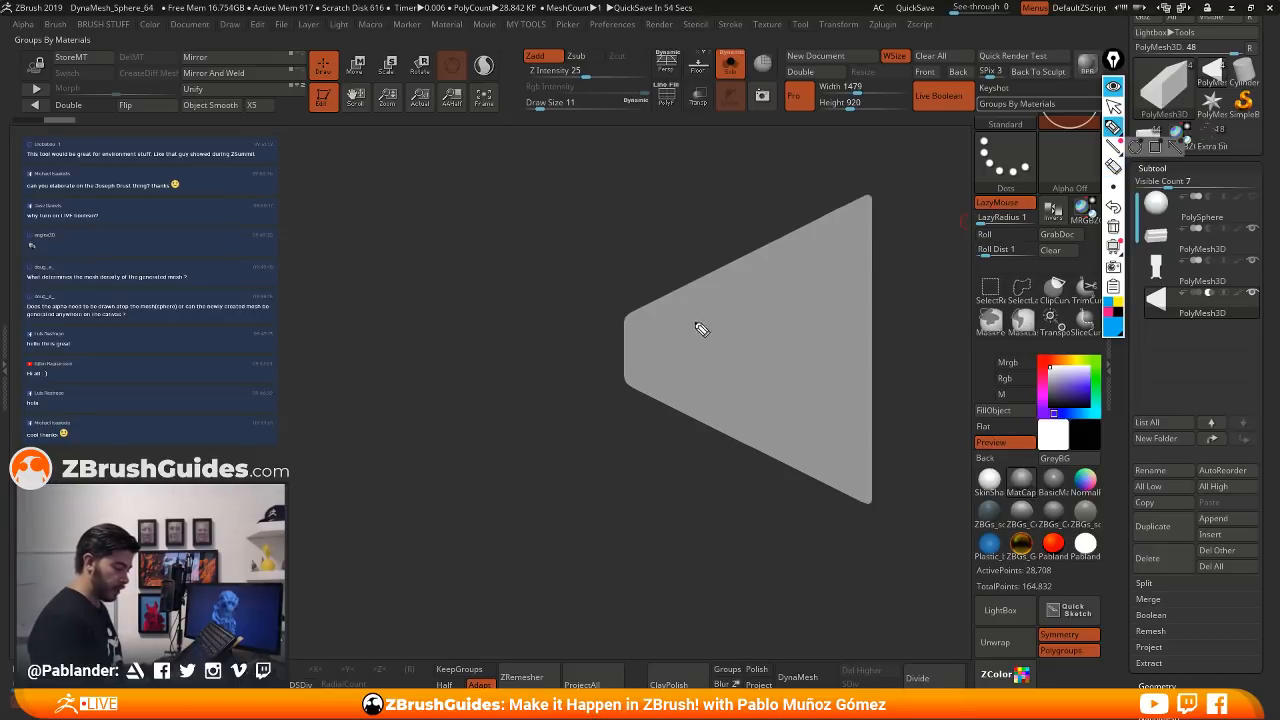
mouse_move(840, 197)
left_mouse_down()
mouse_move(863, 187)
mouse_move(885, 208)
left_mouse_up()
left_click_drag(641, 292, 616, 320)
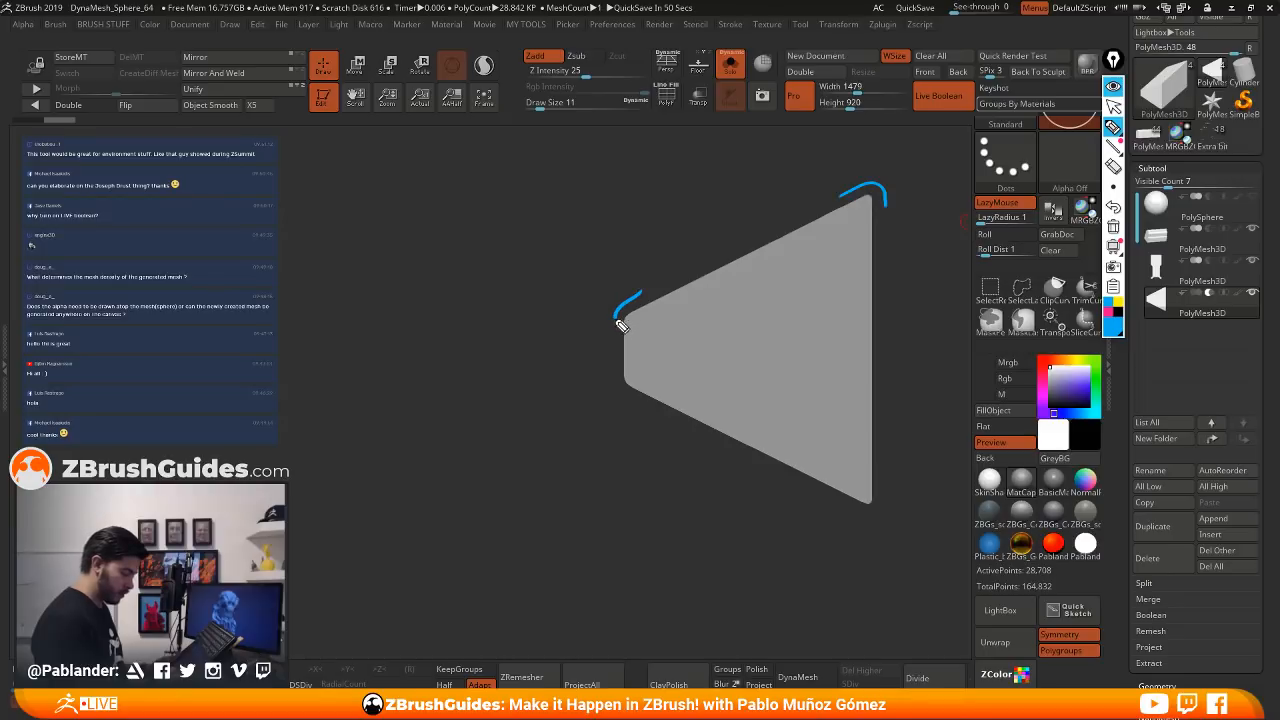
left_click_drag(614, 368, 632, 400)
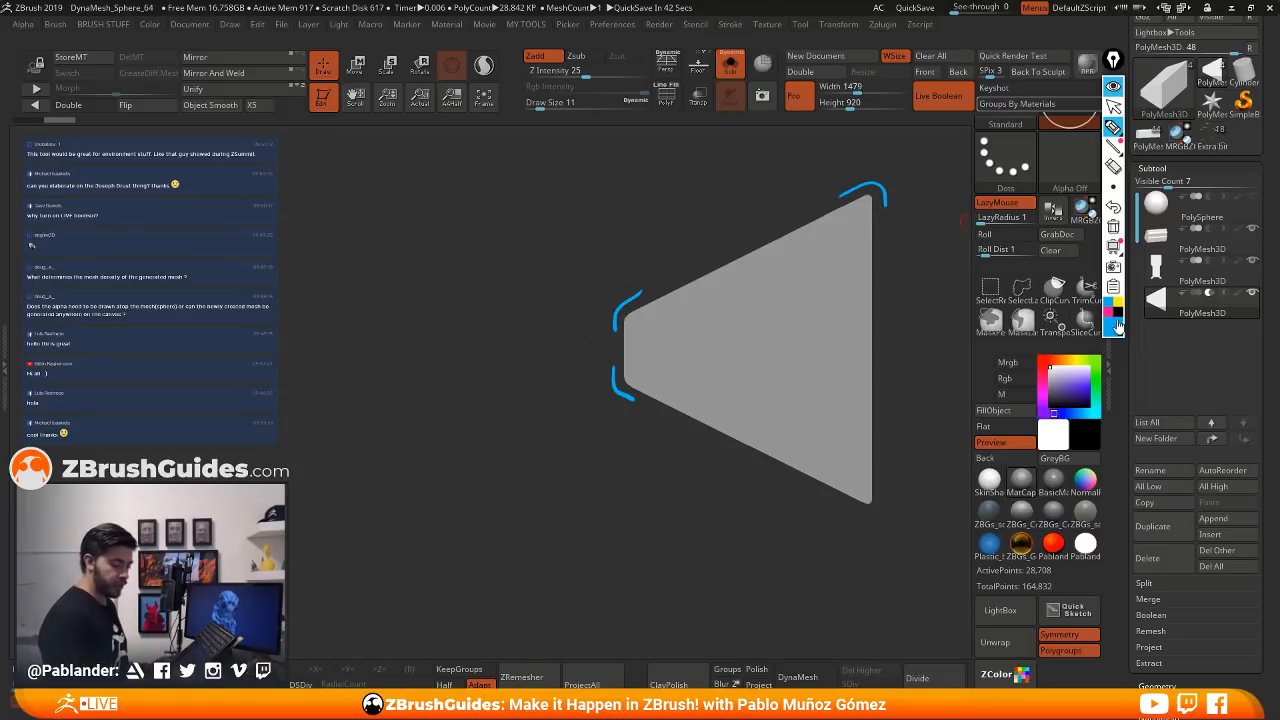
mouse_move(845, 183)
left_mouse_down()
mouse_move(903, 164)
mouse_move(897, 206)
left_mouse_up()
mouse_move(632, 295)
left_mouse_down()
mouse_move(607, 313)
mouse_move(604, 337)
left_mouse_up()
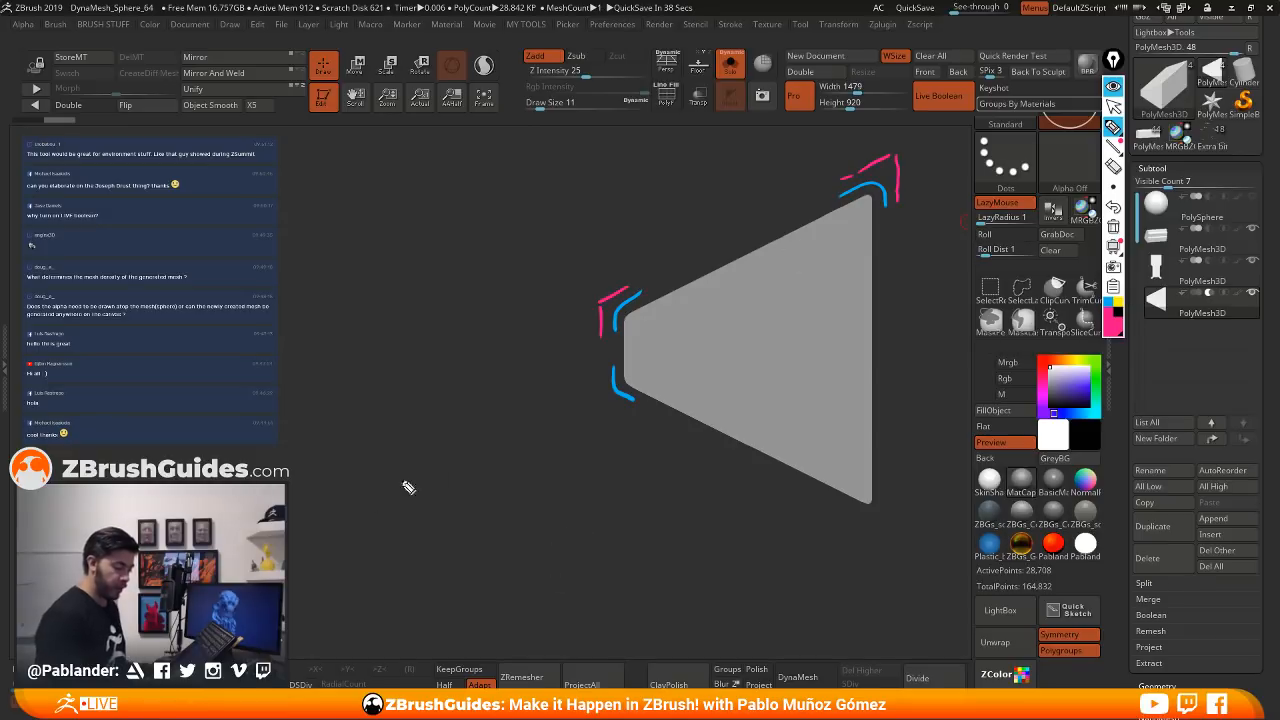
- Hide the annotations, turn Solo off, and frame the whole model from the front
left_click(1113, 88)
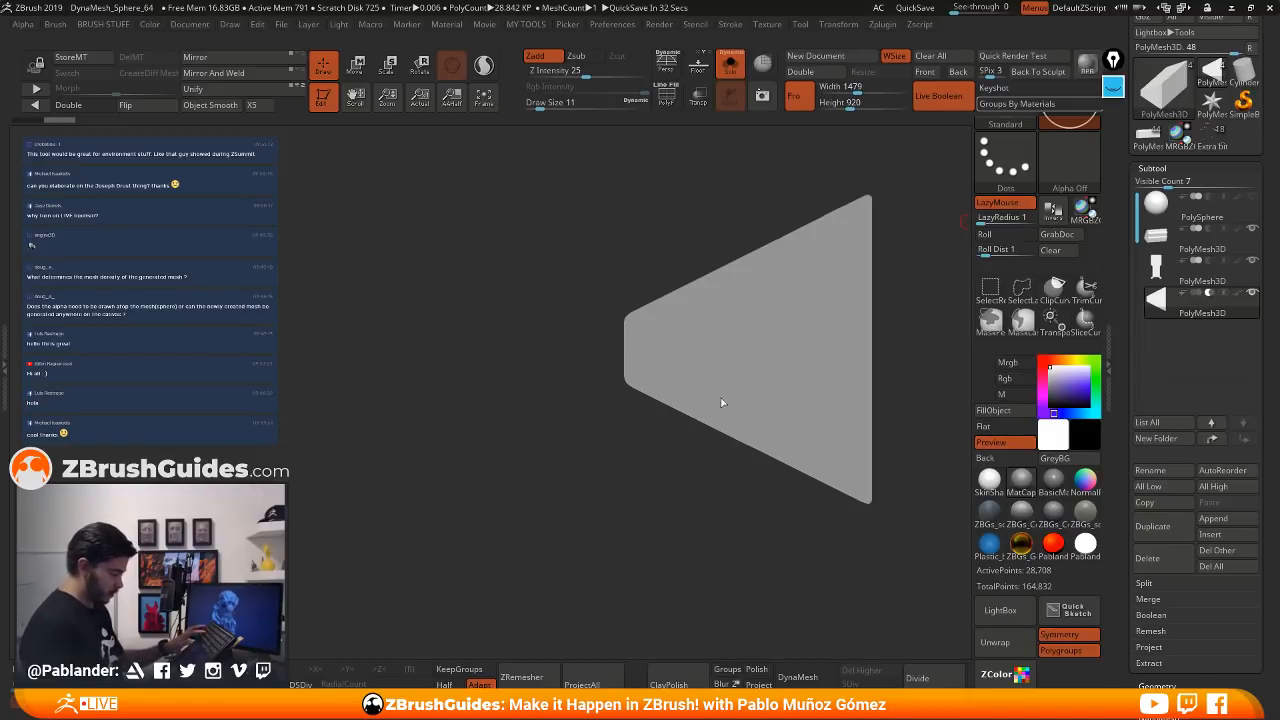
key("ctrl+shift+s")
mouse_move(697, 443)
left_mouse_down()
mouse_move(680, 415)
mouse_move(685, 383)
mouse_move(698, 435)
mouse_move(775, 354)
left_mouse_up()
mouse_move(720, 426)
left_mouse_down("alt")
mouse_move(674, 328)
mouse_move(815, 330)
mouse_move(794, 263)
left_mouse_up("alt")
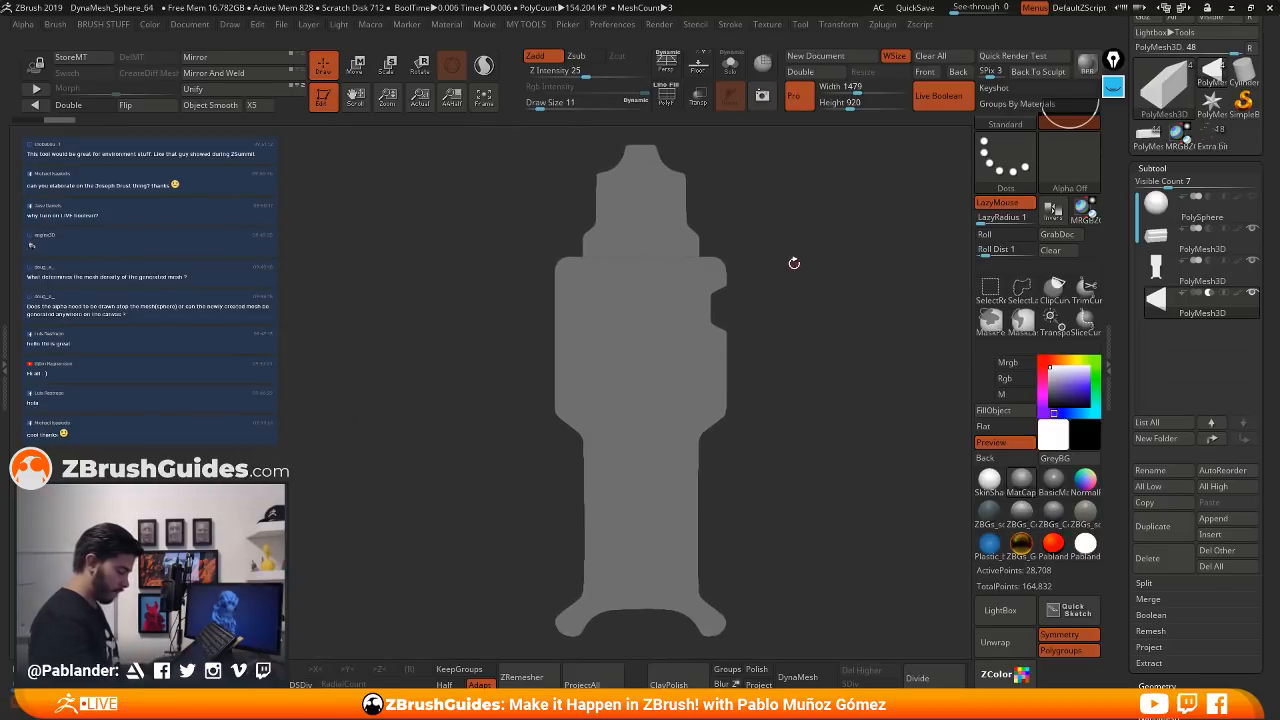
- Show Spotlight, flip the trapezoid horizontally, place it over the lower block's left edge, and hide the Spotlight dial
key("shift+z")
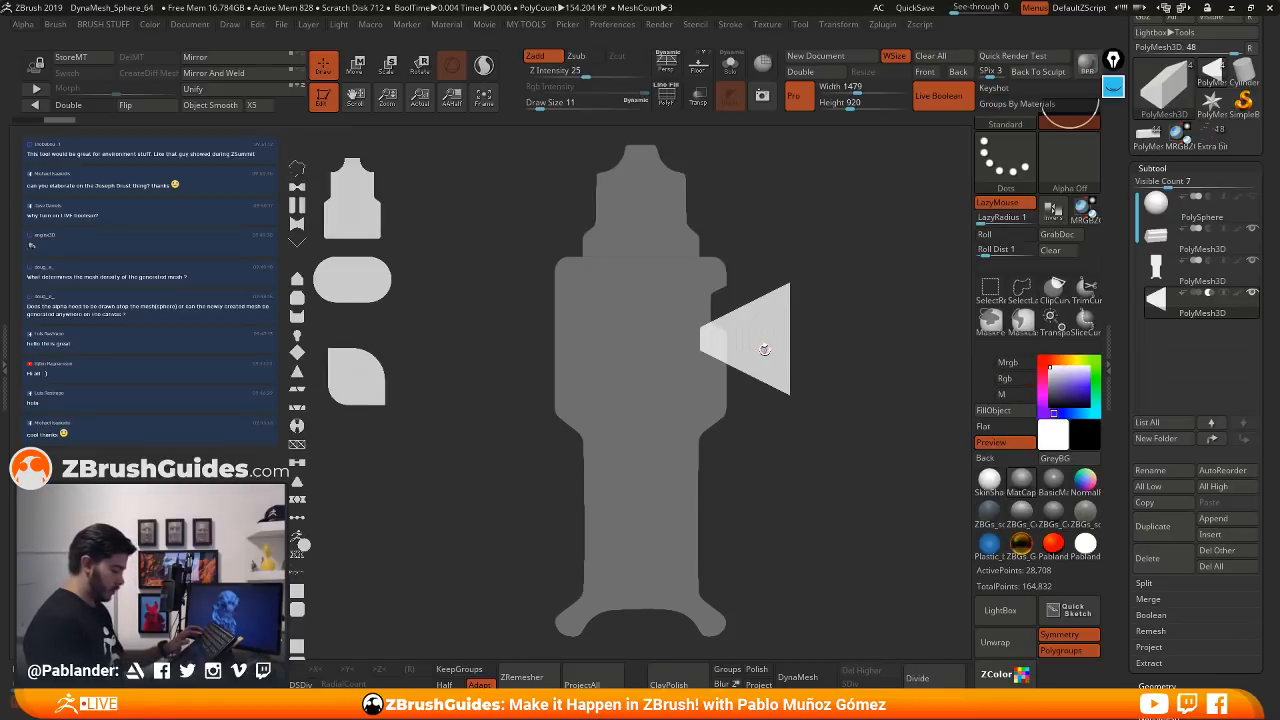
key("w")
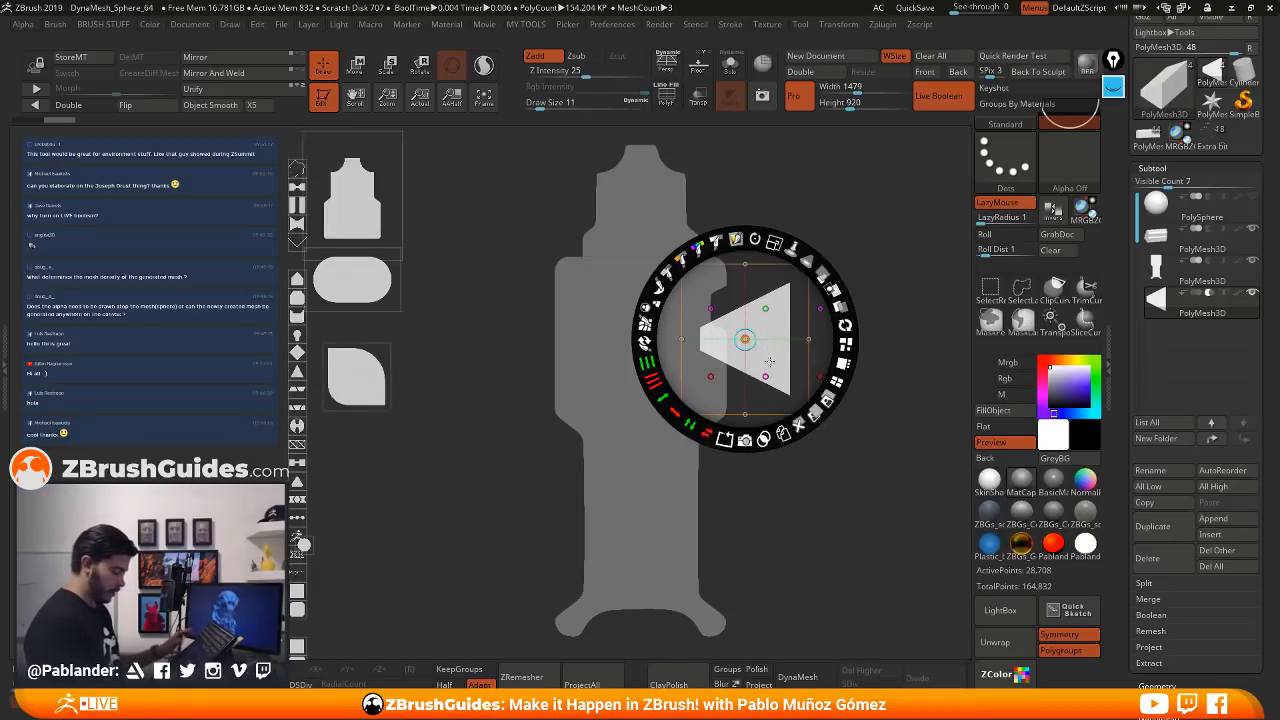
left_click_drag(778, 353, 598, 320)
left_click_drag(565, 383, 571, 345)
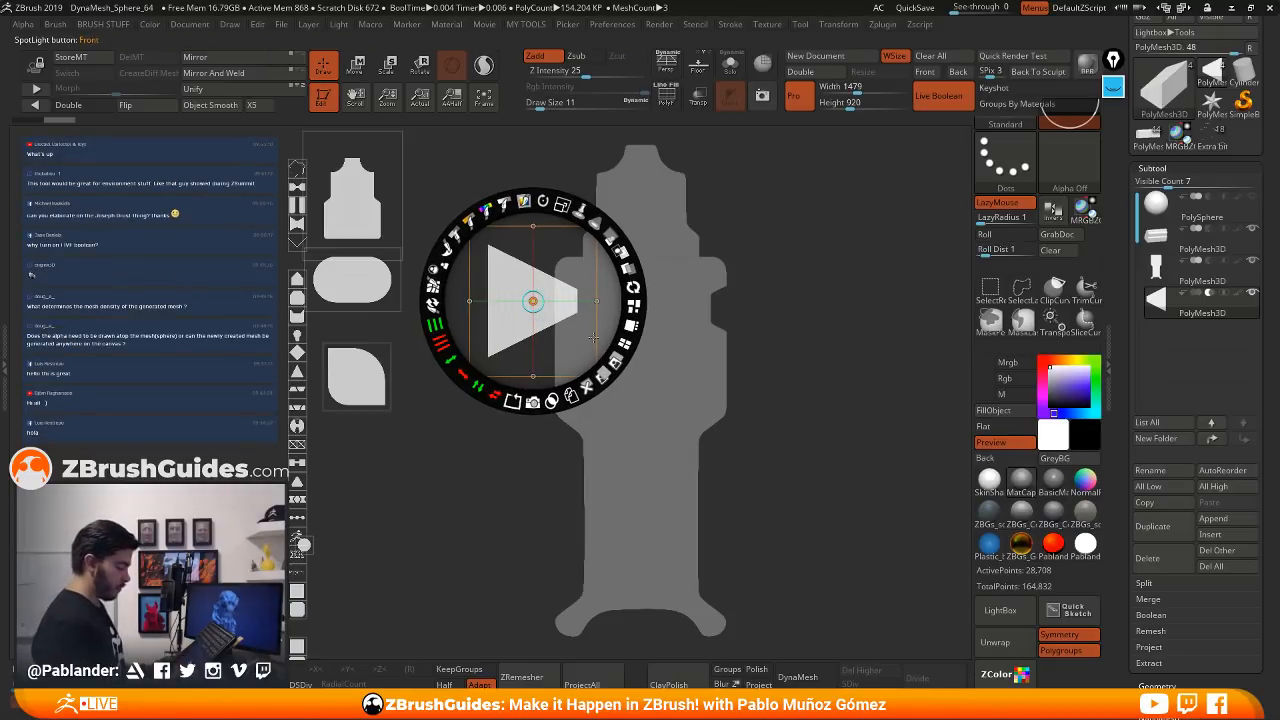
key("z")
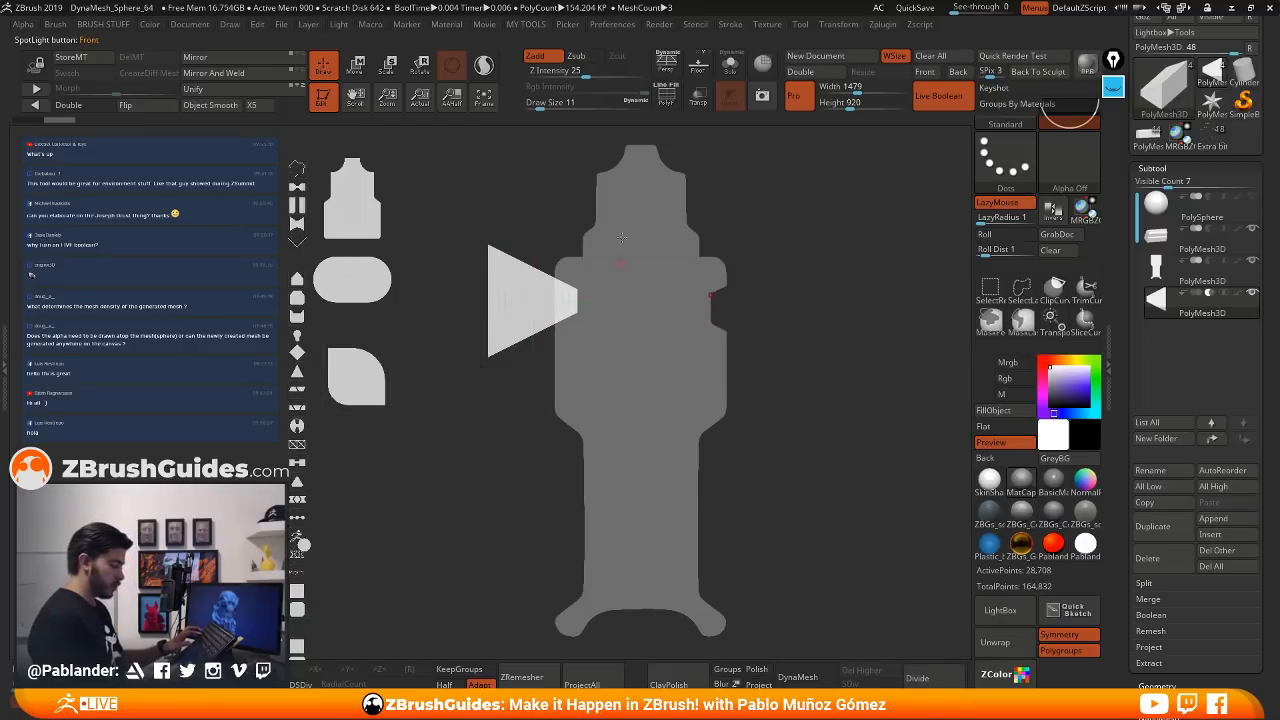
- Open the Spotlight preferences and raise the Snapshot Retain Corners value
left_click(622, 26)
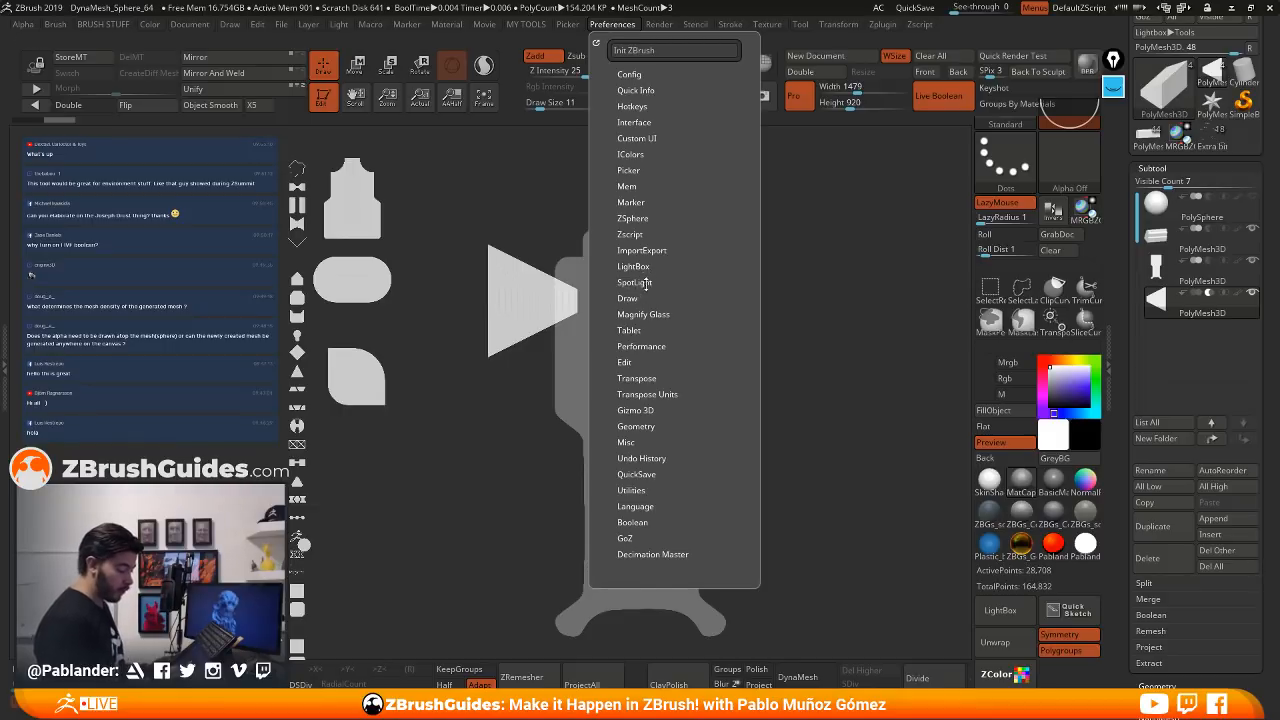
left_click(640, 283)
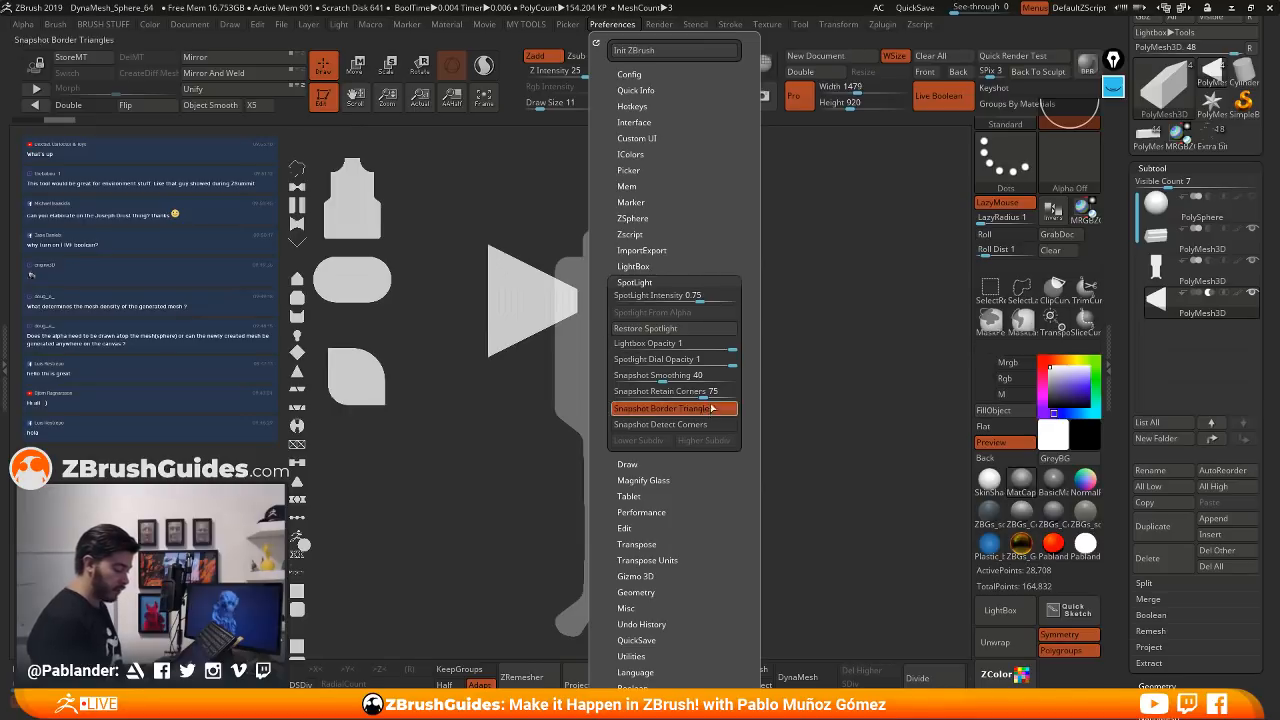
scroll(735, 405, "down", 1)
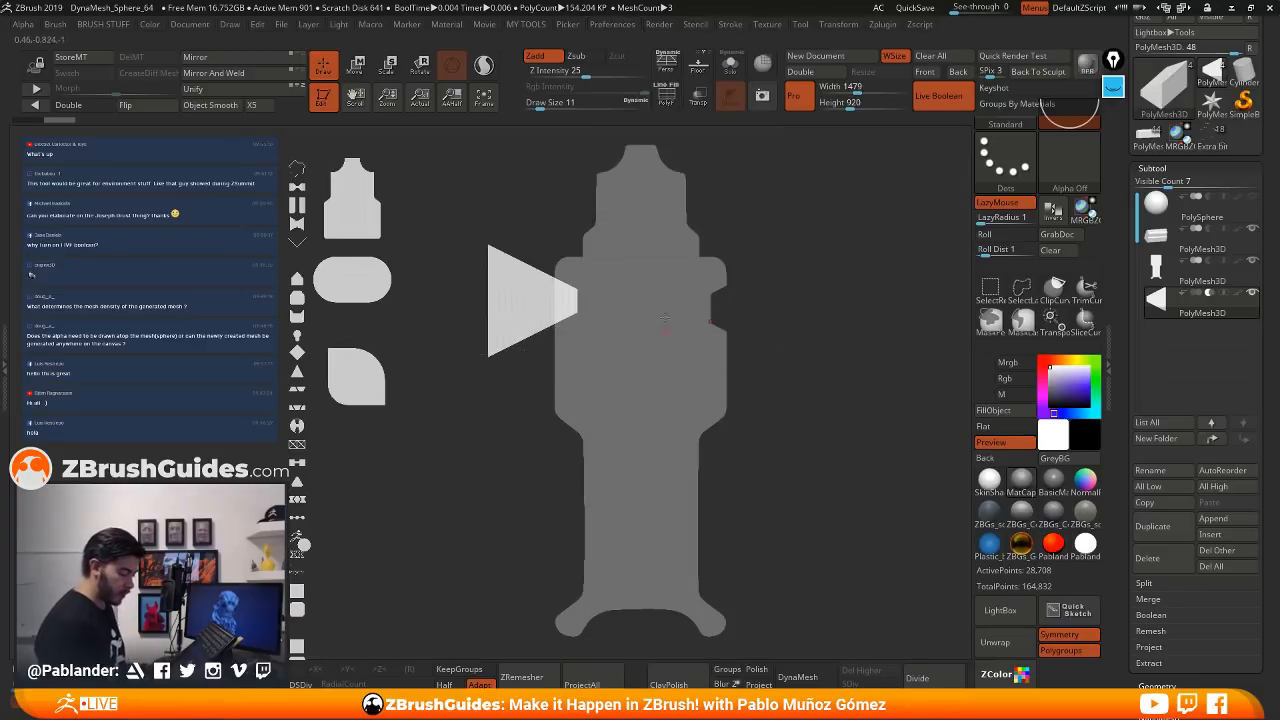
left_click(612, 24)
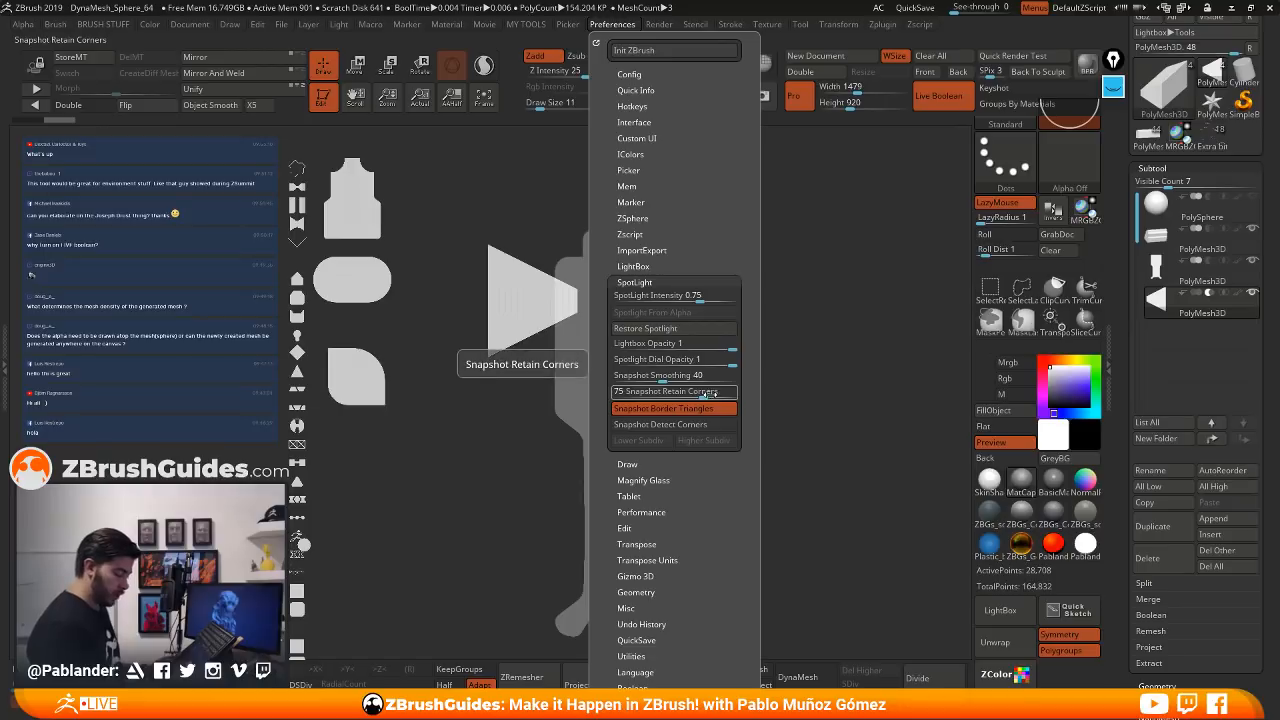
left_click_drag(705, 394, 742, 396)
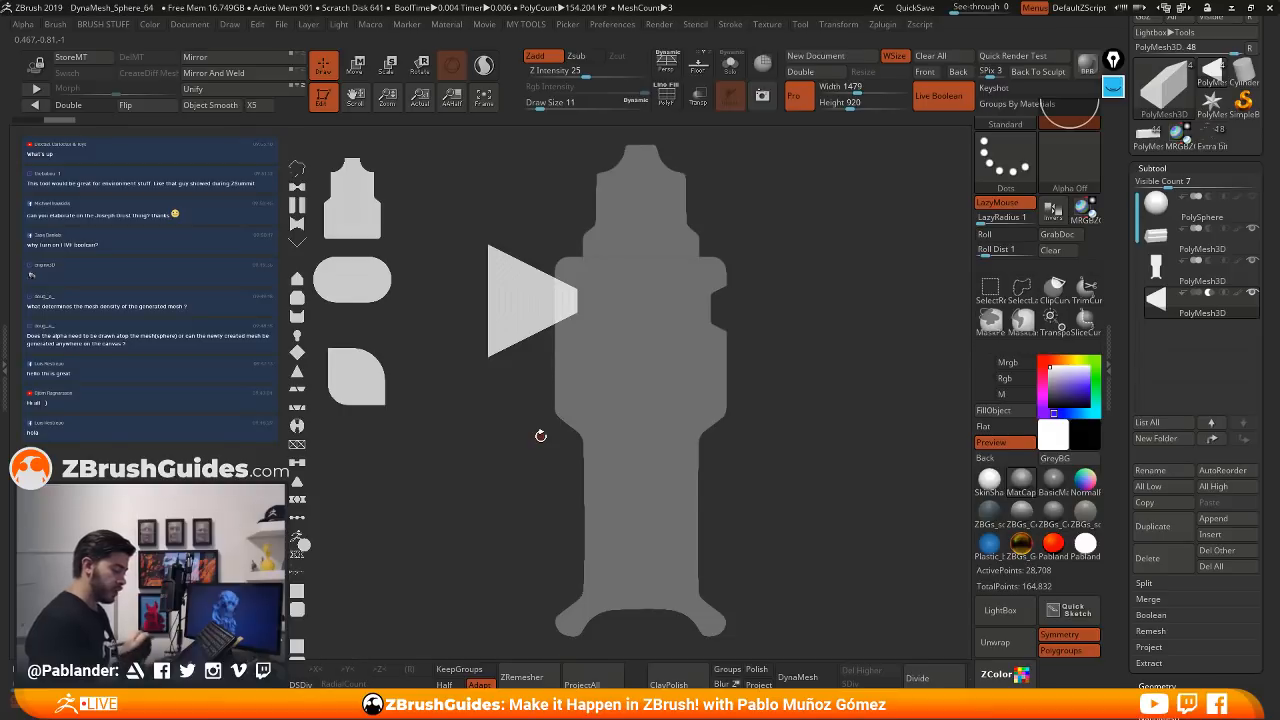
- Clear the old corner annotations and draw a pink jagged line with hatching along the trapezoid's upper sloping edge
left_click(1113, 60)
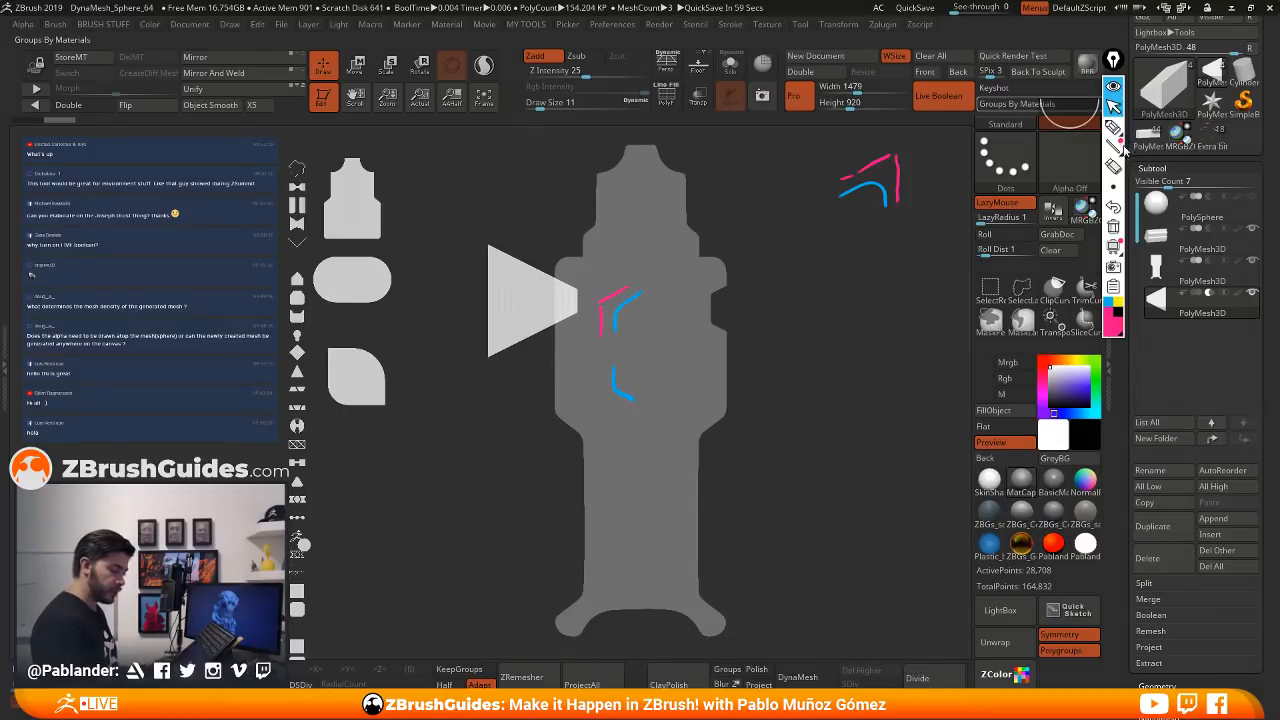
left_click(1113, 226)
left_click(1113, 127)
left_click_drag(490, 232, 592, 276)
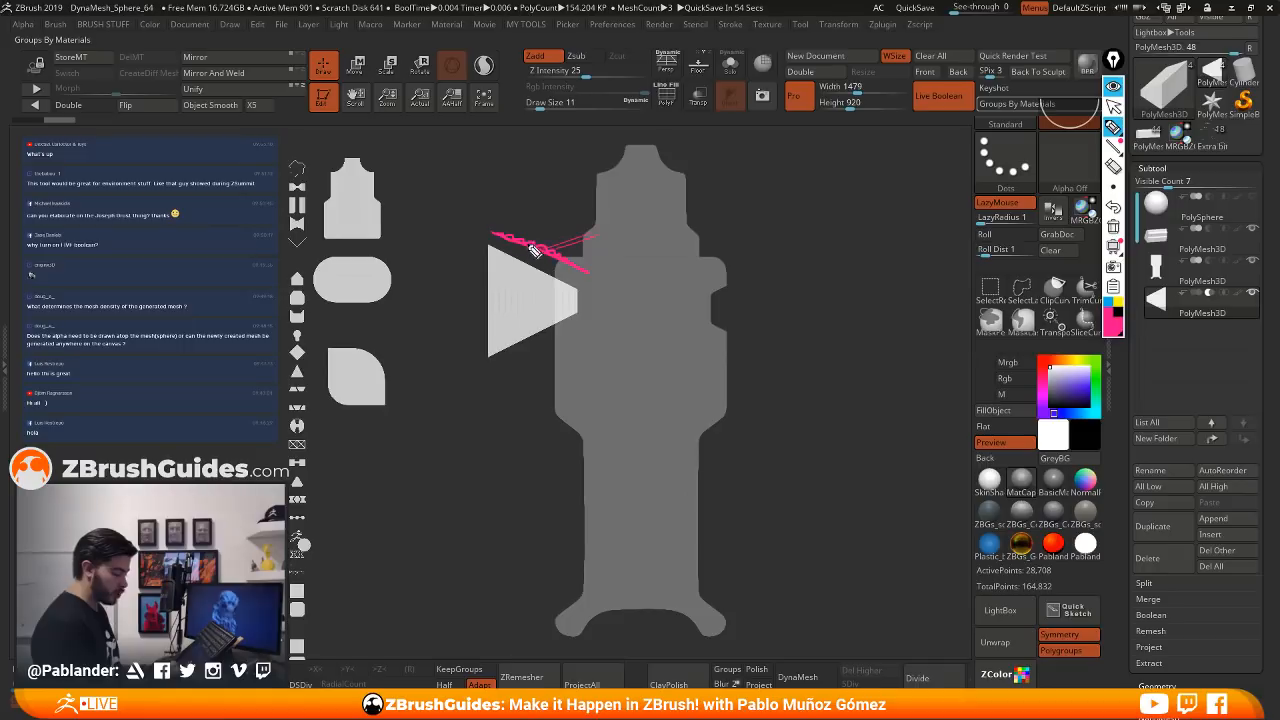
mouse_move(518, 244)
left_mouse_down()
mouse_move(560, 228)
mouse_move(572, 262)
left_mouse_up()
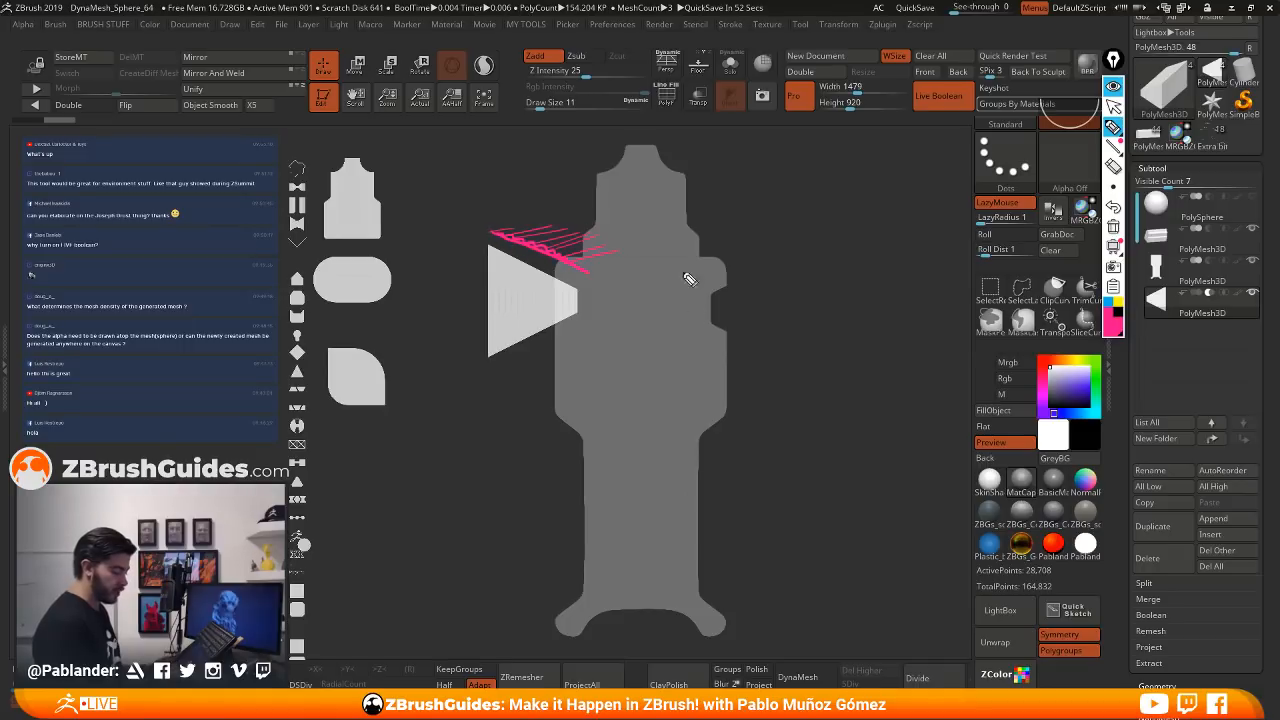
- Clear the pink annotations from the canvas and leave the on-screen drawing mode
left_click(1114, 228)
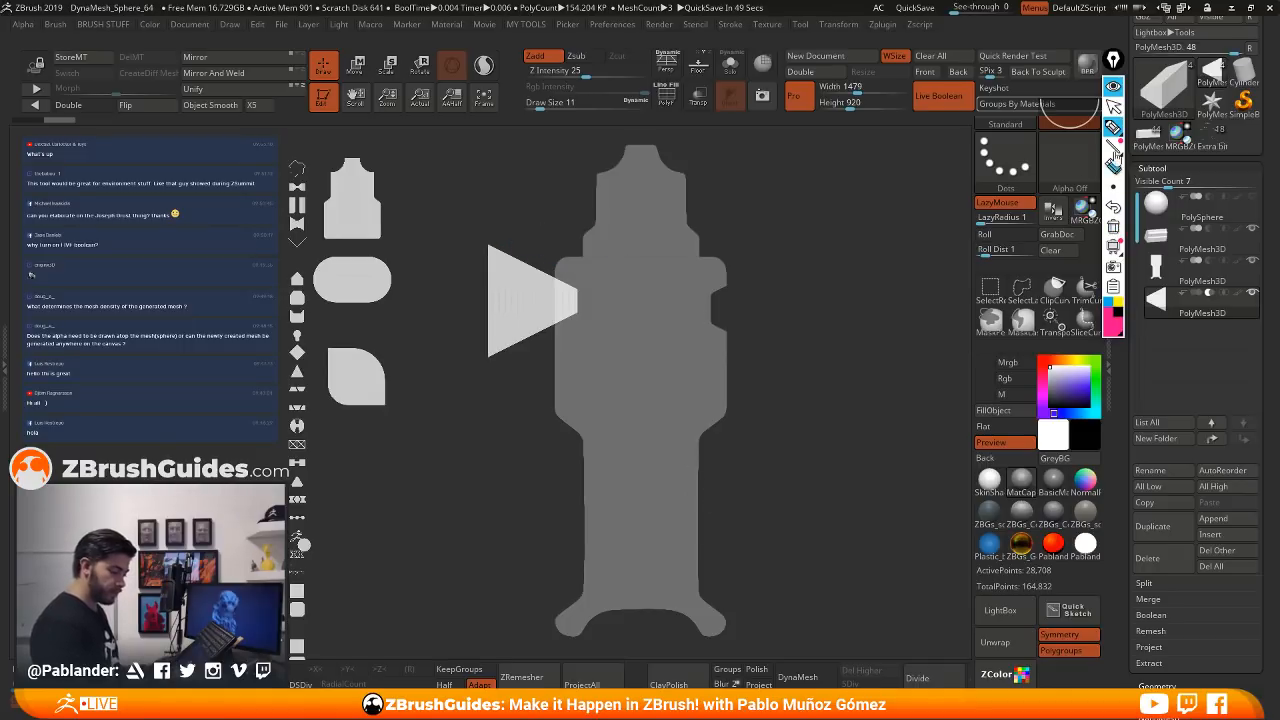
left_click(1114, 129)
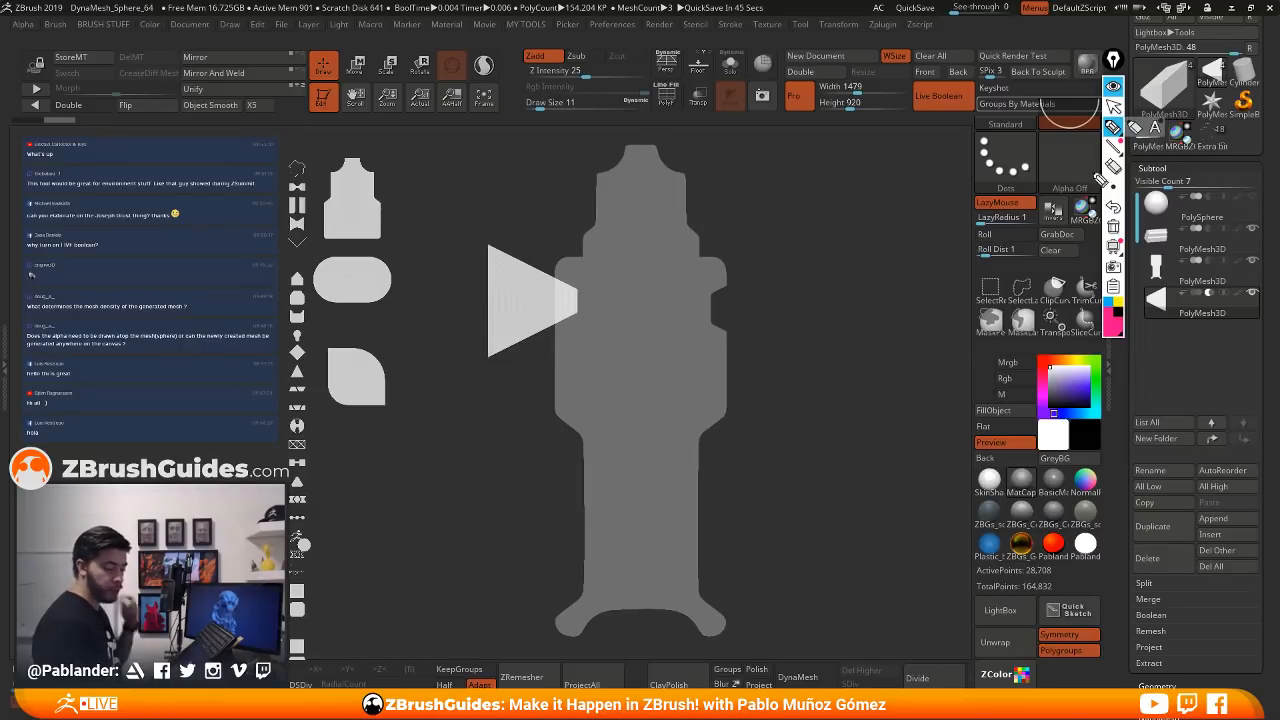
left_click(1113, 107)
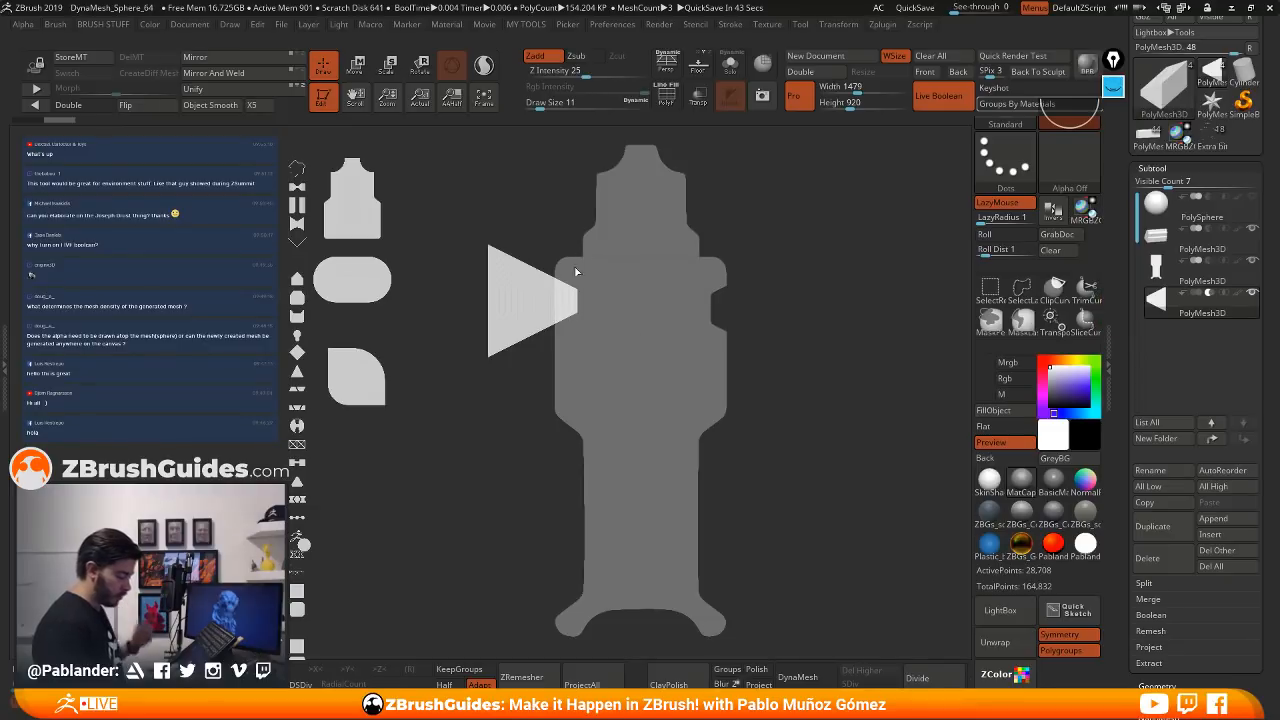
left_click(613, 25)
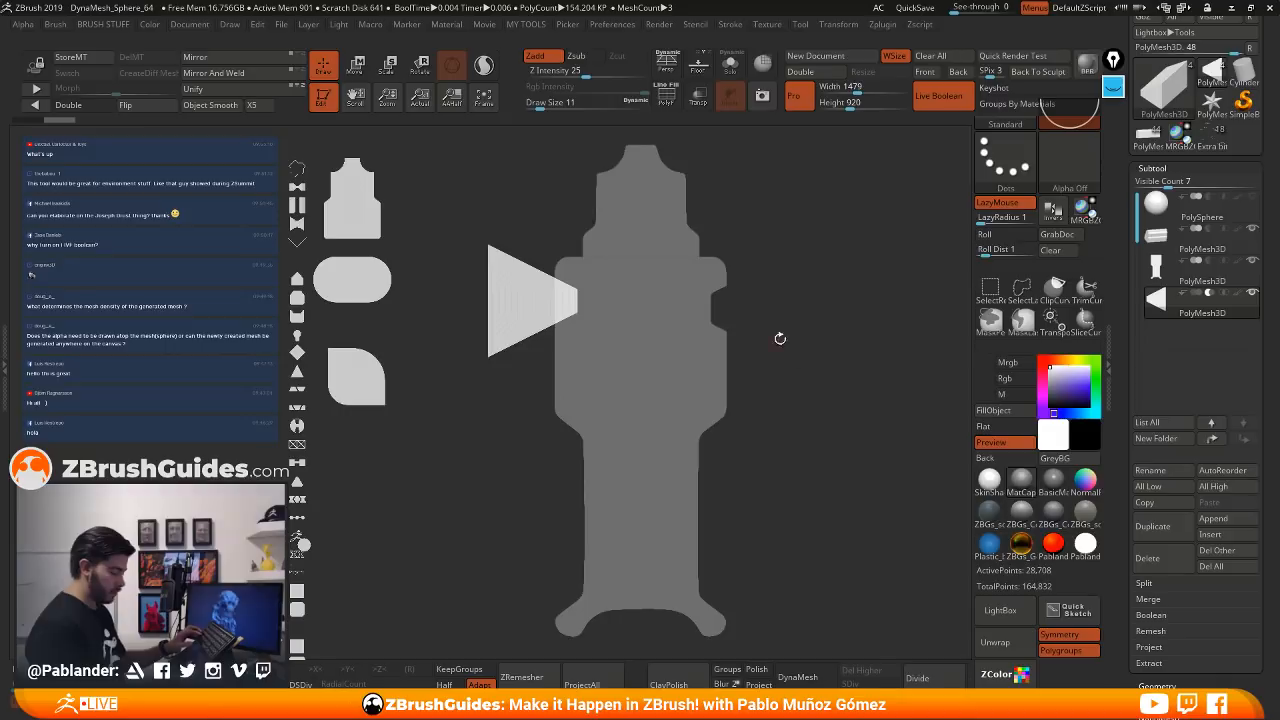
- Cut the trapezoid out of the lower block's left edge as a subtractive Snapshot 3D, move the shape aside, and hide Spotlight
key("shift+z")
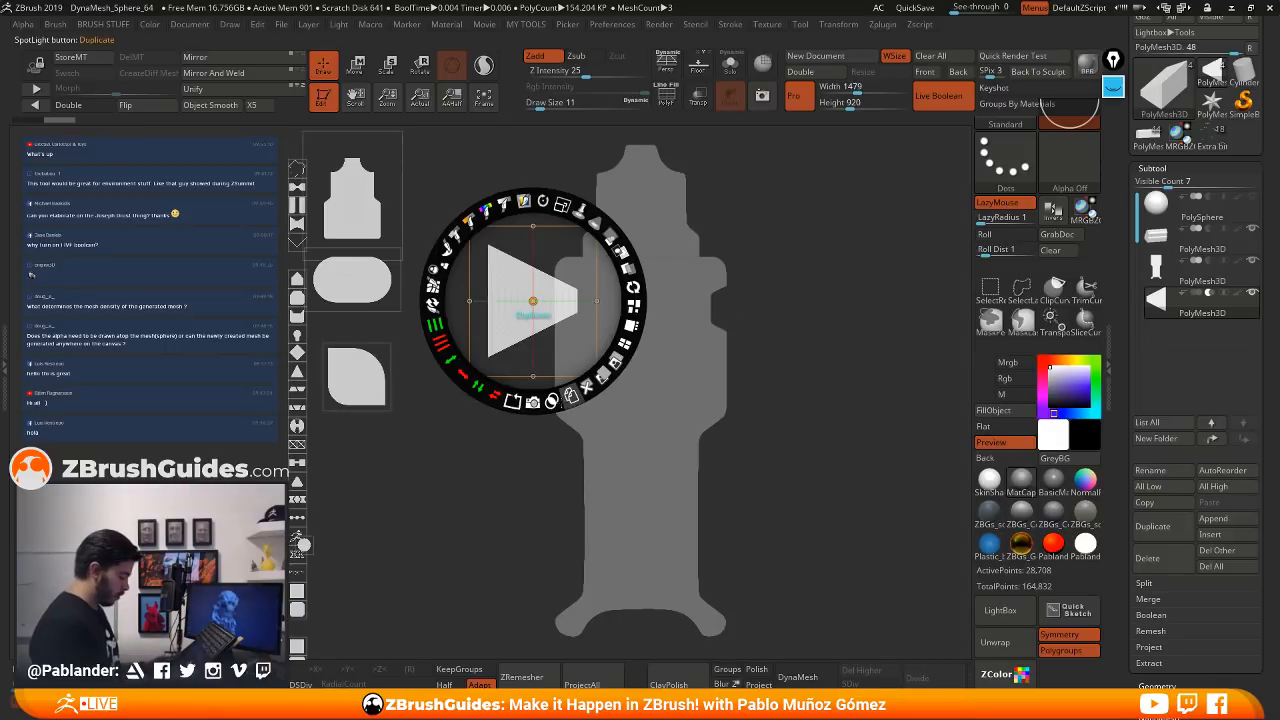
left_click(533, 402)
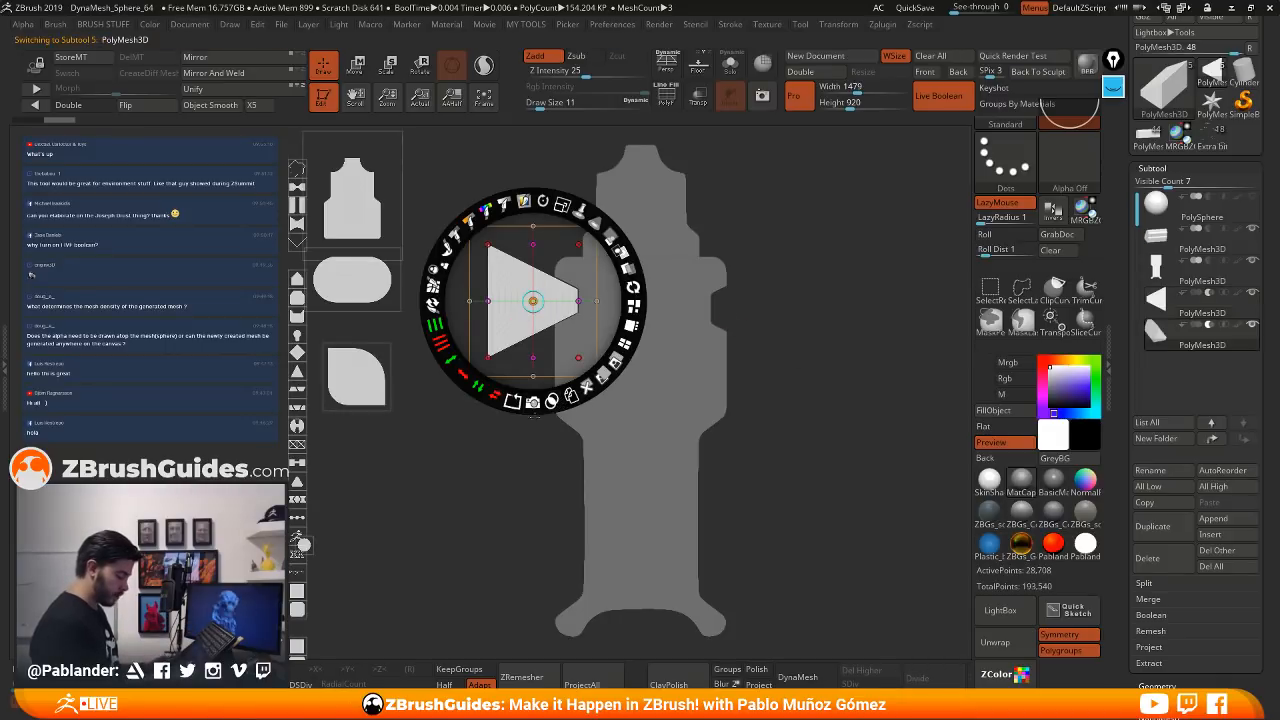
left_click_drag(565, 286, 458, 465)
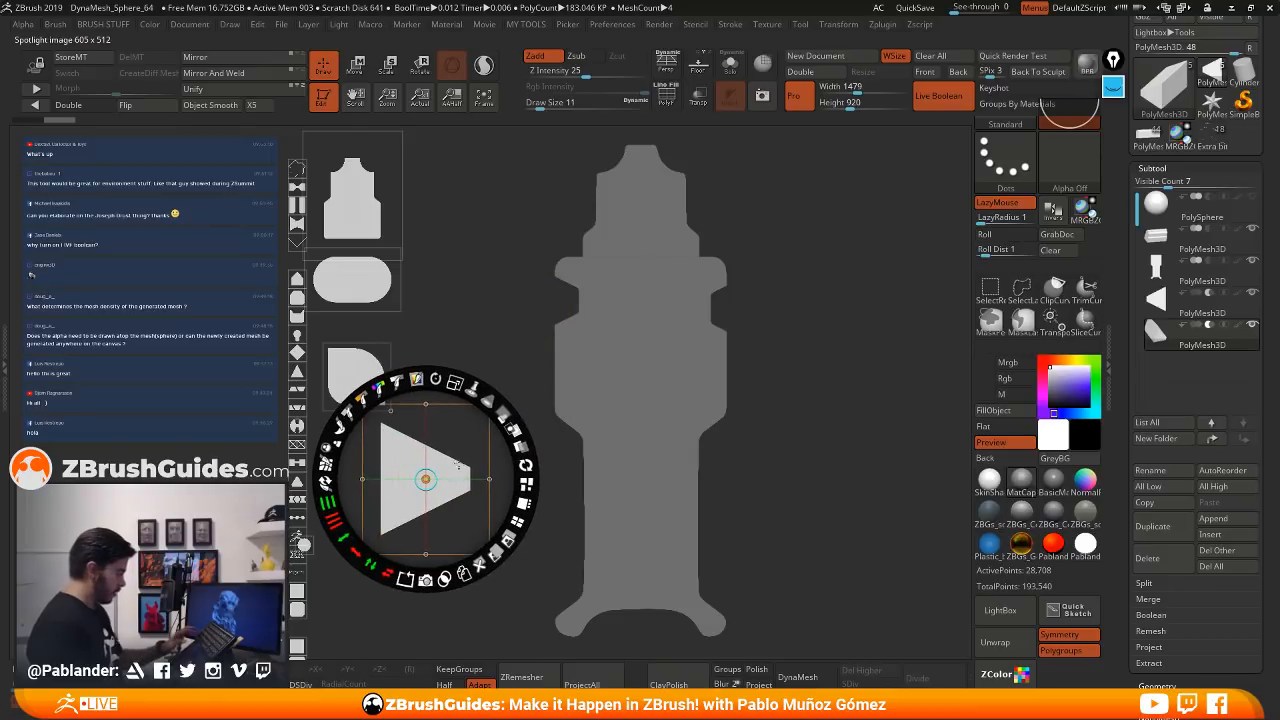
key("shift+z")
left_click_drag(781, 270, 495, 317, "alt")
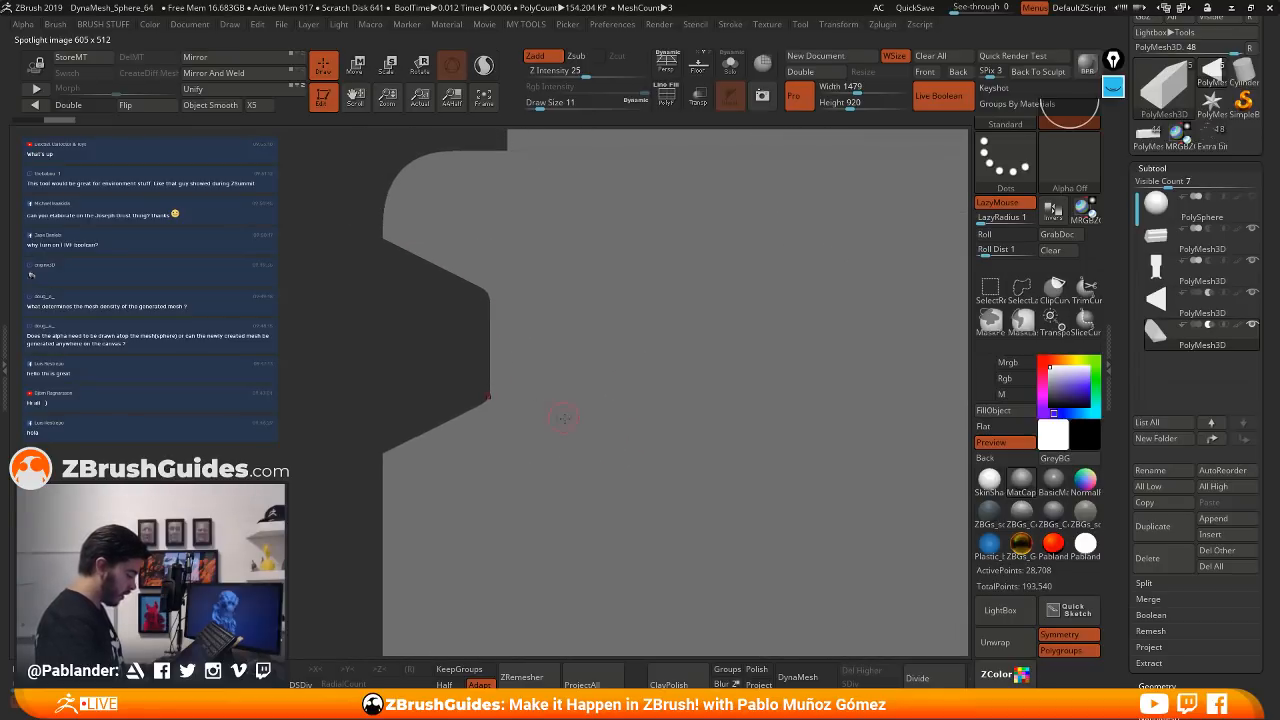
left_click_drag(563, 418, 558, 283, "alt")
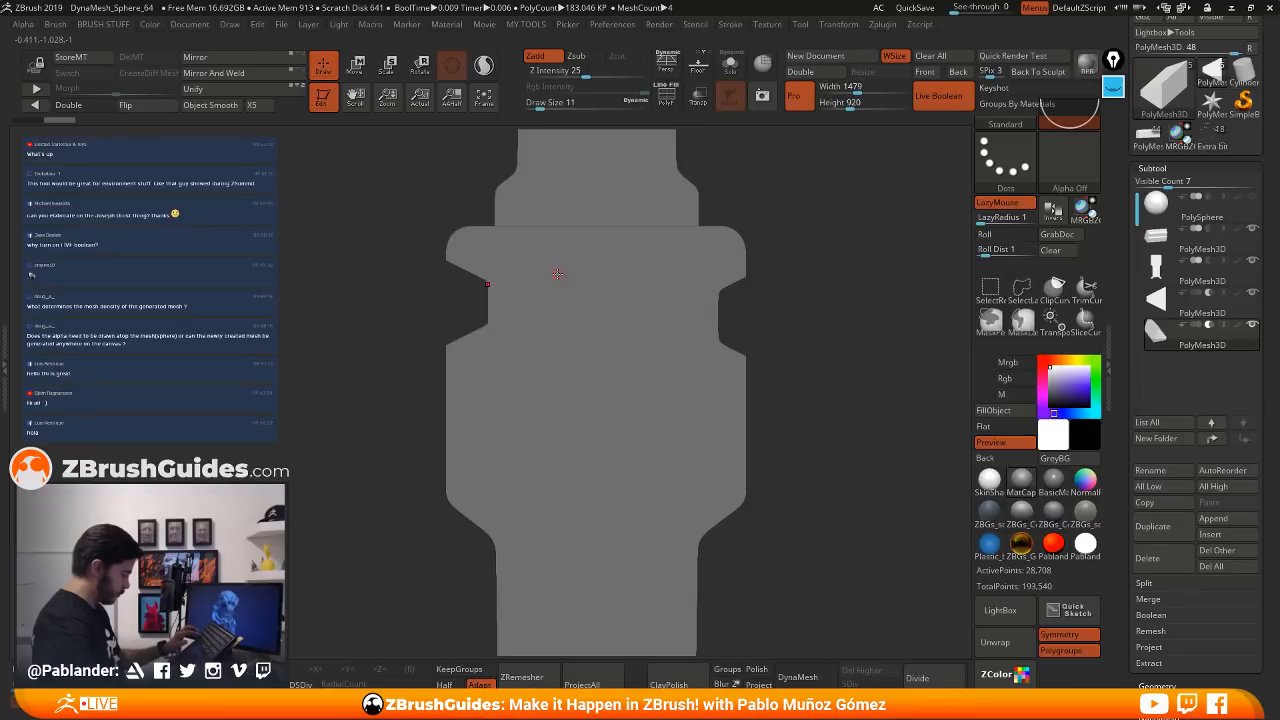
- Show Spotlight again and delete the left notch's subtractive subtool
key("shift+z")
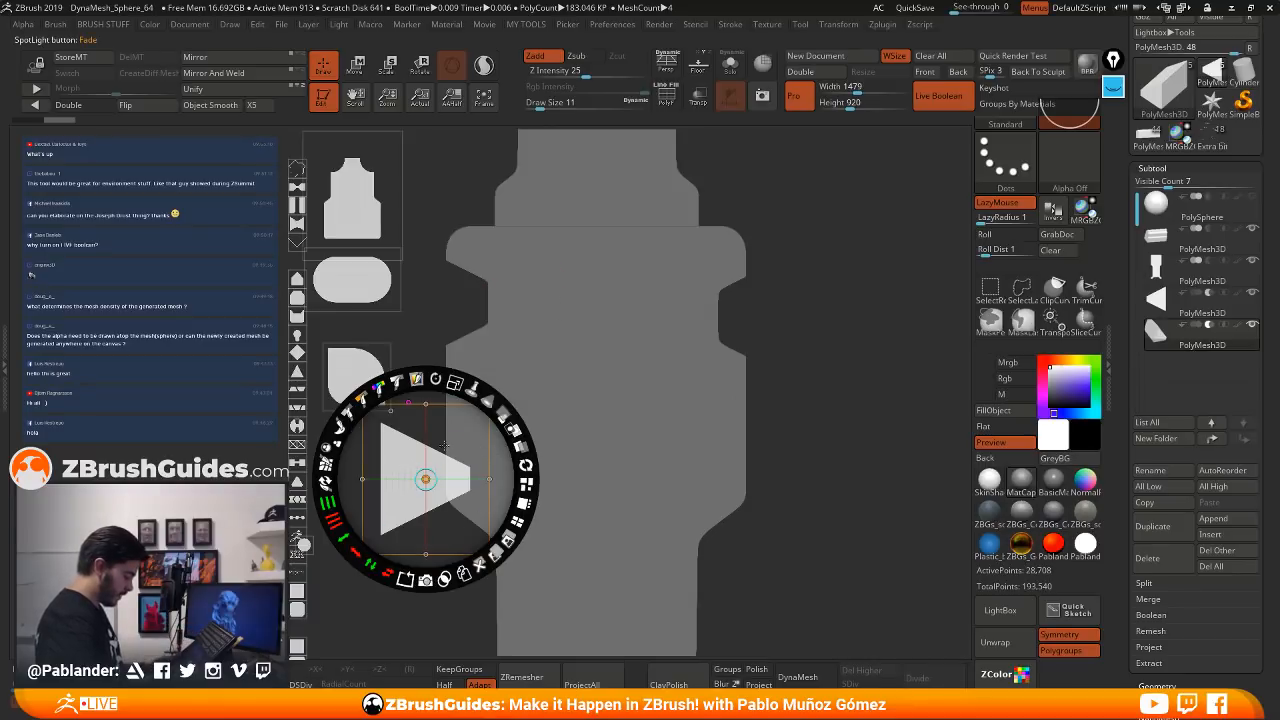
left_click(1160, 560)
left_click(1040, 592)
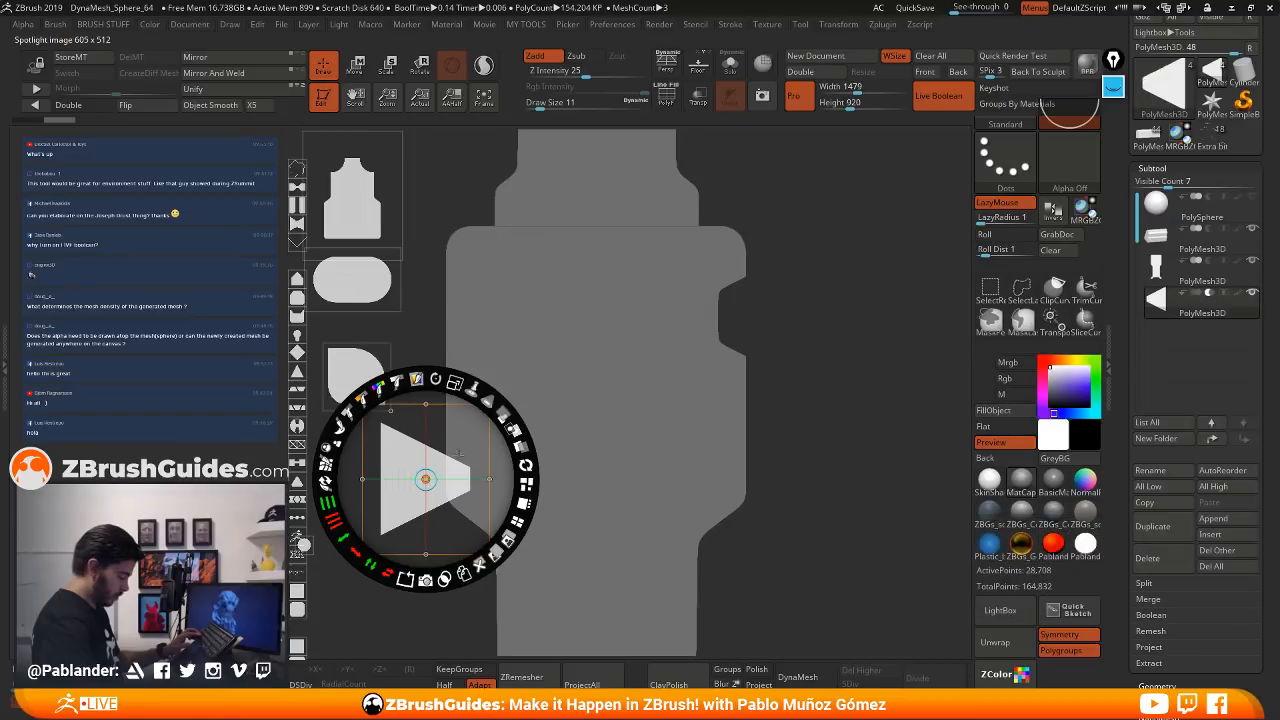
- Place the Spotlight trapezoid over the upper part of the lower block's left edge
left_click_drag(425, 480, 460, 306)
key("z")
right_click_drag(594, 307, 735, 321)
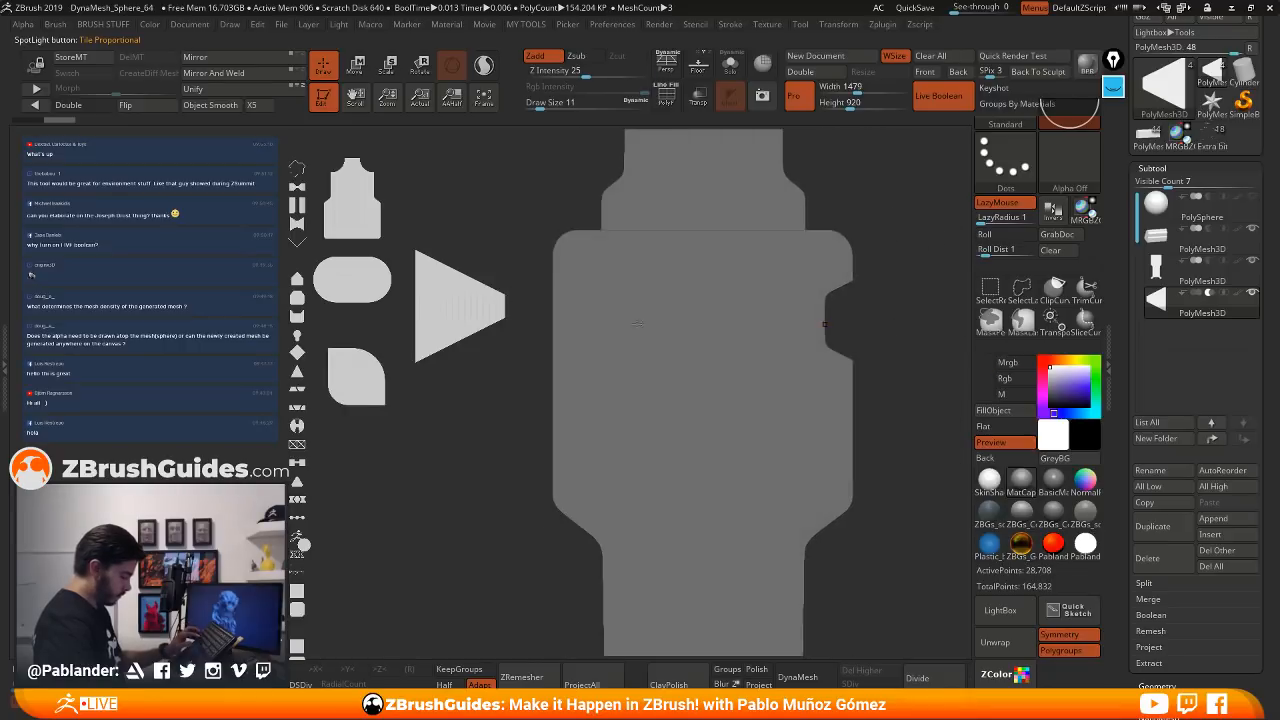
key("z")
left_click_drag(483, 295, 591, 295)
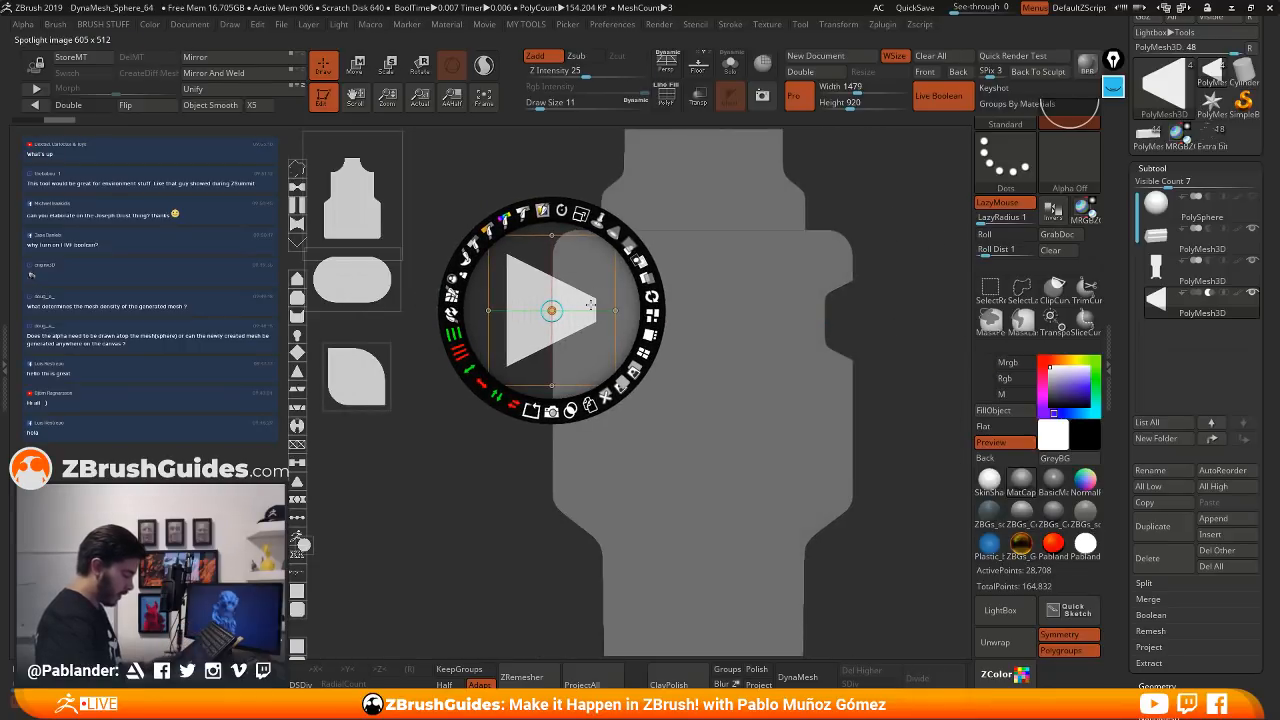
- Set Snapshot Smoothing to 0 in the Spotlight preferences and nudge the trapezoid slightly upward
left_click(612, 24)
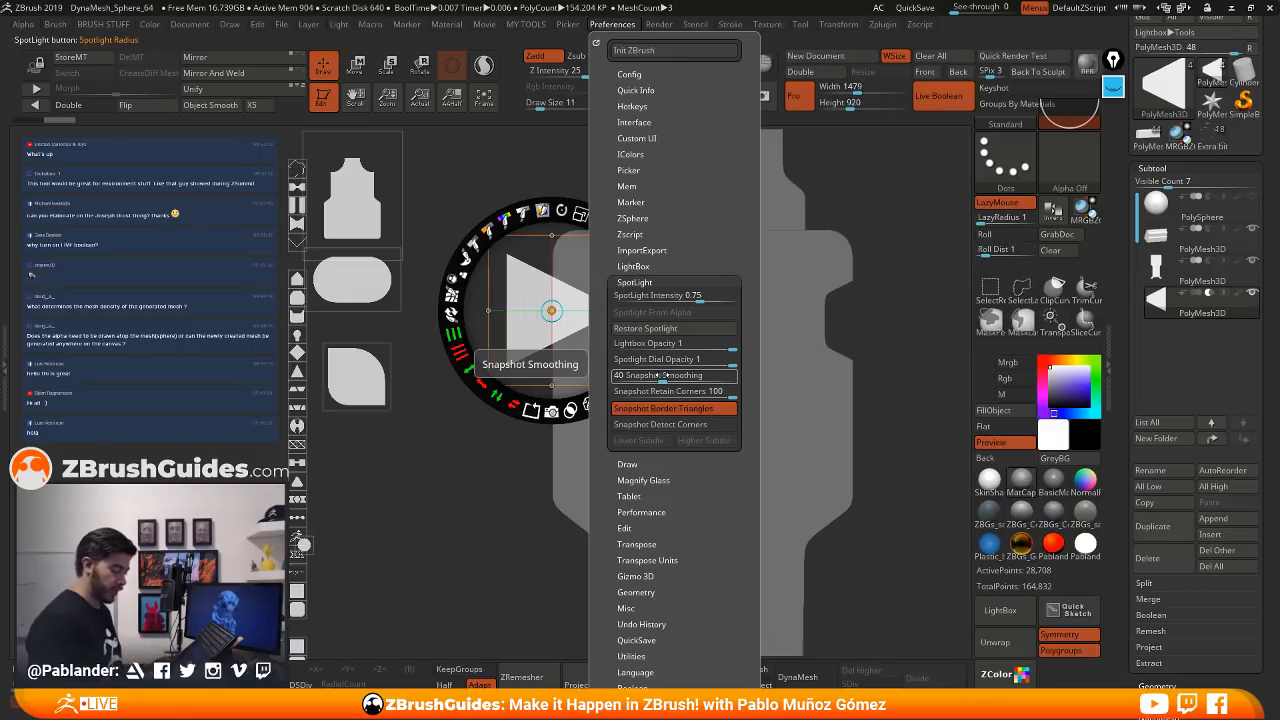
left_click(658, 376)
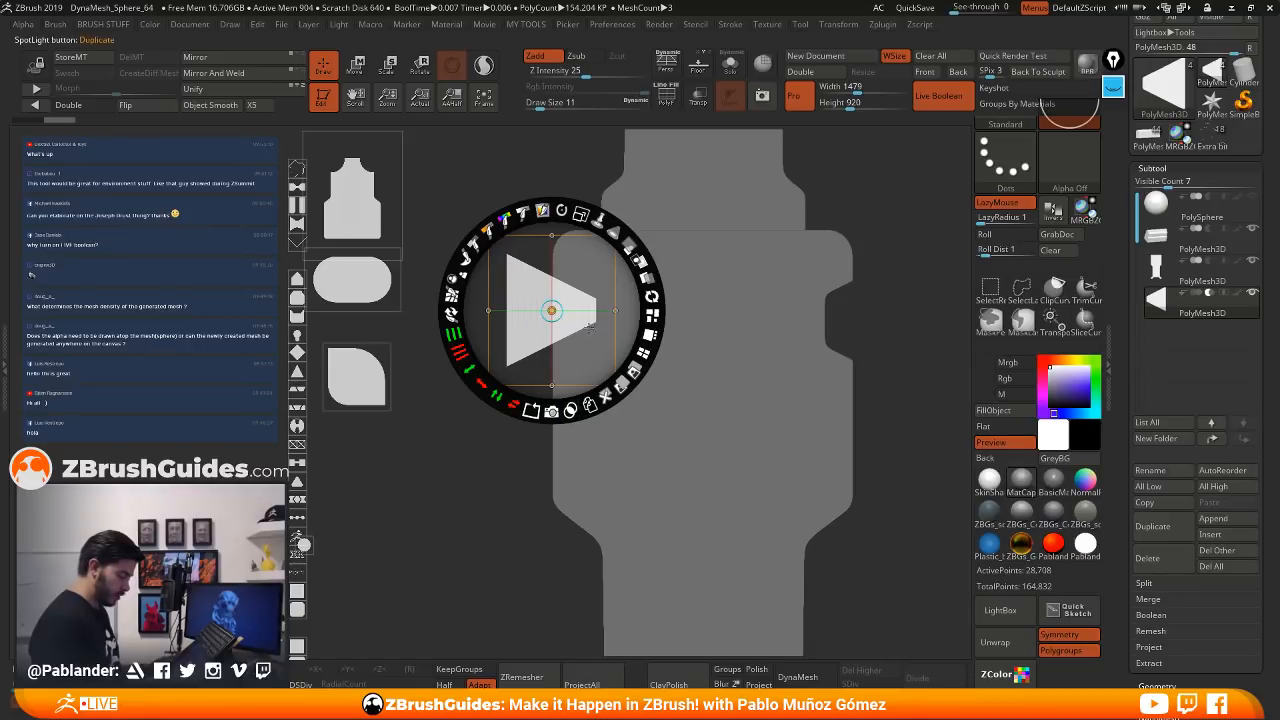
mouse_move(587, 325)
left_mouse_down()
mouse_move(567, 330)
mouse_move(587, 316)
left_mouse_up()
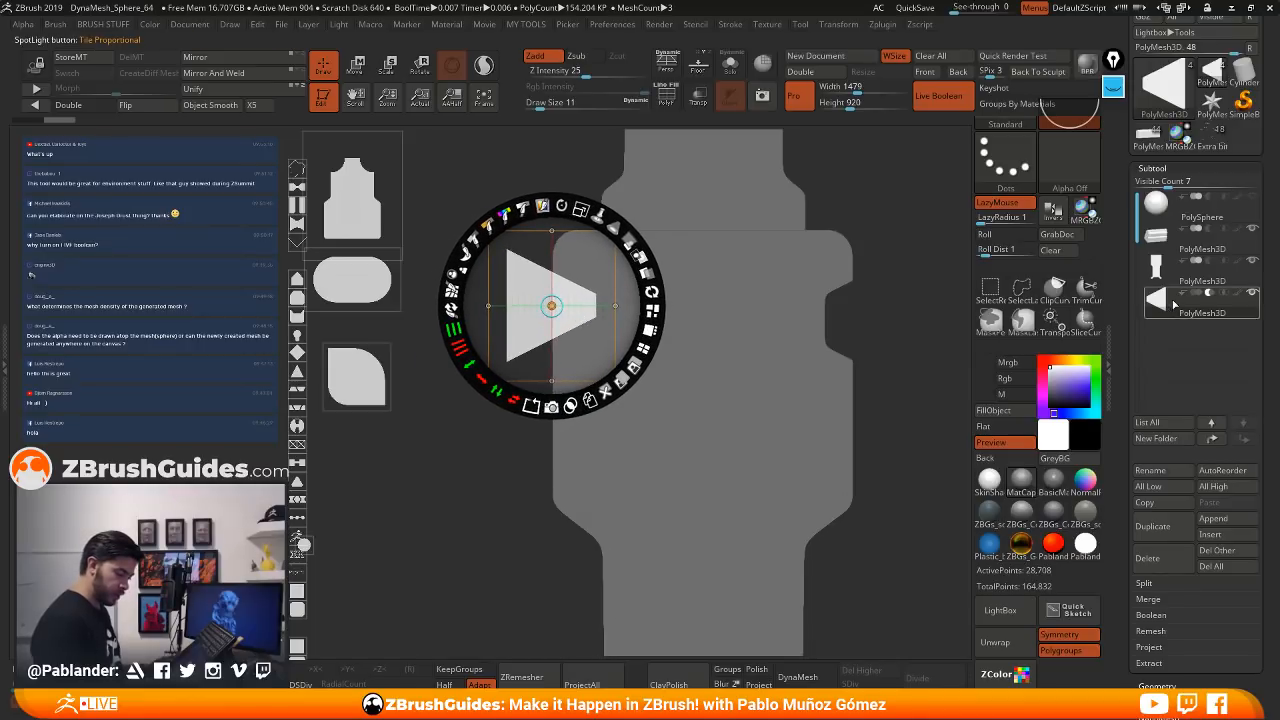
- Select the lower block's subtool, cut the trapezoid from its left edge as a subtractive Snapshot 3D, and put Spotlight away
left_click(1180, 270)
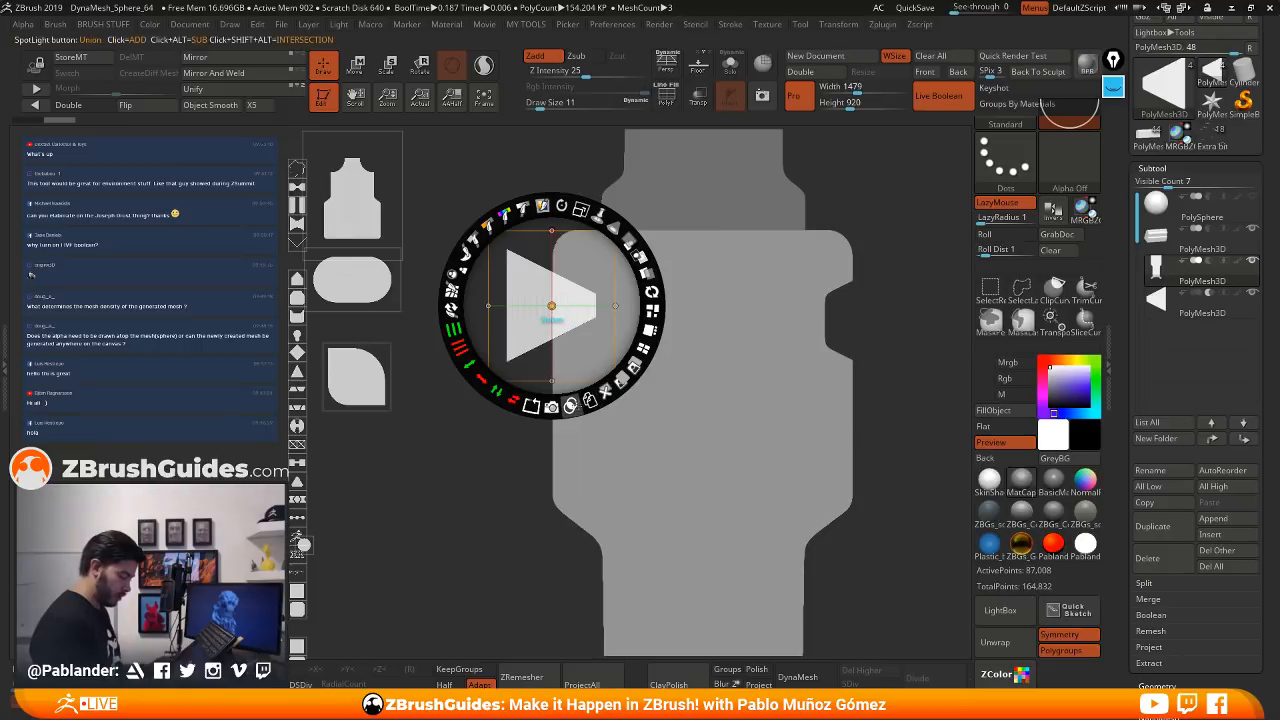
left_click(551, 407)
left_click_drag(572, 333, 398, 510)
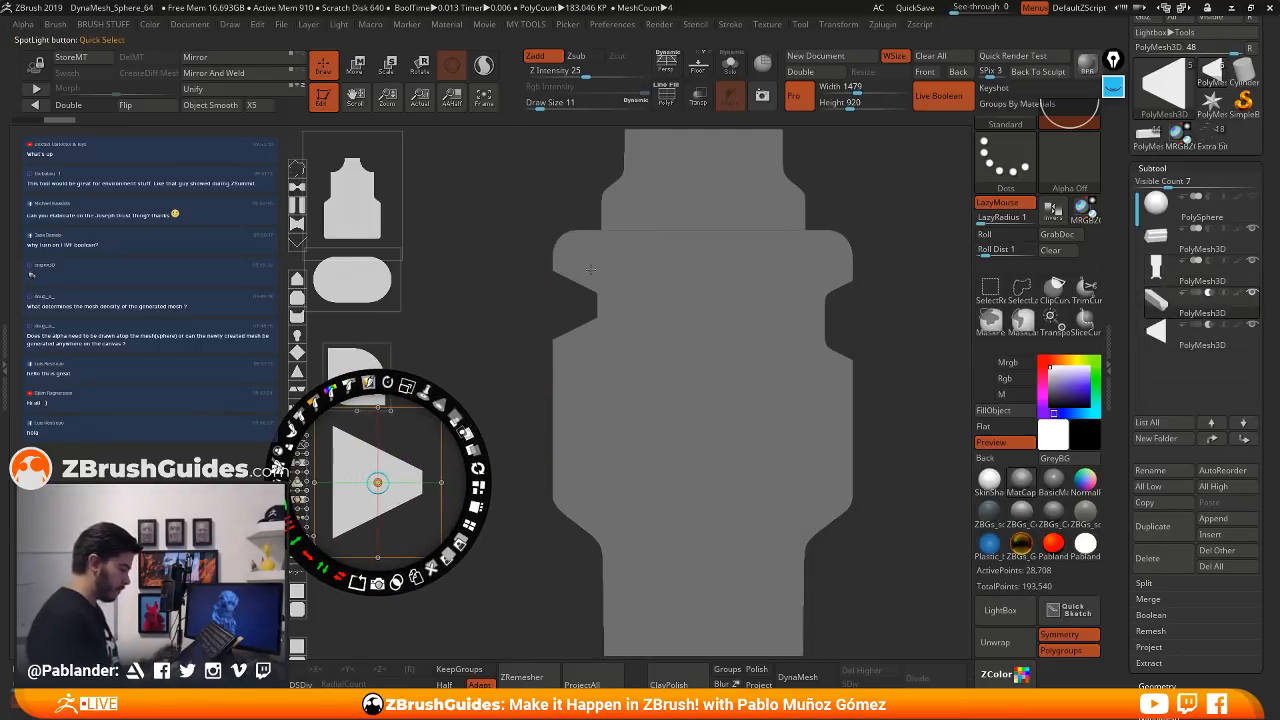
key("shift+z")
- Examine the inner corners of the left notch up close and compare them with those of the right notch
key("l")
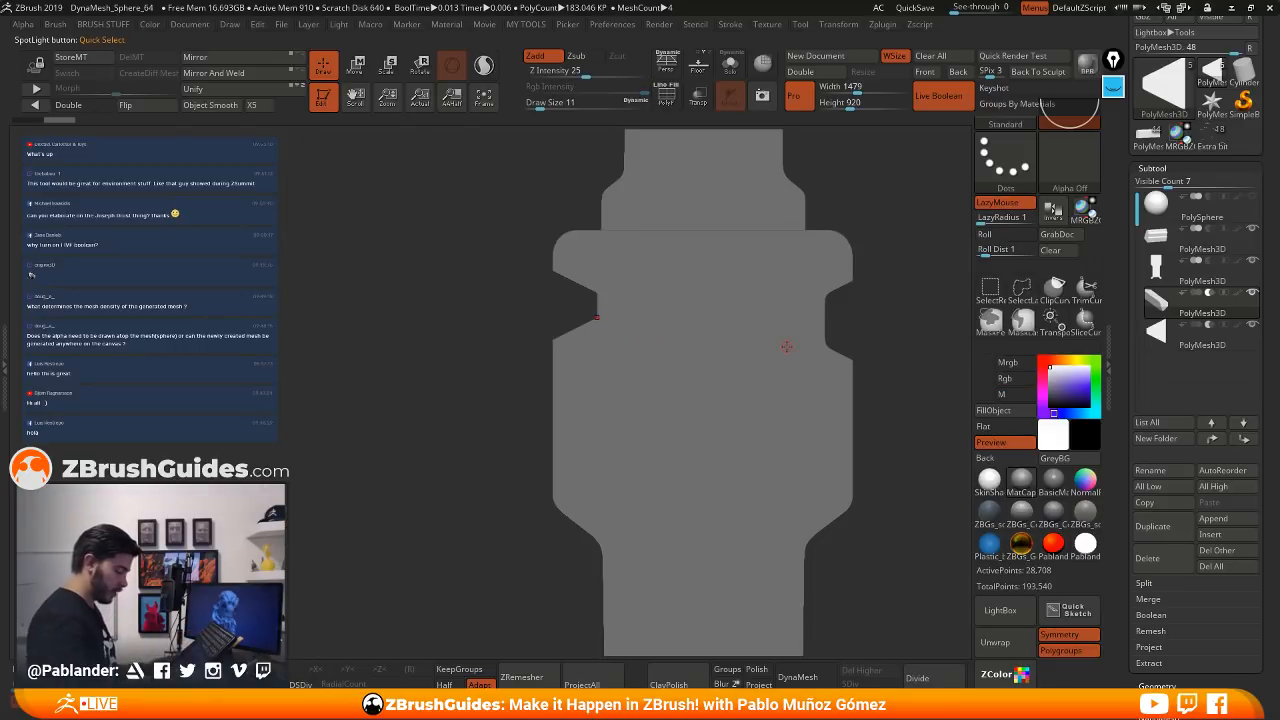
right_click_drag(800, 262, 601, 303, "ctrl")
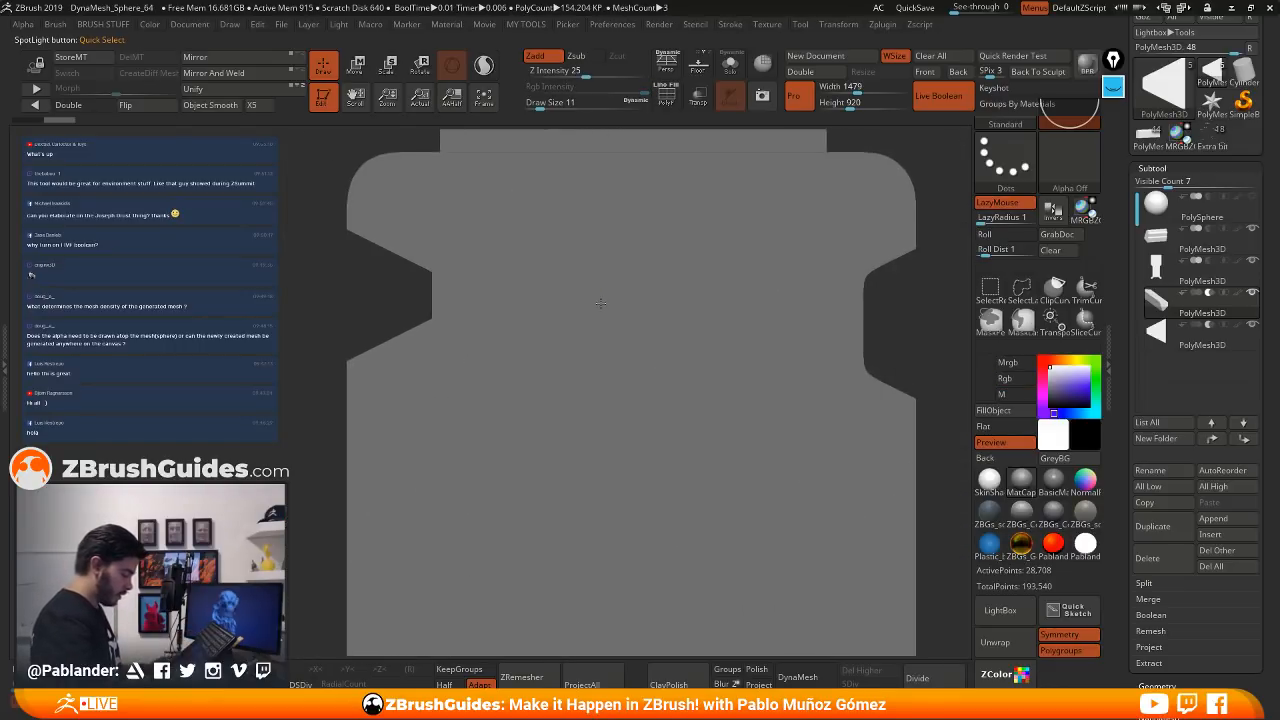
right_click_drag(483, 275, 432, 284)
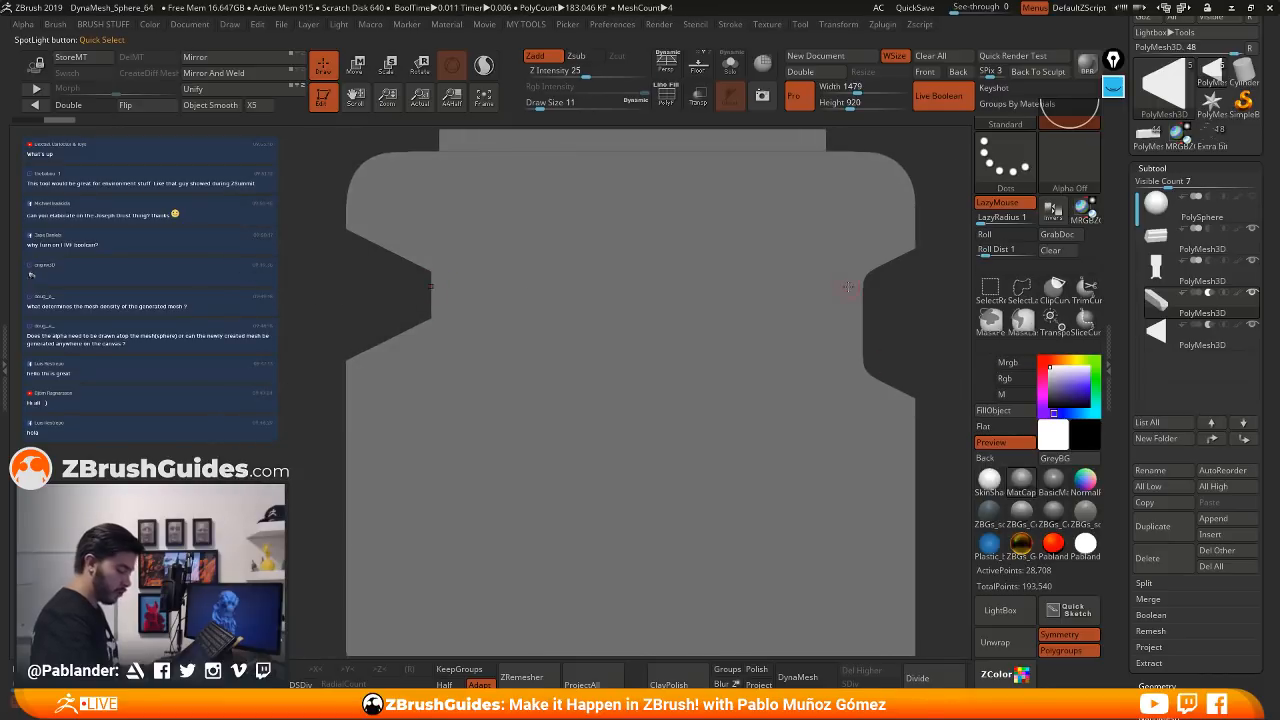
right_click_drag(911, 244, 900, 284)
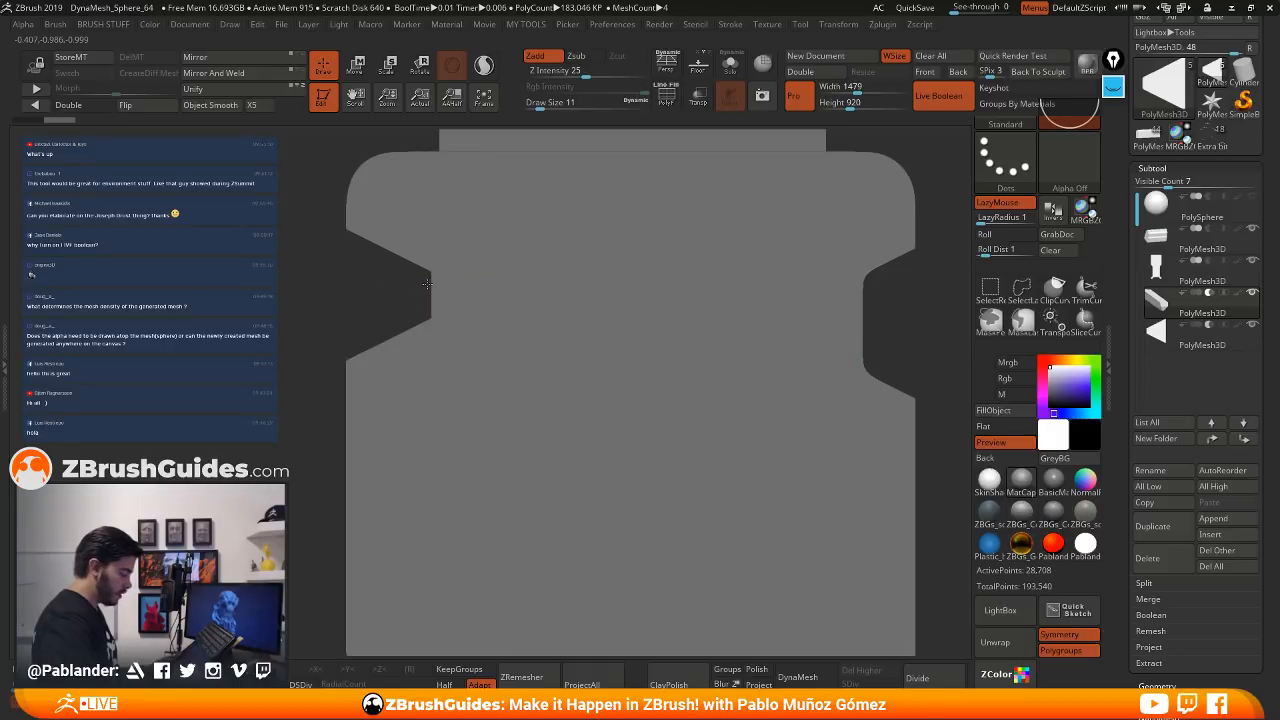
right_click_drag(423, 283, 513, 290)
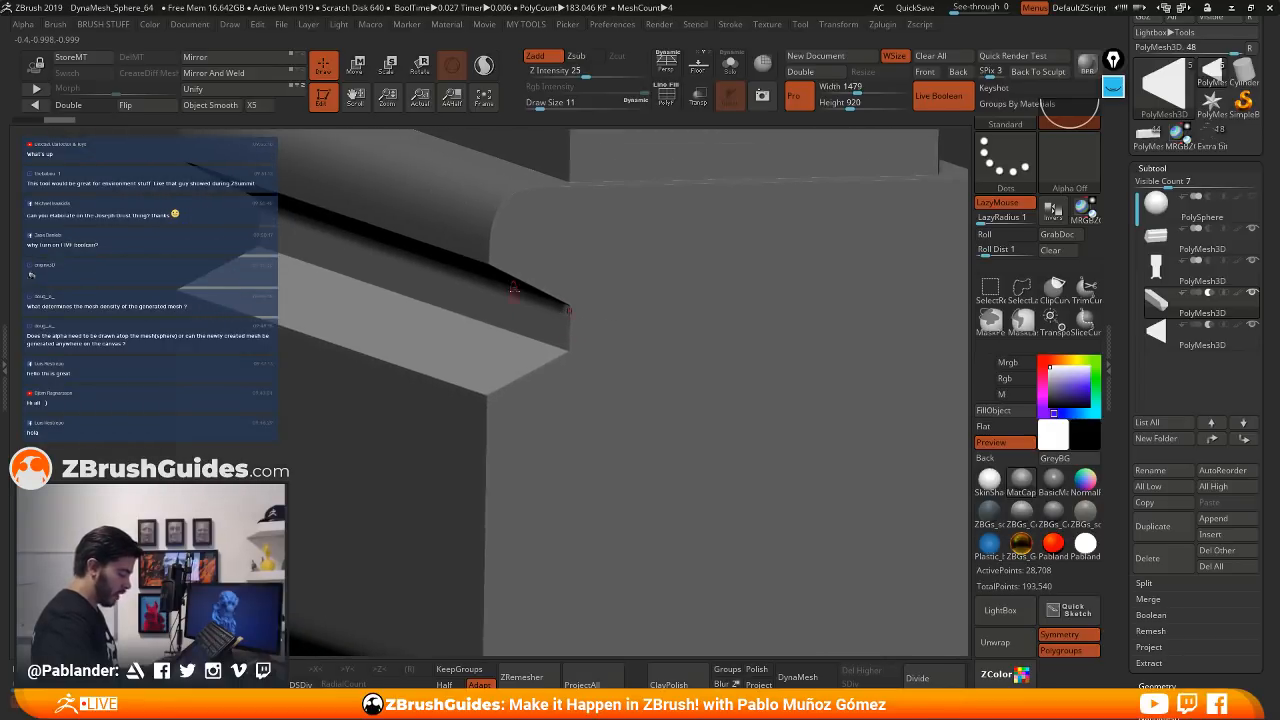
mouse_move(598, 374)
right_mouse_down()
mouse_move(620, 372)
mouse_move(590, 370)
mouse_move(600, 366)
right_mouse_up()
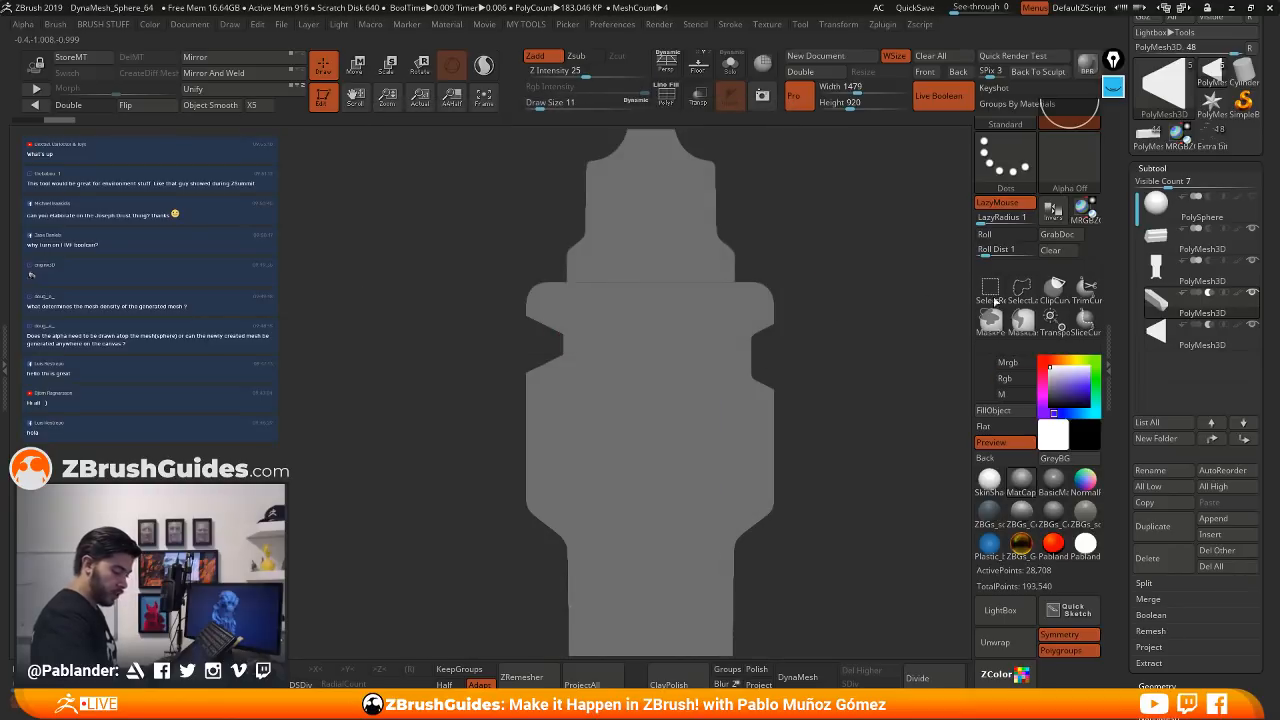
- Delete the subtractive subtools of both the right and the left notch
left_click(1250, 340)
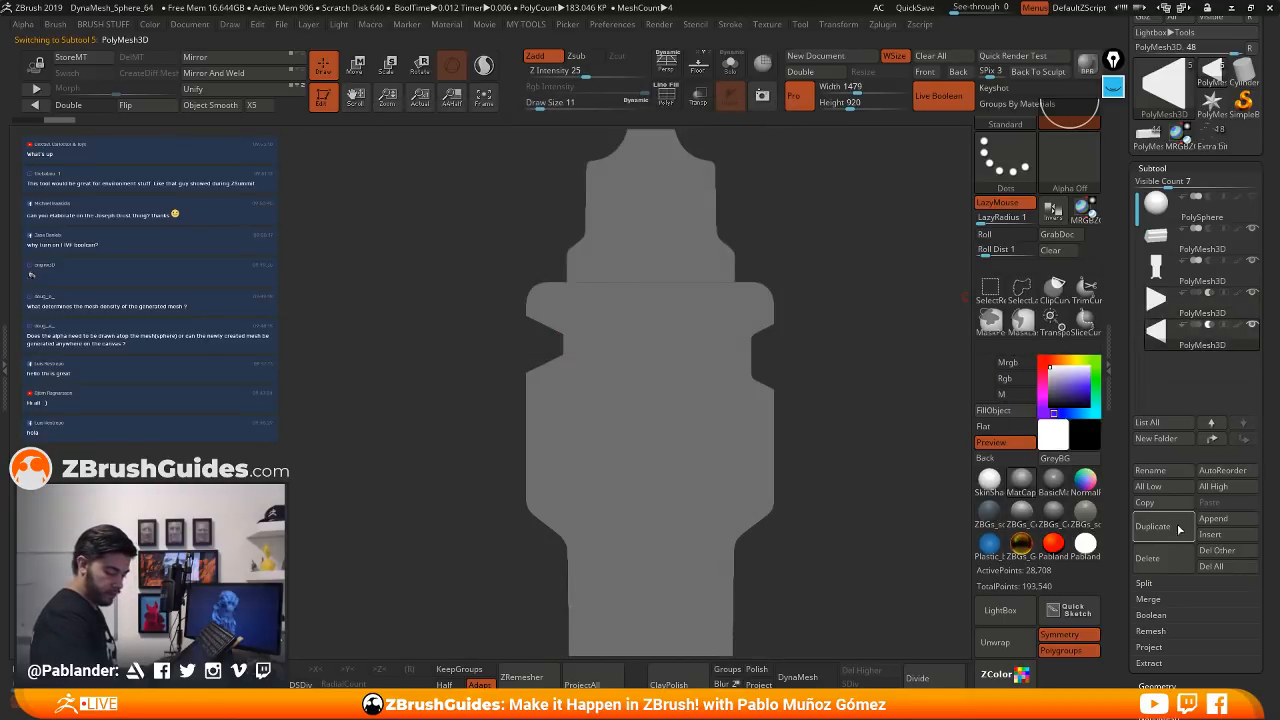
left_click(1164, 561)
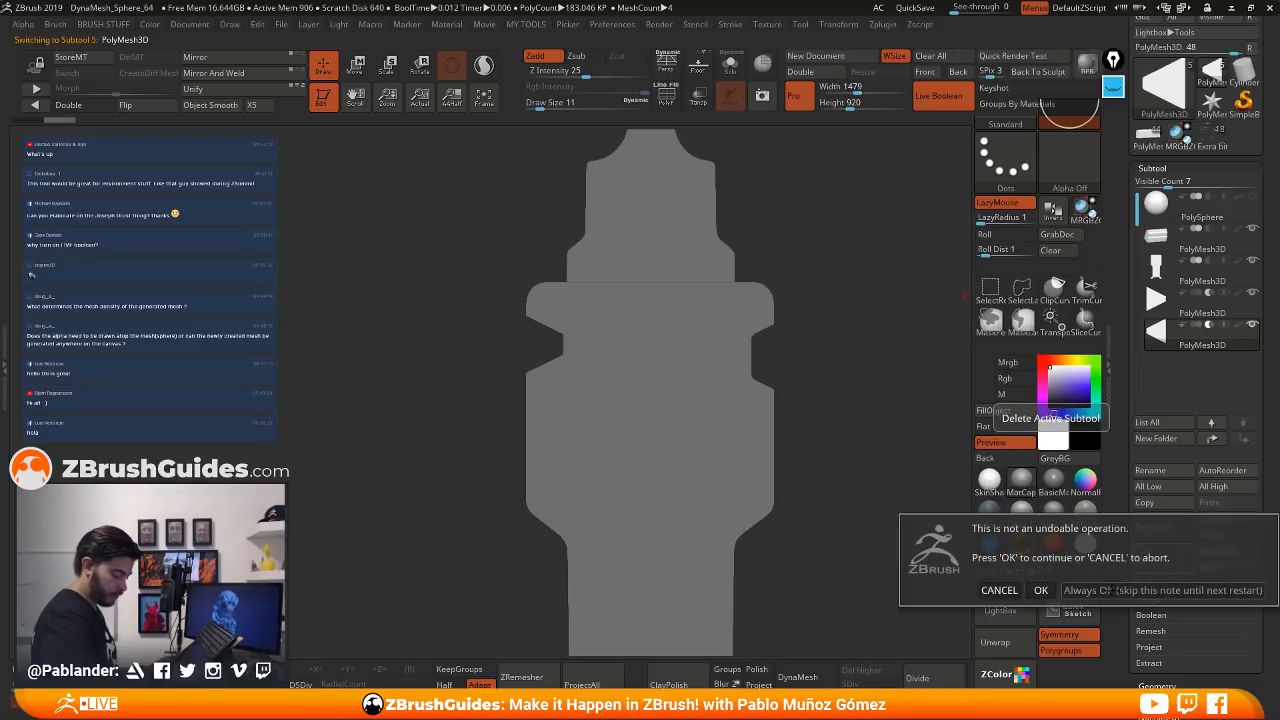
left_click(1041, 590)
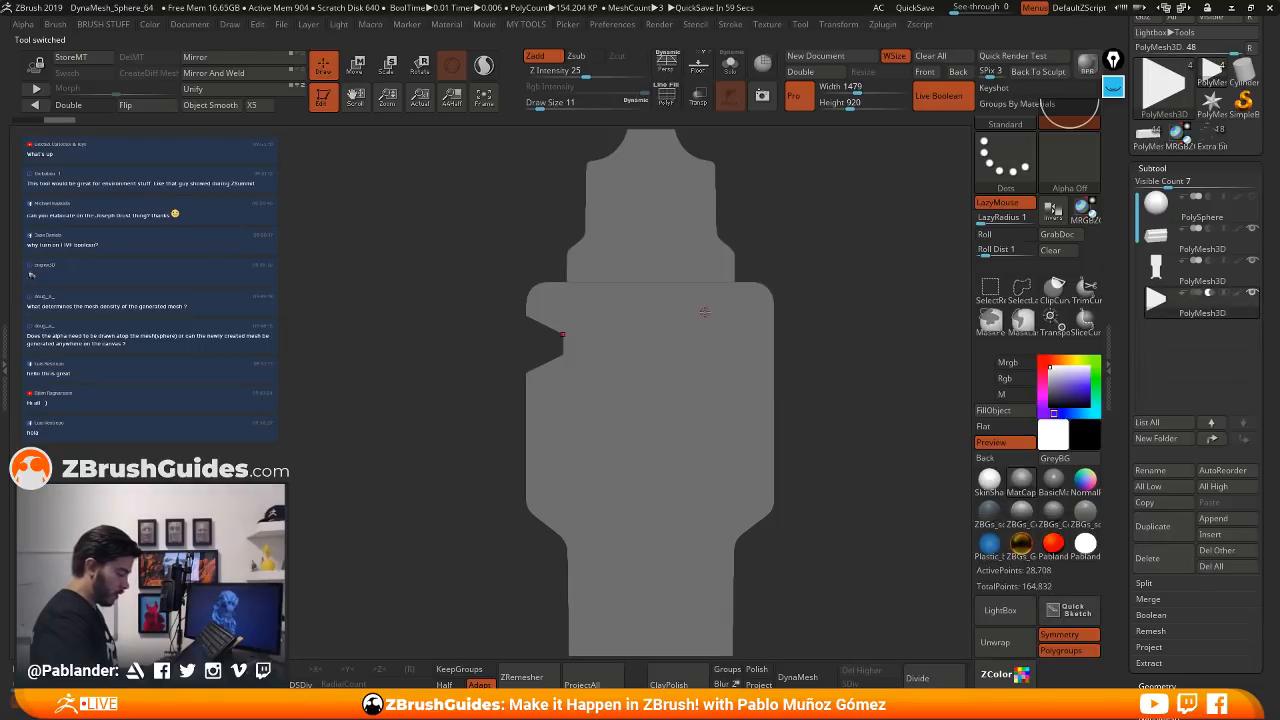
left_click(1165, 563)
left_click(1048, 589)
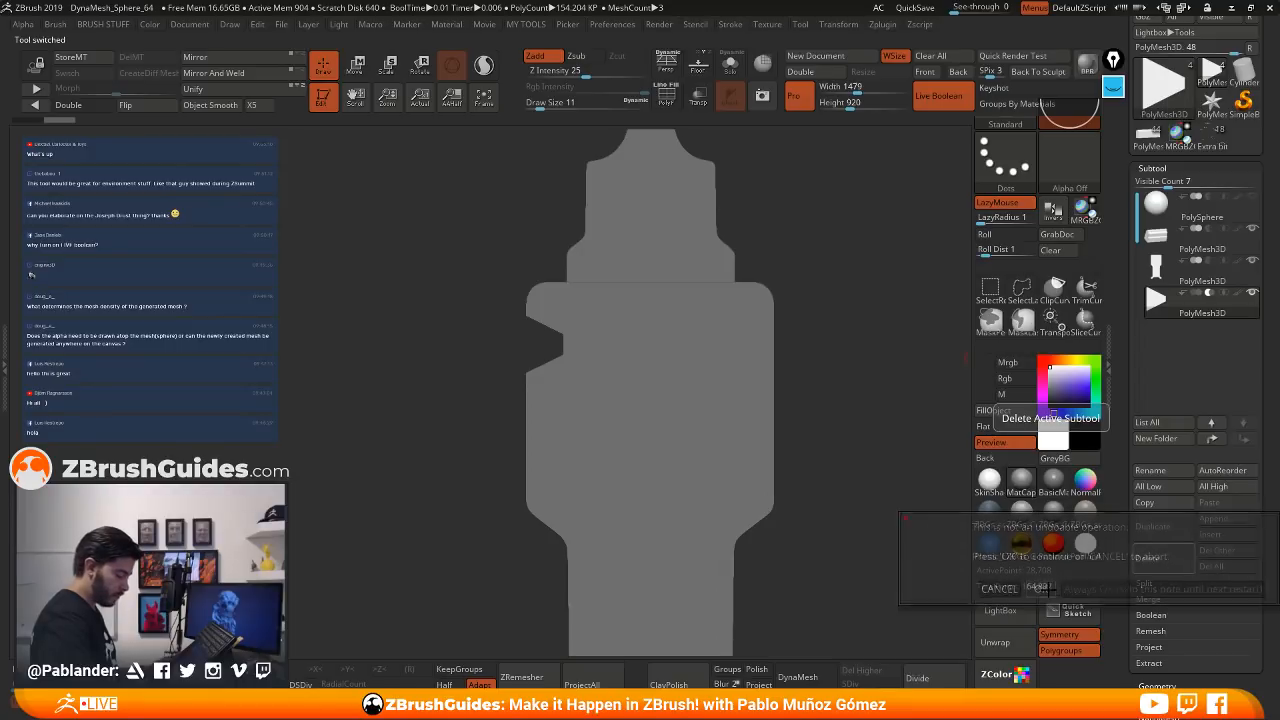
- Set Snapshot Smoothing to 40 and enter a new Snapshot Retain Corners value in the Spotlight preferences
left_click(625, 26)
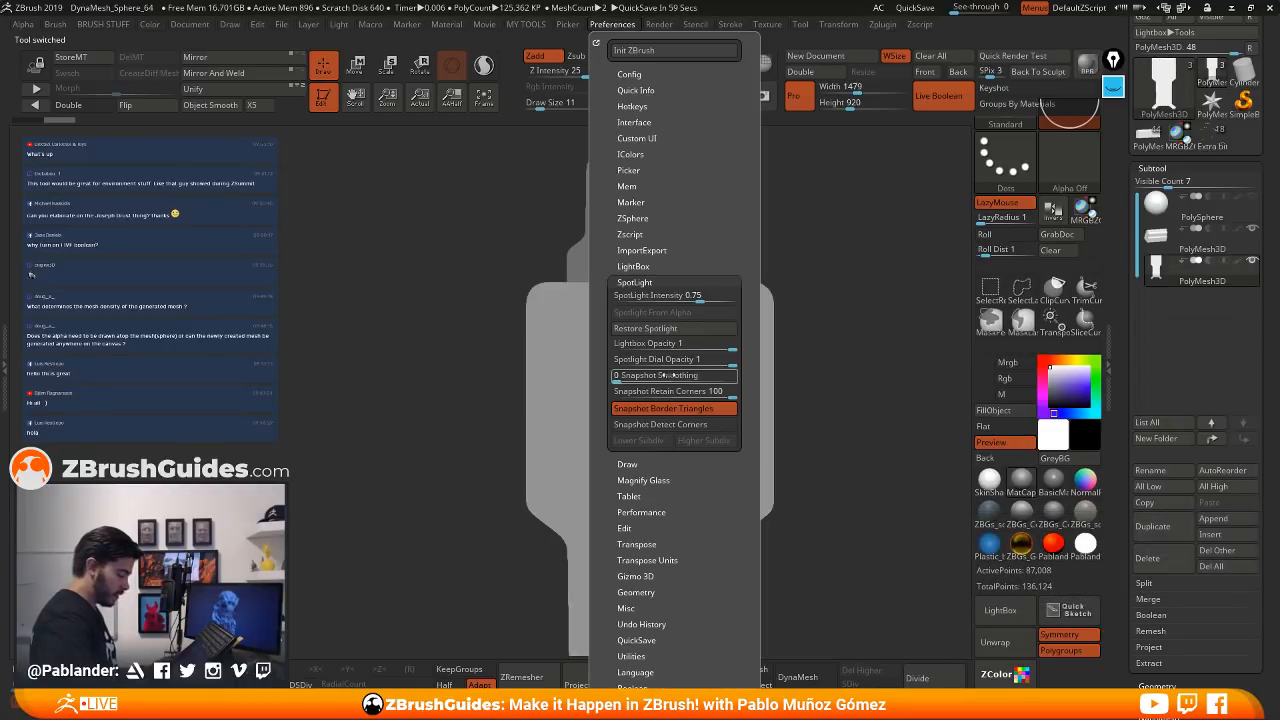
left_click(663, 376)
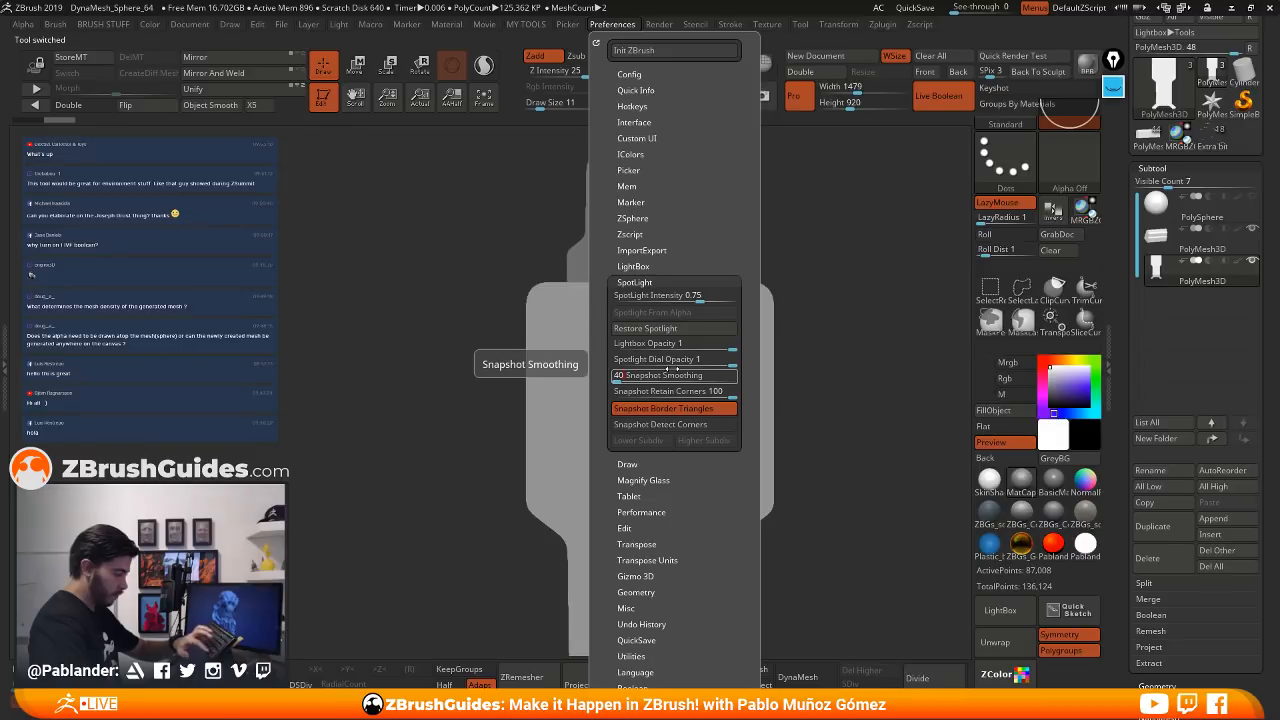
left_click(680, 392)
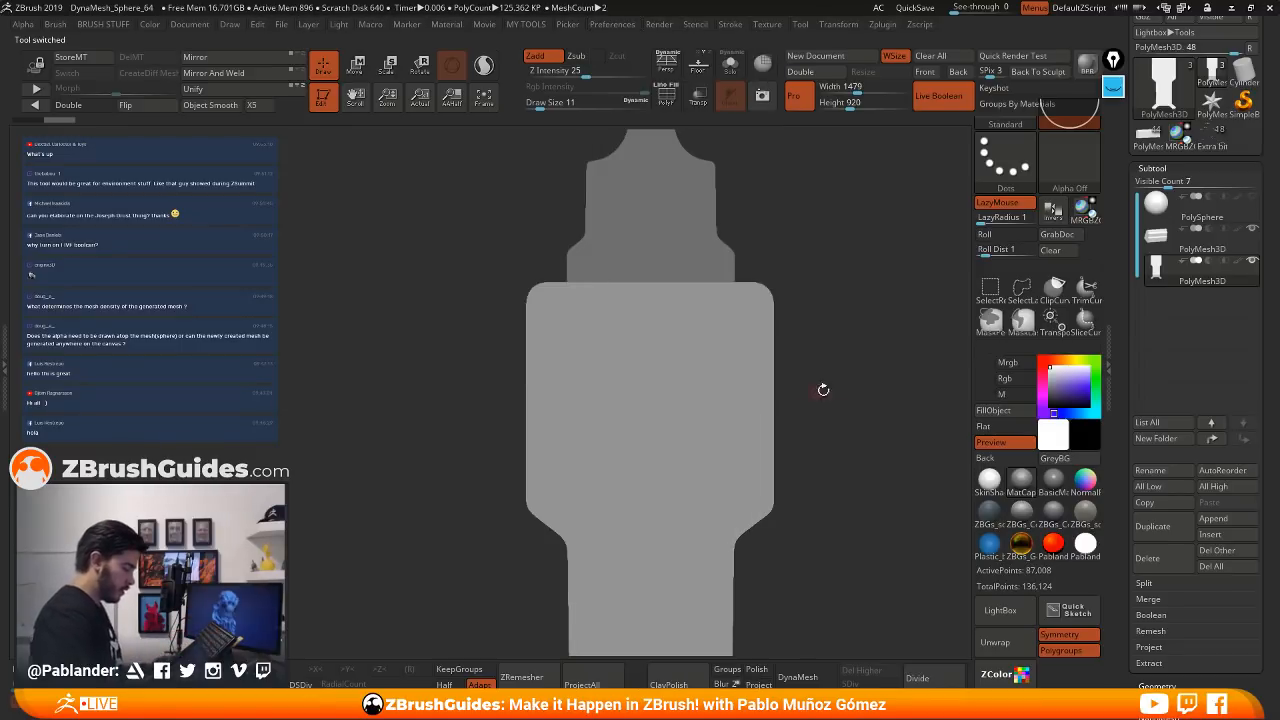
- Show Spotlight, select the trapezoid, and place it over the middle of the lower block's left edge
right_click_drag(722, 352, 563, 375)
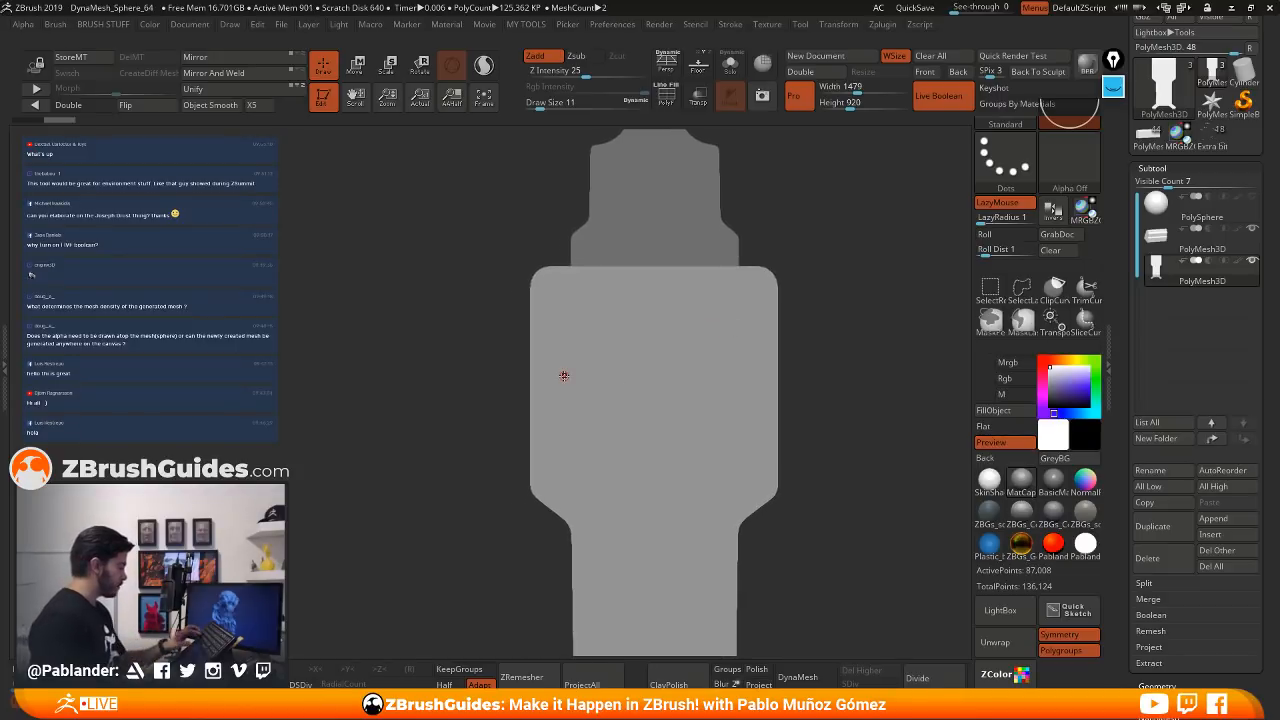
key("shift")
key("shift+z")
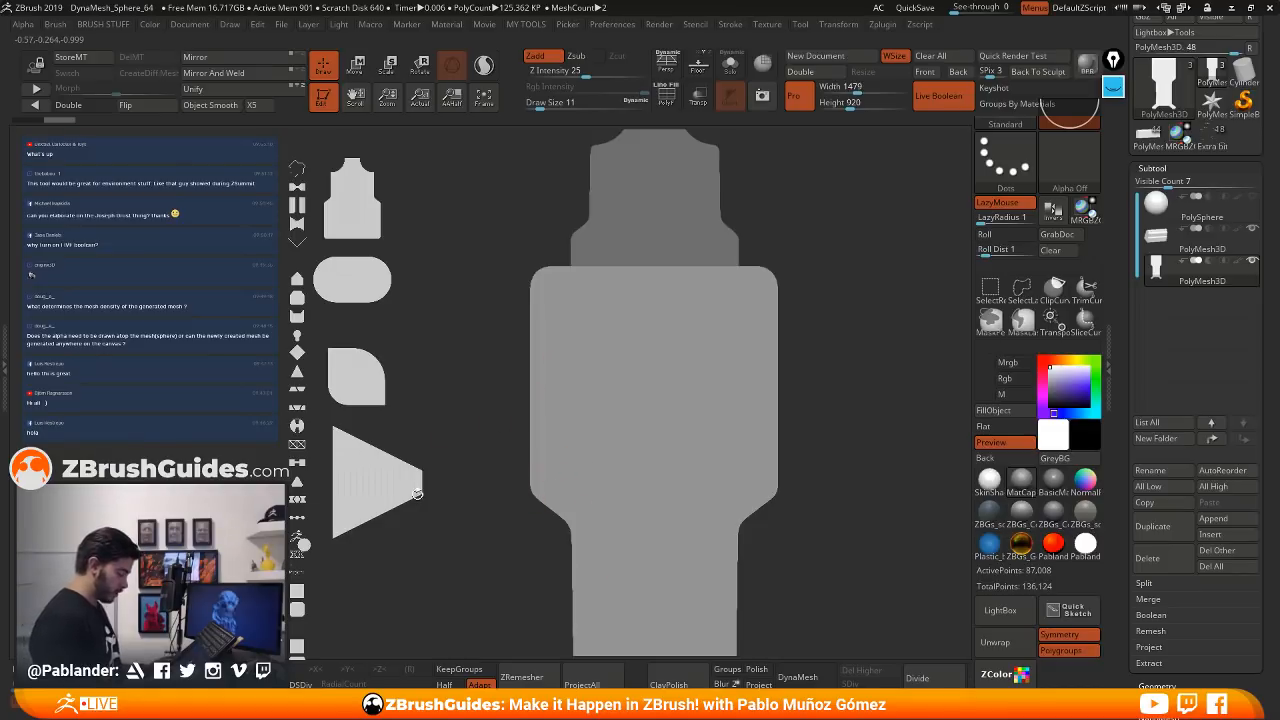
left_click(385, 476)
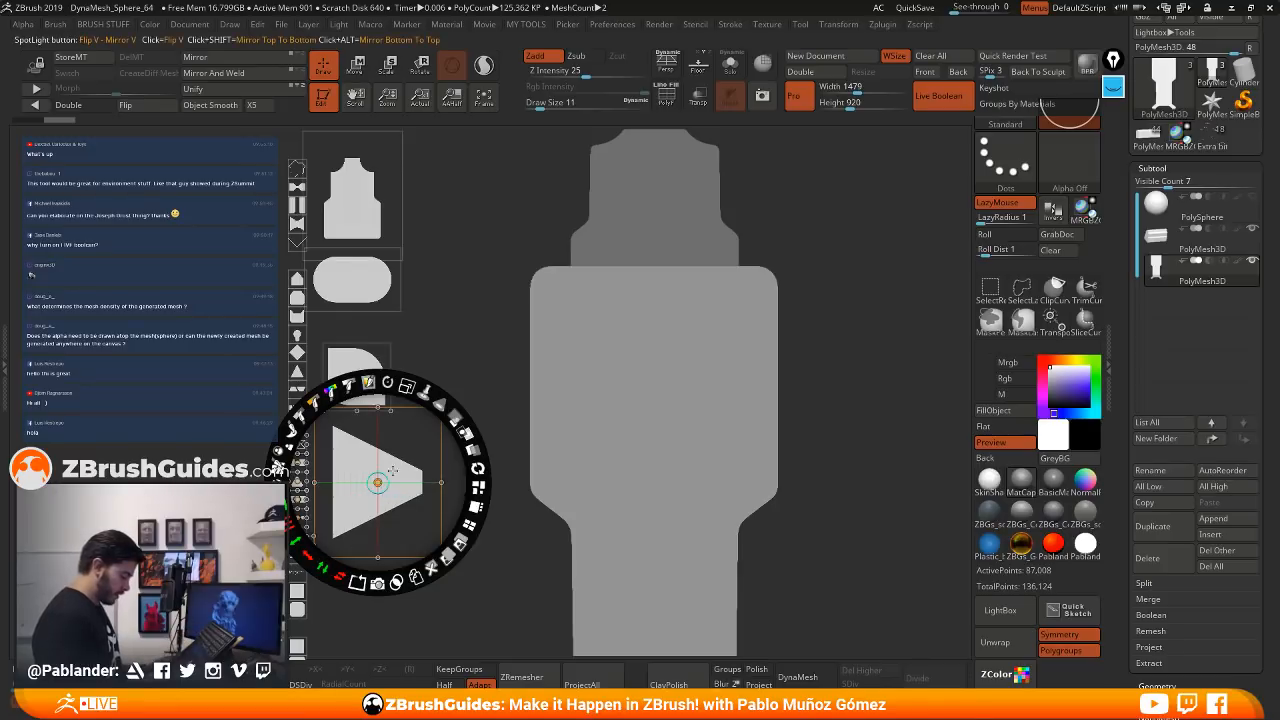
left_click_drag(395, 478, 552, 362)
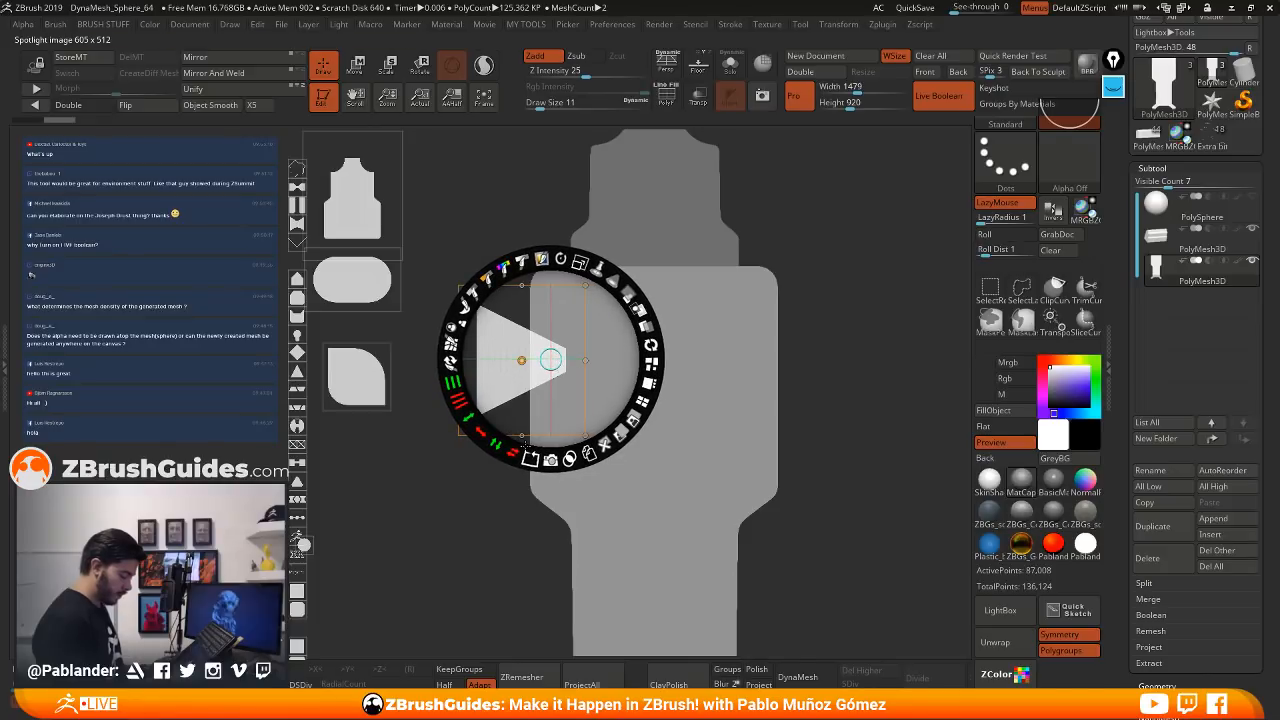
- Widen the trapezoid with a blunt block at its tip and shrink it over the lower block's left edge in Spotlight
mouse_move(468, 417)
left_mouse_down()
mouse_move(462, 404)
mouse_move(483, 450)
mouse_move(469, 424)
left_mouse_up()
left_click_drag(463, 413, 480, 437)
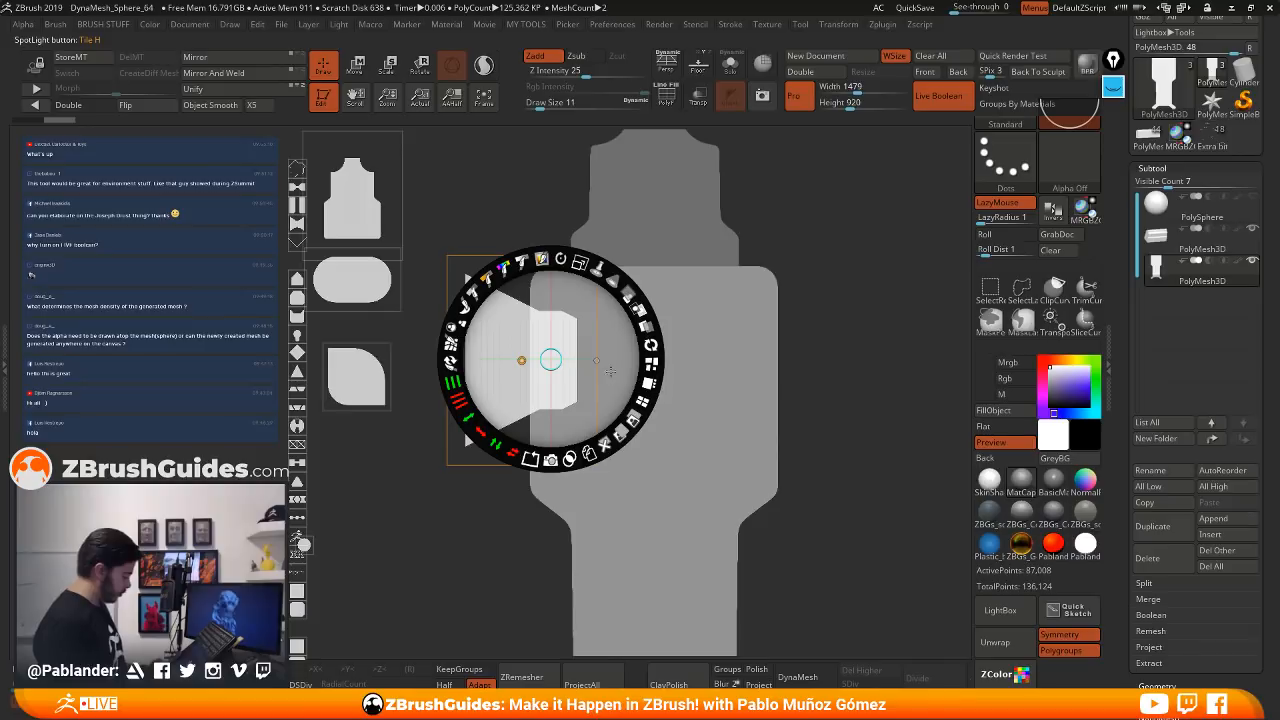
key("ctrl")
mouse_move(582, 356)
left_mouse_down()
mouse_move(562, 360)
mouse_move(573, 361)
mouse_move(560, 336)
mouse_move(551, 342)
mouse_move(563, 342)
left_mouse_up()
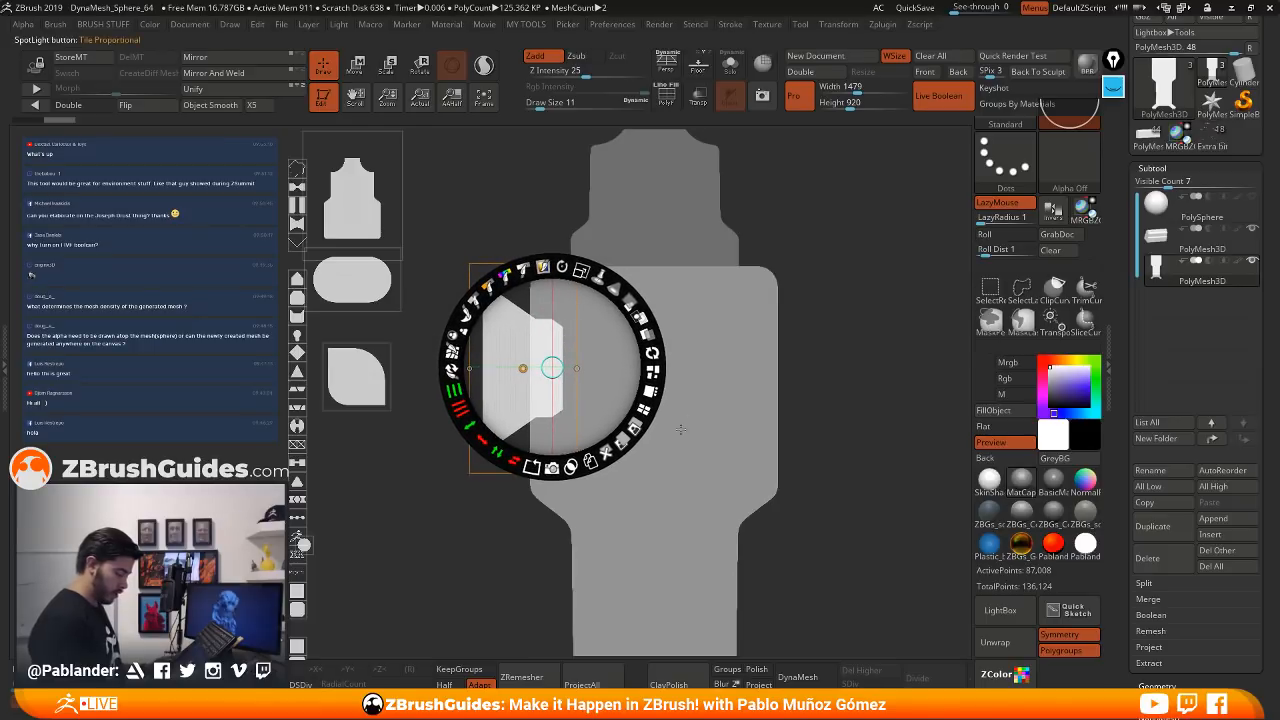
- Cut the reshaped trapezoid out of the block as a subtractive Snapshot 3D subtool, hide Spotlight and inspect the notch's corners
left_click(553, 468)
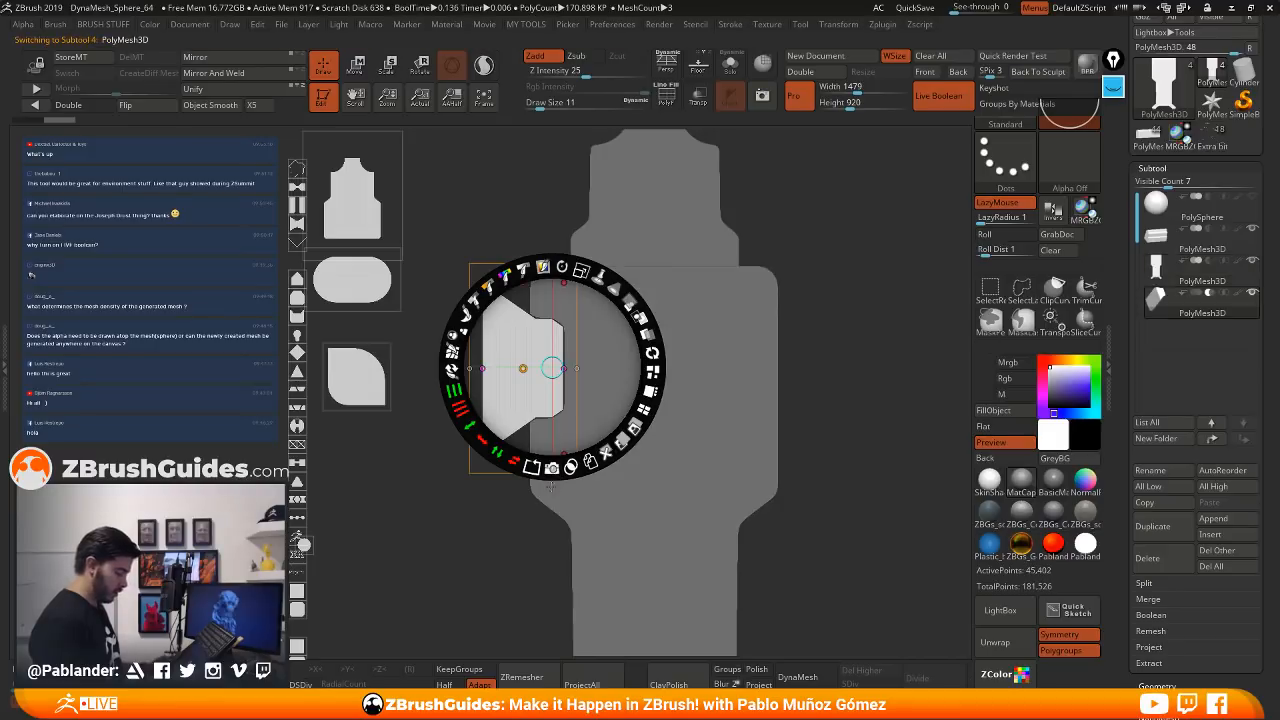
key("shift+z")
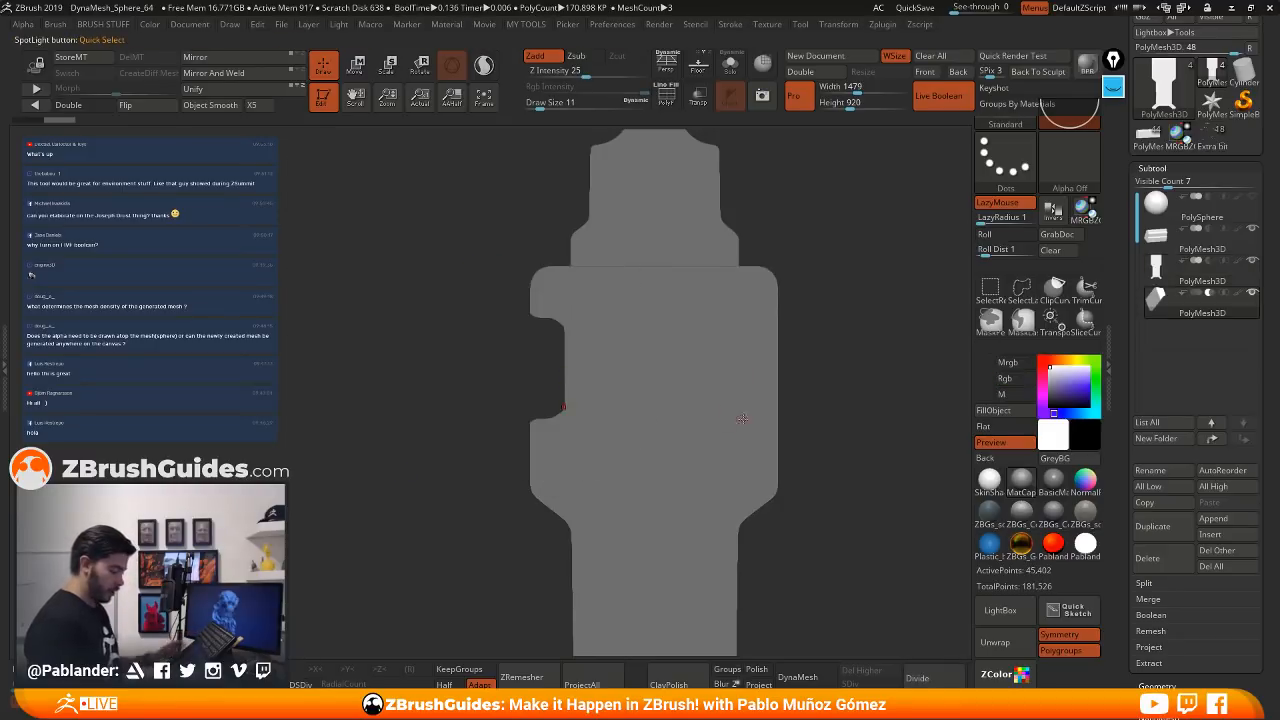
right_click_drag(738, 353, 768, 354)
right_click_drag(530, 360, 601, 397)
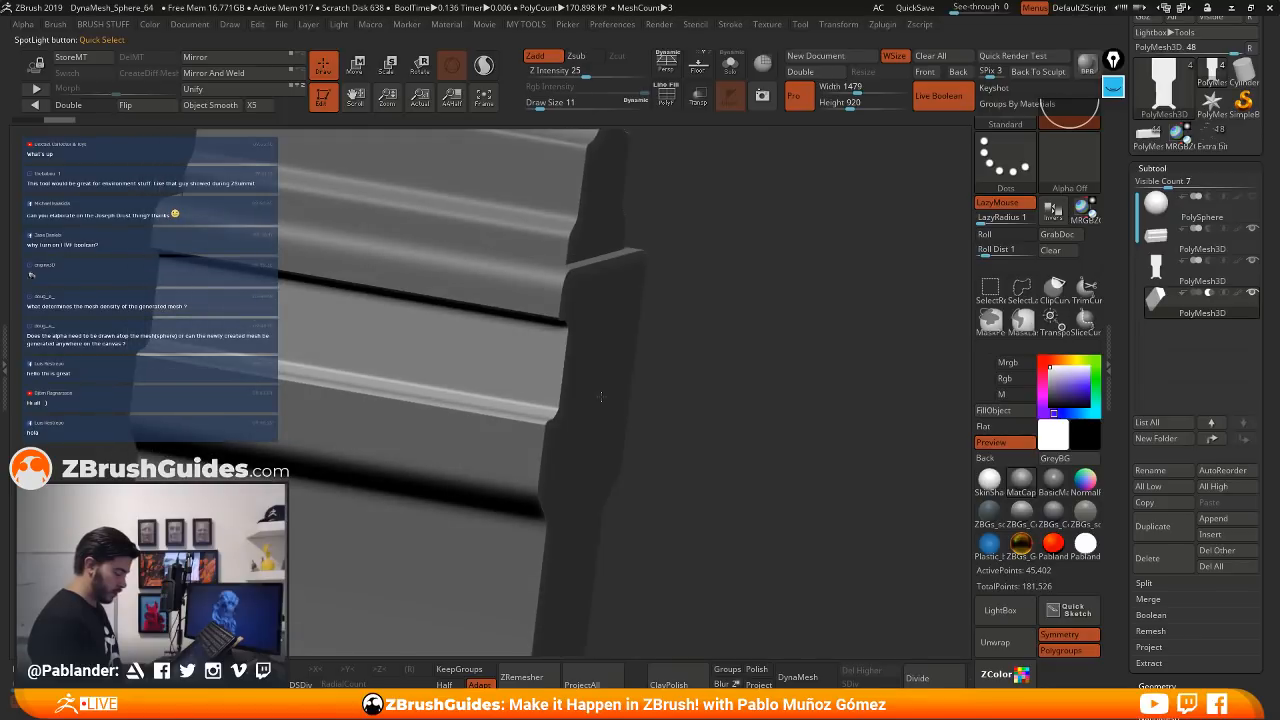
right_click_drag(601, 397, 786, 267)
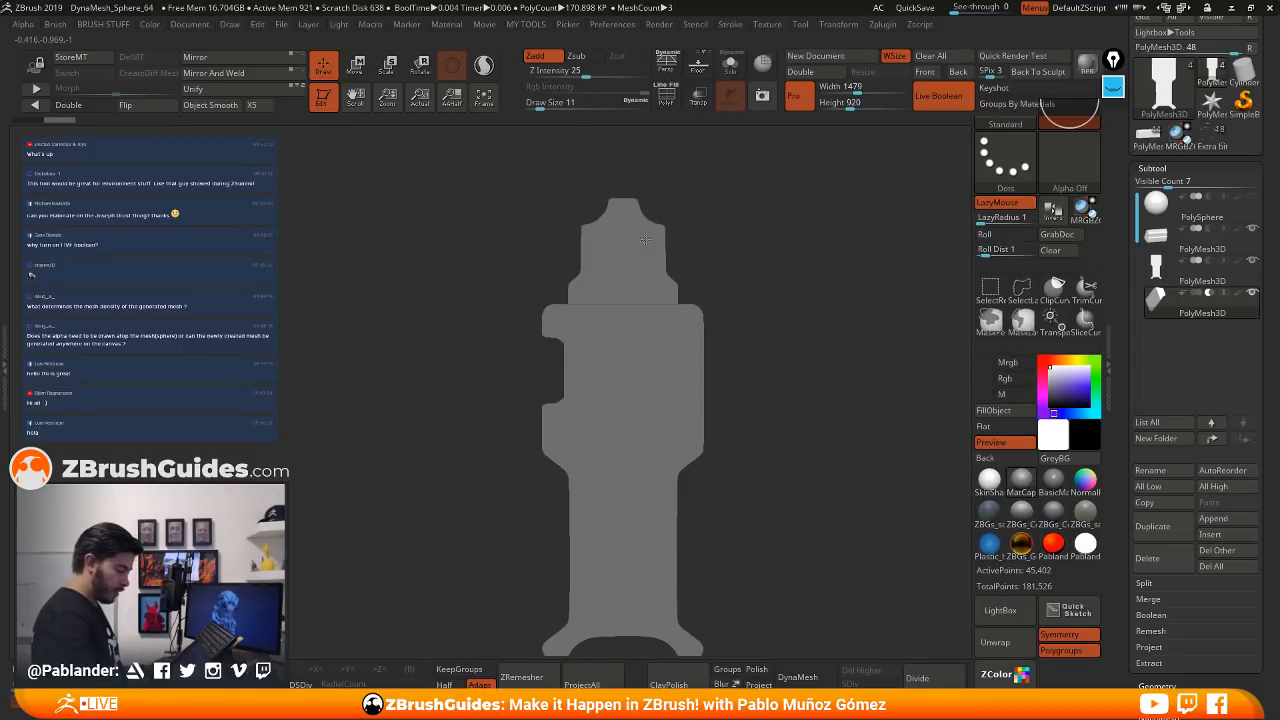
- Delete the subtractive subtool that cuts the trapezoid notch
mouse_move(1178, 318)
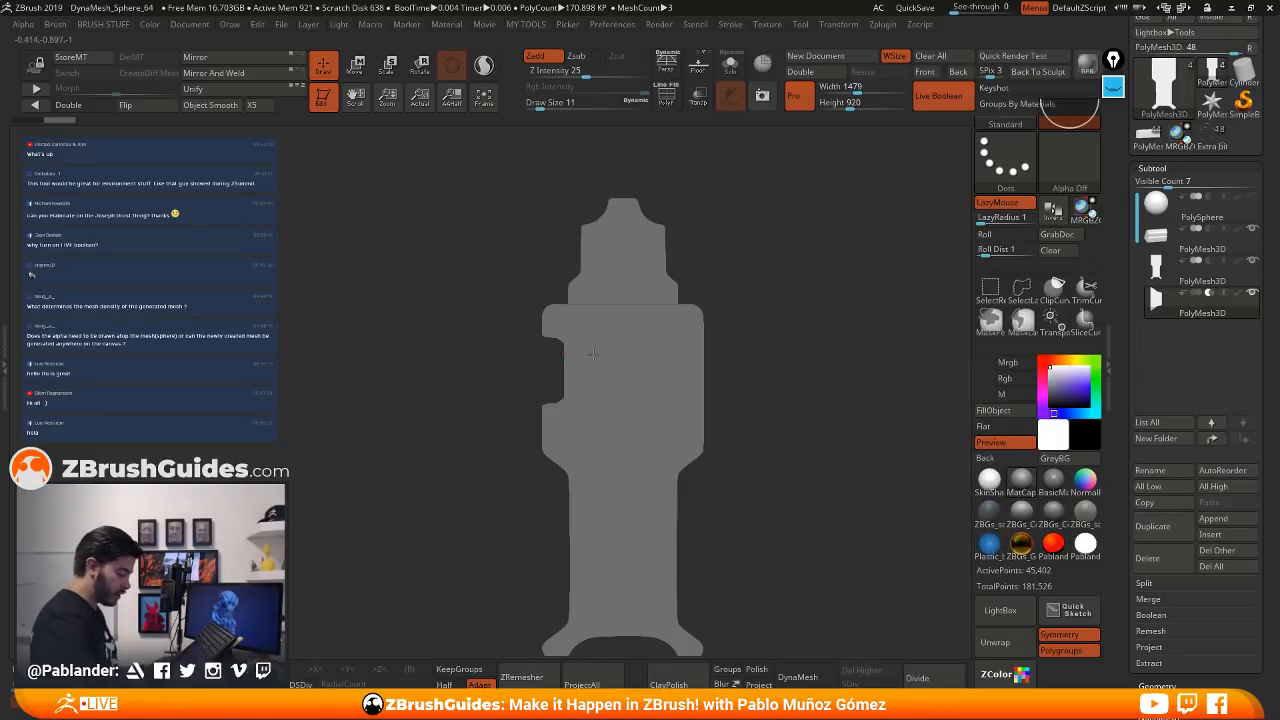
mouse_move(589, 317)
right_mouse_down()
mouse_move(648, 308)
mouse_move(614, 318)
right_mouse_up()
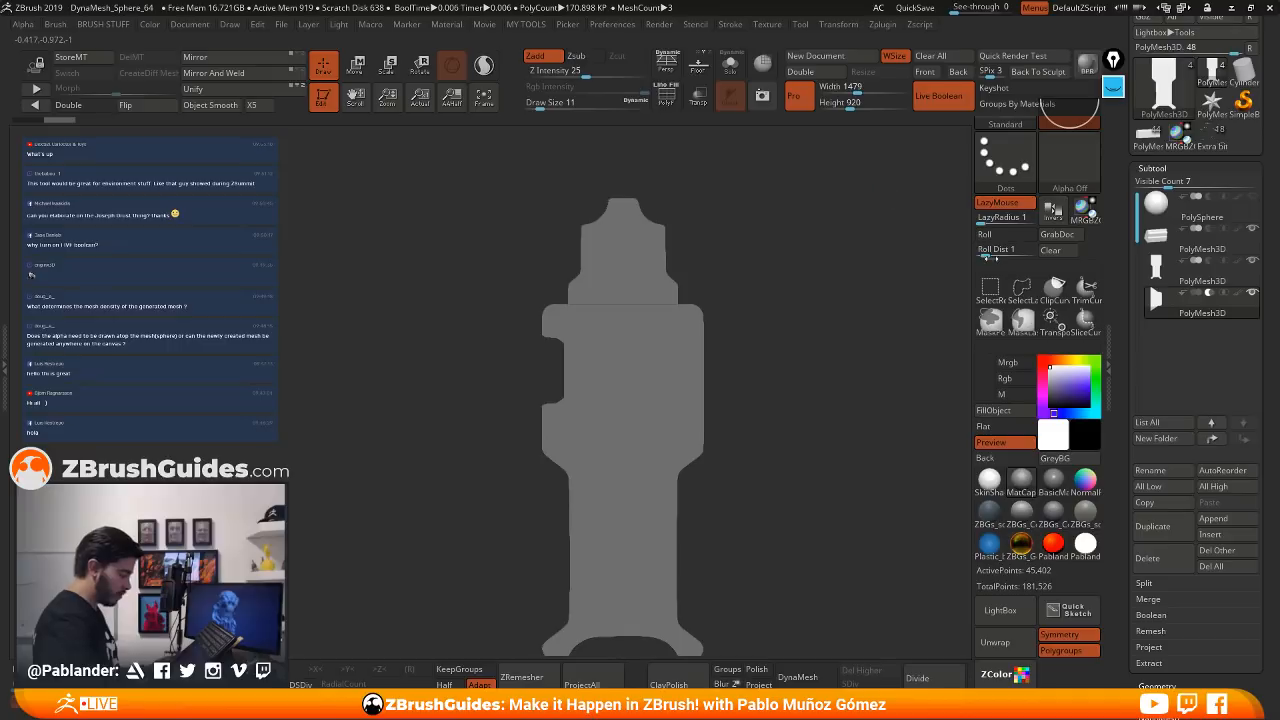
left_click(1152, 558)
left_click(1039, 588)
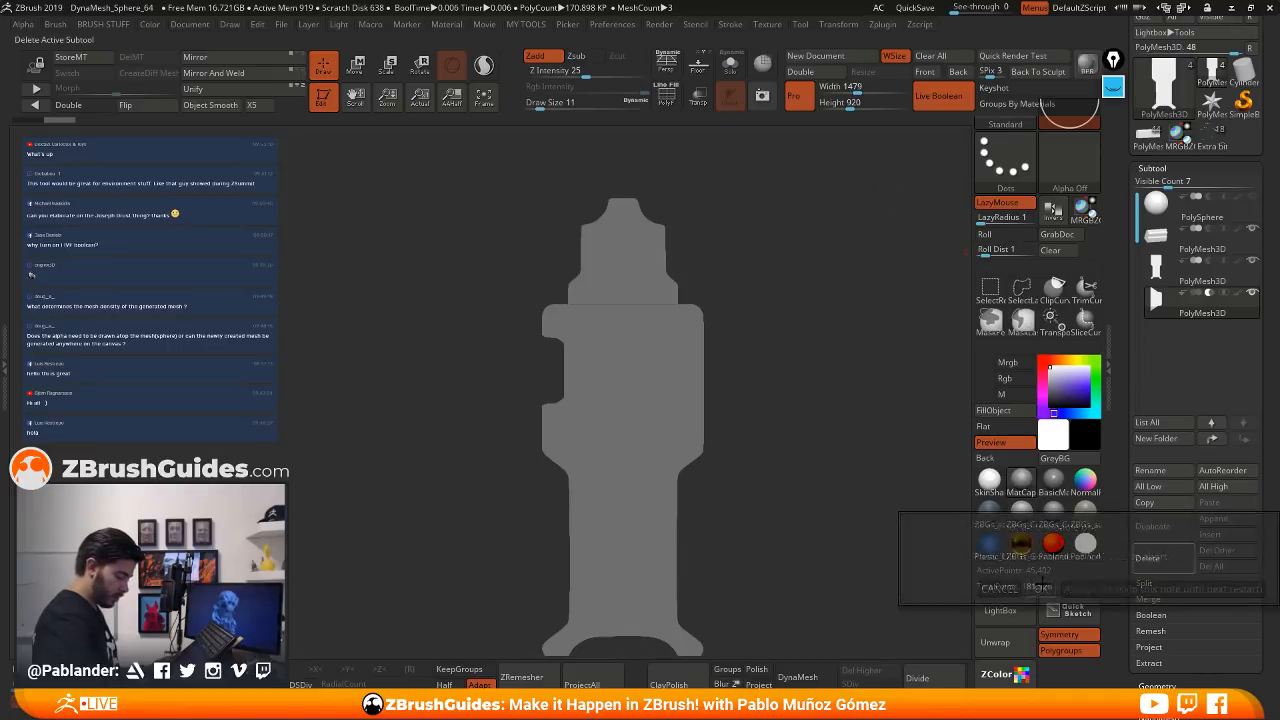
- Show Spotlight, set the trapezoid aside, and place a small diamond just overlapping the block's upper left edge
key("shift+z")
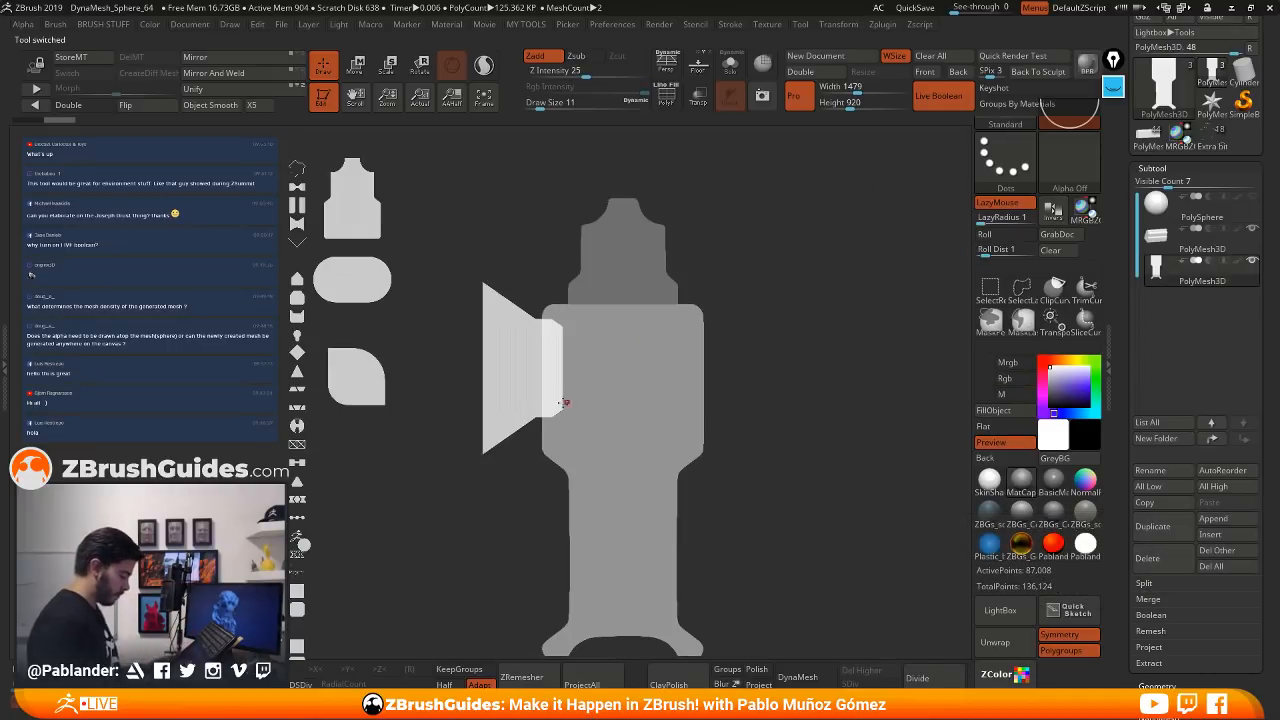
key("z")
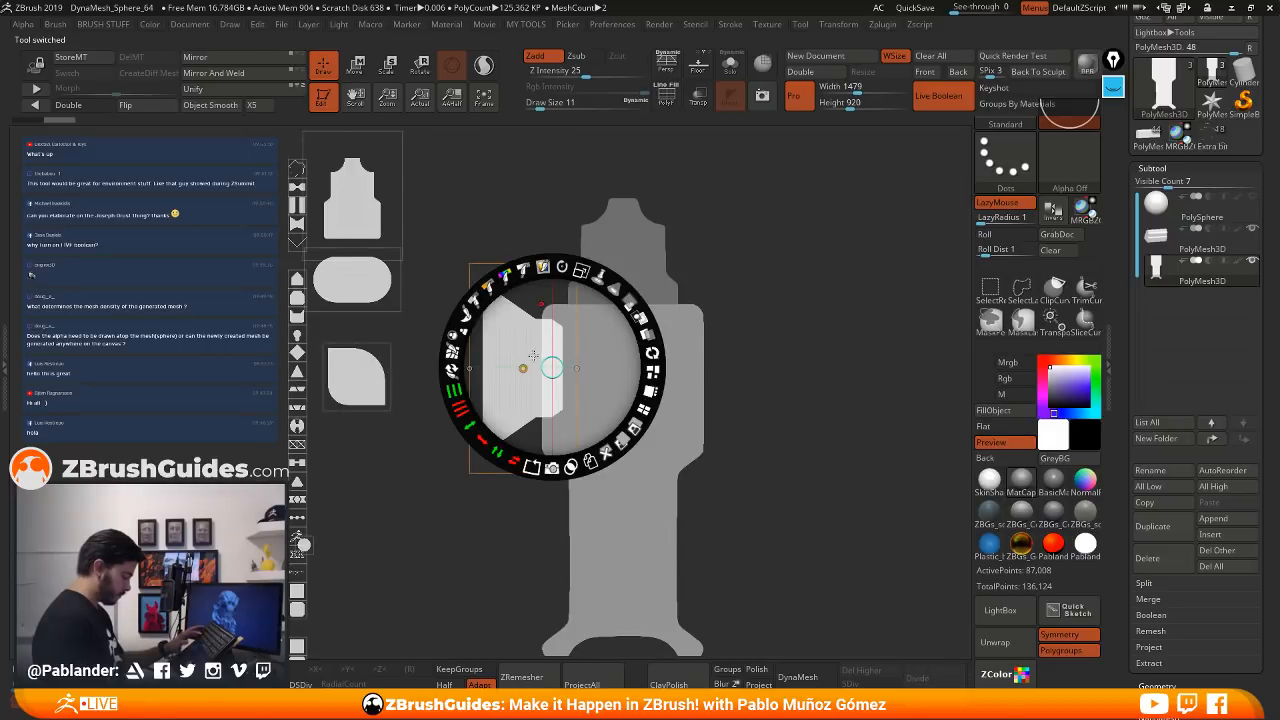
left_click_drag(533, 356, 371, 514)
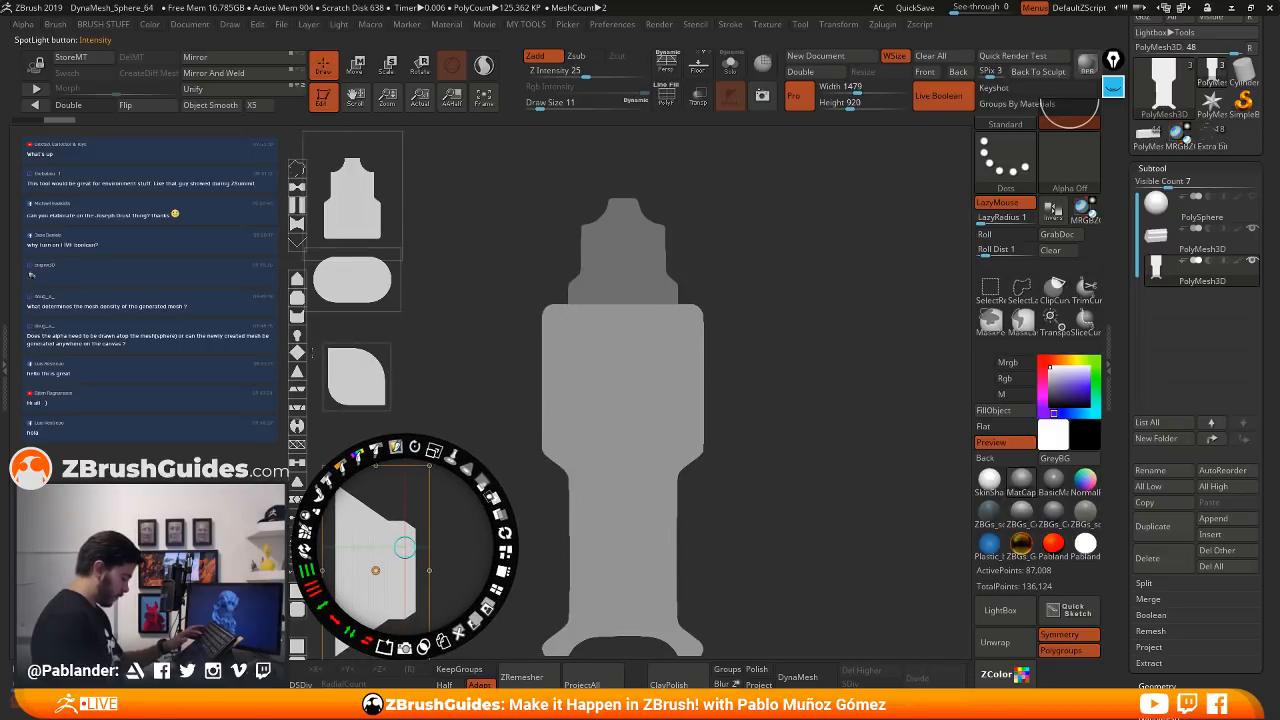
left_click_drag(298, 352, 516, 357)
mouse_move(544, 261)
left_mouse_down()
mouse_move(597, 328)
mouse_move(544, 263)
left_mouse_up()
left_click_drag(516, 357, 540, 352)
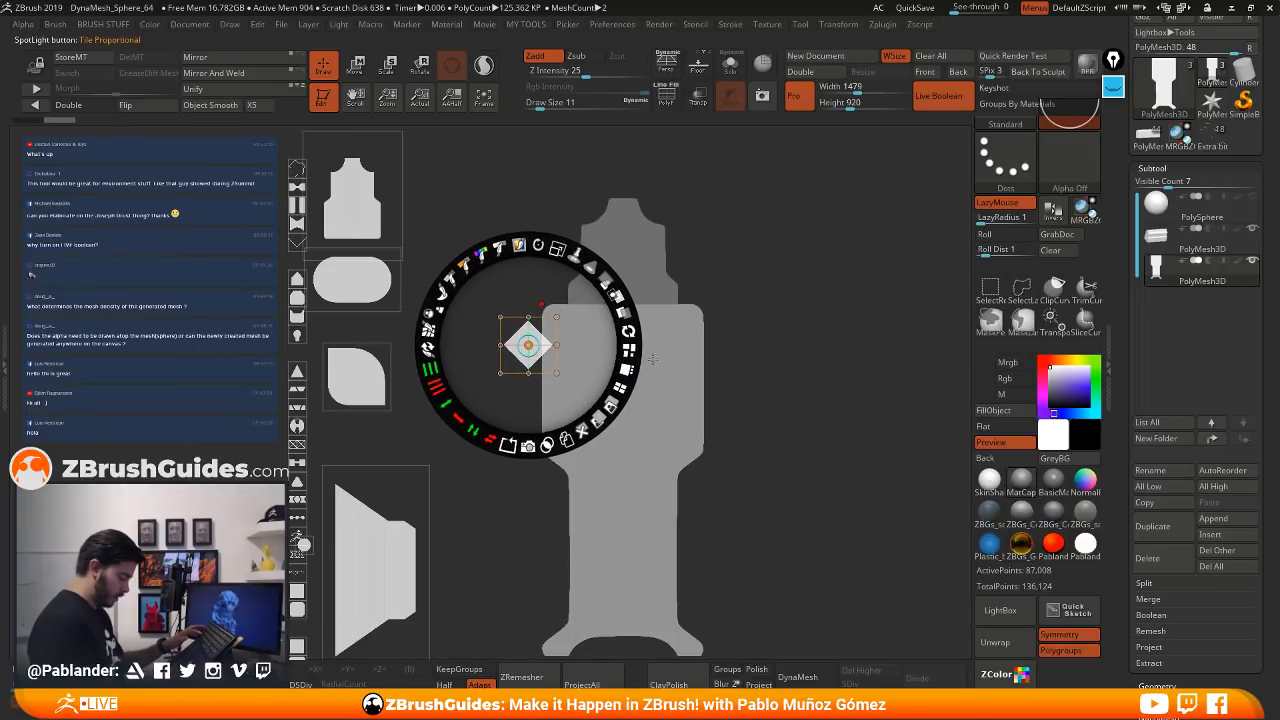
- Cut the diamond out of the block as a subtractive Snapshot 3D subtool and apply Mirror And Weld to notch both sides
left_click(529, 447)
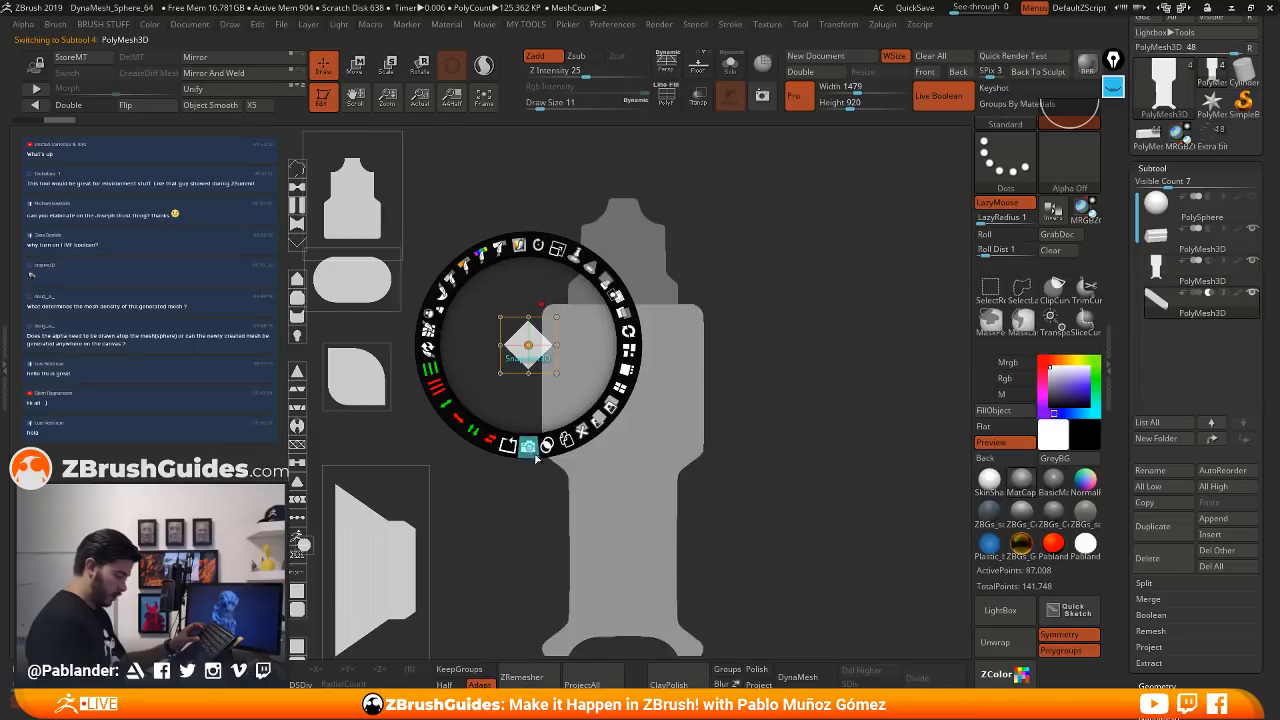
key("shift+z")
left_click_drag(780, 386, 750, 419)
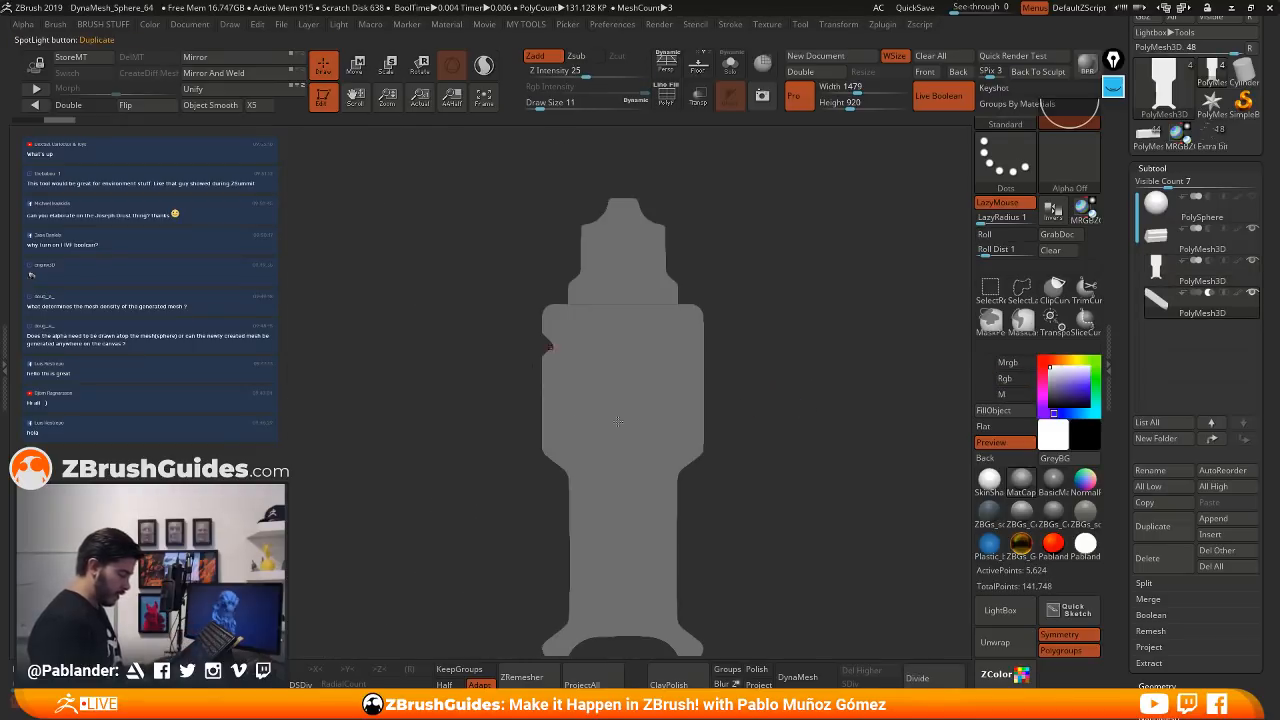
left_click(235, 73)
mouse_move(780, 380)
left_mouse_down()
mouse_move(800, 385)
mouse_move(776, 381)
mouse_move(871, 155)
left_mouse_up()
left_click_drag(760, 423, 725, 394)
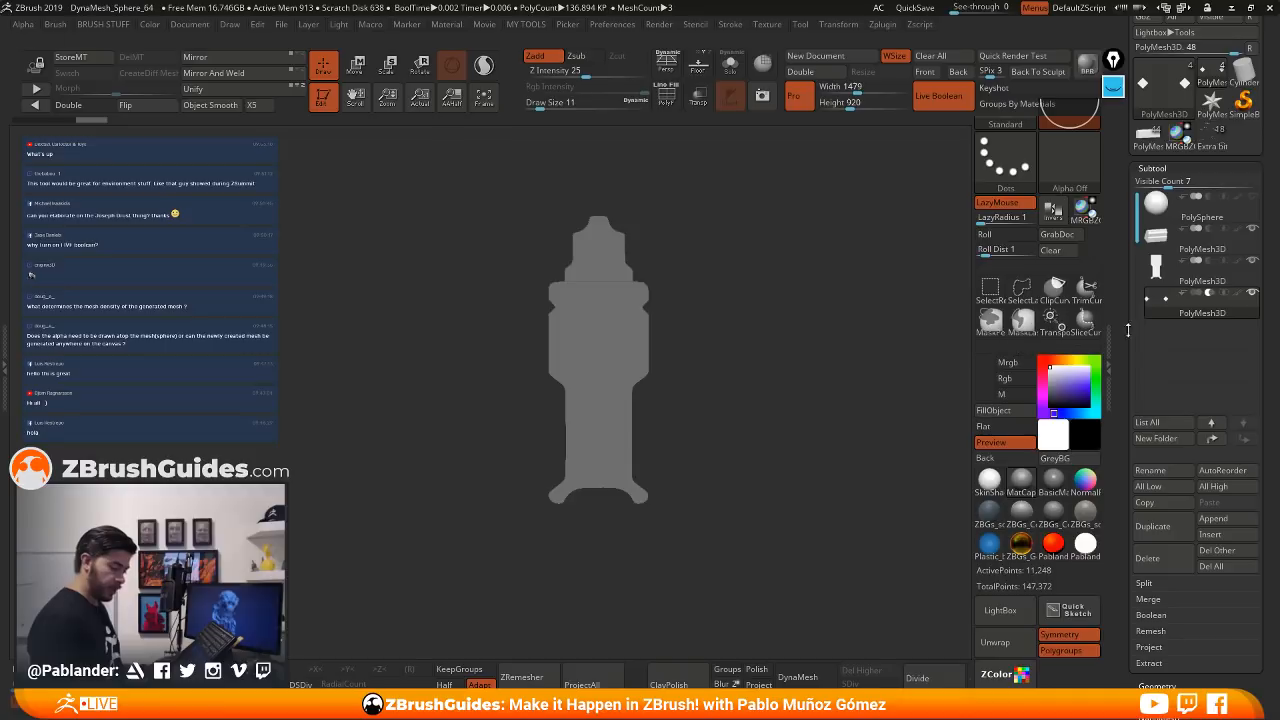
- Show Spotlight, set the diamond aside, and stretch a rounded rectangle into a tall upright panel centred on the model's lower body
key("shift+z")
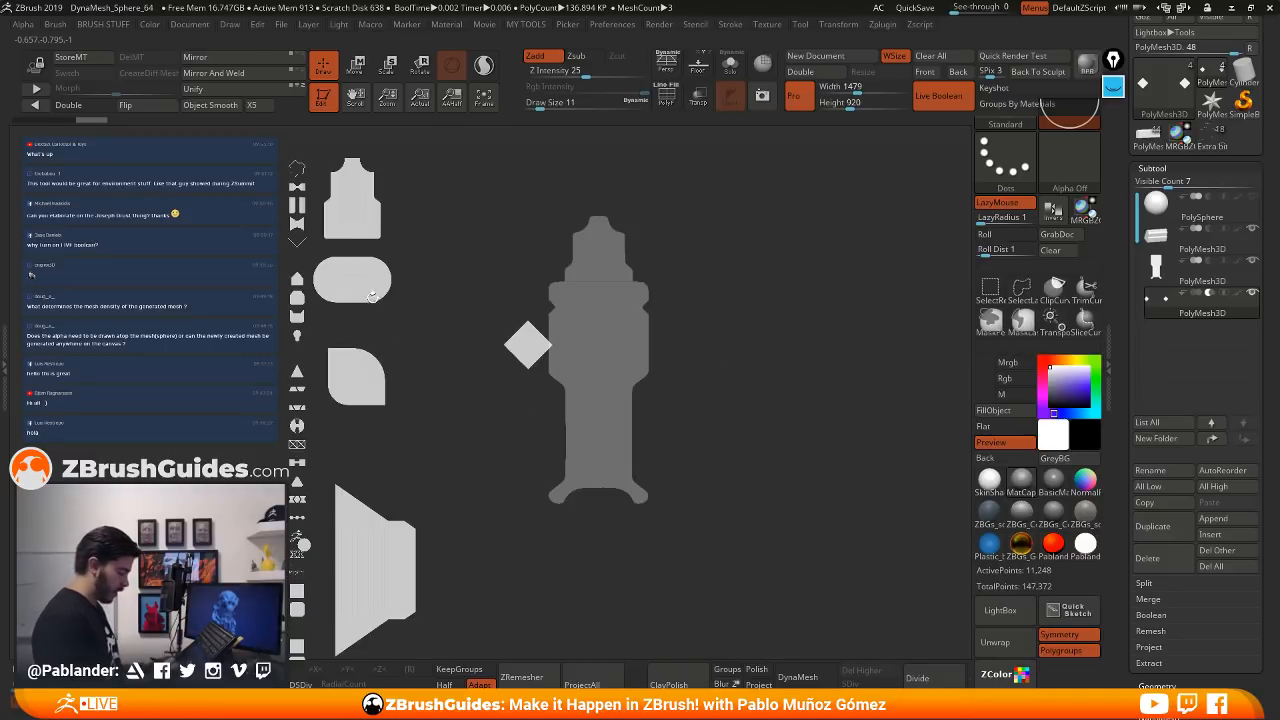
key("z")
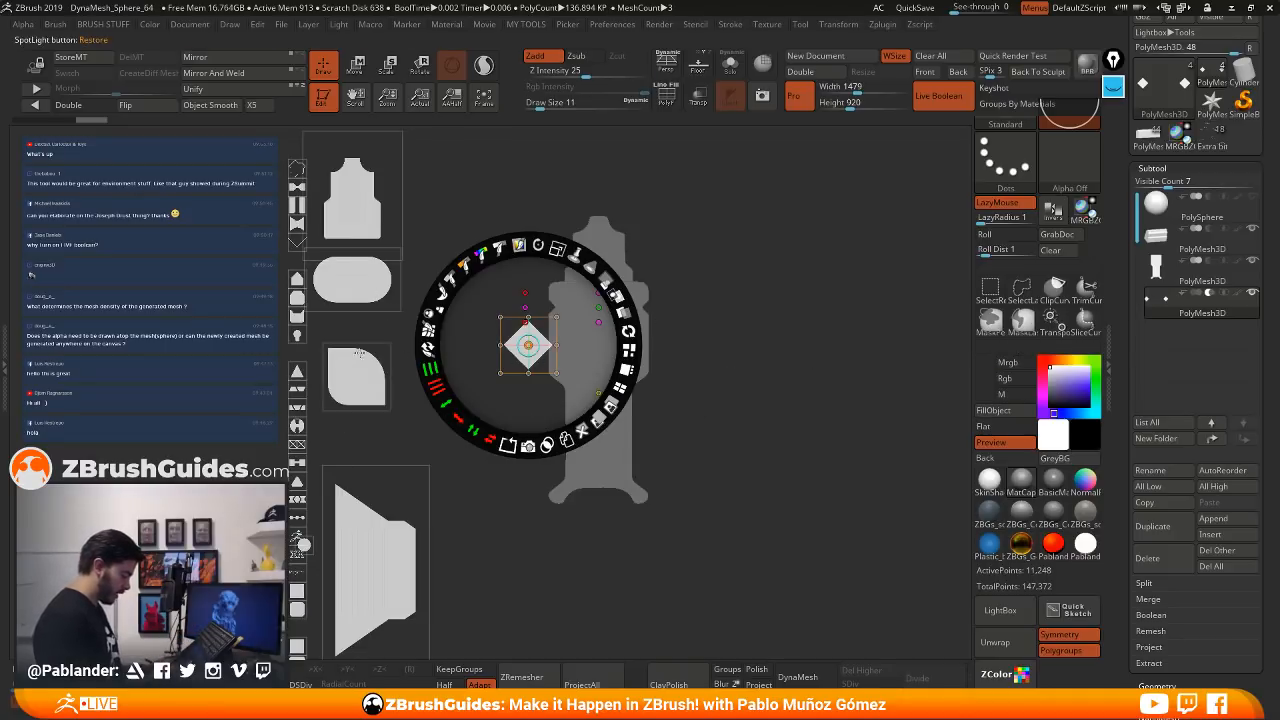
left_click_drag(297, 608, 721, 308)
left_click_drag(528, 345, 365, 436)
left_click_drag(731, 316, 371, 438)
left_click(490, 392)
left_click(810, 236)
left_click(810, 236)
left_click_drag(810, 236, 733, 308)
left_click_drag(650, 378, 622, 344)
left_click_drag(517, 452, 506, 438)
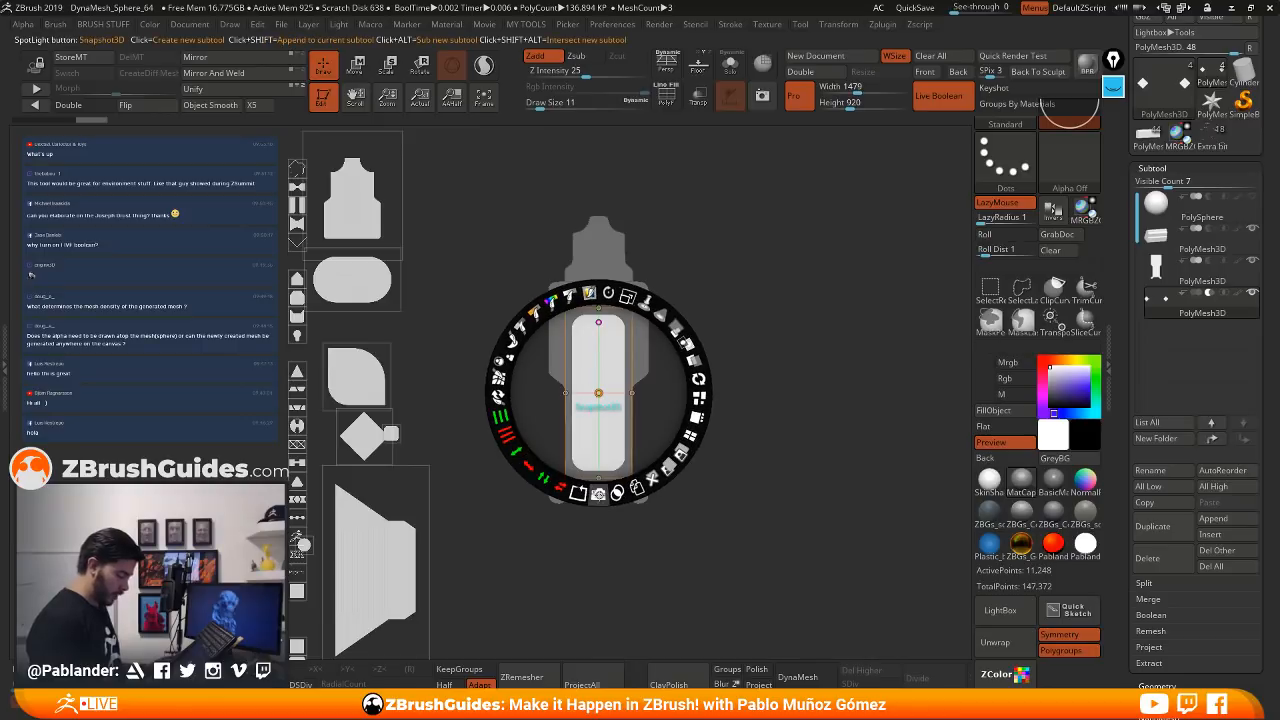
- Create a new subtool from the rounded rectangle with Snapshot 3D and adjust its depth to protrude slightly at front and back
left_click(598, 493)
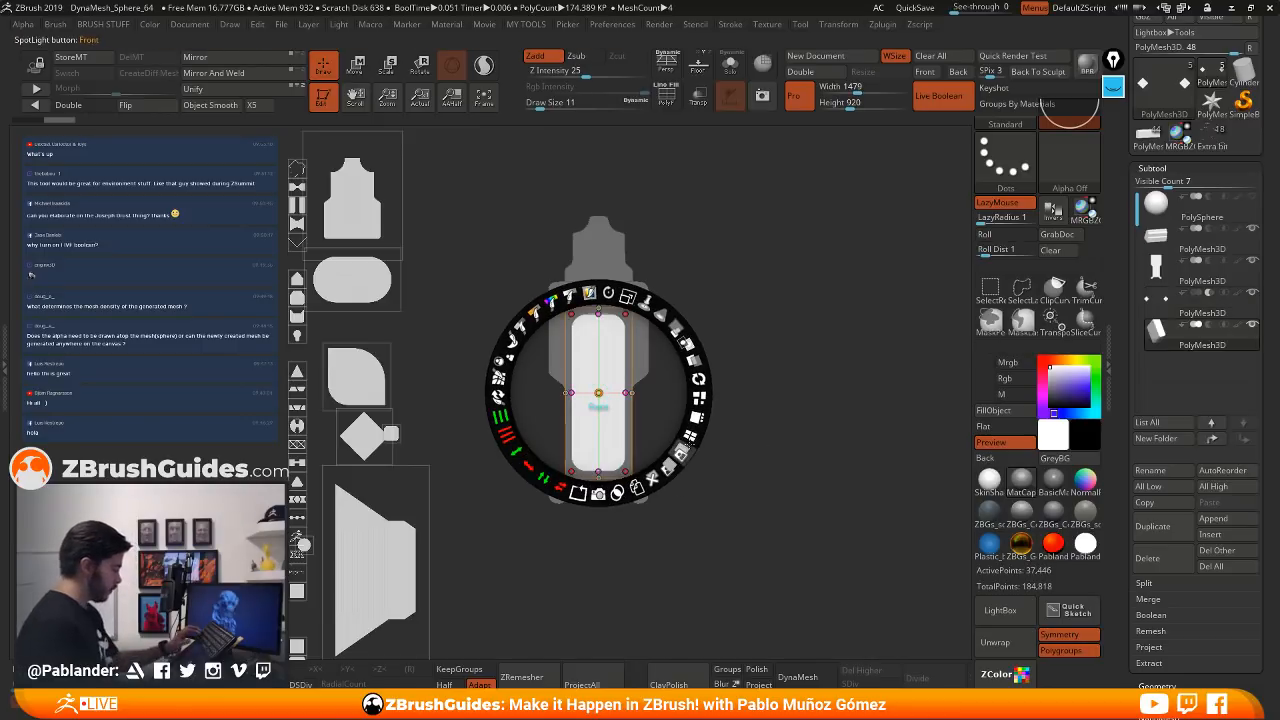
key("shift+z")
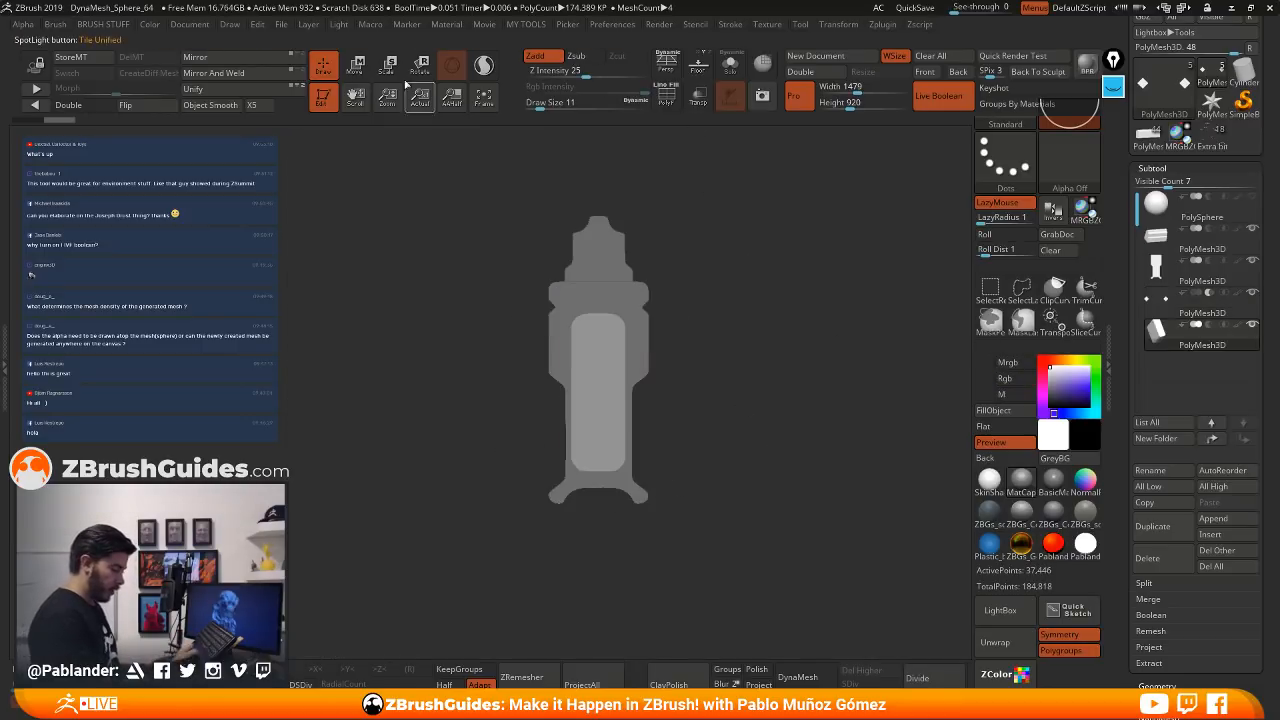
left_click(355, 66)
left_click_drag(410, 225, 510, 280, "shift")
left_click_drag(597, 390, 528, 392)
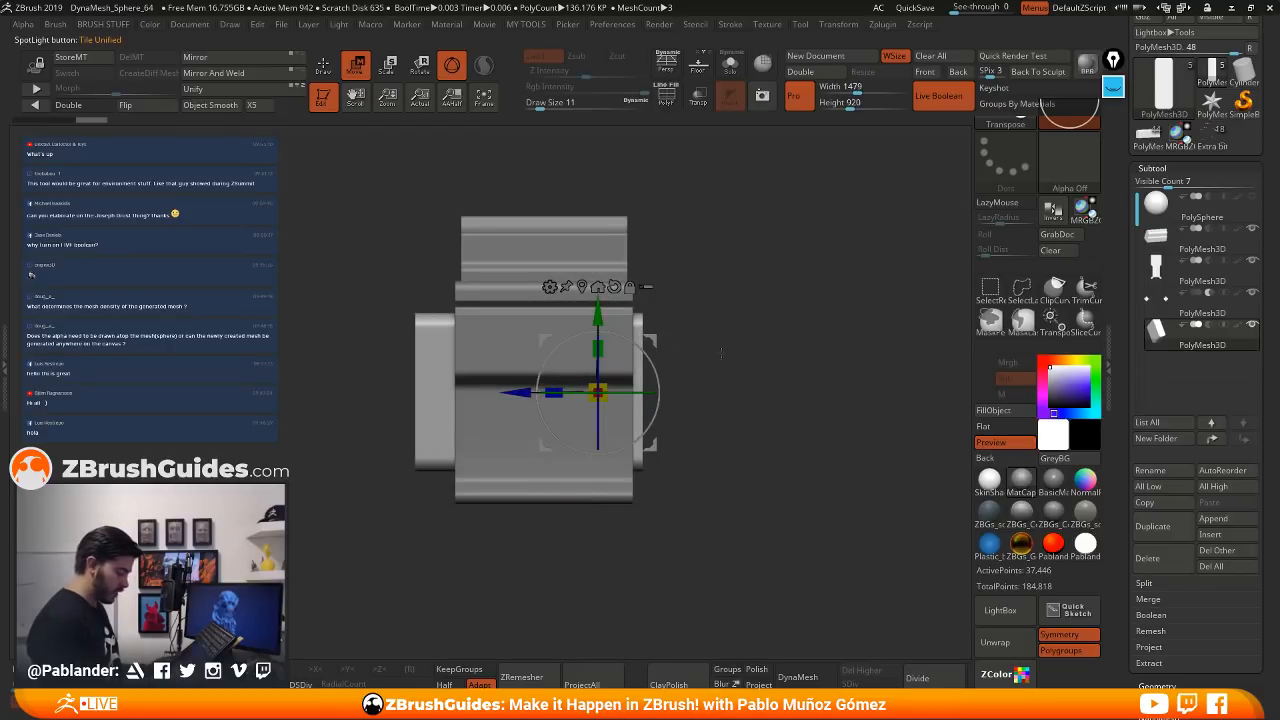
left_click_drag(763, 310, 797, 292, "alt")
left_click_drag(600, 381, 562, 374)
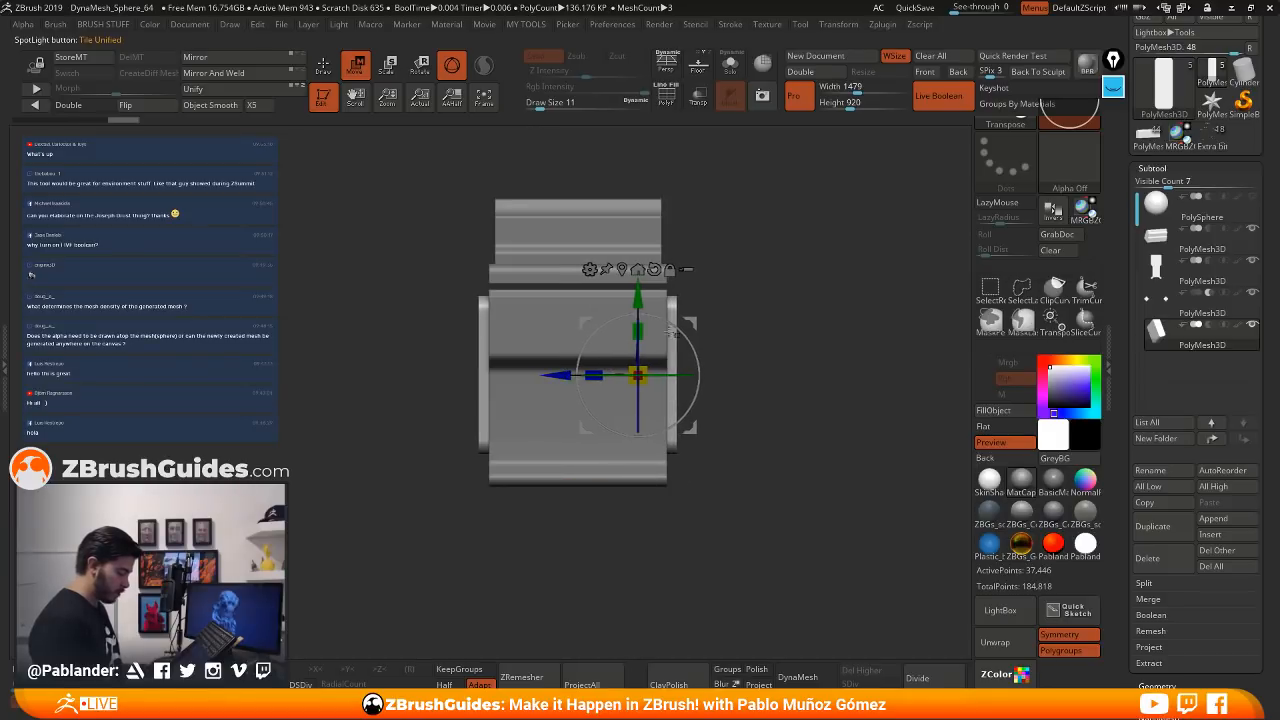
left_click_drag(740, 304, 773, 336, "shift")
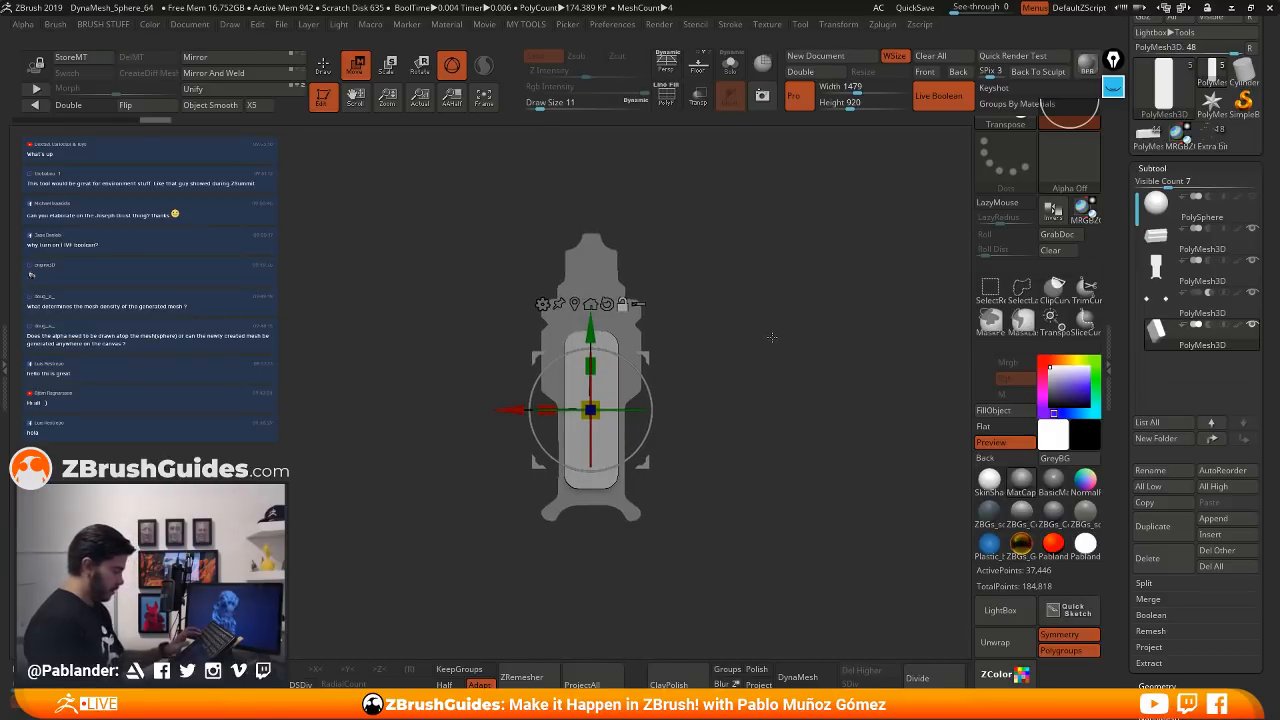
- In Spotlight, set the tall rectangle aside and place the pill shape upright, sized to fit inside the panel's upper half
key("shift+z")
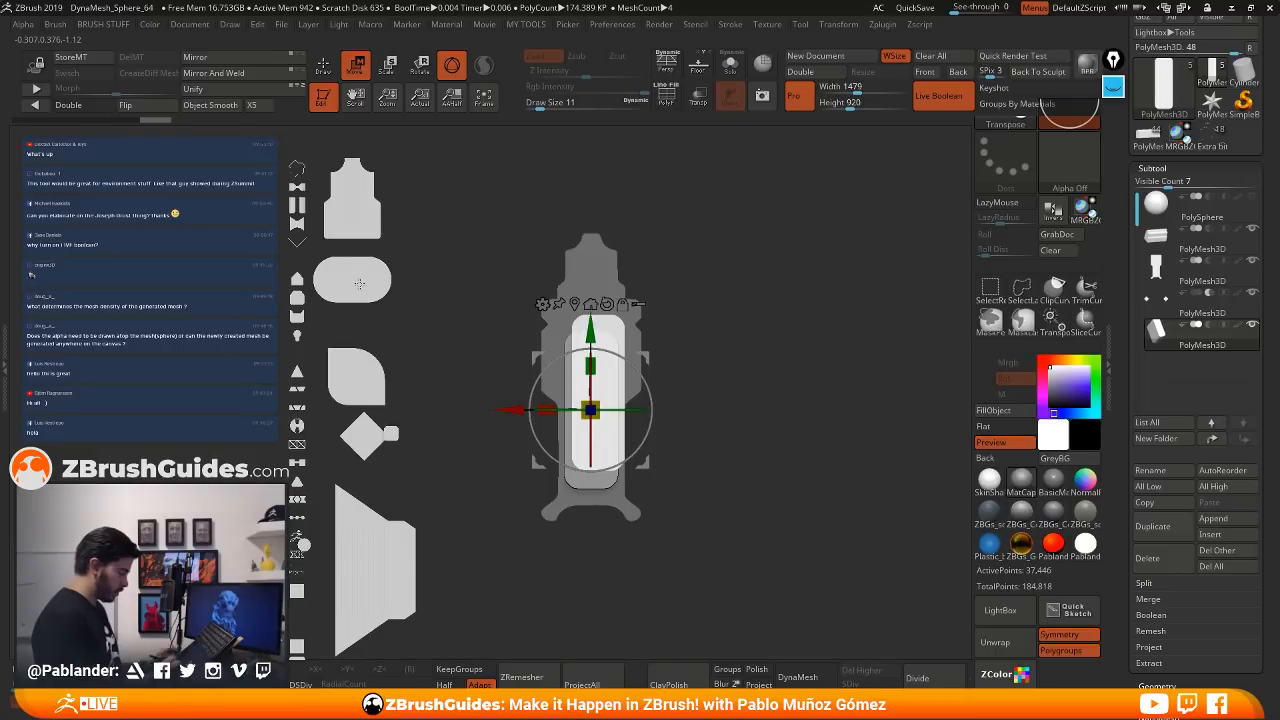
left_click(358, 284)
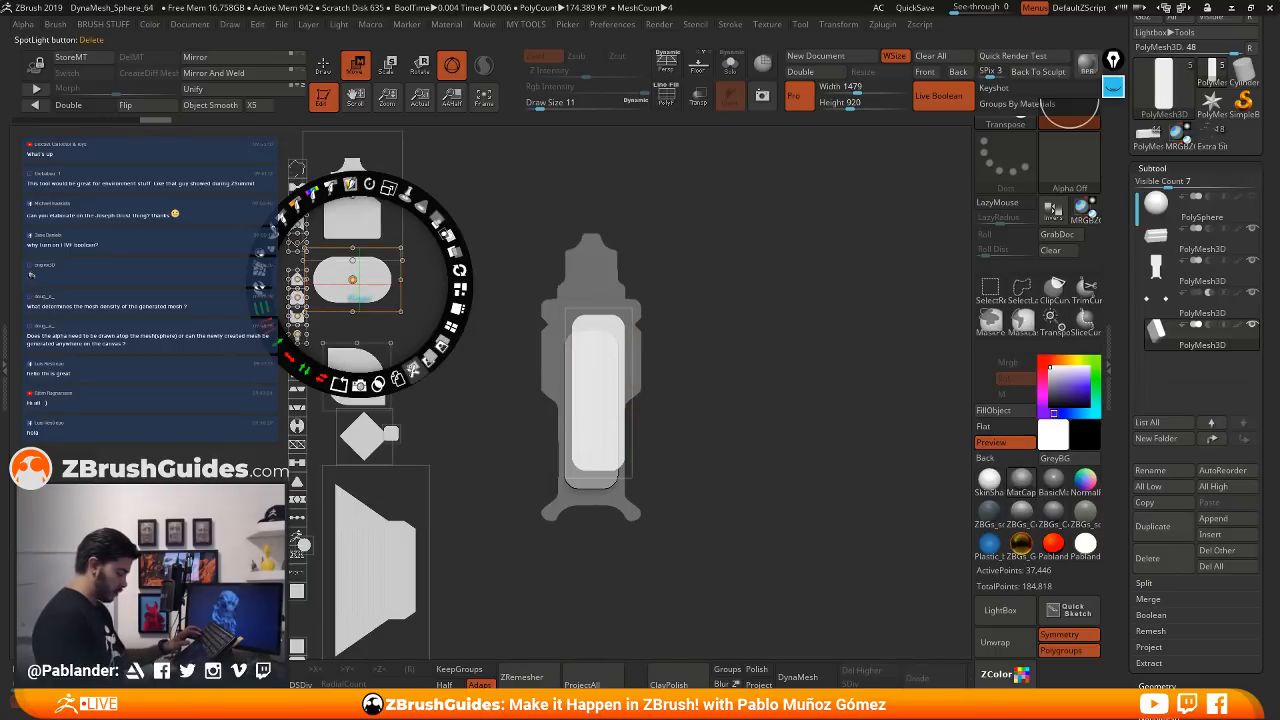
left_click_drag(382, 262, 617, 378)
left_click_drag(639, 290, 636, 350)
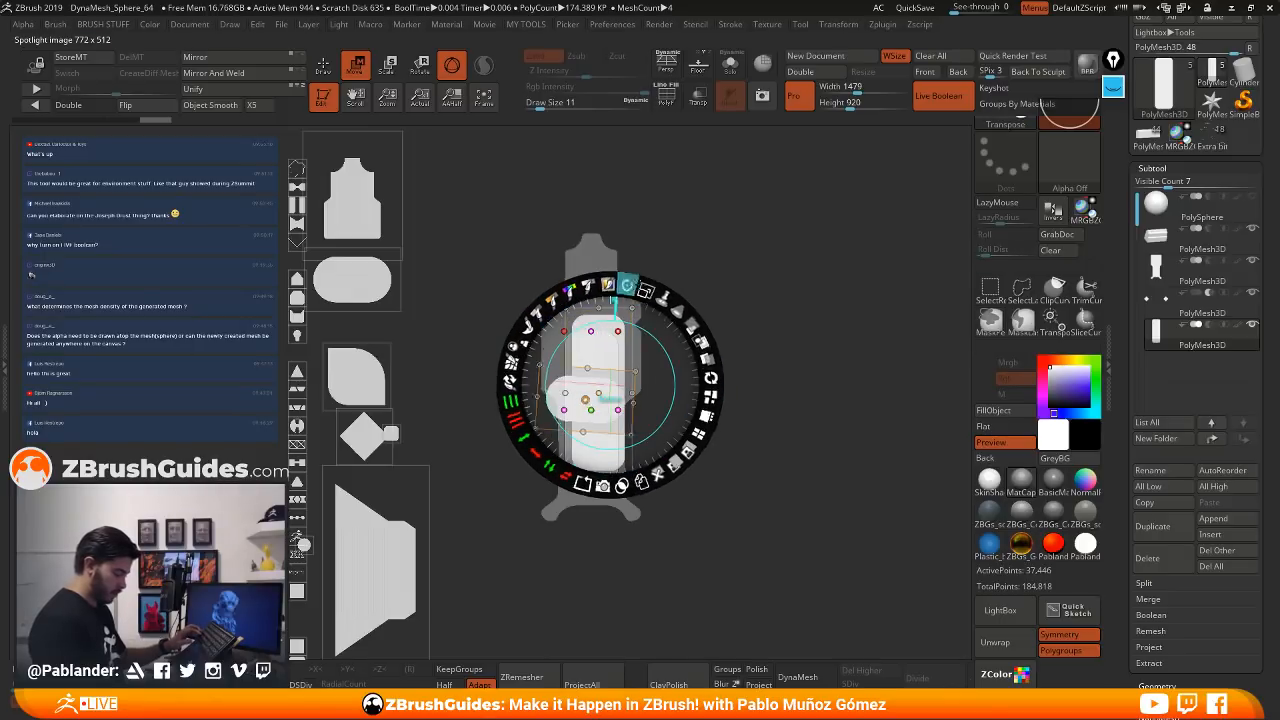
left_click_drag(711, 396, 598, 385)
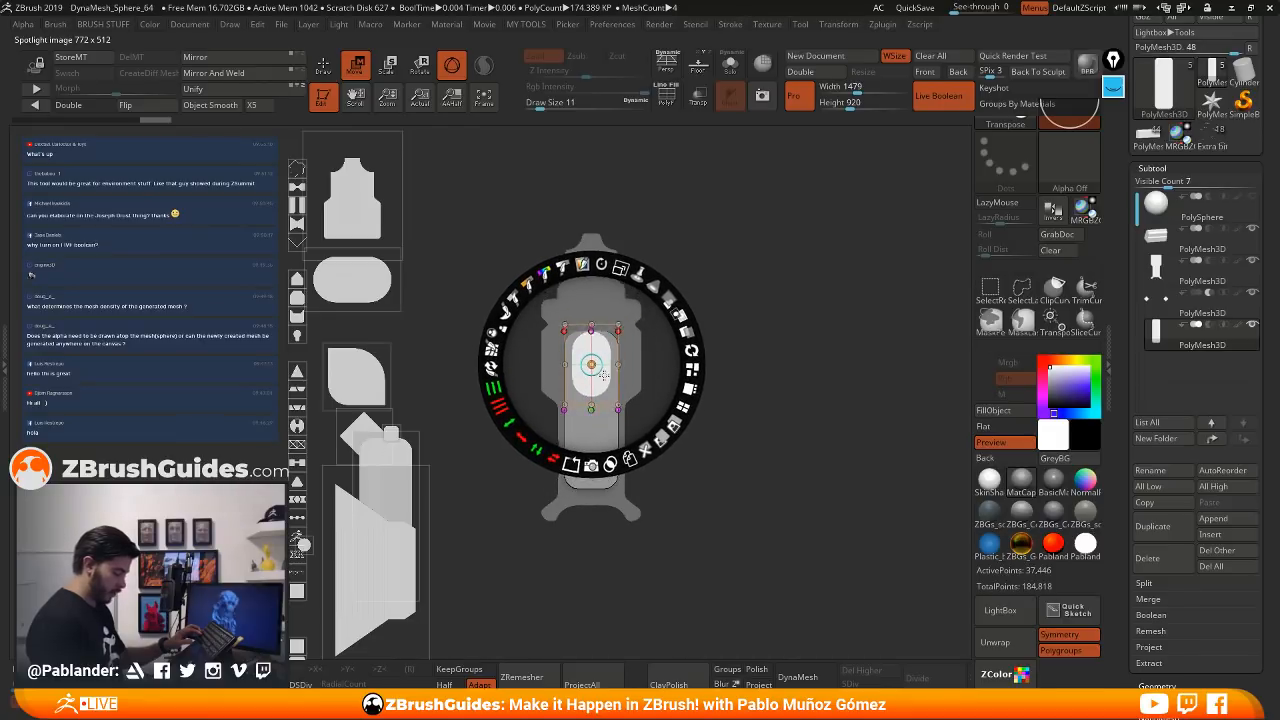
left_click_drag(600, 425, 602, 404)
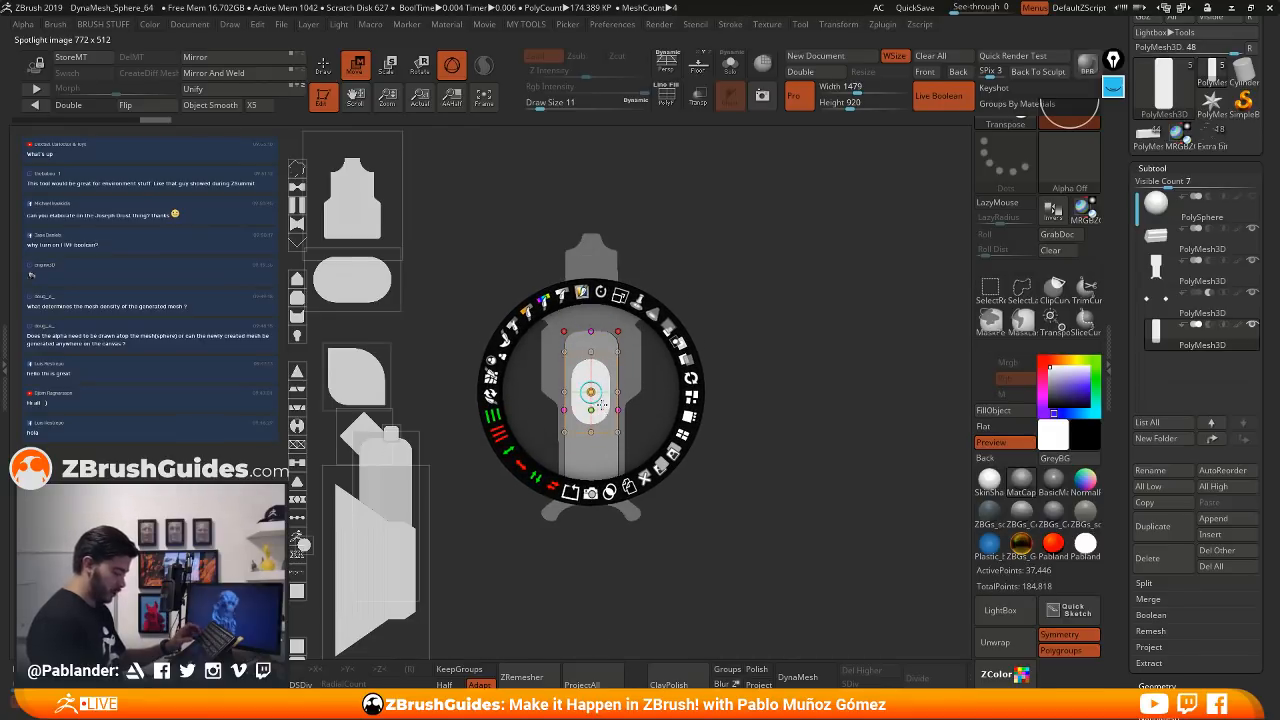
left_click_drag(620, 280, 620, 280)
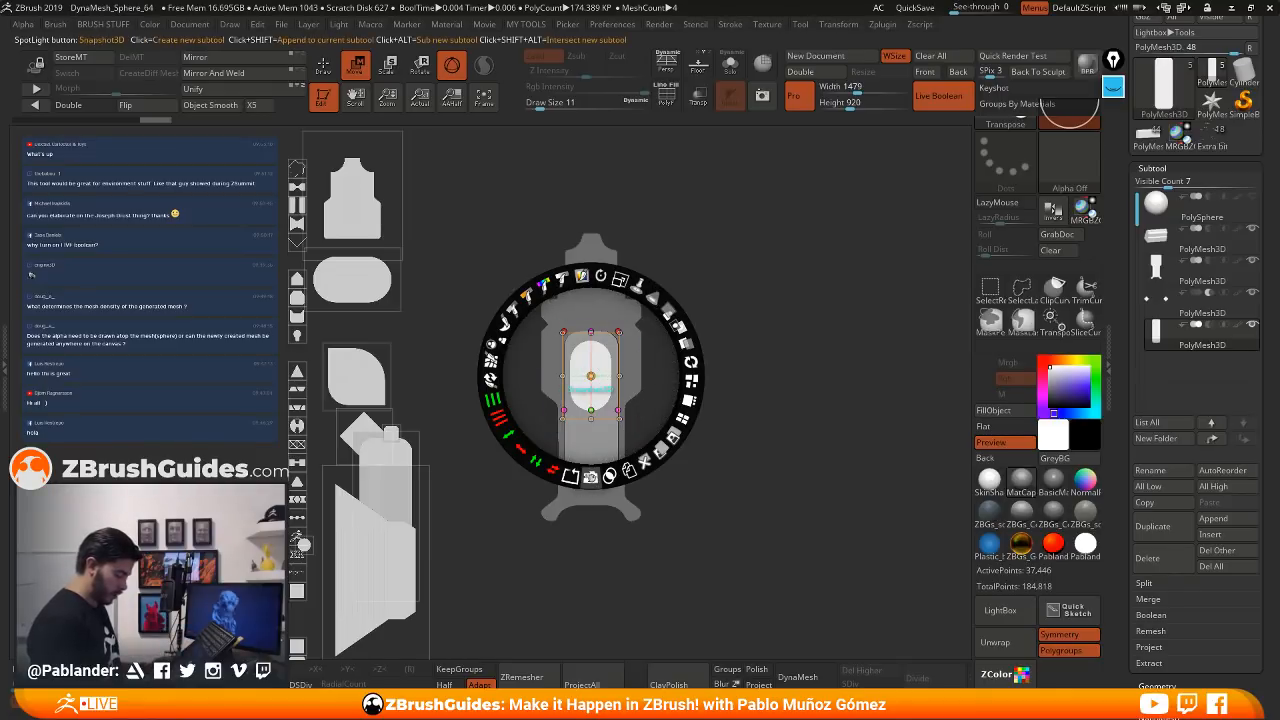
- Create a new subtool from the upright pill with Snapshot 3D and shift it in depth to stand out from the panel
left_click(590, 477)
key("shift+z")
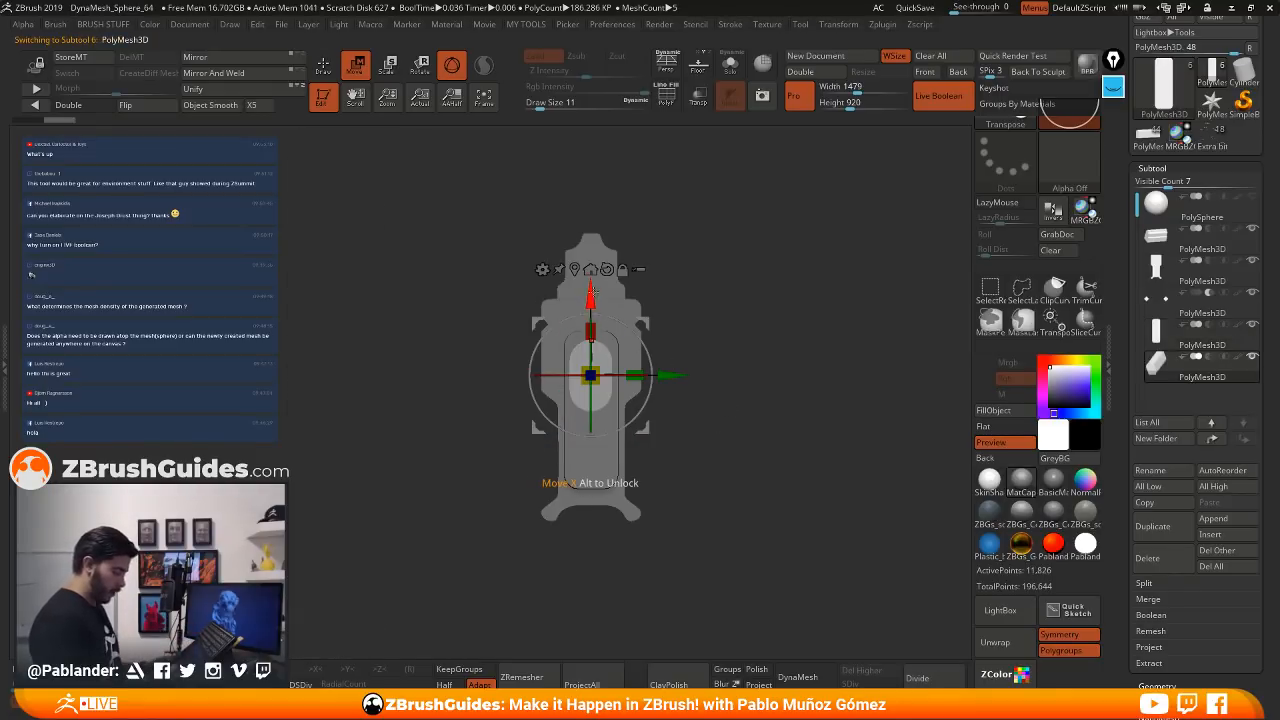
left_click_drag(762, 302, 680, 321)
left_click_drag(553, 375, 501, 378)
left_click_drag(744, 320, 772, 388)
key("shift+z")
key("z")
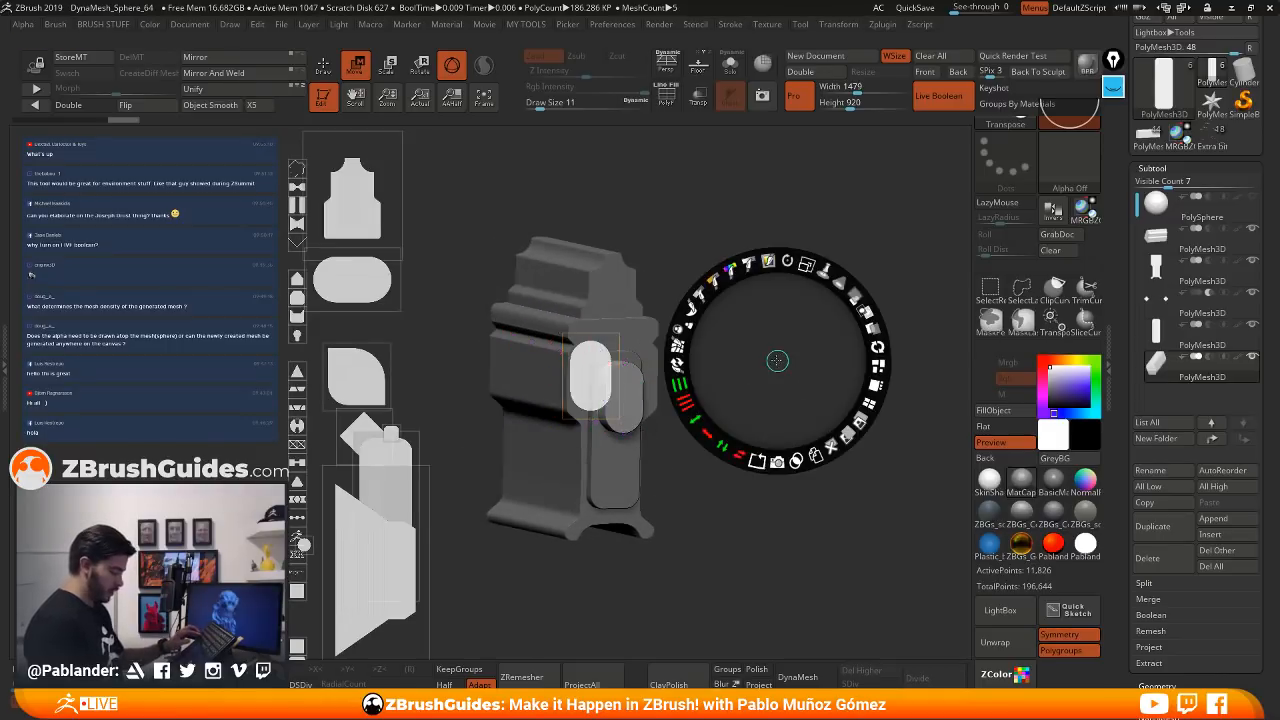
key("shift+z")
left_click_drag(776, 386, 789, 350, "shift")
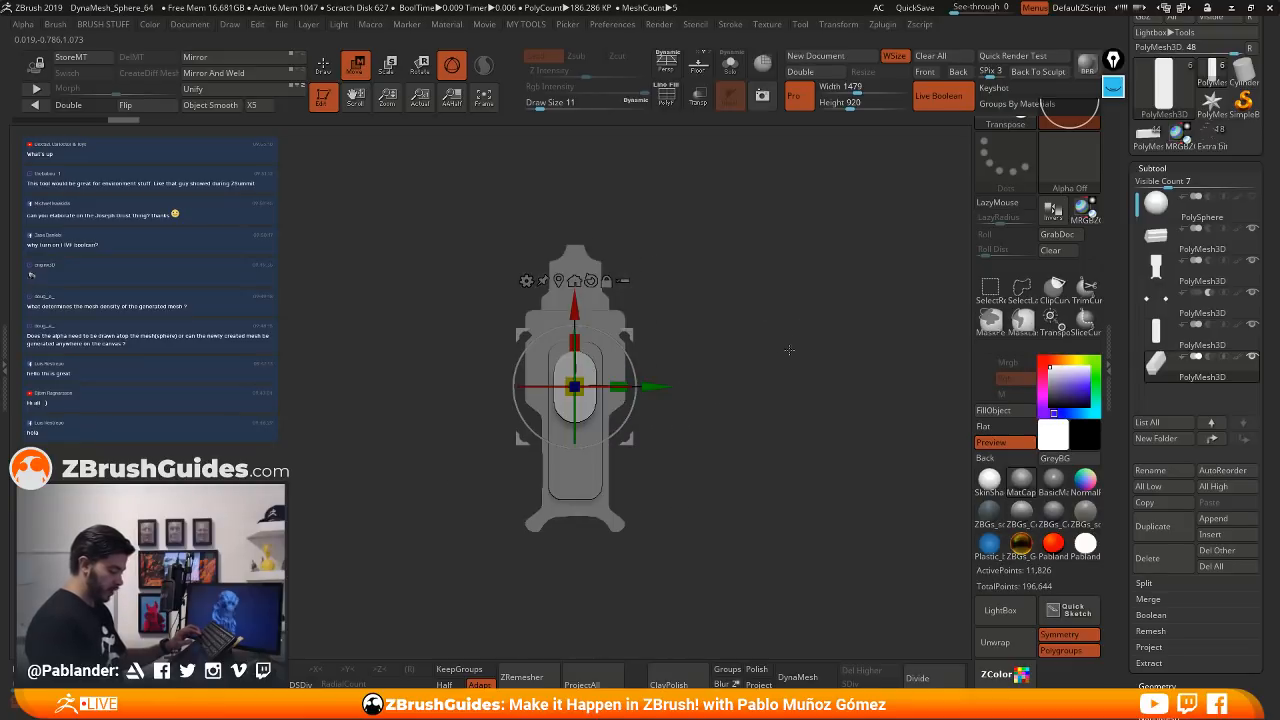
key("shift+z")
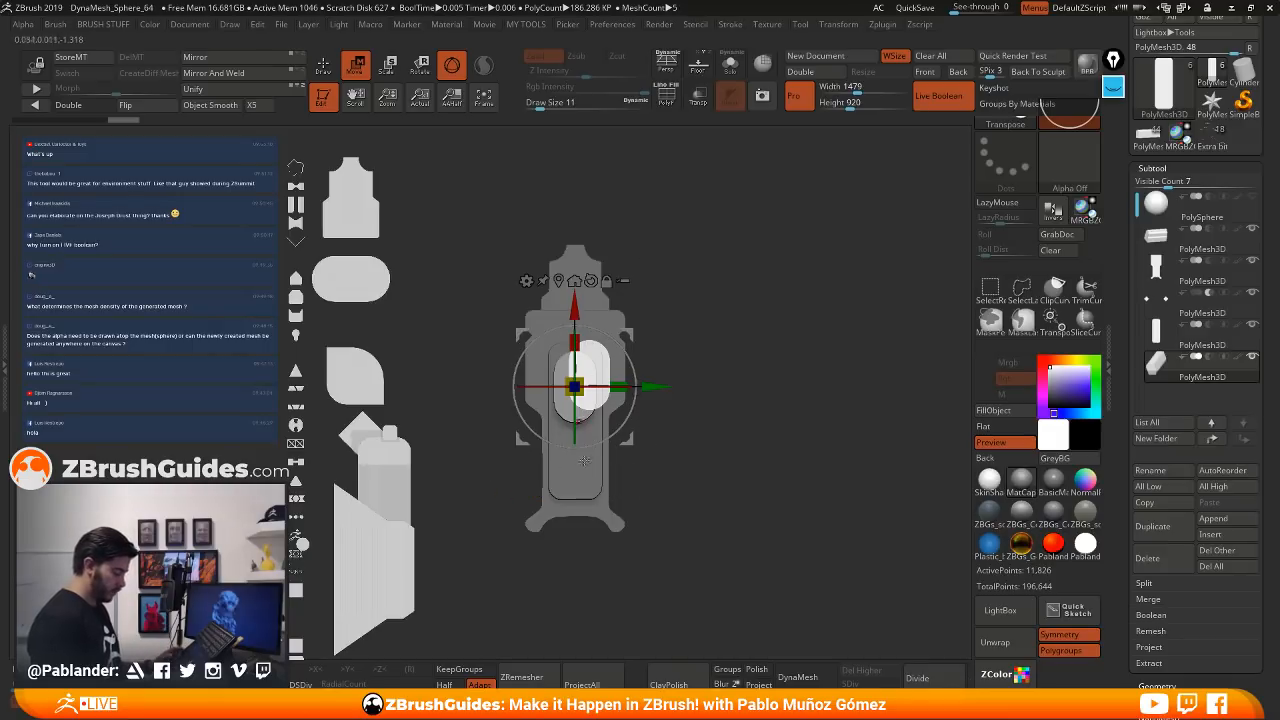
key("z")
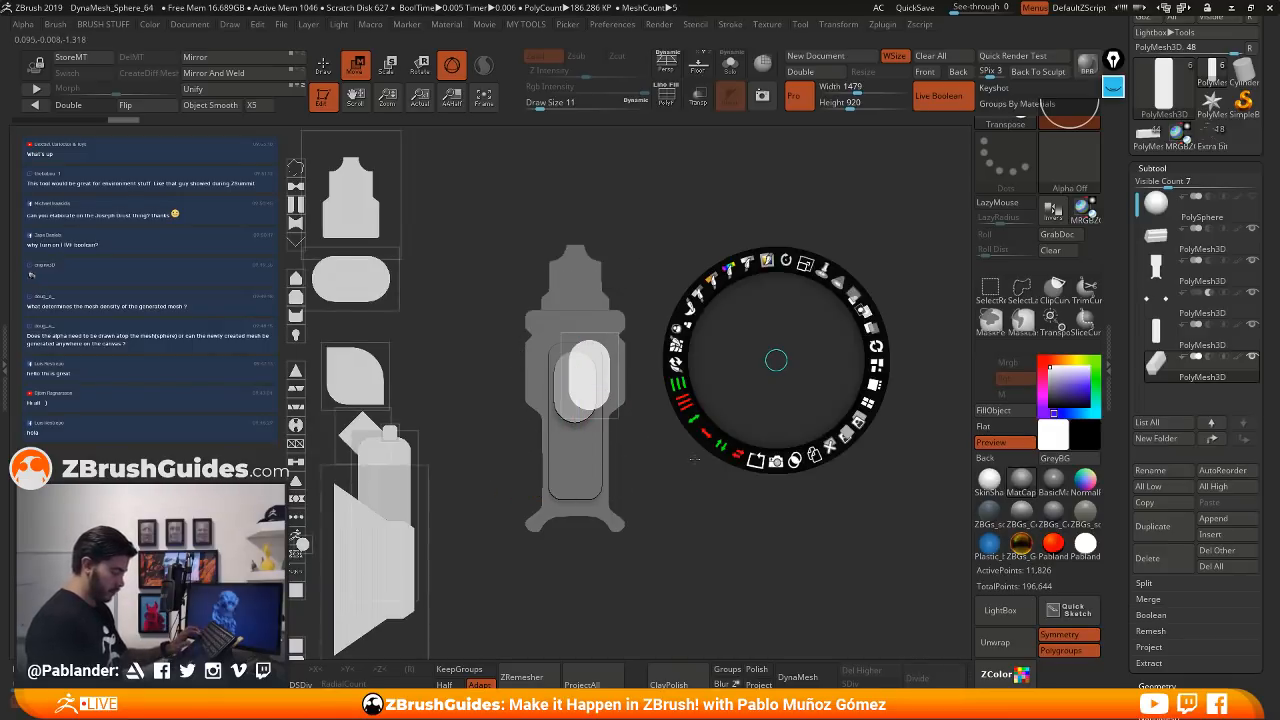
key("shift+z")
- Duplicate the upright pill subtool, move the copy down to the model's base, and scale it up to nearly the base's width
left_click(1152, 526)
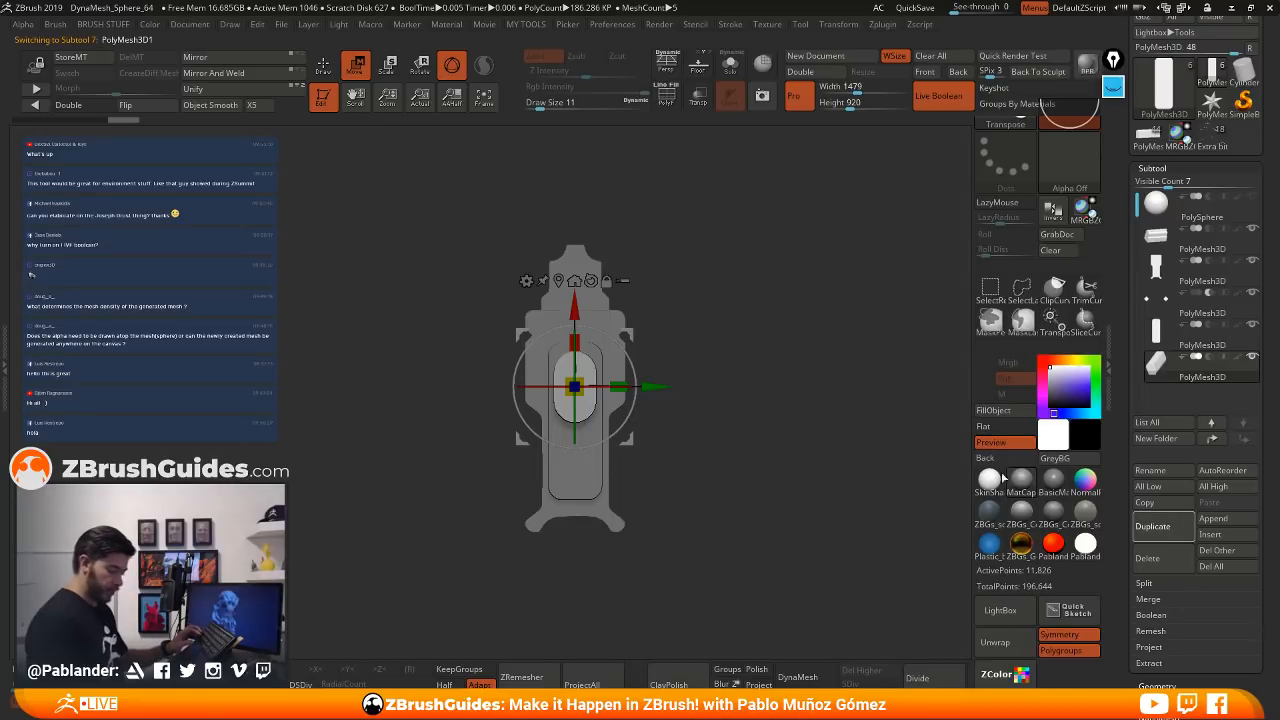
left_click_drag(574, 411, 574, 431)
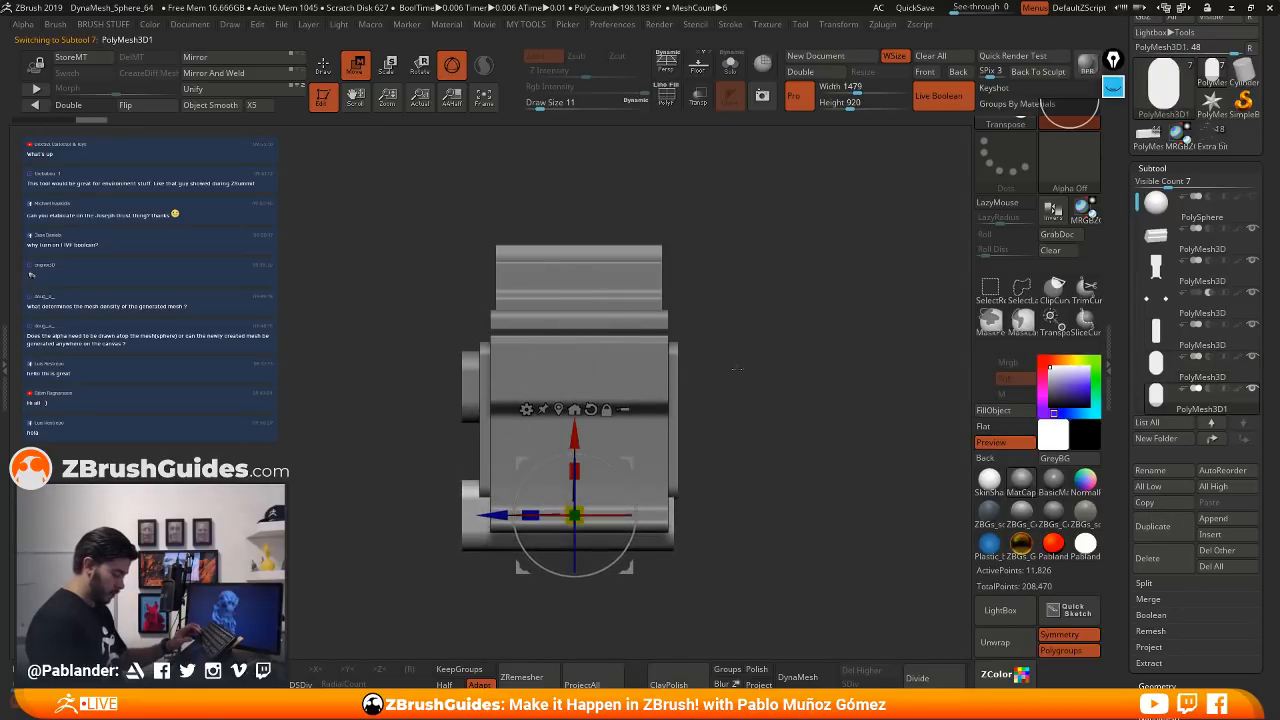
left_click_drag(731, 370, 781, 374, "shift")
left_click_drag(574, 515, 665, 476)
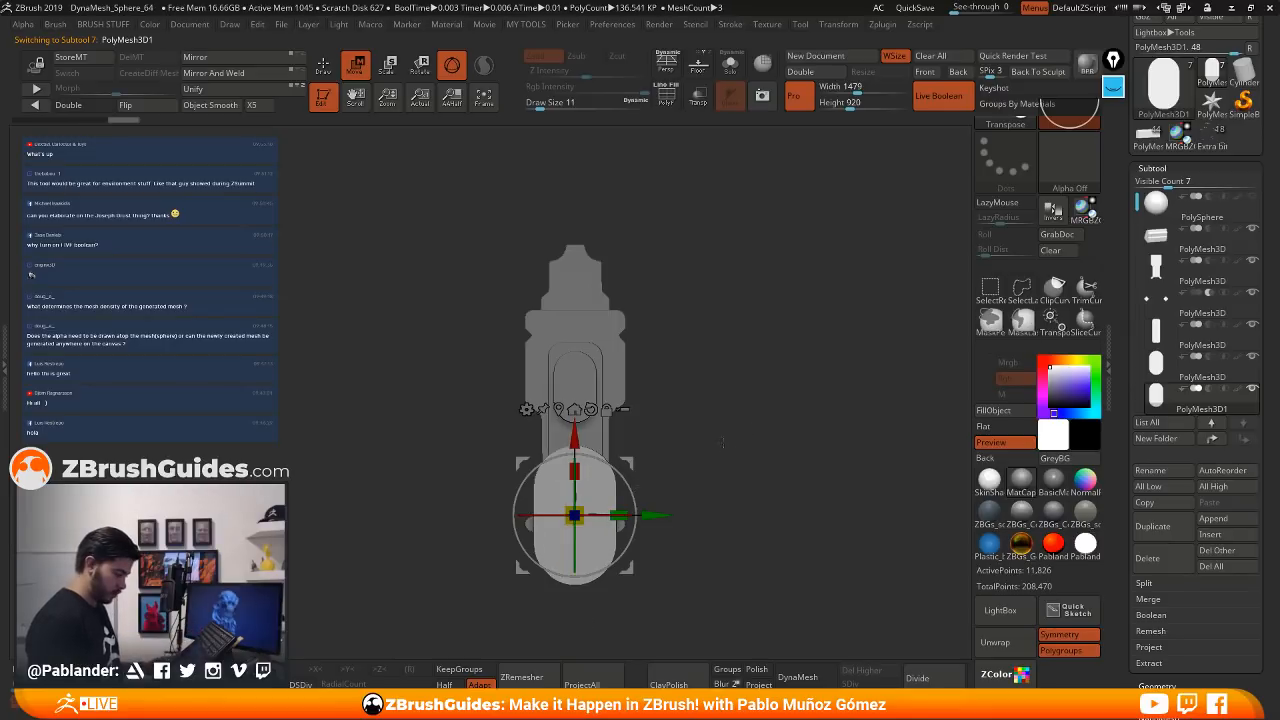
- Shift the enlarged pill in depth to align with the main body and raise it slightly so its rounded end protrudes below the base
left_click_drag(726, 439, 713, 454)
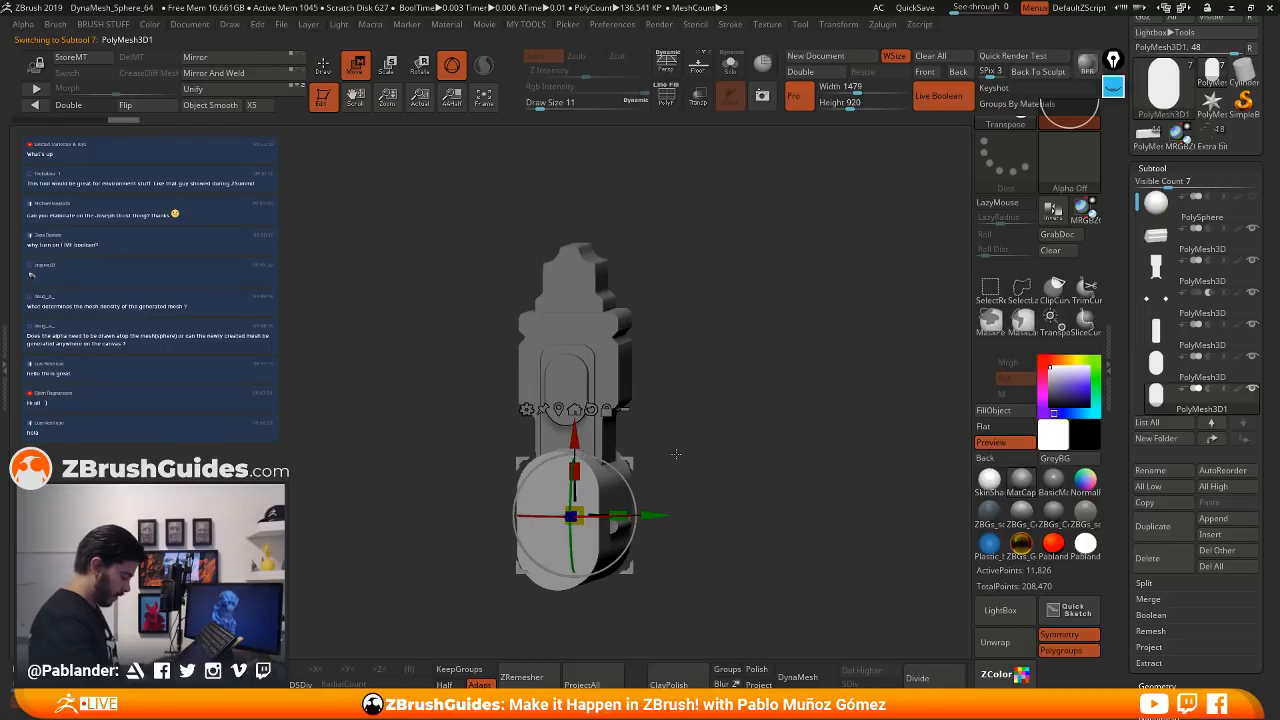
left_click_drag(645, 433, 822, 455)
left_click_drag(782, 396, 699, 386)
left_click_drag(530, 515, 654, 468)
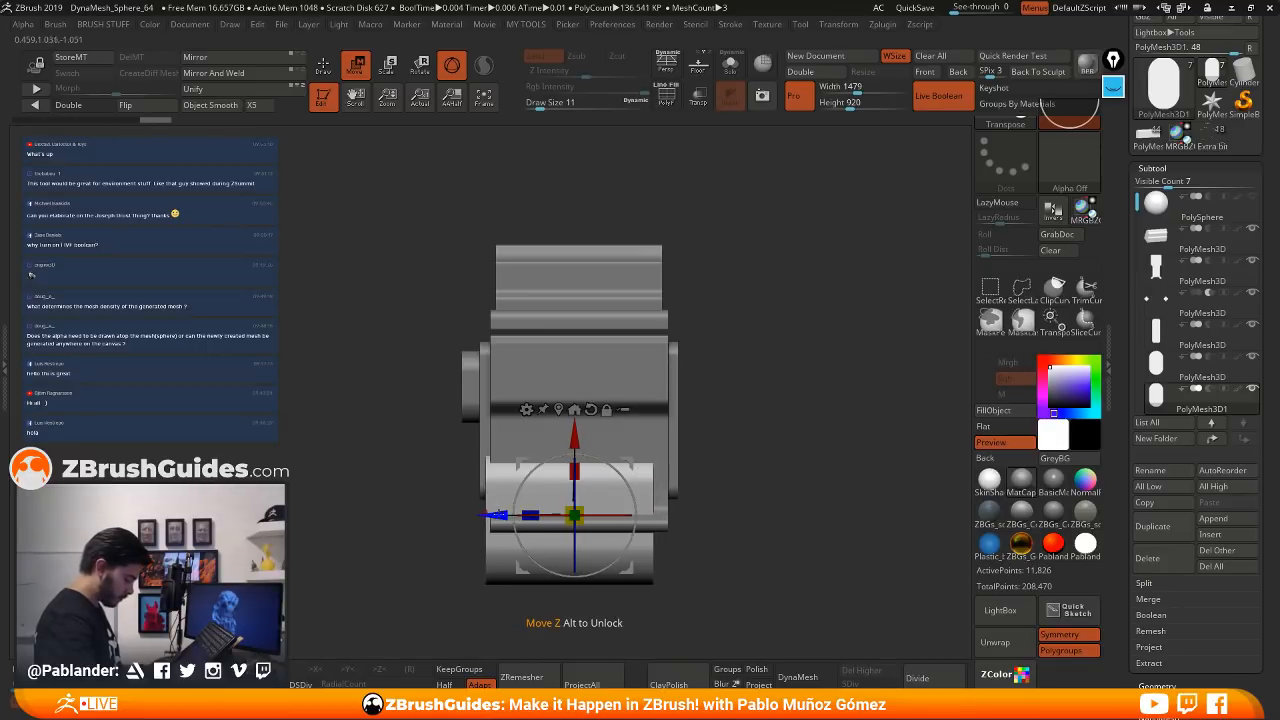
left_click_drag(502, 515, 516, 515)
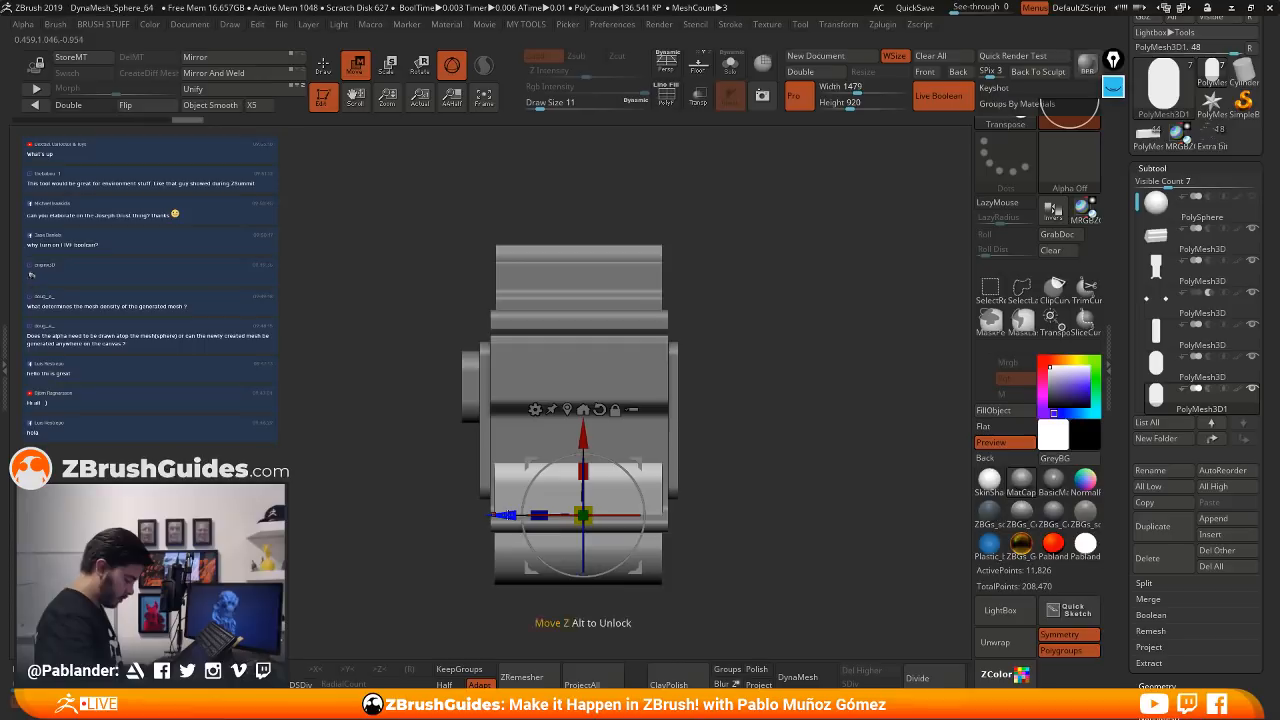
left_click_drag(440, 500, 375, 490)
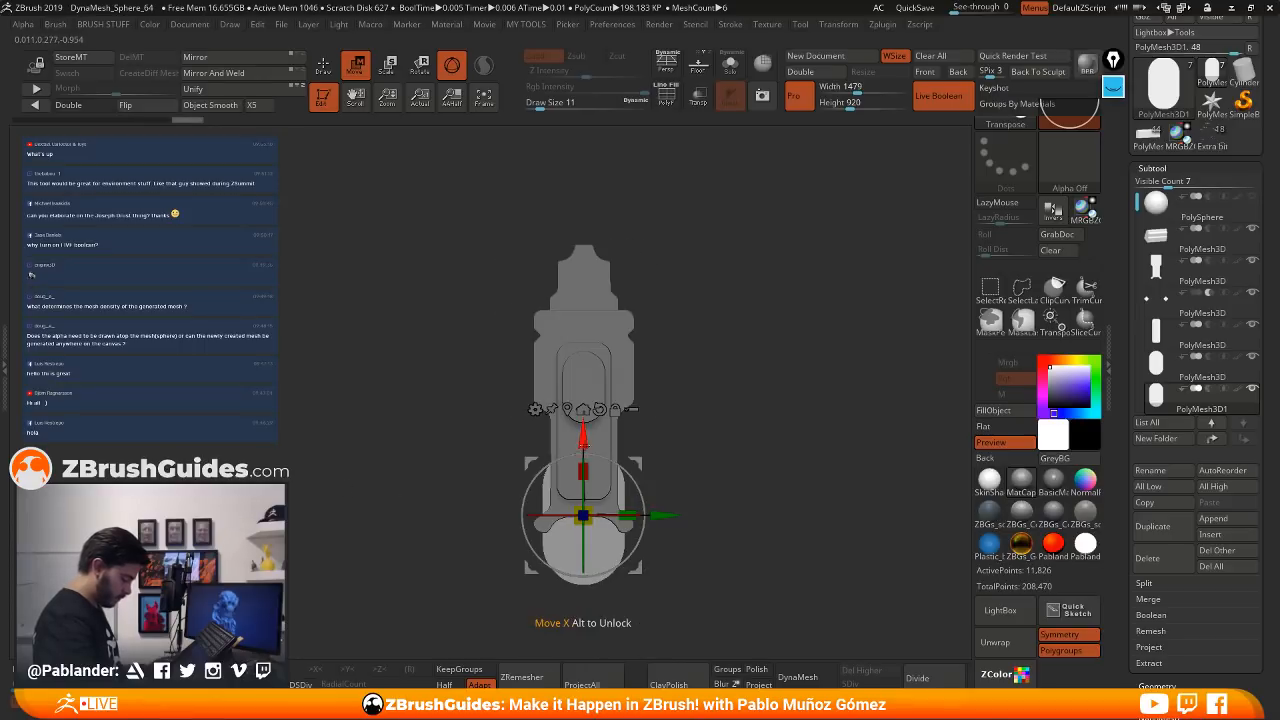
left_click_drag(583, 437, 583, 412)
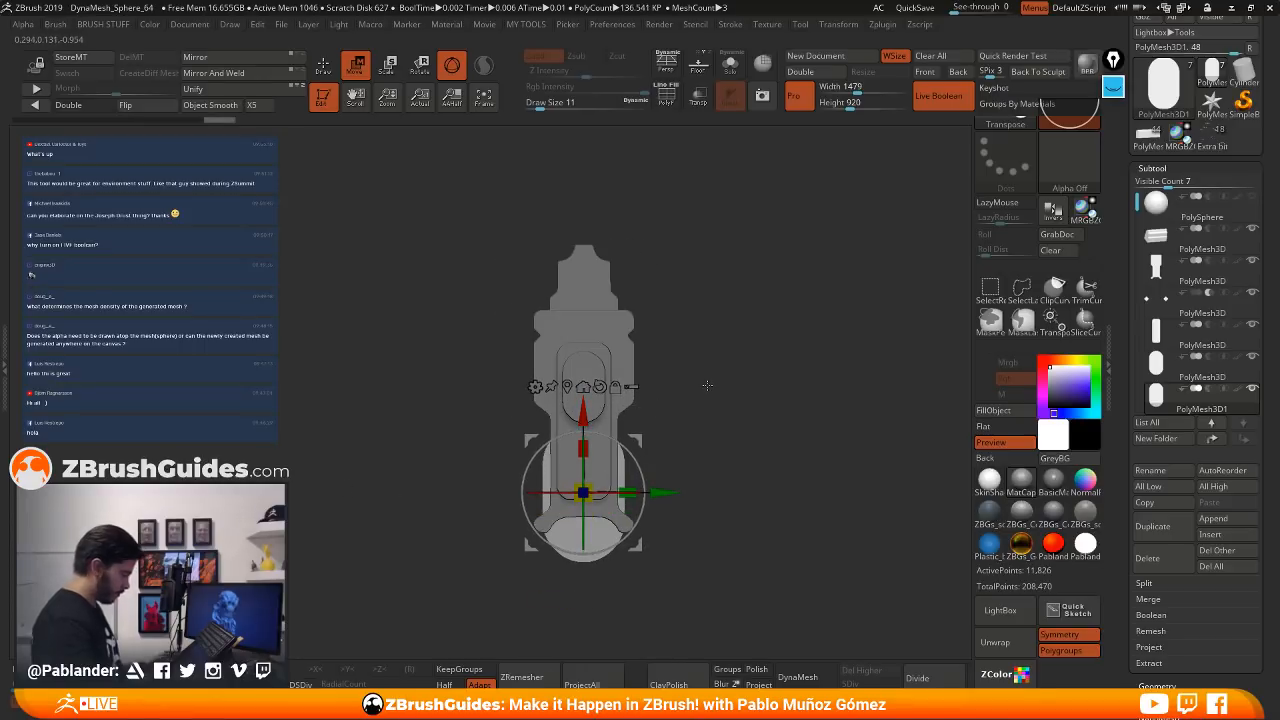
- In Spotlight, set the pill shape aside among the unused shapes and bring the circle out beside the model
key("shift+z")
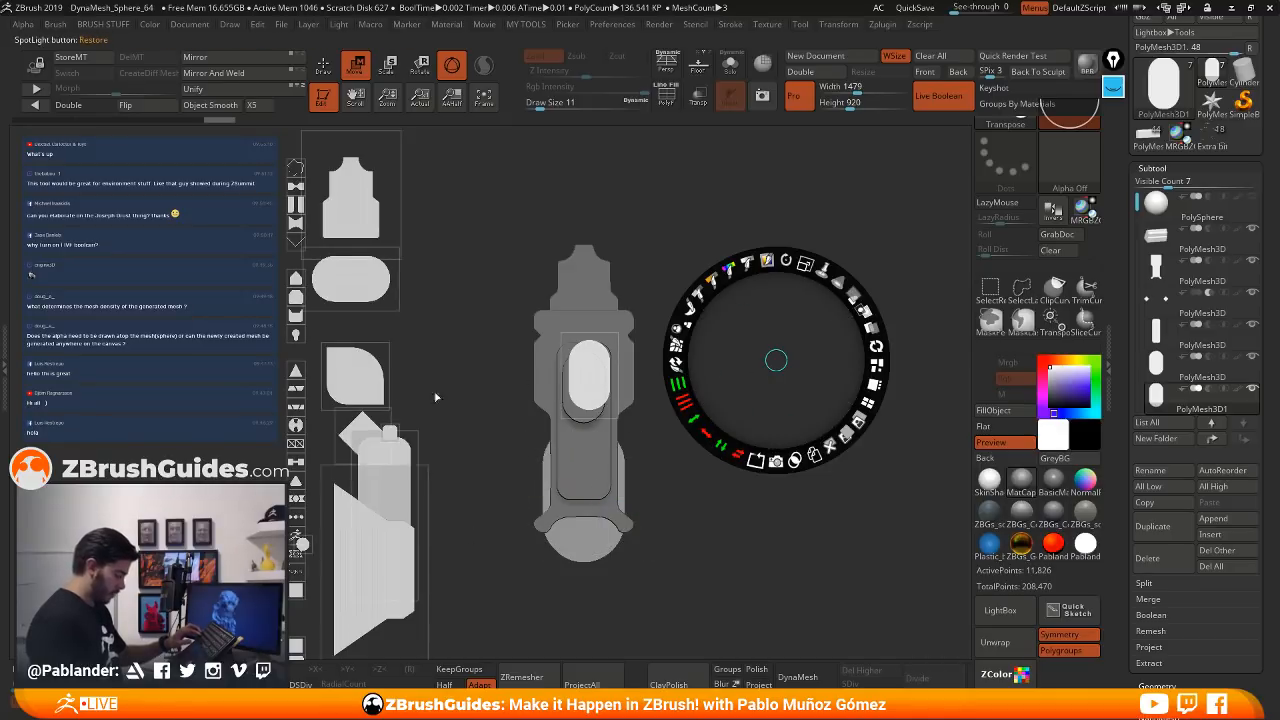
left_click(302, 543)
left_click_drag(382, 515, 498, 408)
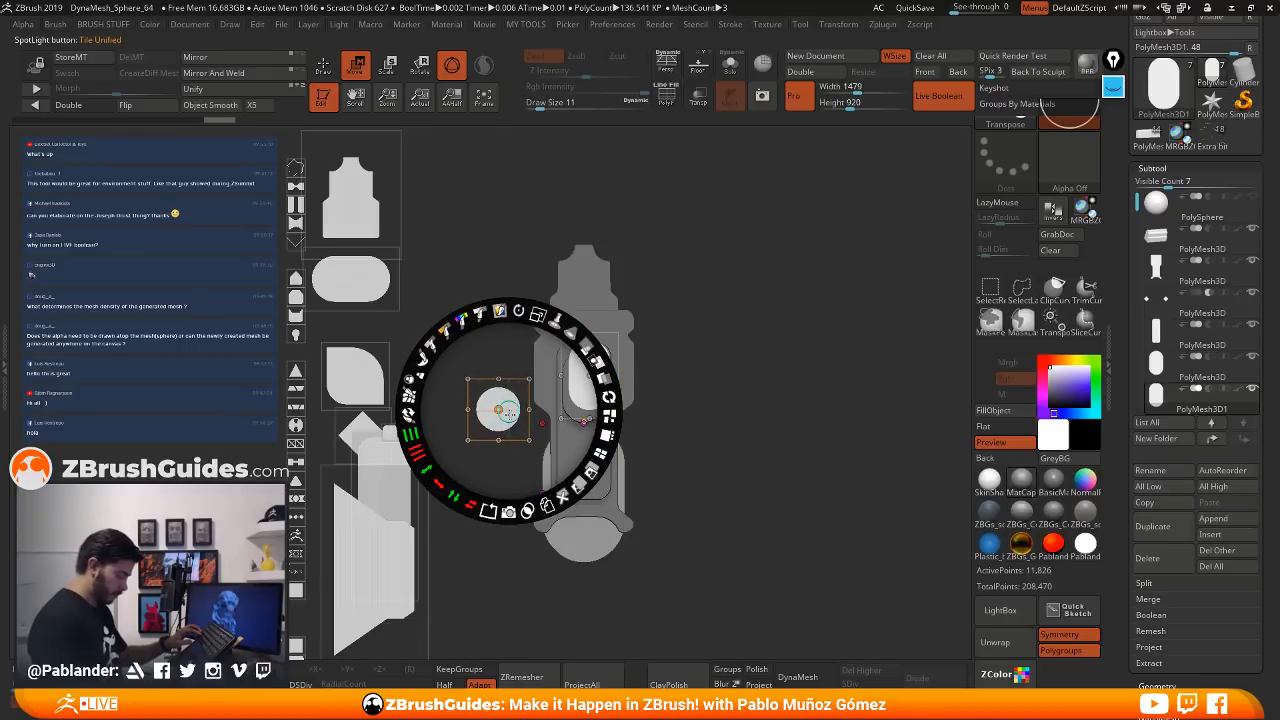
left_click_drag(498, 408, 716, 358)
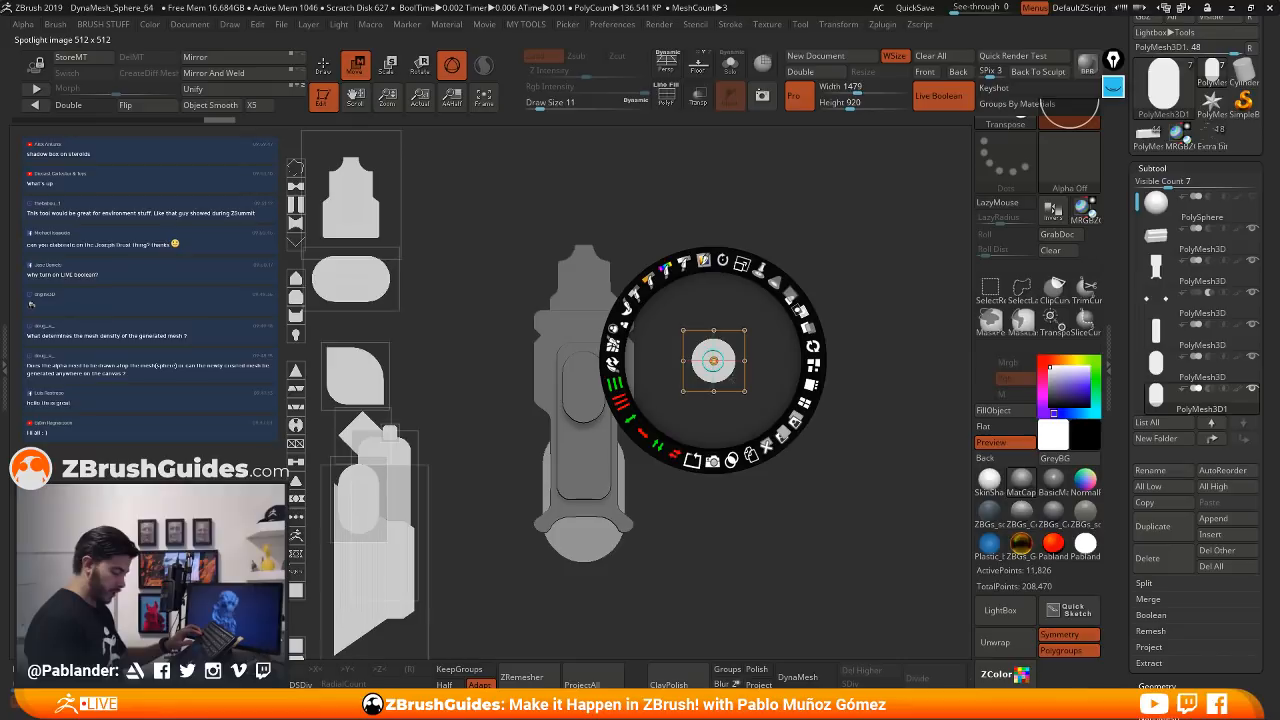
key("shift+z")
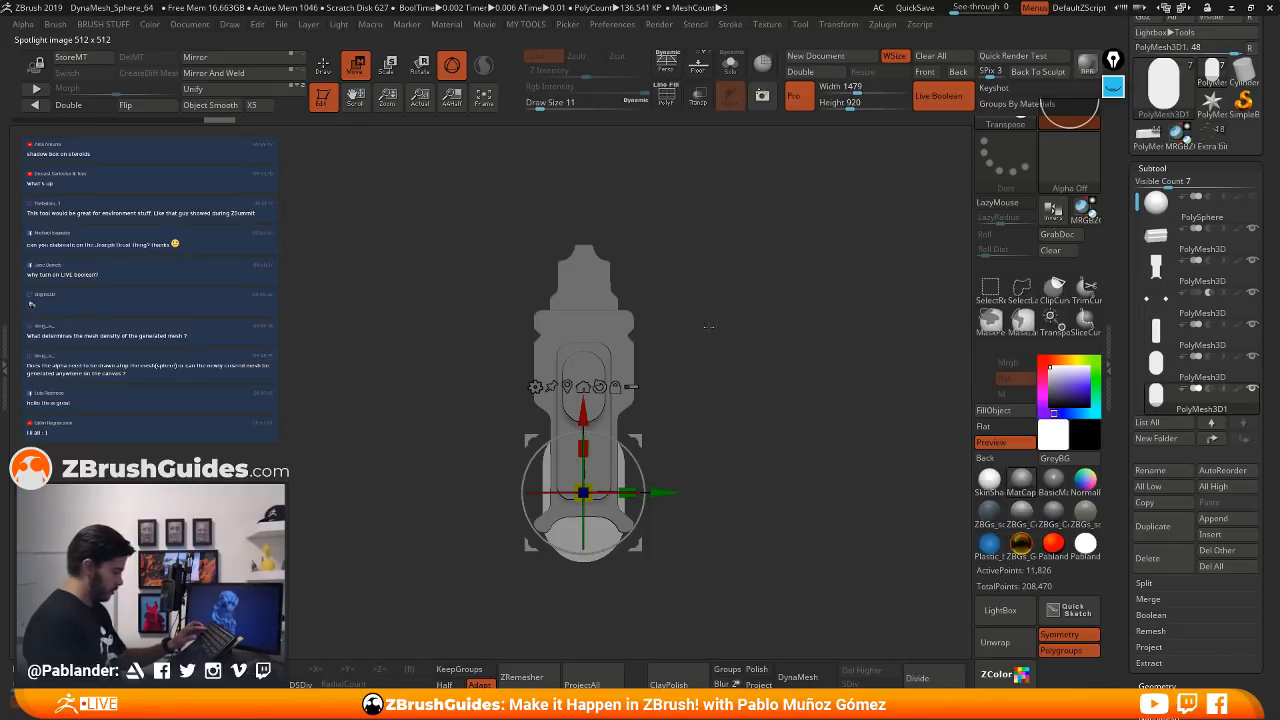
key("q")
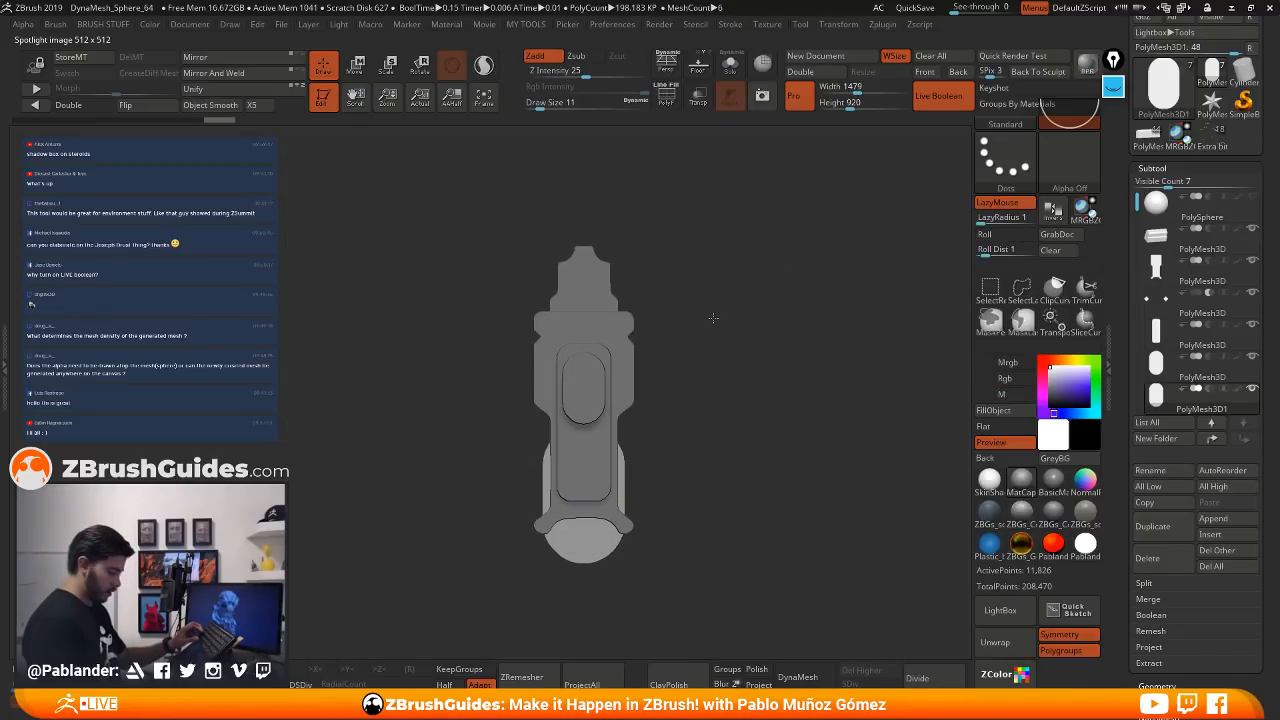
left_click_drag(713, 318, 740, 338, "alt")
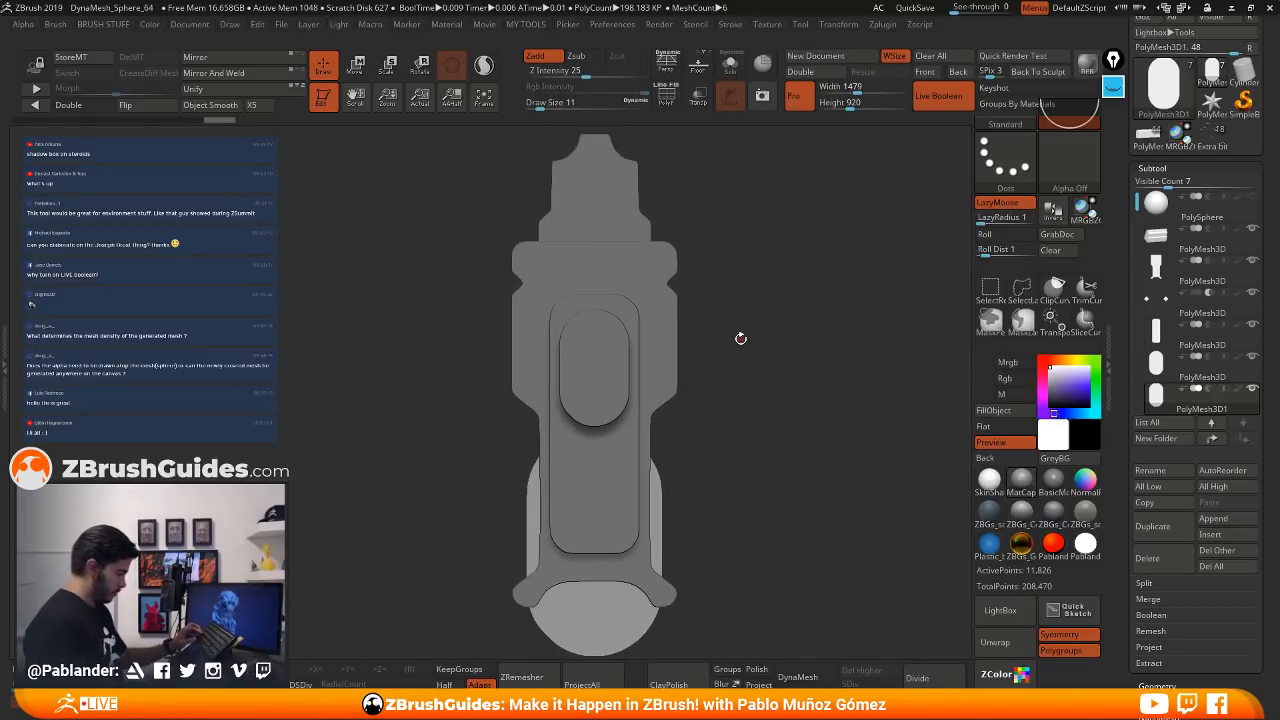
- Place the Spotlight circle over the lower end of the model's upright pill, sized to nearly the pill's width
key("shift+z")
left_click(715, 360)
left_click_drag(715, 361, 594, 360)
left_click_drag(623, 263, 643, 271)
mouse_move(614, 384)
left_mouse_down()
mouse_move(614, 368)
mouse_move(618, 407)
left_mouse_up()
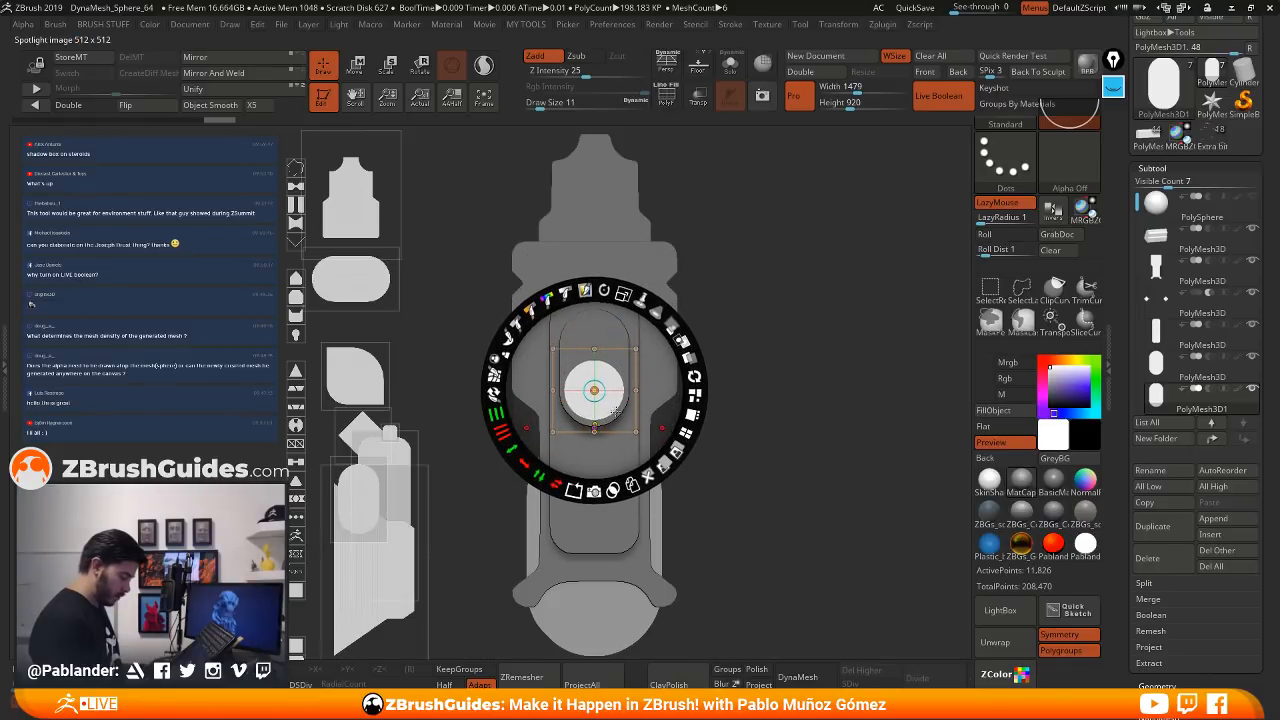
- Turn the circle into a thick ring with Spotlight's Frame and scale it down slightly to fit inside the pill's rounded end
key("shift")
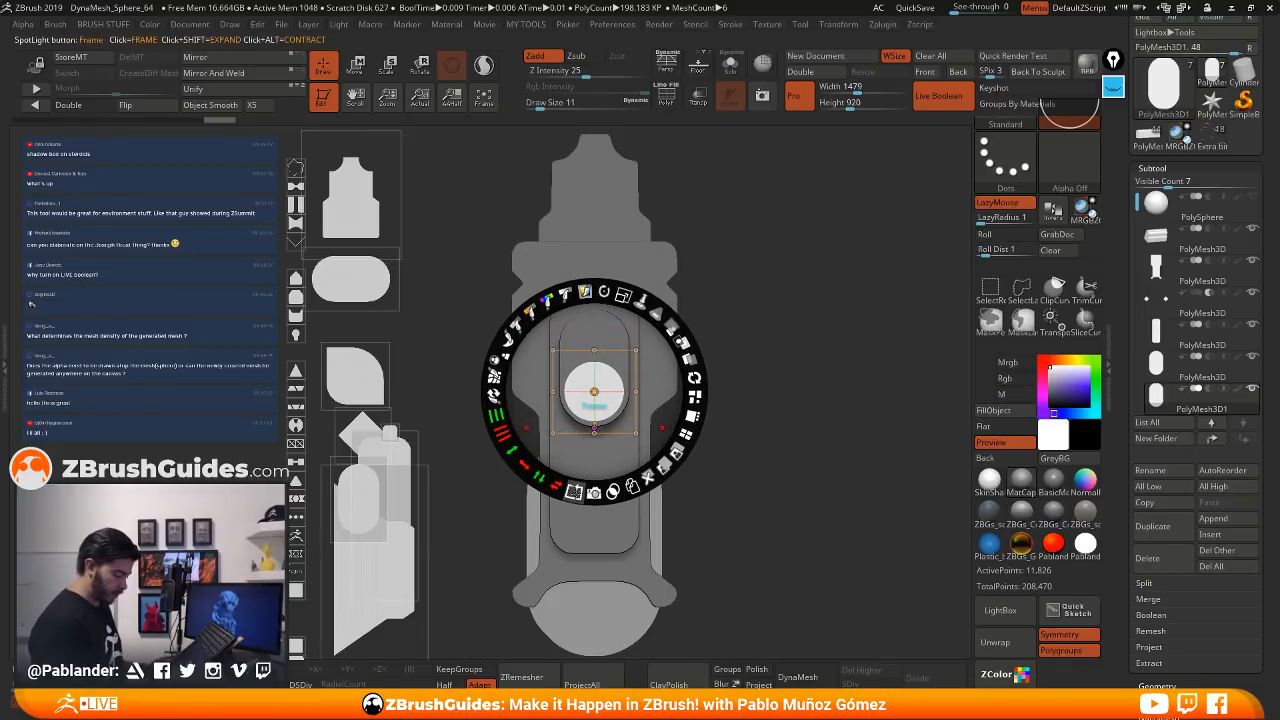
left_click(574, 491)
left_click_drag(519, 482, 490, 433)
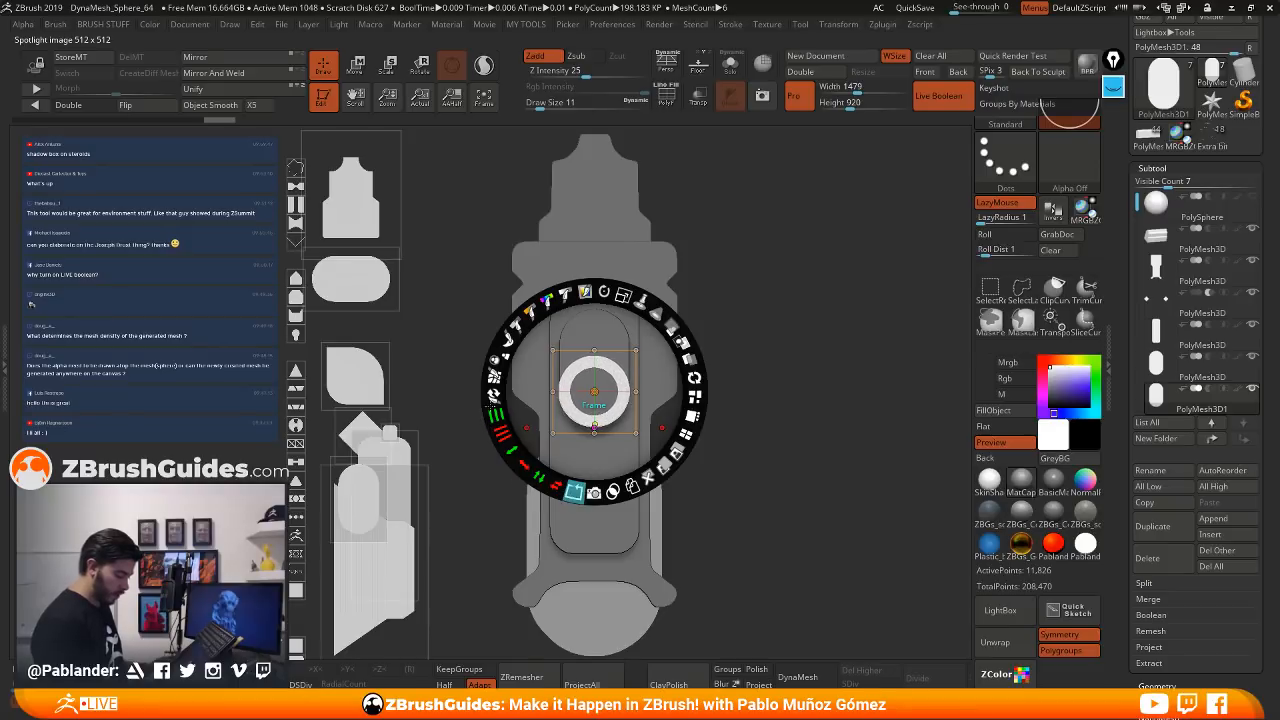
left_click_drag(624, 296, 590, 291)
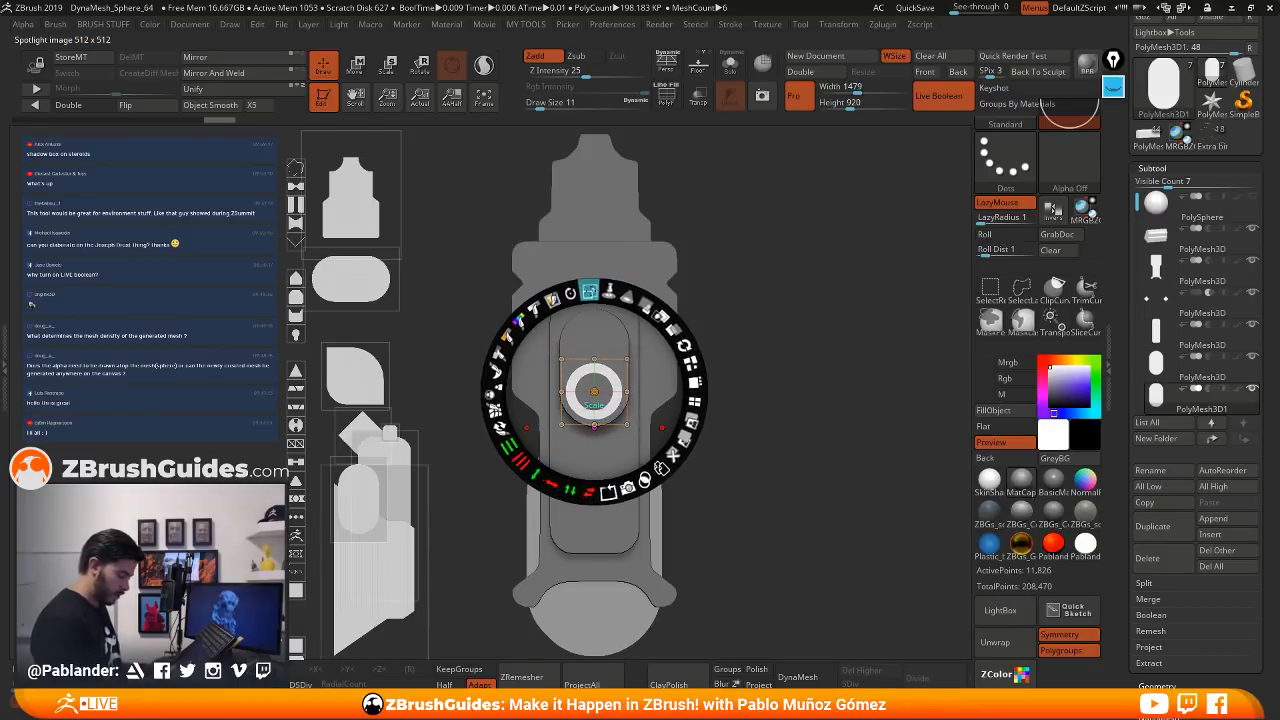
- Create a new subtool from the ring with Snapshot 3D and shift it in depth to protrude beyond the pill
left_click(594, 492)
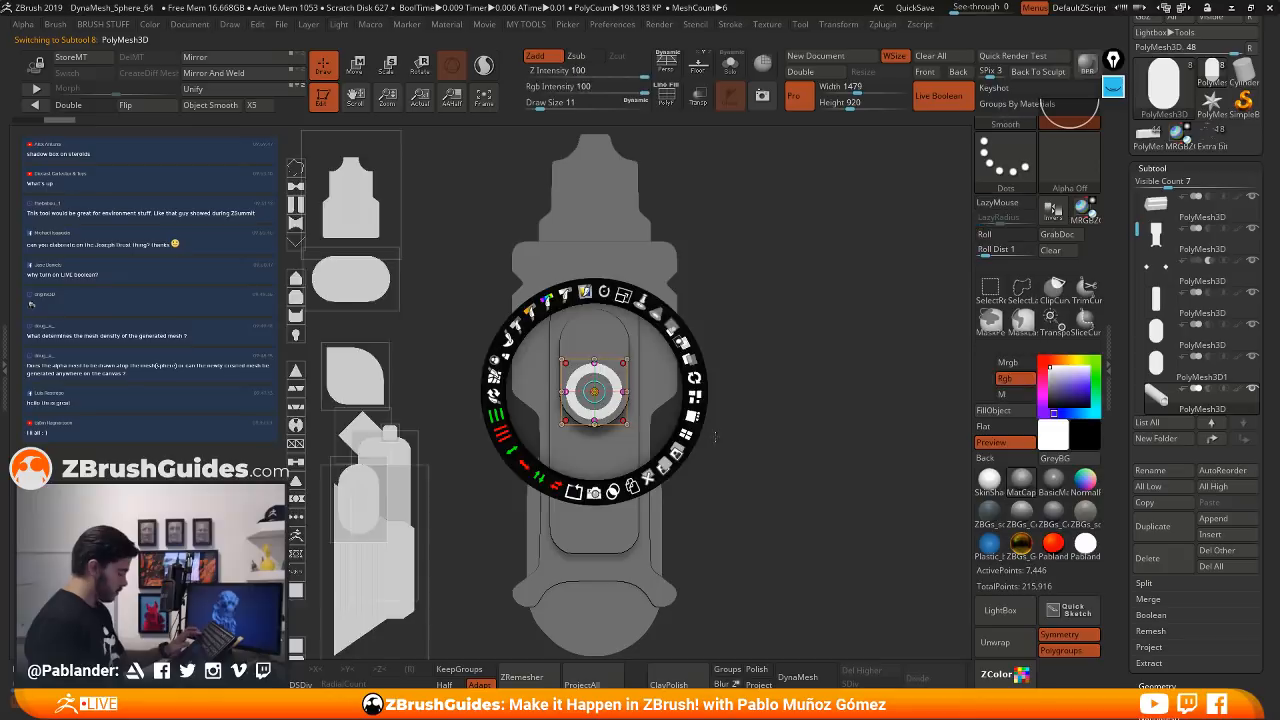
key("shift+z")
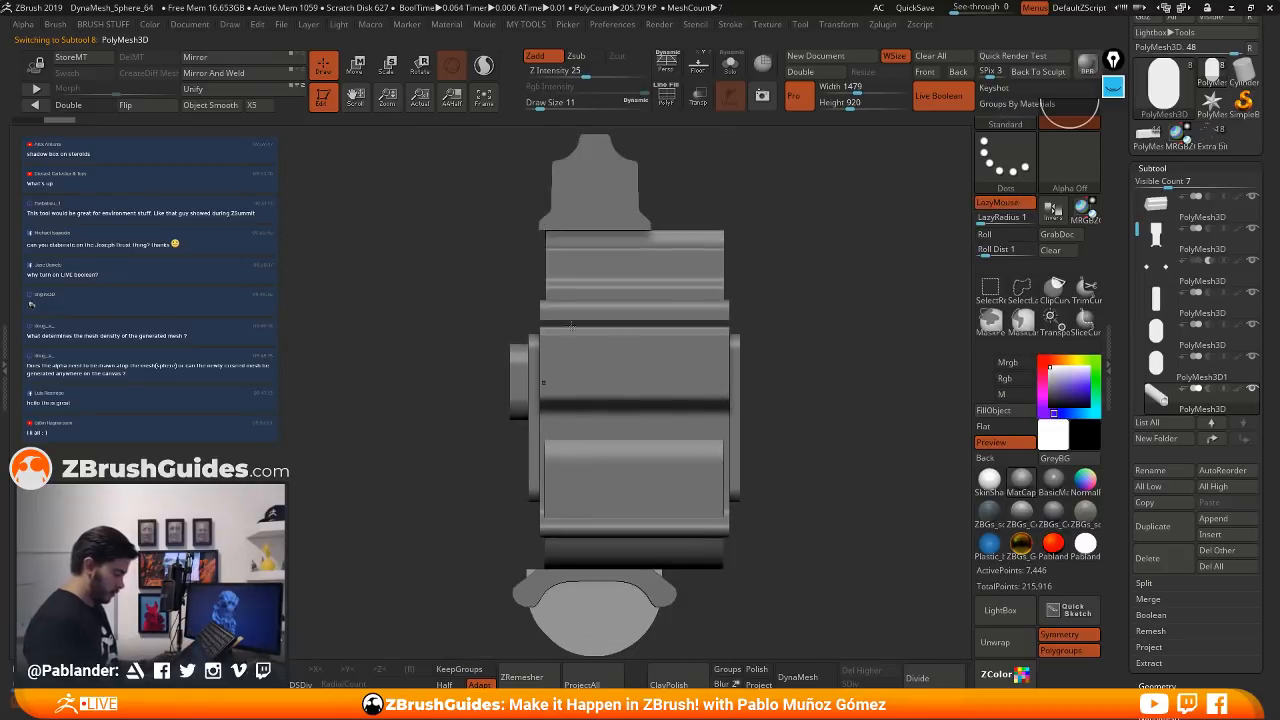
key("w")
left_click_drag(550, 401, 494, 402)
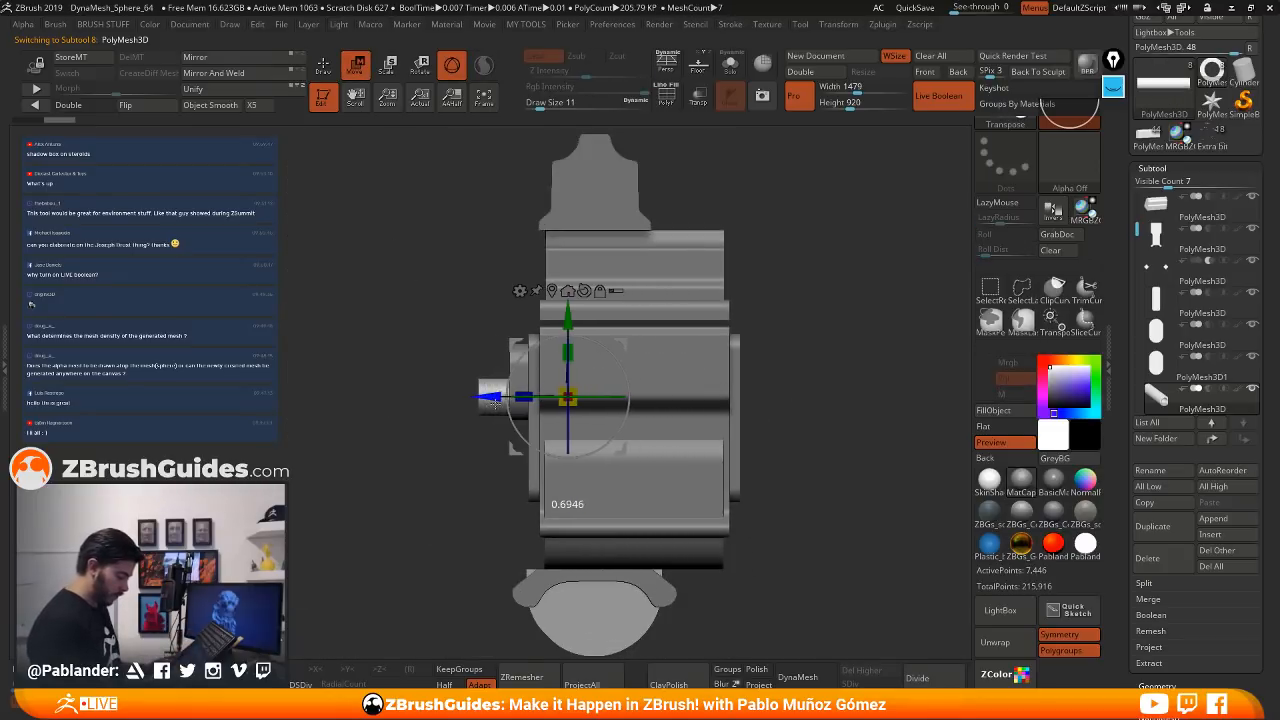
mouse_move(746, 374)
left_mouse_down()
mouse_move(767, 372)
mouse_move(760, 330)
mouse_move(772, 432)
mouse_move(736, 377)
mouse_move(814, 378)
mouse_move(849, 401)
mouse_move(751, 370)
mouse_move(820, 376)
mouse_move(597, 290)
left_mouse_up()
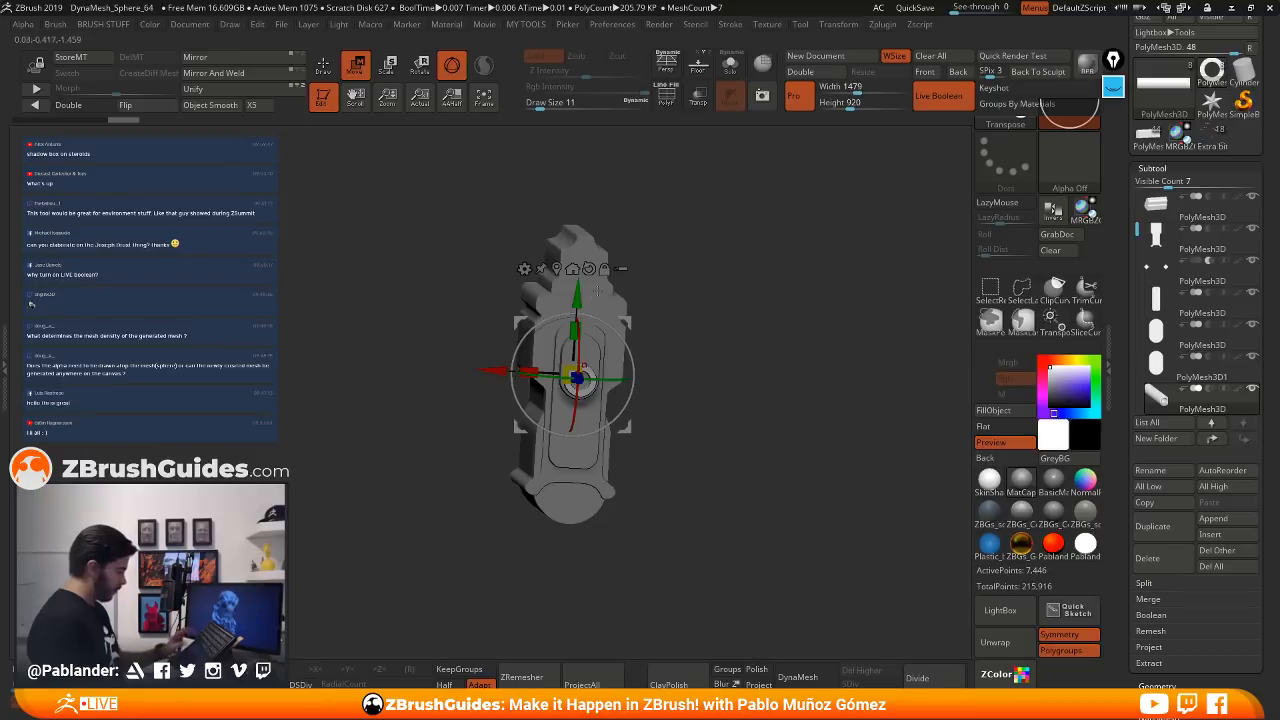
key("shift+z")
key("z")
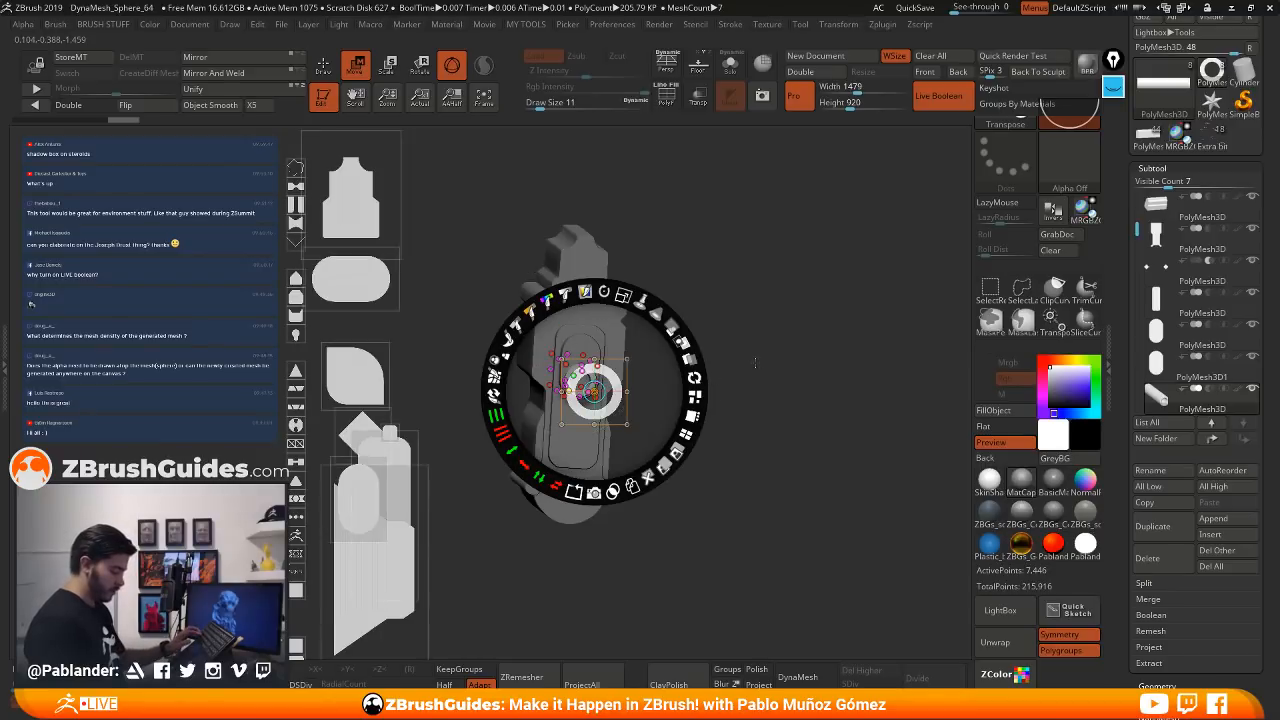
key("shift+z")
key("q")
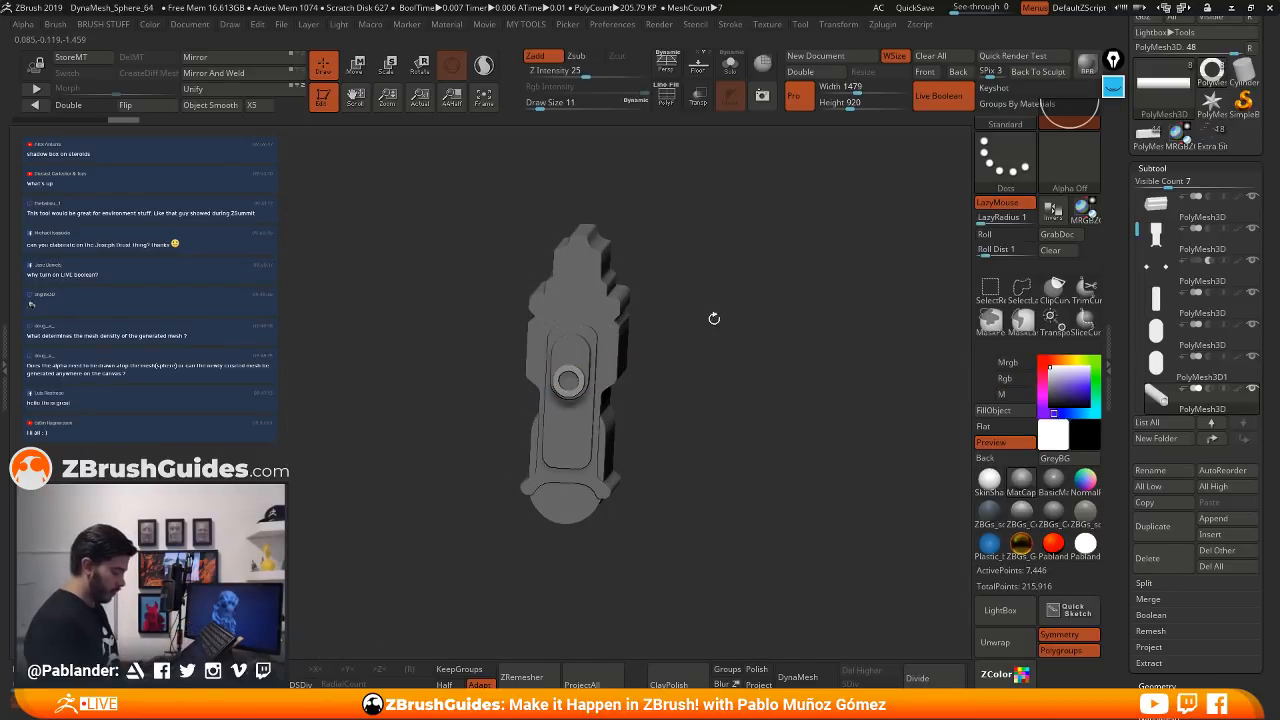
left_click_drag(714, 318, 662, 304)
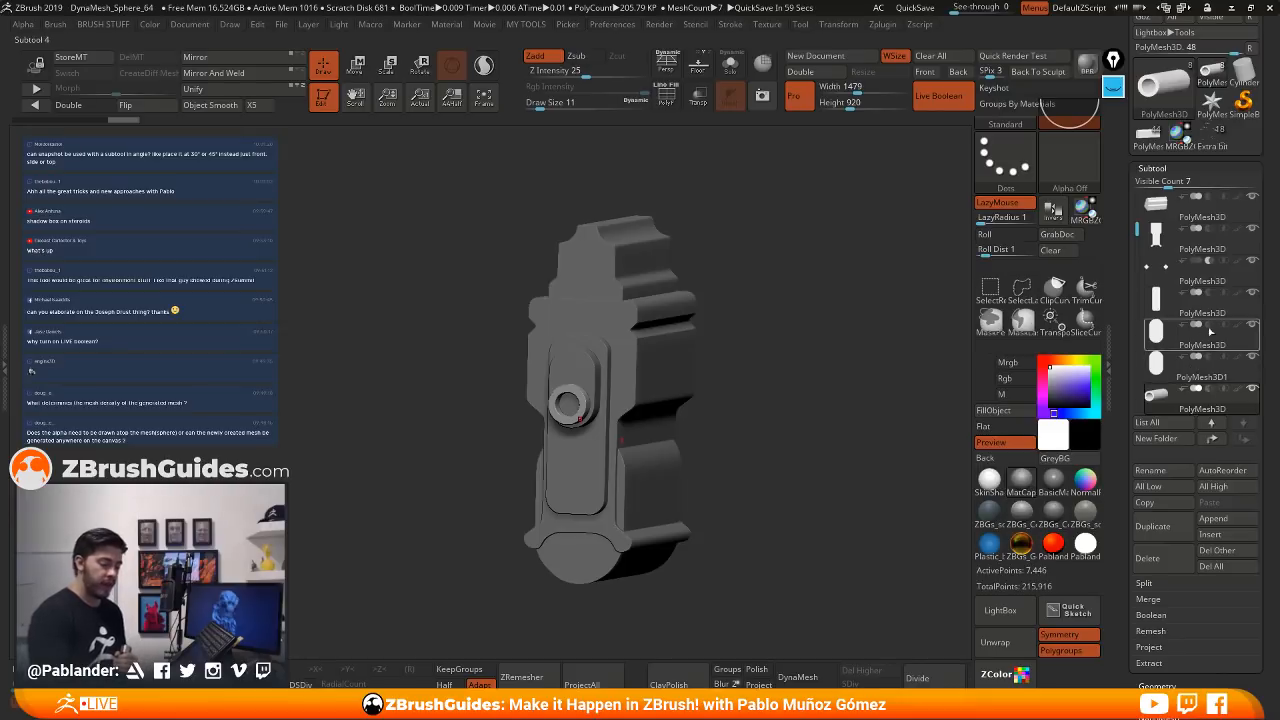
- Turn Live Boolean off to compare the model with its uncut shapes, and turn it back on
mouse_move(1201, 266)
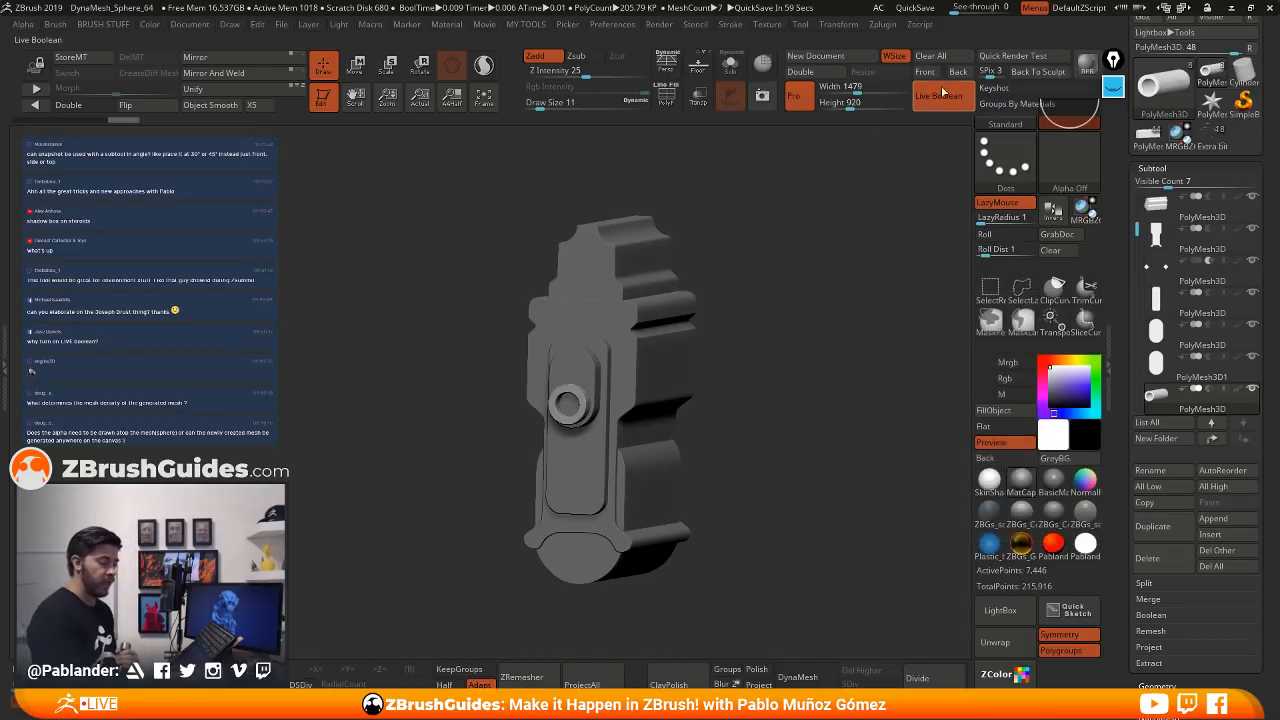
left_click_drag(812, 399, 794, 399)
left_click(942, 101)
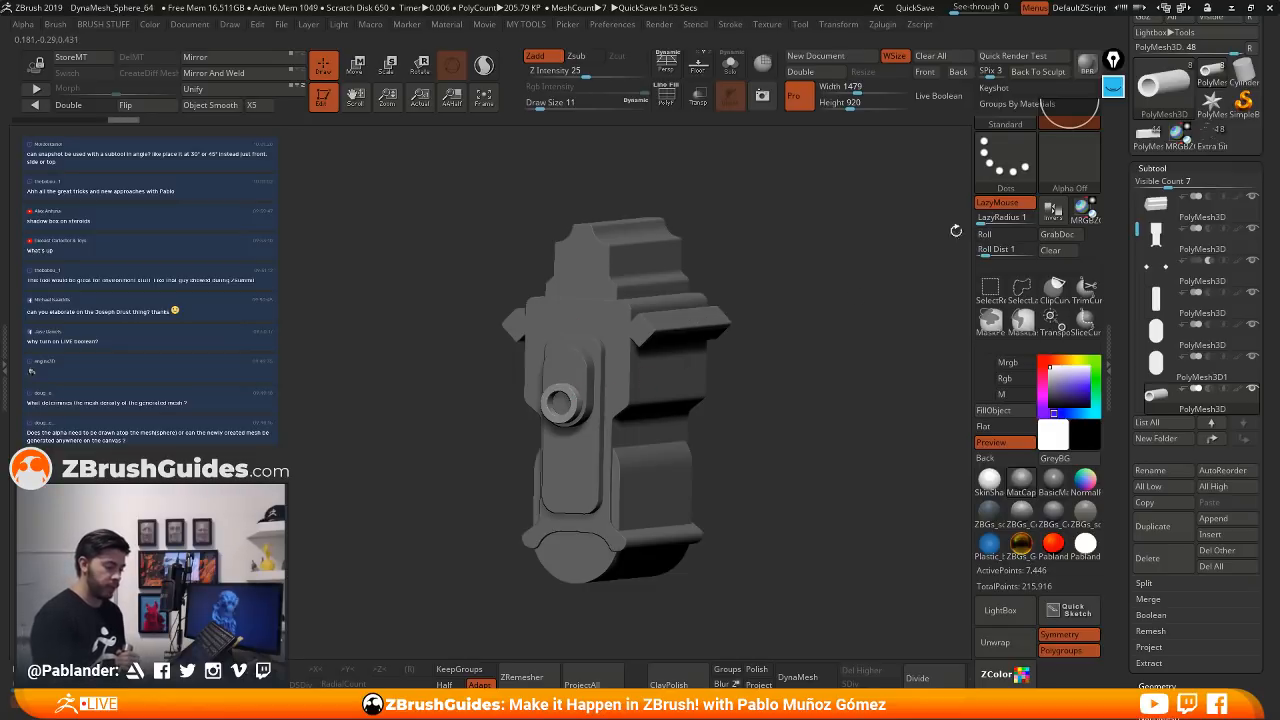
left_click(949, 99)
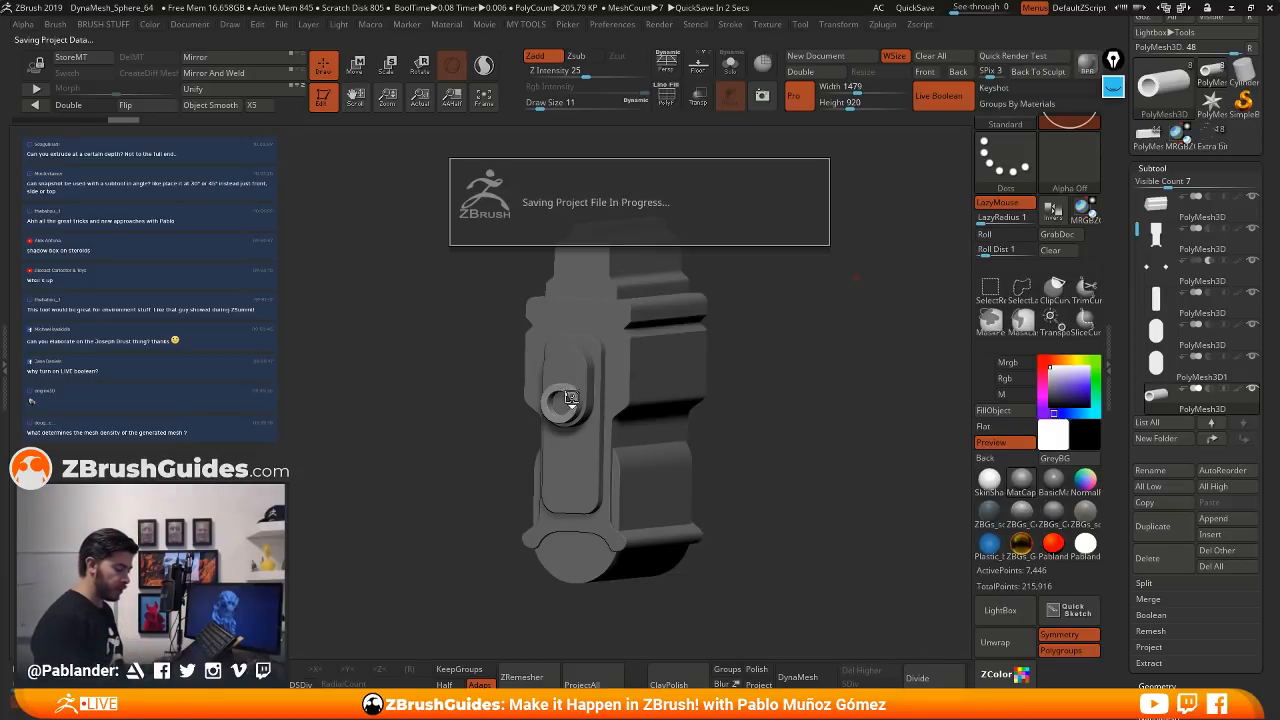
- Switch to the gun blockout tool and turn off Live Boolean to examine its raw added and subtracted shapes
left_click(1155, 142)
left_click(946, 100)
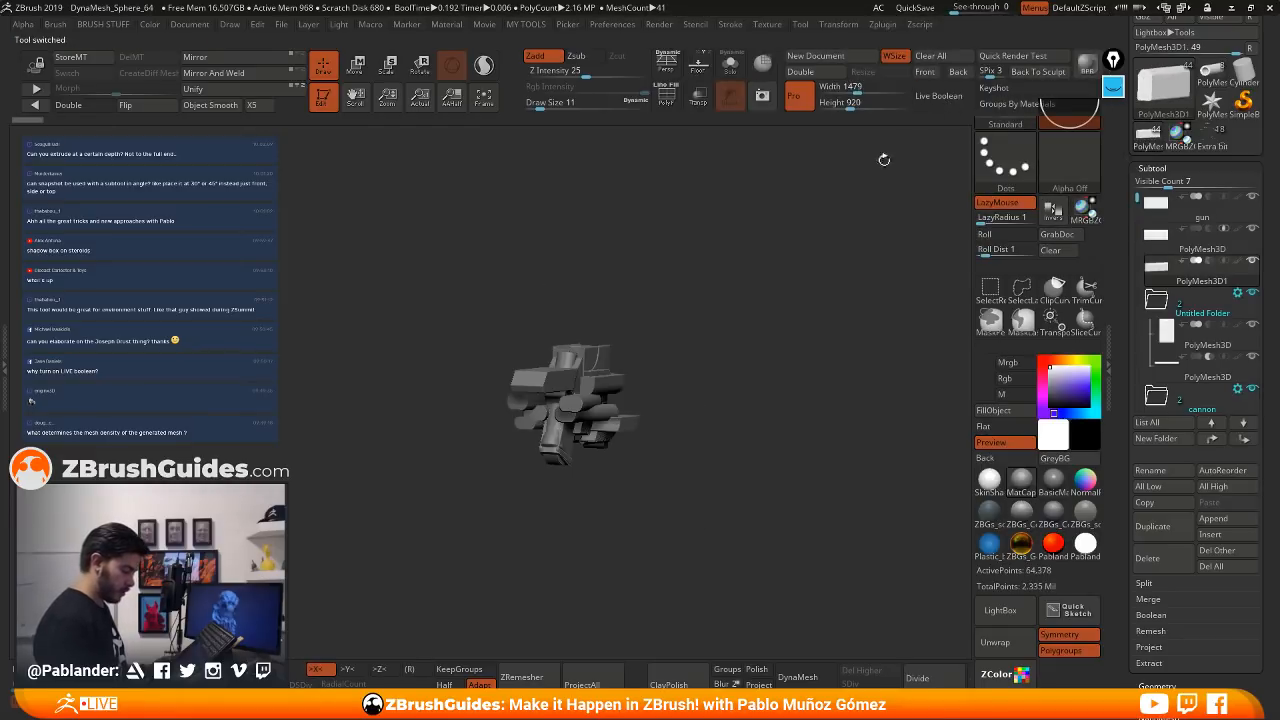
left_click_drag(710, 306, 672, 393)
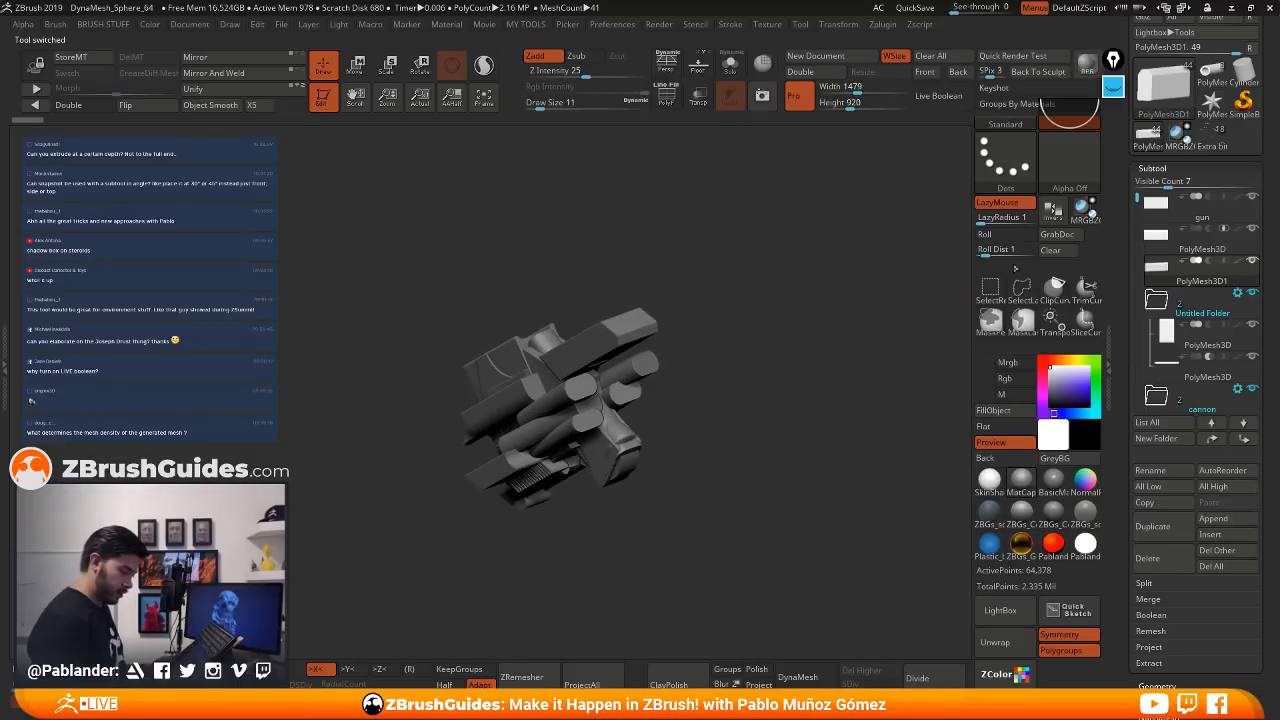
- Switch to the finished Extra bits gun tool and outline the recessed shapes around its grip with blue annotation strokes
left_click(1210, 142)
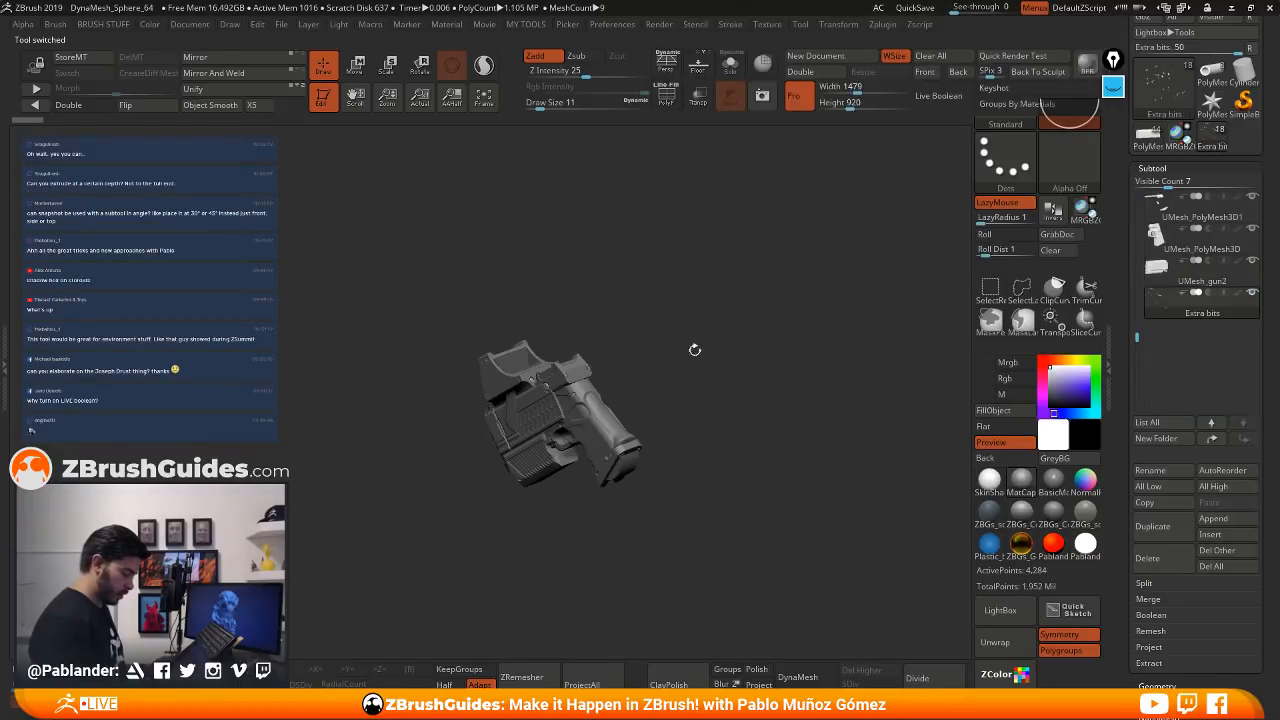
left_click_drag(694, 349, 798, 261, "alt")
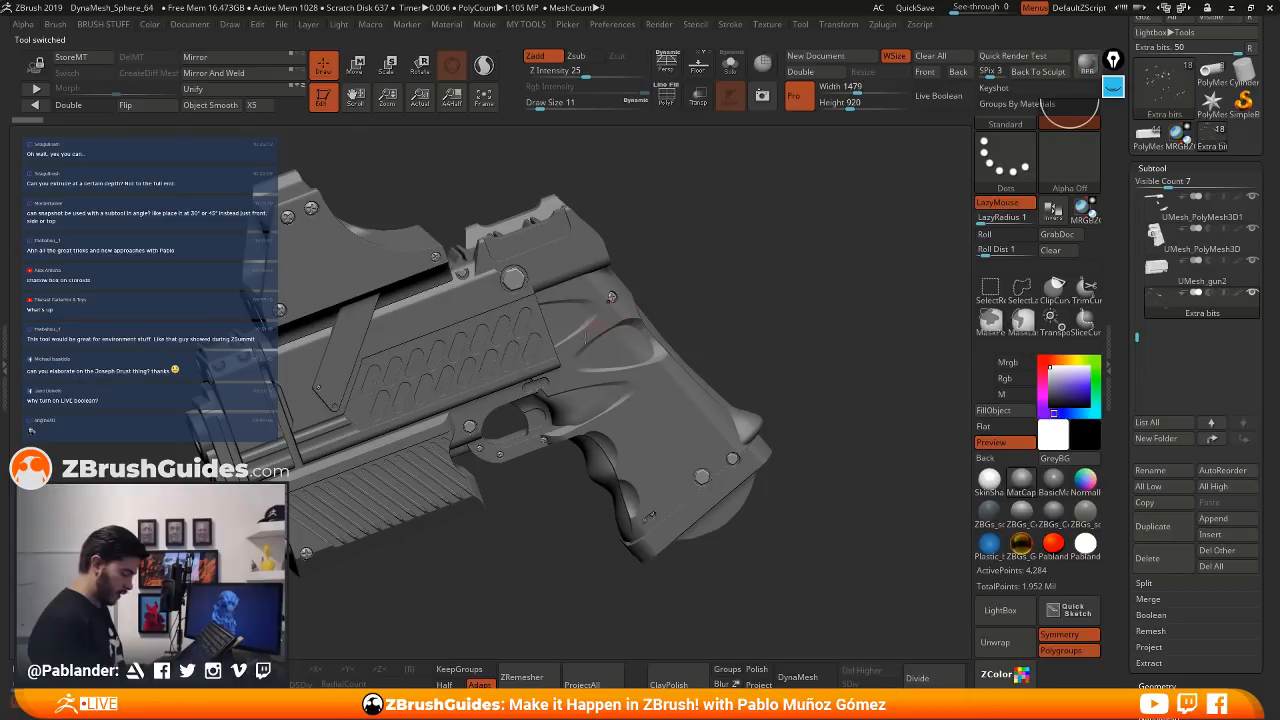
left_click(1113, 87)
left_click(1113, 127)
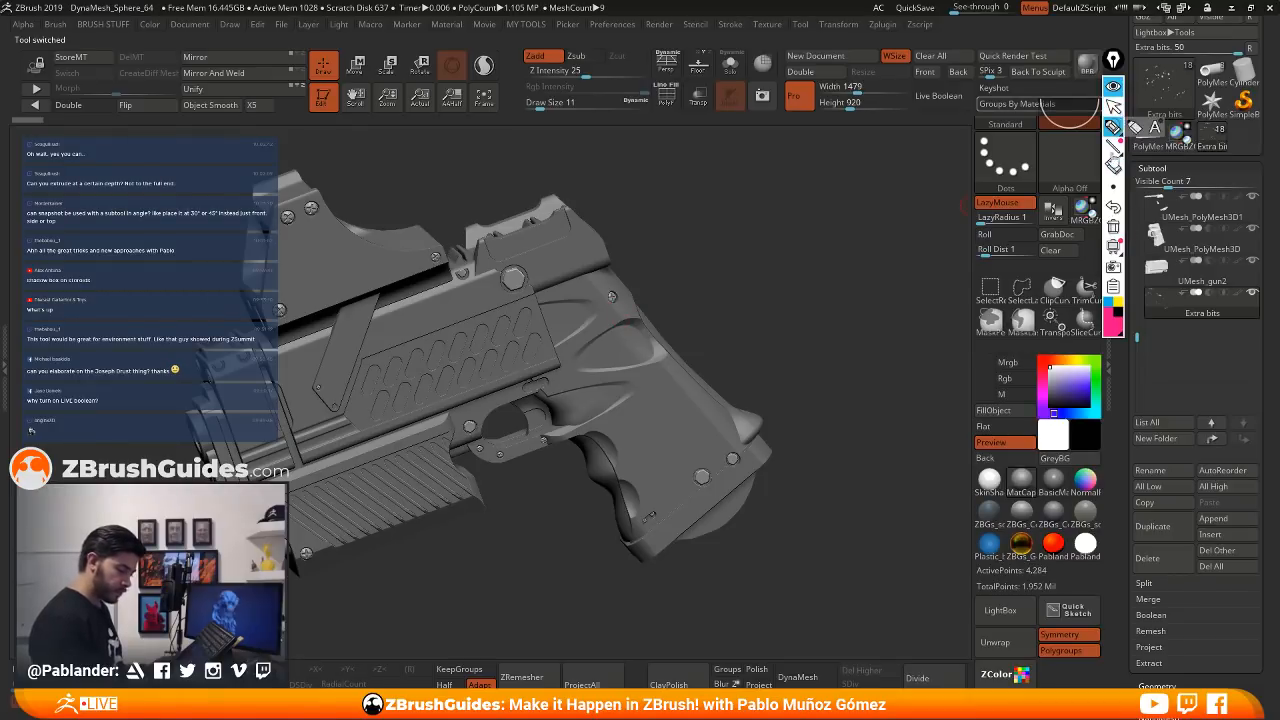
mouse_move(655, 318)
left_mouse_down()
mouse_move(585, 366)
mouse_move(676, 348)
left_mouse_up()
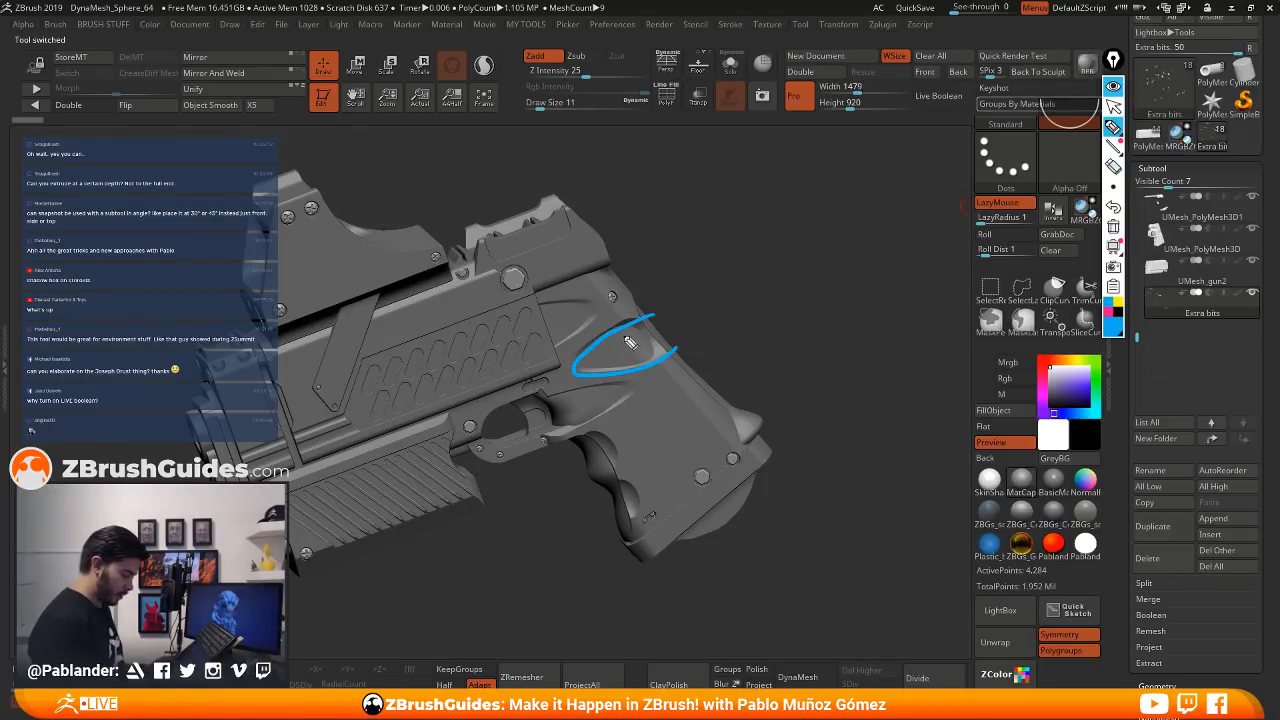
mouse_move(597, 305)
left_mouse_down()
mouse_move(520, 322)
mouse_move(502, 366)
mouse_move(578, 390)
mouse_move(510, 450)
left_mouse_up()
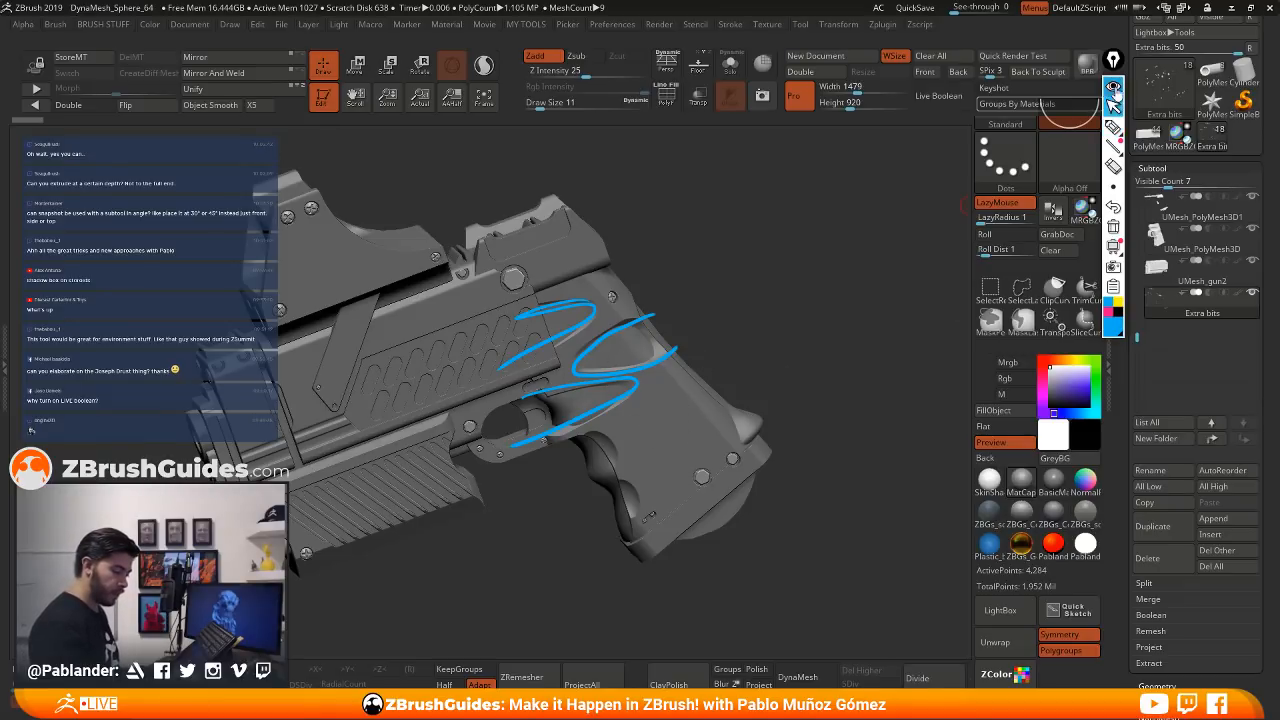
left_click(1113, 88)
- Switch back to the gun blockout tool and select the angled cutting piece beside the grip, viewed straight on
left_click_drag(920, 271, 873, 300)
left_click(1155, 147)
left_click_drag(900, 267, 745, 395, "shift")
left_click(737, 402, "alt")
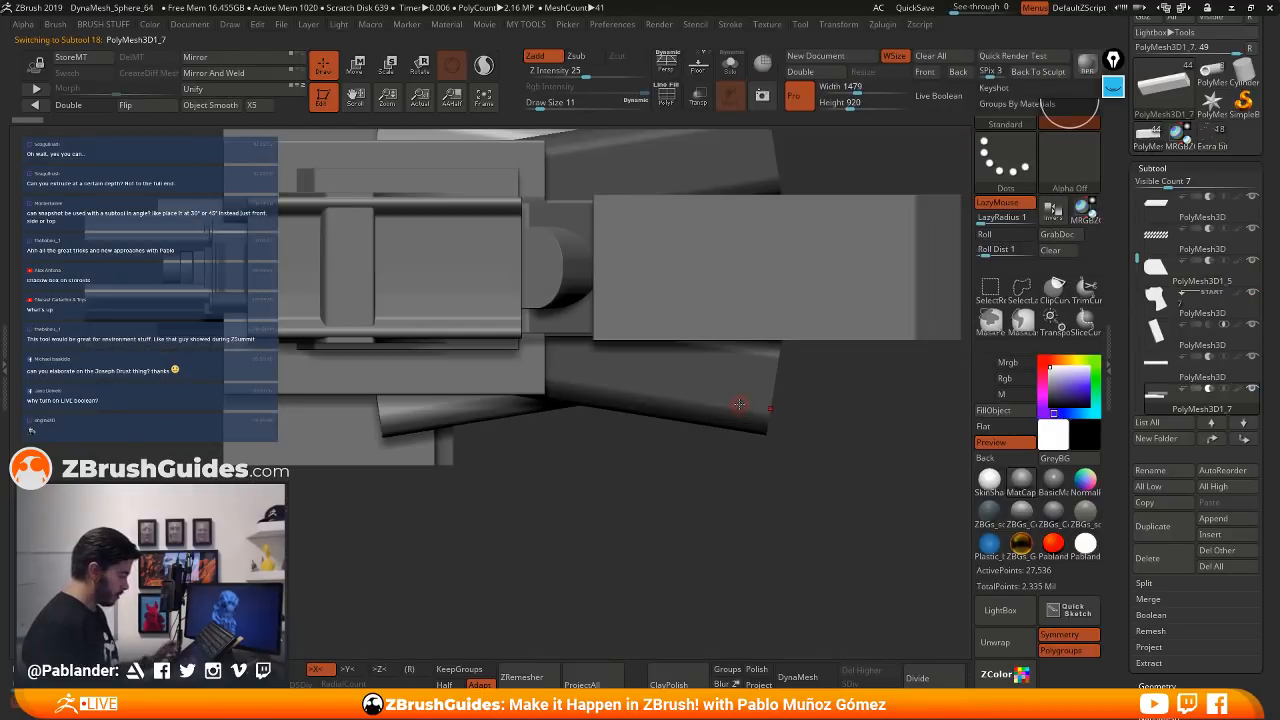
- Isolate the selected subtool and examine its crossed rounded bars from several angles
key("ctrl+shift+s")
left_click_drag(786, 342, 772, 276)
left_click_drag(740, 341, 743, 397)
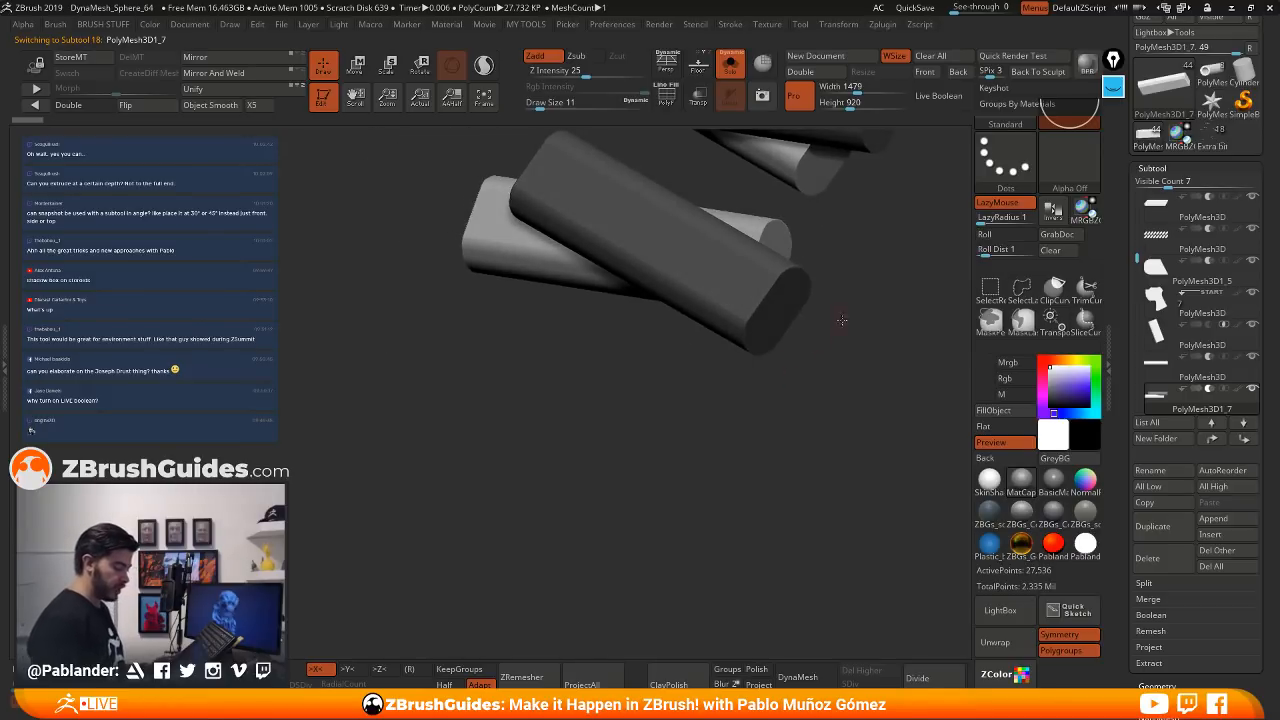
left_click_drag(842, 320, 854, 343)
left_click_drag(697, 274, 777, 340)
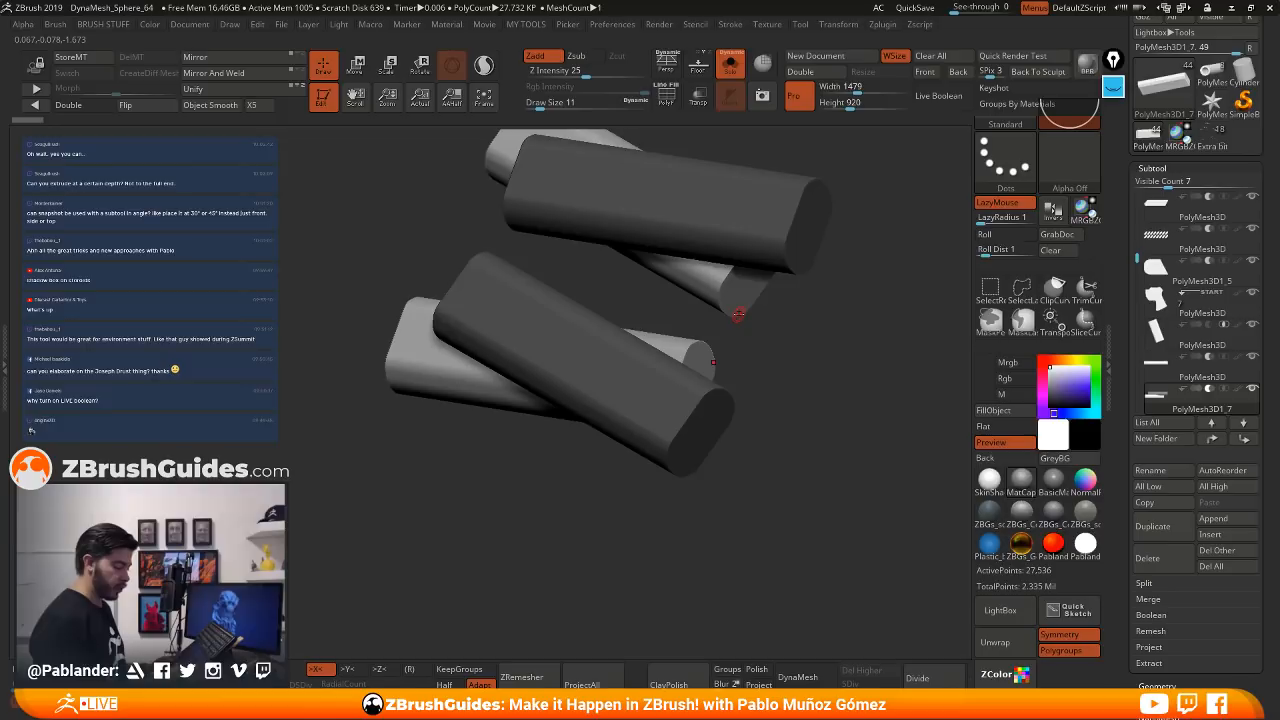
left_click_drag(770, 347, 781, 323)
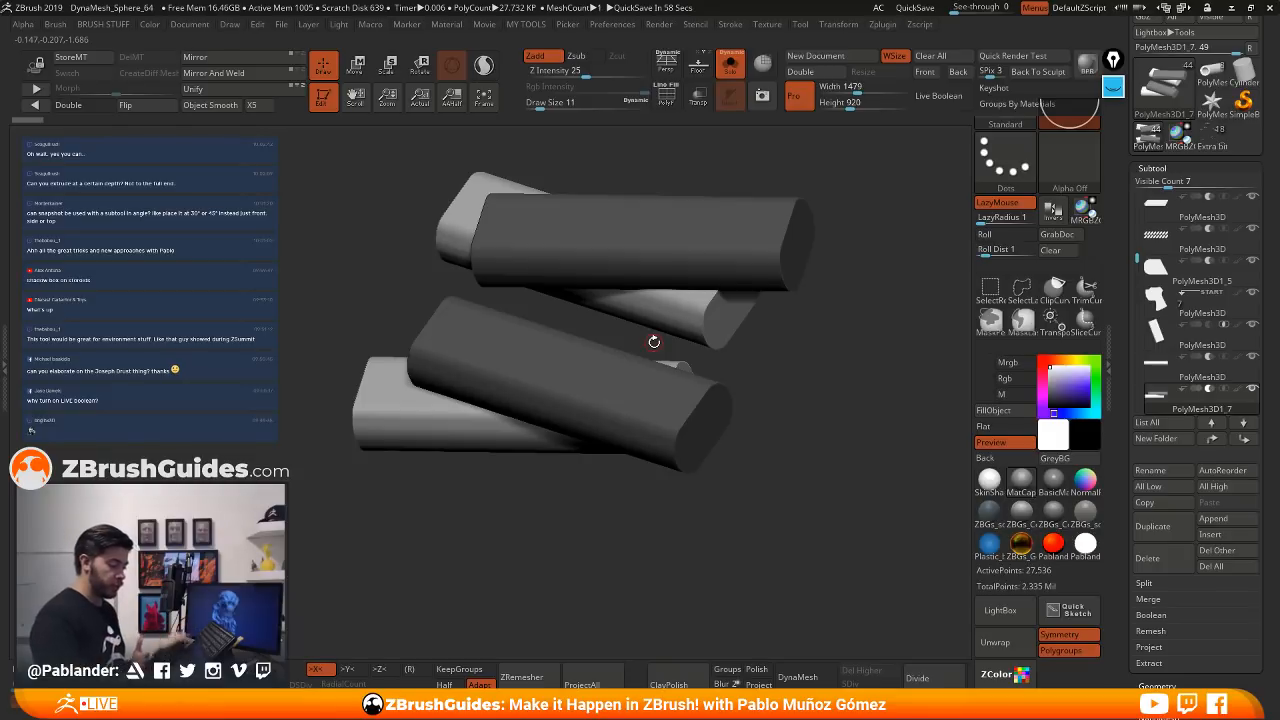
- Switch to the tool containing the hollow cylinder subtool, turn on Live Boolean and view the model straight on
left_click(1212, 72)
left_click(768, 336)
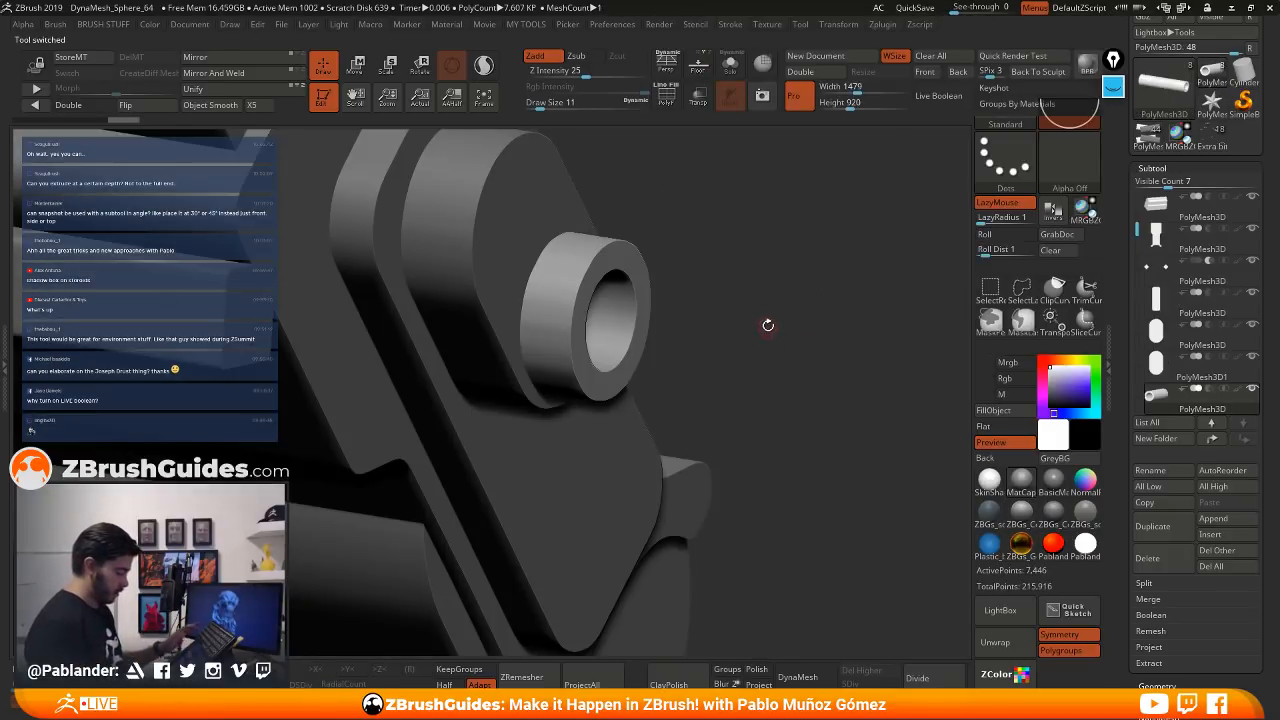
left_click_drag(757, 325, 728, 346)
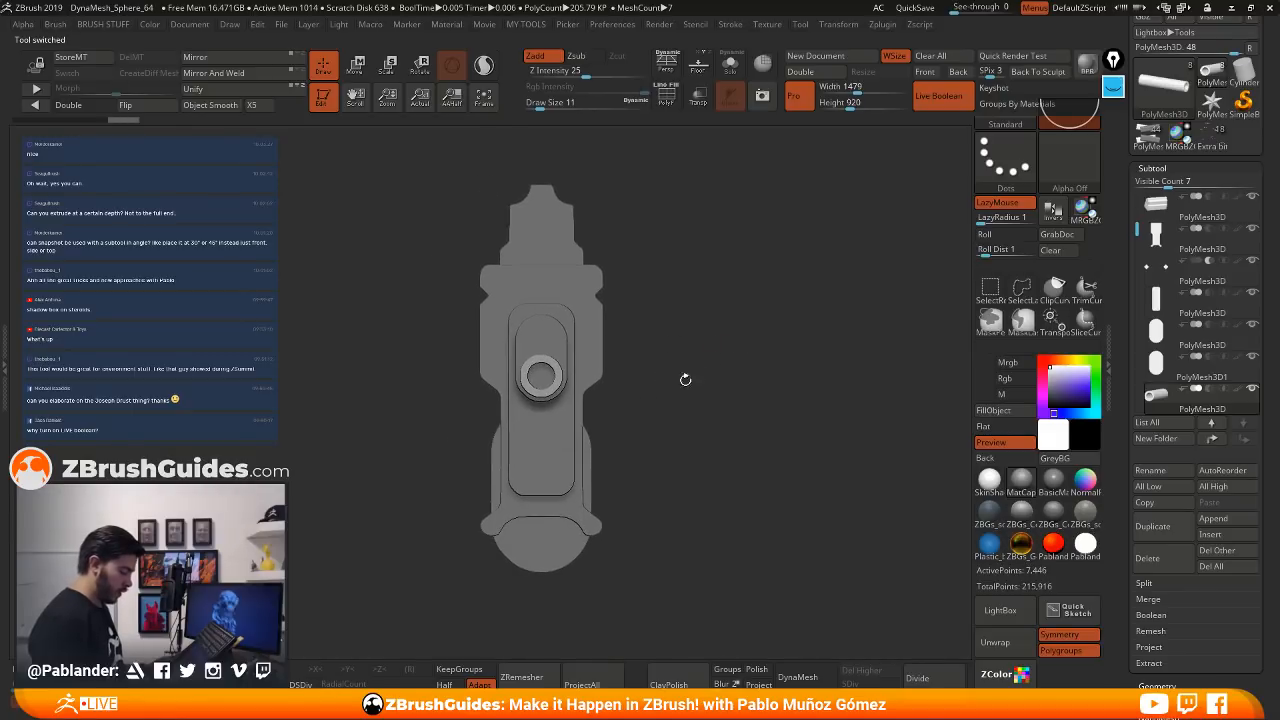
left_click_drag(657, 313, 695, 295, "alt")
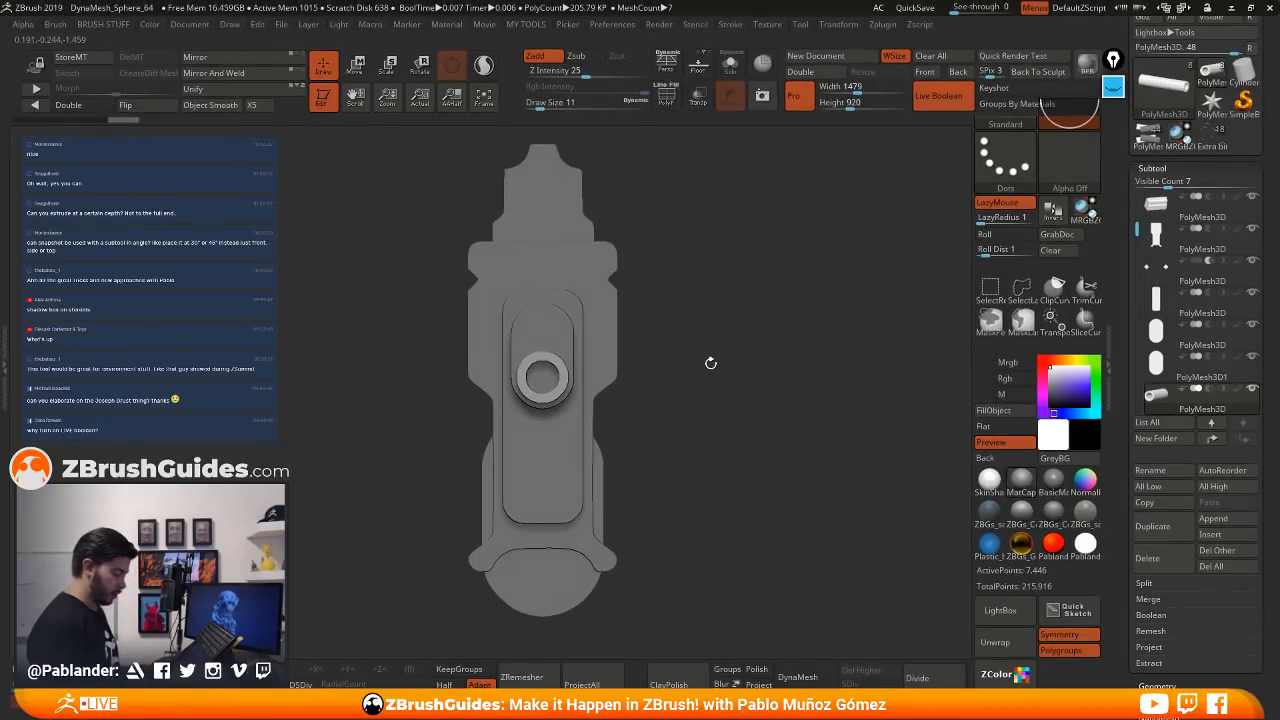
right_click_drag(711, 363, 760, 325, "ctrl")
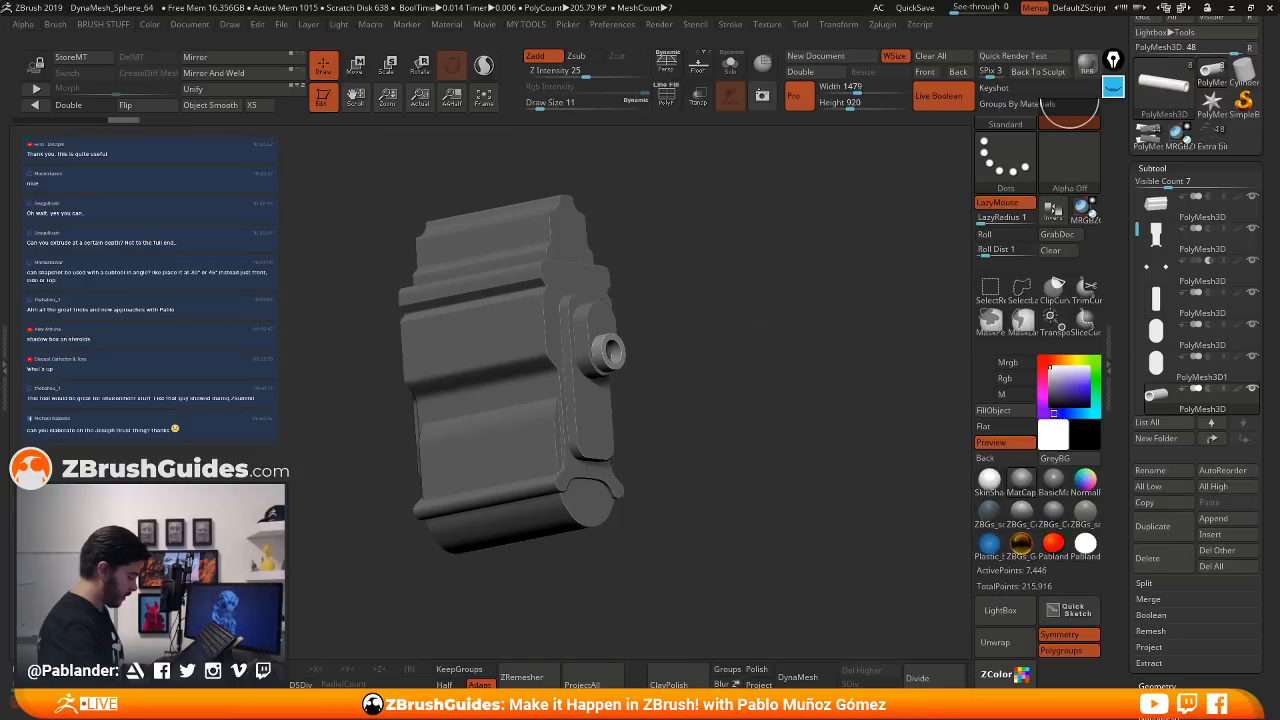
right_click_drag(760, 325, 696, 244)
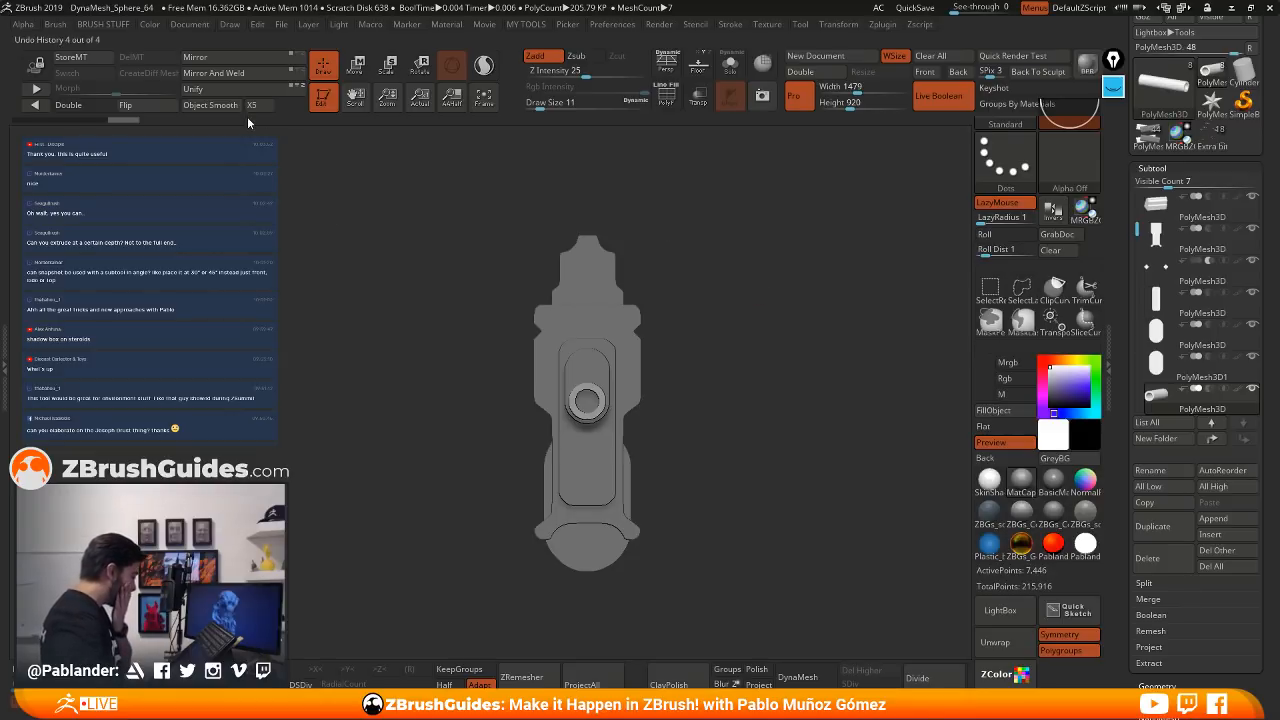
- Show the Spotlight images, enlarge the ring image beside the model and move the dial off it
key("shift+z")
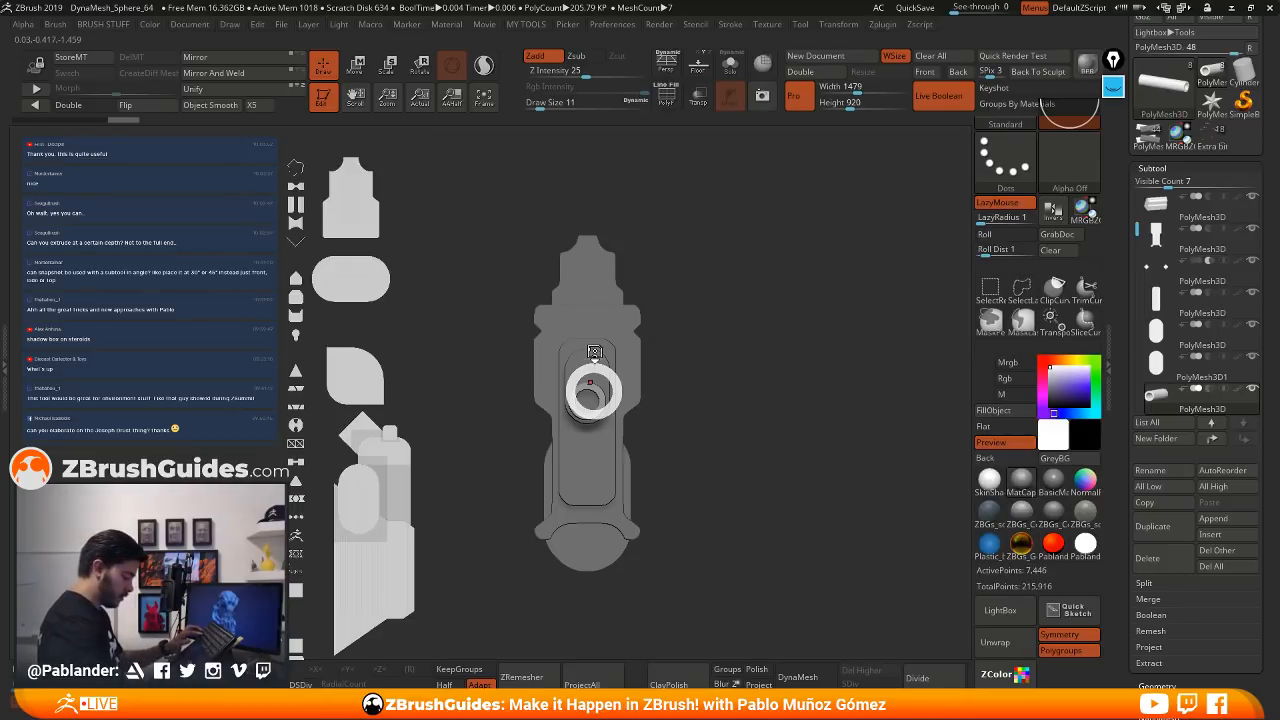
key("z")
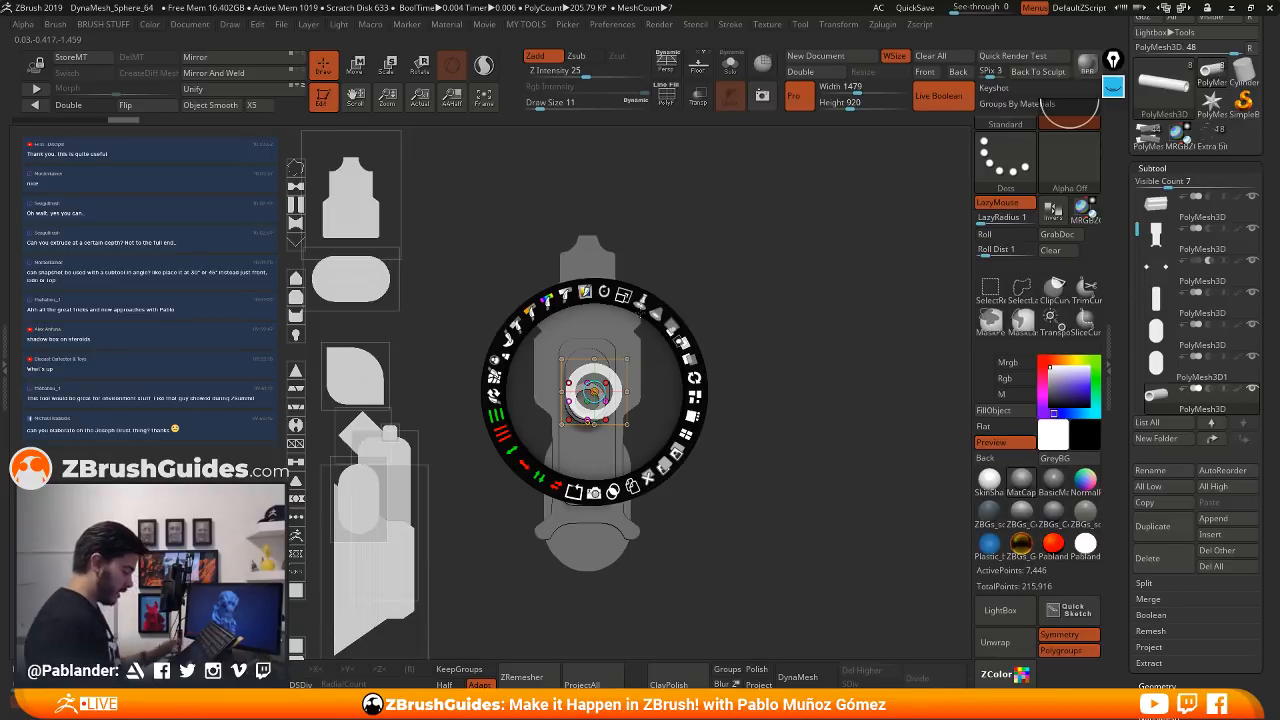
left_click_drag(623, 296, 842, 359)
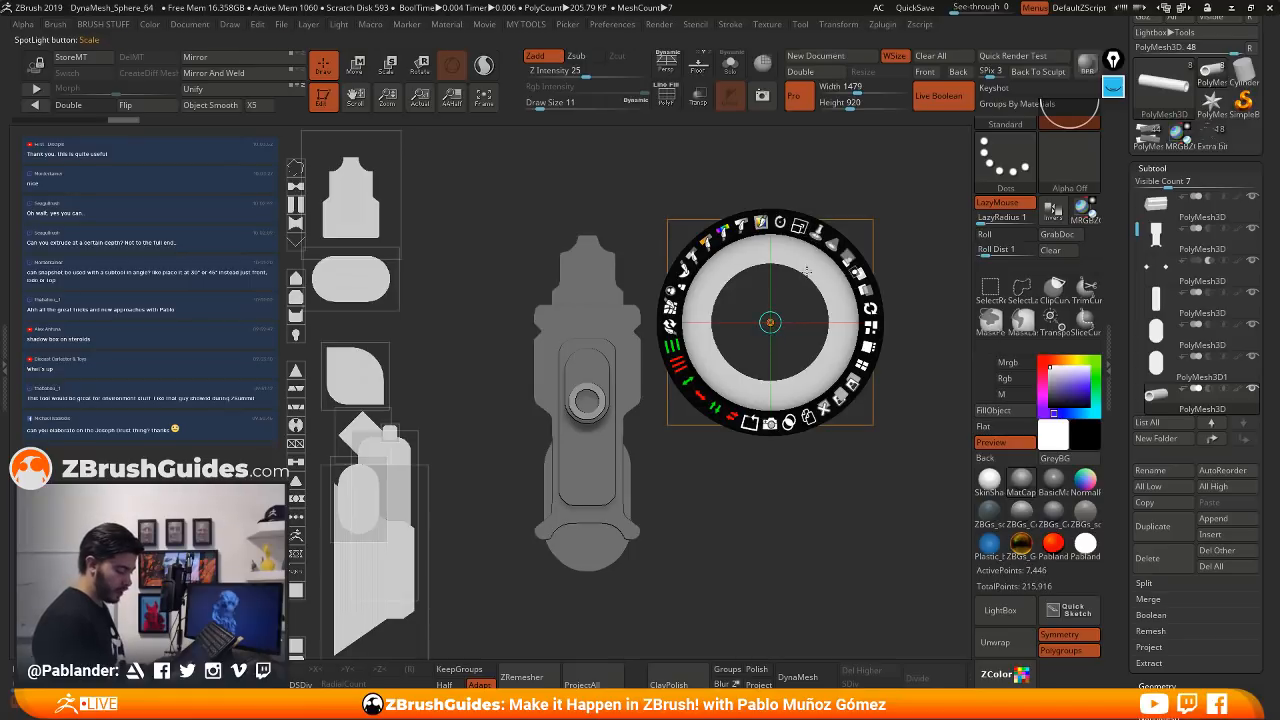
left_click_drag(770, 322, 543, 446)
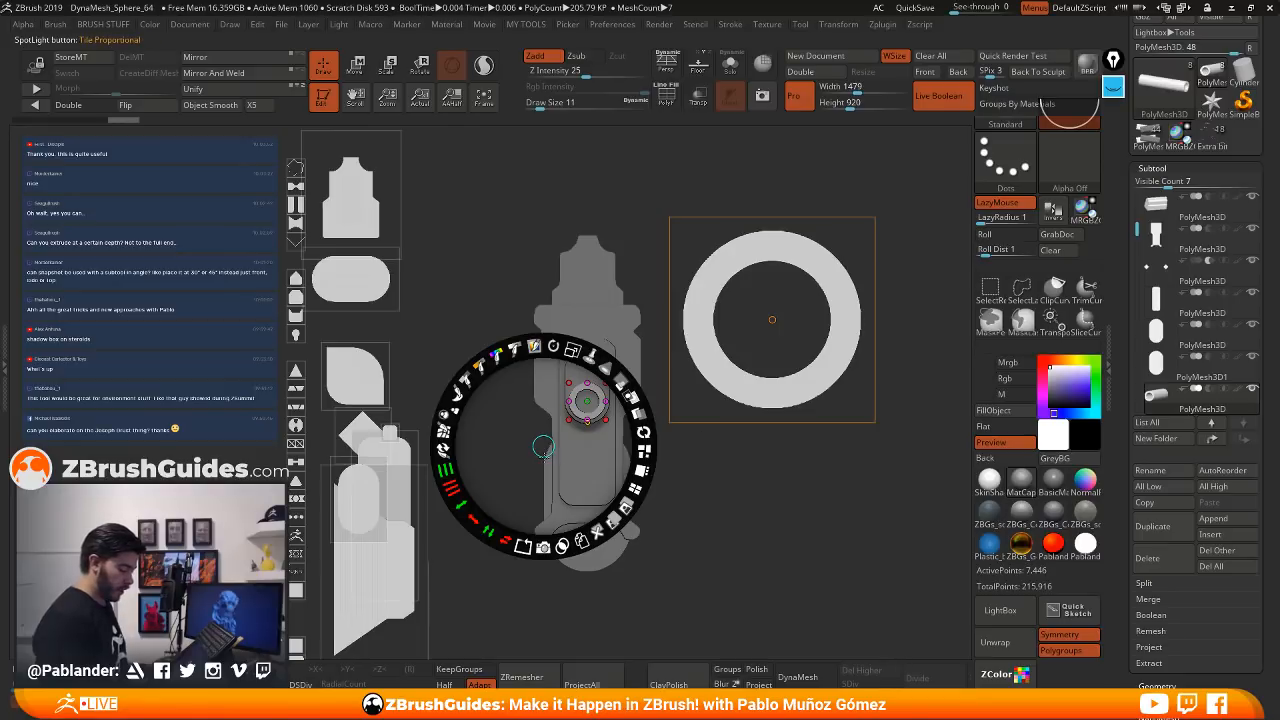
left_click_drag(543, 446, 614, 448)
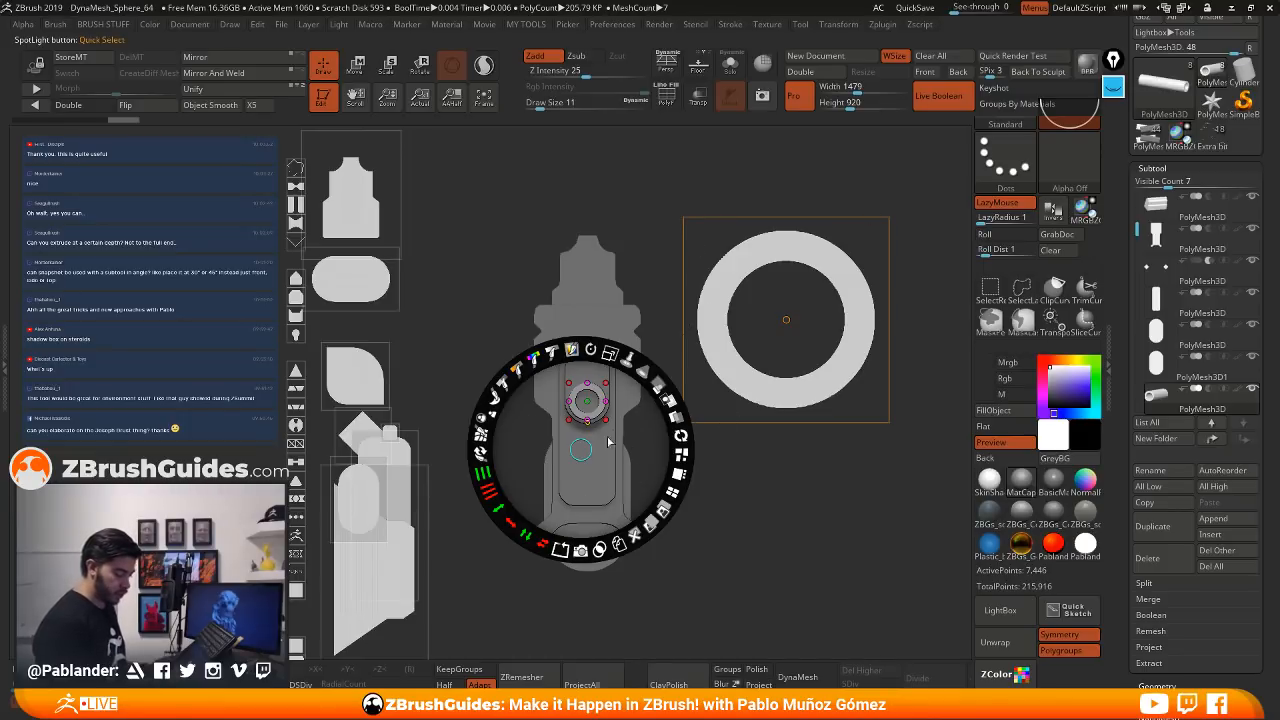
left_click_drag(580, 449, 638, 464)
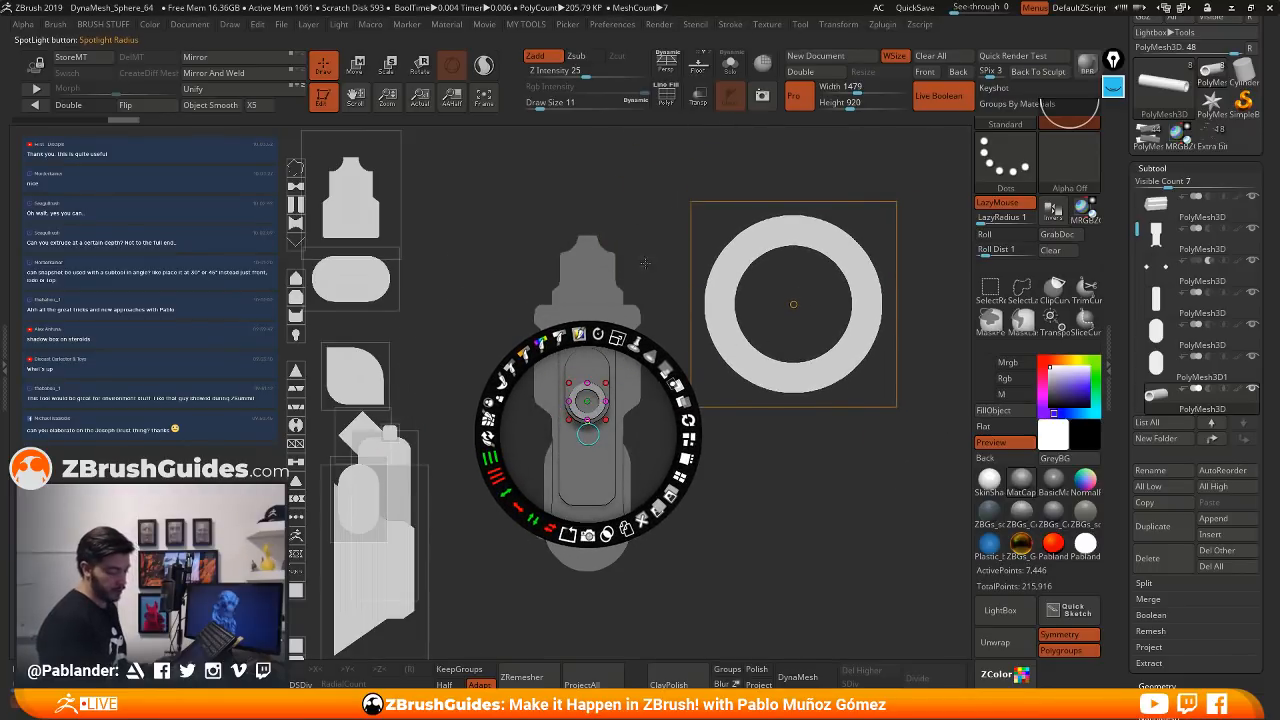
left_click_drag(639, 441, 593, 455)
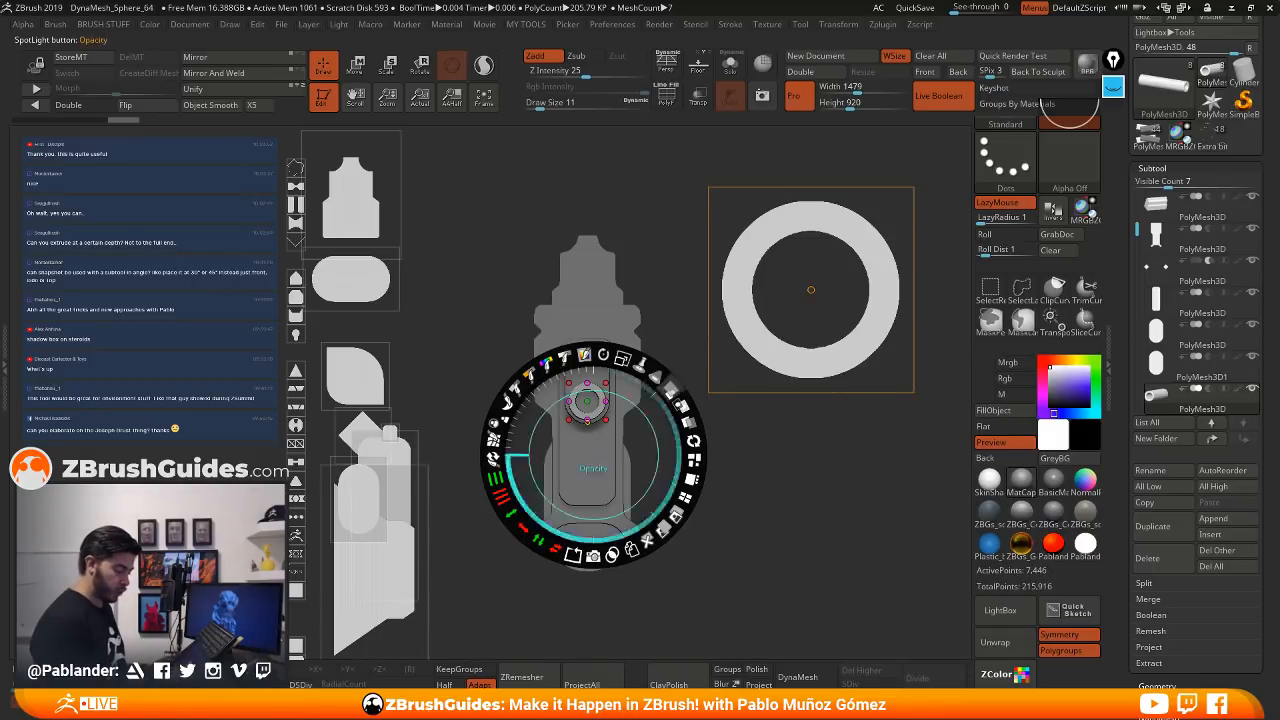
left_click_drag(622, 357, 642, 368)
left_click_drag(597, 455, 554, 483)
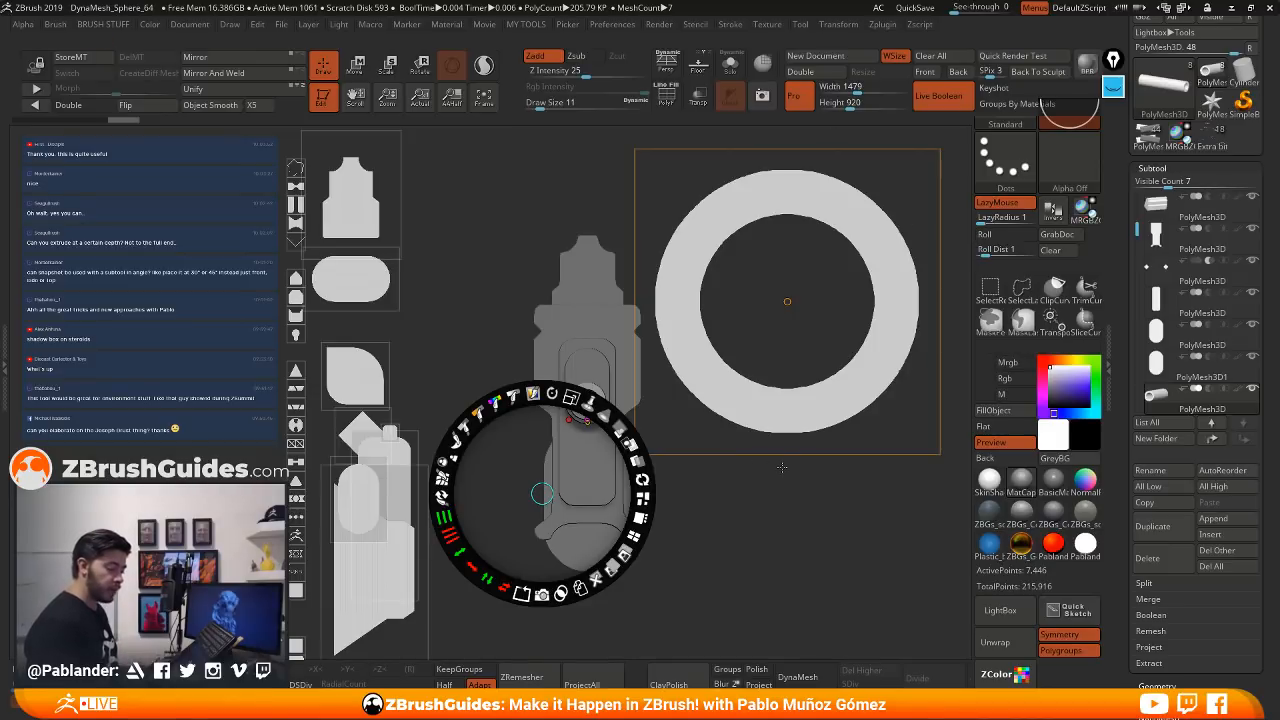
- Blank out the enlarged ring image with the Spotlight color adjustments and scale its empty frame down slightly
left_click(513, 401)
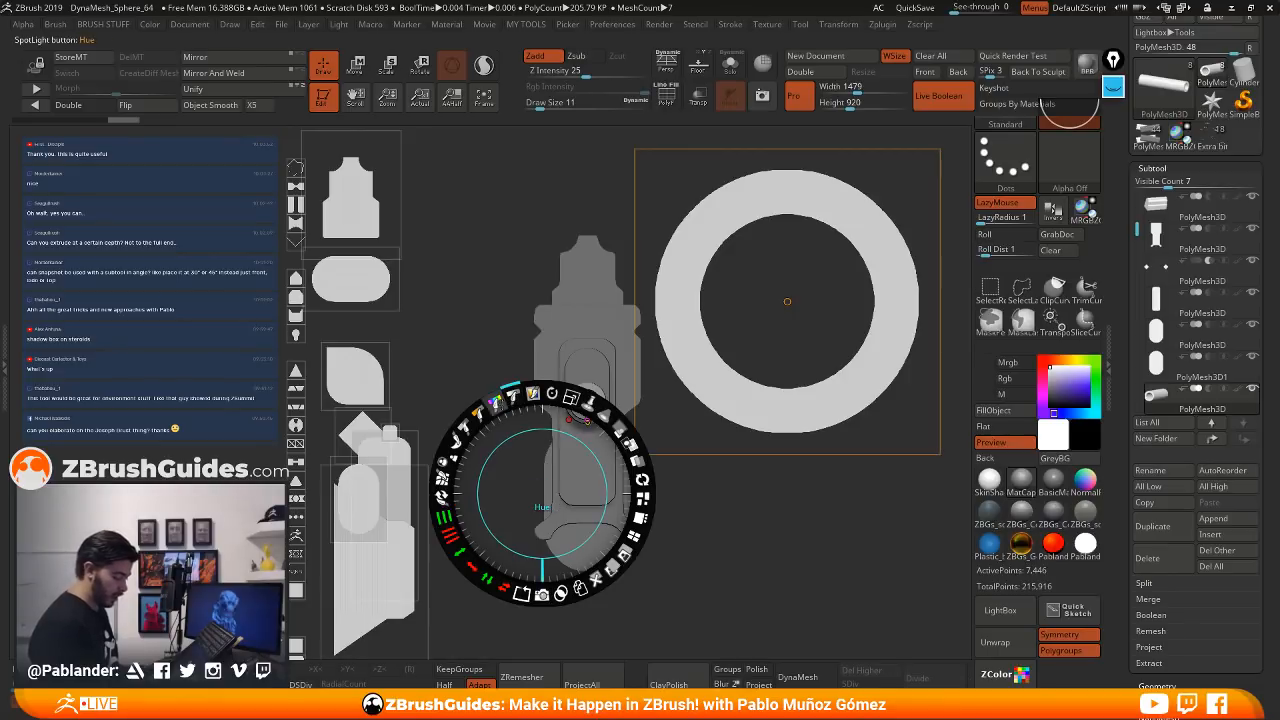
left_click_drag(514, 398, 637, 447)
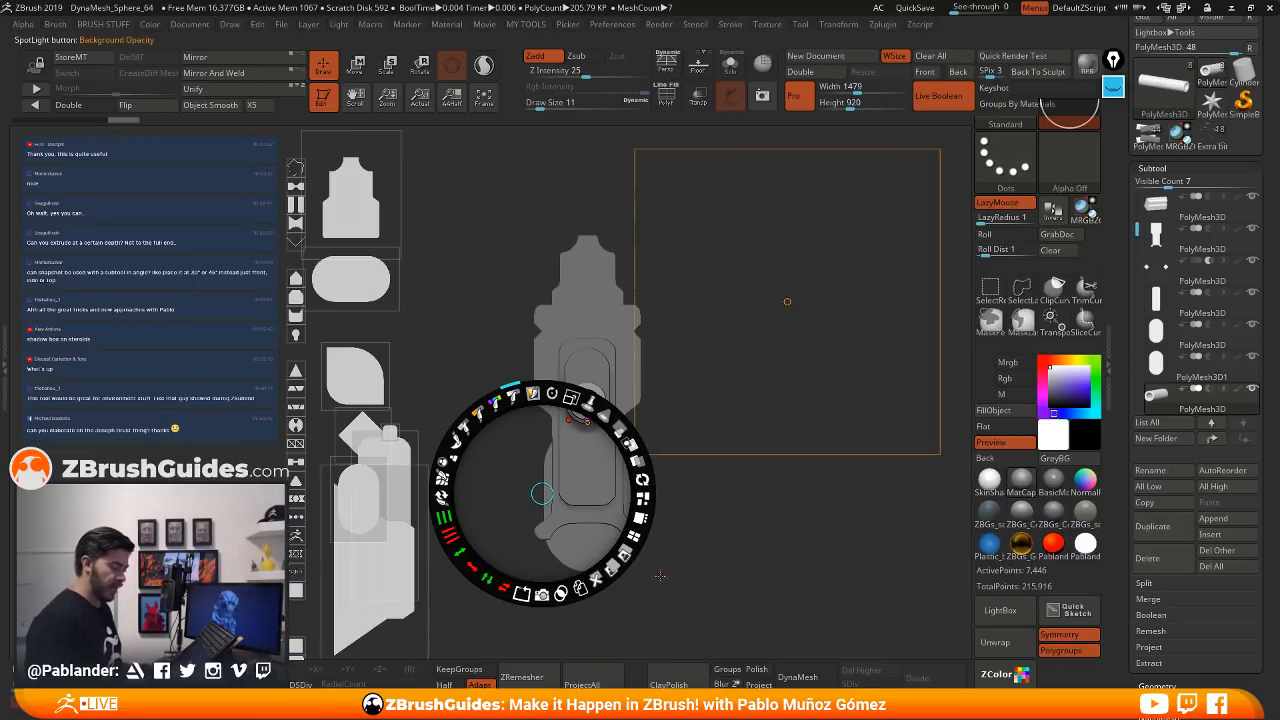
left_click_drag(572, 398, 559, 392)
left_click_drag(538, 492, 572, 477)
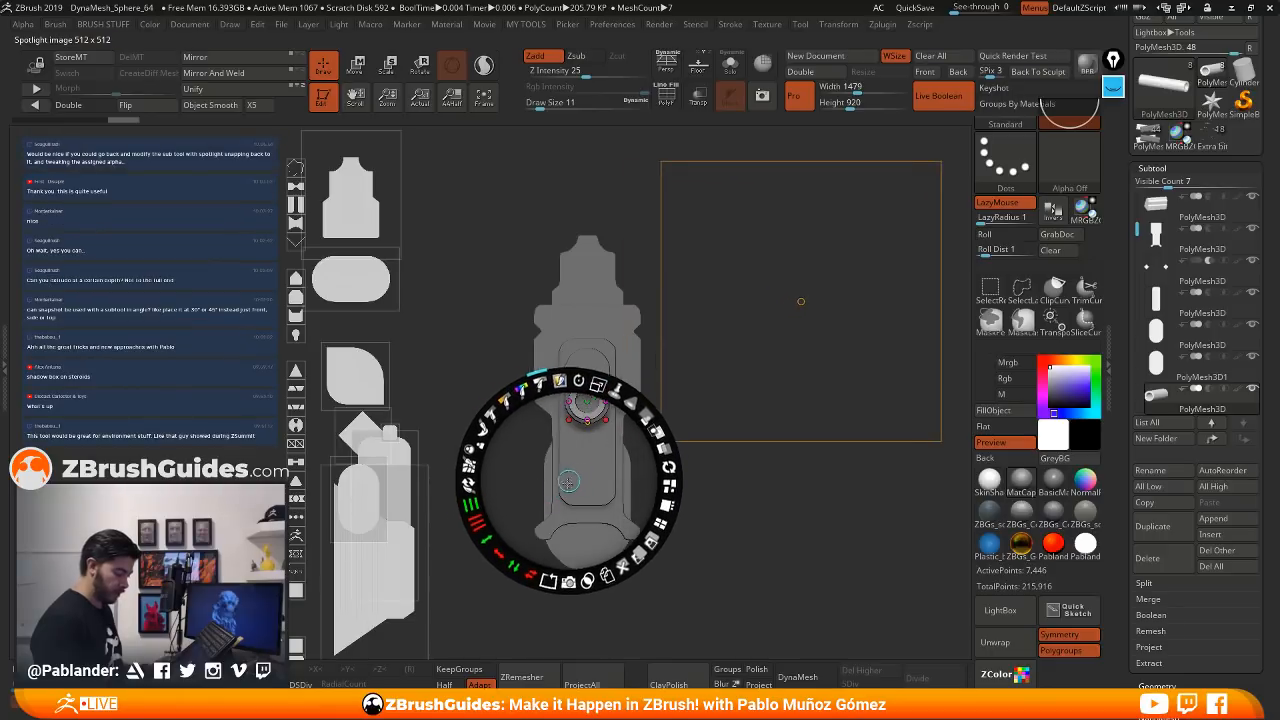
left_click(553, 489)
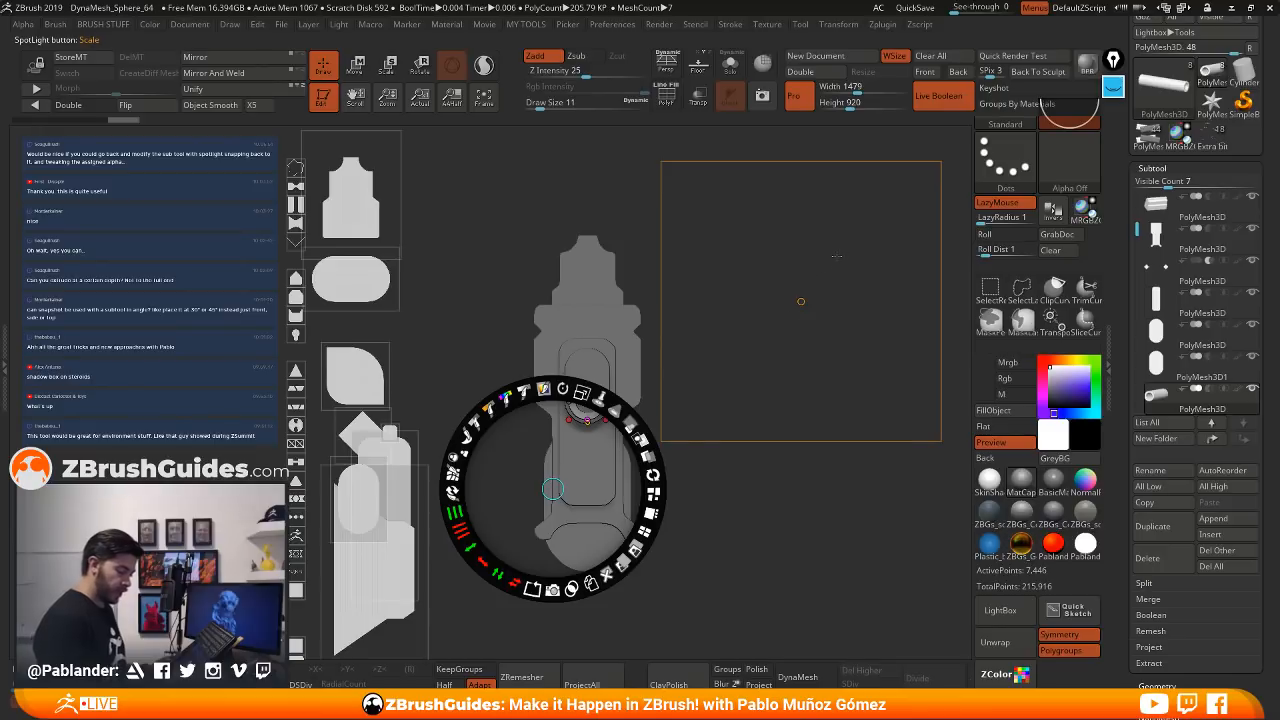
mouse_move(841, 245)
left_mouse_down()
mouse_move(835, 262)
mouse_move(675, 330)
mouse_move(514, 503)
left_mouse_up()
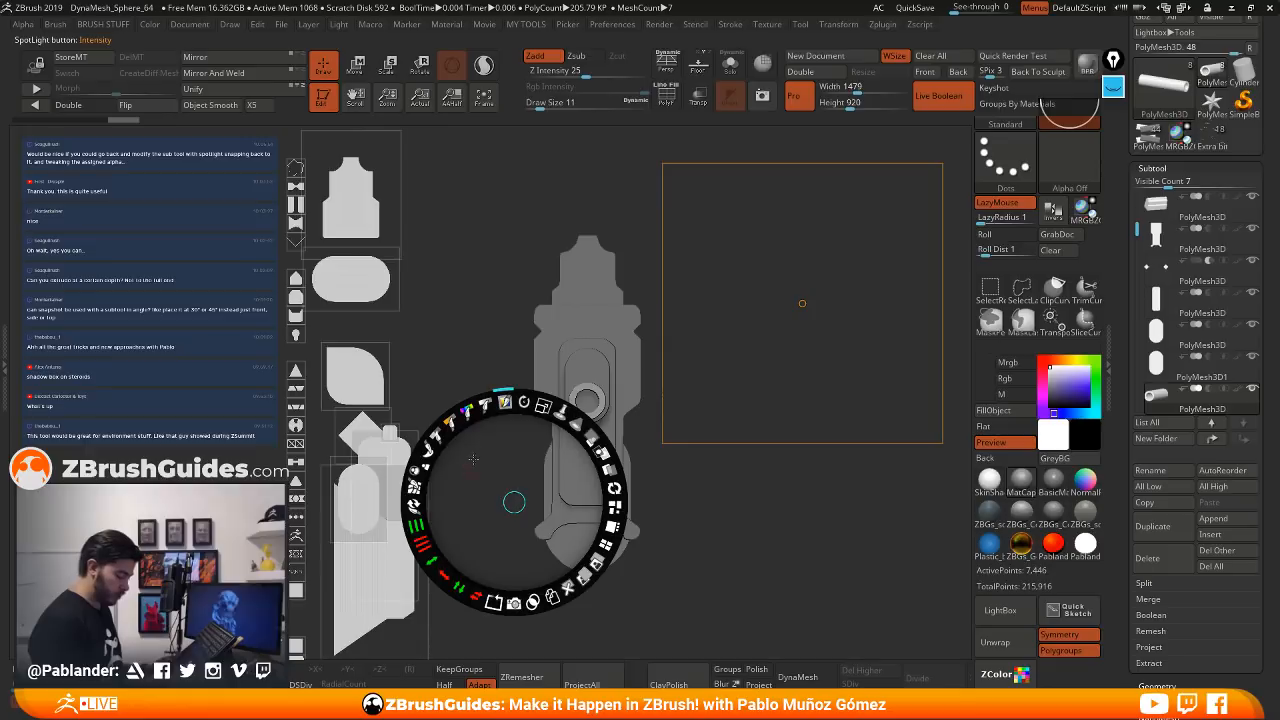
- Annotate the active-tool marker on the Spotlight dial with a yellow arrow and circle, and hide the annotation
left_click(1113, 88)
left_click(1113, 226)
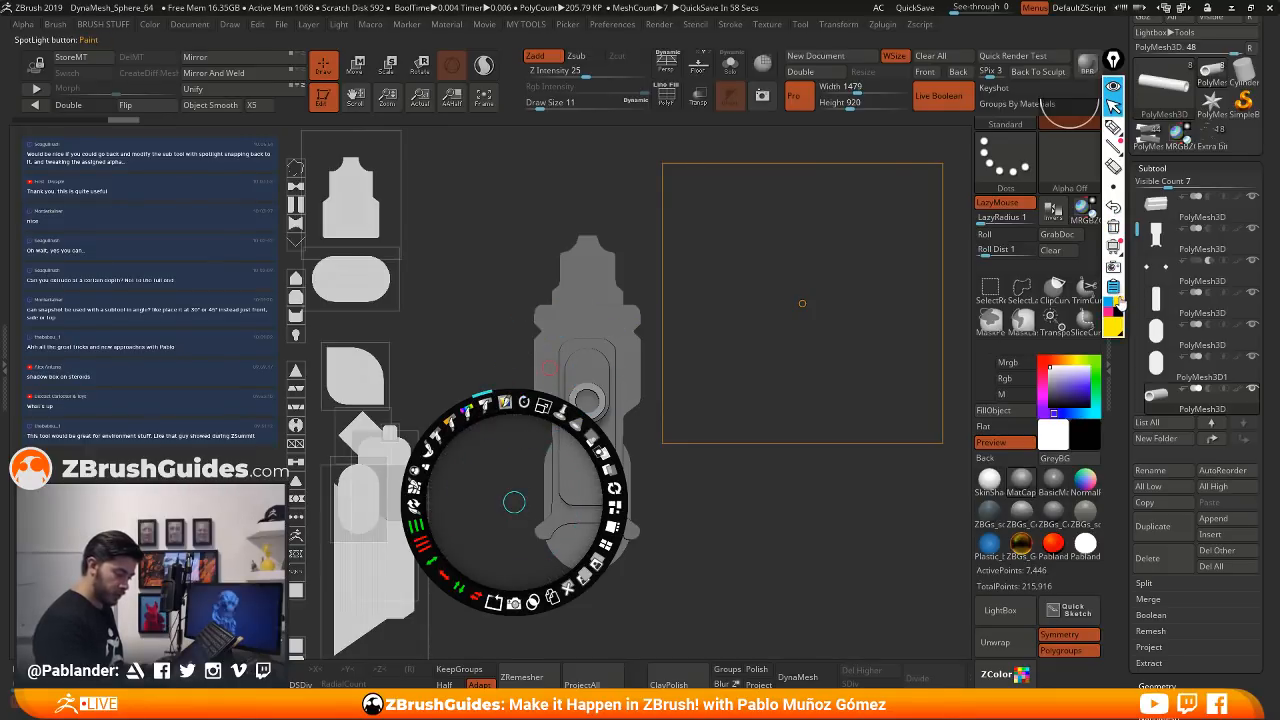
left_click(1113, 126)
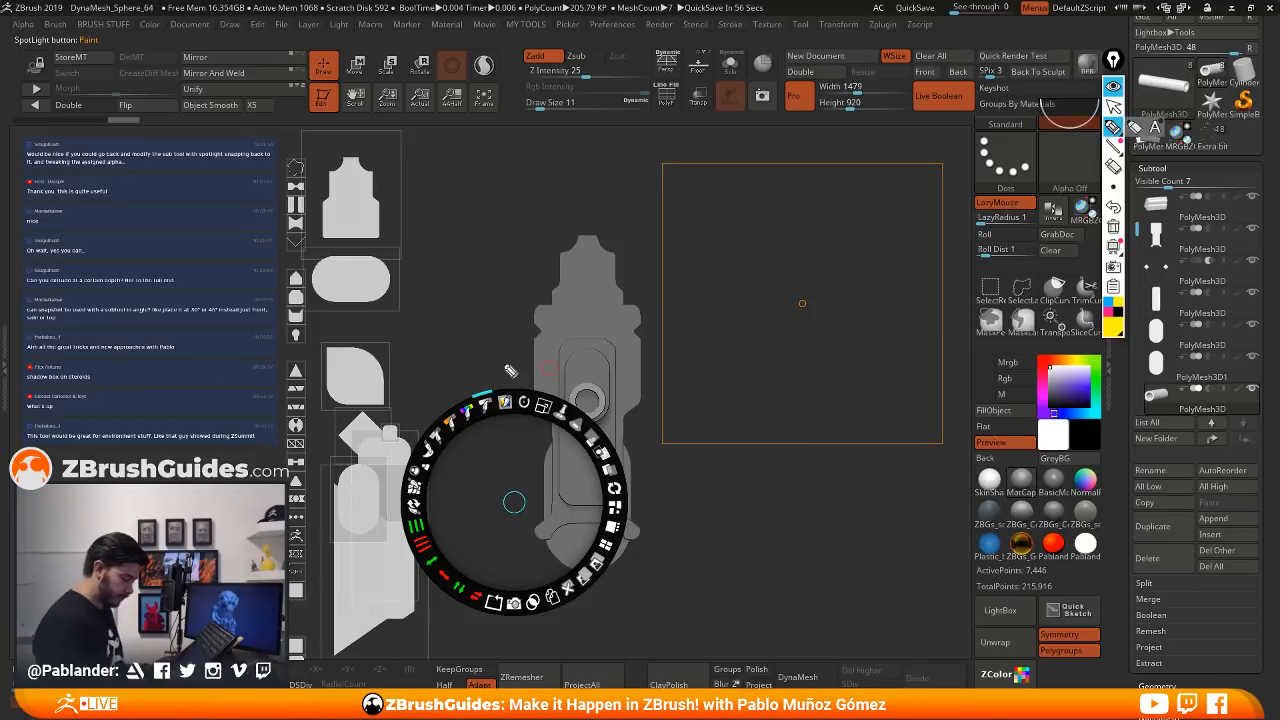
mouse_move(506, 294)
left_mouse_down()
mouse_move(487, 392)
mouse_move(482, 380)
mouse_move(468, 398)
mouse_move(500, 392)
left_mouse_up()
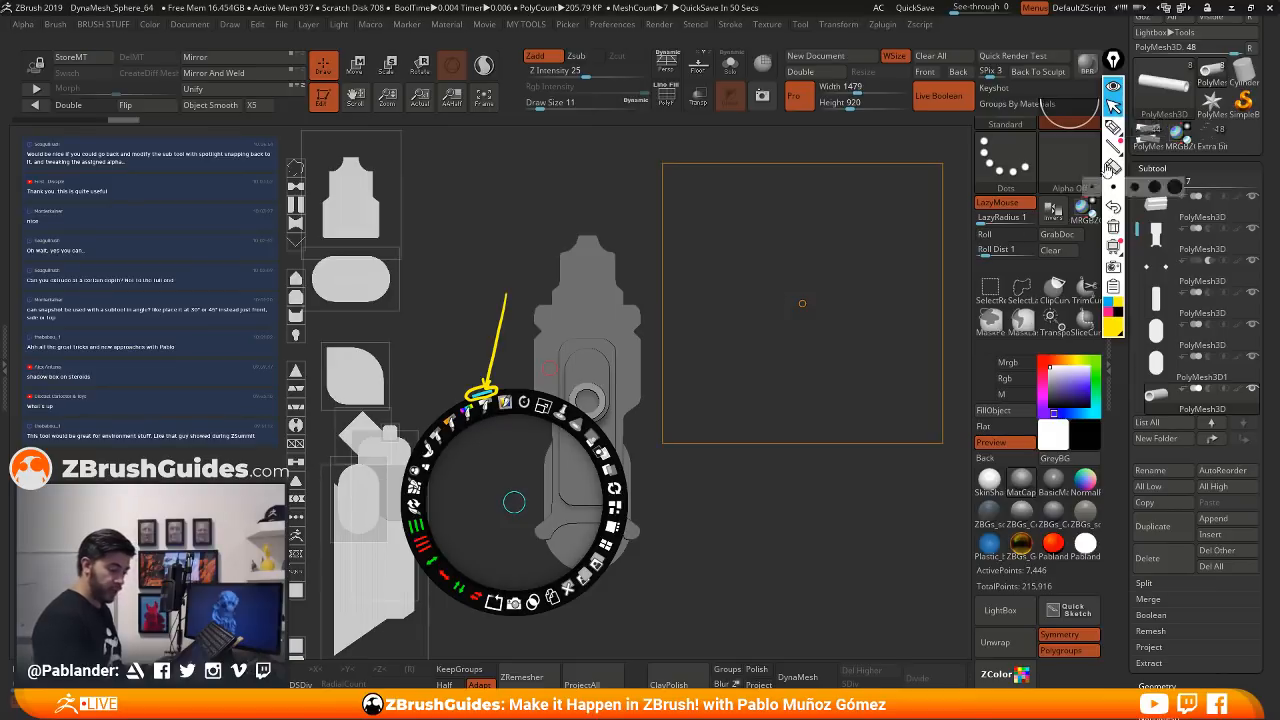
left_click(1113, 92)
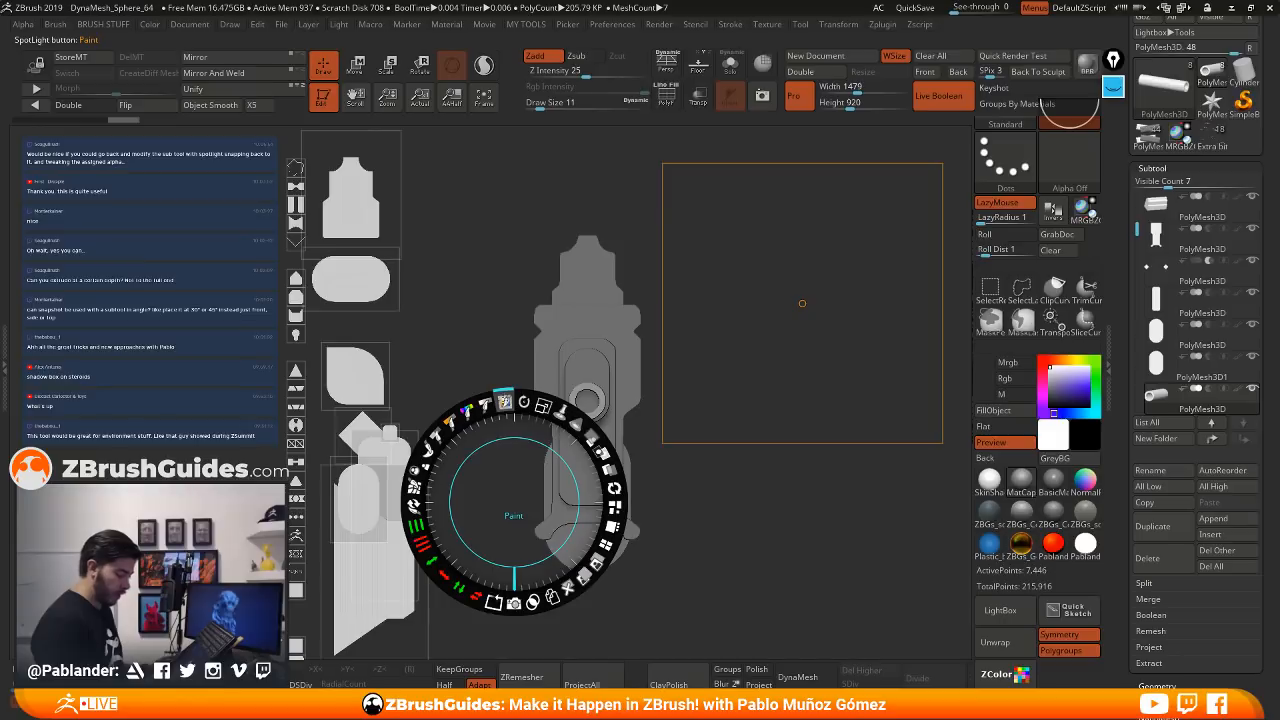
- Activate Spotlight Paint and paint a small closed white loop in the upper part of the blank image
left_click(504, 402)
left_click_drag(514, 502, 728, 538)
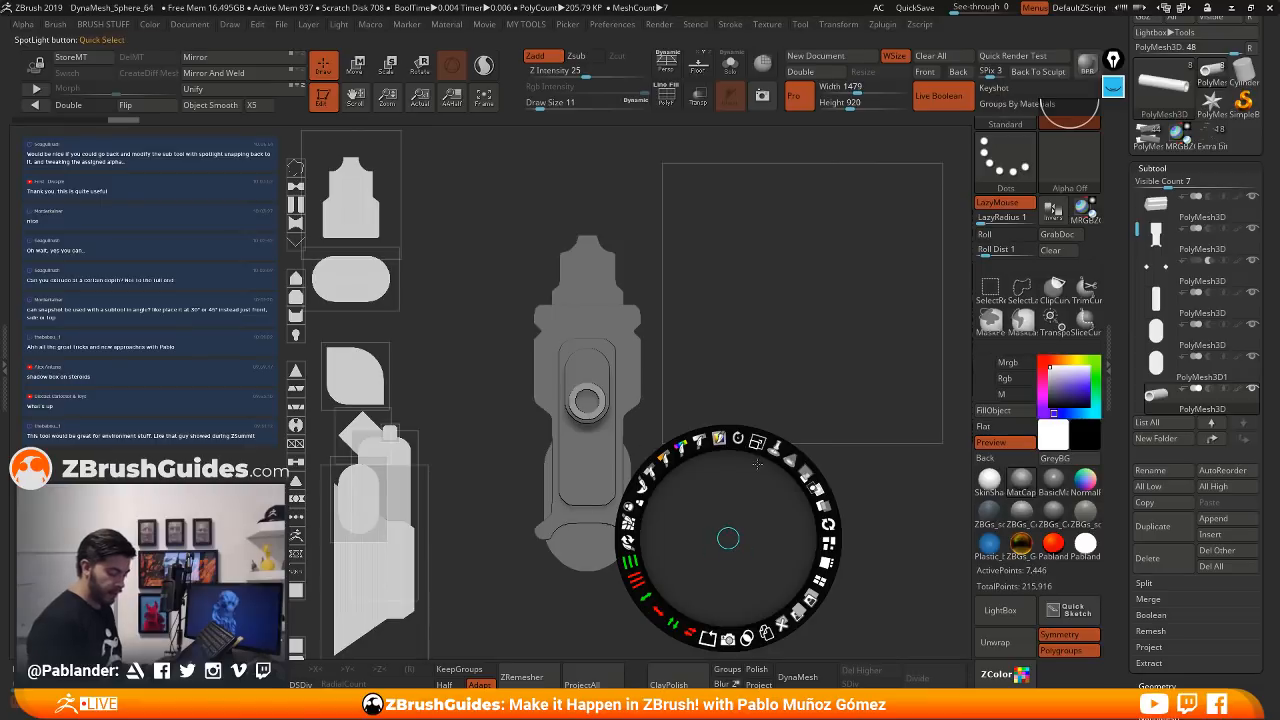
left_click_drag(728, 538, 522, 455)
left_click(511, 356)
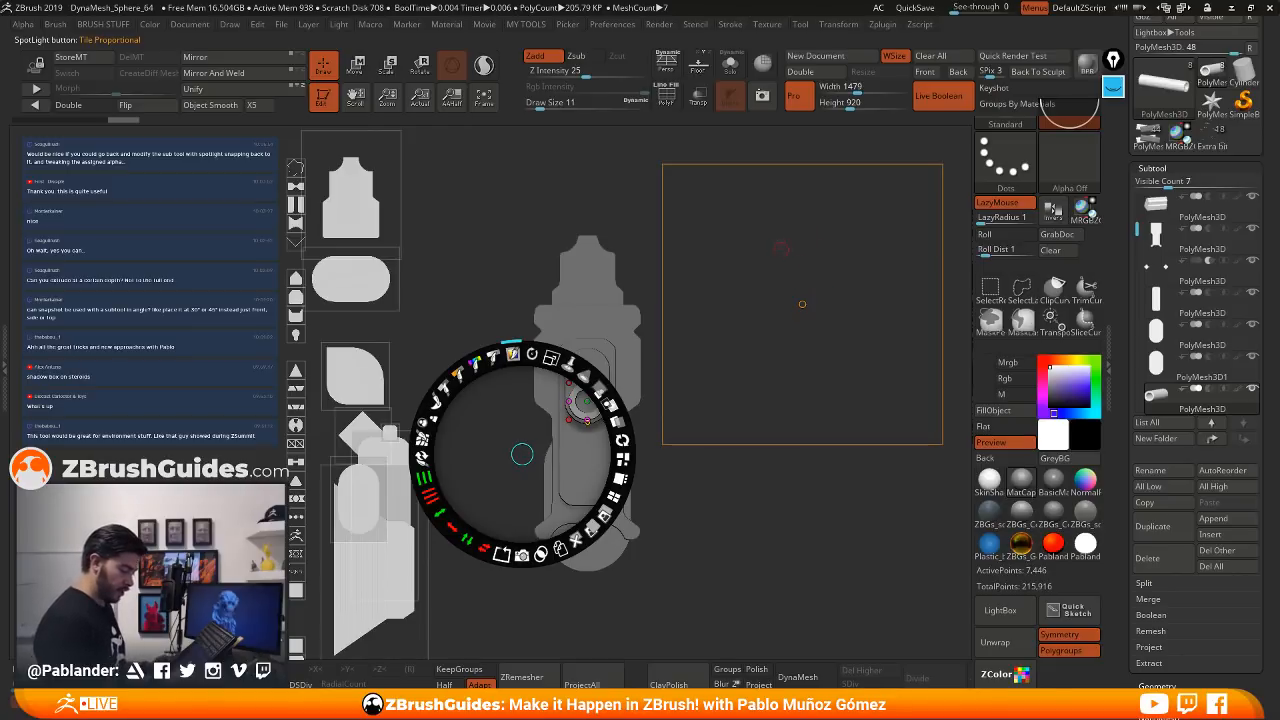
mouse_move(832, 216)
left_mouse_down()
mouse_move(770, 224)
mouse_move(758, 278)
mouse_move(776, 286)
mouse_move(830, 221)
mouse_move(798, 290)
mouse_move(772, 232)
mouse_move(830, 227)
left_mouse_up()
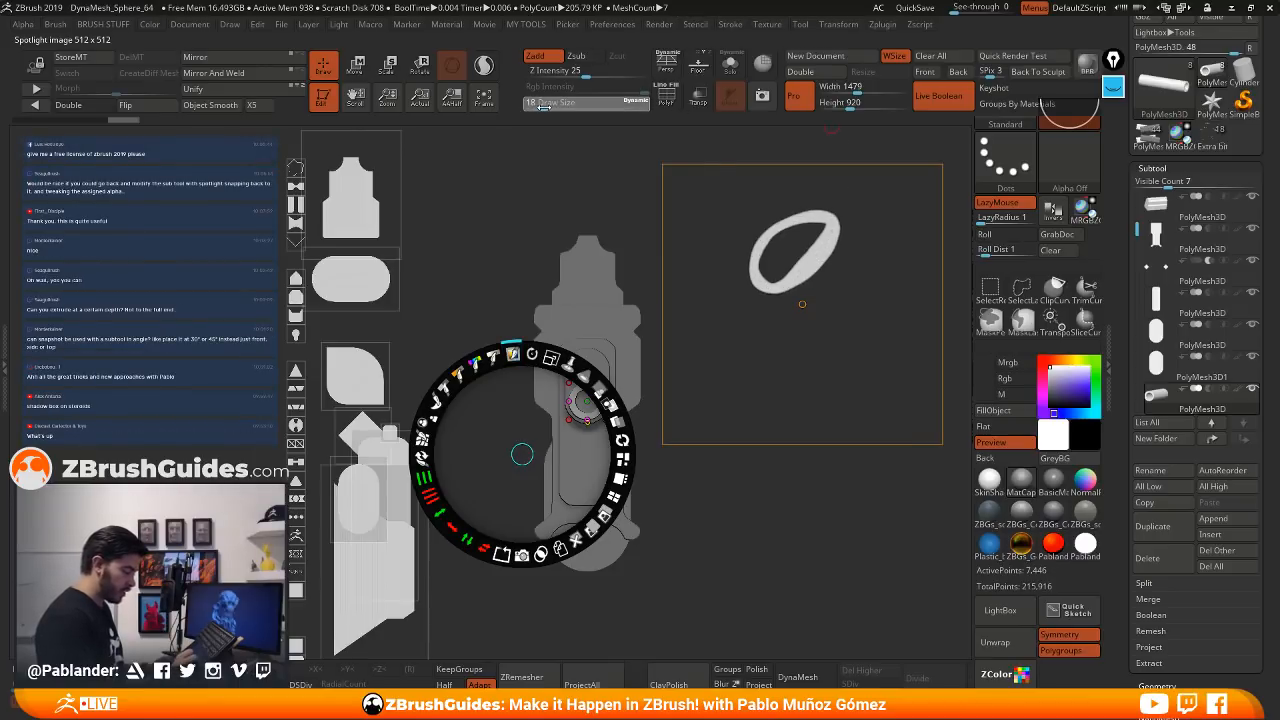
- Set the Draw Size to 22 and paint a solid white shape with an open notch around the loop
left_click_drag(541, 106, 549, 106)
mouse_move(822, 218)
left_mouse_down()
mouse_move(758, 230)
mouse_move(770, 282)
mouse_move(828, 232)
mouse_move(750, 290)
mouse_move(837, 226)
mouse_move(812, 224)
mouse_move(770, 262)
mouse_move(778, 250)
mouse_move(804, 264)
mouse_move(793, 330)
mouse_move(802, 307)
mouse_move(855, 308)
mouse_move(738, 318)
mouse_move(745, 298)
mouse_move(728, 305)
mouse_move(720, 275)
mouse_move(735, 330)
mouse_move(865, 300)
mouse_move(876, 315)
mouse_move(871, 297)
left_mouse_up()
mouse_move(734, 326)
left_mouse_down()
mouse_move(884, 338)
mouse_move(862, 334)
left_mouse_up()
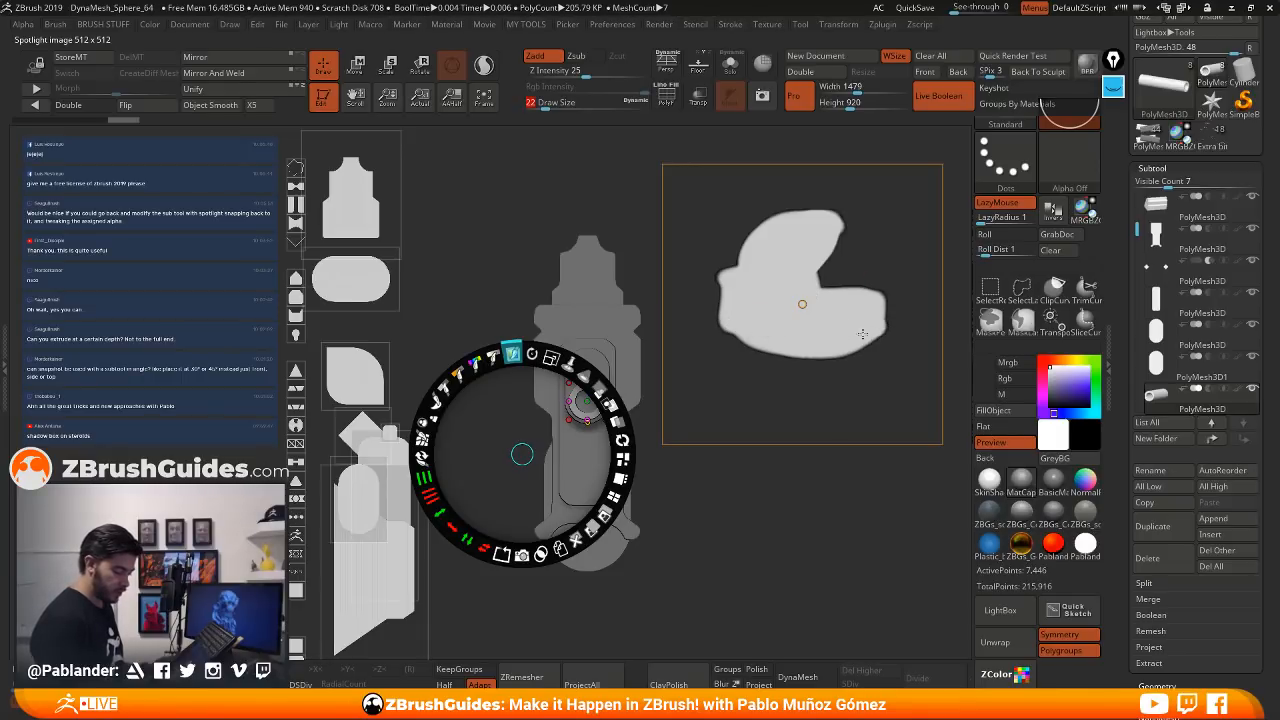
mouse_move(738, 327)
left_mouse_down()
mouse_move(805, 362)
mouse_move(885, 330)
left_mouse_up()
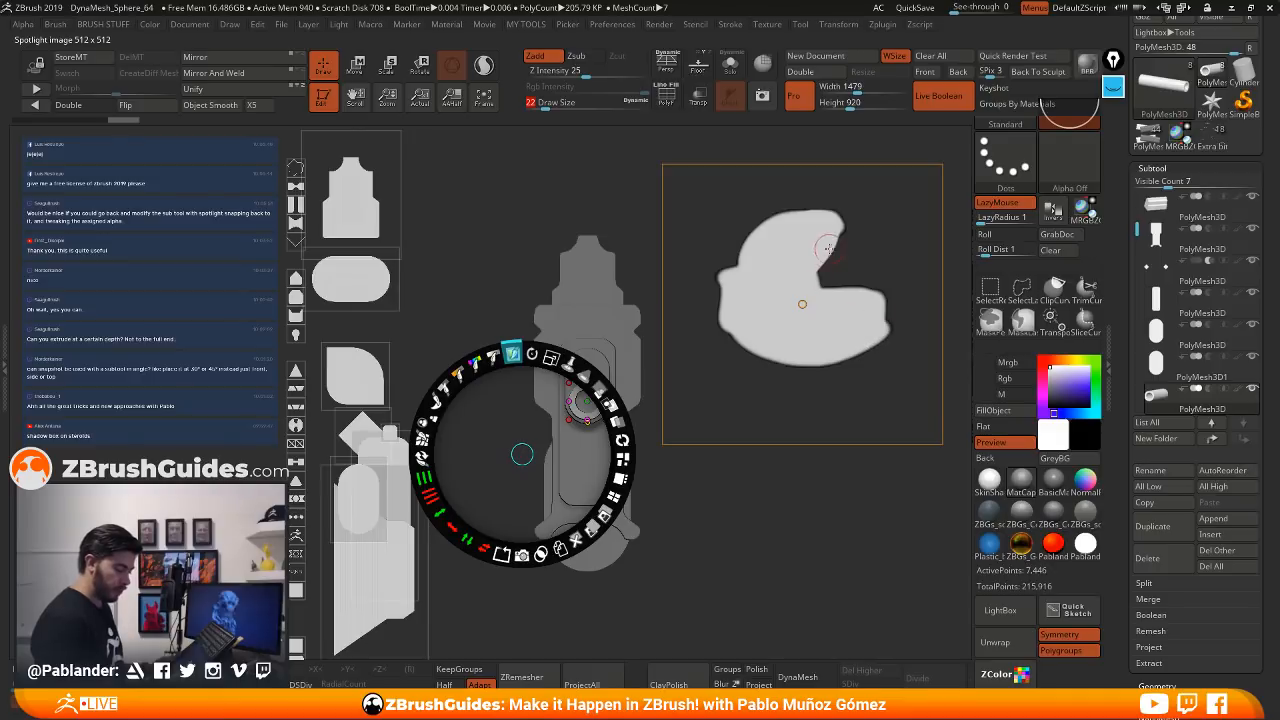
- Extend the painted shape's upper tip and lower lobe, and round out its uneven outer edge
mouse_move(847, 221)
left_mouse_down()
mouse_move(778, 222)
mouse_move(748, 264)
mouse_move(831, 214)
mouse_move(838, 237)
left_mouse_up()
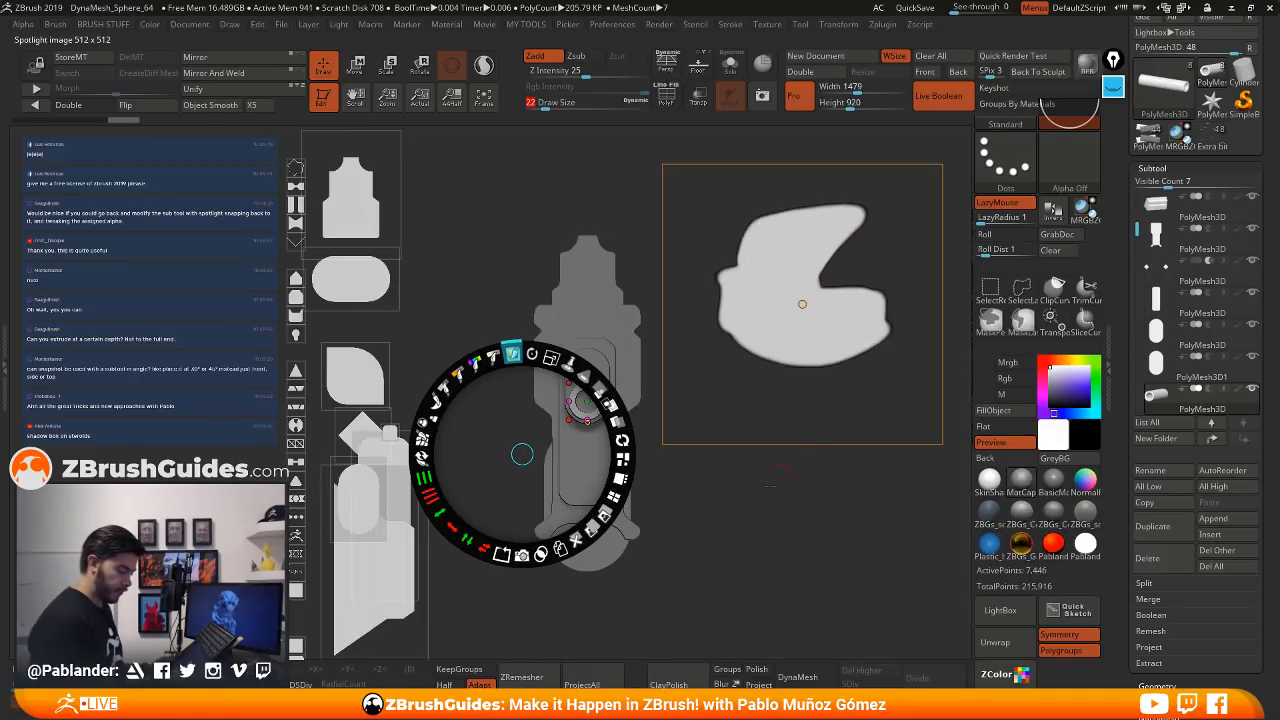
mouse_move(874, 303)
left_mouse_down()
mouse_move(881, 315)
mouse_move(883, 302)
left_mouse_up()
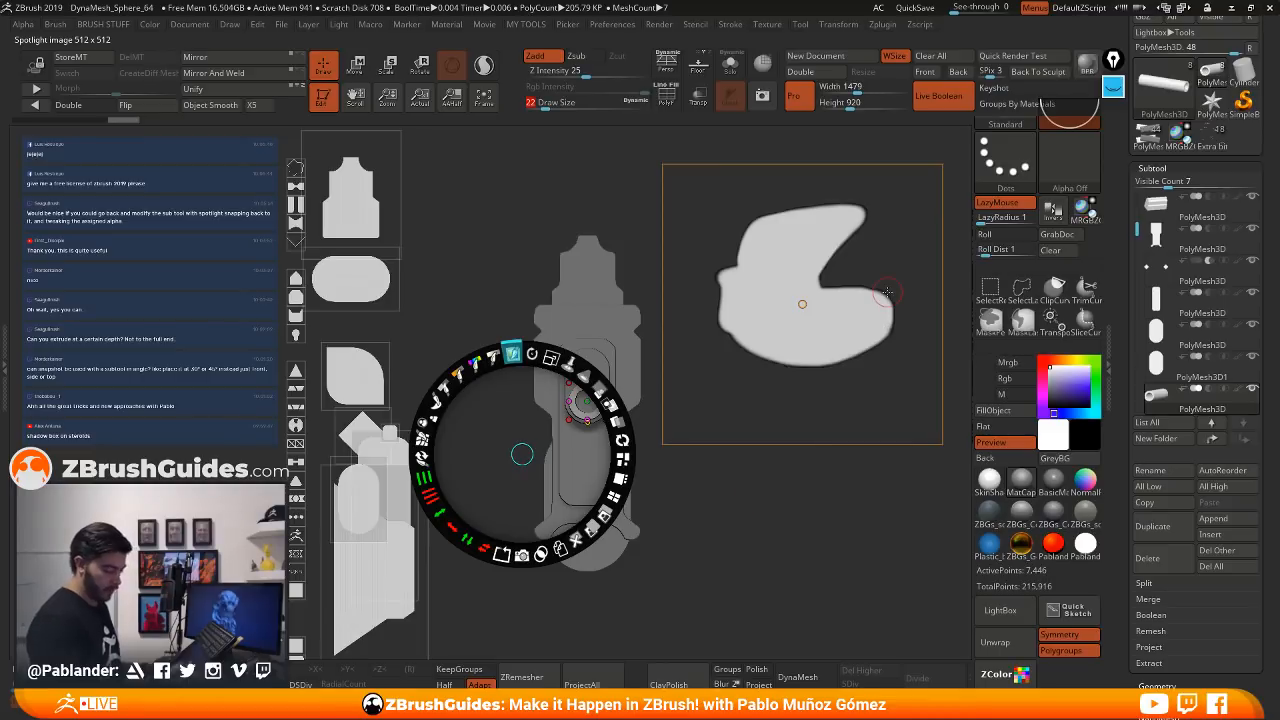
mouse_move(782, 296)
left_mouse_down()
mouse_move(752, 232)
mouse_move(738, 330)
mouse_move(815, 363)
left_mouse_up()
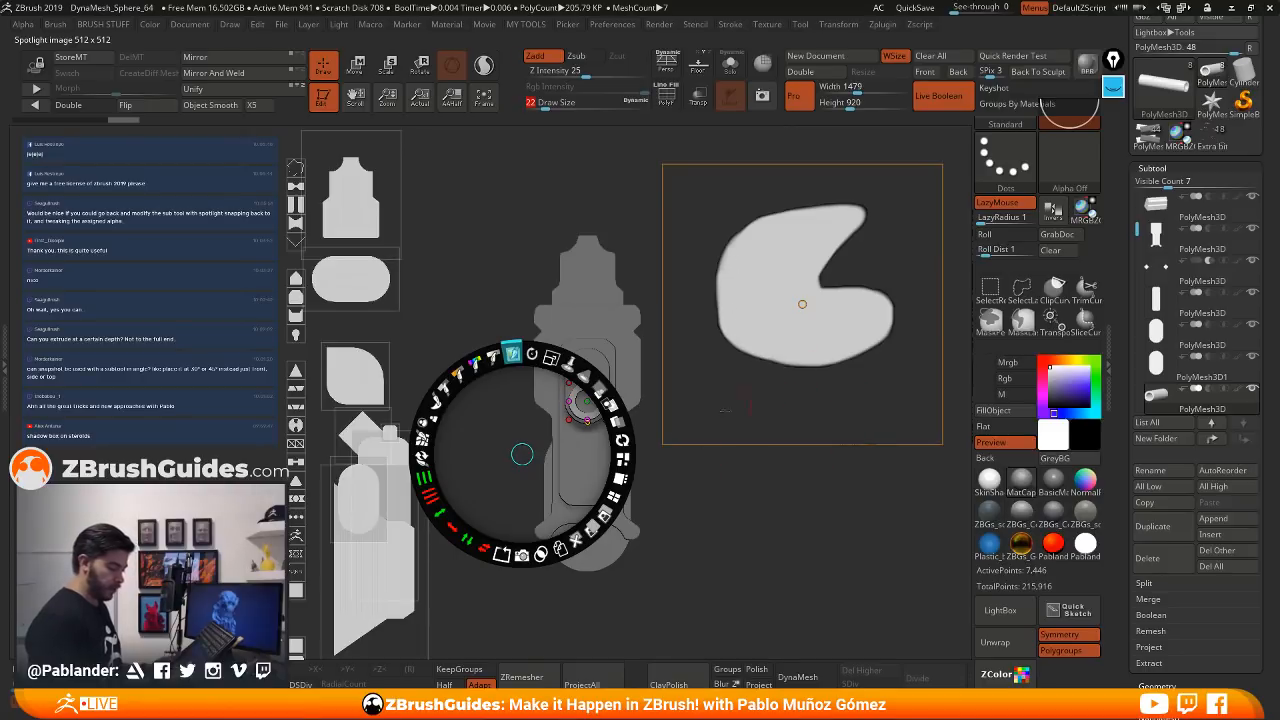
- Turn the solid painted shape into a hollow outline with Spotlight Frame, scale the image down beside the model, and hide Spotlight
left_click_drag(522, 455, 536, 443)
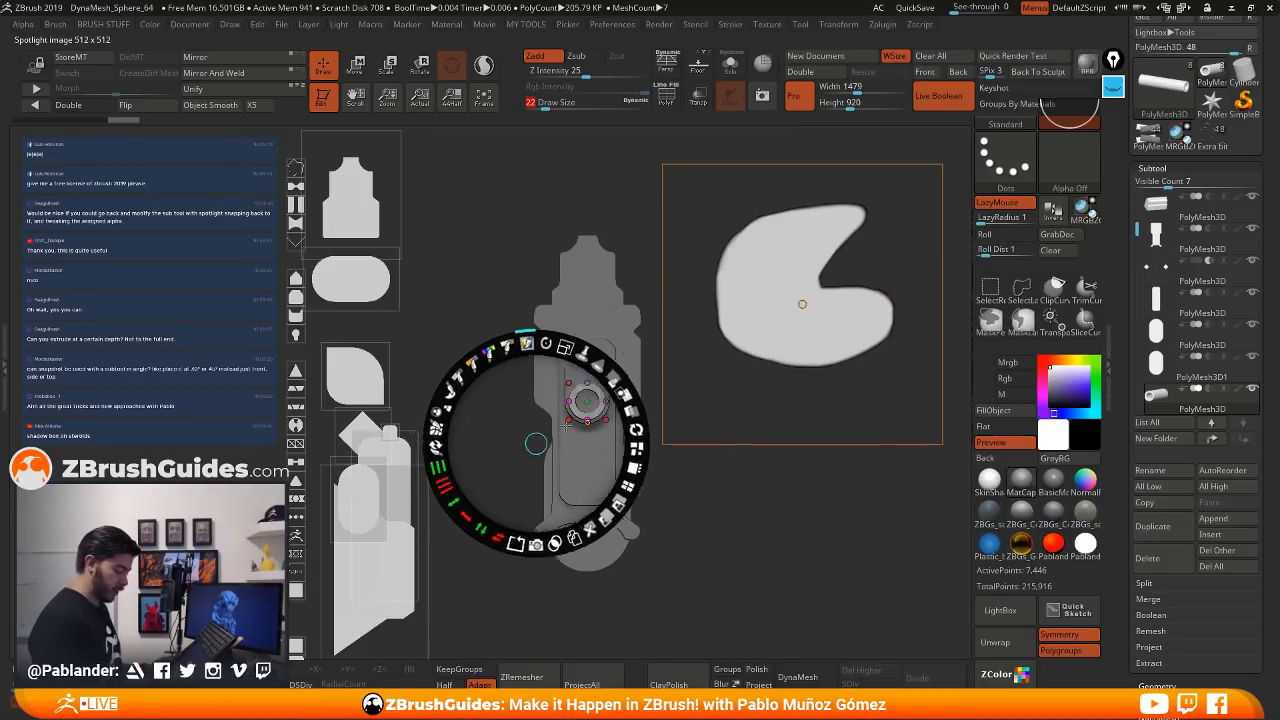
left_click_drag(802, 304, 771, 356)
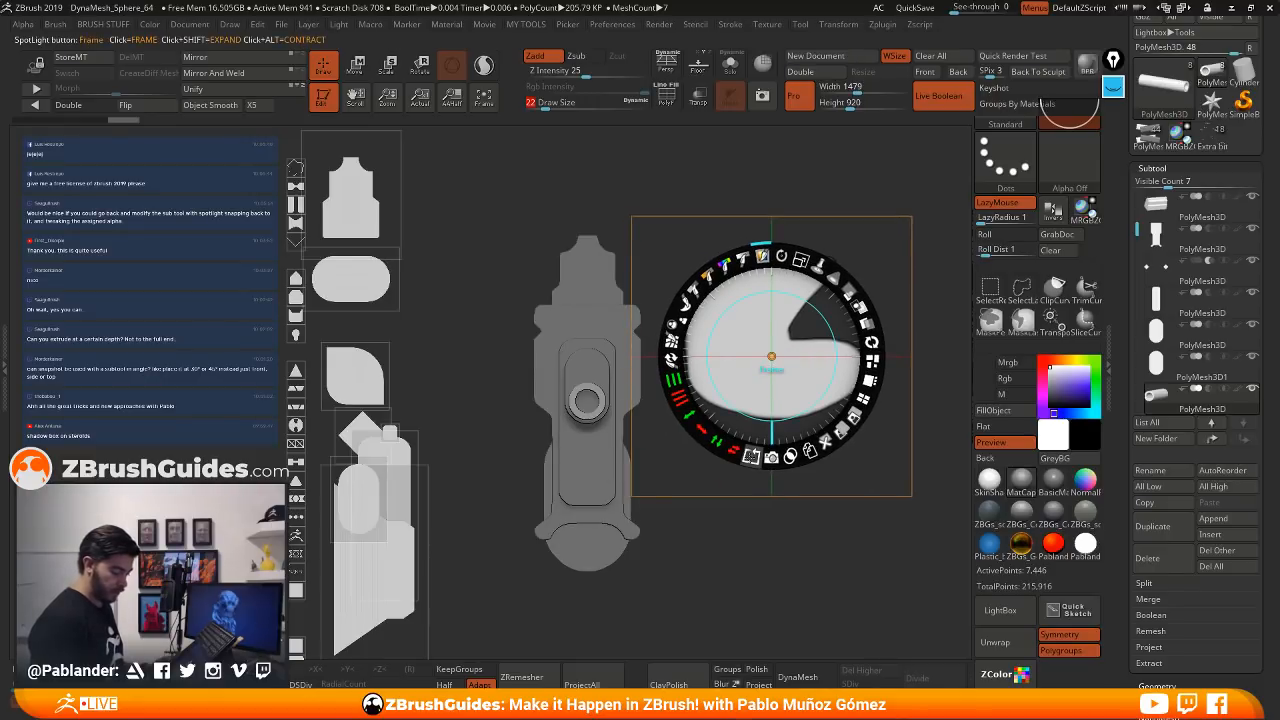
left_click_drag(751, 456, 724, 448)
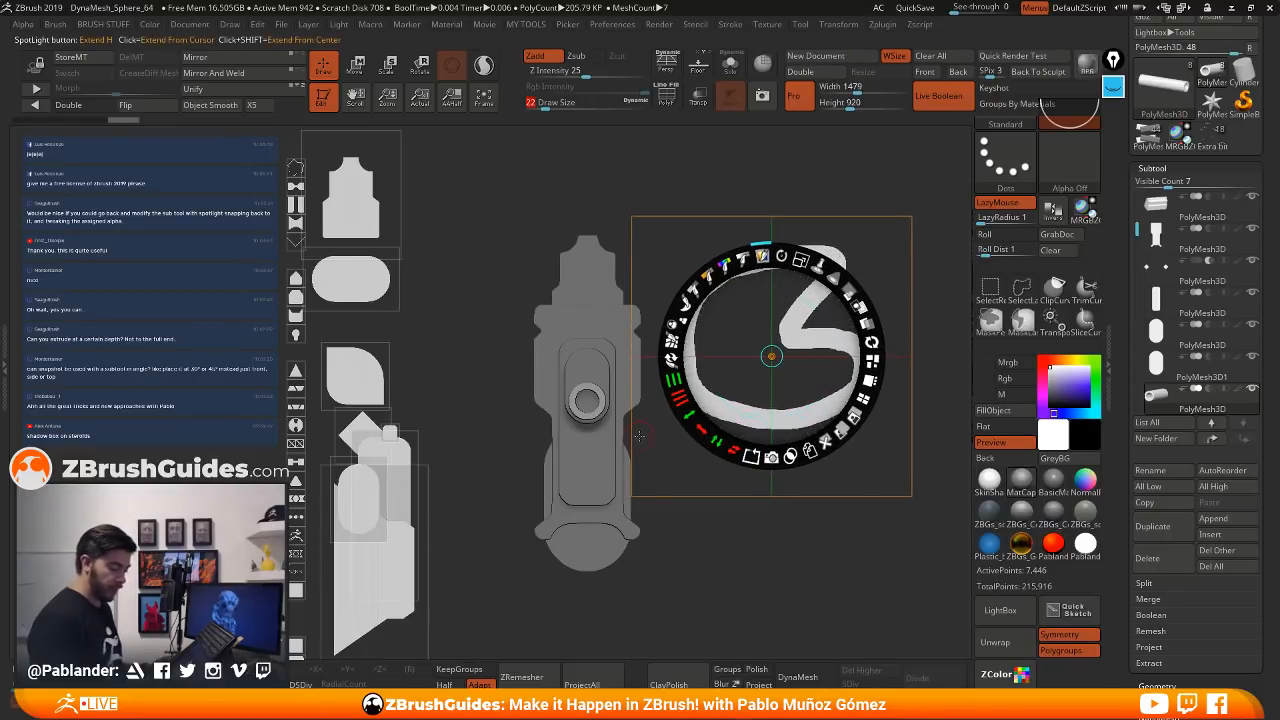
left_click_drag(800, 260, 743, 261)
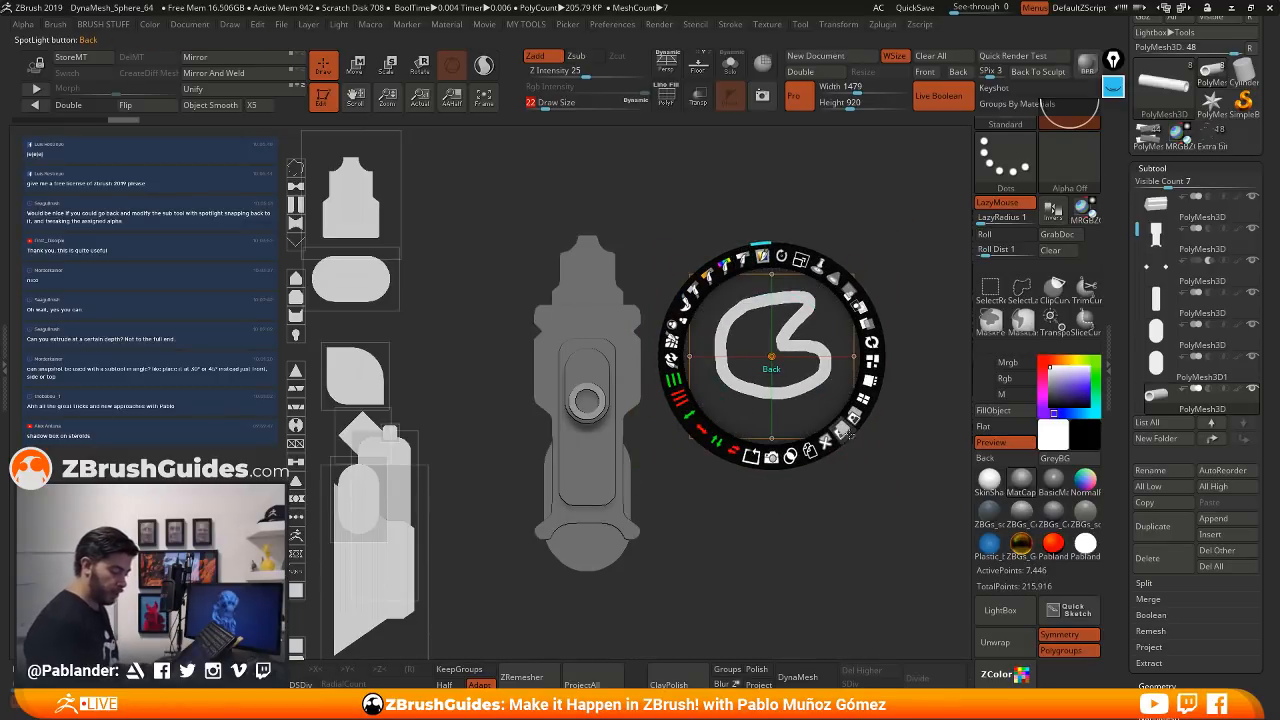
left_click(842, 430)
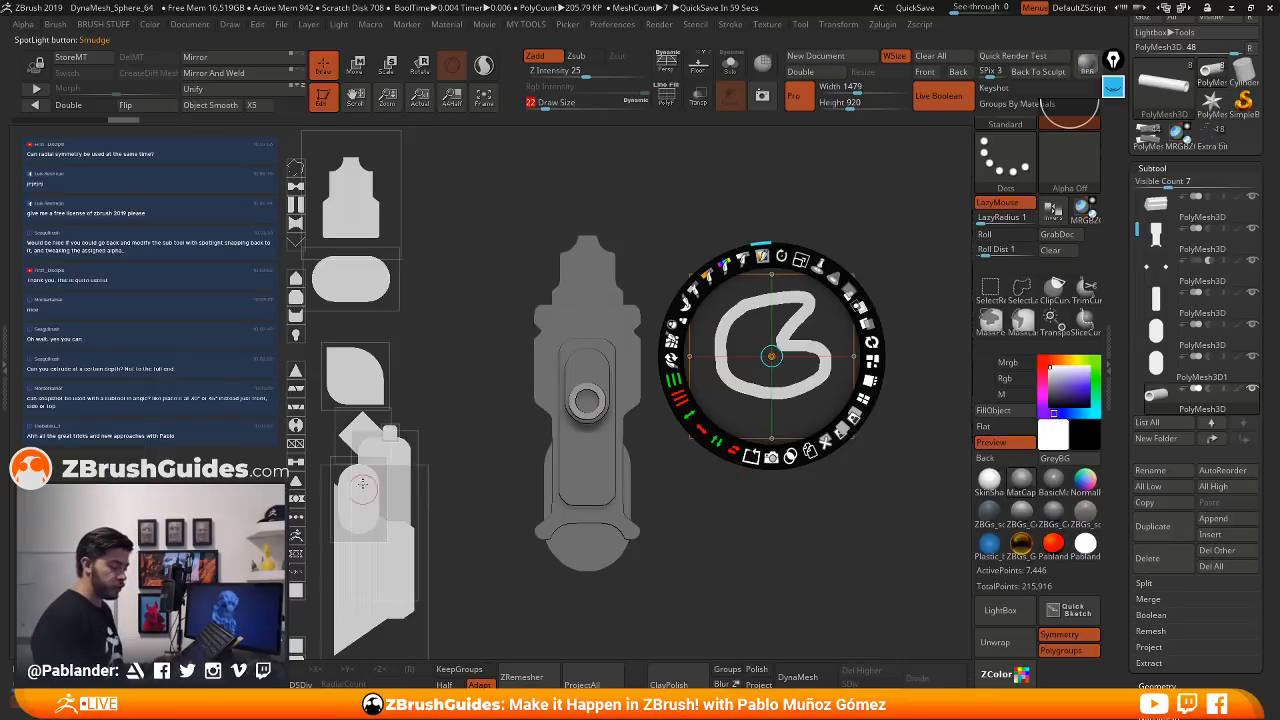
key("shift+z")
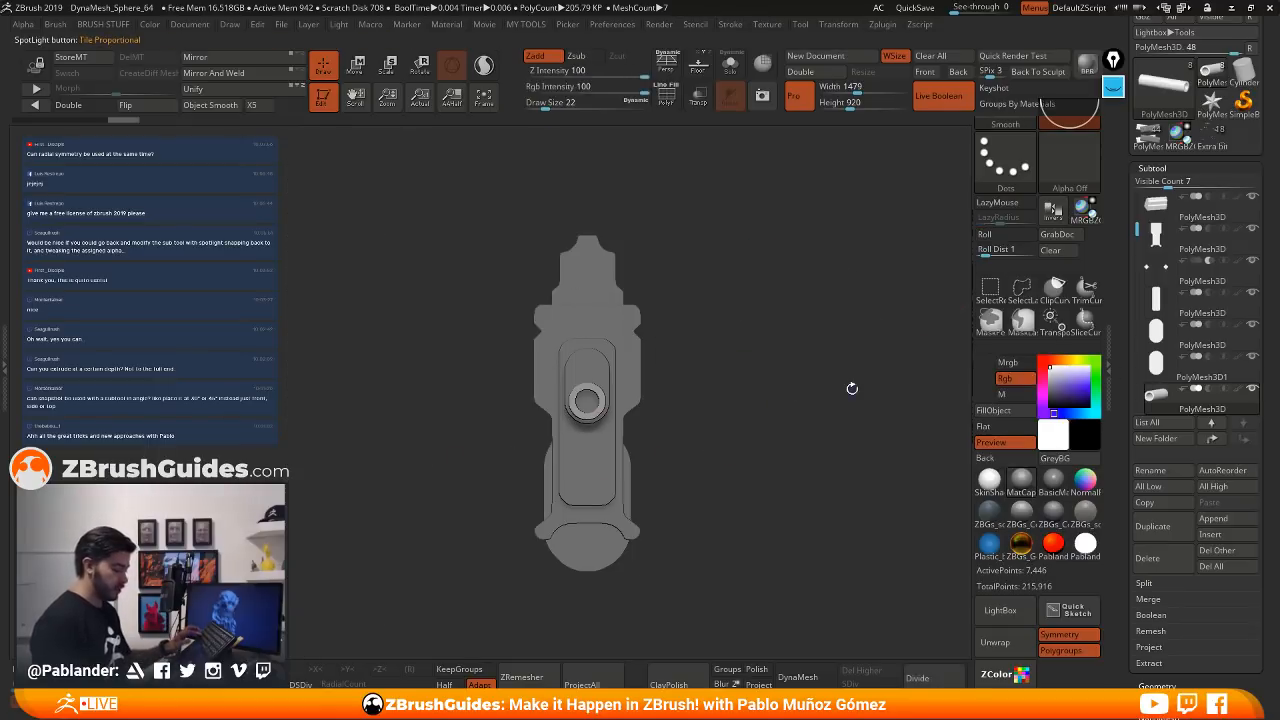
- Delete the two-piece subtractive subtool directly below the stepped main body
mouse_move(663, 409)
left_mouse_down()
mouse_move(746, 396)
mouse_move(783, 418)
left_mouse_up()
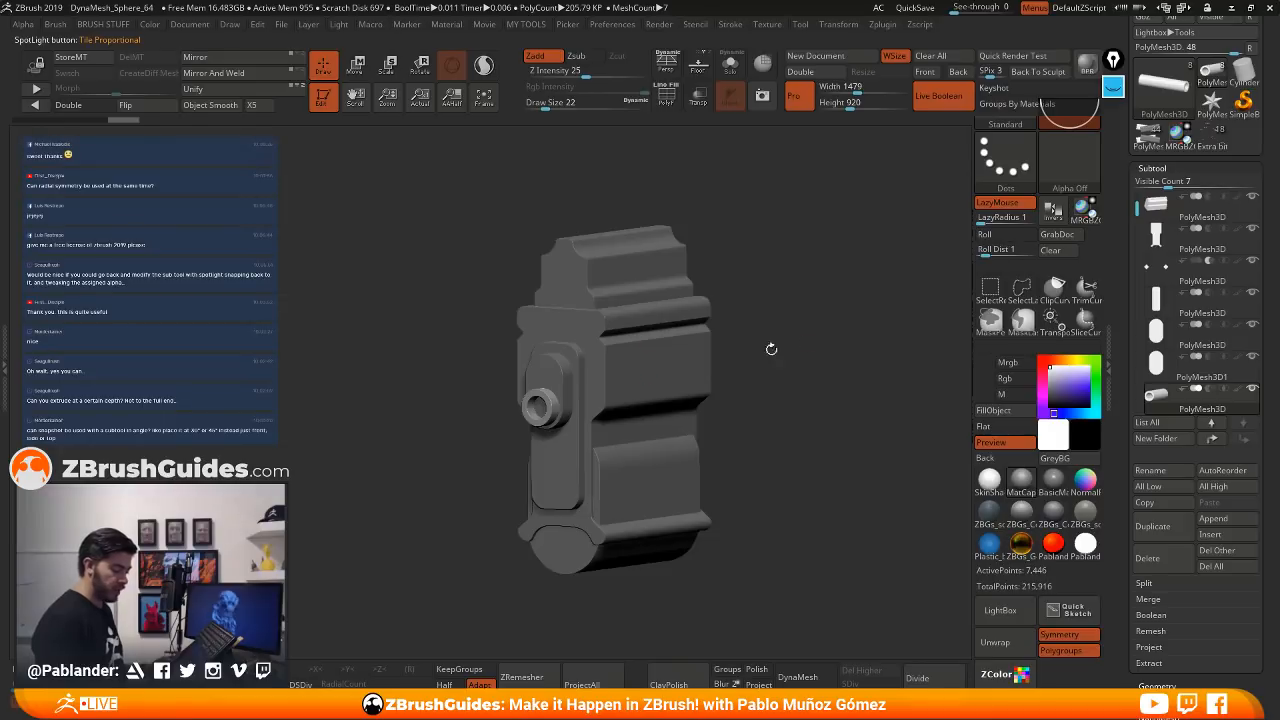
left_click_drag(771, 349, 790, 380)
left_click(1164, 272)
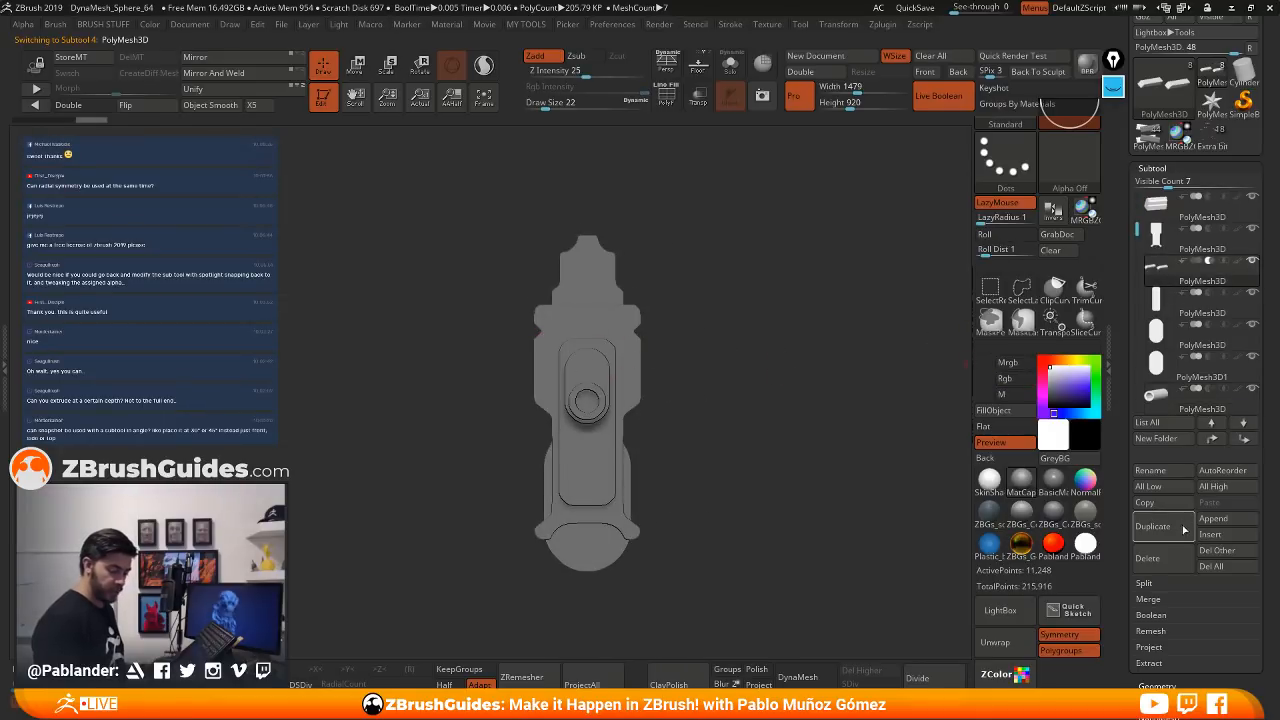
left_click(1150, 558)
left_click(1041, 590)
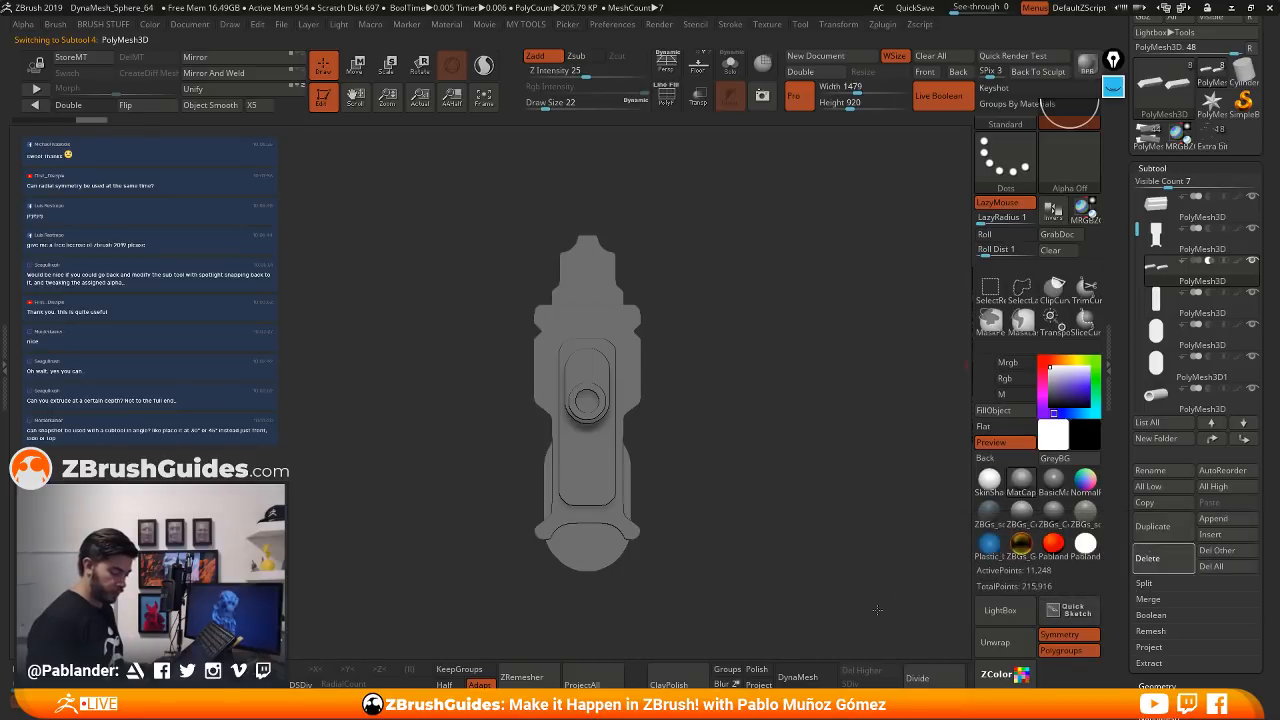
- Select the stepped main body subtool and isolate it with Solo
left_click_drag(748, 293, 725, 310)
left_click_drag(641, 362, 778, 384)
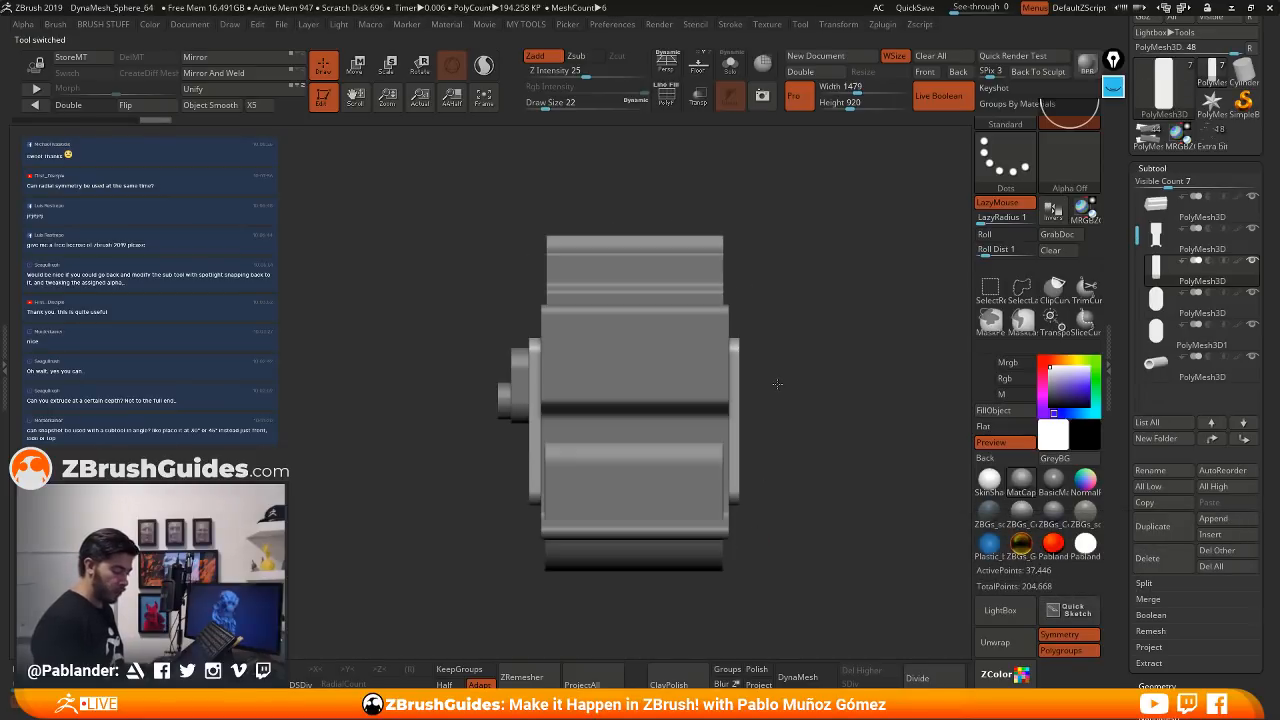
left_click_drag(820, 423, 675, 363)
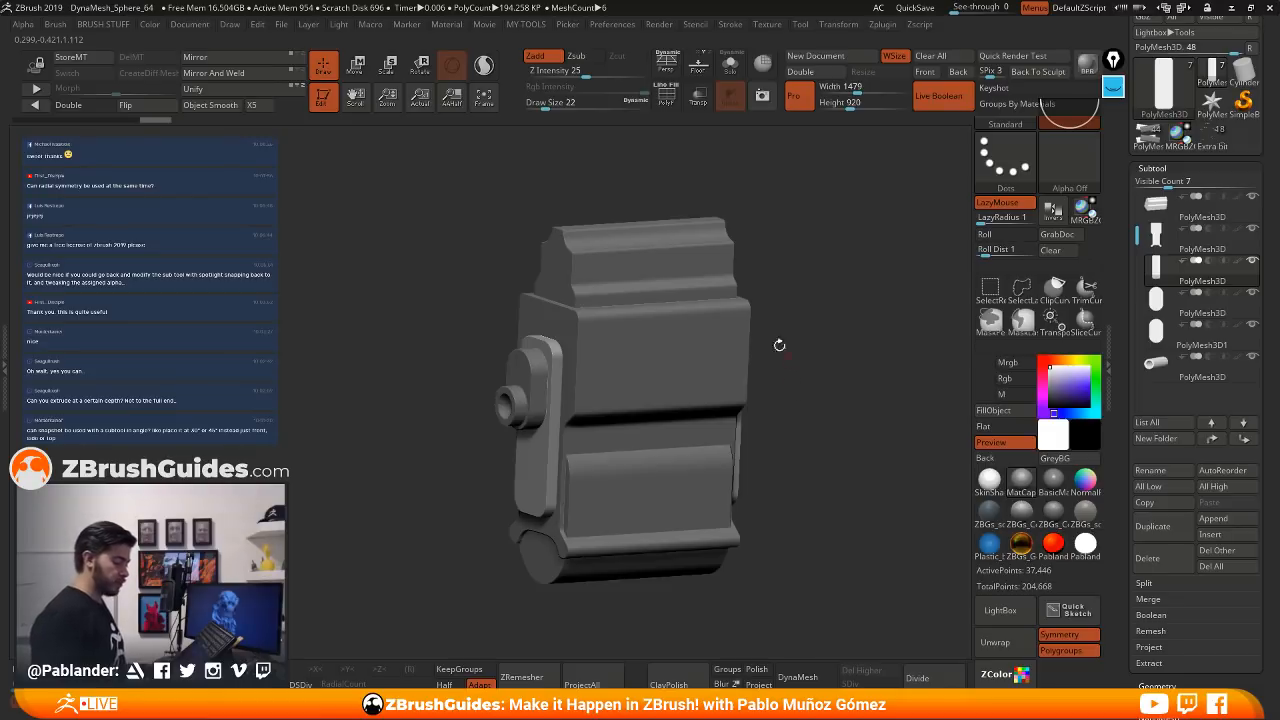
left_click_drag(813, 369, 885, 371, "shift")
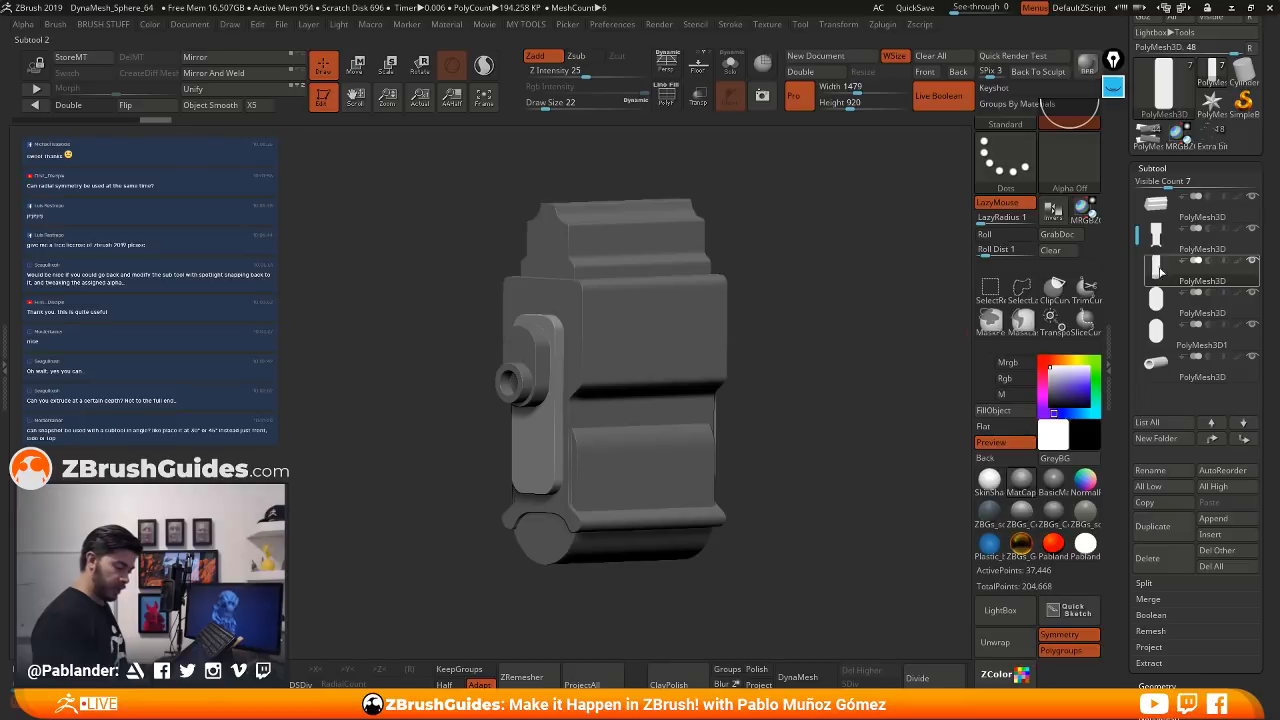
left_click(1160, 270)
left_click_drag(820, 429, 792, 413)
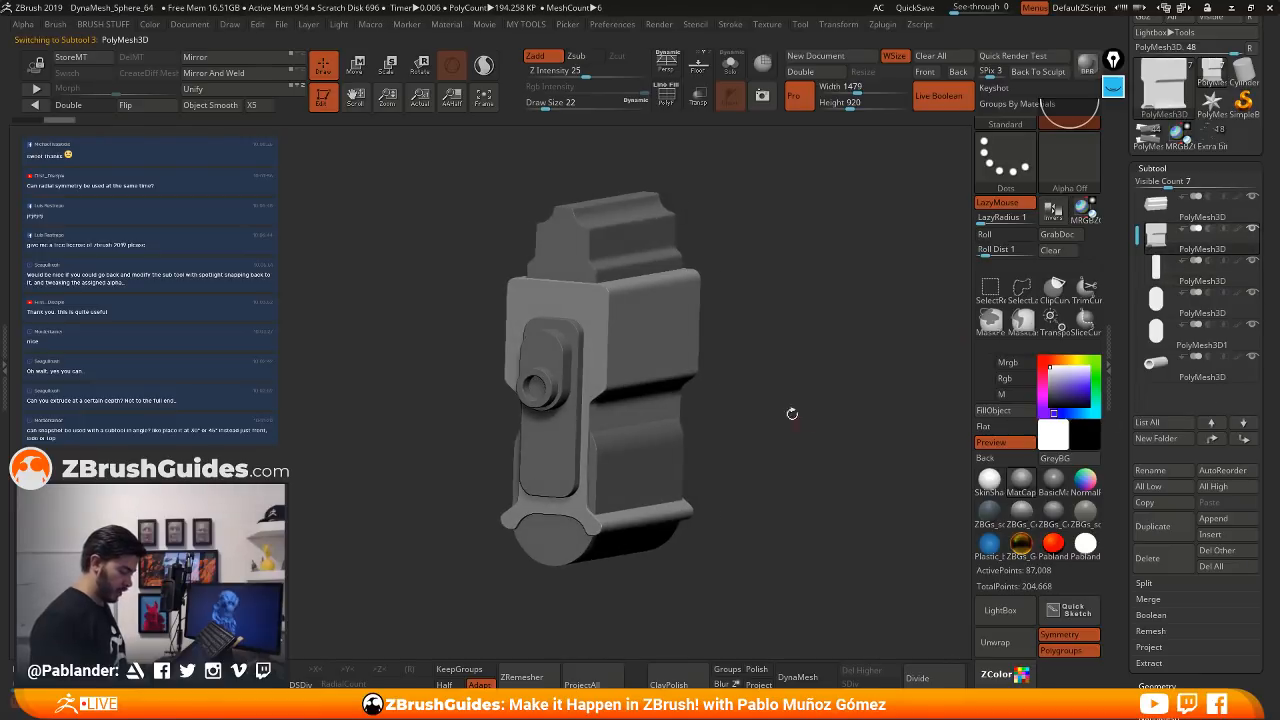
left_click_drag(674, 338, 763, 343)
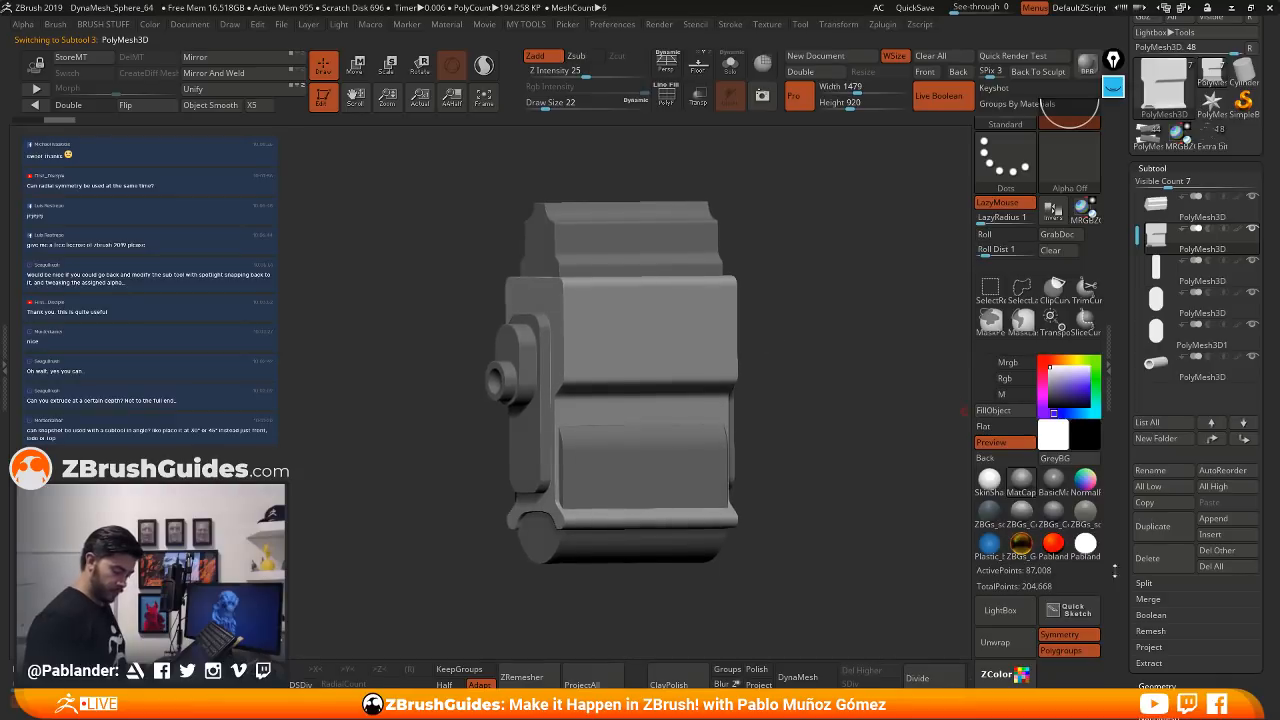
left_click(730, 62)
left_click_drag(797, 280, 802, 357)
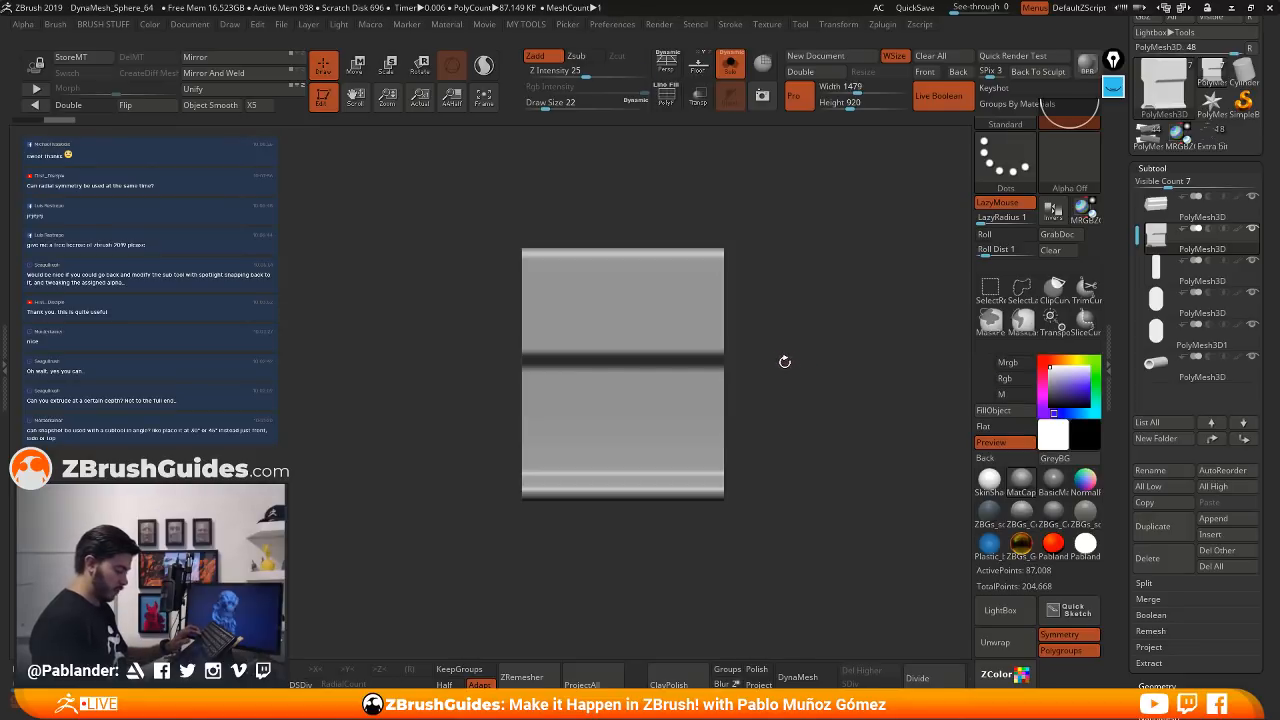
key("shift")
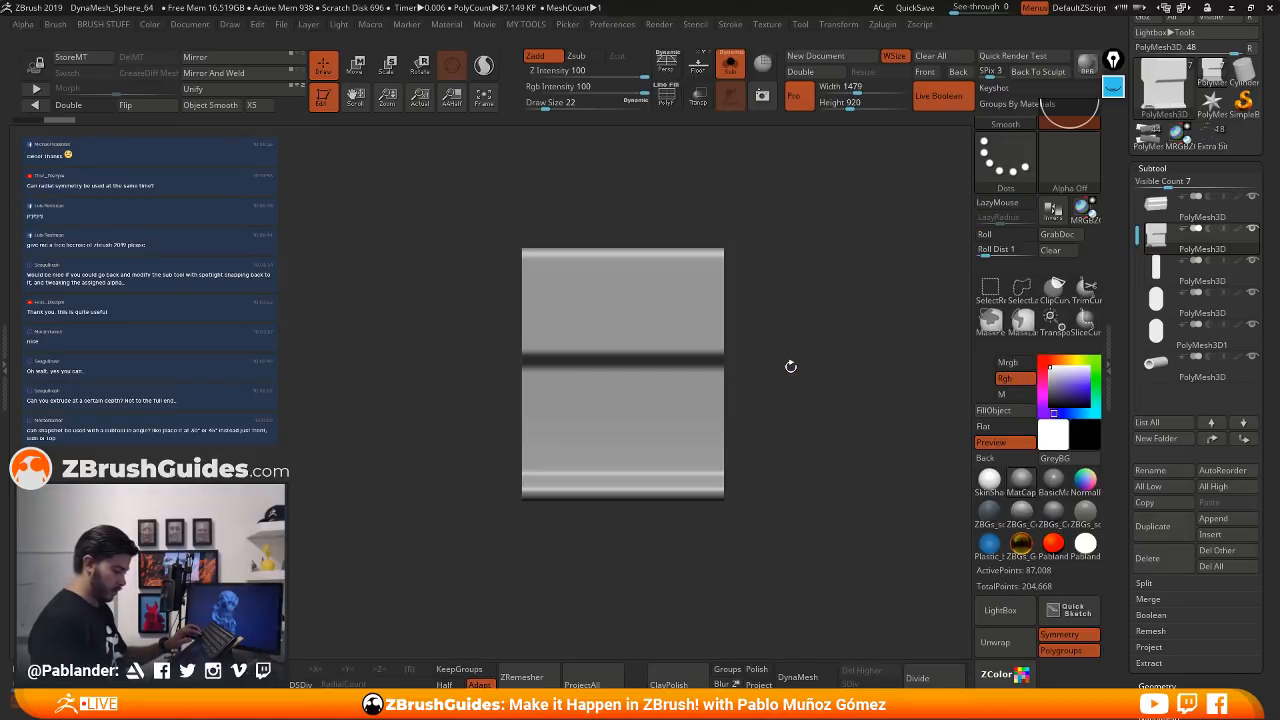
key("shift")
left_click_drag(793, 363, 768, 348, "shift")
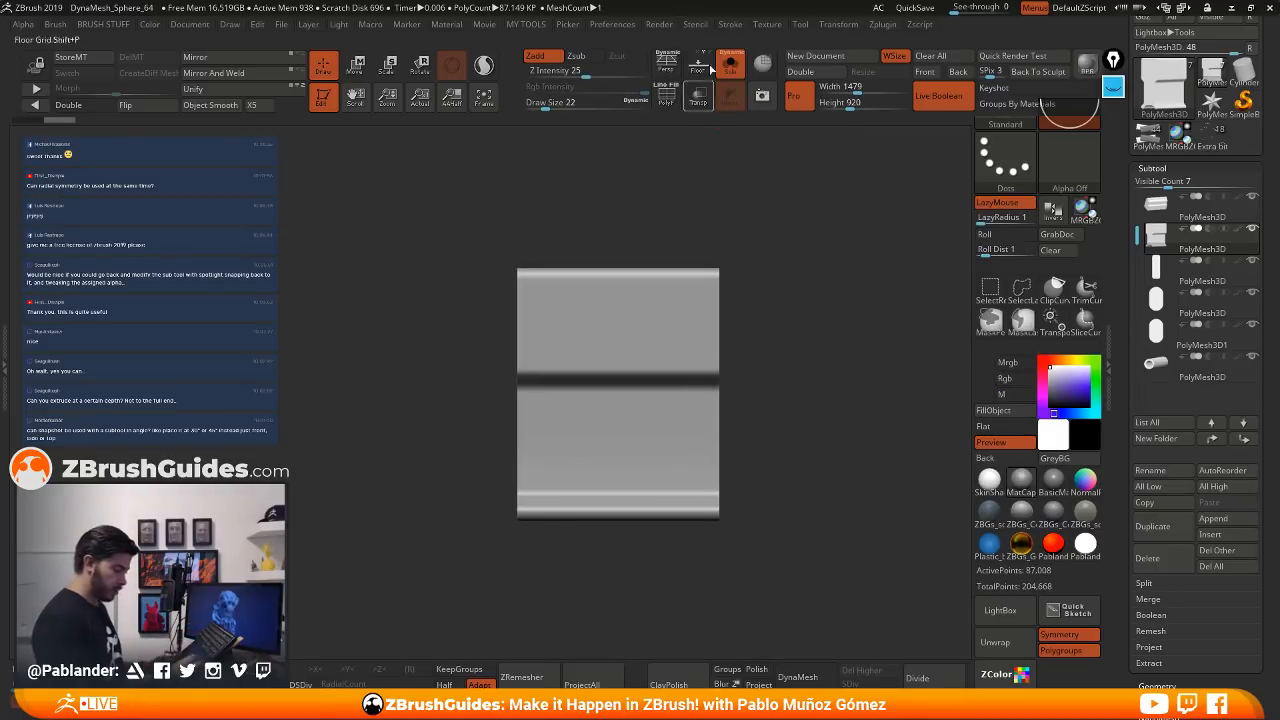
- Load the Spotlight file of preset alpha shapes from LightBox and display the shapes beside the isolated body
left_click(767, 24)
left_click(815, 82)
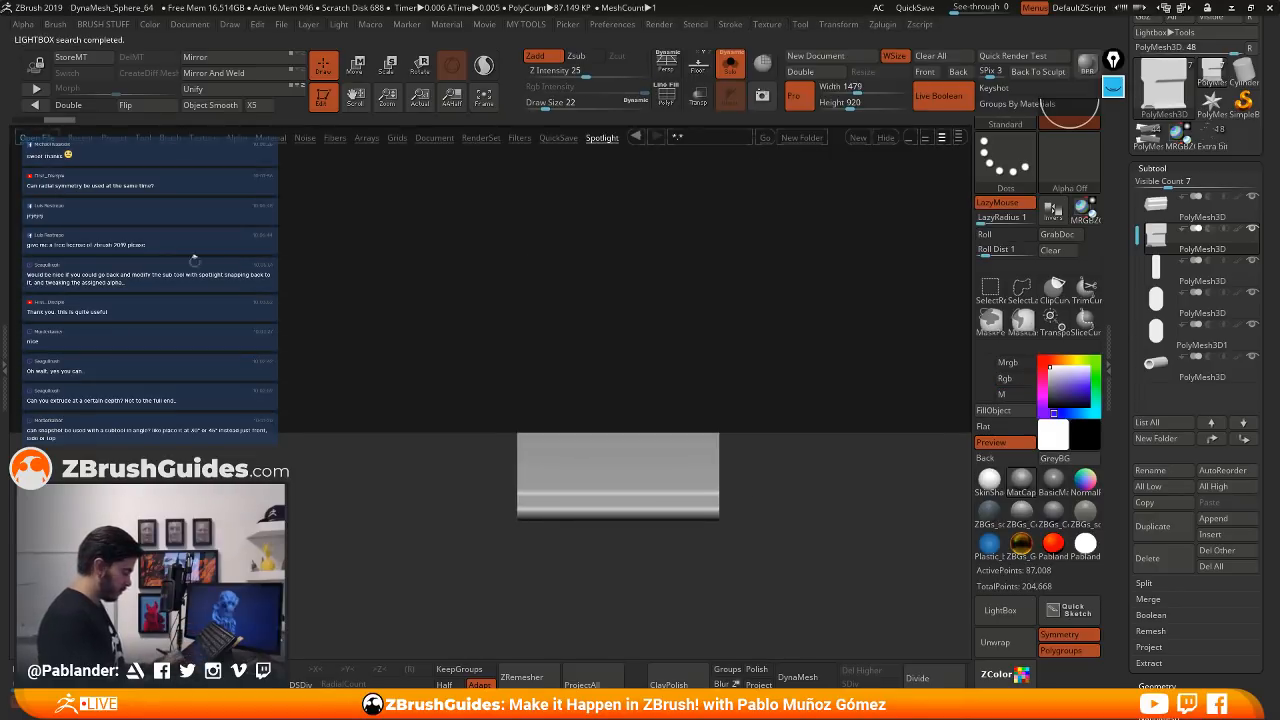
double_click(117, 257)
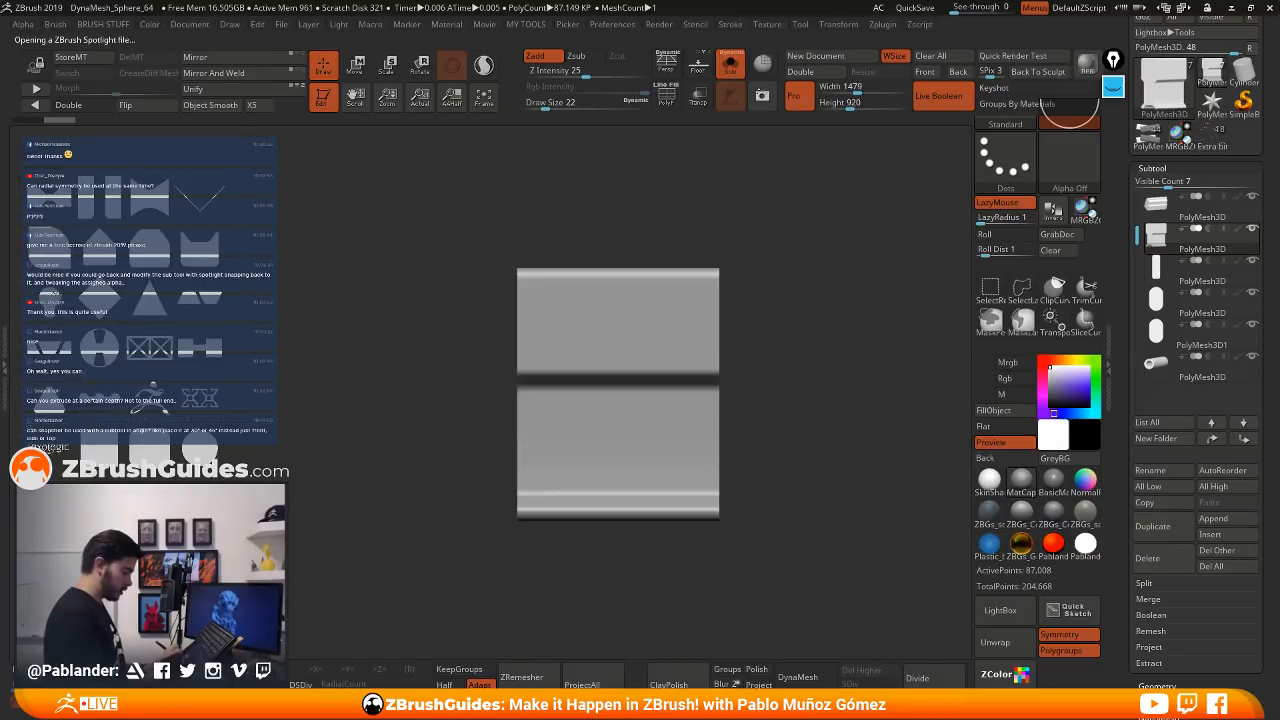
left_click_drag(491, 389, 611, 446)
key("shift+z")
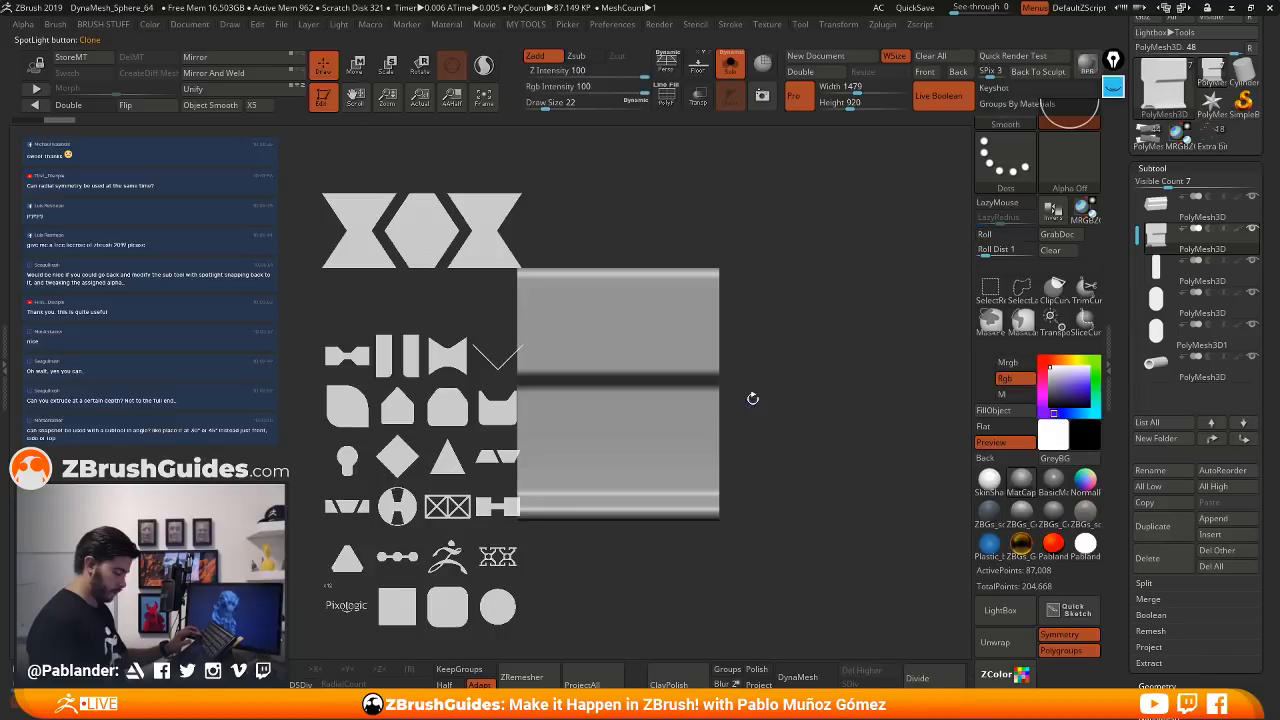
key("z")
key("z")
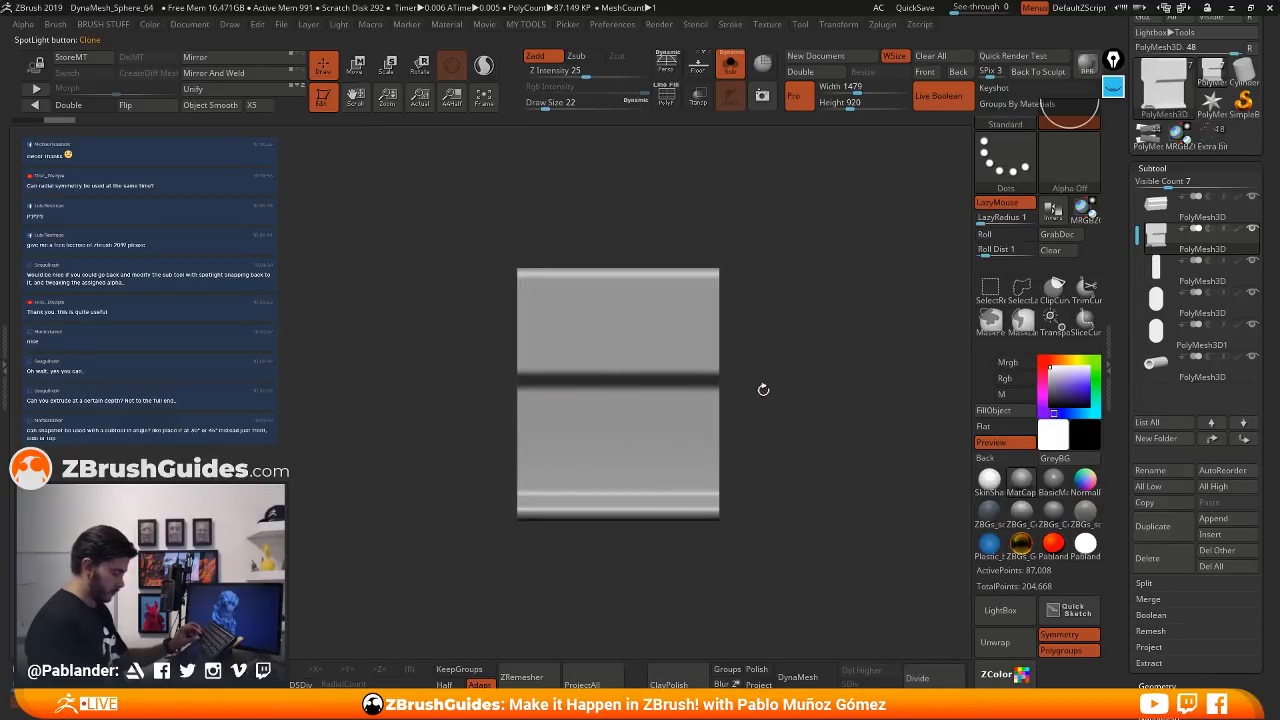
left_click_drag(762, 396, 822, 385)
key("shift+z")
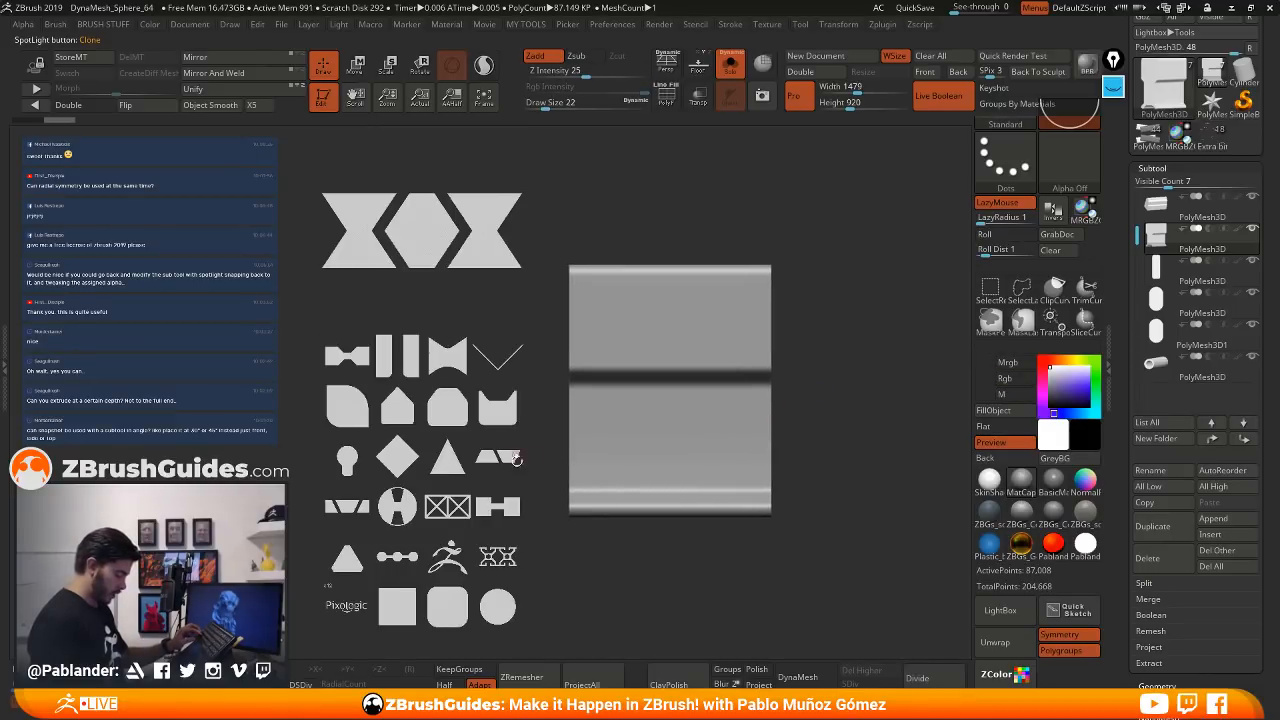
- Place the rounded shape with chamfered upper corners over the body's lower edge, enlarge it and stretch it vertically
left_click(447, 405)
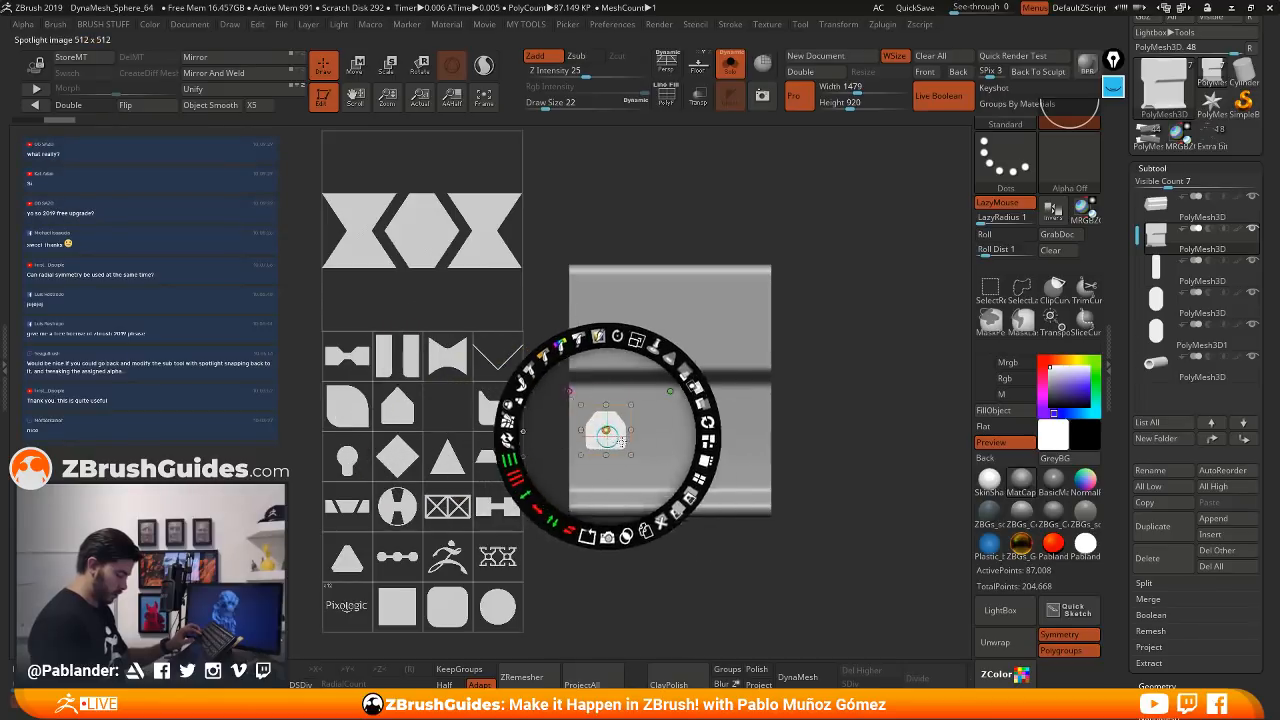
left_click_drag(608, 428, 670, 516)
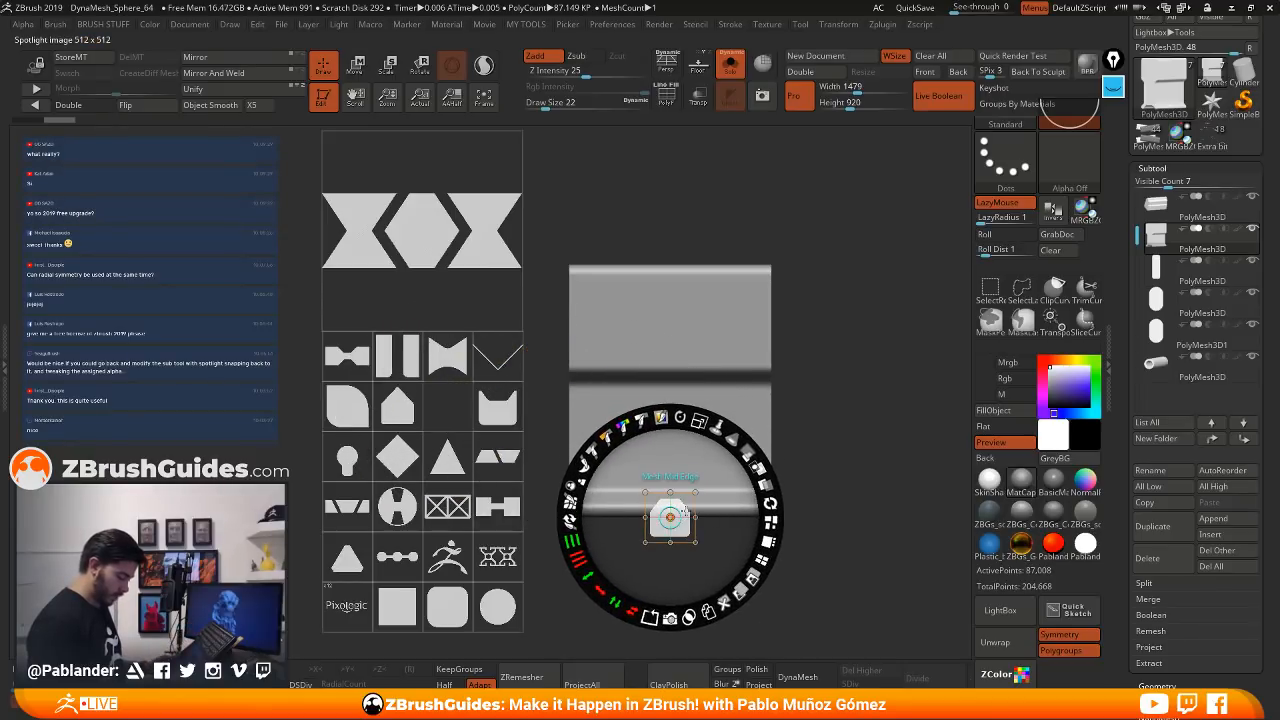
left_click_drag(698, 421, 770, 505)
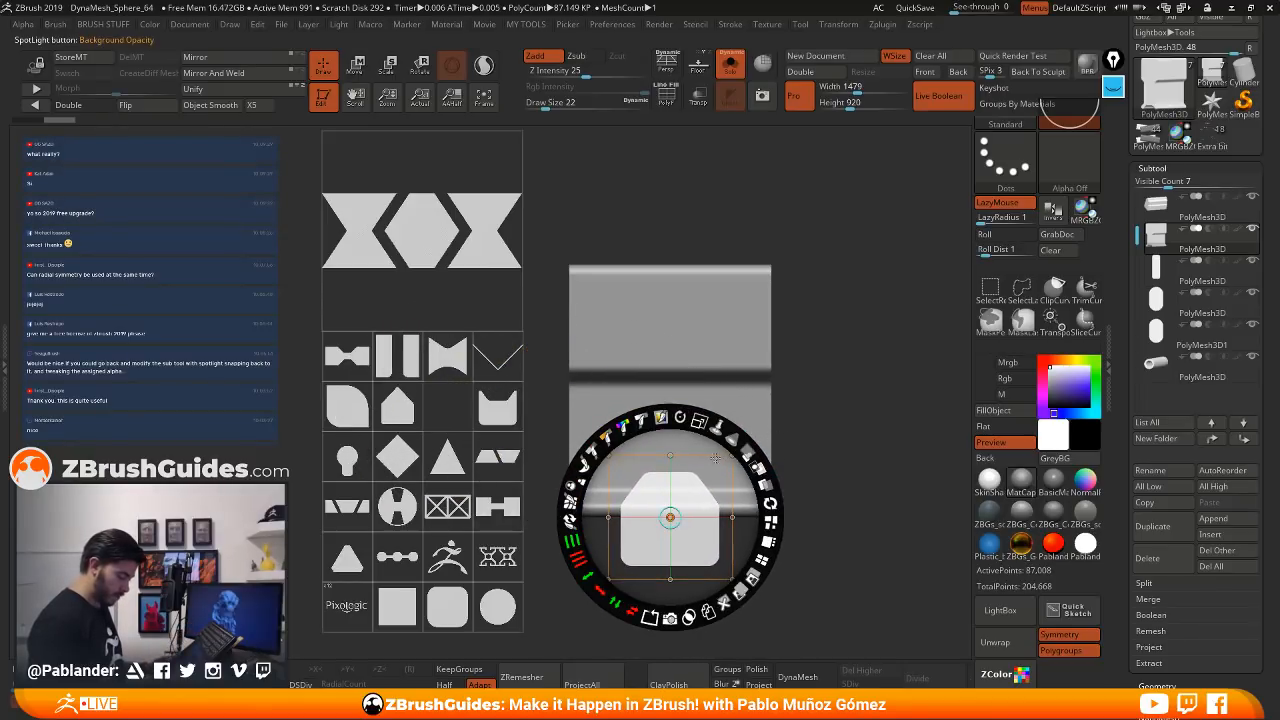
mouse_move(585, 577)
left_mouse_down()
mouse_move(576, 492)
mouse_move(590, 460)
mouse_move(643, 500)
mouse_move(704, 474)
left_mouse_up()
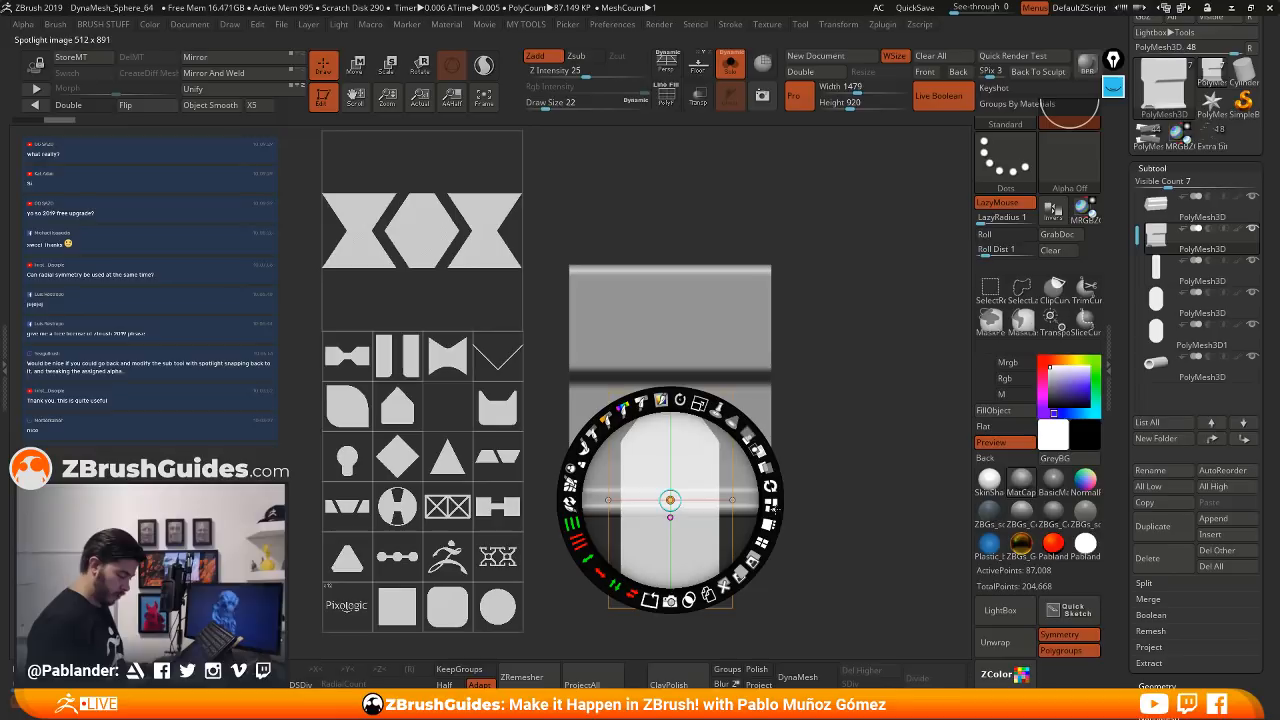
- Snapshot the stretched shape into a subtractive 3D subtool, hide Spotlight, and turn off Solo with Live Boolean active
left_click(670, 601, "alt")
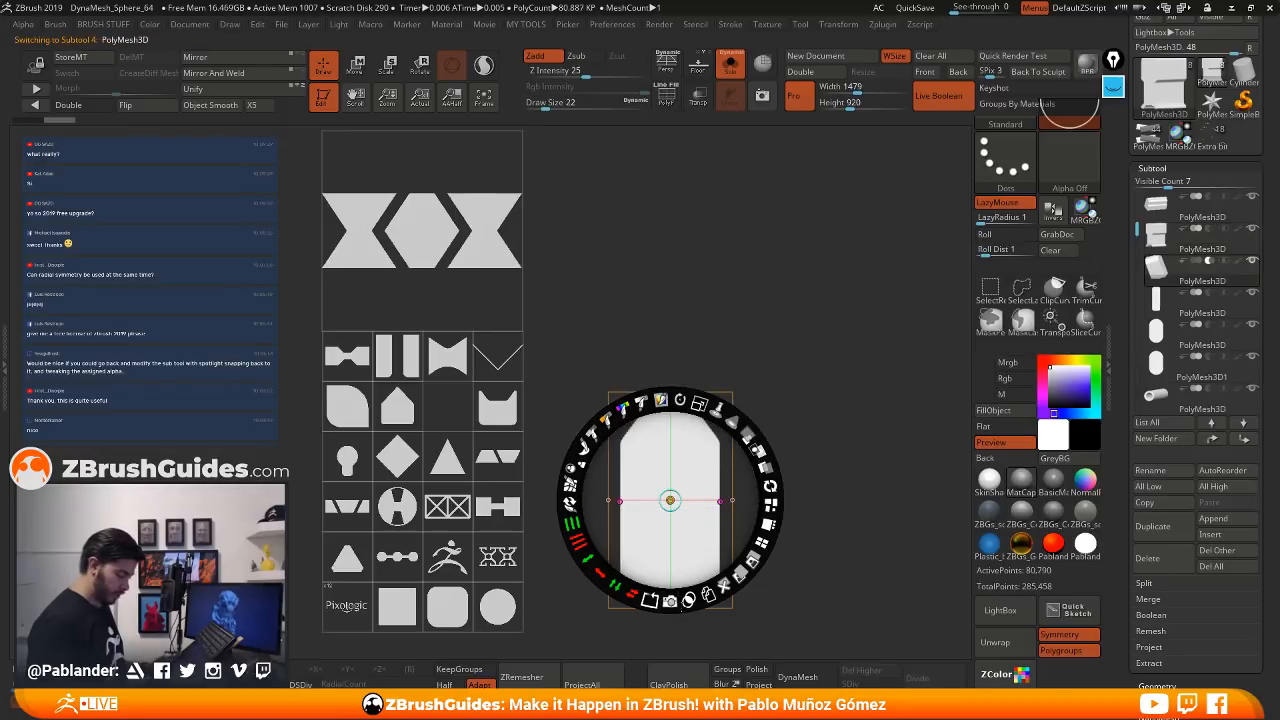
key("shift+z")
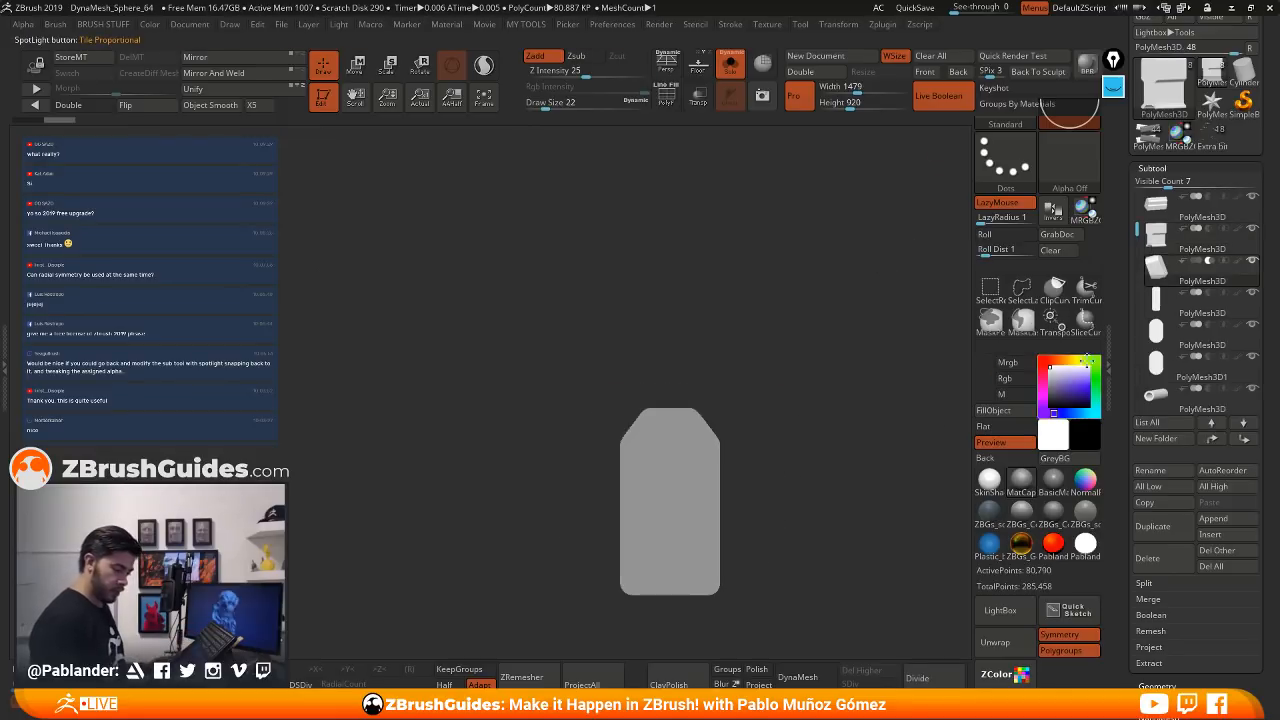
left_click(938, 95)
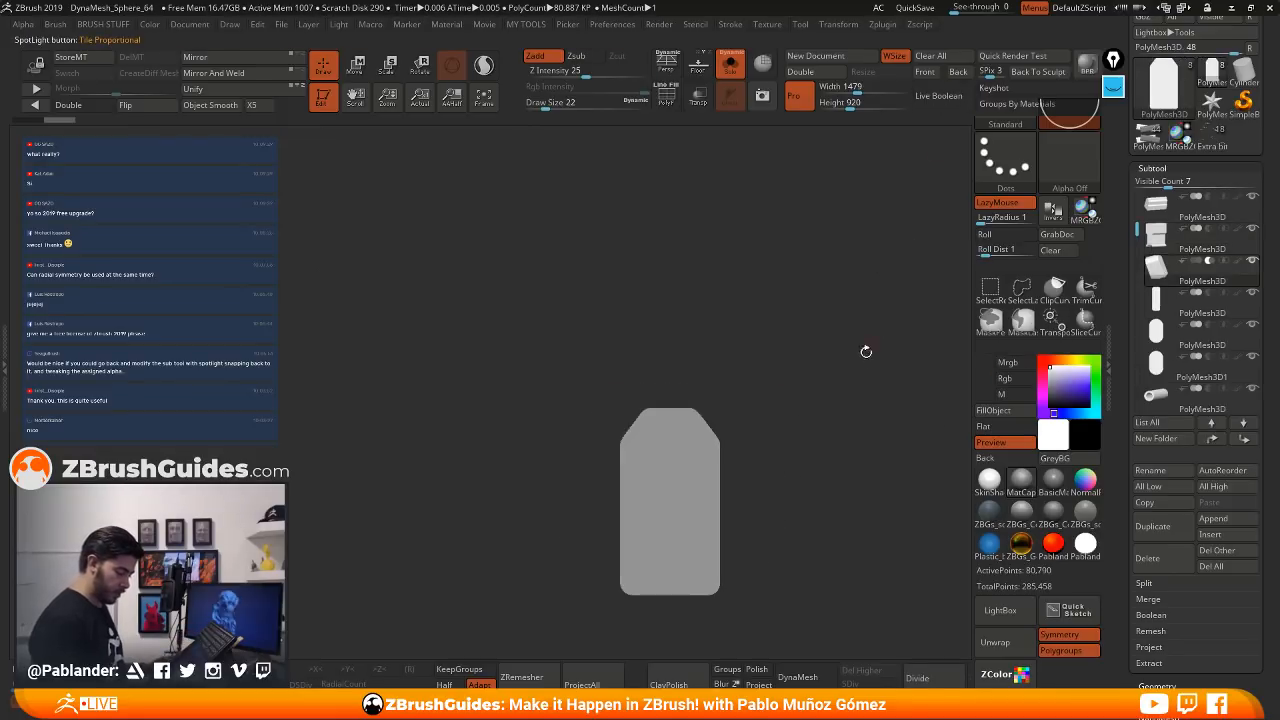
left_click(938, 96)
key("alt+s")
left_click_drag(829, 411, 840, 407)
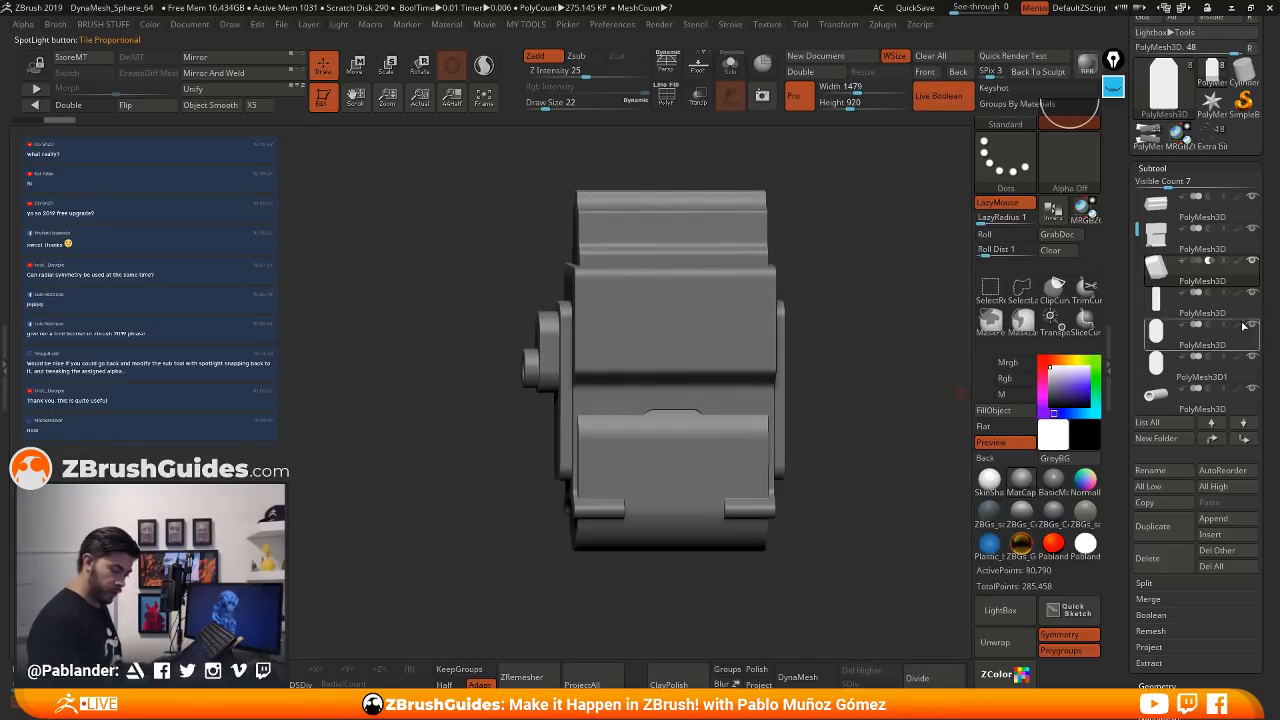
- Examine the cut in the assembled model, turn Solo back on, and view the main body and the cutter subtool in turn
left_click_drag(855, 349, 905, 342)
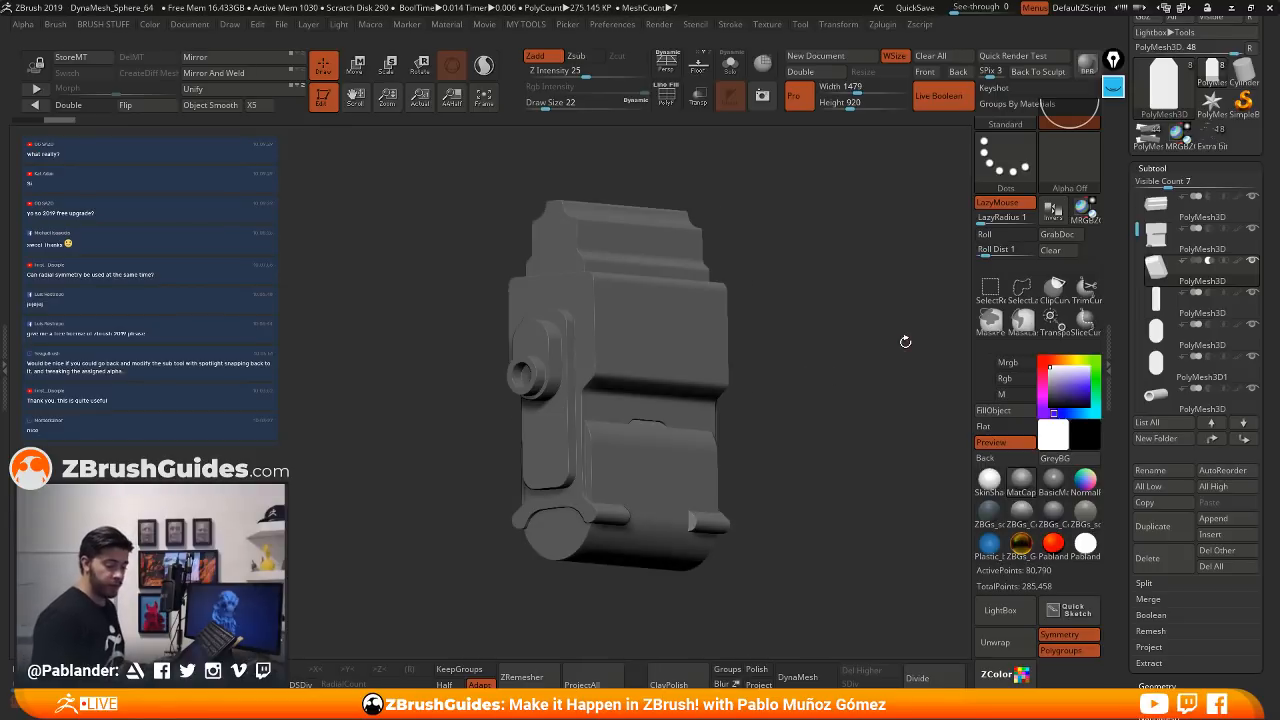
left_click_drag(815, 343, 820, 425)
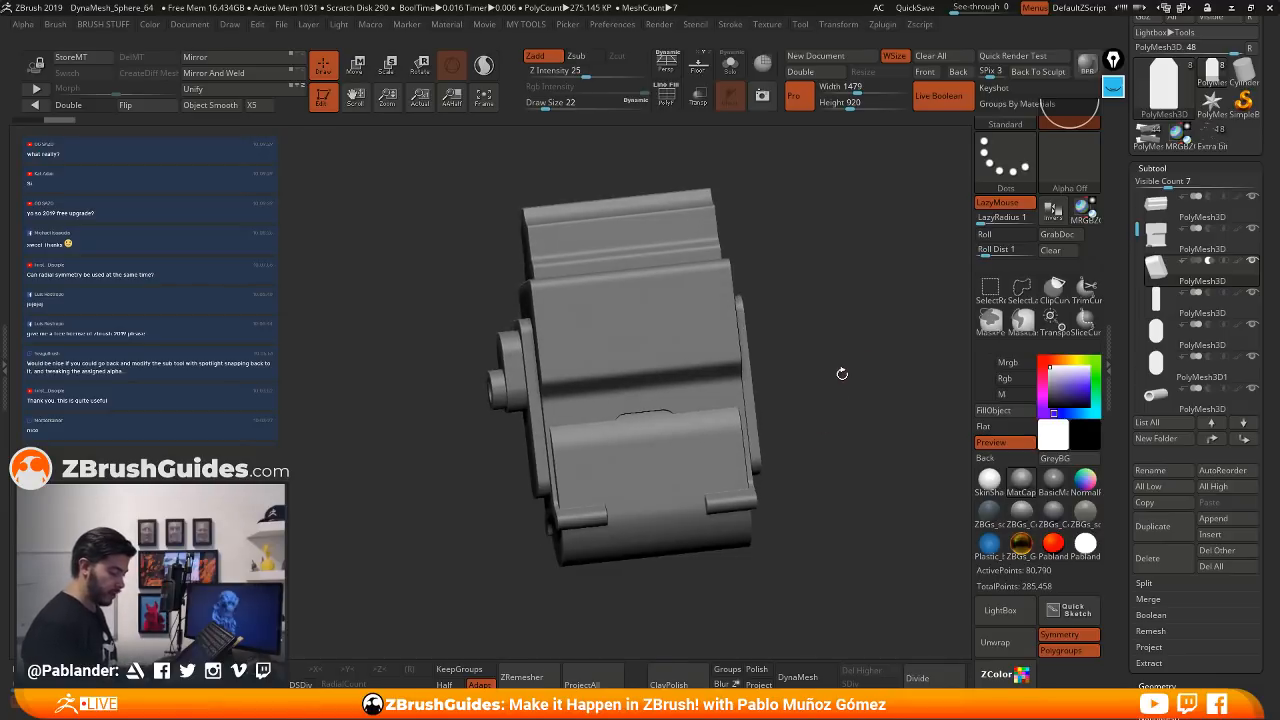
mouse_move(1198, 277)
left_click(1202, 253)
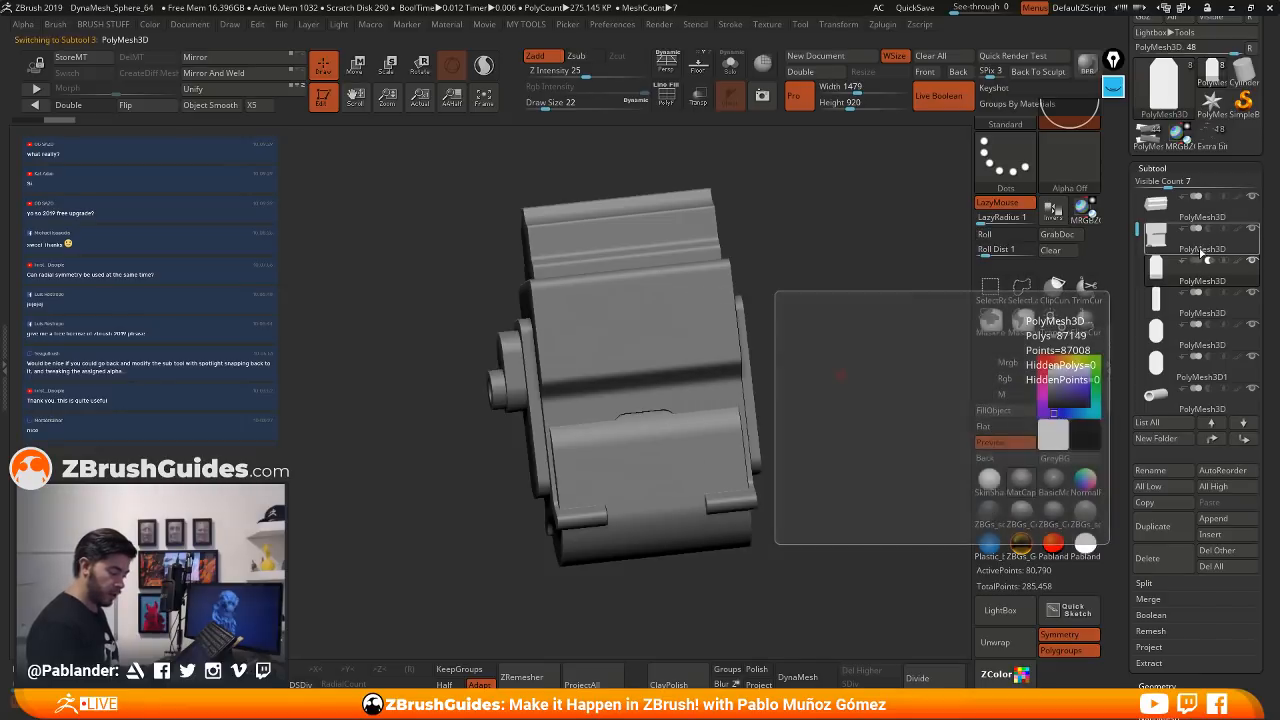
key("alt+s")
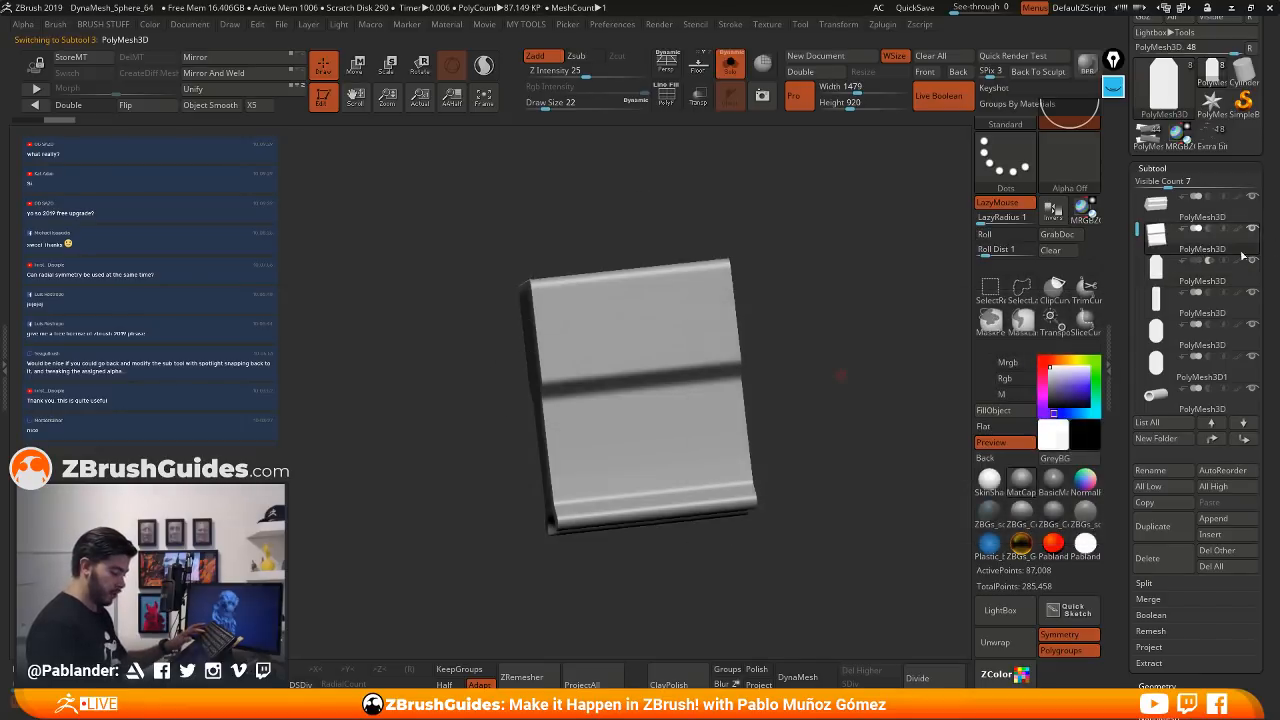
left_click_drag(862, 320, 879, 315)
left_click(1198, 279)
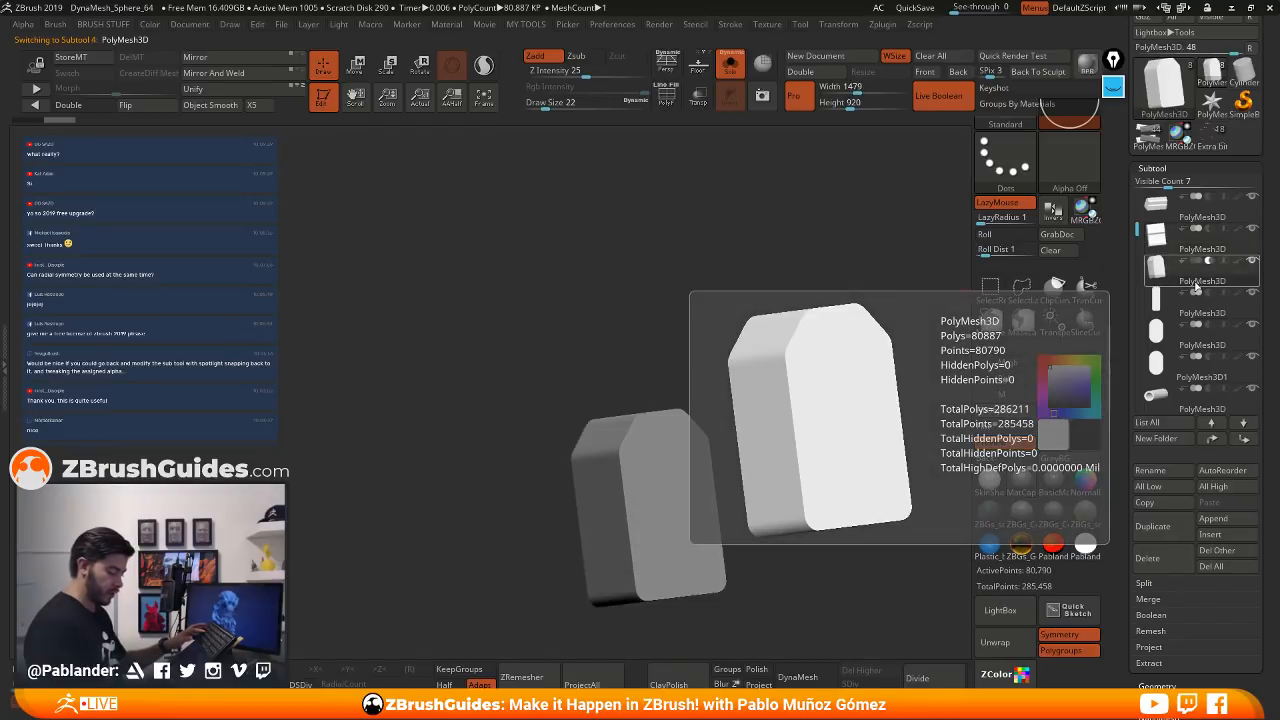
- Group the main body and the chamfered cutter into a new subtool folder named boolean and display only that folder's contents
key("alt+s")
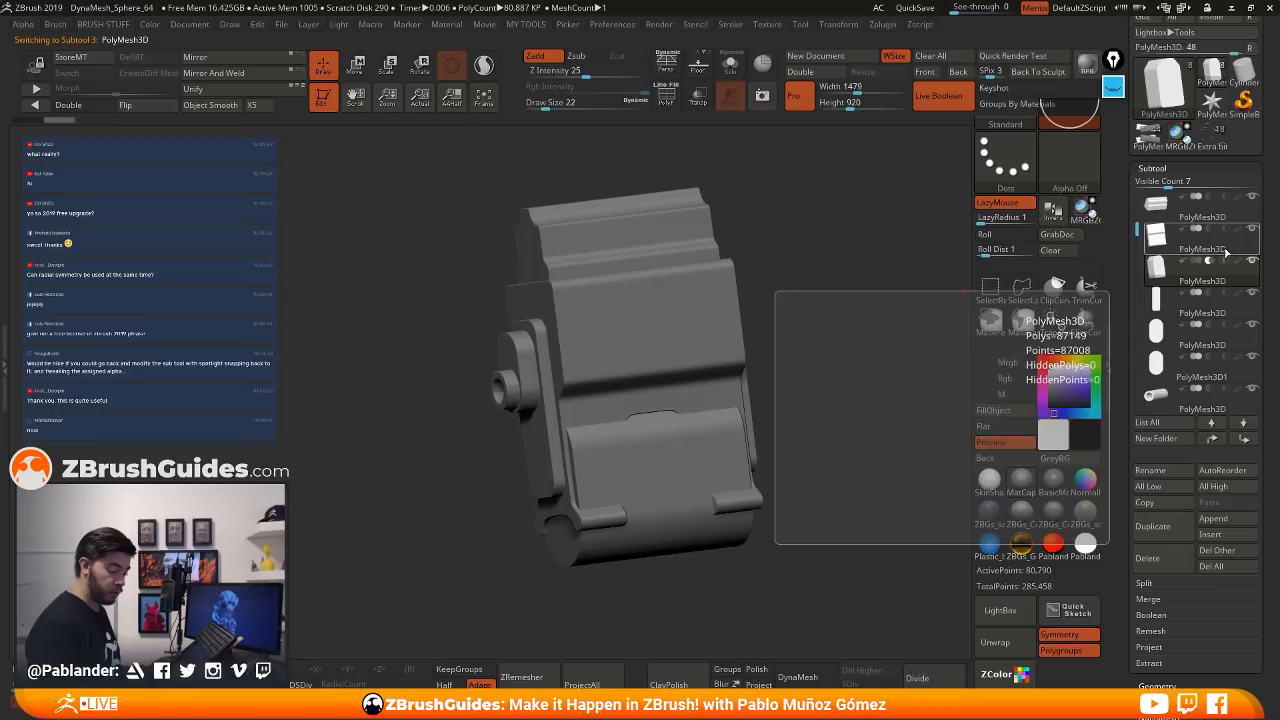
left_click(1192, 246)
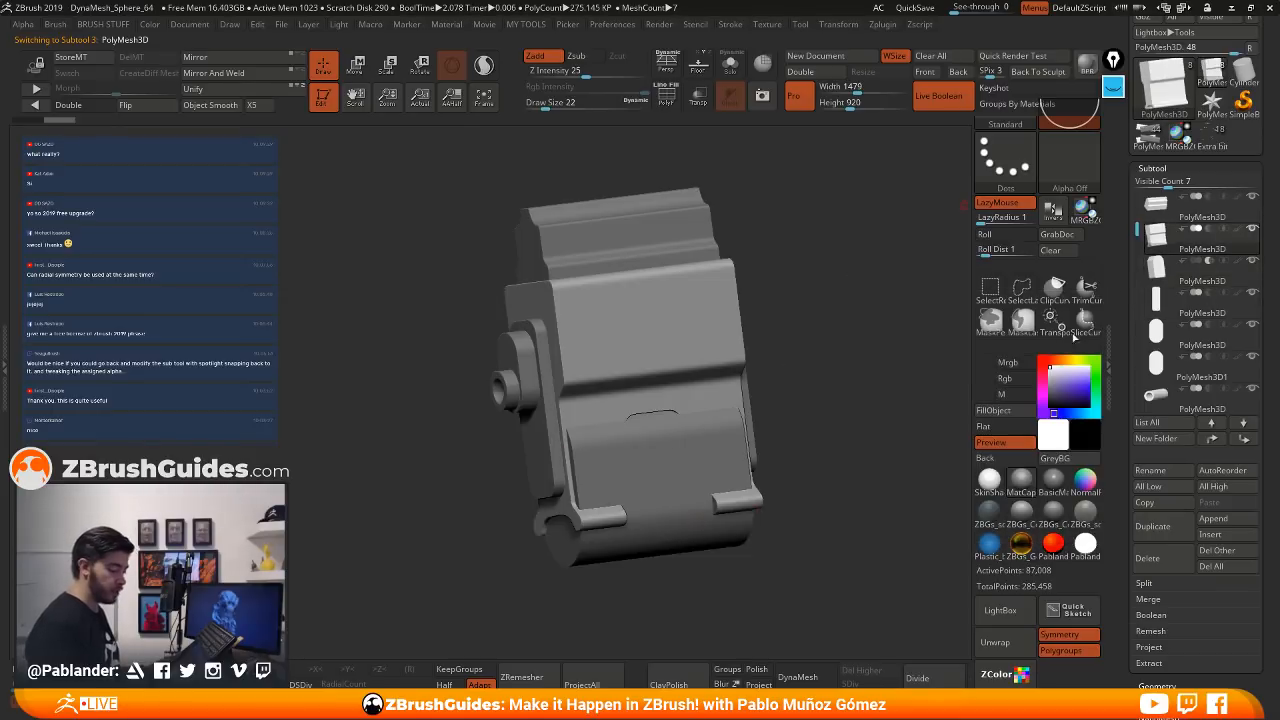
left_click(1174, 444)
type("boolean")
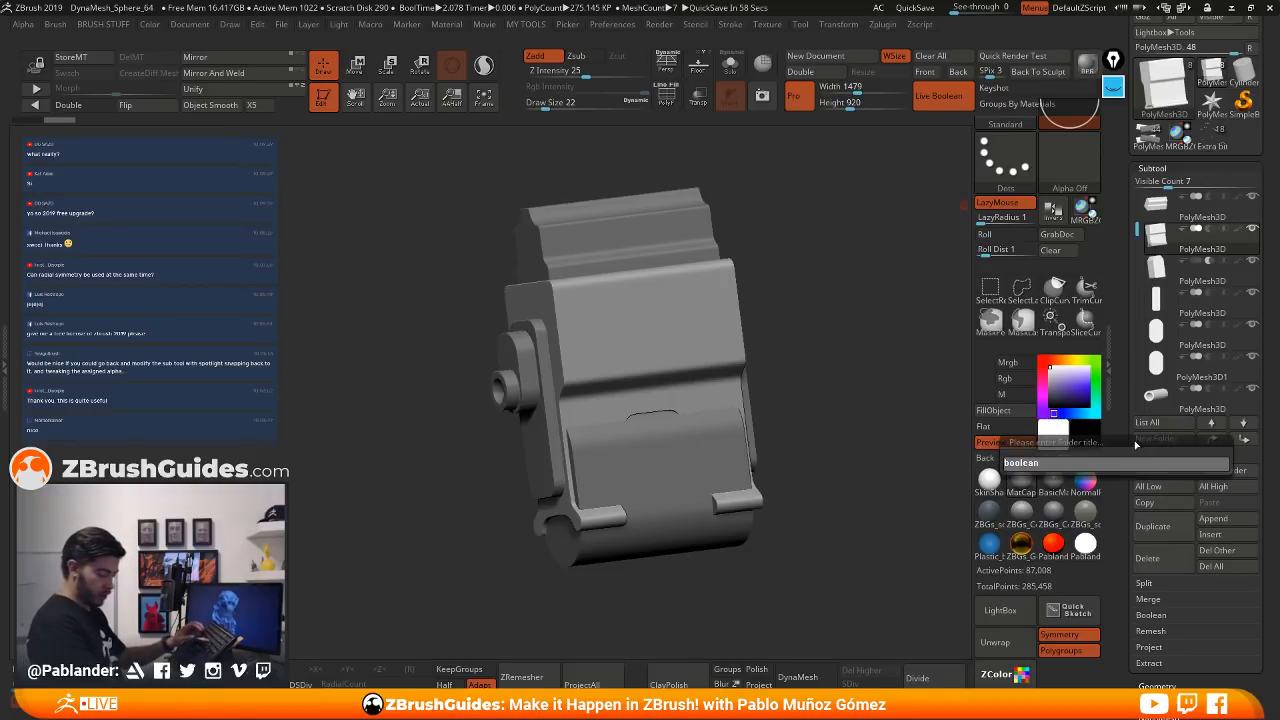
key("Return")
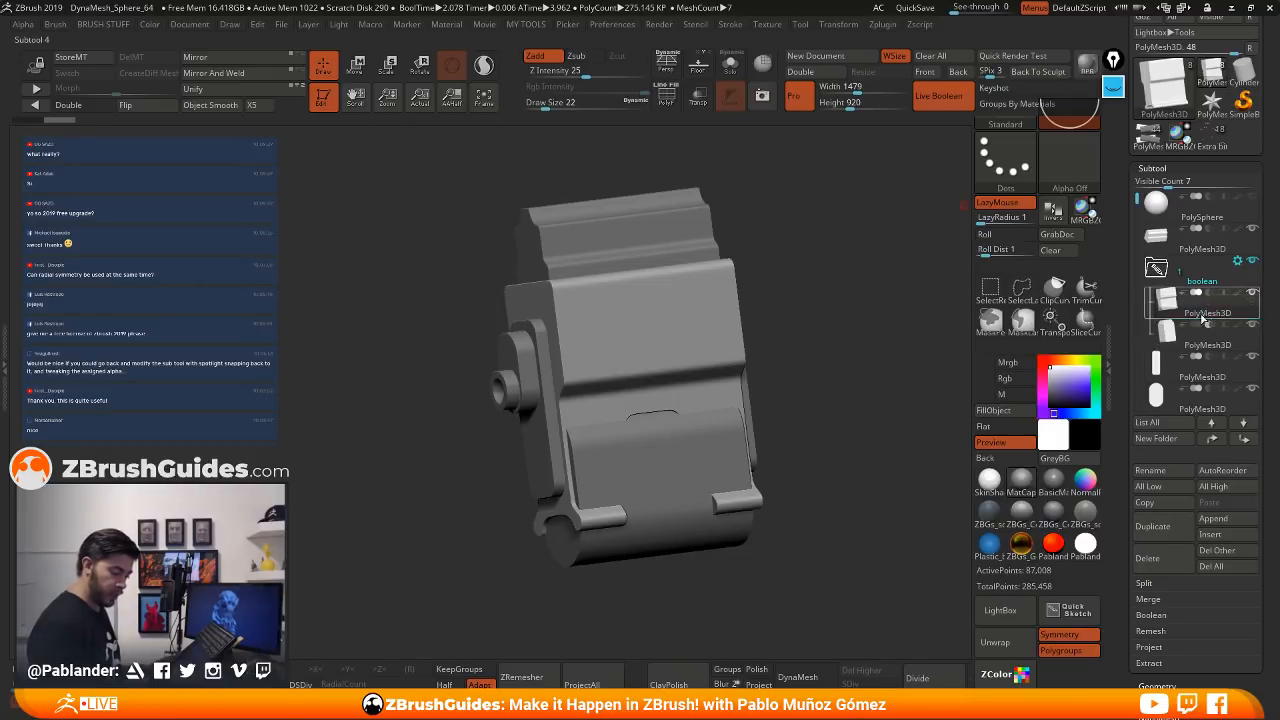
left_click_drag(1204, 318, 1258, 277)
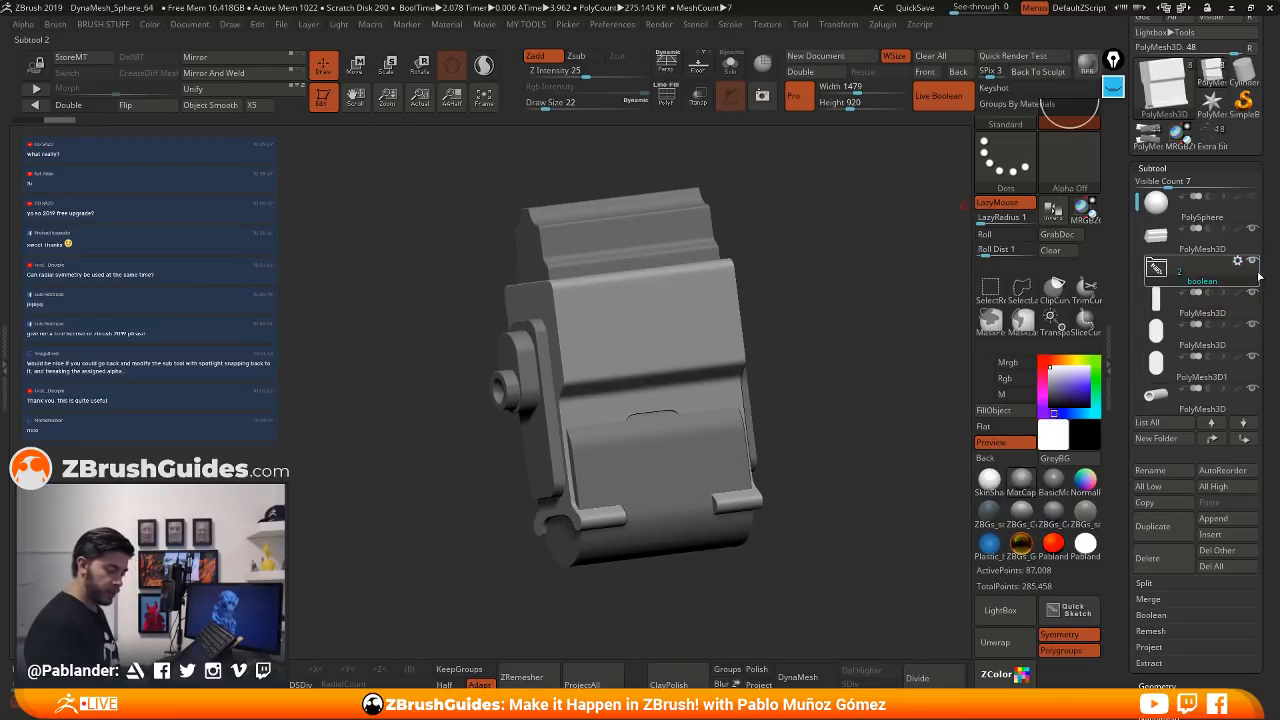
left_click(1260, 320)
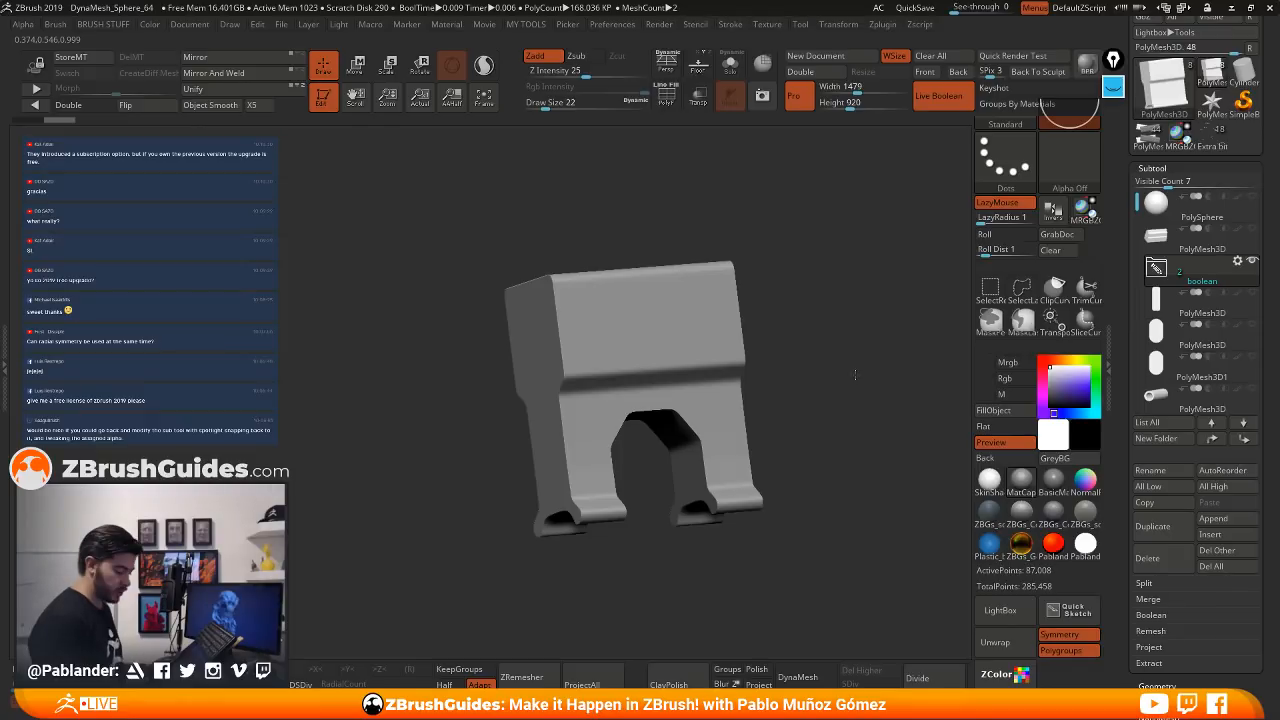
- Examine the live boolean cut in the isolated body from the front and from angled views
left_click_drag(855, 375, 469, 471)
left_click_drag(832, 350, 797, 391, "shift")
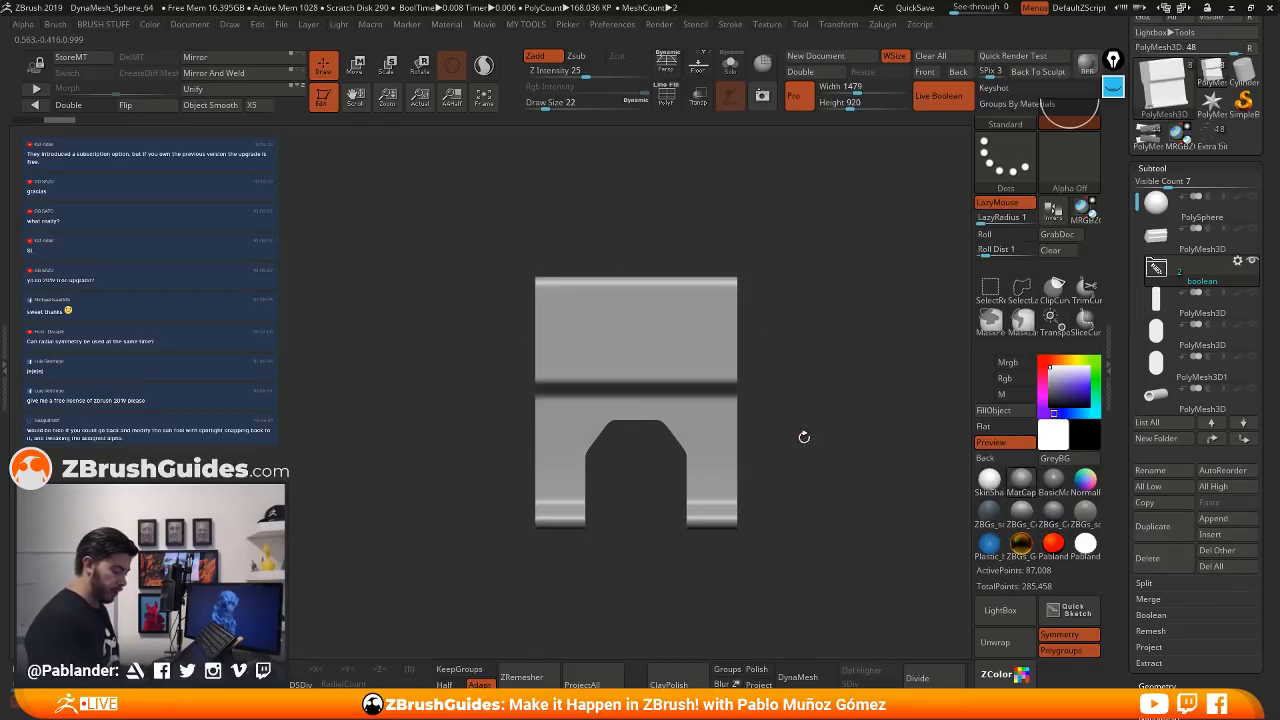
mouse_move(804, 437)
left_mouse_down()
mouse_move(786, 400)
mouse_move(798, 454)
left_mouse_up()
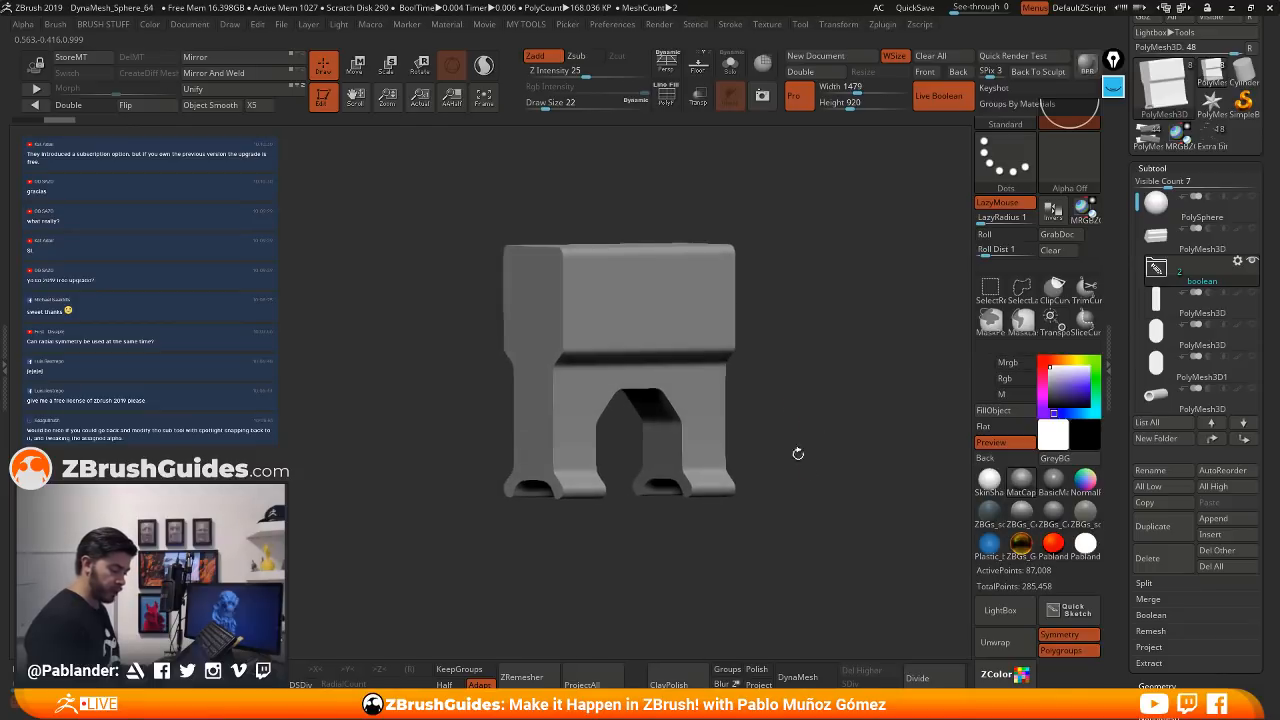
left_click_drag(774, 343, 786, 319)
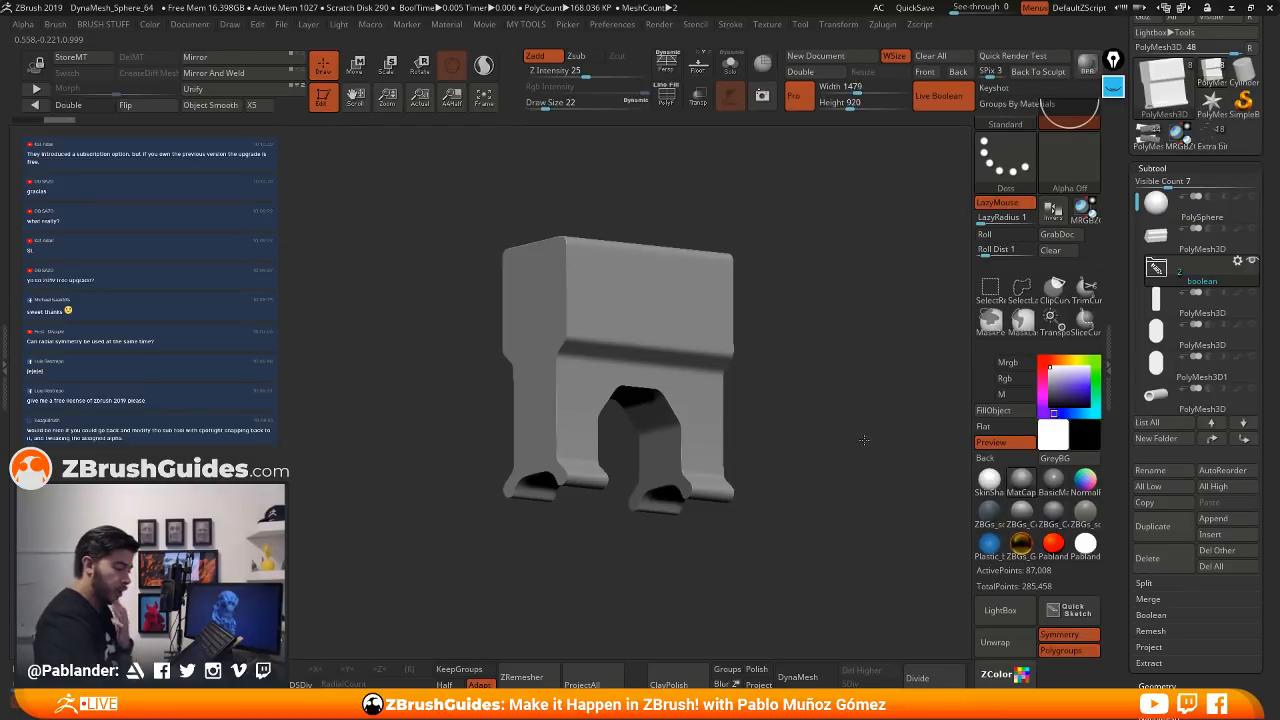
left_click_drag(901, 421, 858, 357)
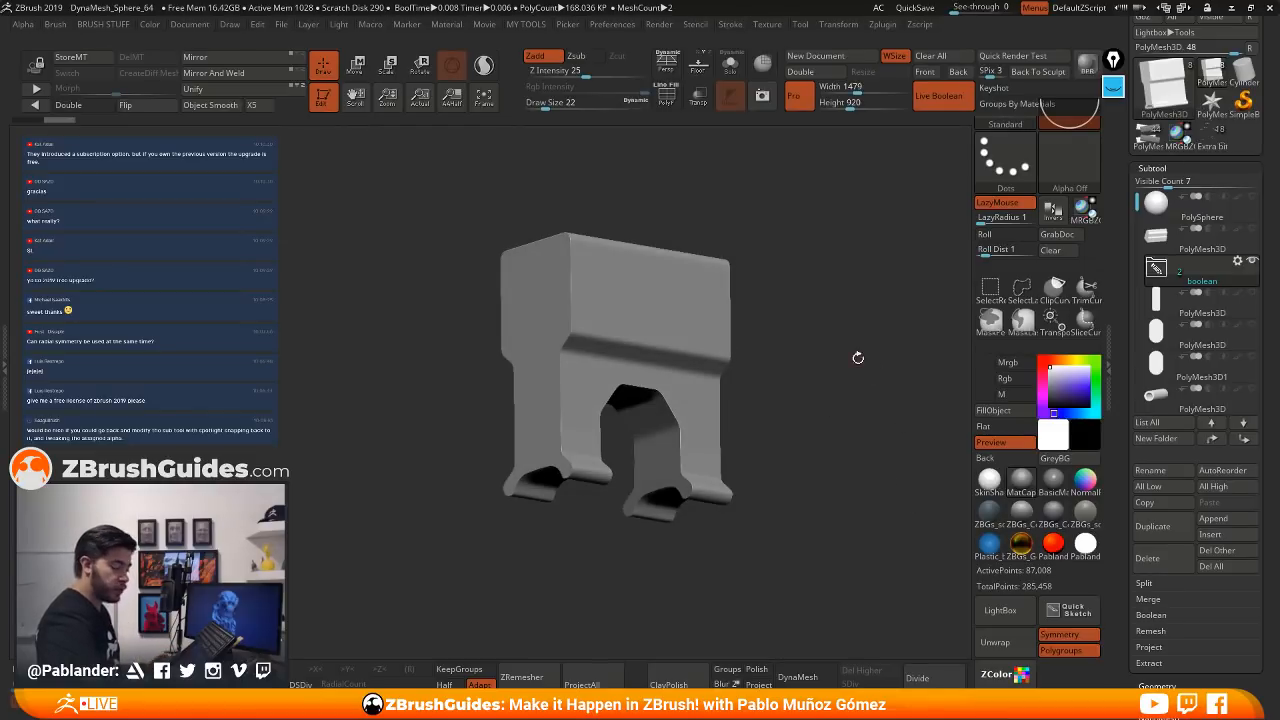
left_click_drag(826, 316, 791, 357, "shift")
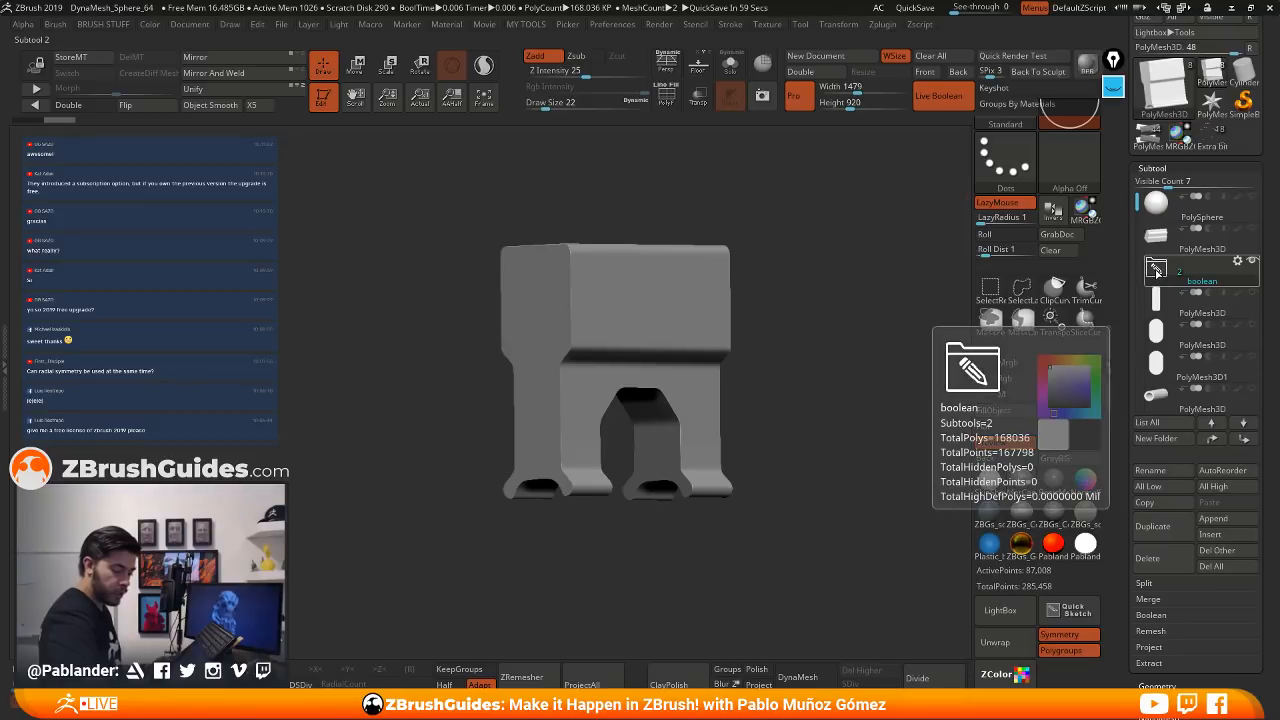
- Expand and collapse the boolean folder to view the subtools it contains
left_click(1156, 268)
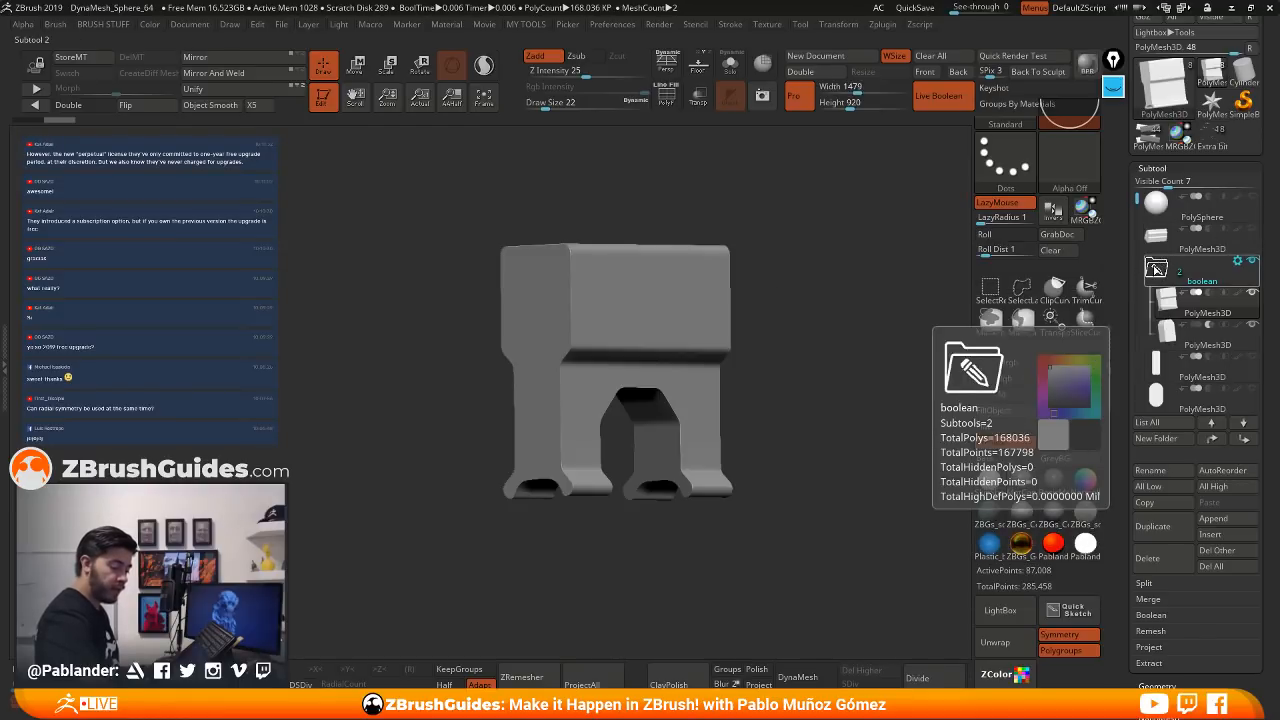
left_click(1190, 270)
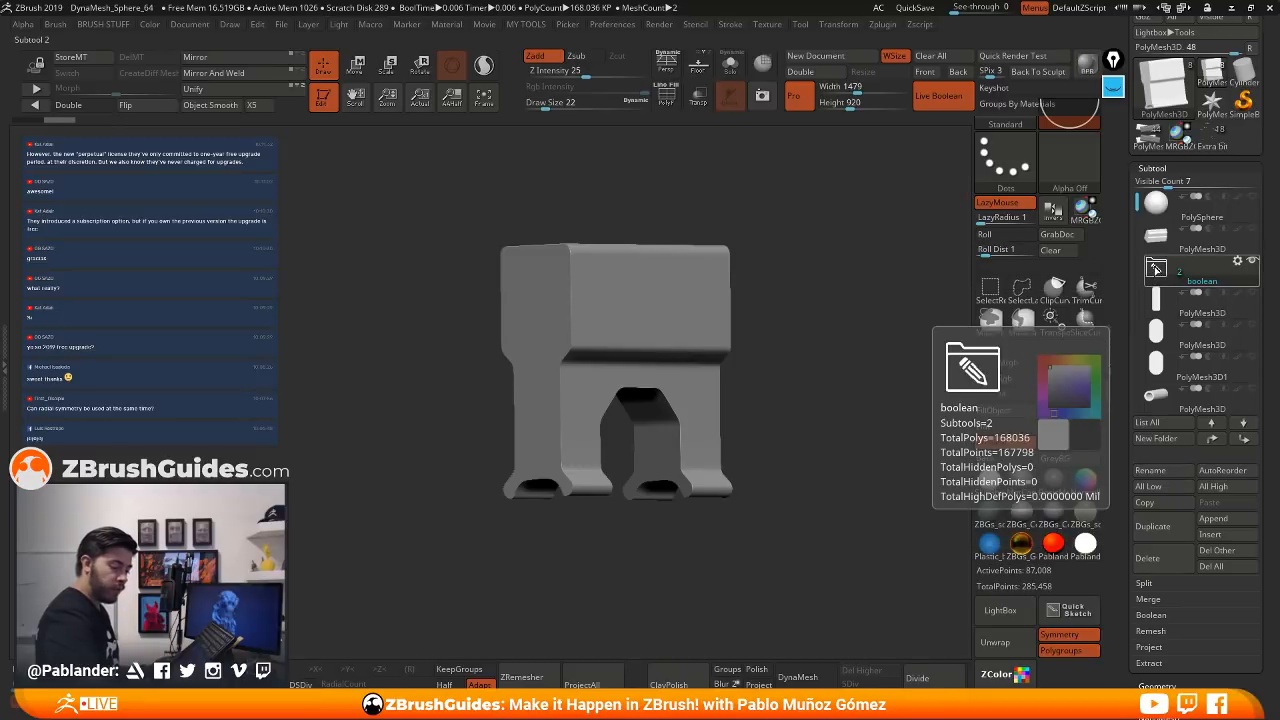
left_click(1185, 270)
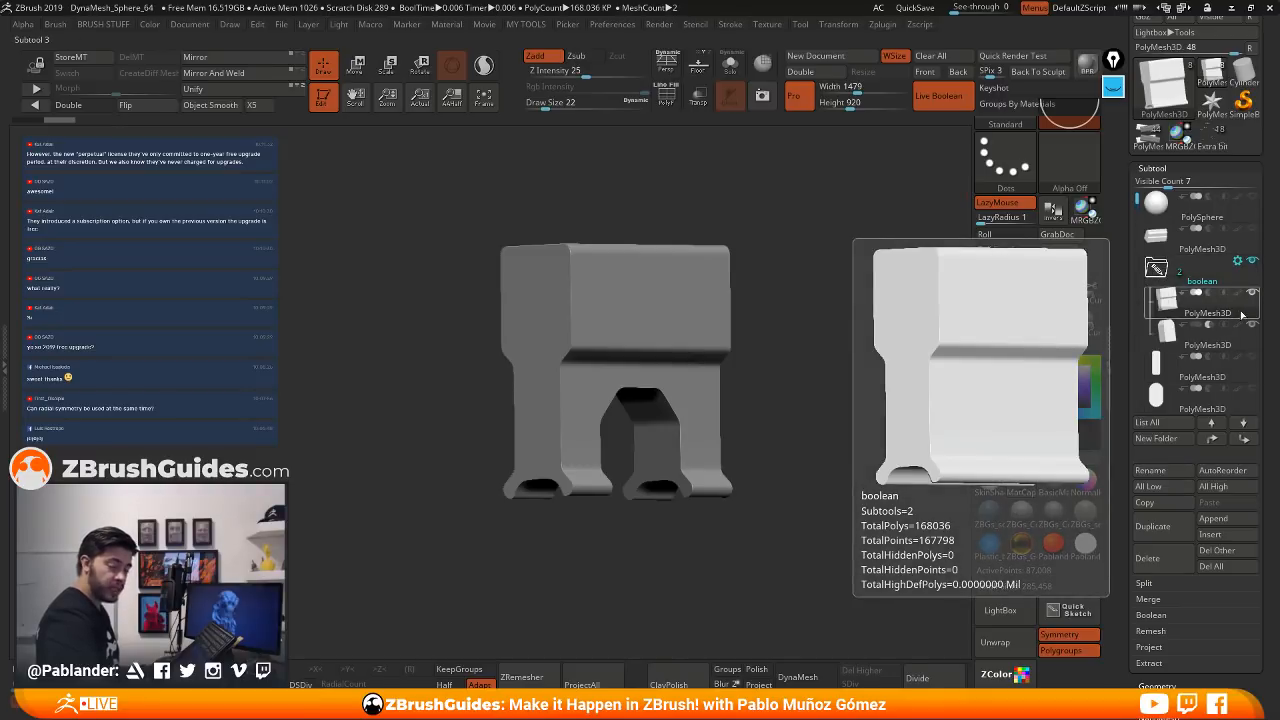
left_click(1168, 278)
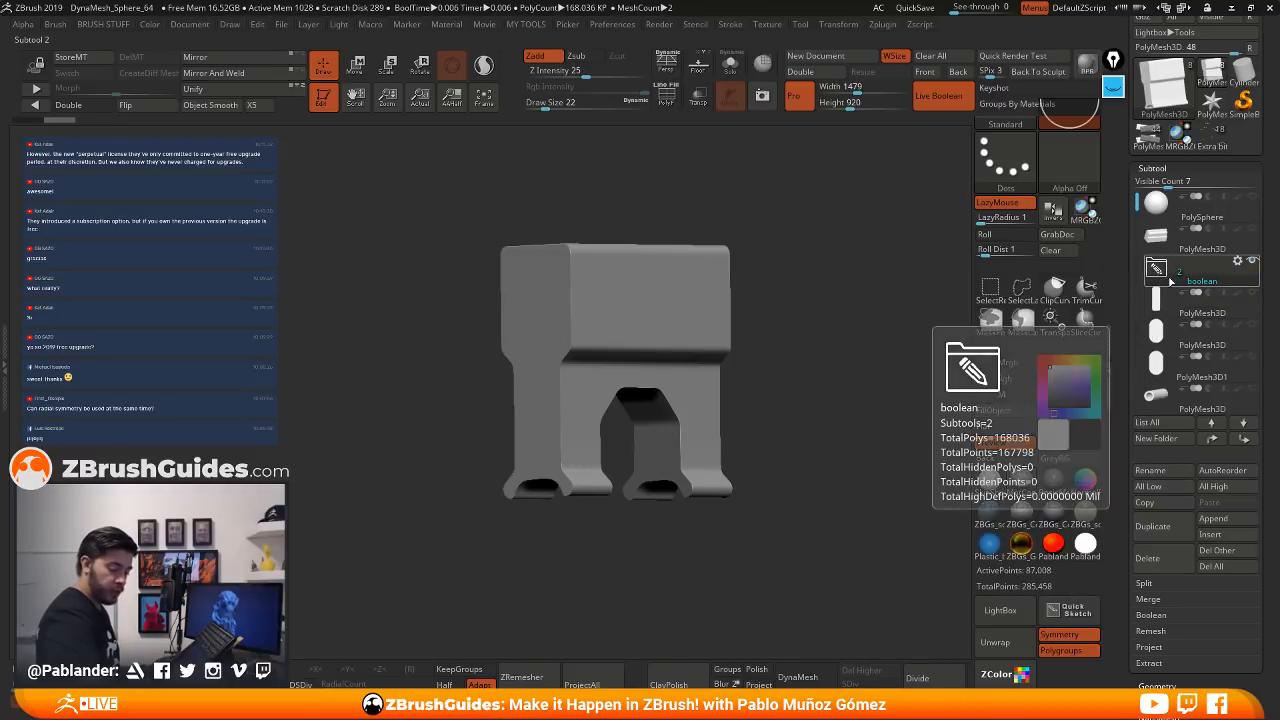
- Run Boolean Folder on the boolean folder to generate a merged mesh and select the resulting subtool
left_click(1238, 262)
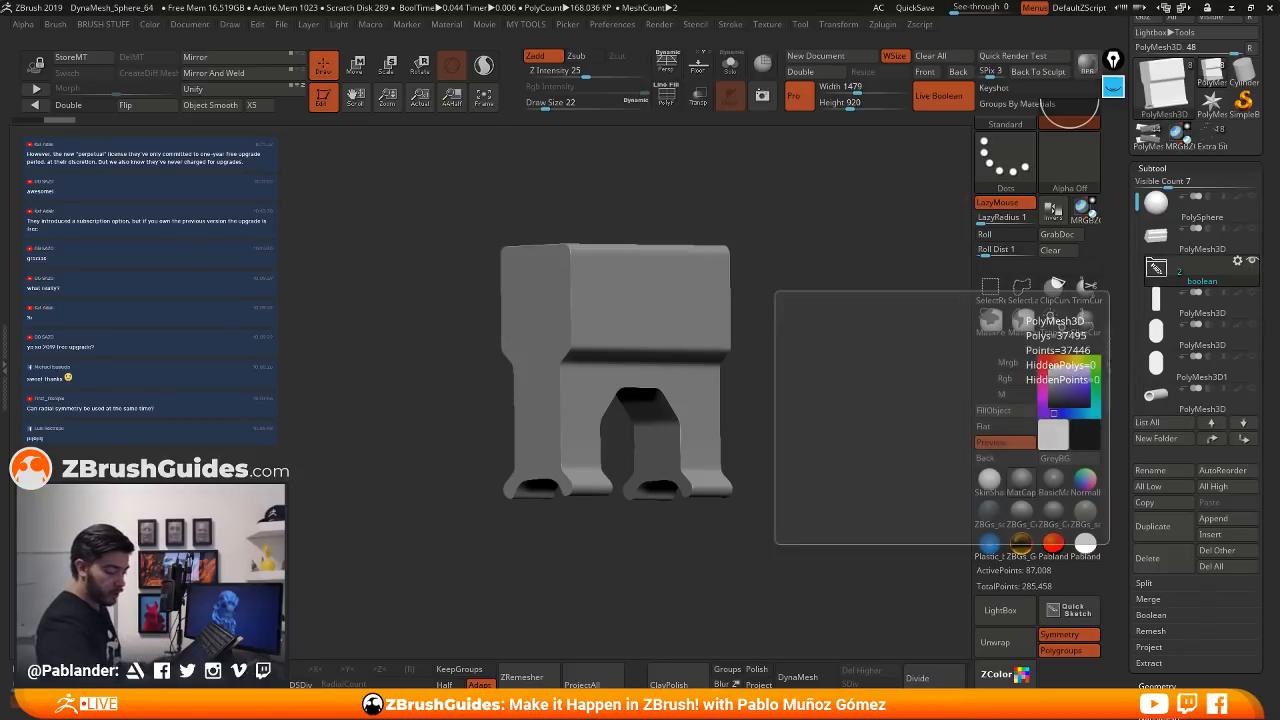
left_click(1237, 260)
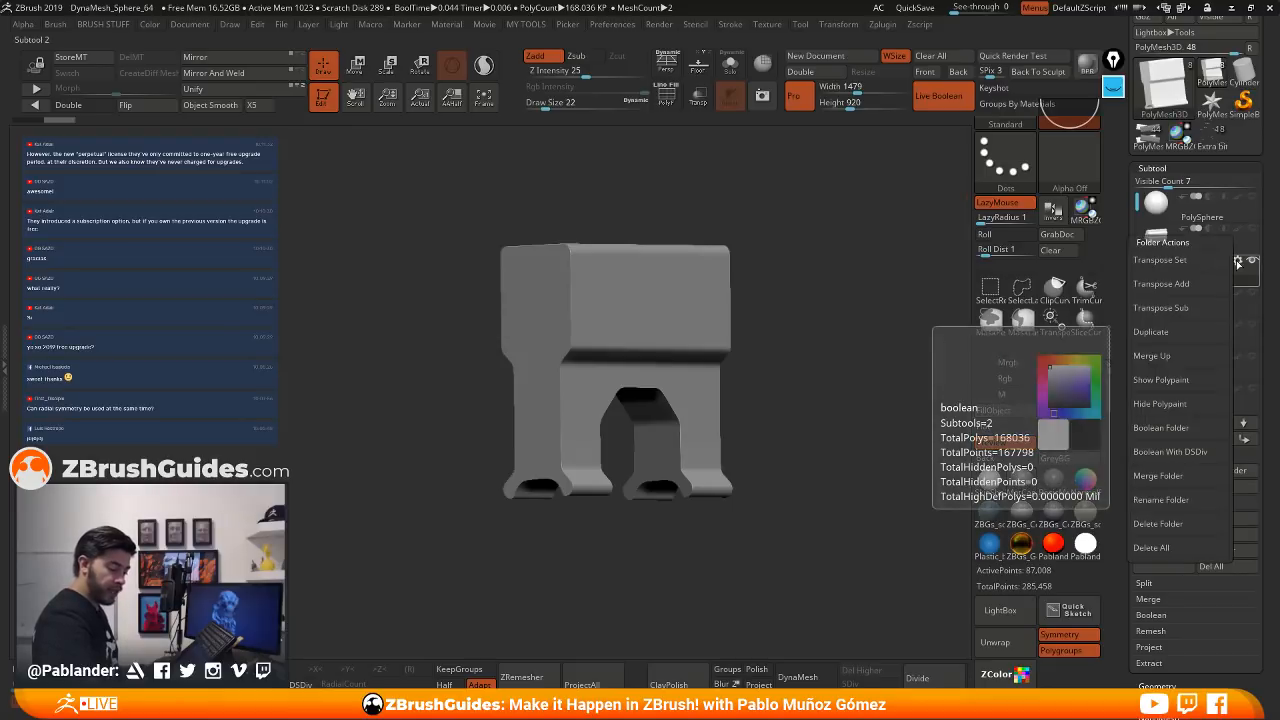
left_click(1172, 430)
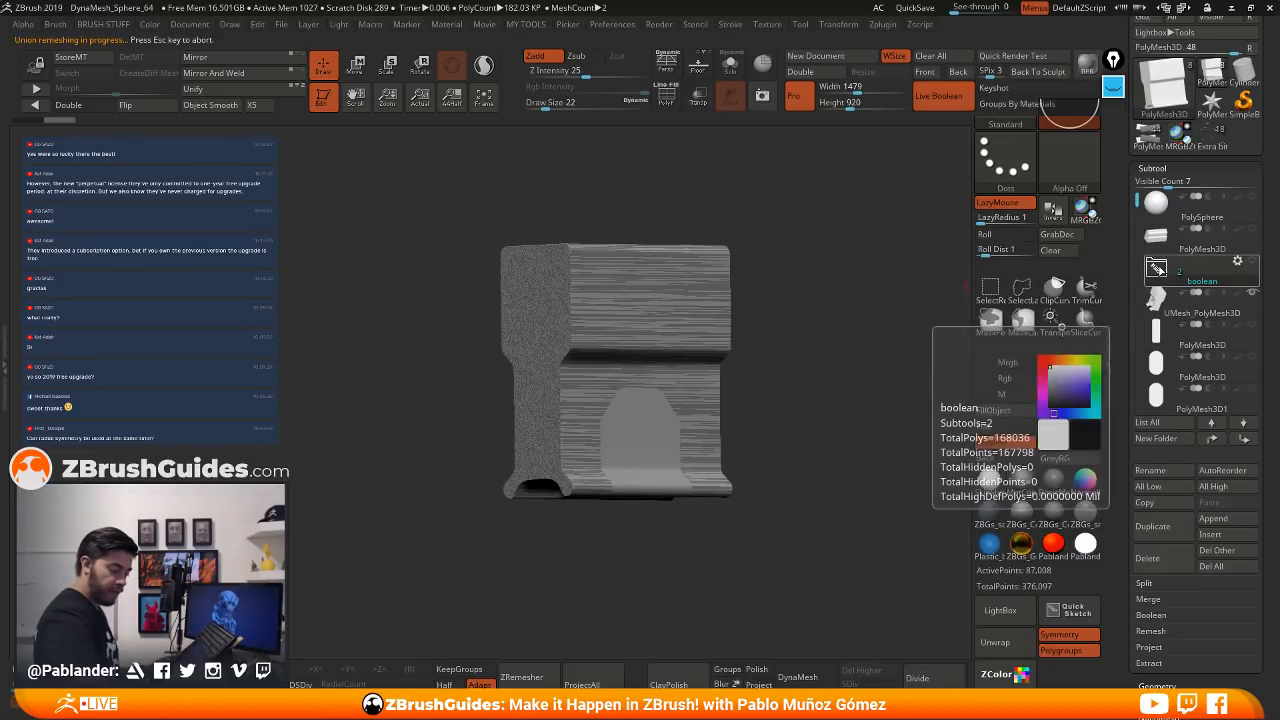
left_click(1217, 266)
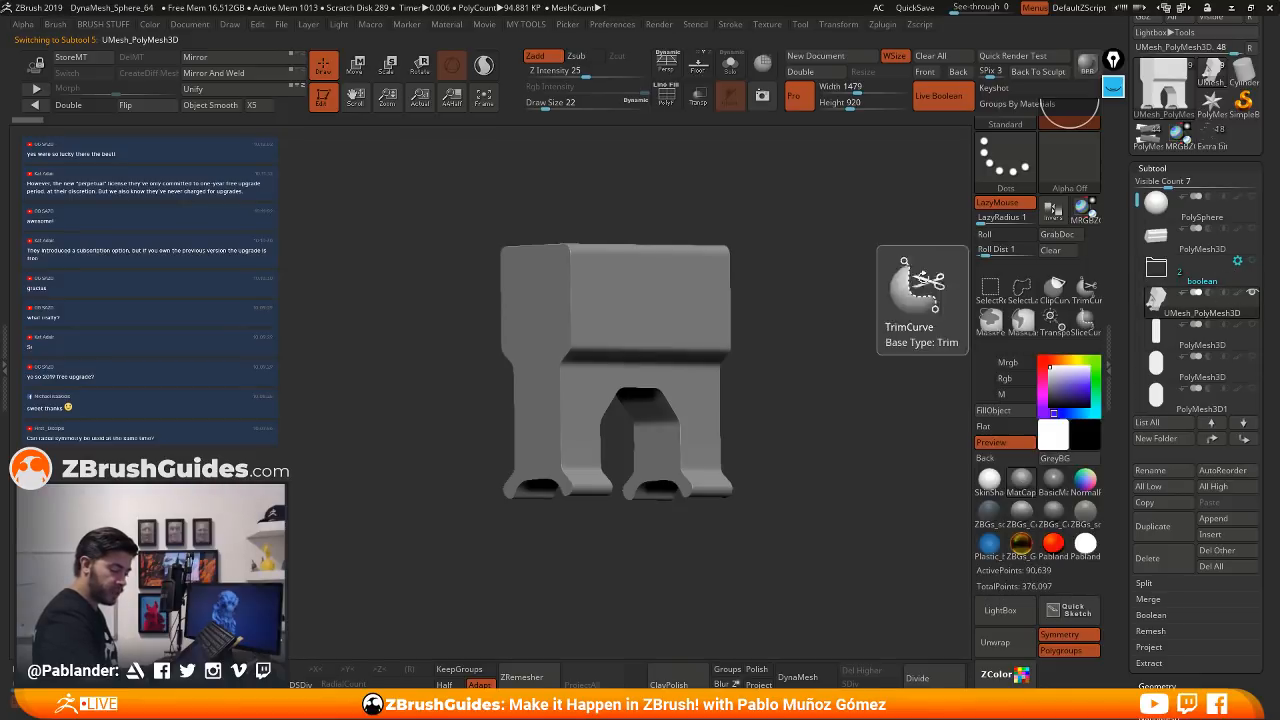
- Inspect the generated boolean mesh from the side and front, checking the cut opening
left_click_drag(776, 260, 802, 282)
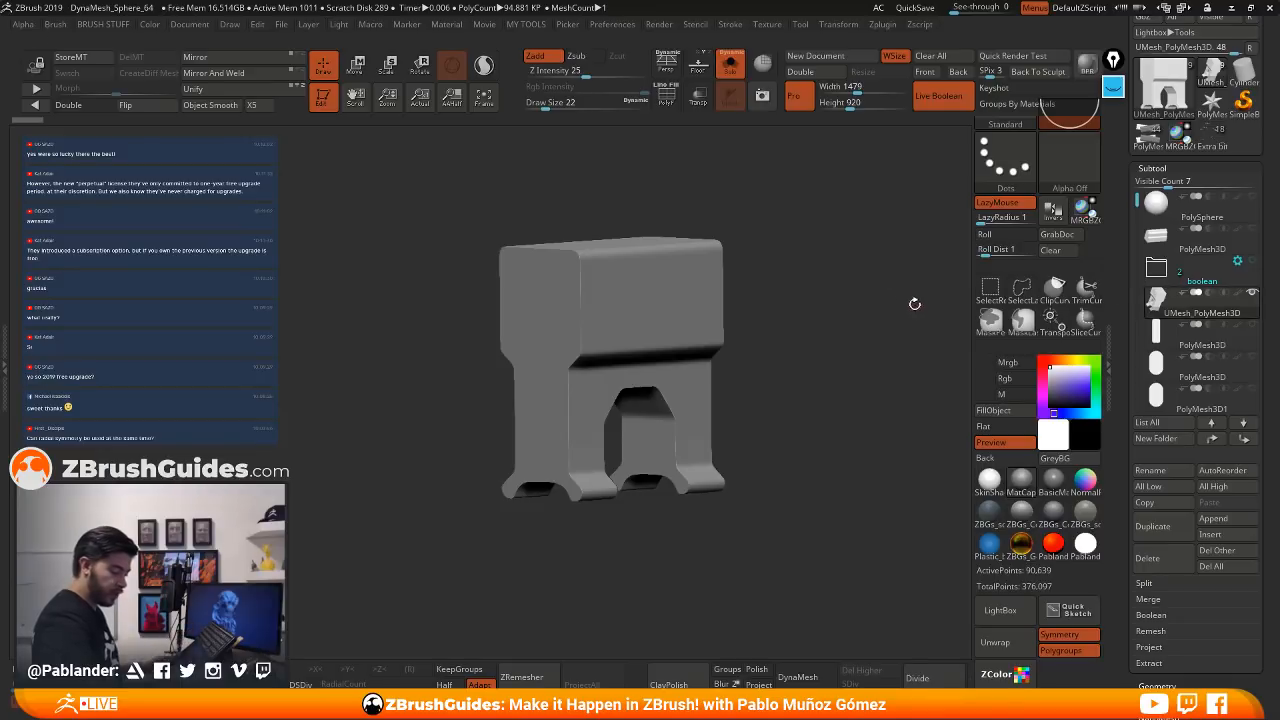
left_click_drag(914, 303, 863, 271)
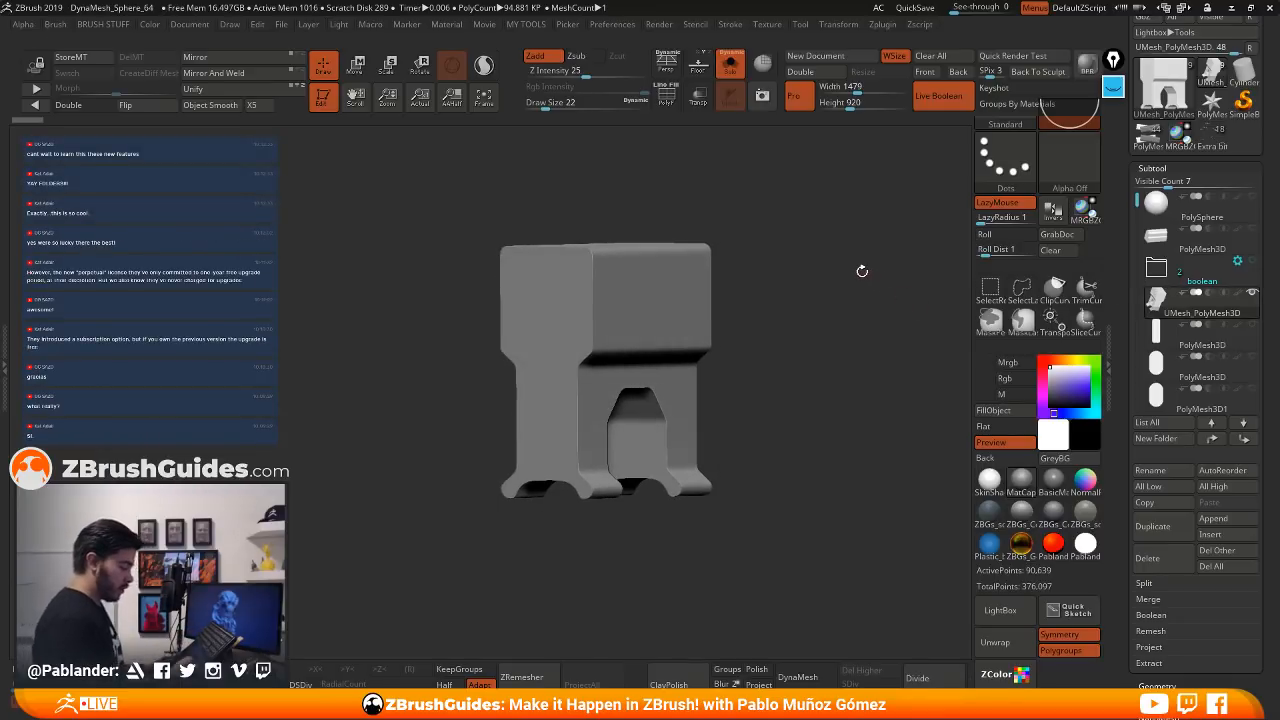
key("shift+z")
key("shift+z")
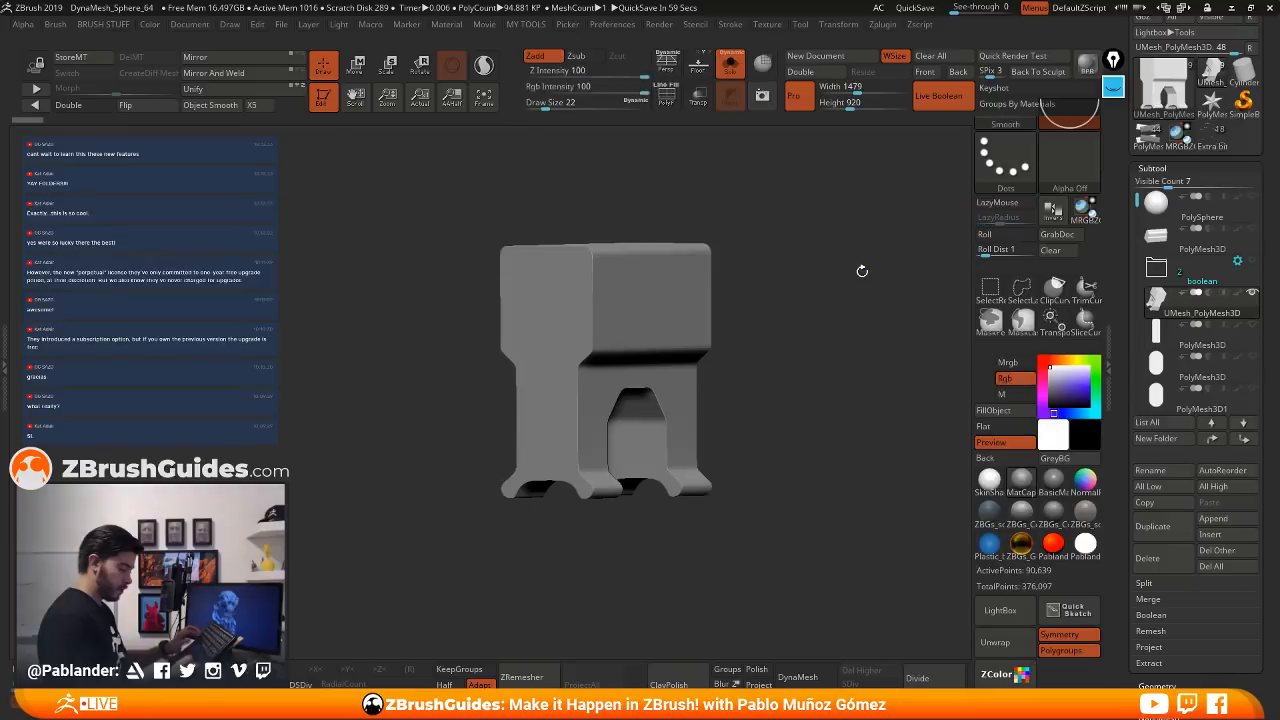
key("shift+z")
key("shift+z")
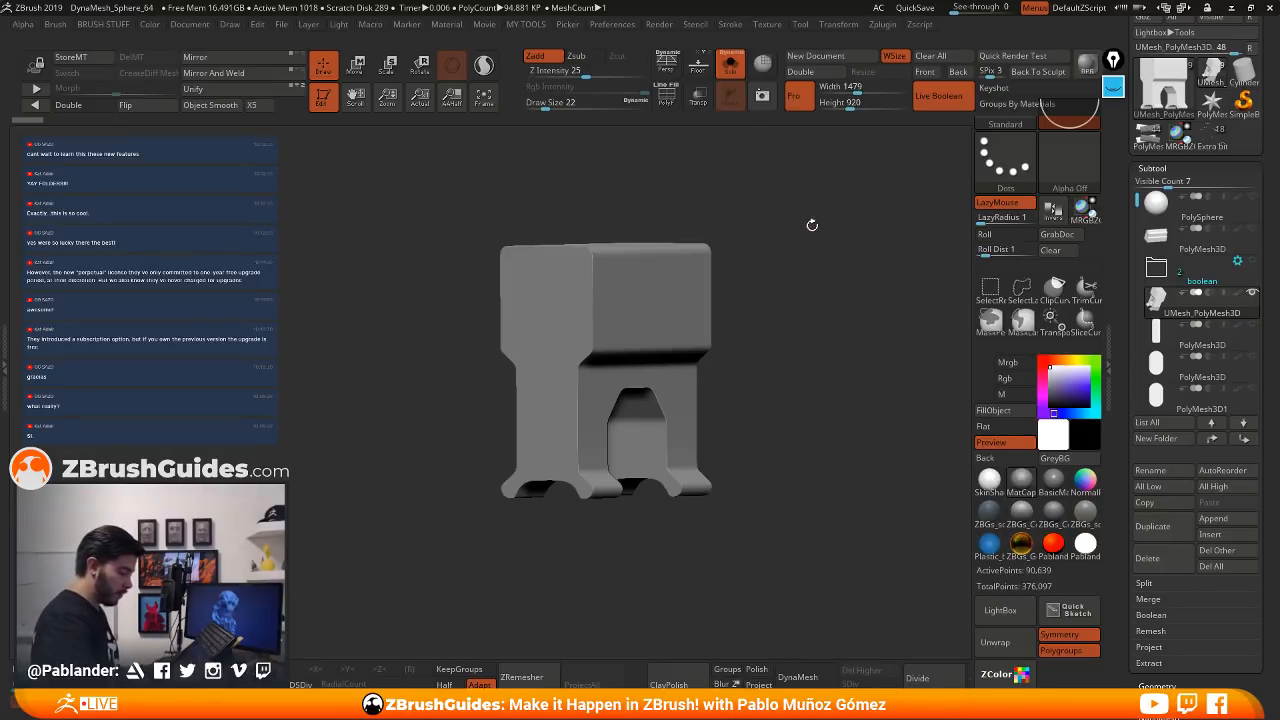
- Display the PolyFrame on the merged mesh and examine its topology and polygroups around the cut
mouse_move(812, 225)
left_mouse_down()
mouse_move(808, 208)
mouse_move(826, 226)
mouse_move(828, 199)
mouse_move(805, 243)
mouse_move(800, 206)
mouse_move(812, 220)
mouse_move(797, 234)
mouse_move(793, 211)
mouse_move(786, 242)
mouse_move(754, 213)
mouse_move(789, 220)
mouse_move(780, 337)
mouse_move(776, 281)
mouse_move(742, 274)
mouse_move(706, 308)
left_mouse_up()
left_click(666, 96)
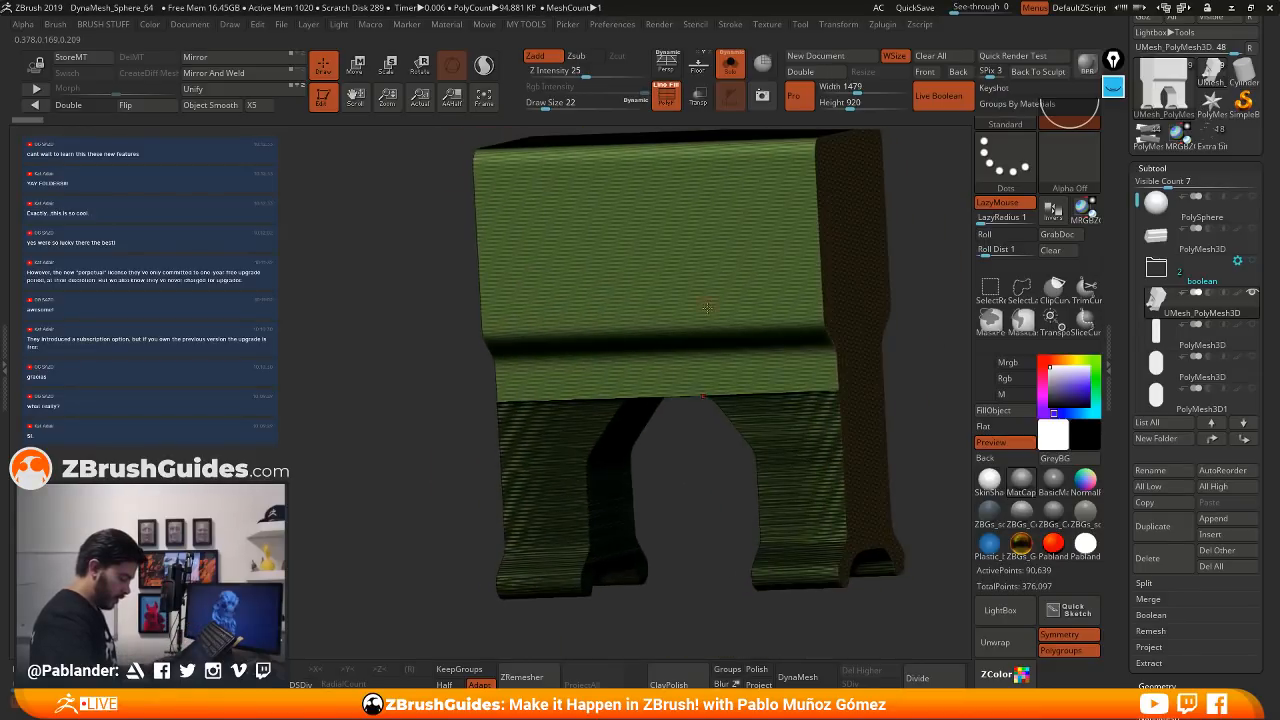
left_click_drag(790, 454, 782, 382)
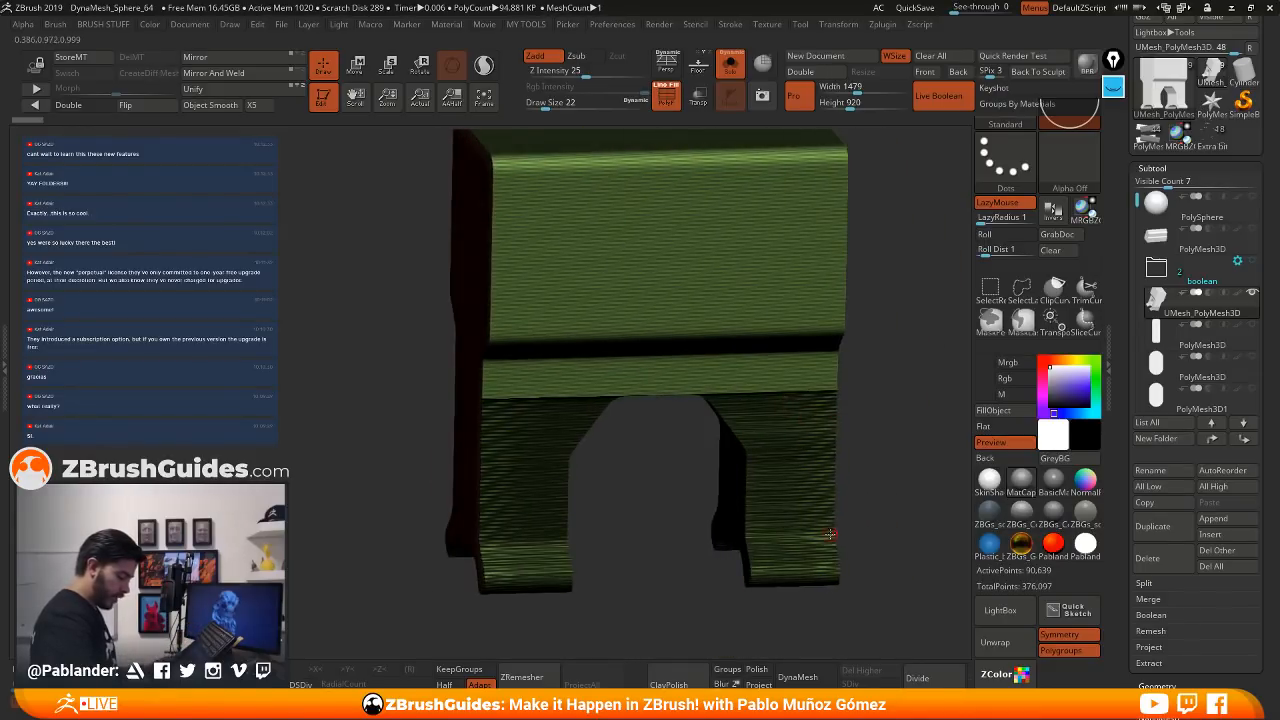
right_click_drag(544, 456, 540, 408)
right_click_drag(842, 417, 874, 400)
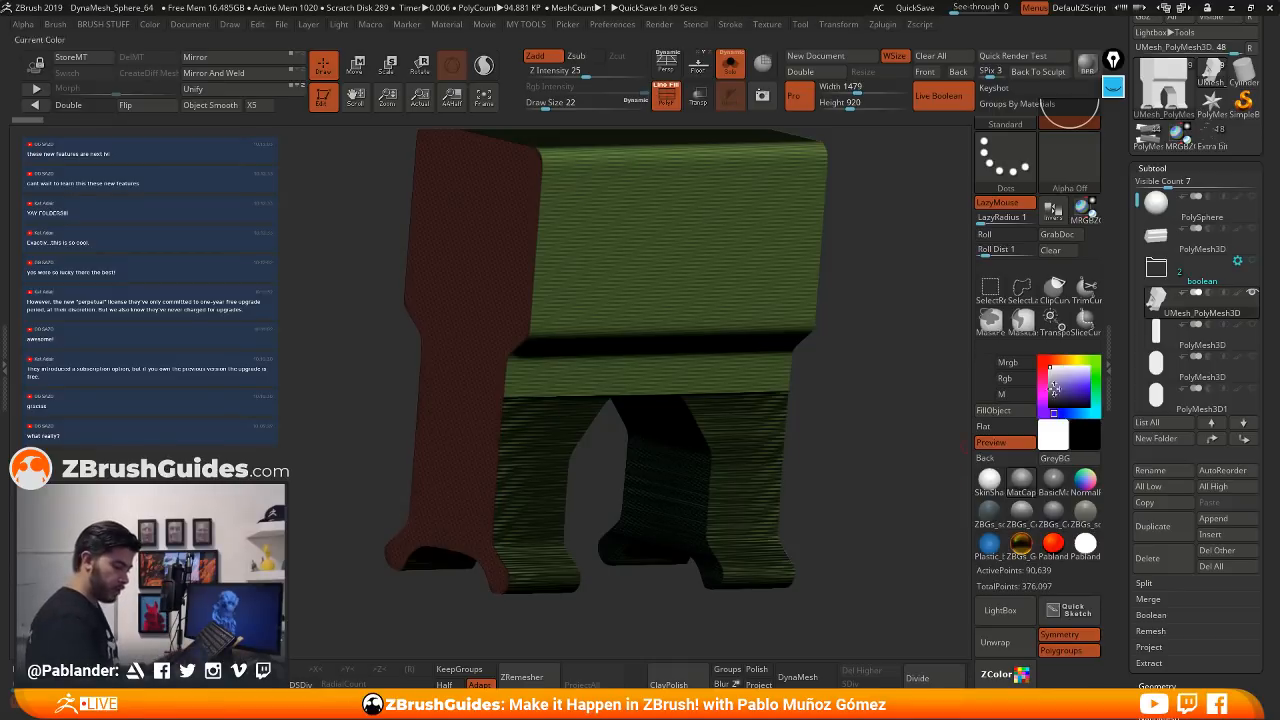
mouse_move(873, 291)
left_mouse_down()
mouse_move(866, 258)
mouse_move(863, 285)
left_mouse_up()
left_click_drag(867, 228, 829, 293)
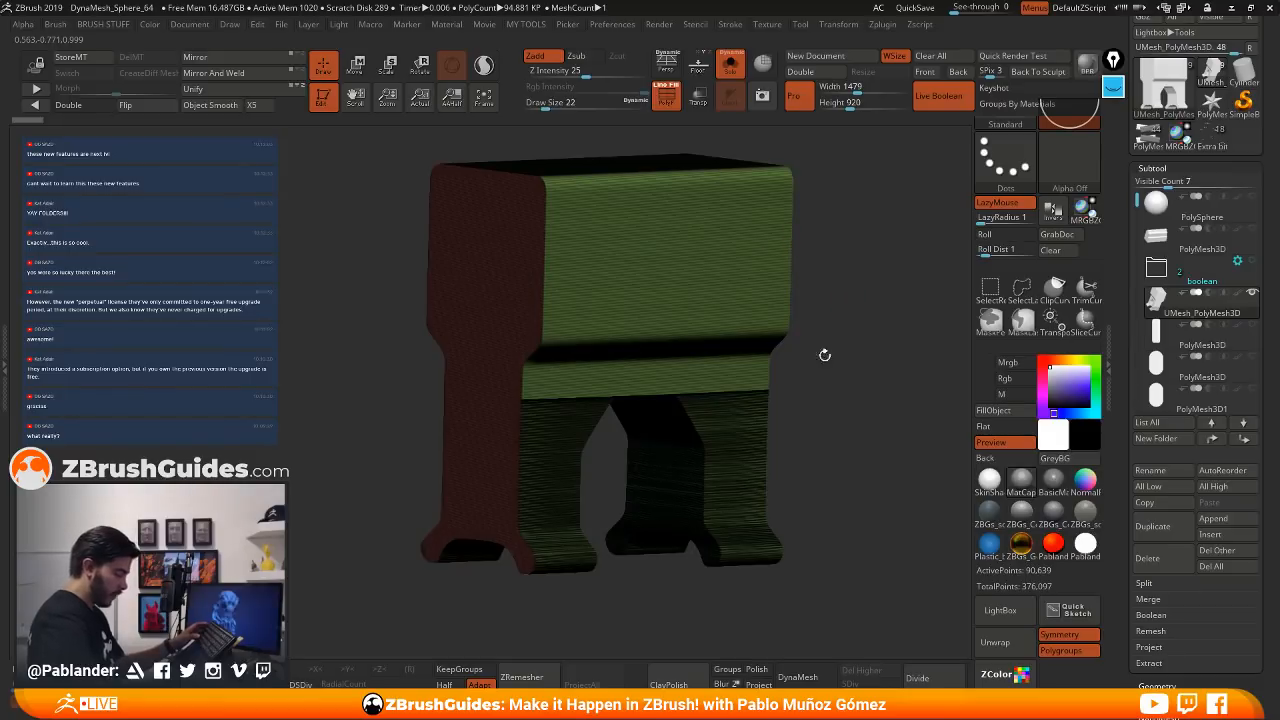
left_click_drag(819, 391, 818, 359)
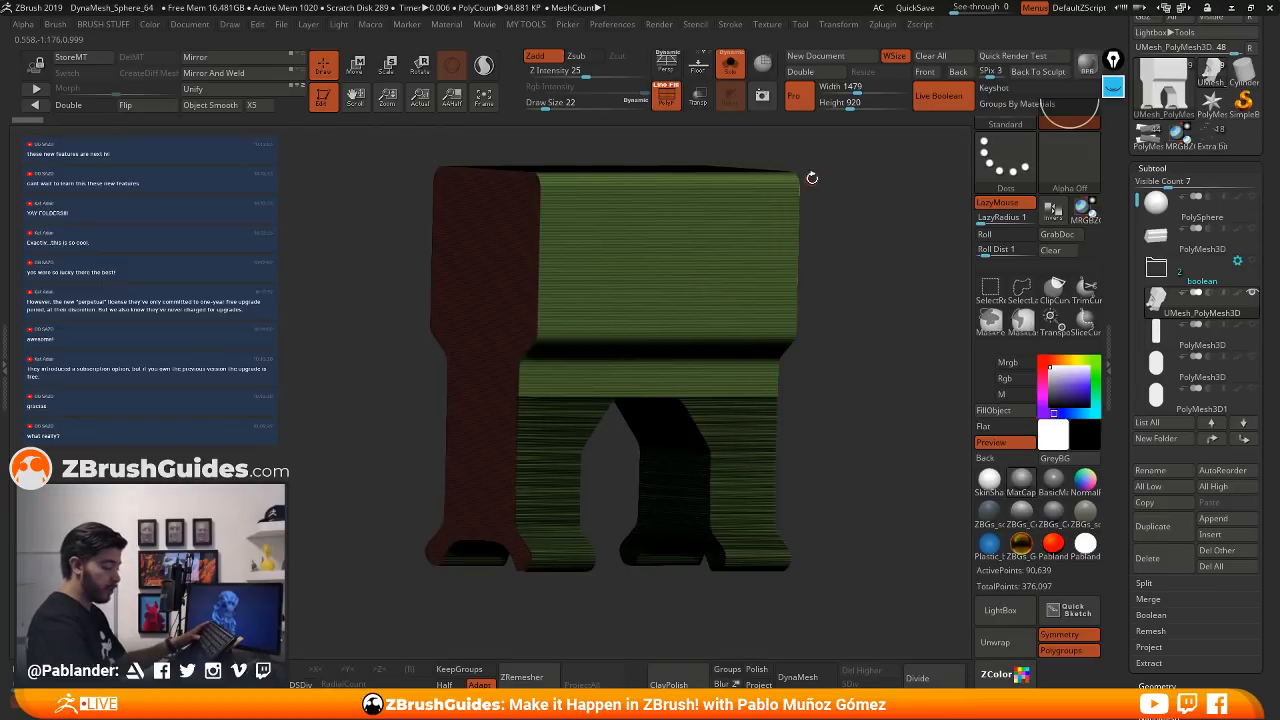
left_click_drag(811, 180, 830, 192)
left_click_drag(846, 274, 872, 286, "alt")
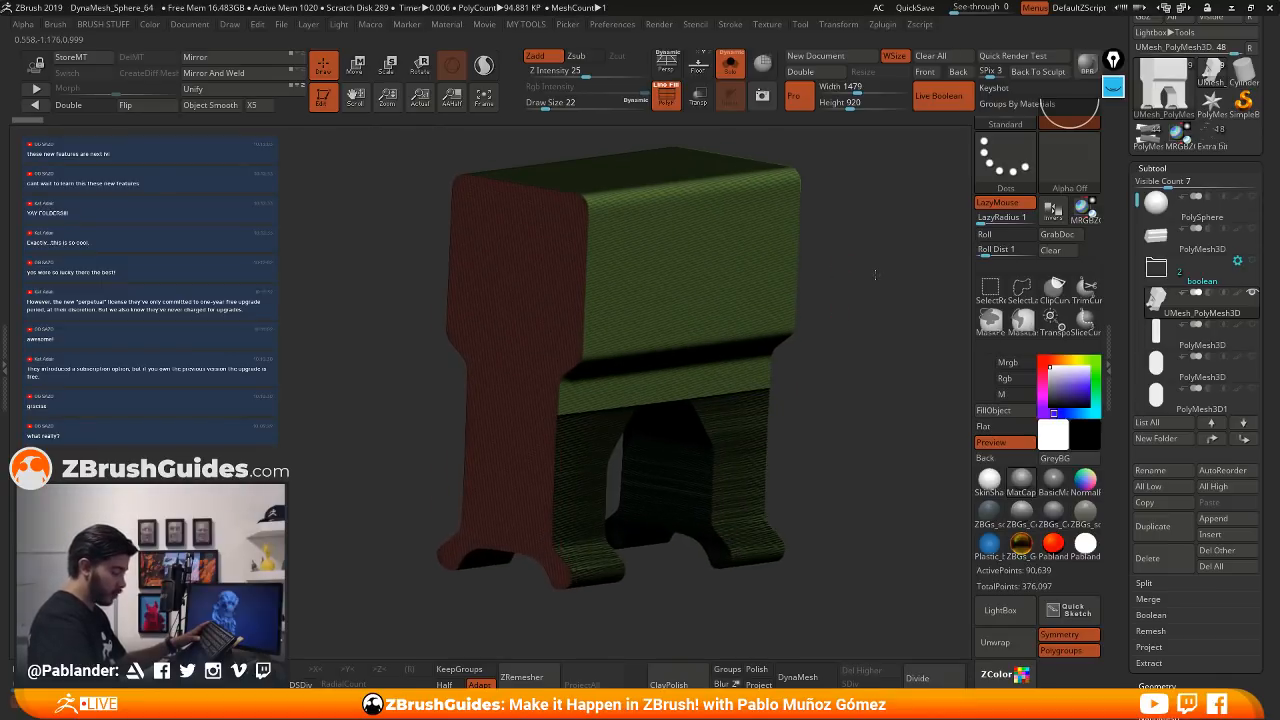
- Toggle the PolyFrame display and compare the merged mesh's surface, polygroup colours and wireframe from both sides
left_click(666, 97)
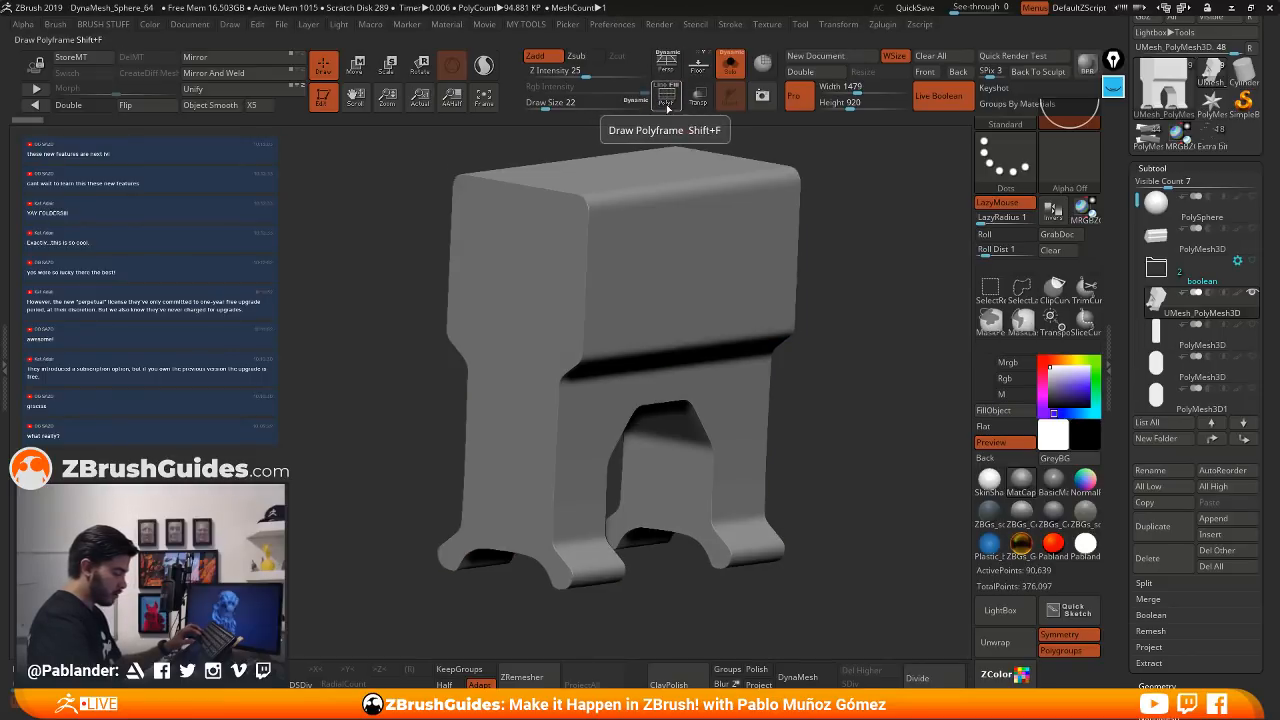
left_click(665, 96)
left_click_drag(850, 324, 686, 287)
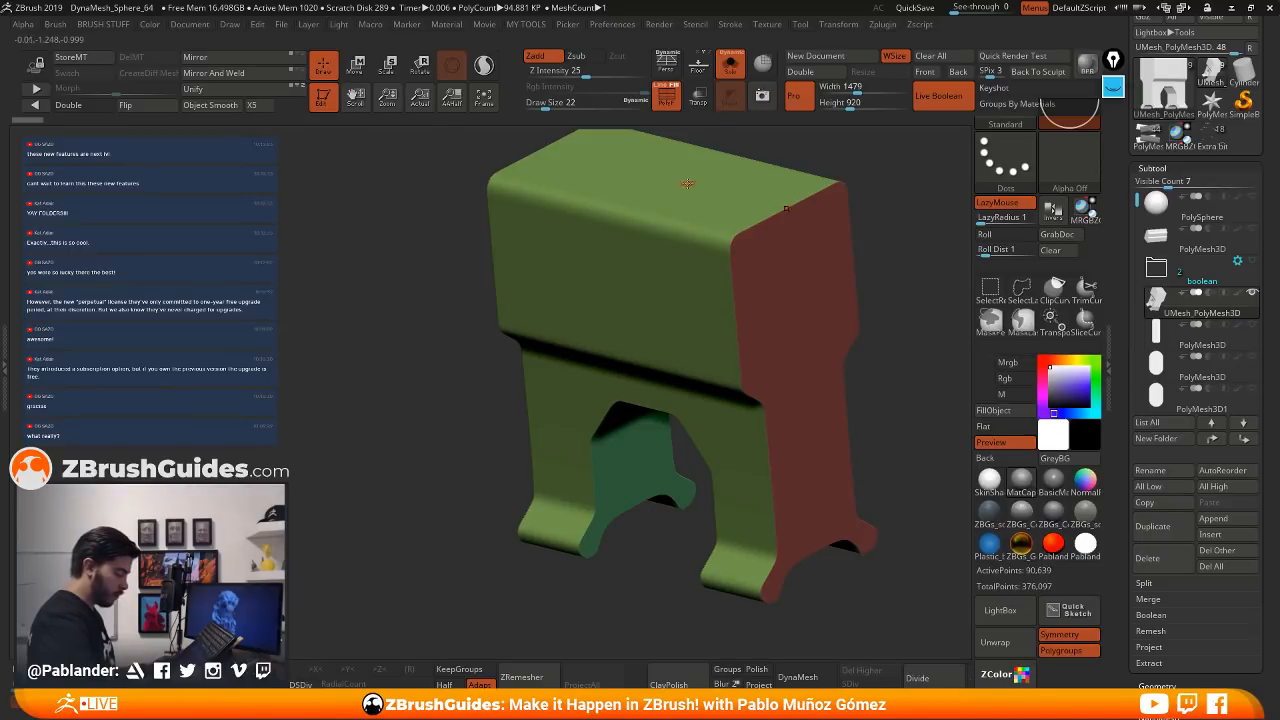
mouse_move(440, 400)
left_mouse_down()
mouse_move(694, 289)
mouse_move(778, 318)
mouse_move(699, 384)
mouse_move(854, 256)
mouse_move(857, 318)
mouse_move(858, 258)
left_mouse_up()
key("shift+f")
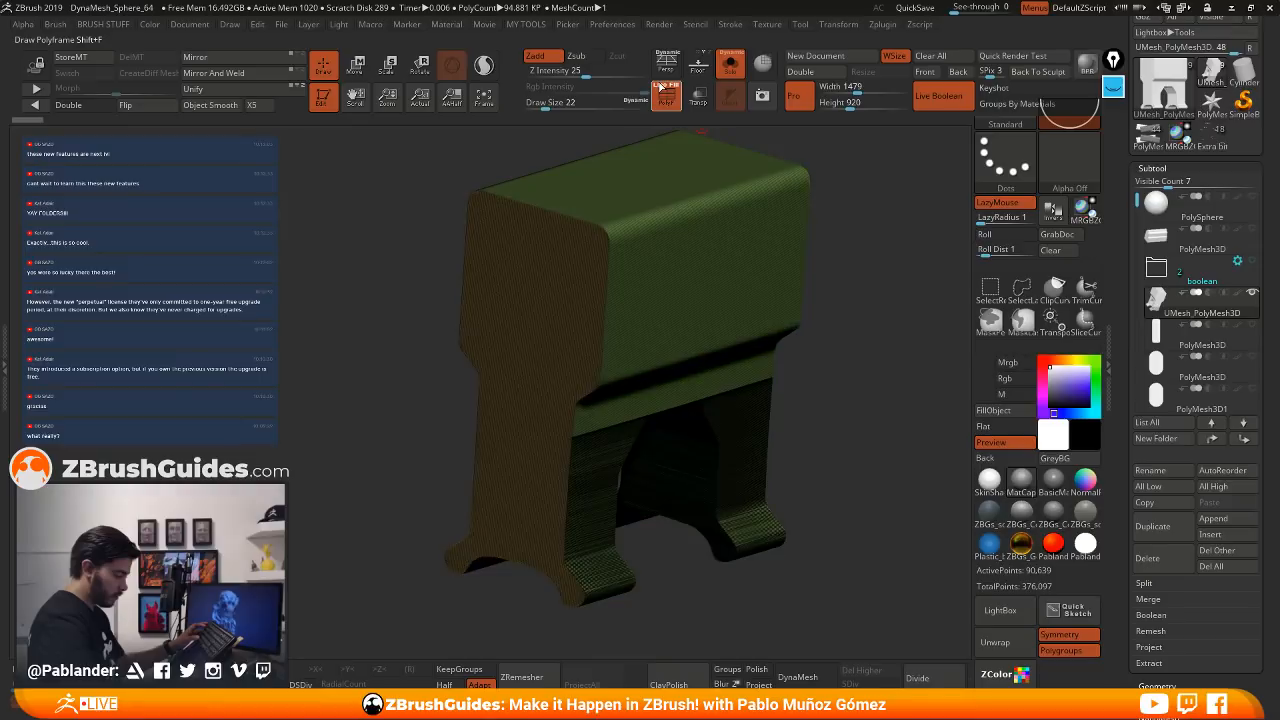
- Try to remesh the merged boolean mesh with ZRemesher
left_click_drag(1115, 329, 1122, 170)
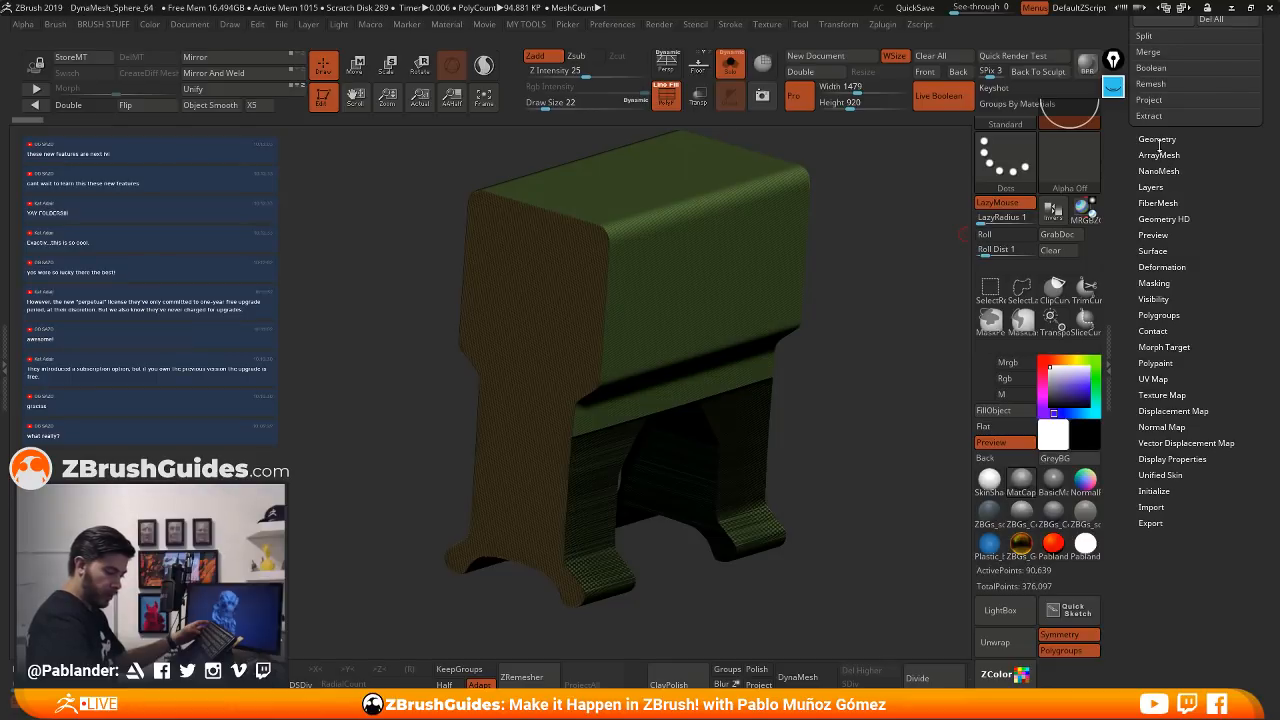
scroll(1160, 145, "down", 3)
left_click_drag(1222, 150, 1229, 277)
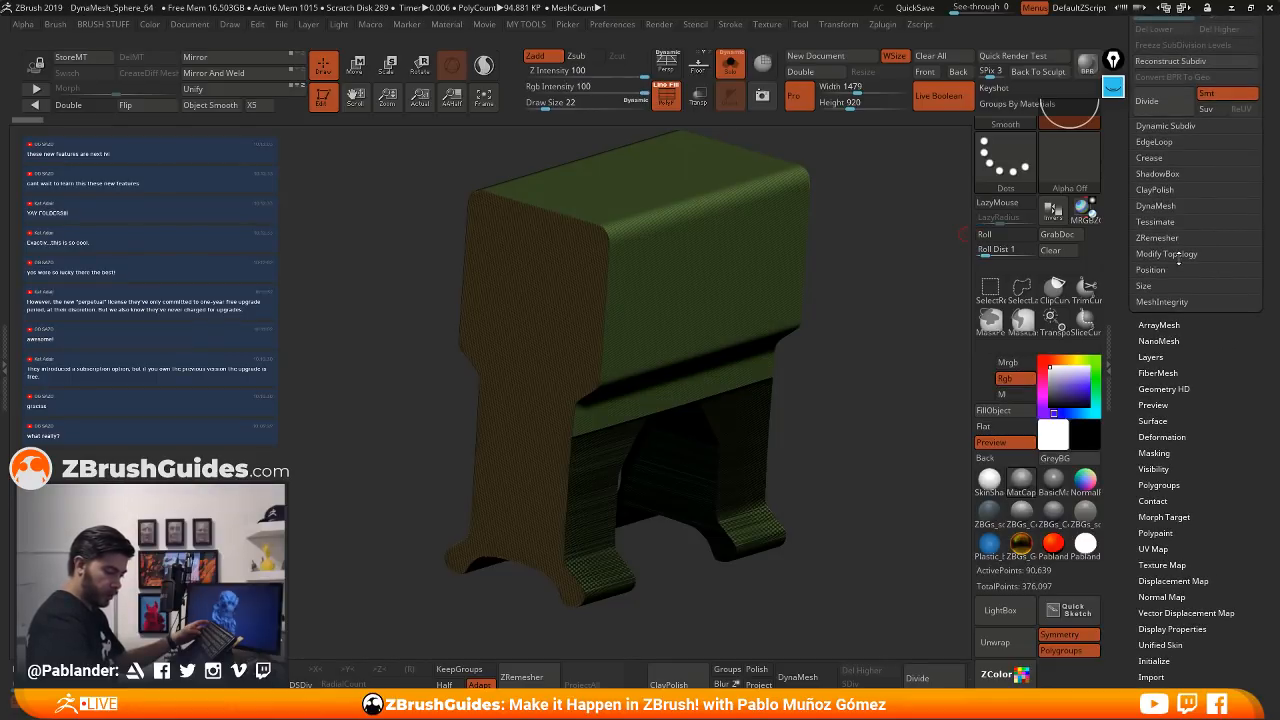
left_click(1178, 239)
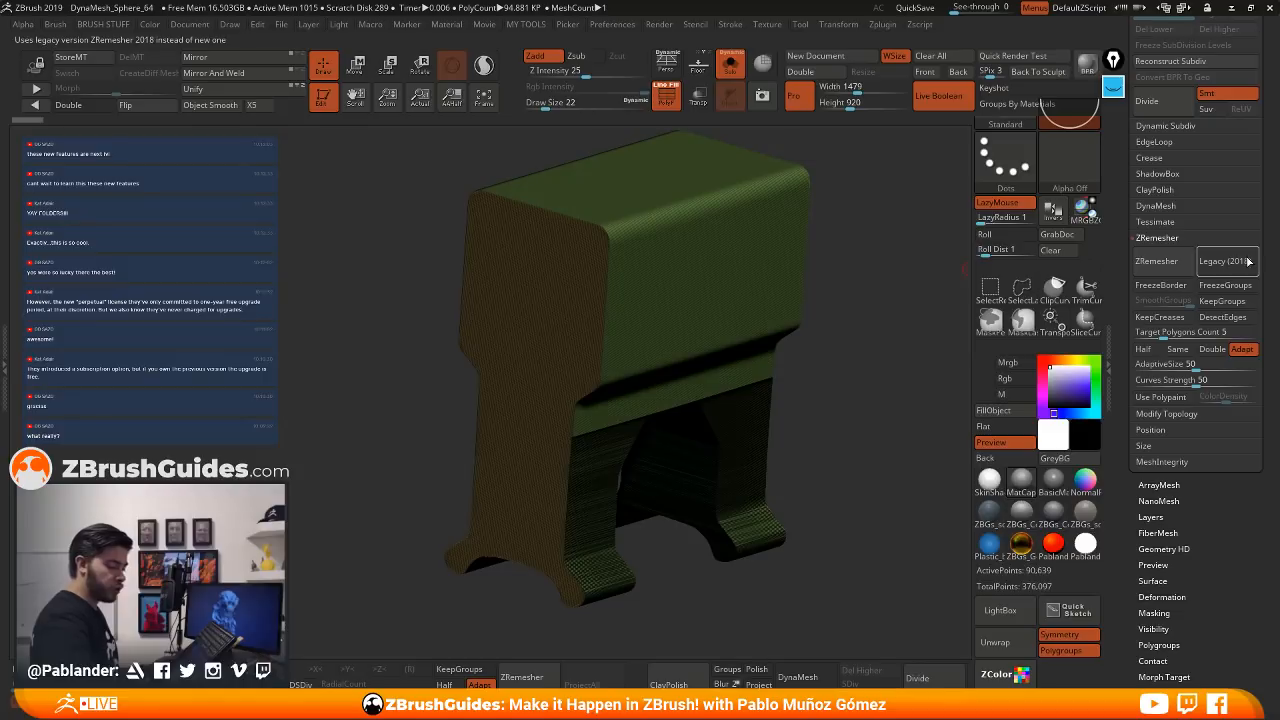
left_click_drag(866, 202, 830, 210)
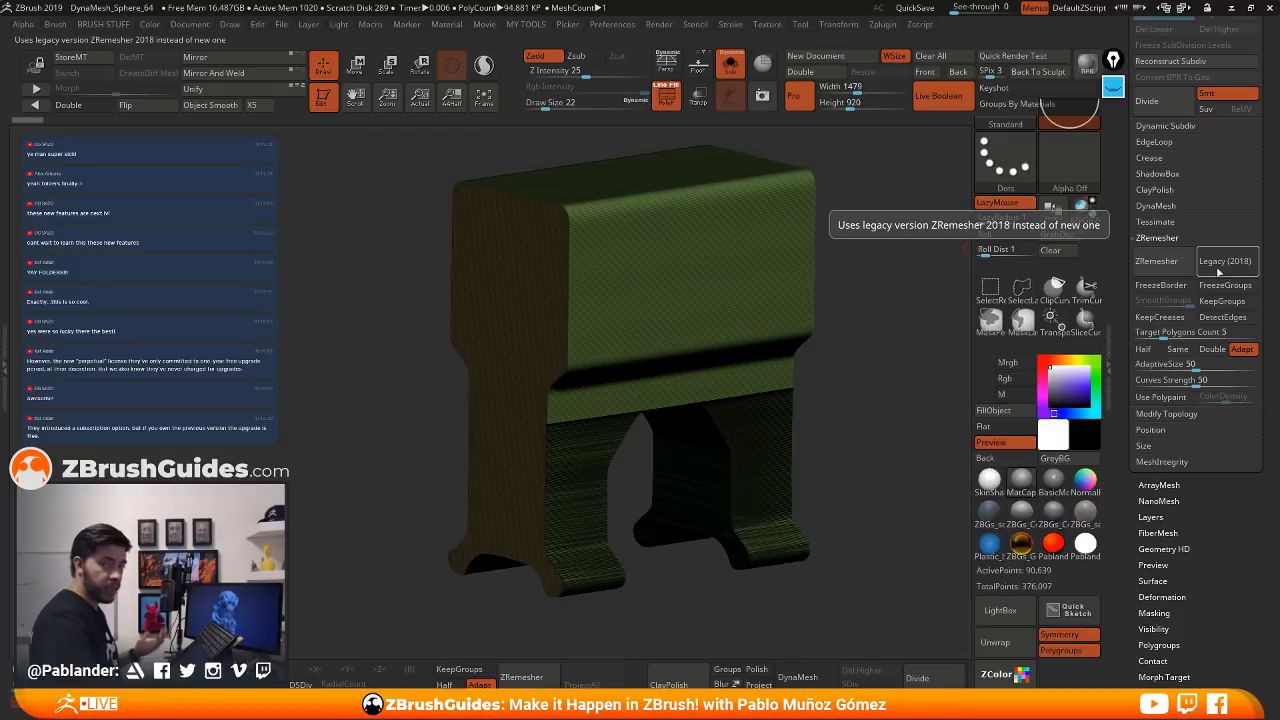
left_click_drag(905, 282, 889, 280)
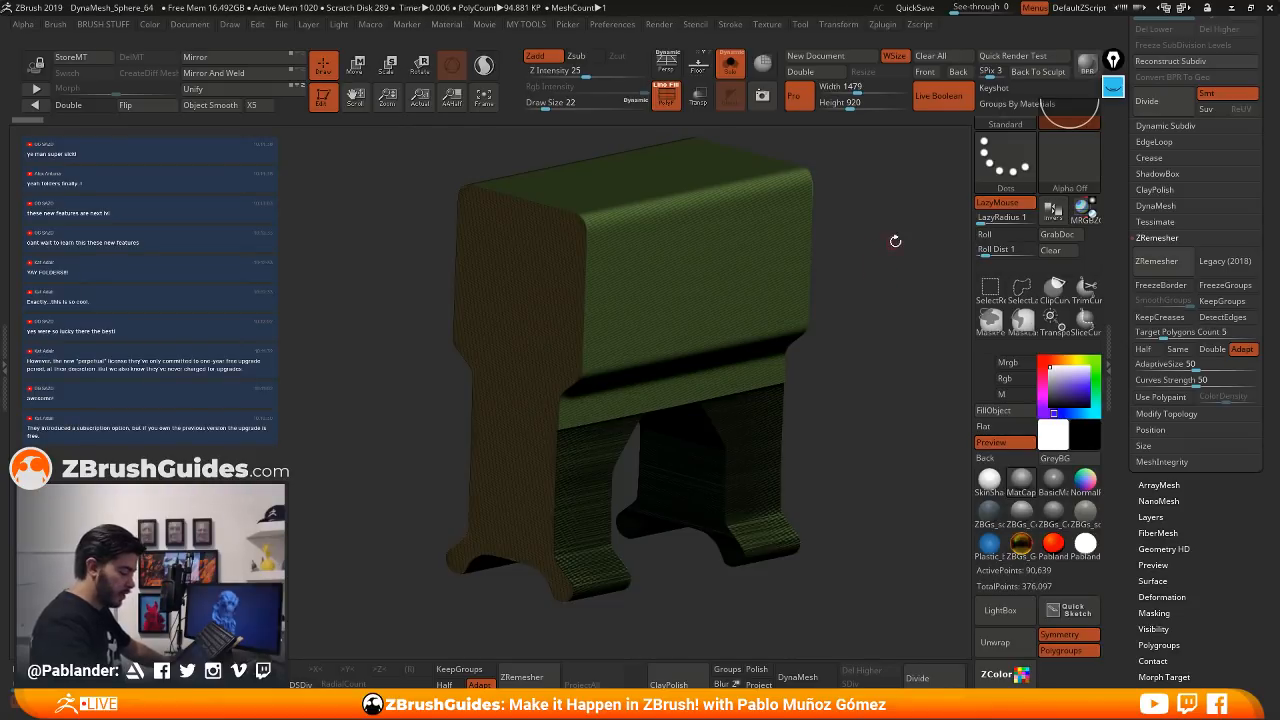
left_click_drag(895, 240, 880, 241, "shift")
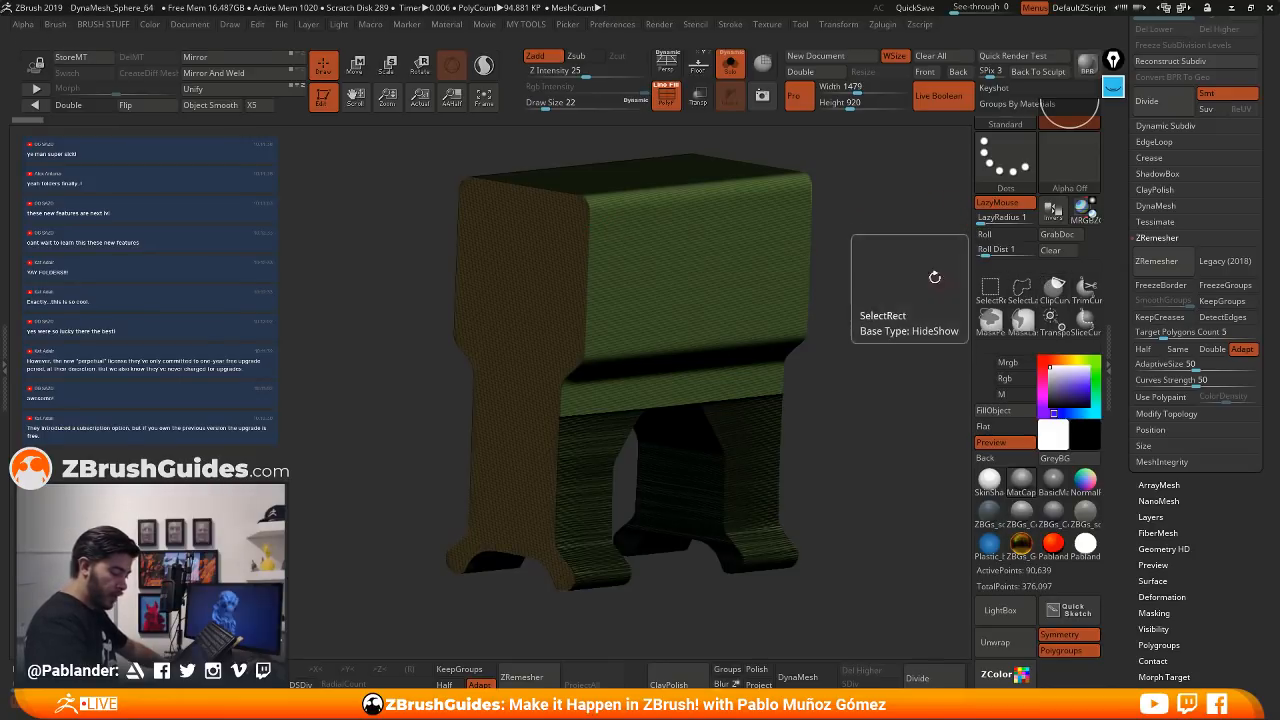
left_click(1155, 262)
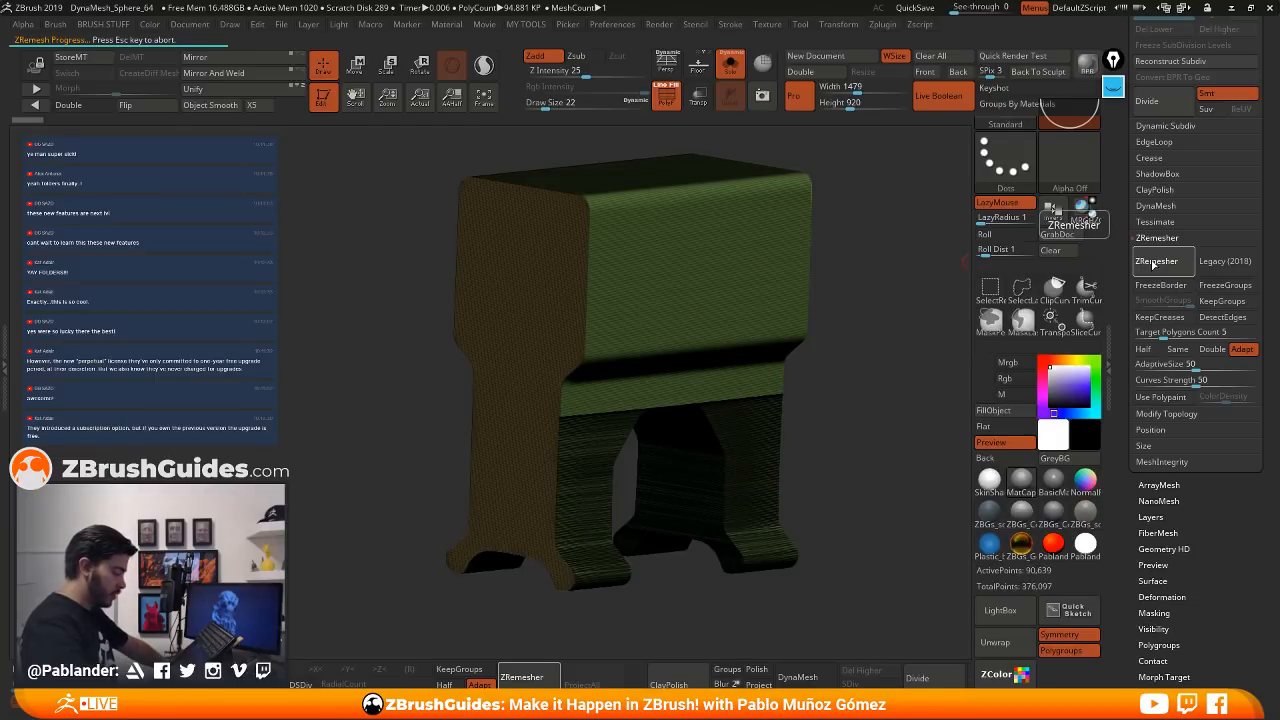
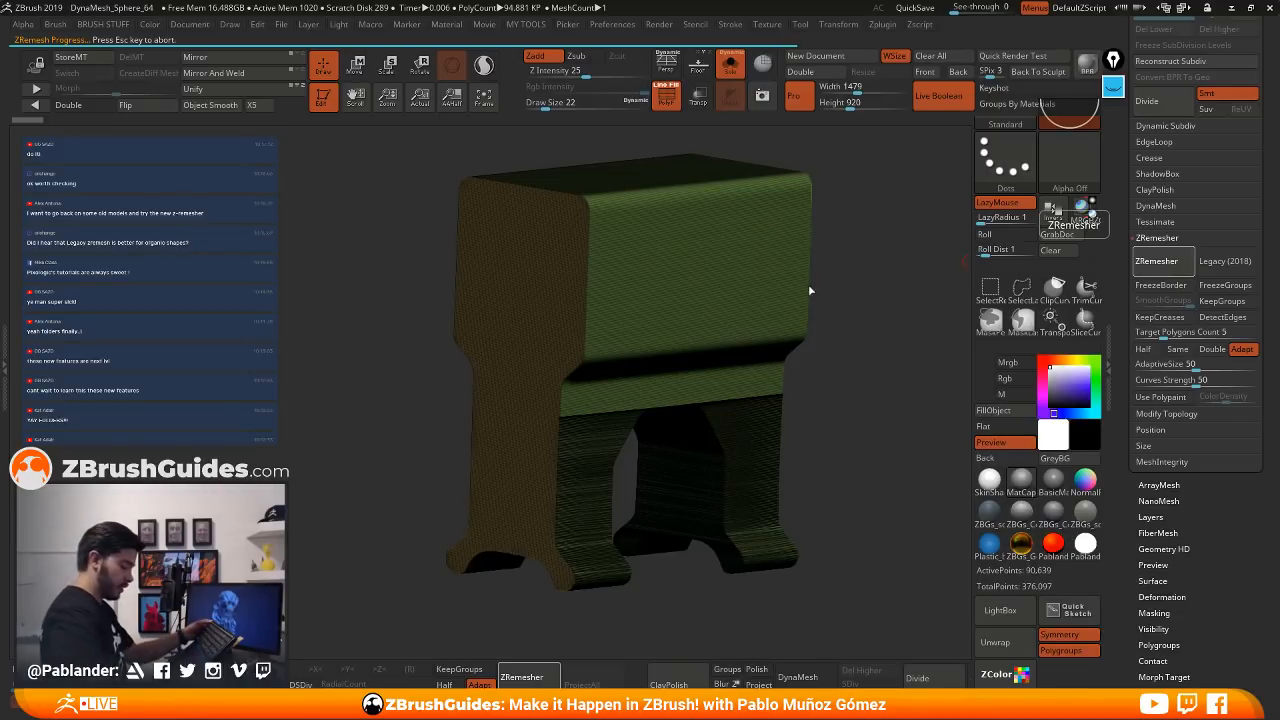
key("Escape")
left_click_drag(851, 249, 870, 248)
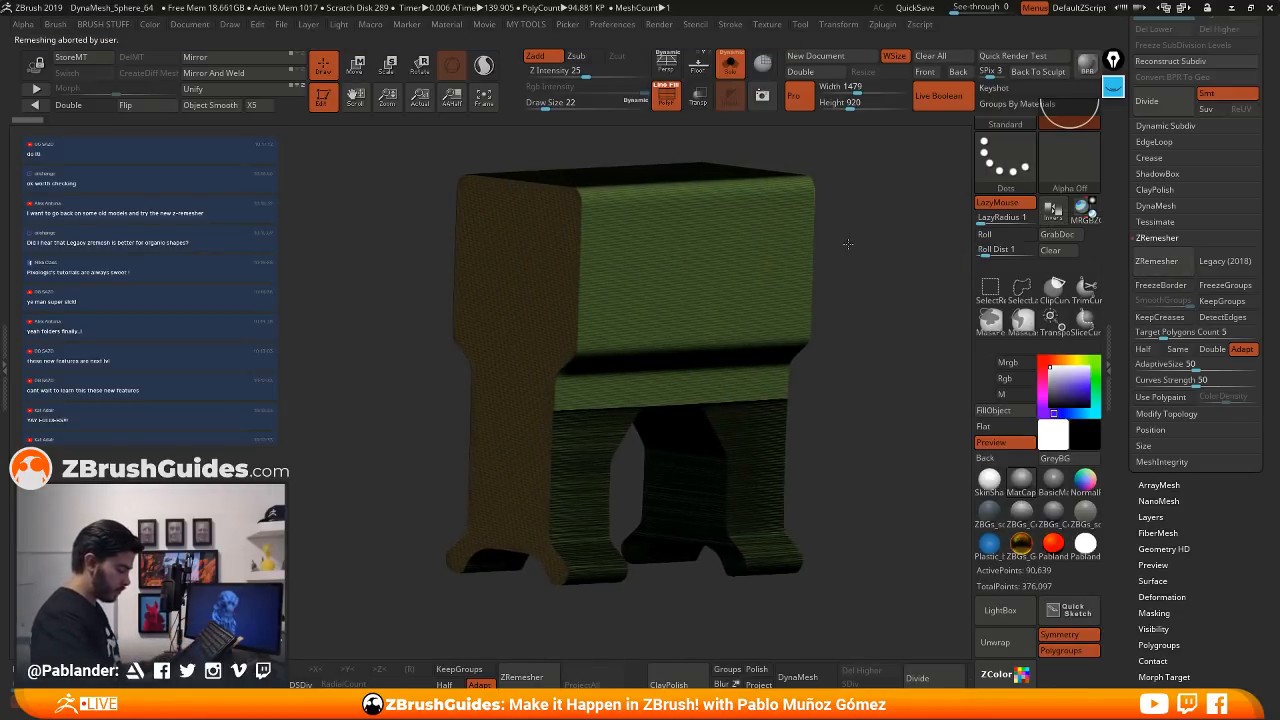
- Switch to the Cylinder3D primitive and convert it to a PolyMesh3D
scroll(1190, 200, "up", 5)
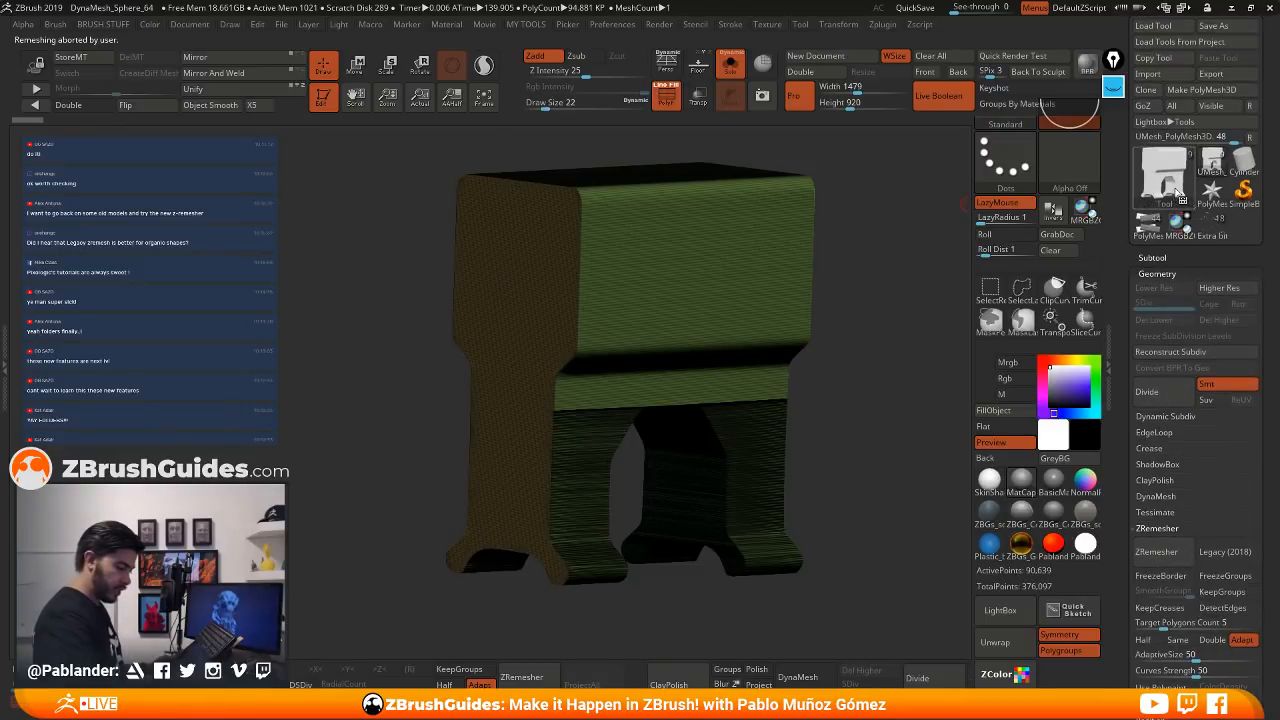
left_click(1243, 163)
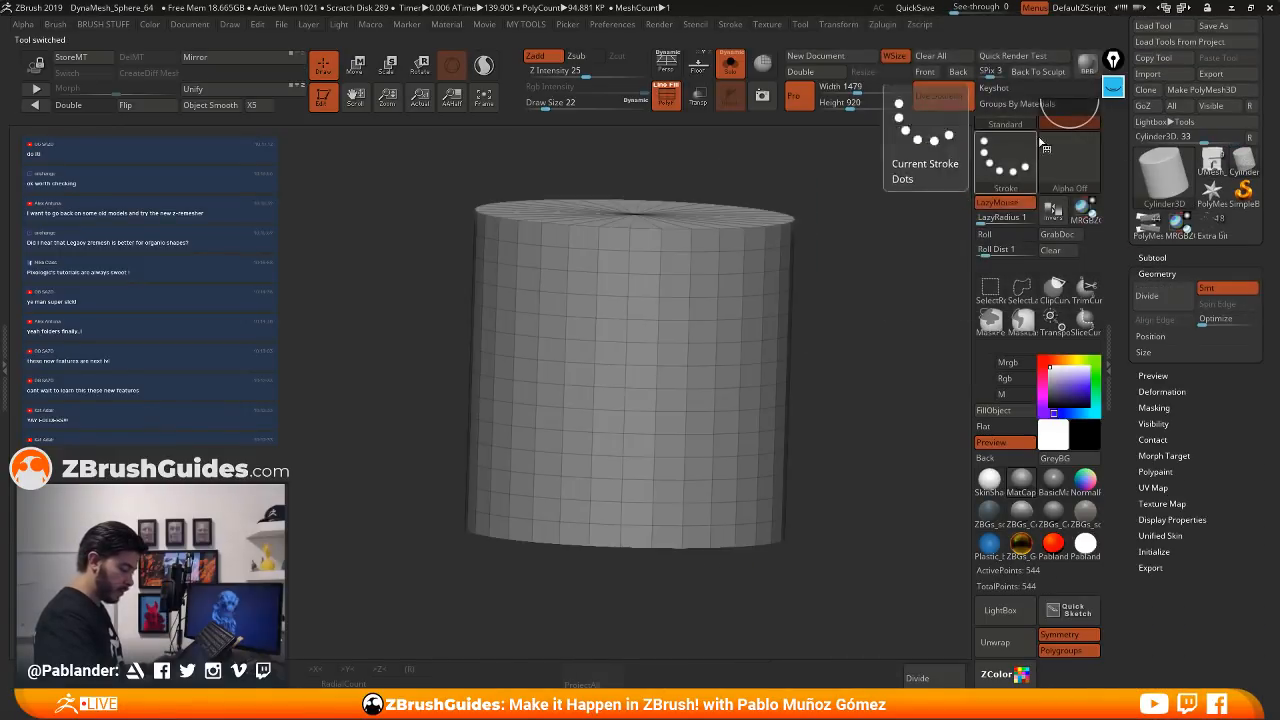
left_click(1160, 551)
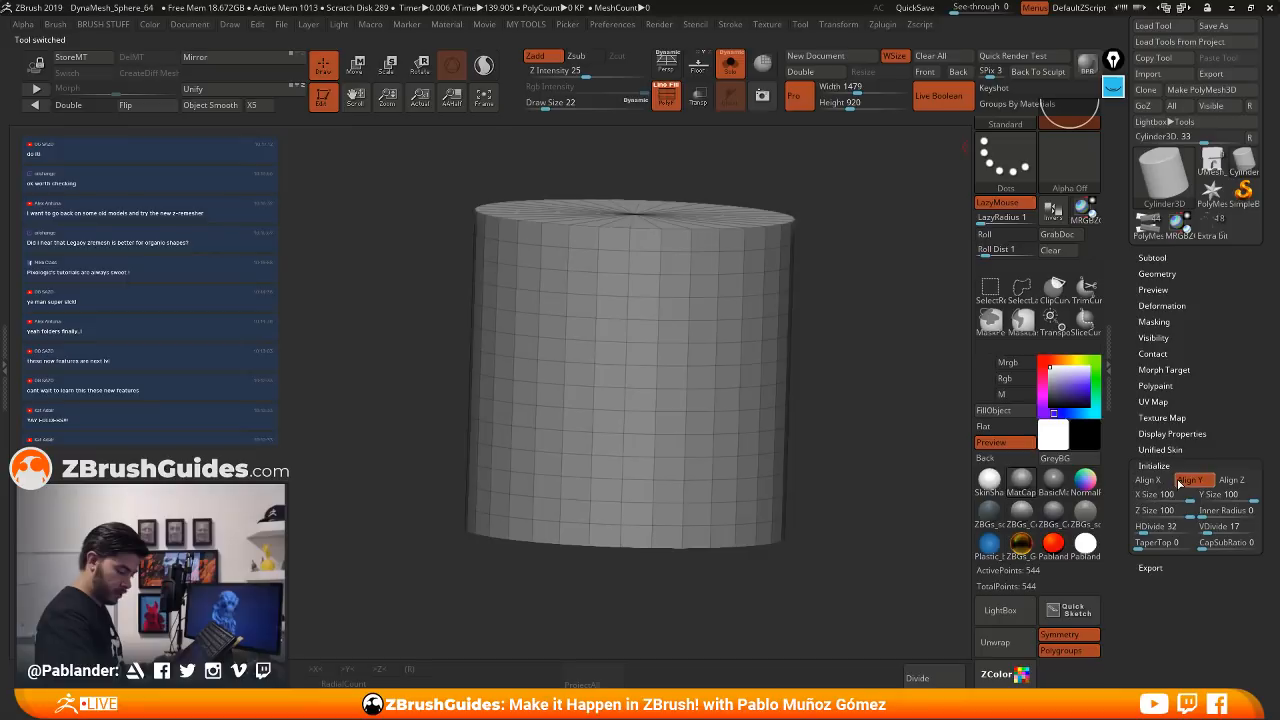
left_click(1195, 89)
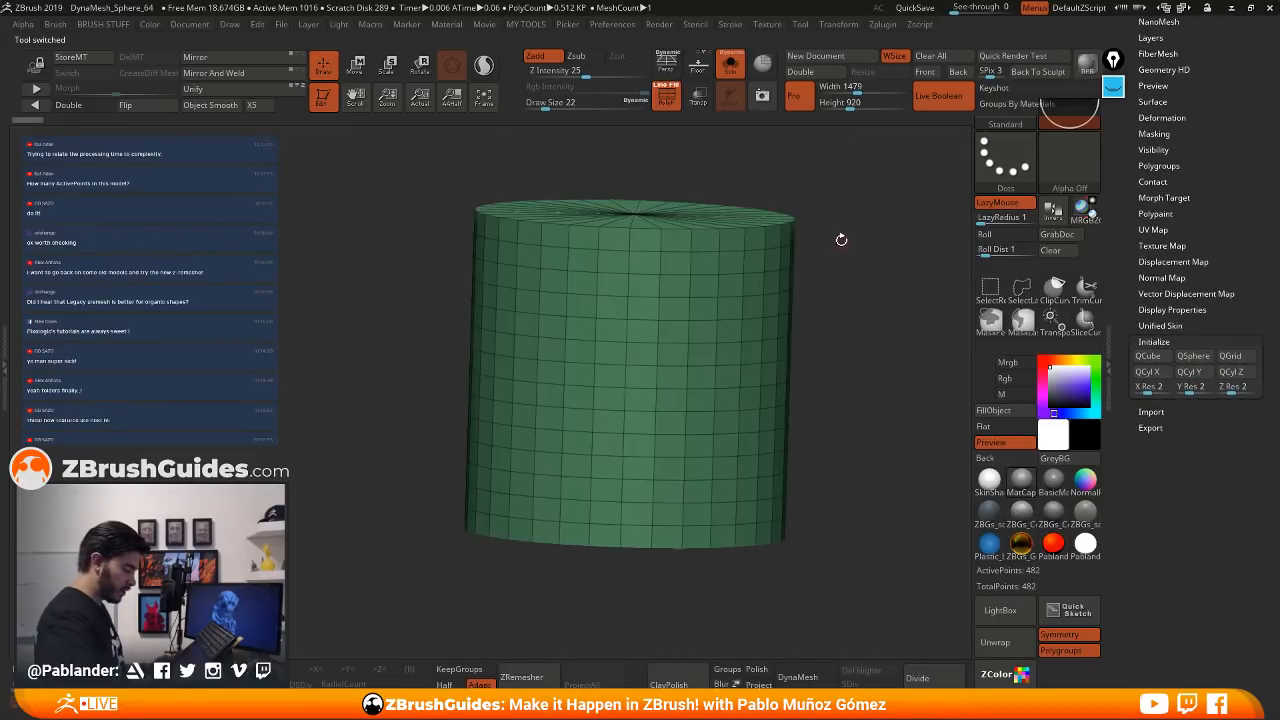
left_click_drag(843, 240, 860, 313)
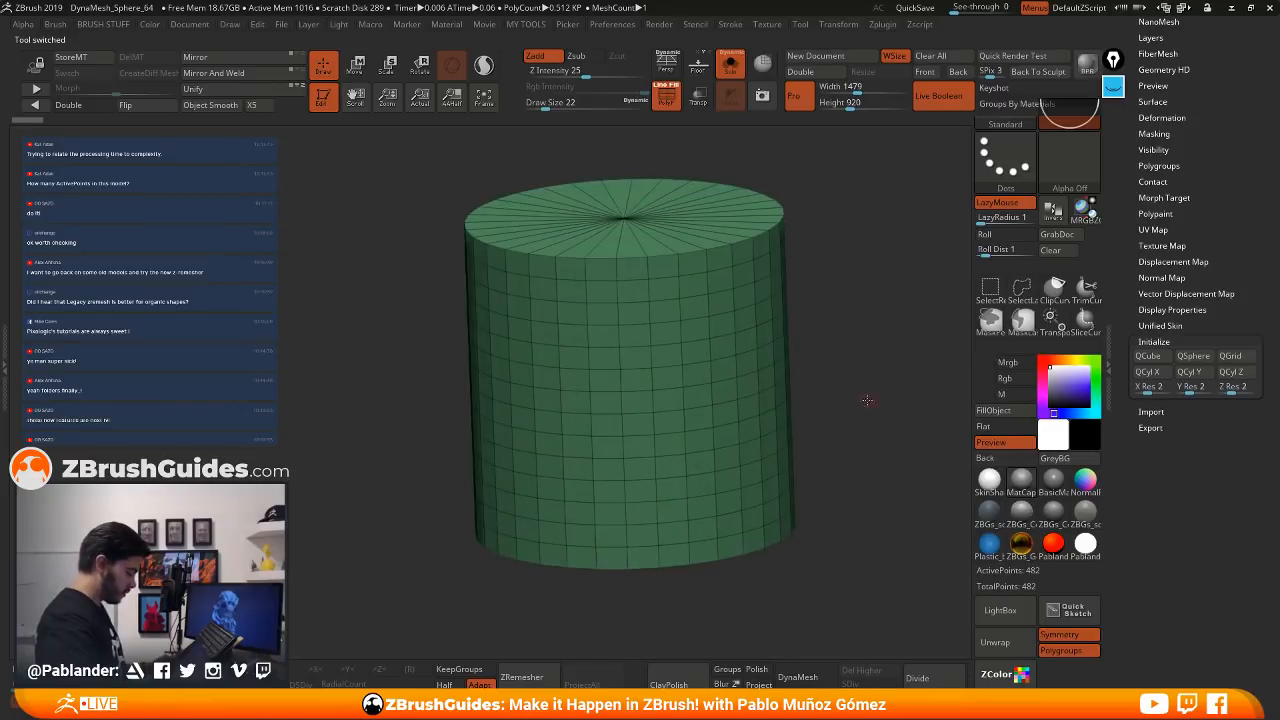
left_click_drag(867, 400, 865, 403)
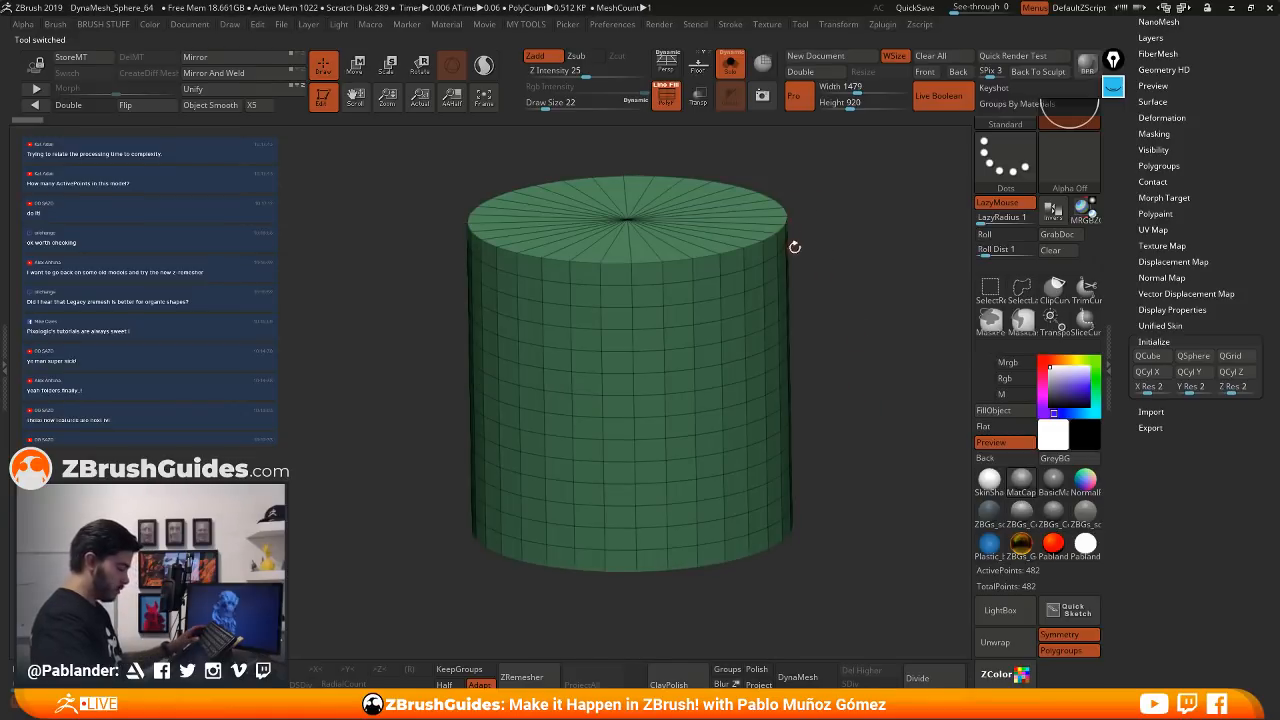
left_click_drag(794, 247, 813, 215, "alt")
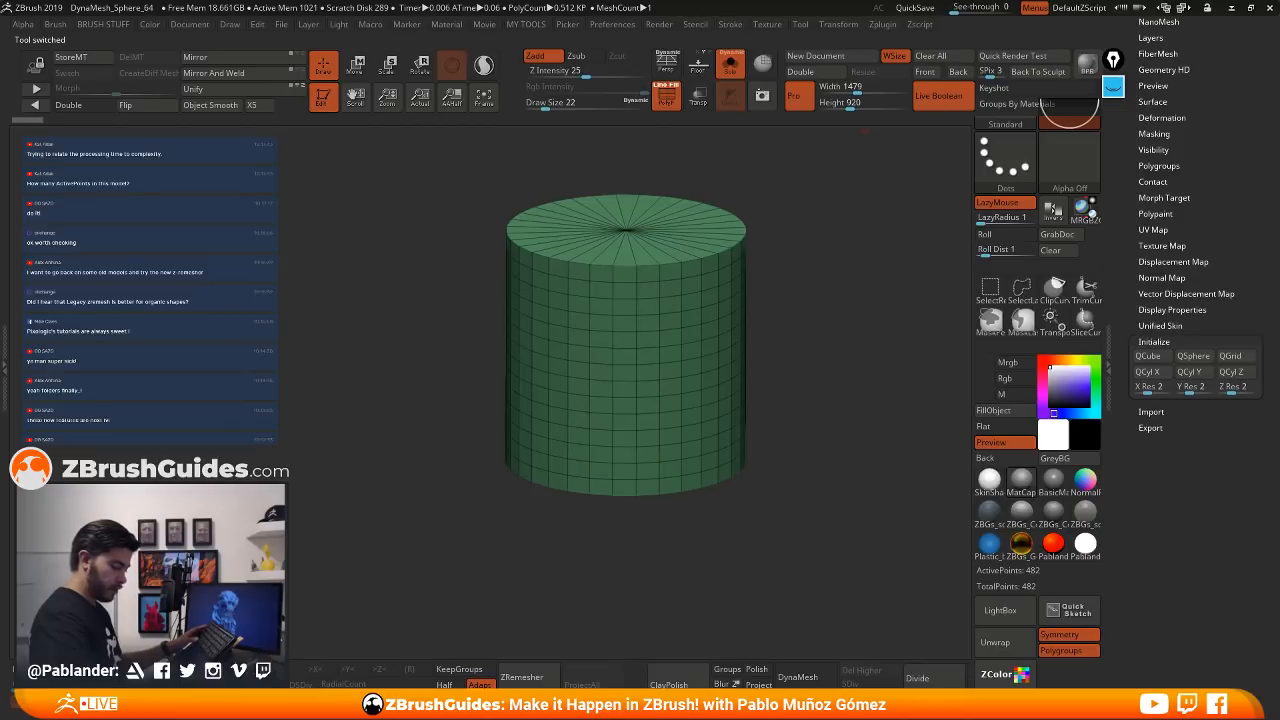
- Set the X, Y and Z resolution to 5 and initialize the mesh as a QCube, framed in the viewport
left_click(1160, 386)
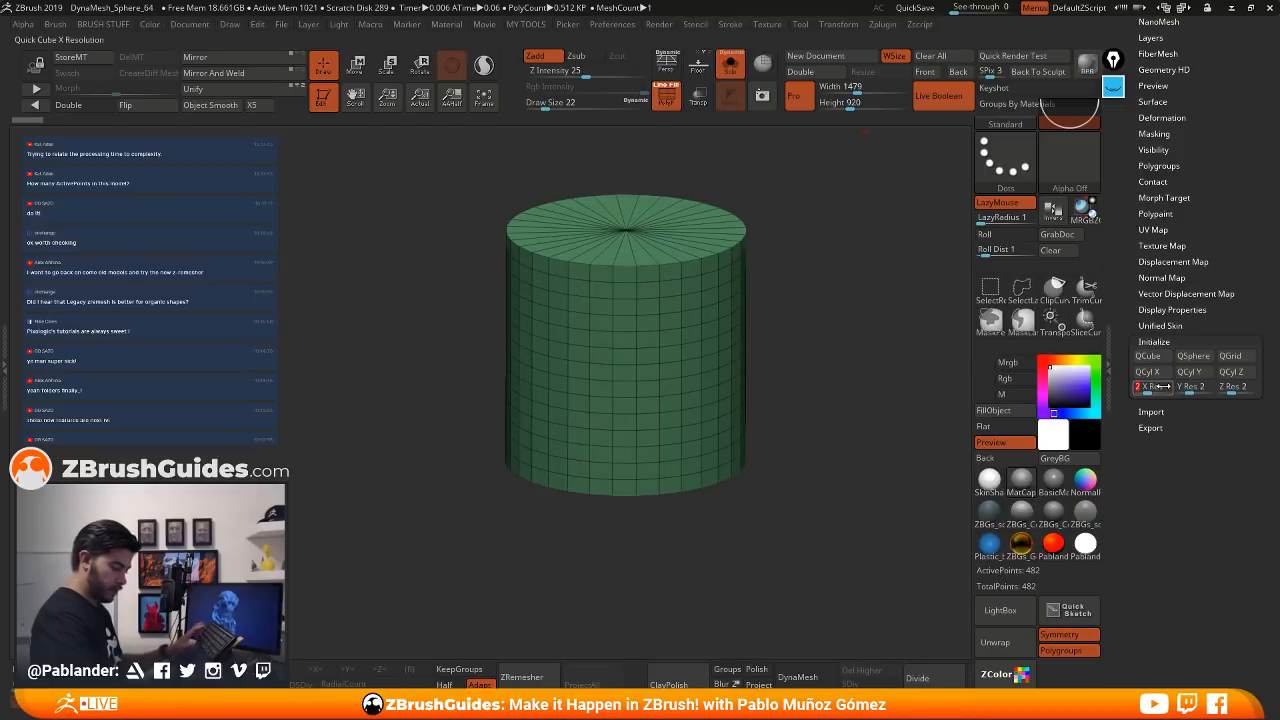
type("5")
key("Tab")
type("5")
key("Tab")
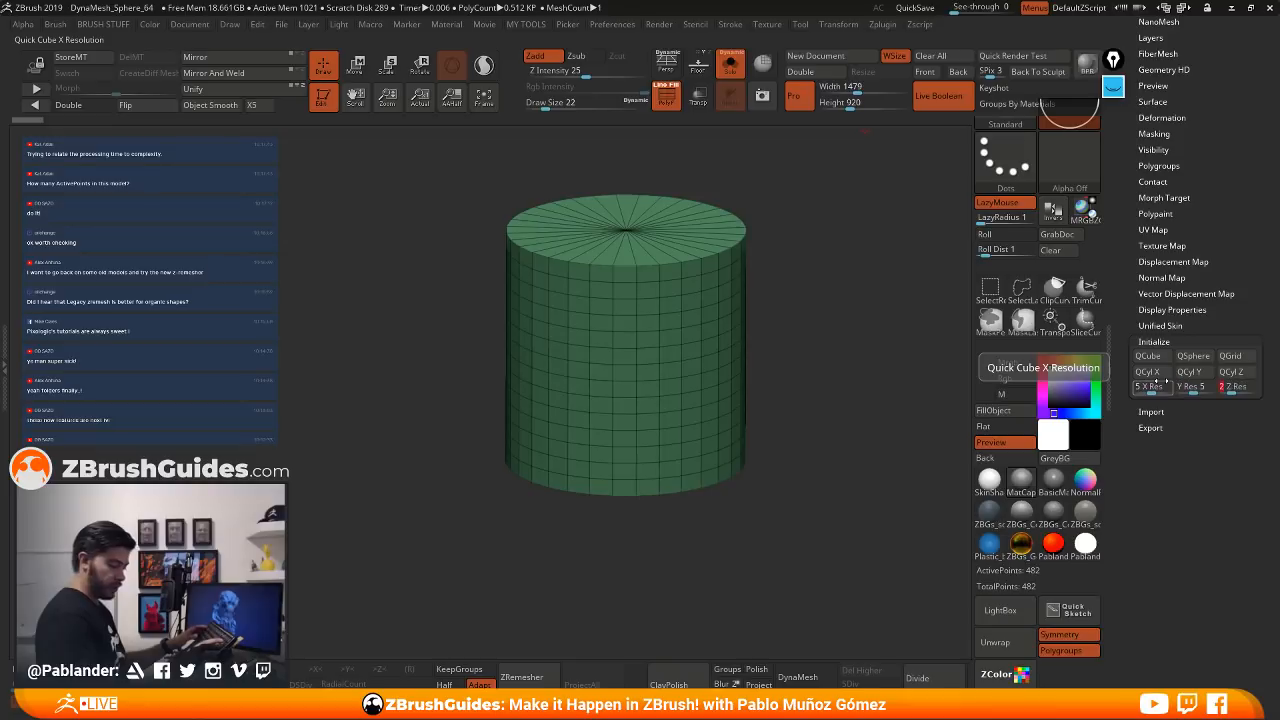
type("5")
key("Tab")
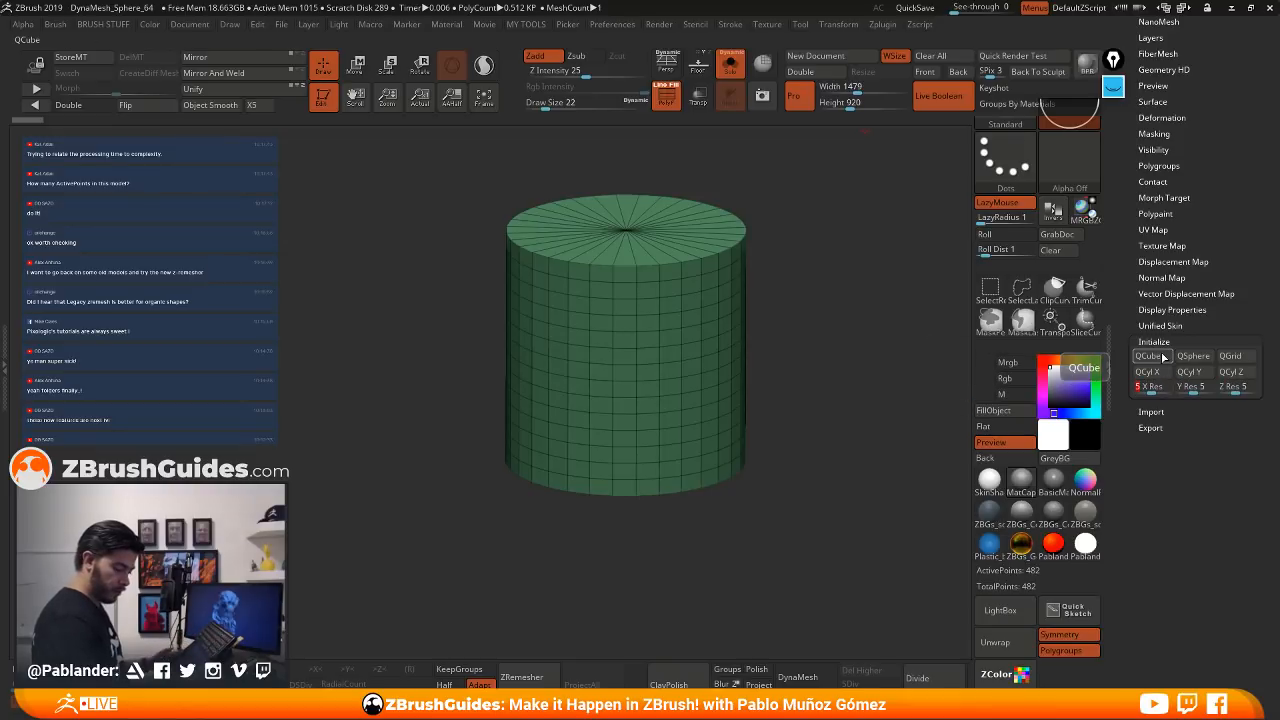
left_click(1163, 357)
left_click_drag(721, 291, 712, 266)
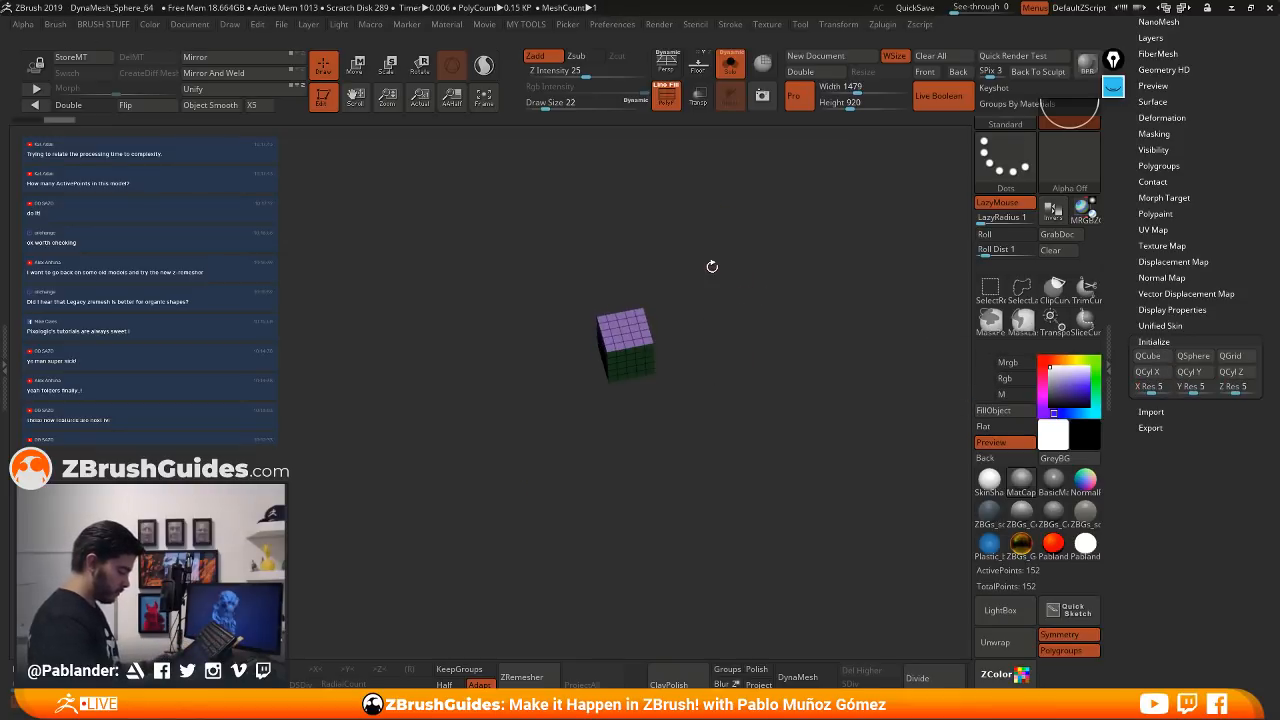
key("f")
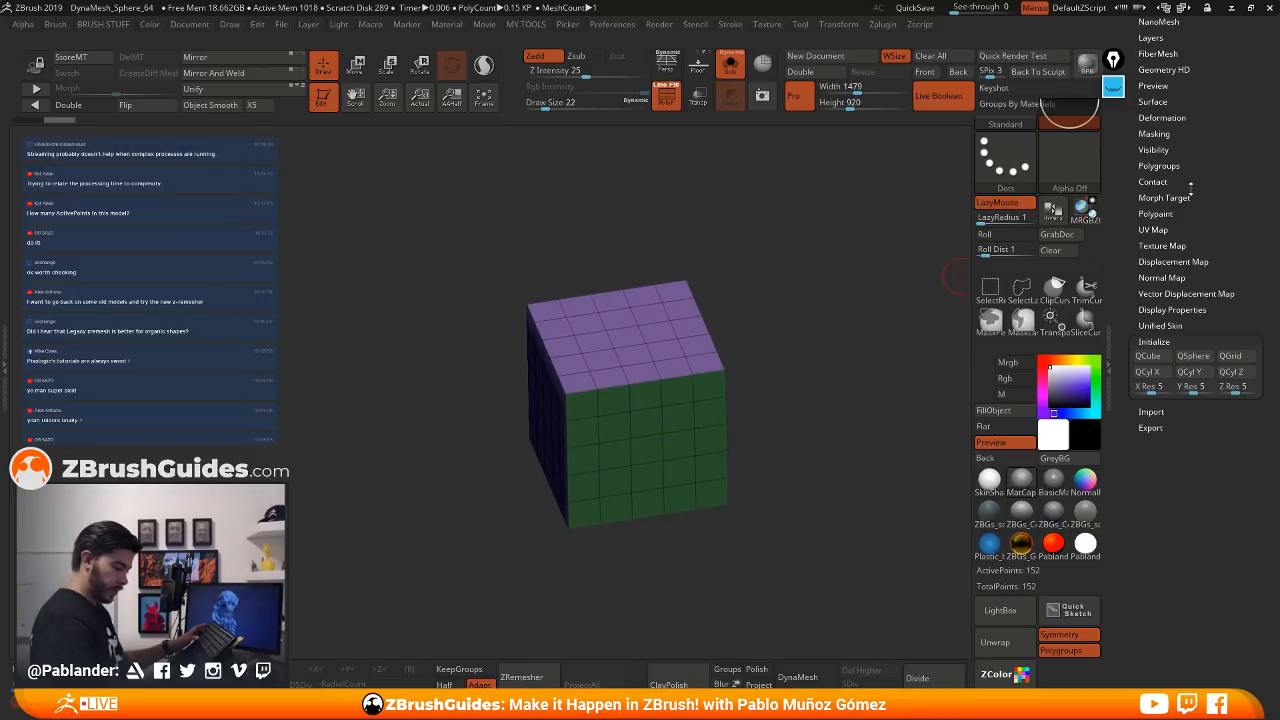
- Append a Cylinder3D to the cube as a second subtool and select it
scroll(1160, 240, "up", 10)
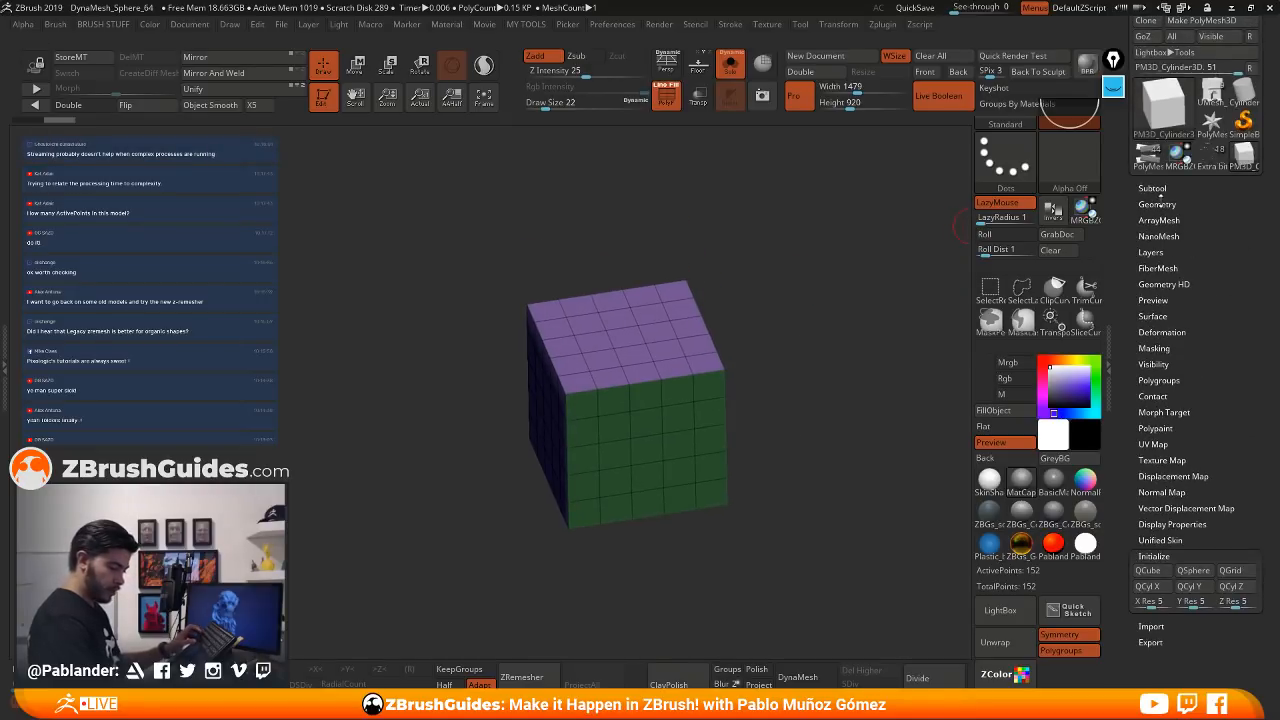
left_click(1158, 204)
left_click(1152, 188)
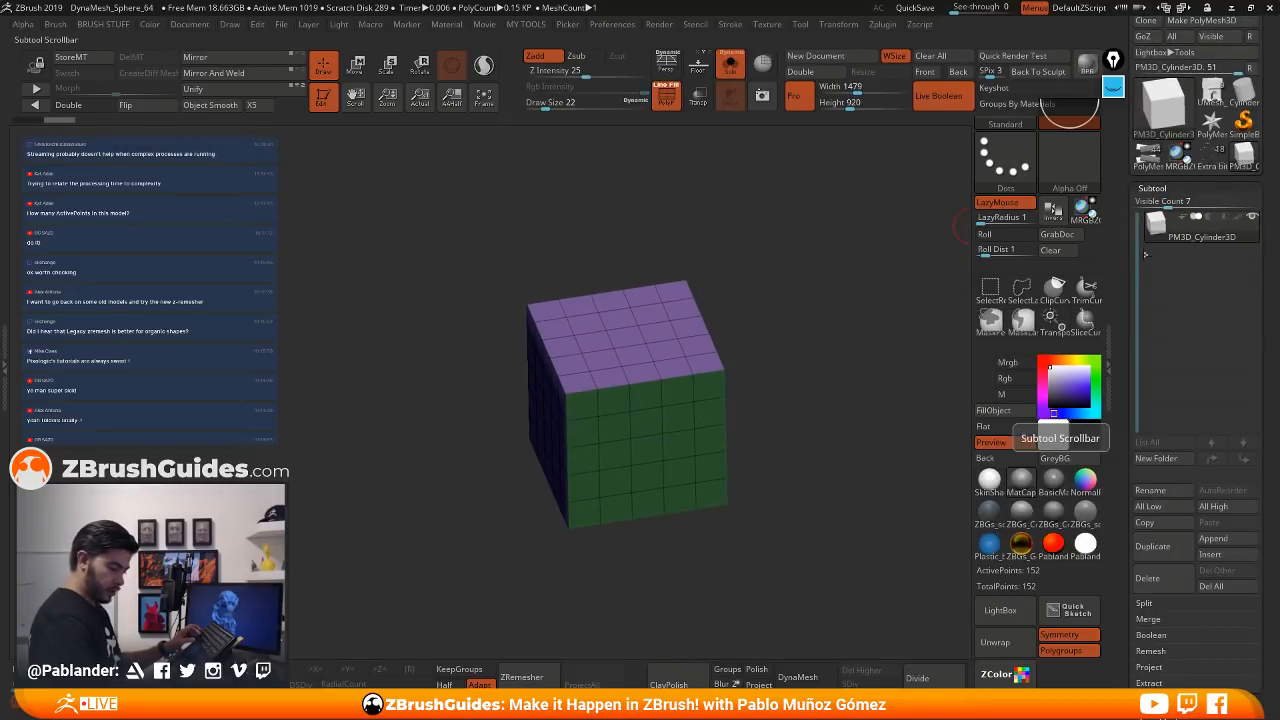
left_click(1213, 538)
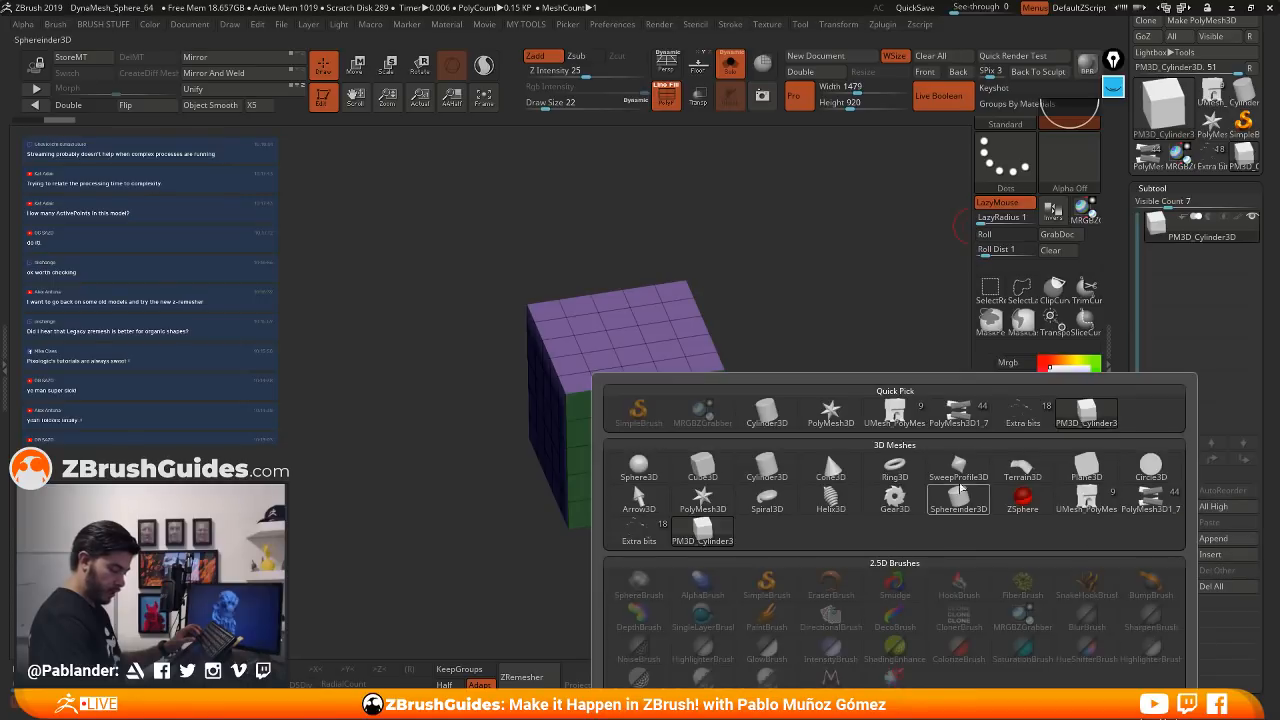
left_click(766, 467)
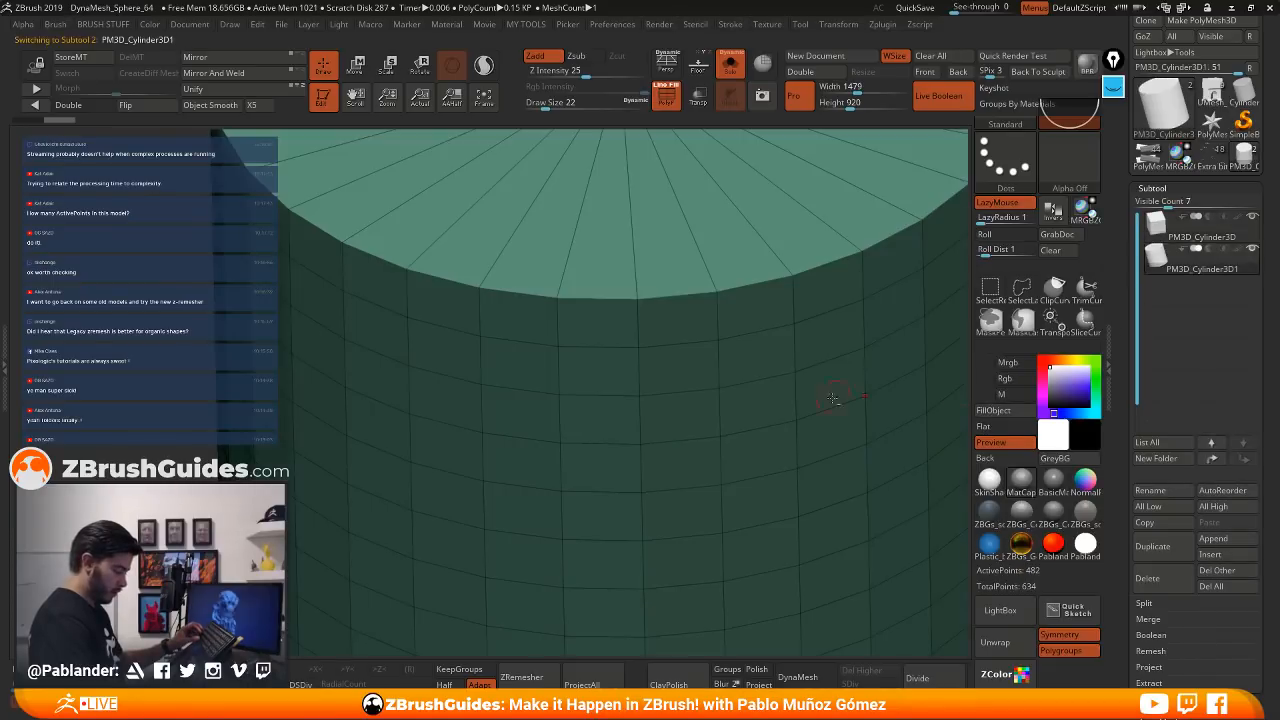
- Scale the cylinder down and raise it so that it partly protrudes through the cube's top face
key("r")
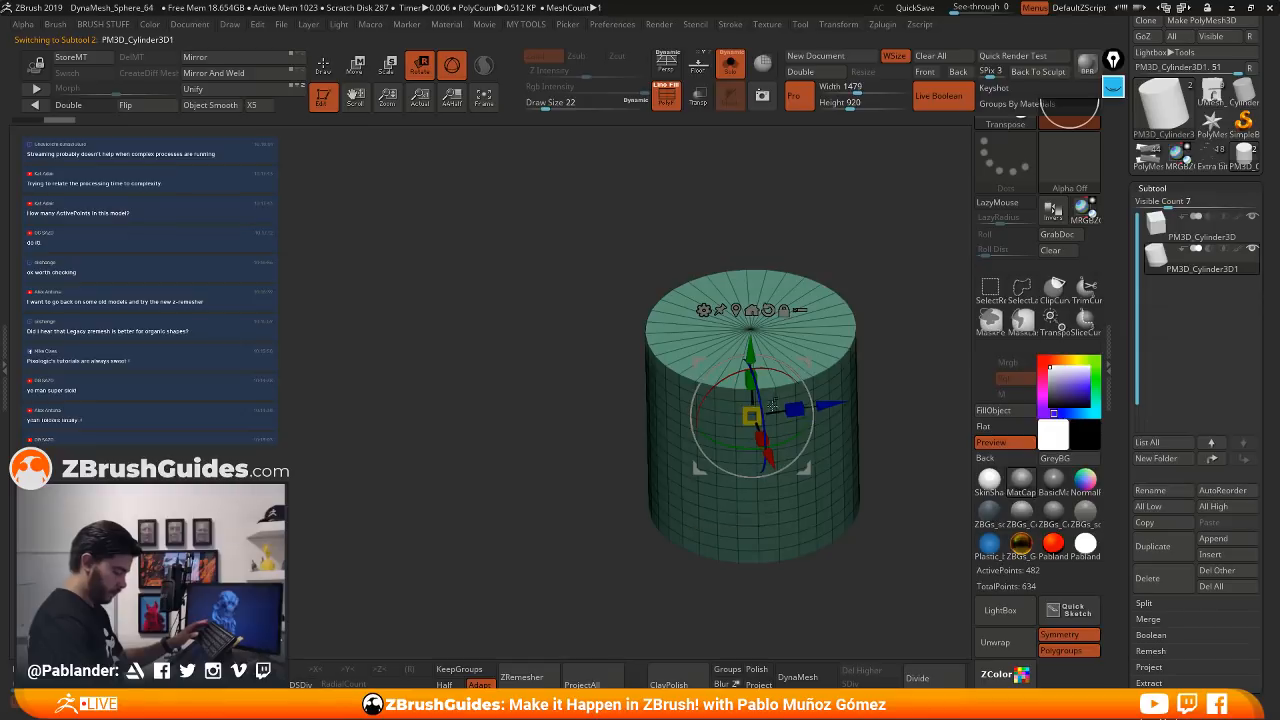
left_click_drag(751, 416, 769, 262)
mouse_move(749, 326)
left_mouse_down()
mouse_move(690, 254)
mouse_move(753, 273)
mouse_move(752, 337)
left_mouse_up()
right_click_drag(884, 318, 890, 373, "ctrl")
left_click_drag(890, 373, 884, 405)
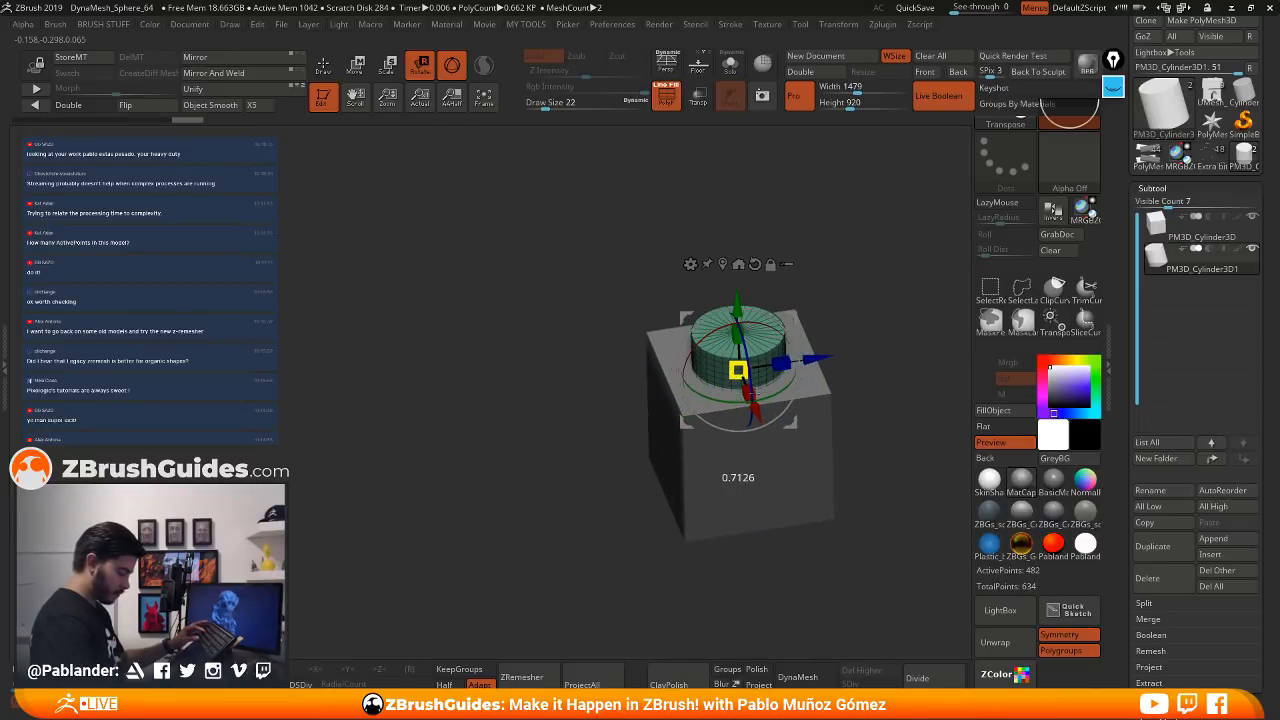
left_click_drag(738, 307, 738, 292)
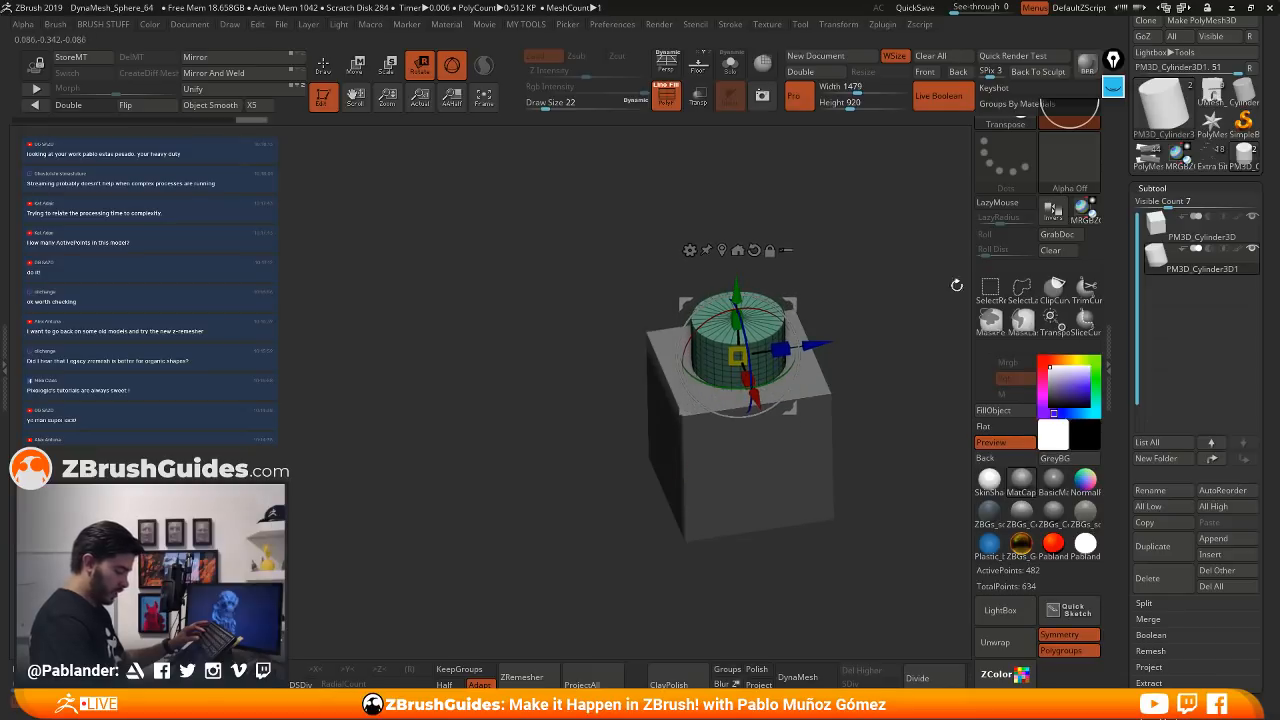
- Set the cylinder subtool to subtract from the cube and hide the PolyFrame to show the cut
left_click(1210, 250)
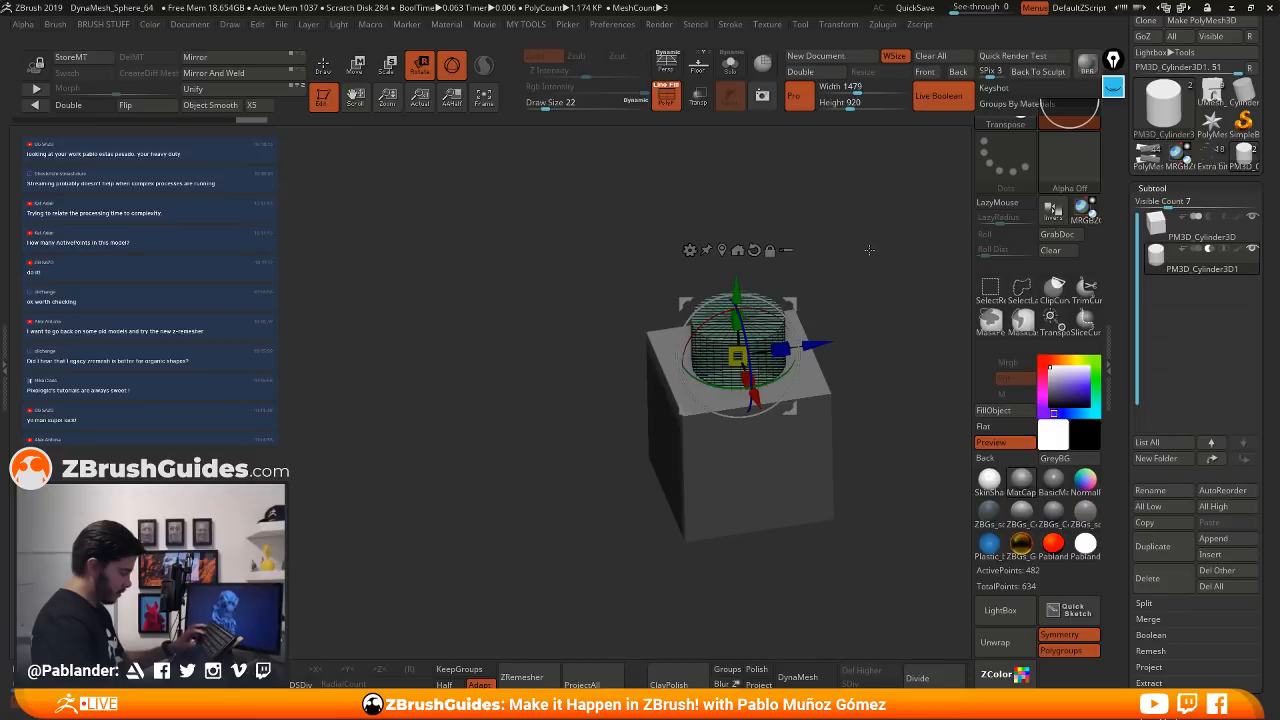
key("shift+f")
mouse_move(864, 270)
left_mouse_down()
mouse_move(690, 246)
mouse_move(700, 300)
left_mouse_up()
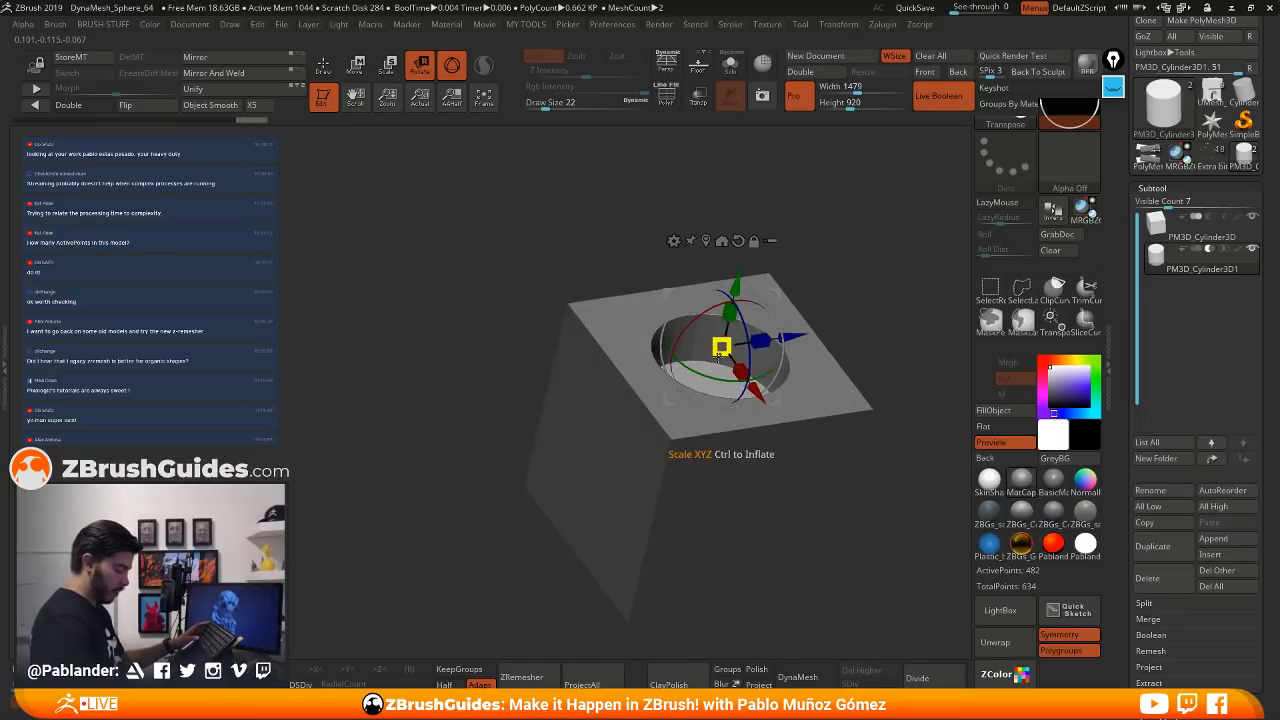
- Scale up the subtracting cylinder to widen the round recess in the cube's top face, checking it with the PolyFrame
left_click_drag(720, 350, 745, 240)
left_click_drag(815, 316, 823, 286, "alt")
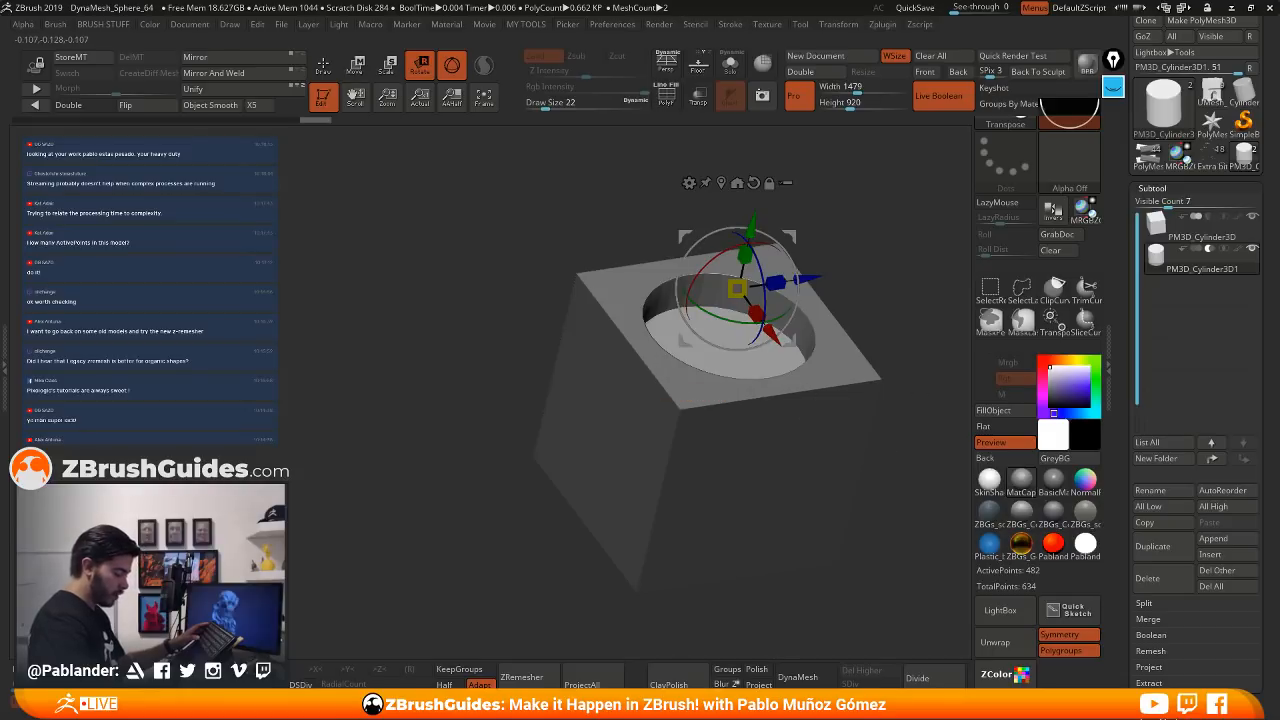
key("shift+f")
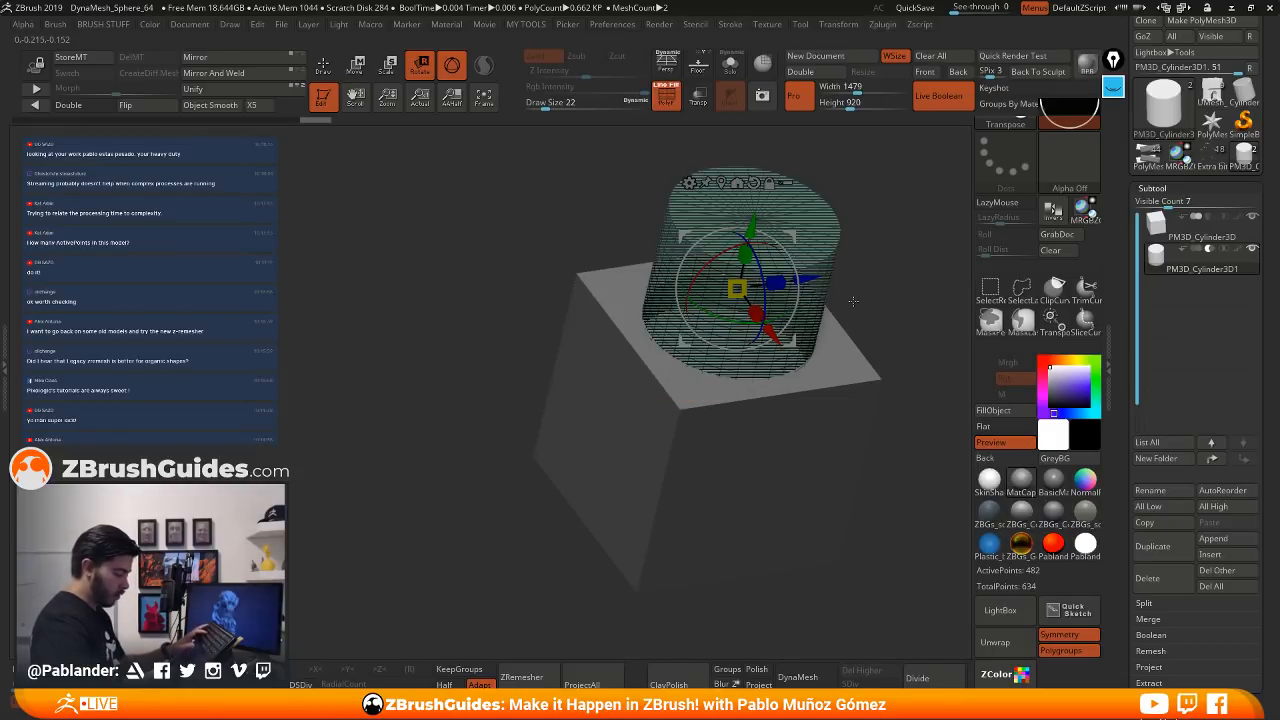
key("shift+f")
key("w")
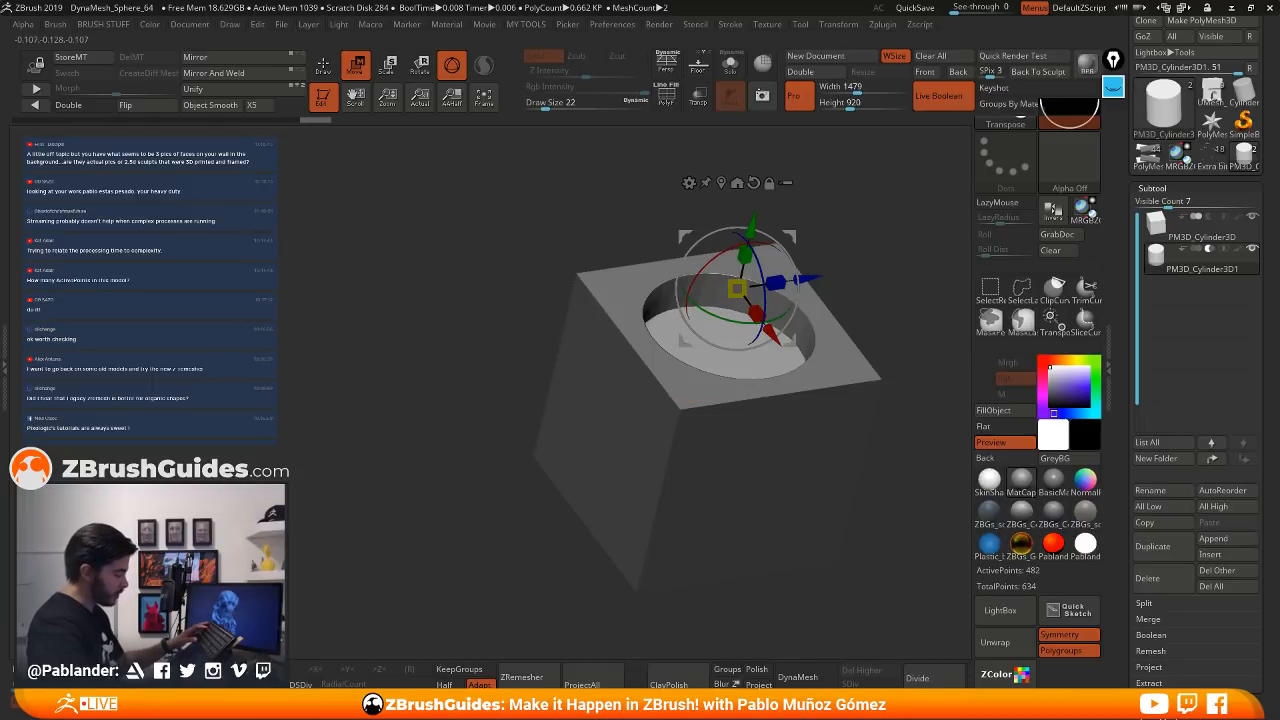
key("q")
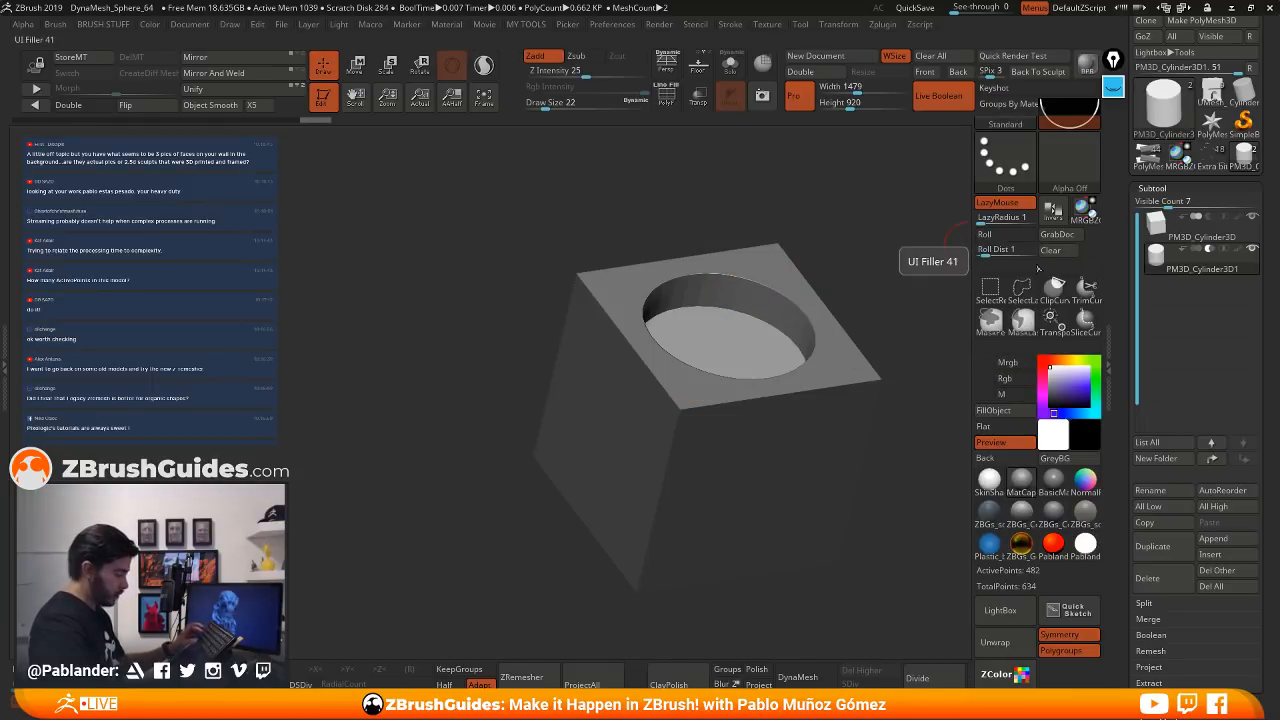
- Select the cube subtool and put it with the cylinder into a new folder named Untitled Folder
left_click(1160, 228)
left_click(1158, 458)
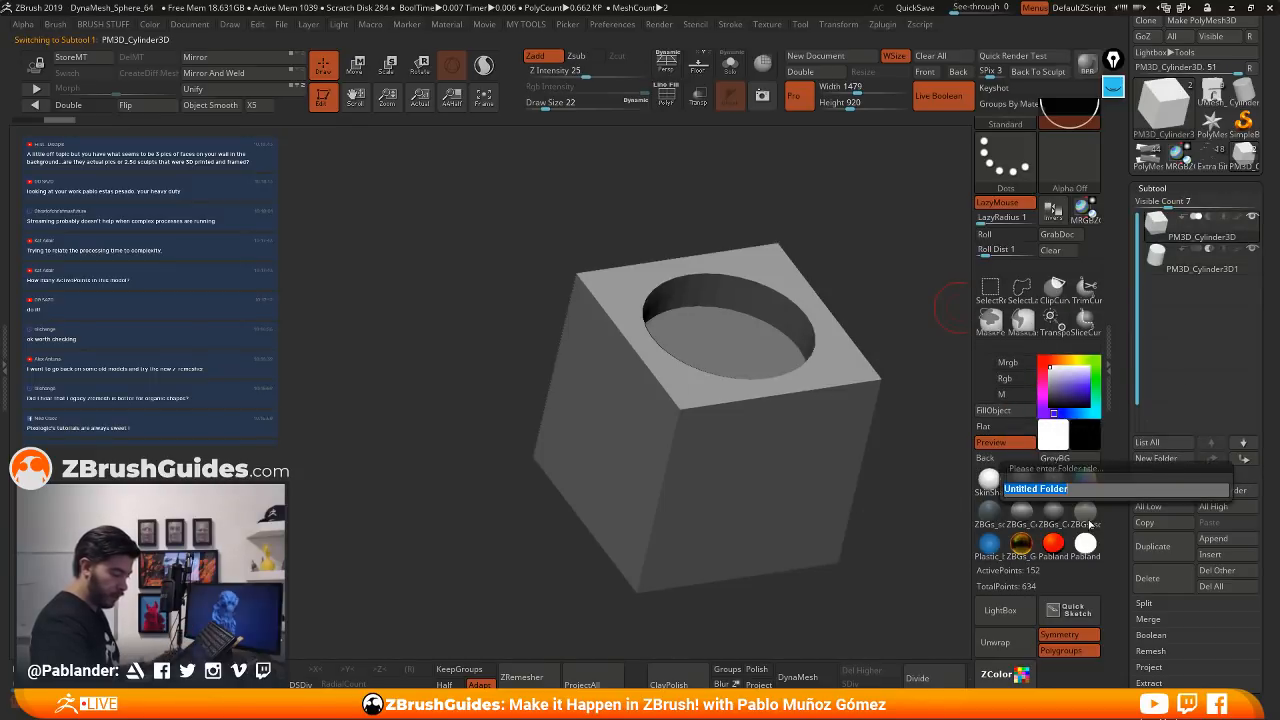
key("Return")
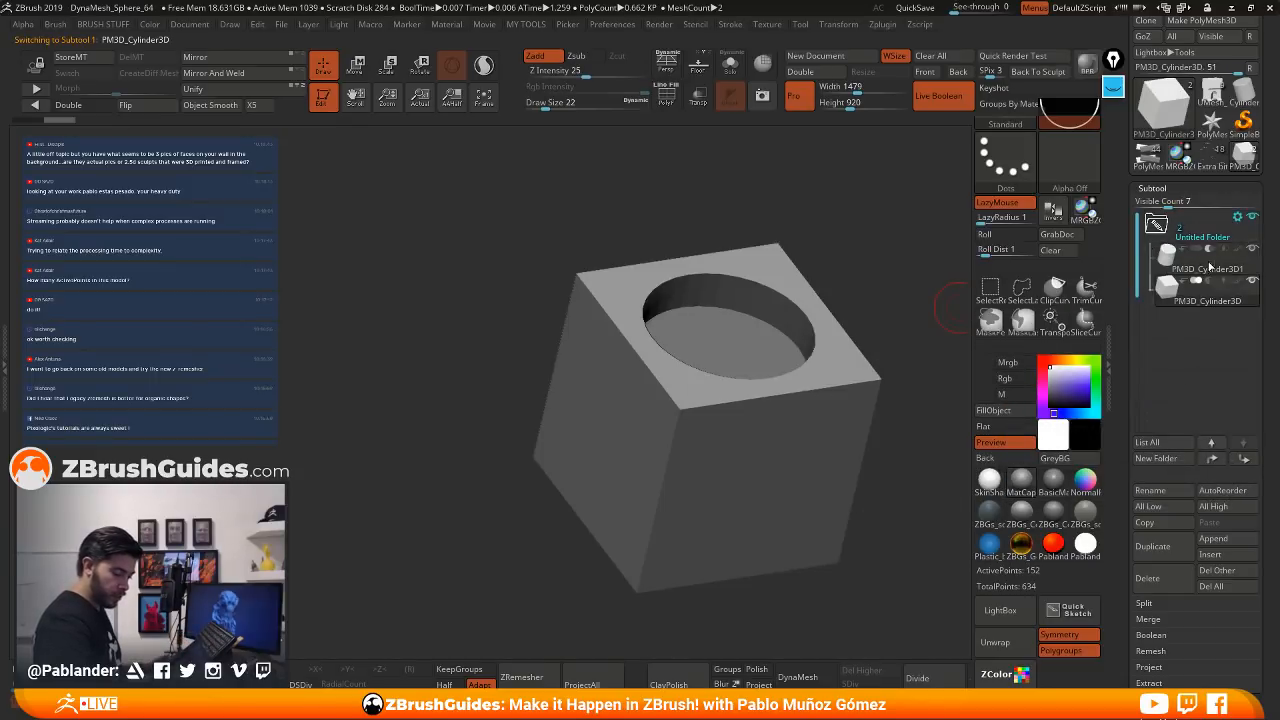
- Bake the folder with Boolean Folder and toggle the folder and resulting mesh visibility to check the cut
left_click(1237, 216)
left_click(1177, 388)
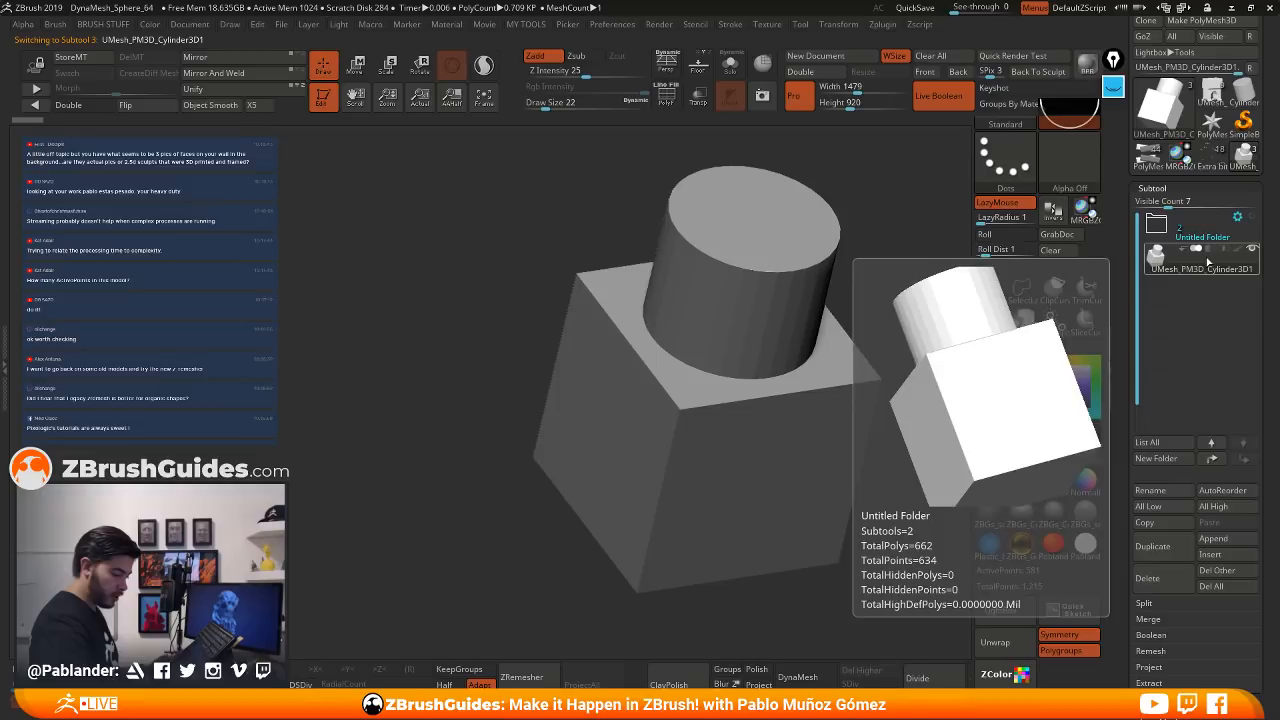
left_click(1254, 217)
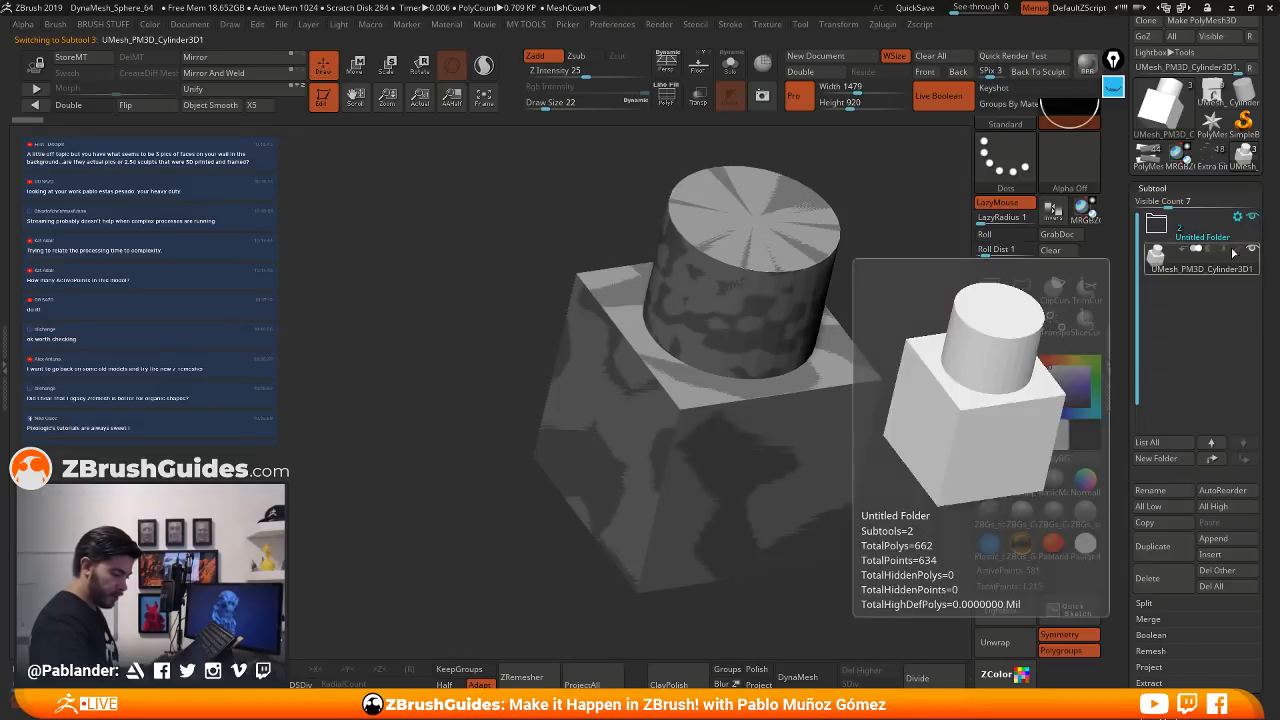
left_click(1256, 250)
left_click(1257, 252)
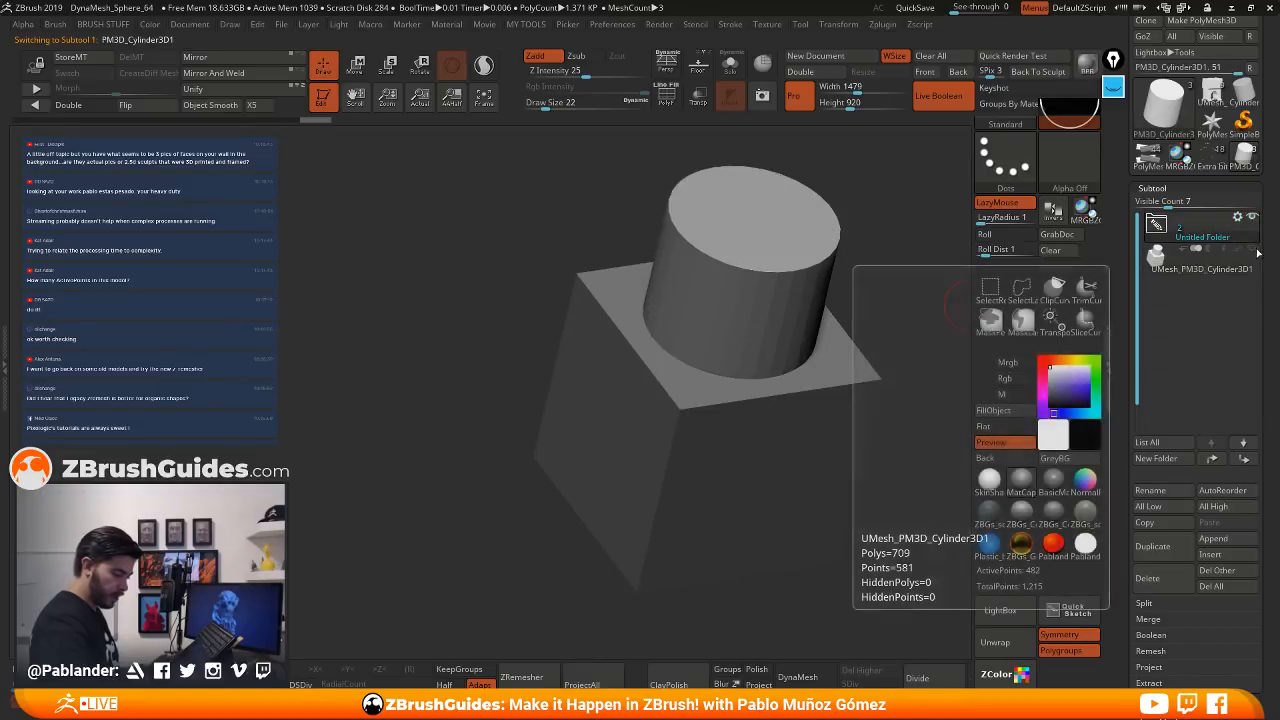
- Expand the folder, move the cube subtool above the subtracting cylinder and select the cube
left_click(1171, 227)
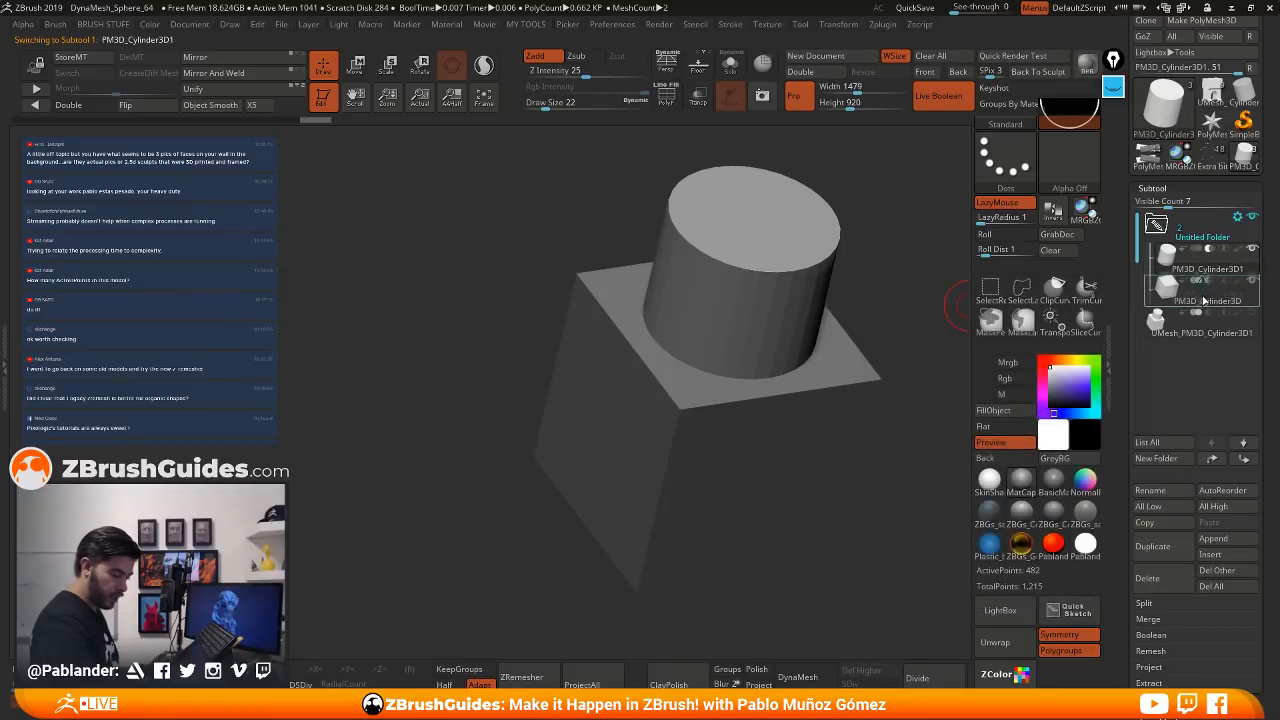
left_click_drag(1204, 300, 1215, 252)
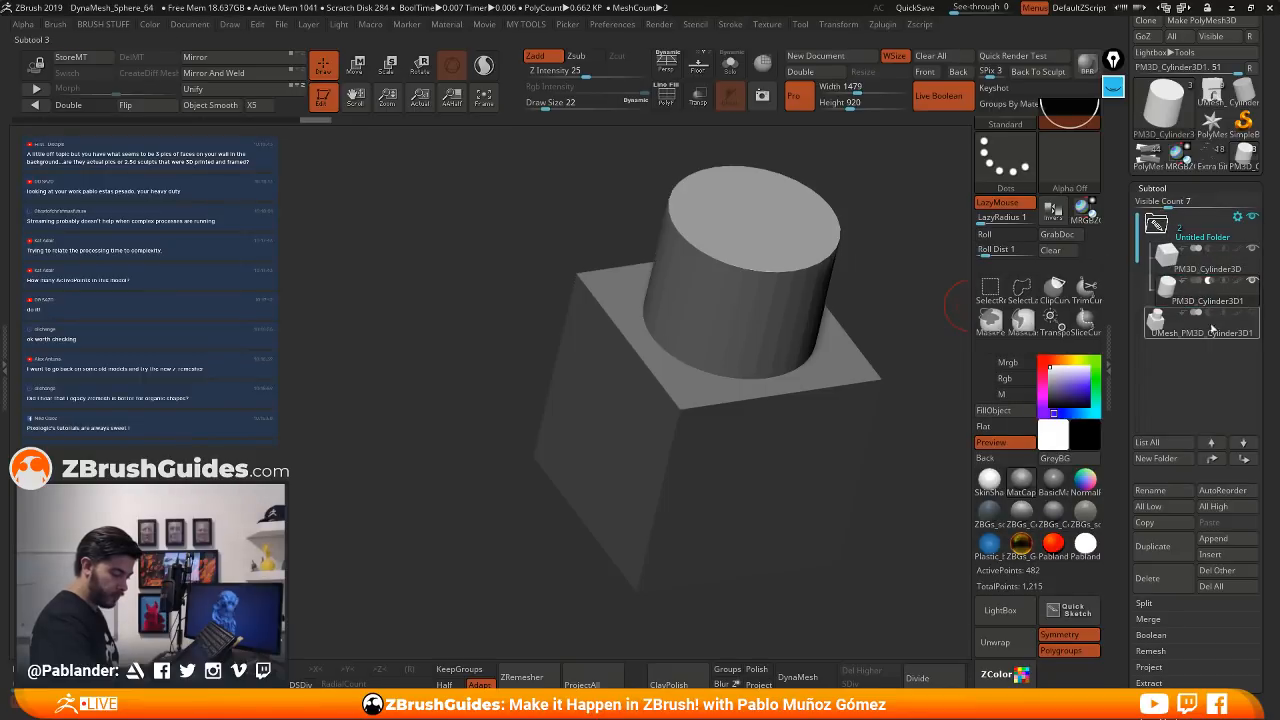
left_click(1175, 260)
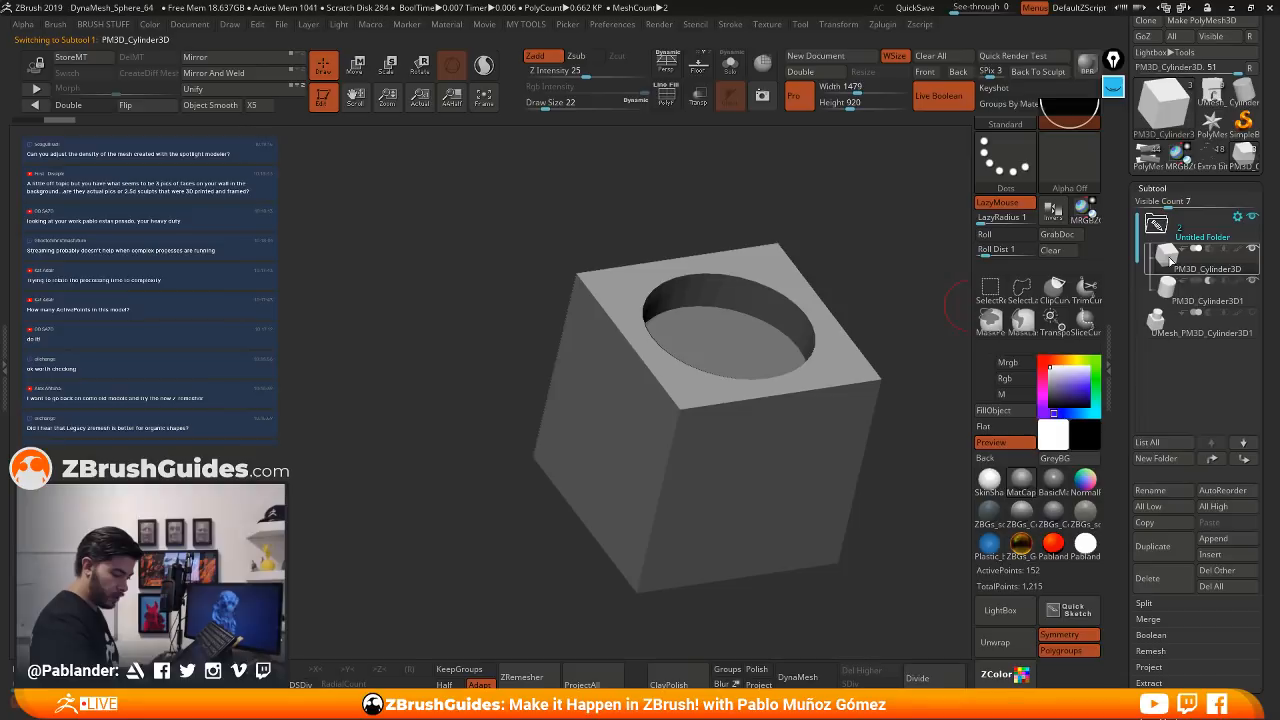
- Bake the reordered folder with Boolean Folder, select the resulting mesh UMesh_PM3D_Cylinder3D and show its PolyFrame
left_click(1237, 216)
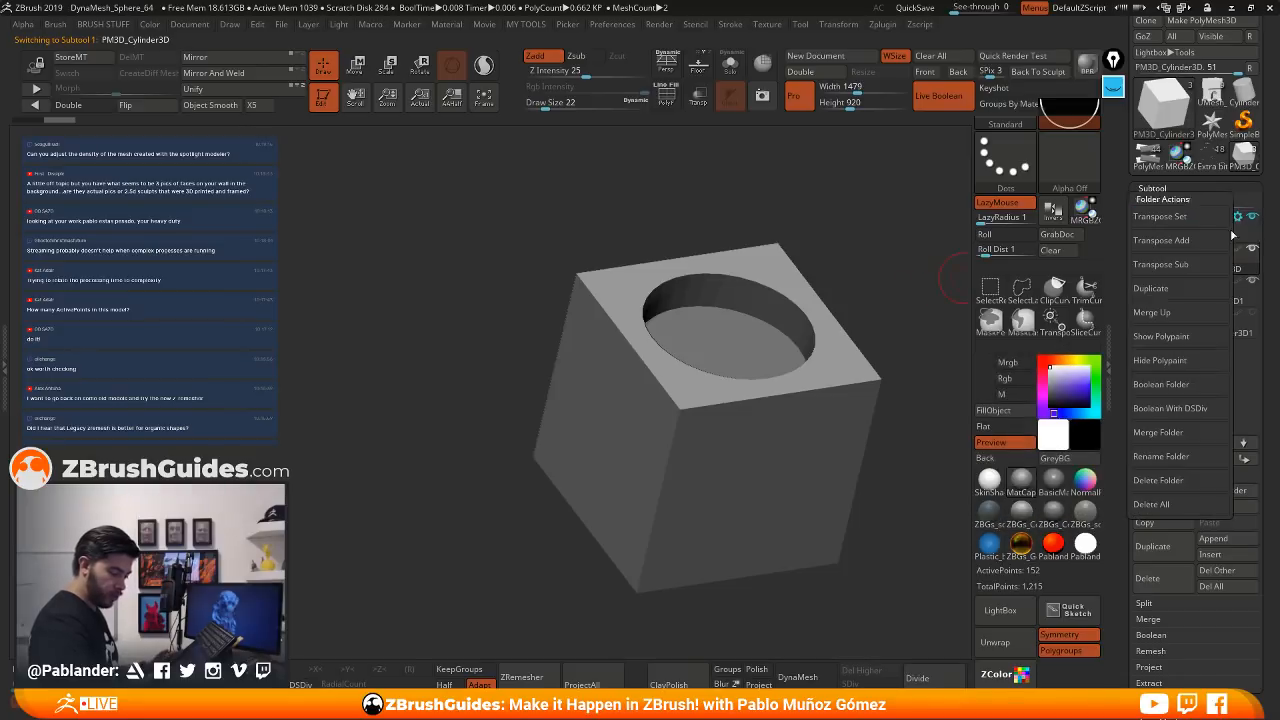
left_click(1188, 389)
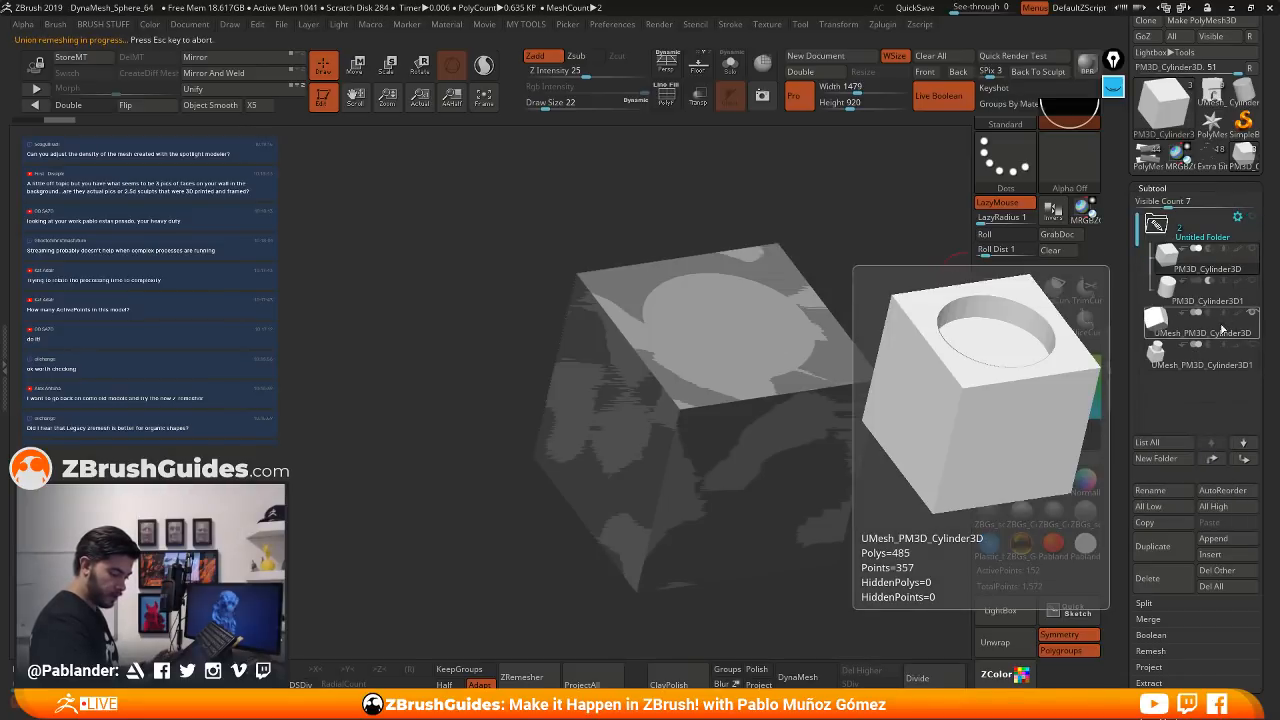
left_click(1221, 330)
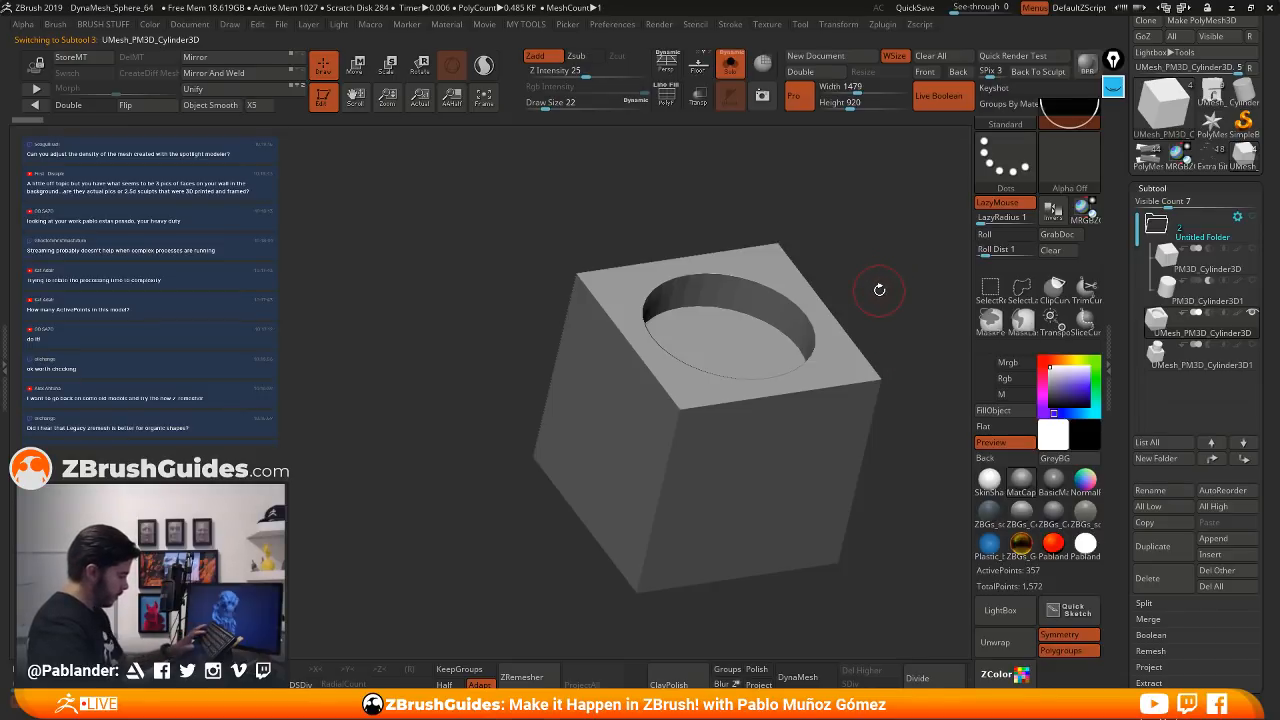
key("shift+f")
left_click_drag(860, 329, 760, 383)
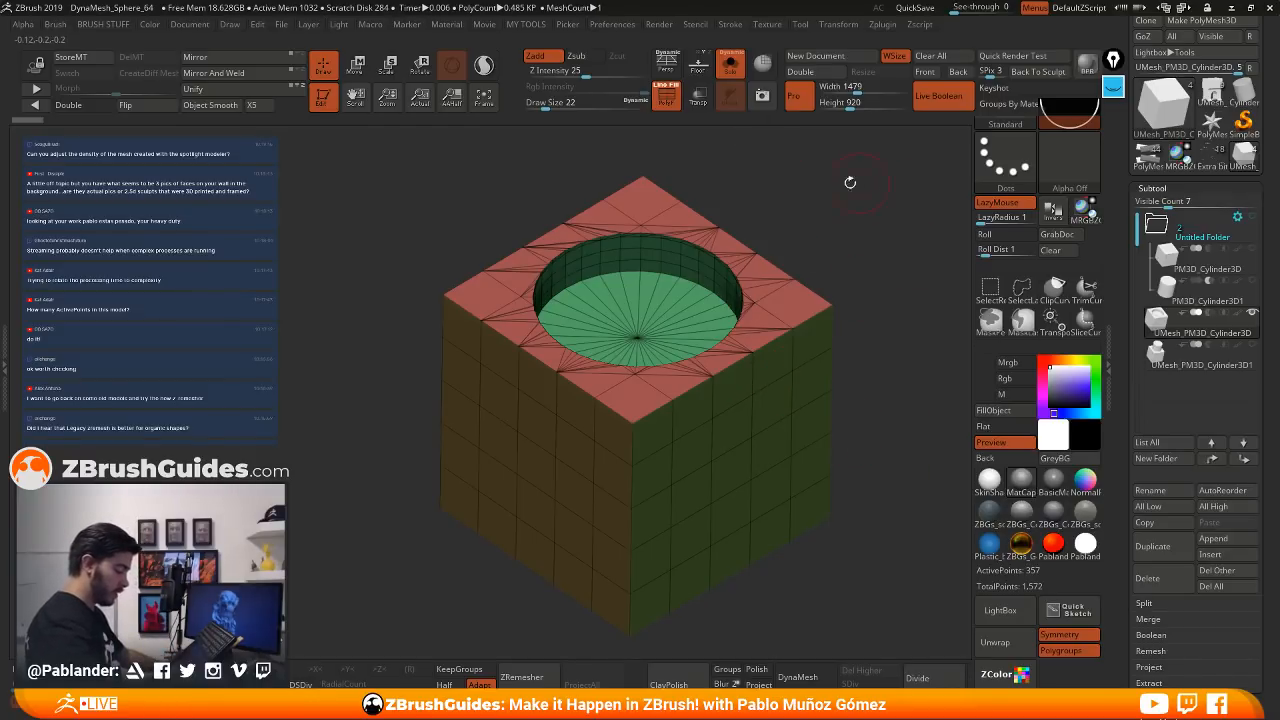
- Try ZRemesher on the baked cube at Target Polygons Count 5, inspect its edges with and without PolyFrame, and undo it
scroll(1175, 480, "down", 5)
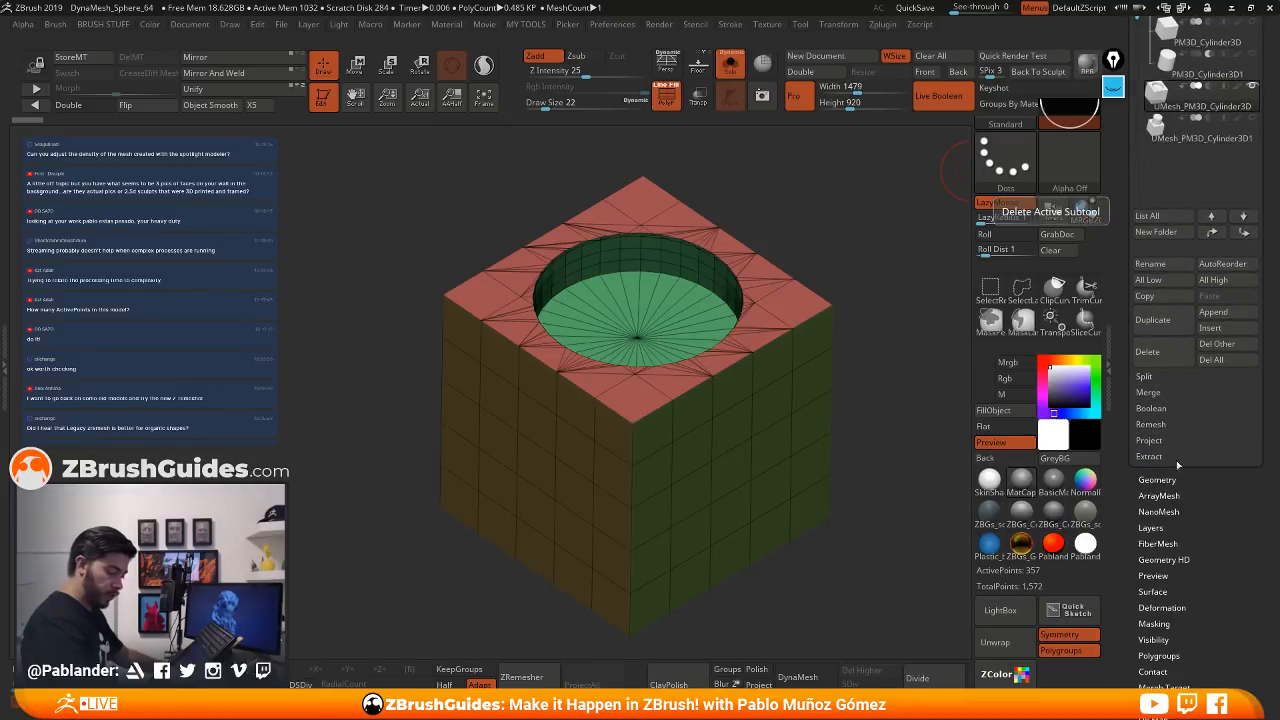
left_click(1175, 480)
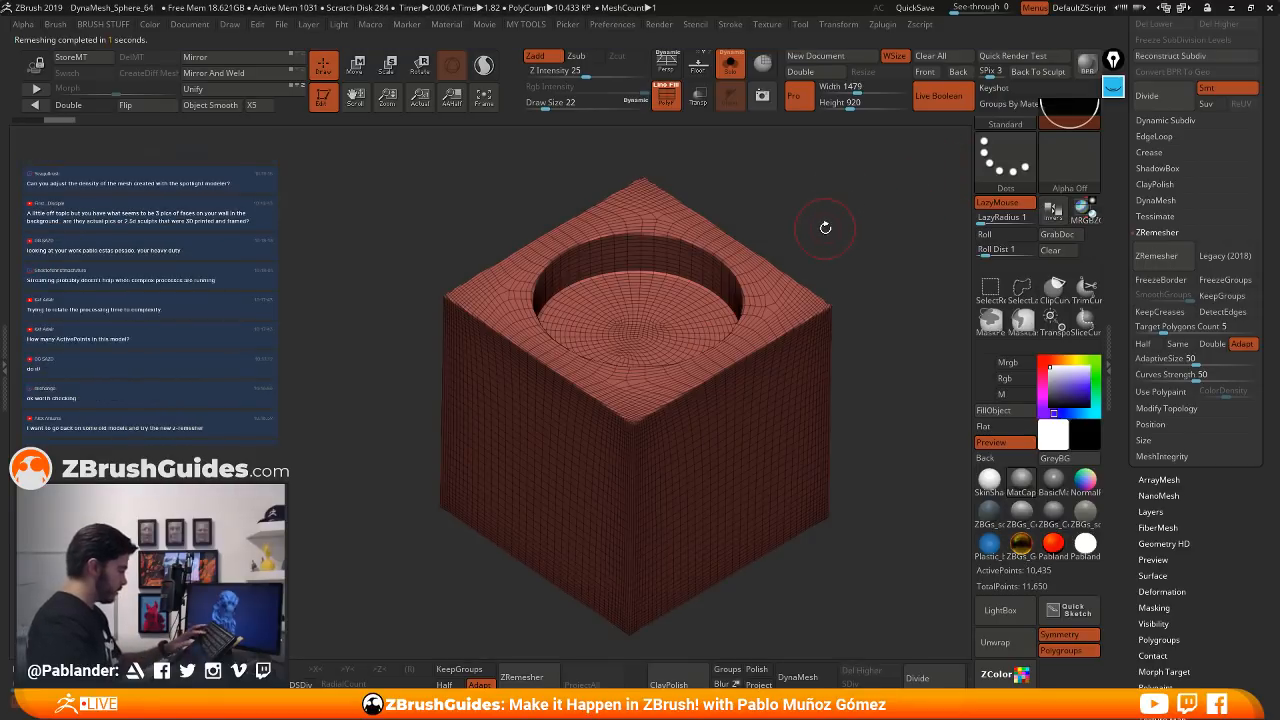
key("shift+f")
mouse_move(820, 217)
left_mouse_down()
mouse_move(843, 262)
mouse_move(838, 220)
mouse_move(818, 202)
left_mouse_up()
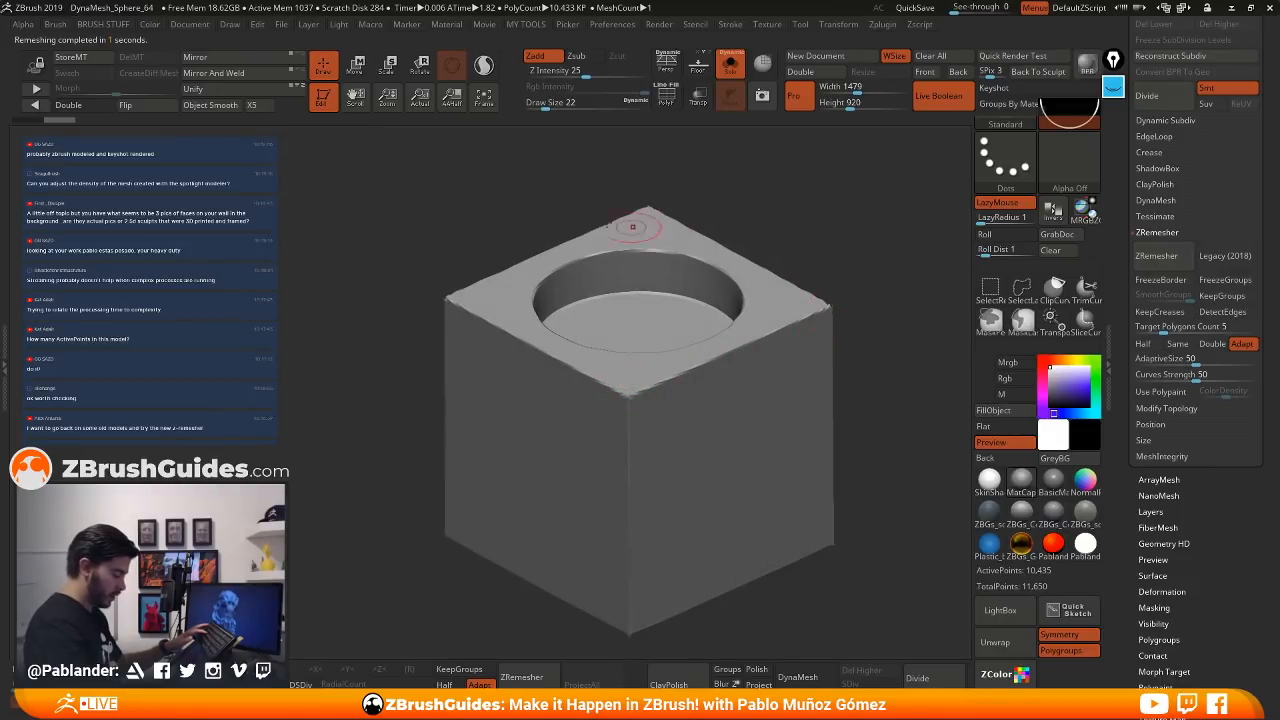
key("shift+f")
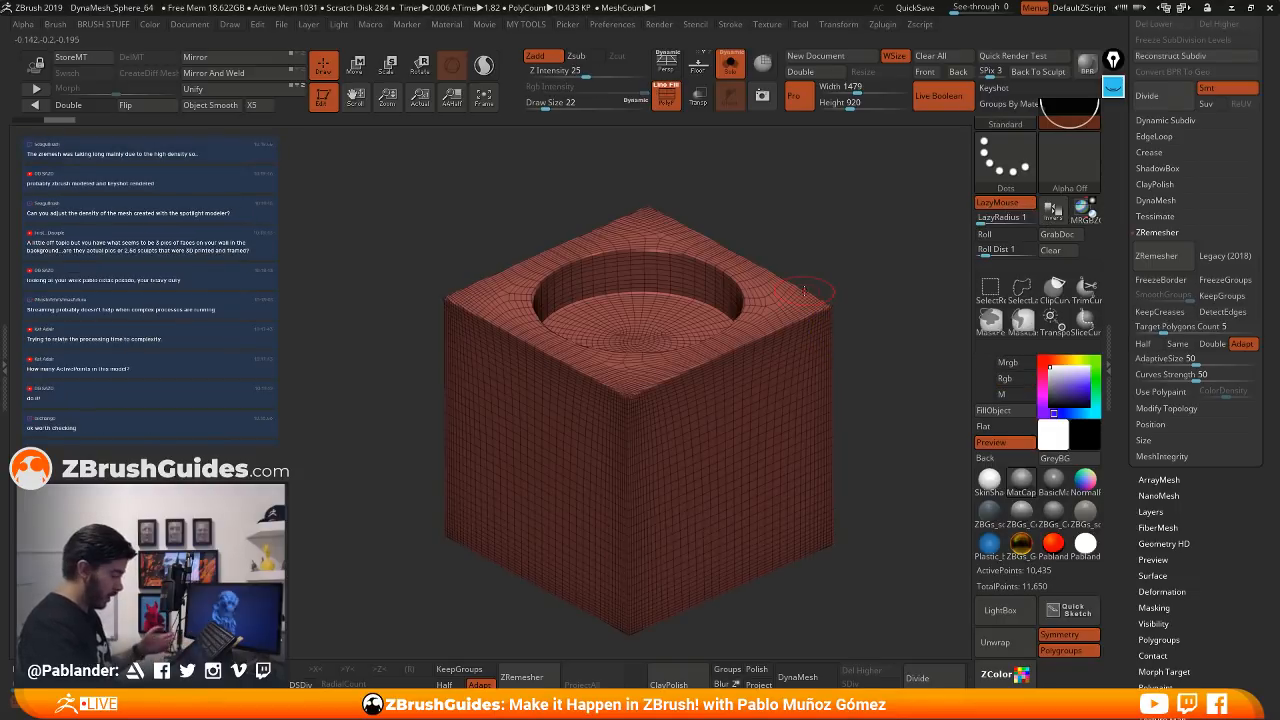
left_click_drag(844, 266, 621, 420)
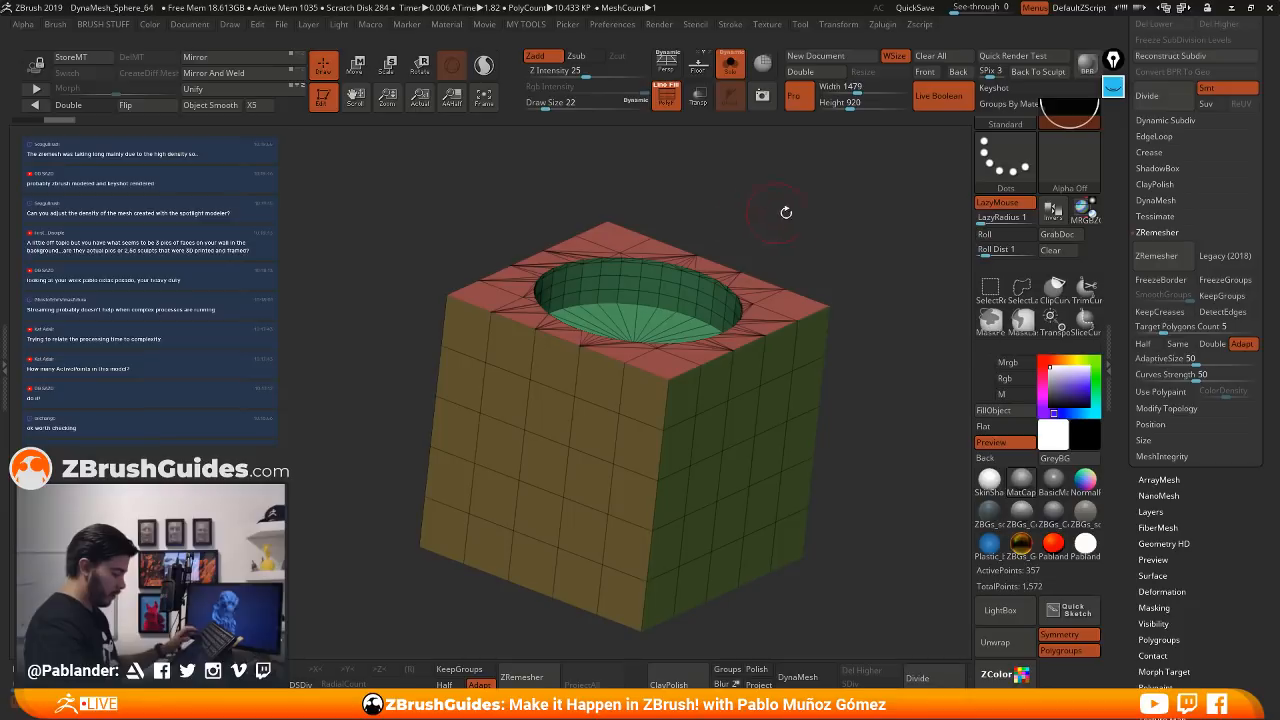
- Clear the leftover yellow arrow annotation with the on-screen pen overlay and collapse the overlay's tools
right_click_drag(614, 250, 604, 256)
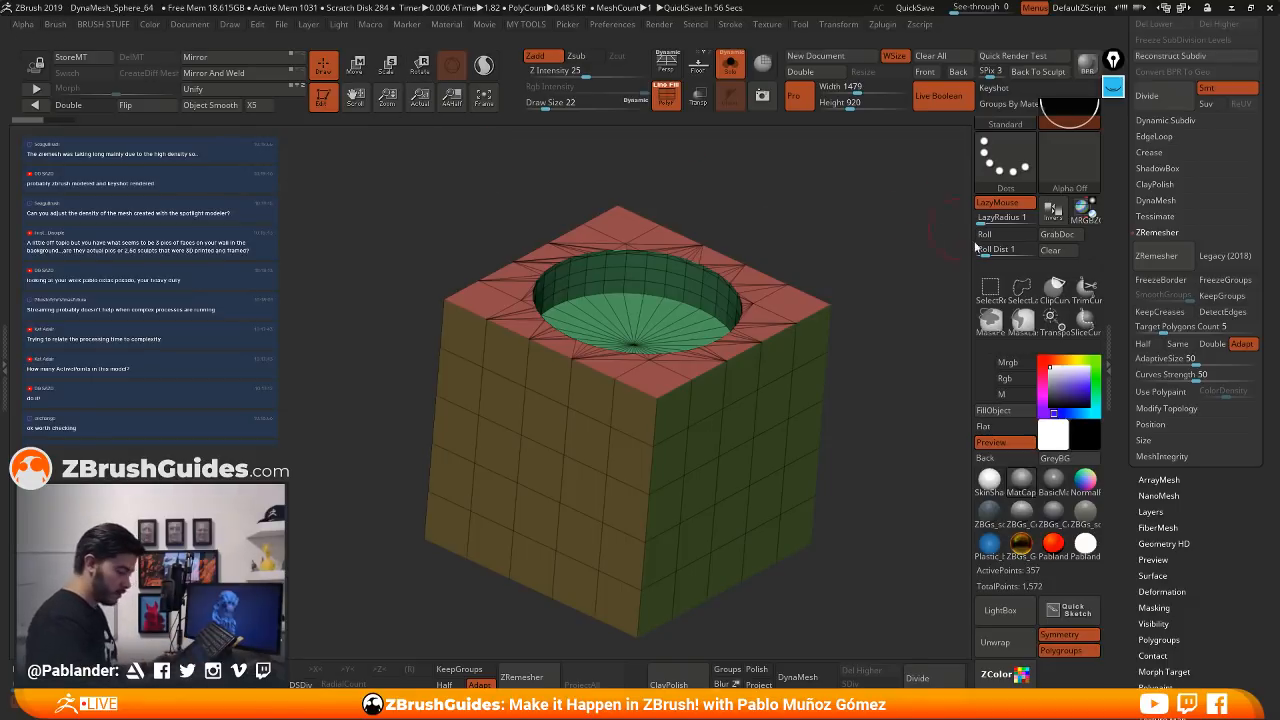
left_click(1113, 88)
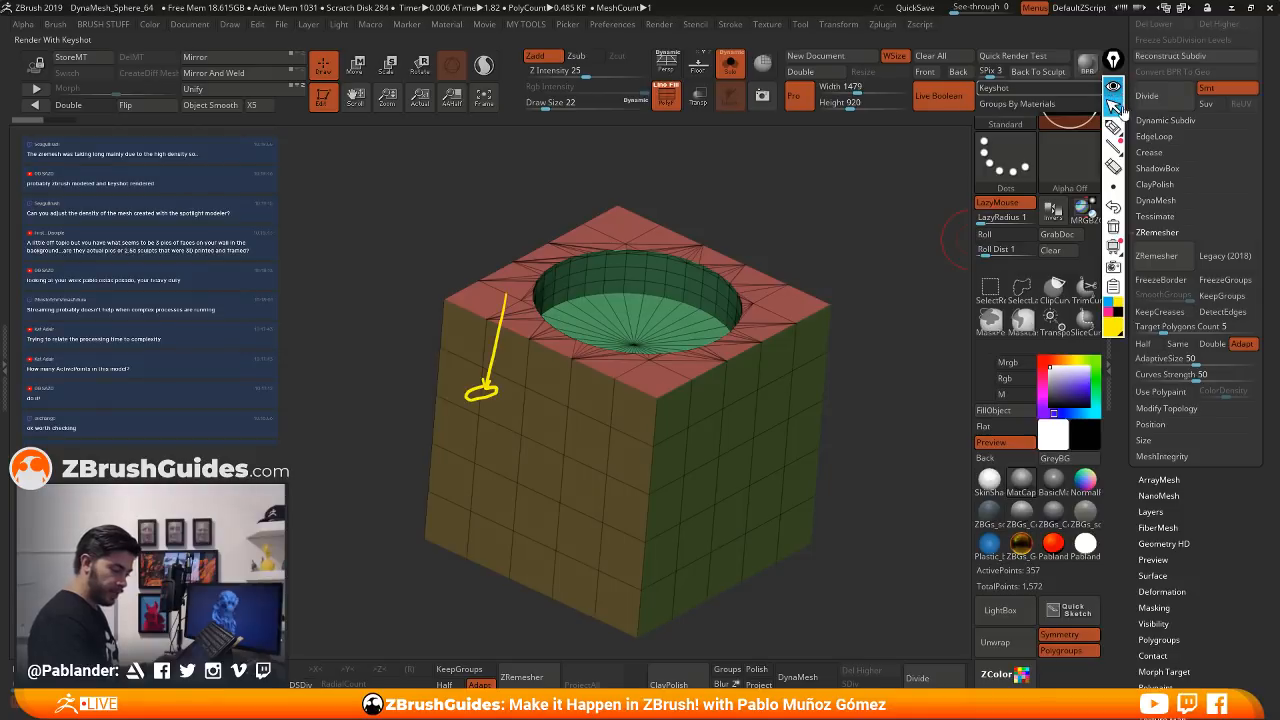
left_click(1113, 228)
left_click(1113, 127)
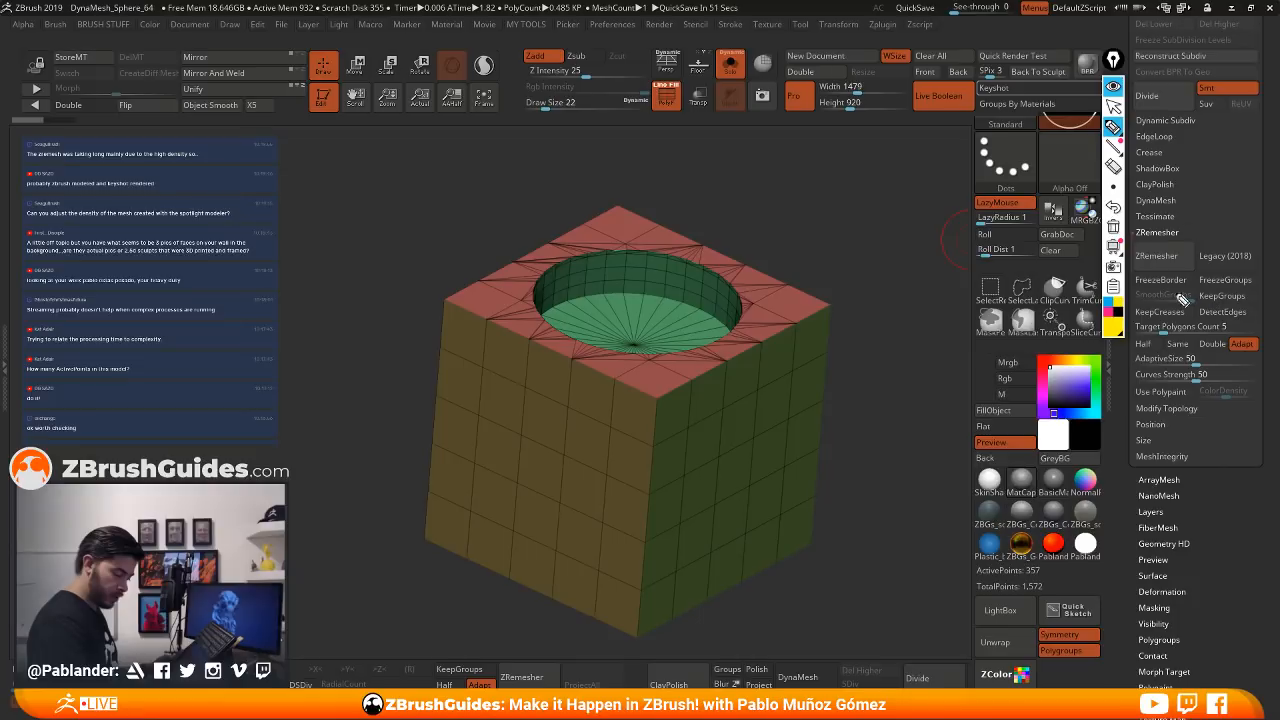
left_click(1113, 87)
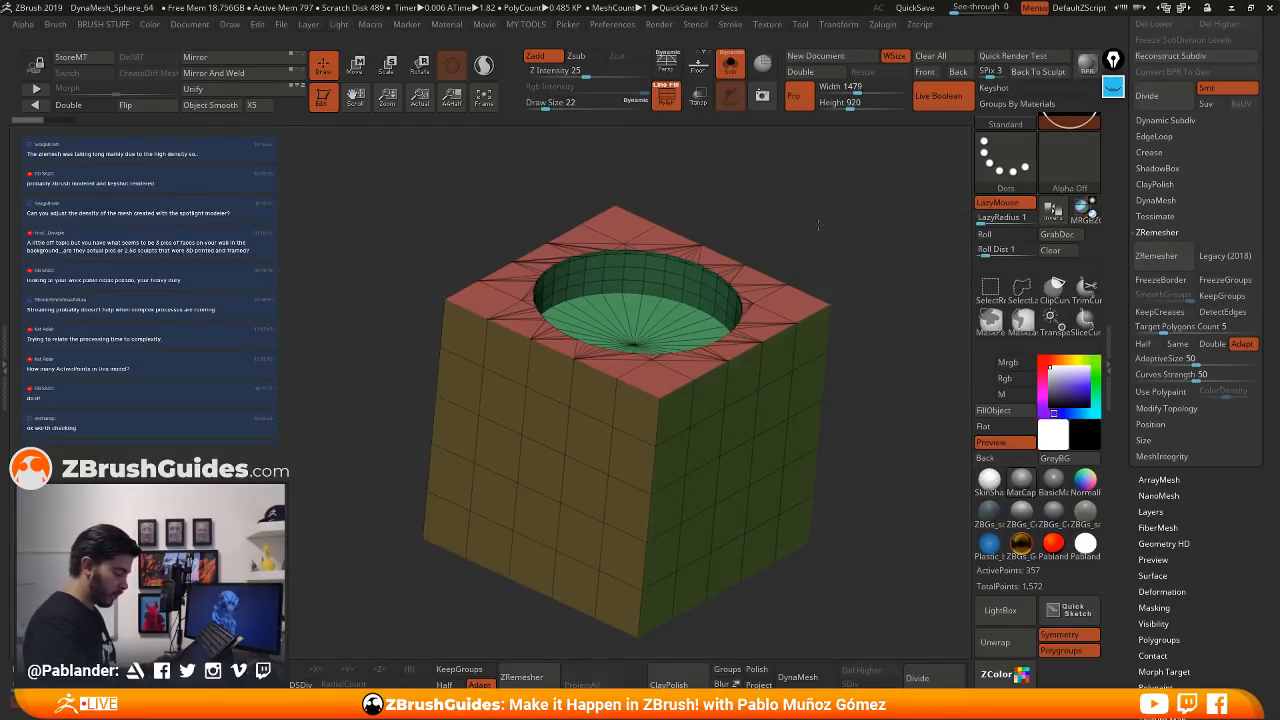
- Turn on KeepGroups and DetectEdges for ZRemesher
mouse_move(818, 225)
left_mouse_down()
mouse_move(826, 214)
mouse_move(814, 222)
left_mouse_up()
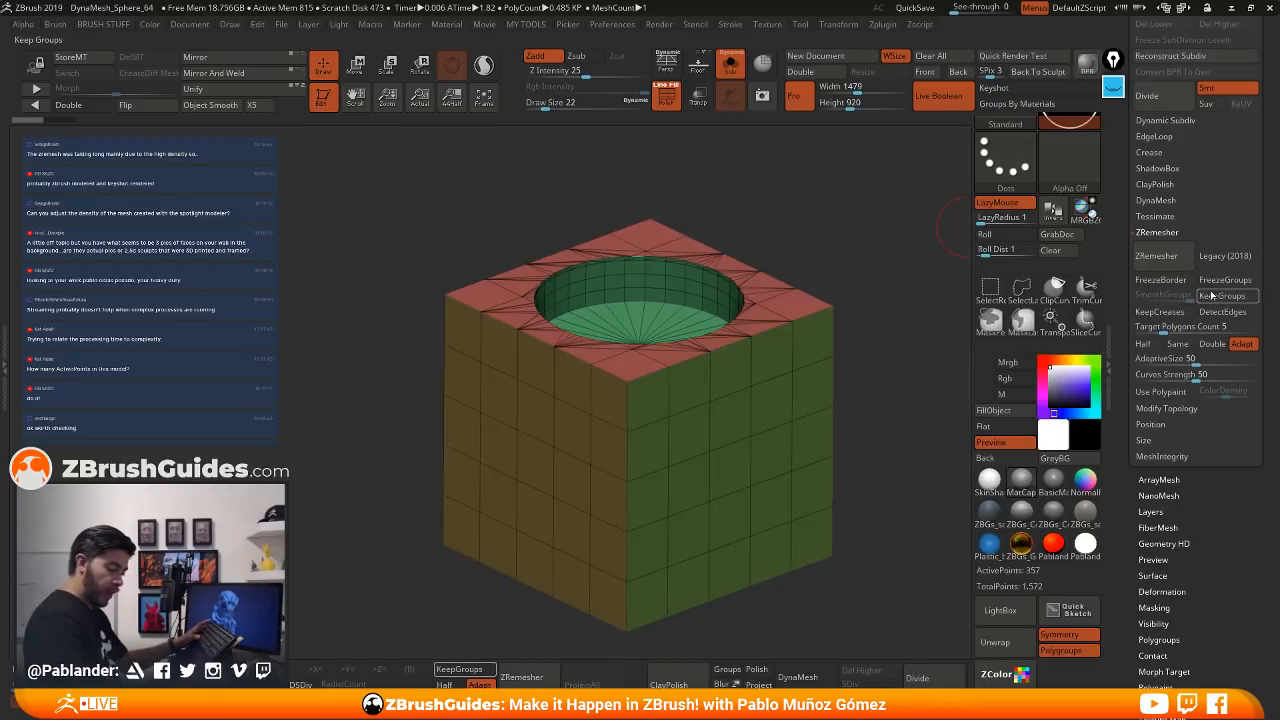
key("space")
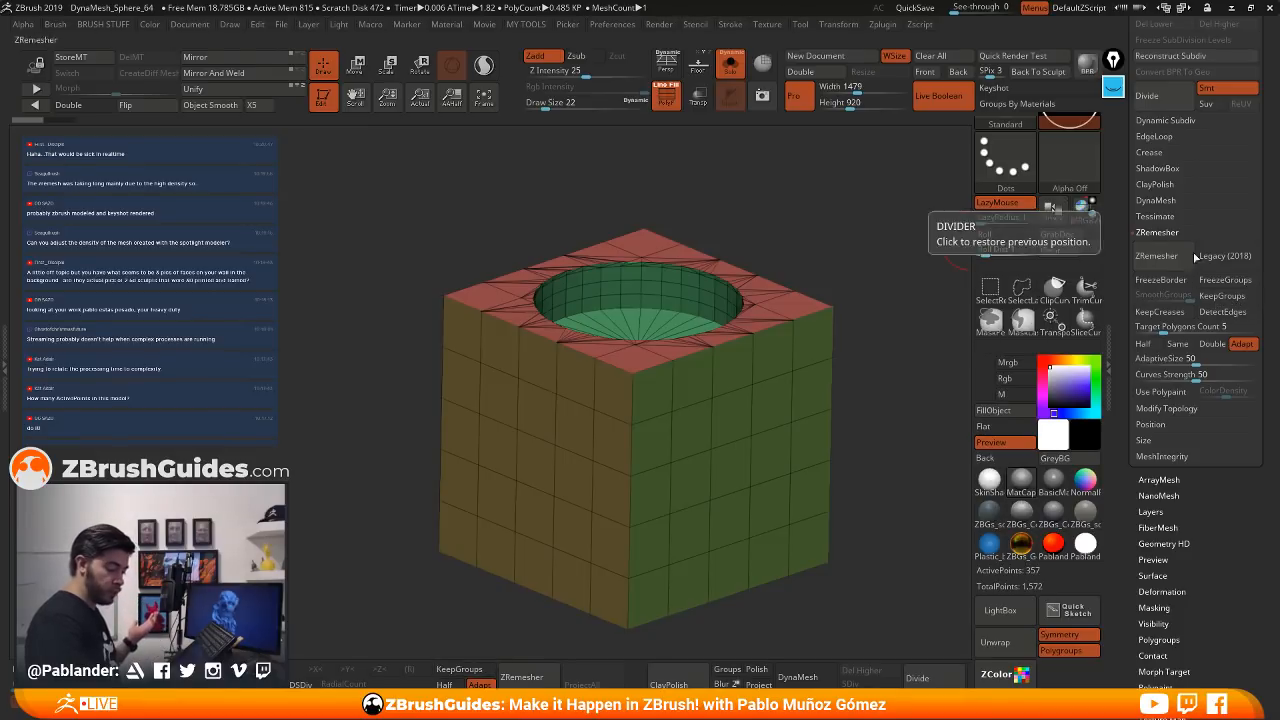
left_click(1221, 297)
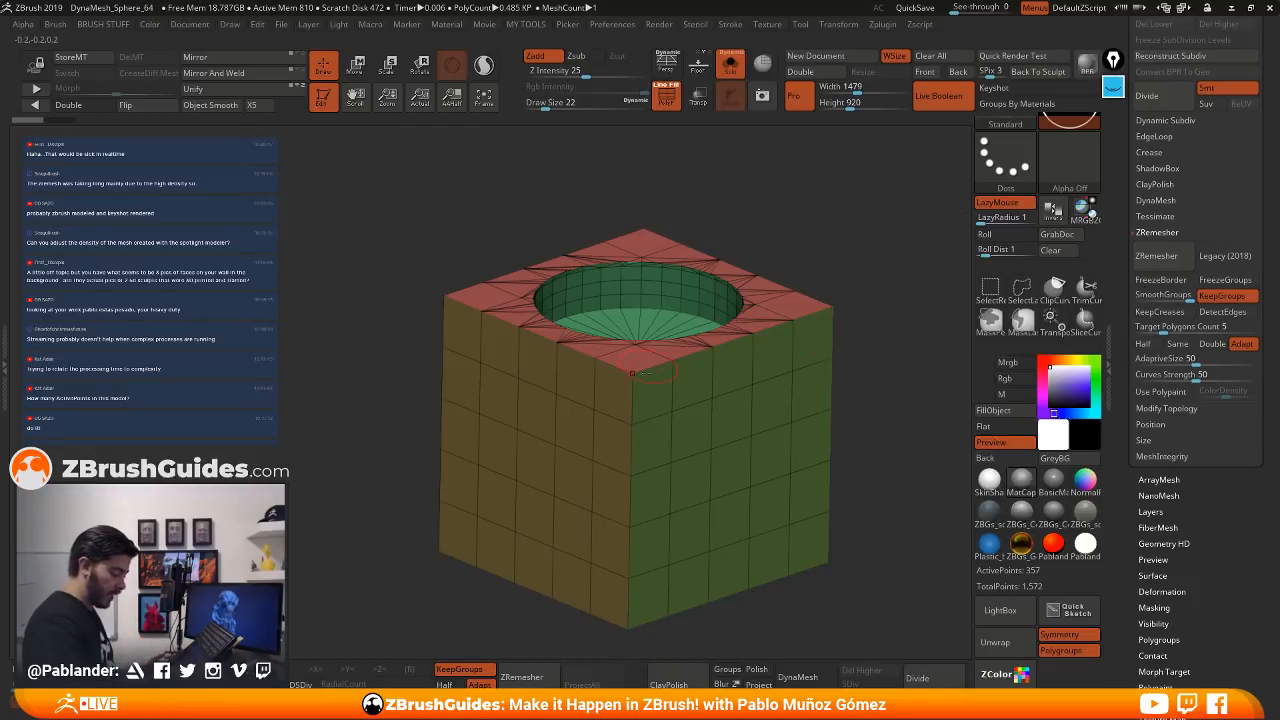
left_click(1229, 316)
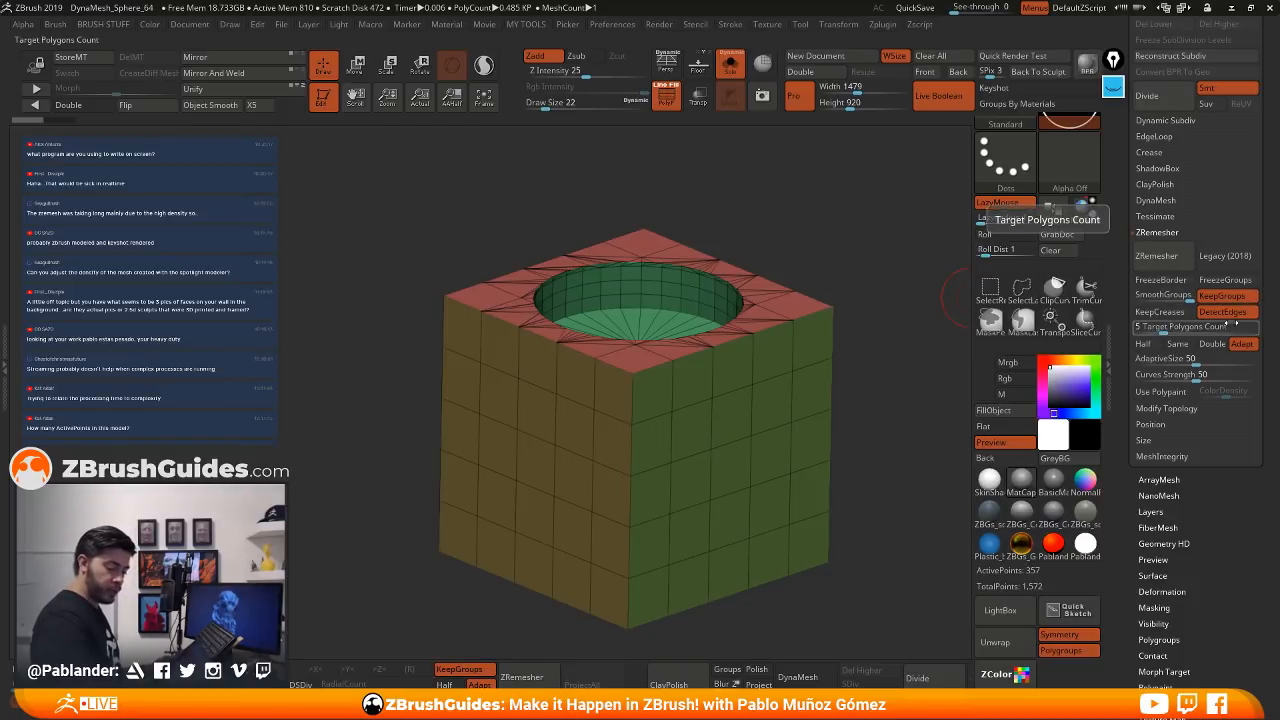
- Try ZRemesher with KeepGroups and DetectEdges, inspect the cube with and without PolyFrame, and undo the remesh
left_click(1158, 257)
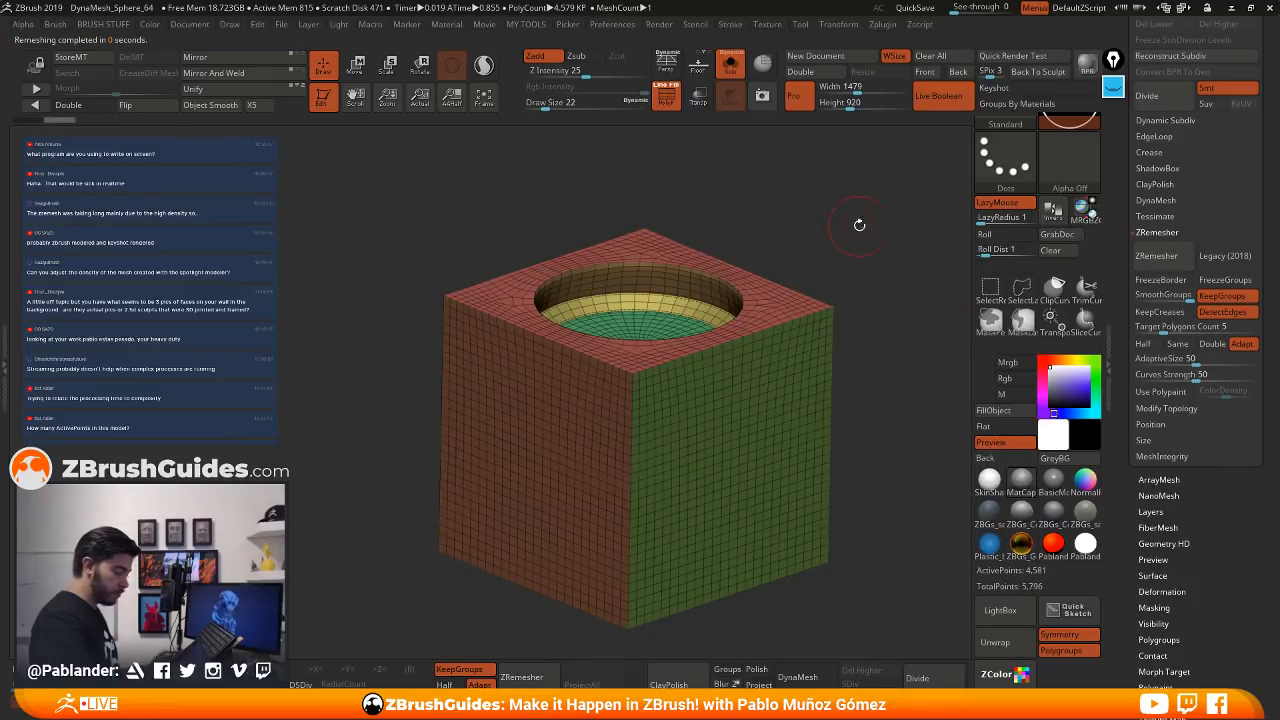
mouse_move(857, 217)
left_mouse_down()
mouse_move(894, 241)
mouse_move(863, 243)
left_mouse_up()
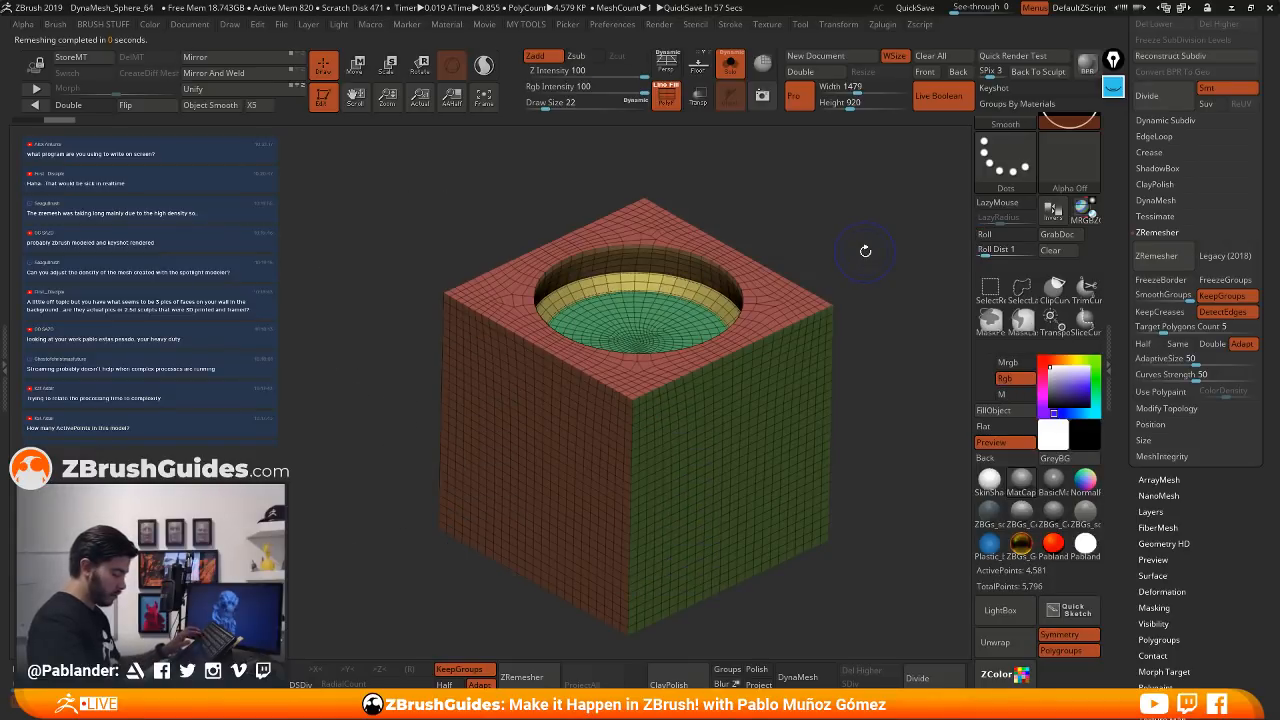
key("shift+f")
left_click_drag(833, 251, 862, 329)
key("shift+f")
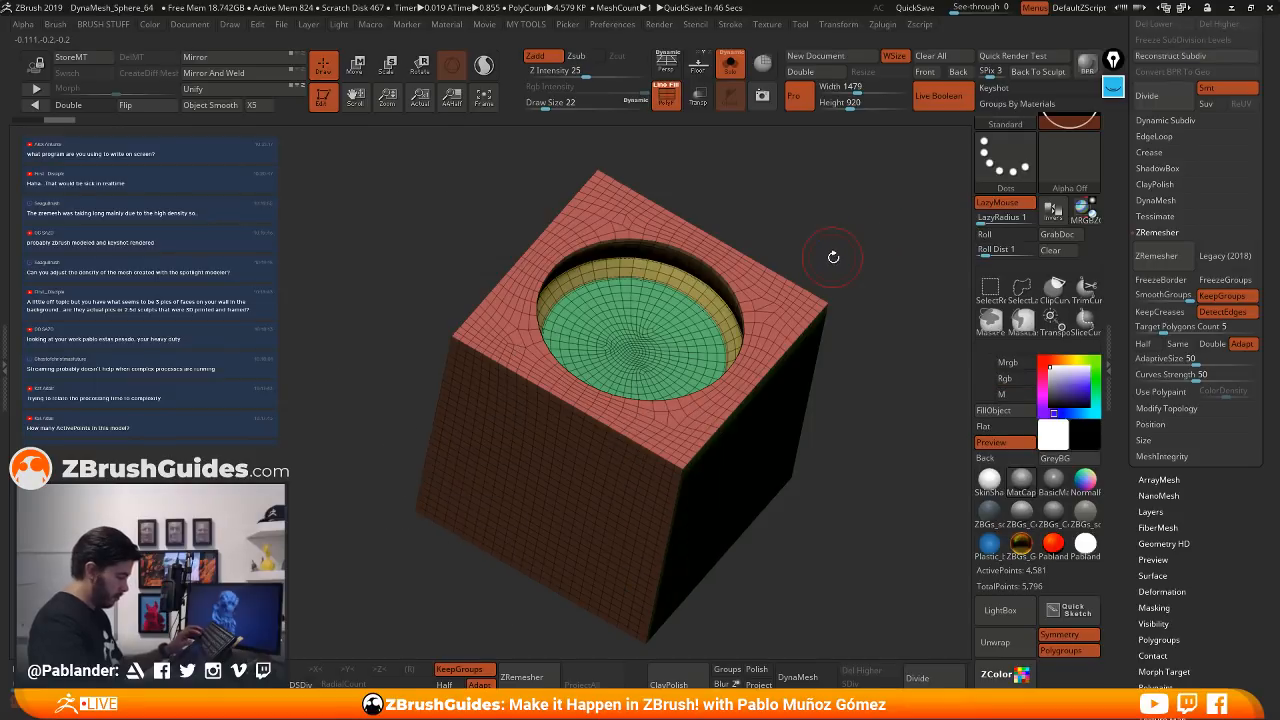
key("ctrl+z")
- Look straight down into the cube's round recess and isolate the green polygroup containing its floor
left_click_drag(833, 260, 788, 273)
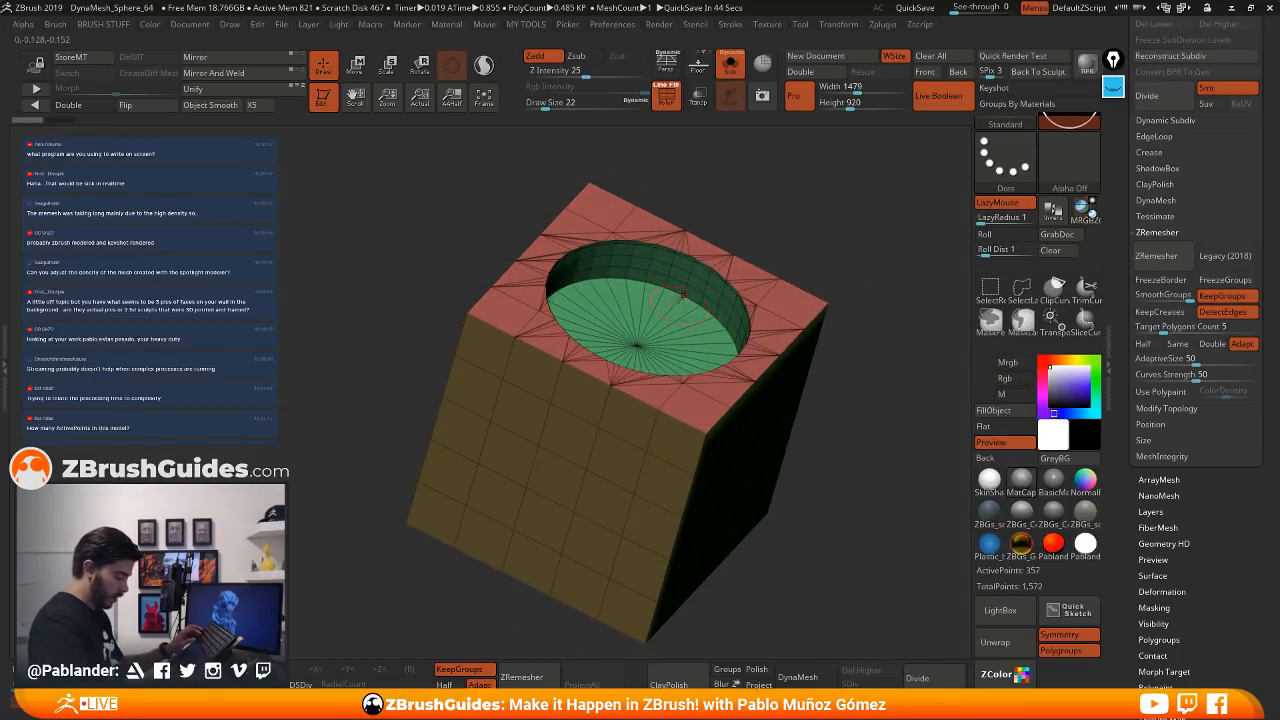
left_click_drag(768, 195, 855, 245)
left_click(652, 440, "ctrl+shift")
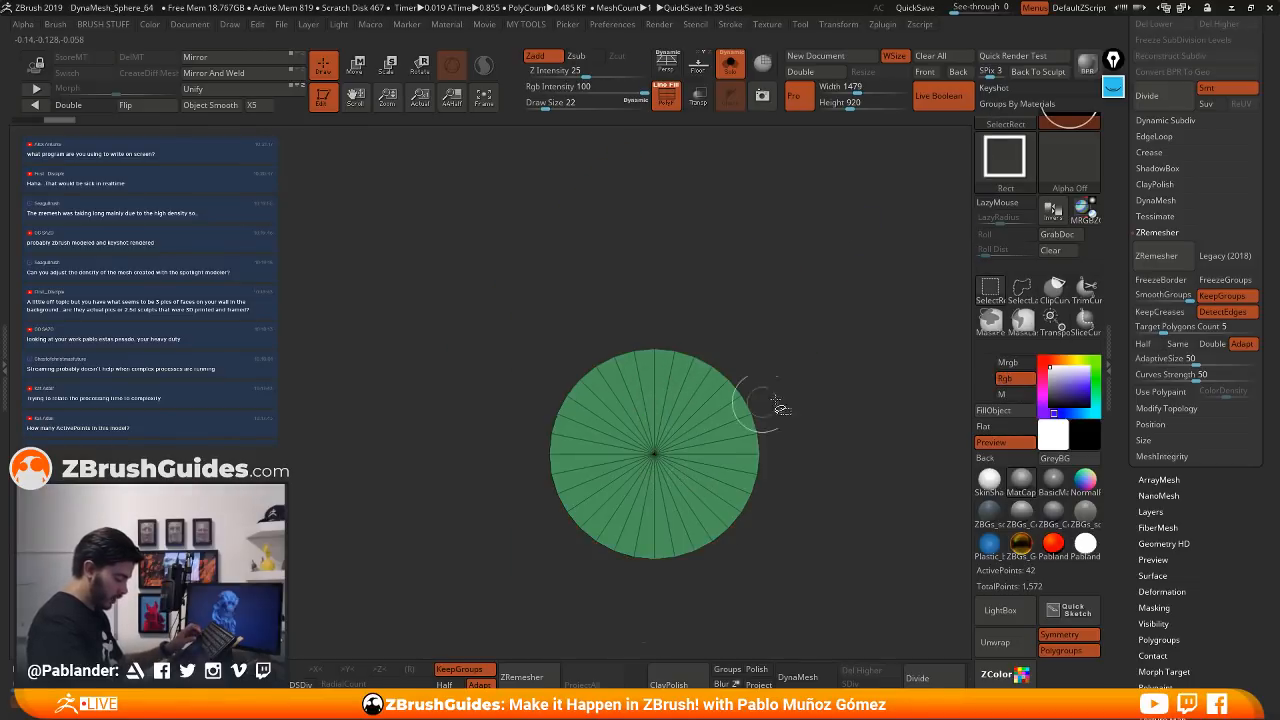
left_click_drag(780, 408, 790, 383)
left_click_drag(836, 440, 745, 349, "alt")
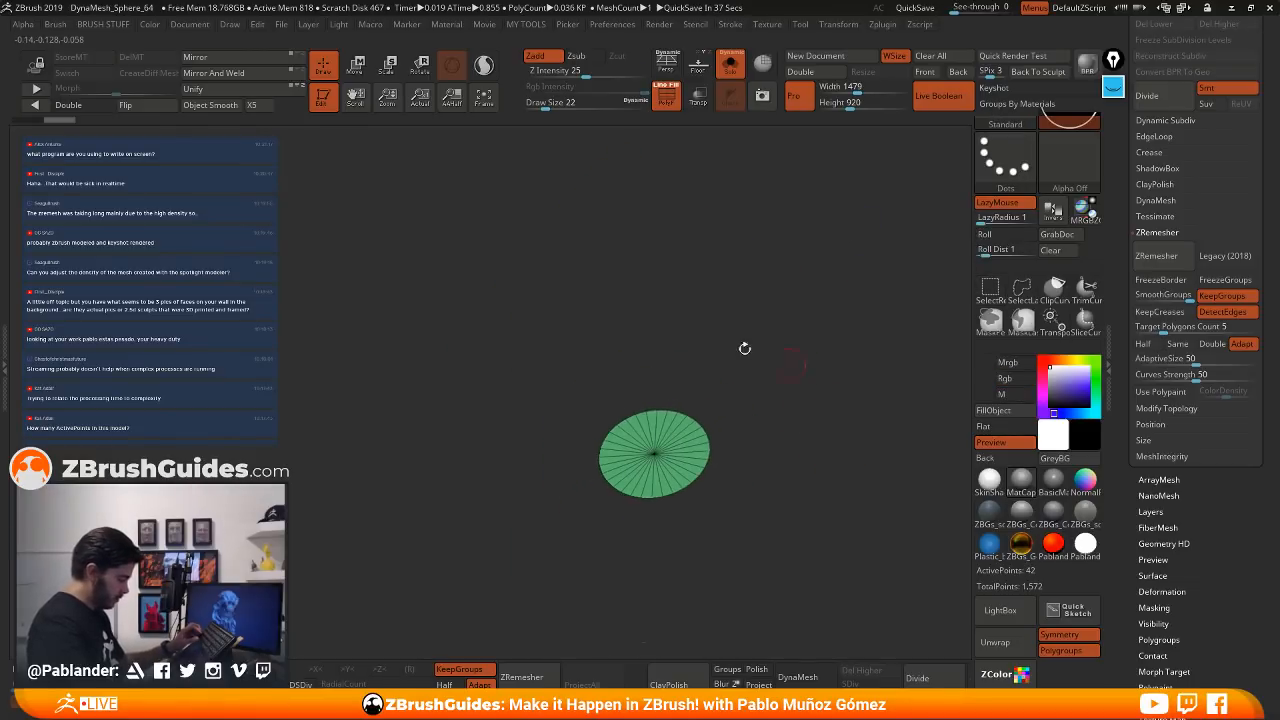
- Turn on double-sided display and hide the stray polygons so that only the circular recess floor remains visible
left_click(94, 104)
left_click_drag(797, 461, 778, 312, "alt")
left_click_drag(840, 372, 510, 522, "ctrl+alt+shift")
mouse_move(757, 350)
left_mouse_down()
mouse_move(754, 366)
mouse_move(758, 255)
mouse_move(761, 342)
mouse_move(776, 298)
left_mouse_up()
- Give the isolated recess floor its own polygroup, unhide the whole cube and frame it in the view
key("shift+f")
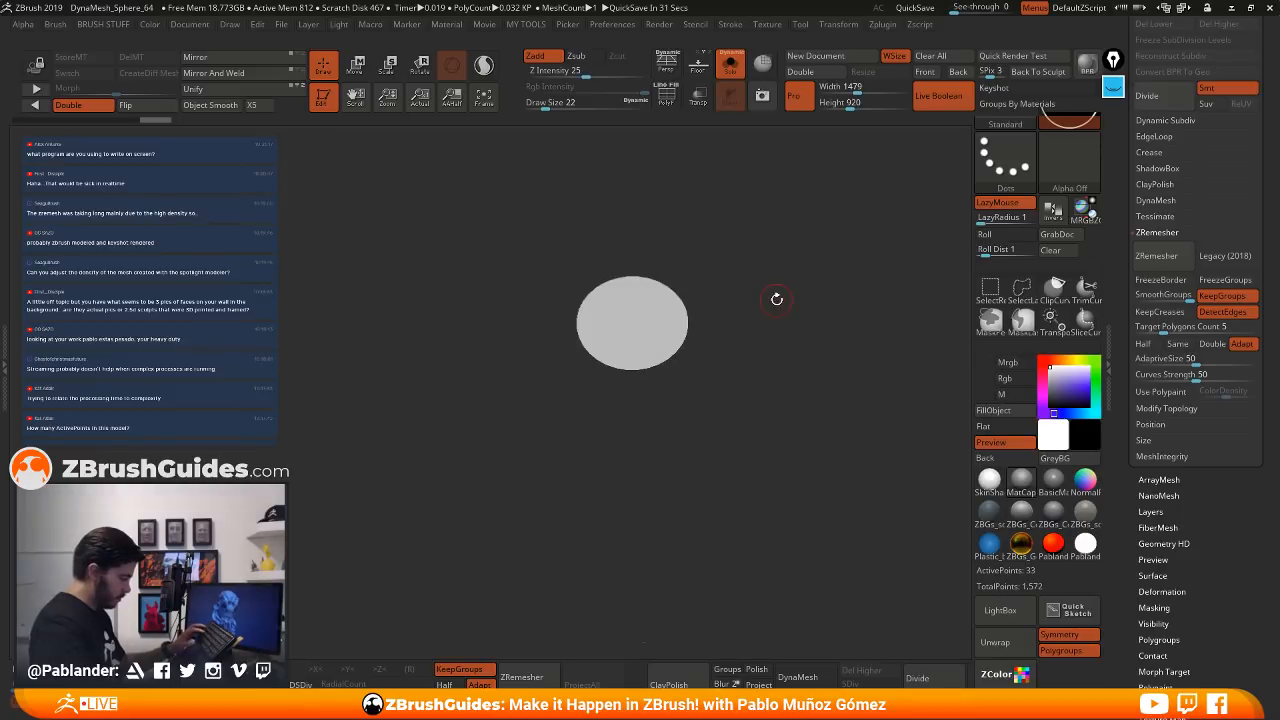
key("shift+f")
left_click(770, 294, "ctrl+shift")
key("f")
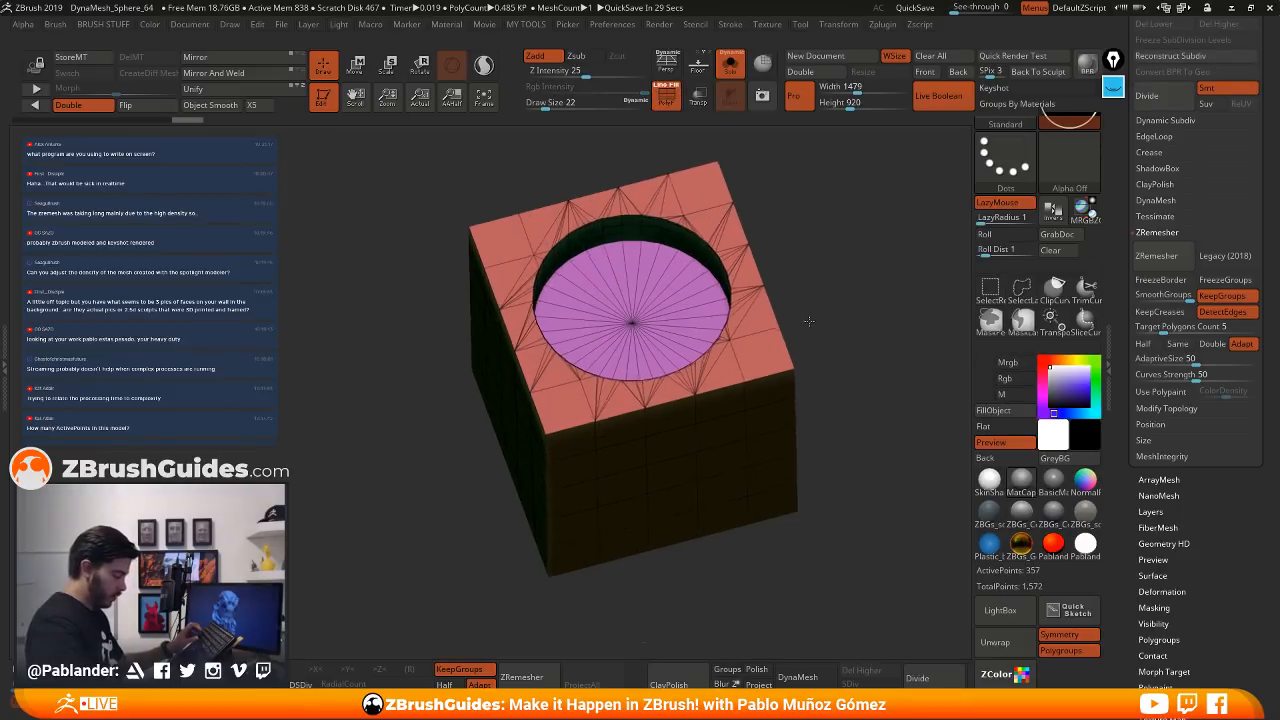
- Remesh the regrouped cube with ZRemesher at Target Polygons Count 5, keeping KeepGroups and DetectEdges on
left_click_drag(808, 320, 866, 225)
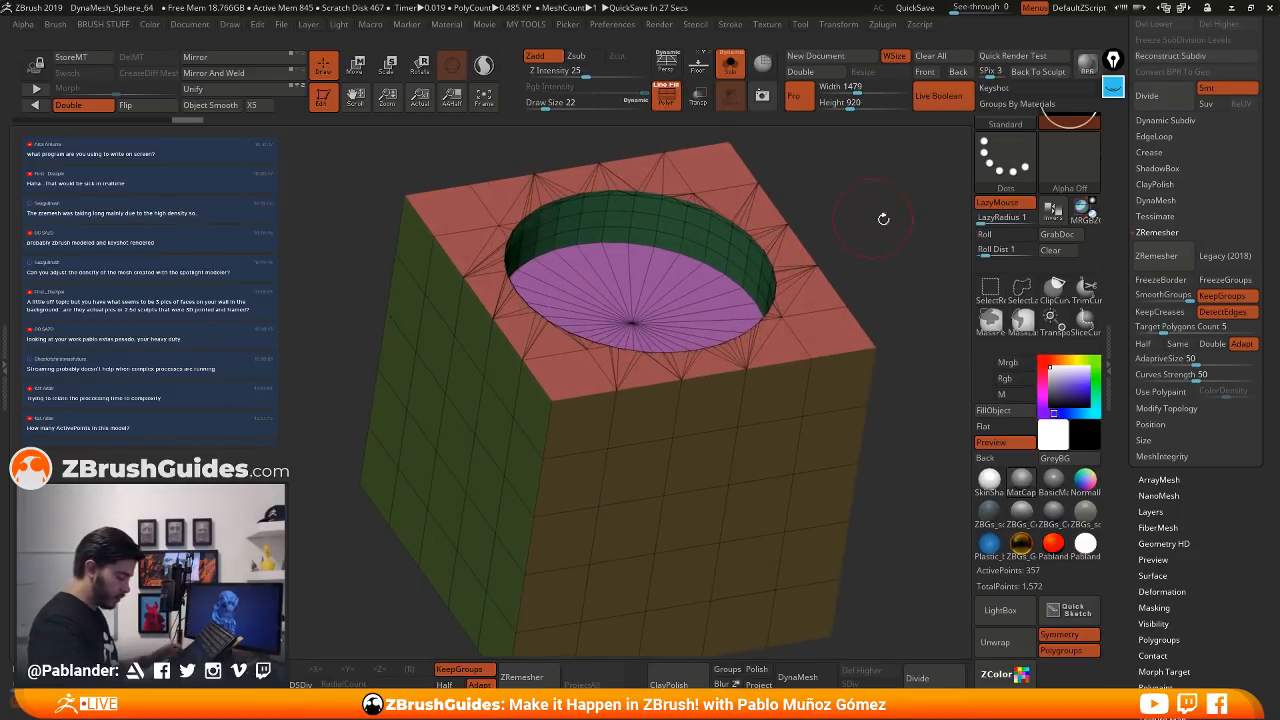
left_click(1158, 256)
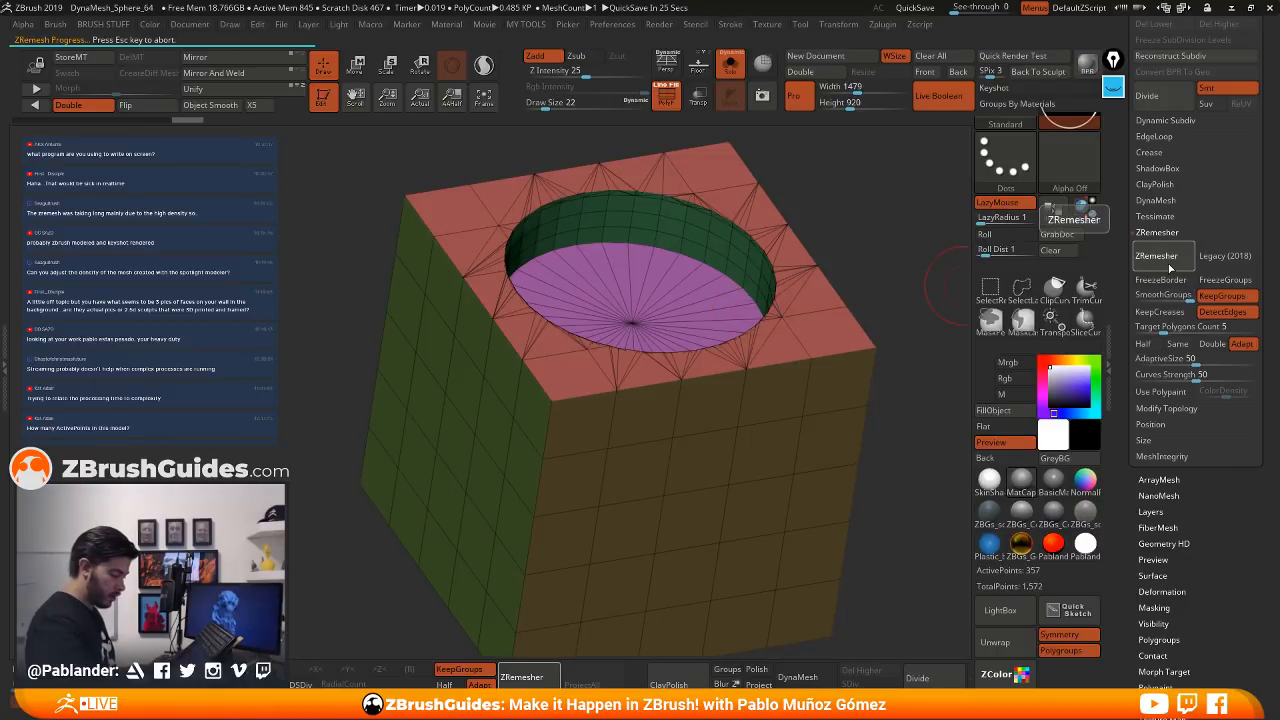
- Examine the remeshed cube's edge flow around the circular recess, its floor and the outer faces from several angles
left_click_drag(900, 270, 887, 232)
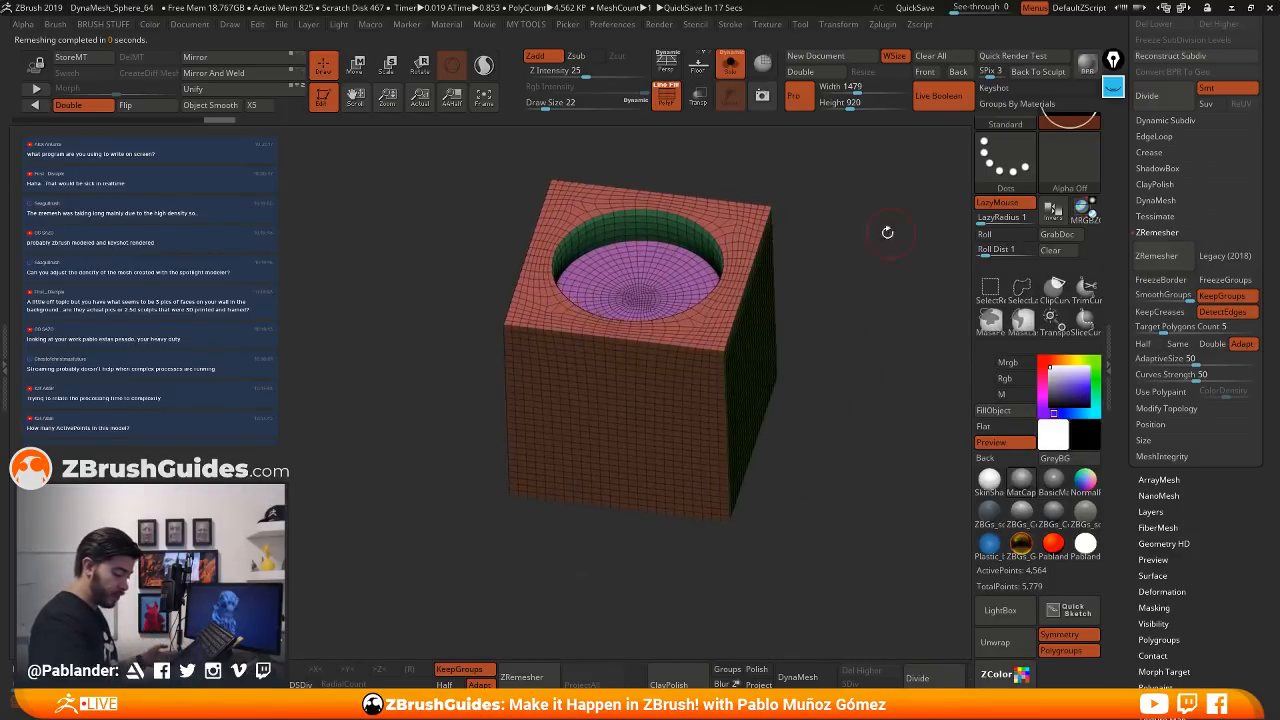
left_click_drag(865, 308, 935, 300)
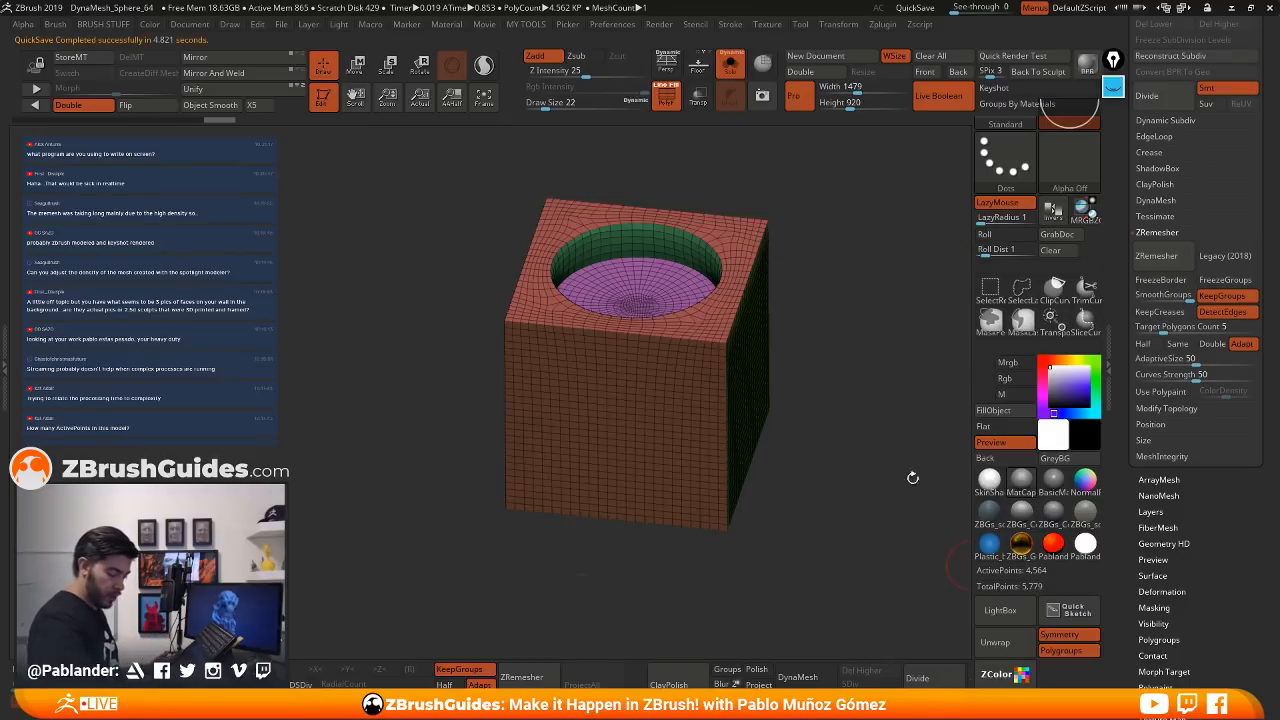
left_click_drag(763, 230, 721, 333)
left_click_drag(866, 277, 869, 303)
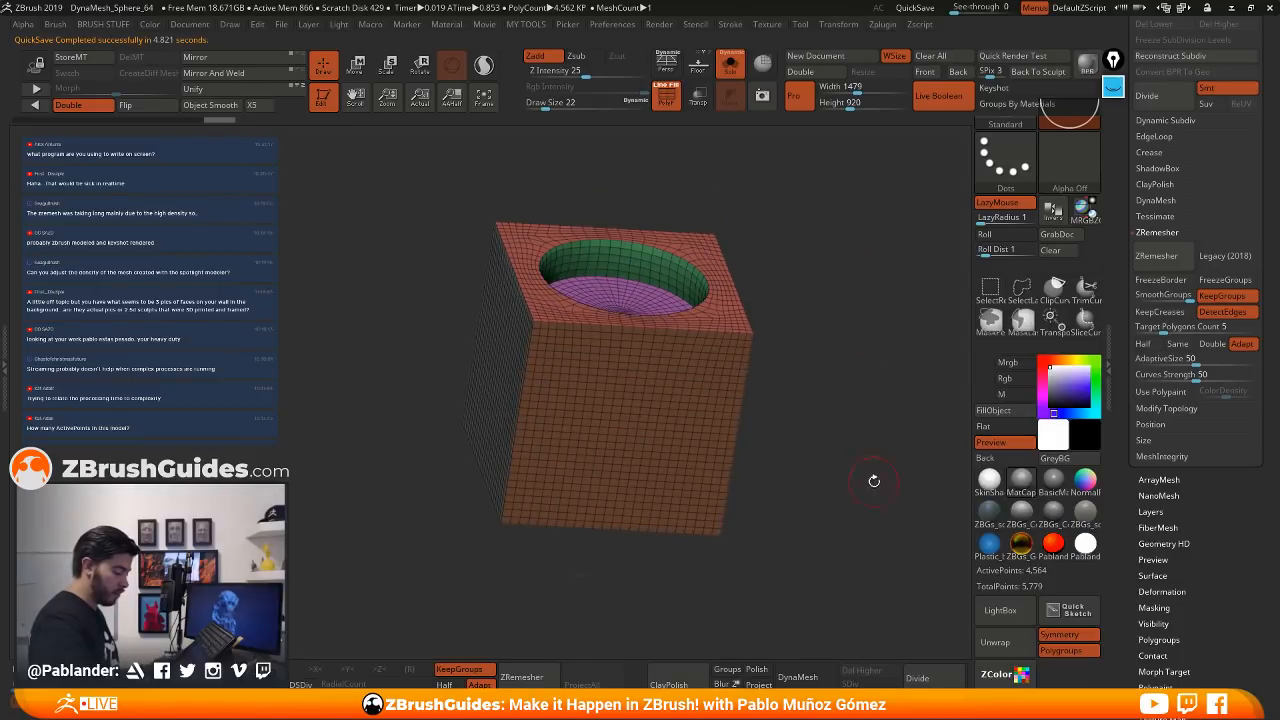
left_click_drag(874, 481, 762, 318)
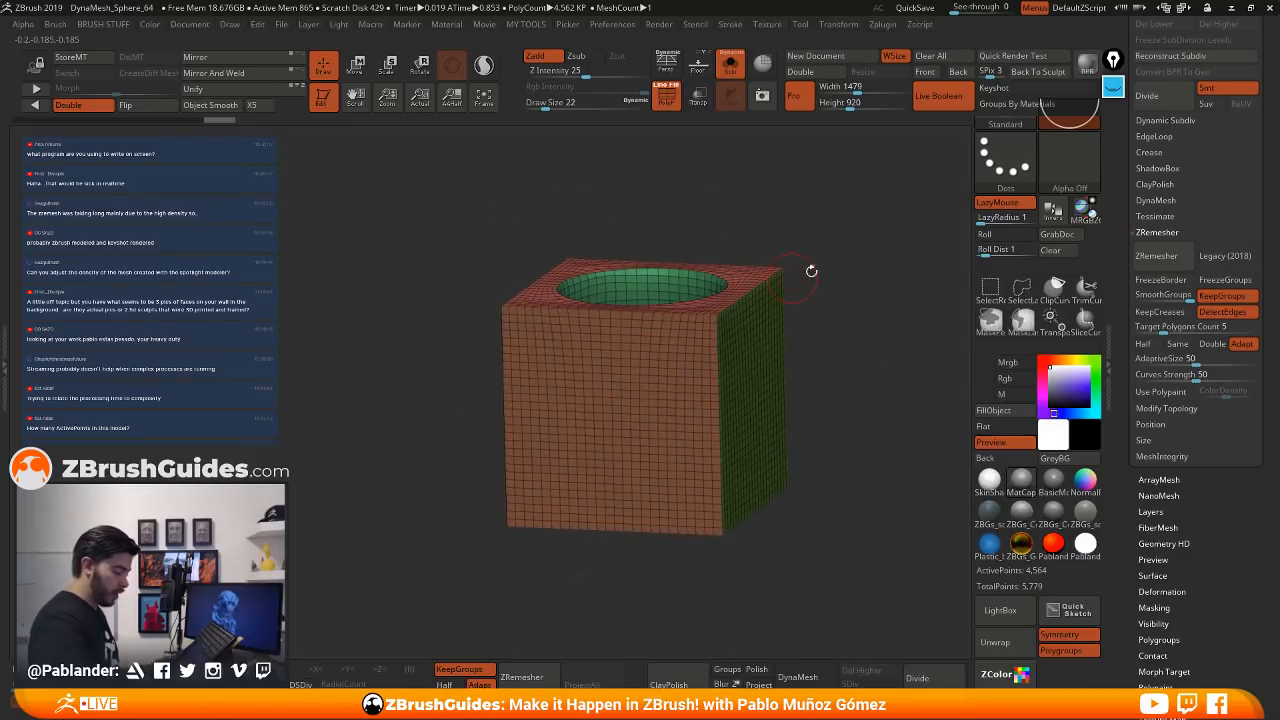
left_click_drag(811, 271, 855, 264)
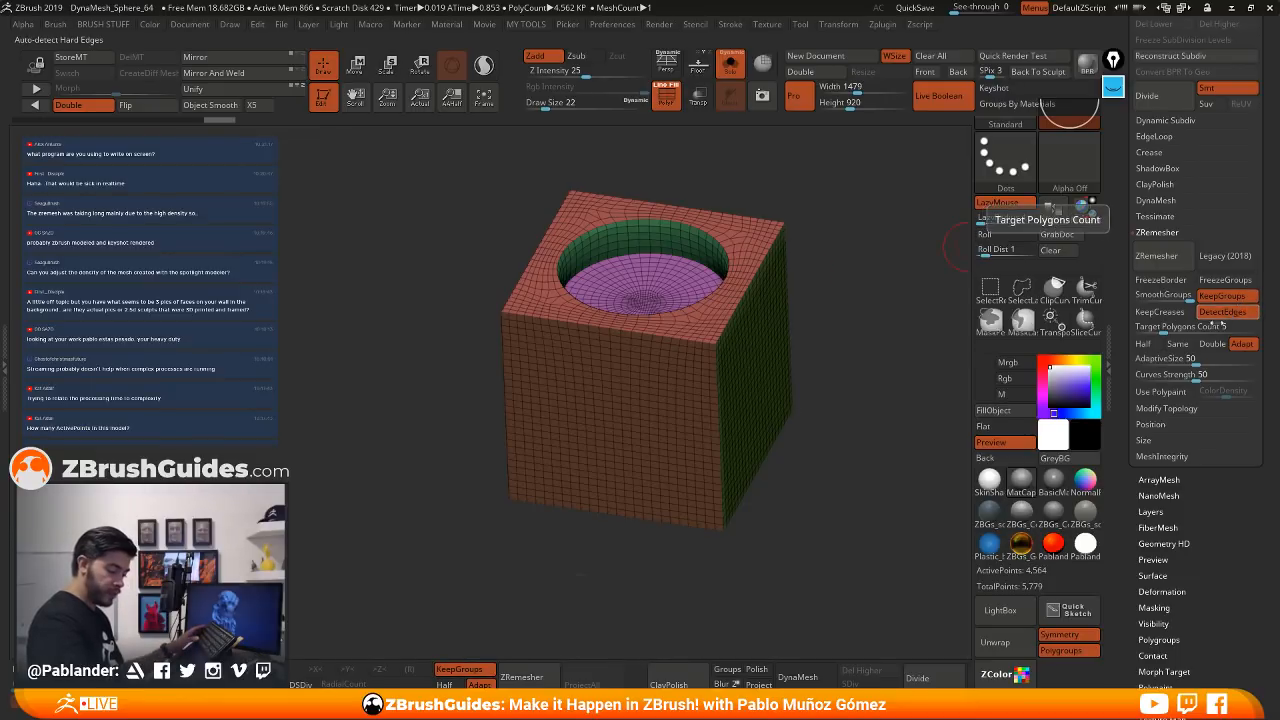
left_click_drag(935, 262, 856, 315)
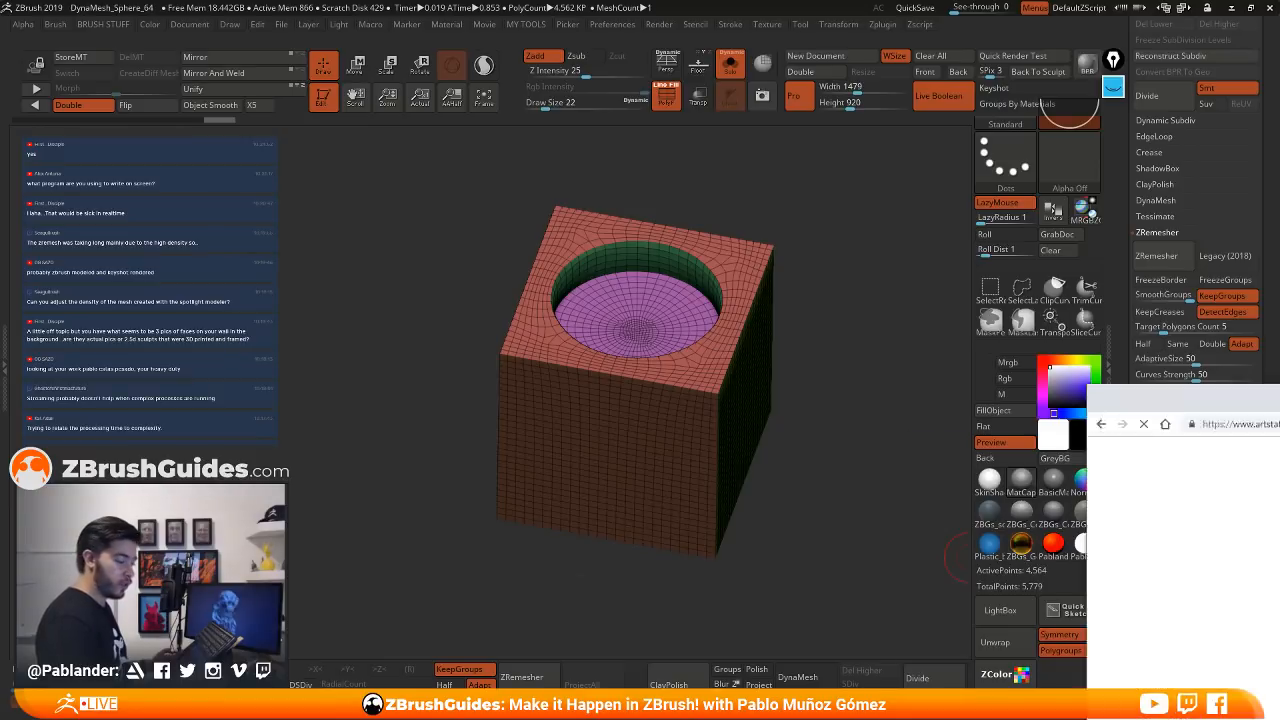
- Switch to the browser's ArtStation portfolio and open the Hunter of the flying stingrays and Reverence artworks in separate tabs
left_click_drag(1279, 392, 848, 1)
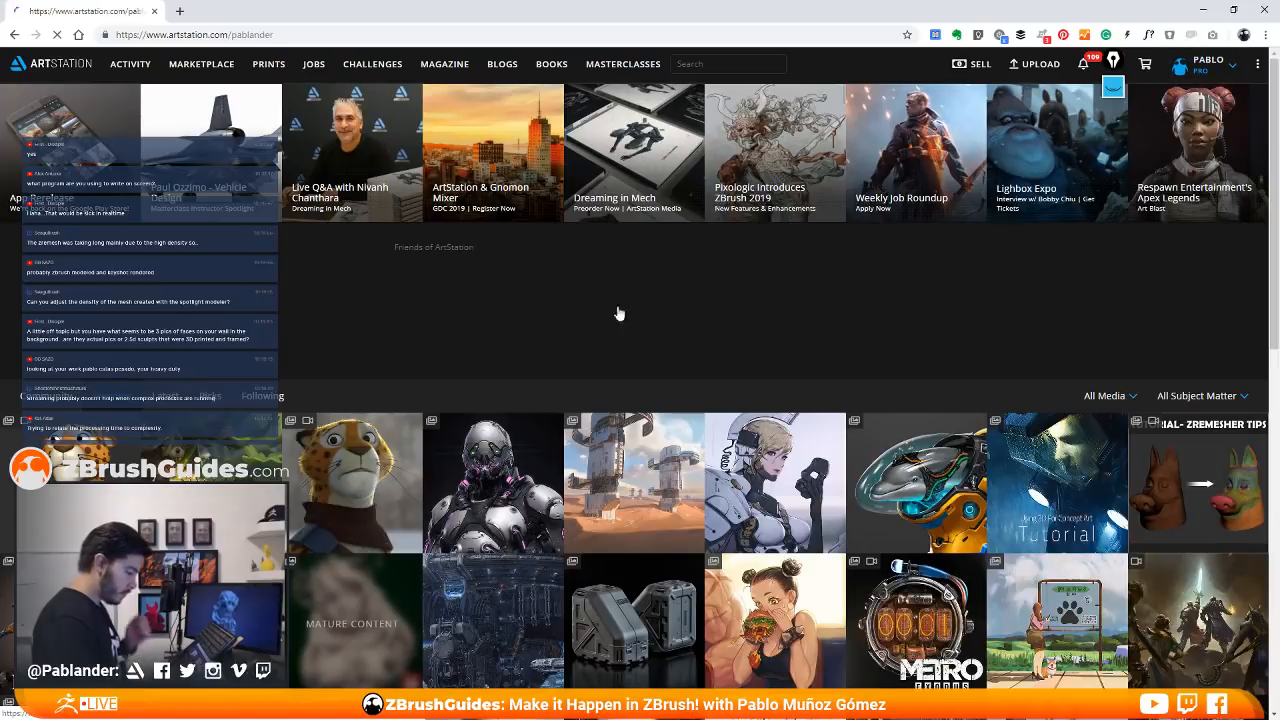
scroll(617, 285, "down", 2)
scroll(617, 285, "down", 2)
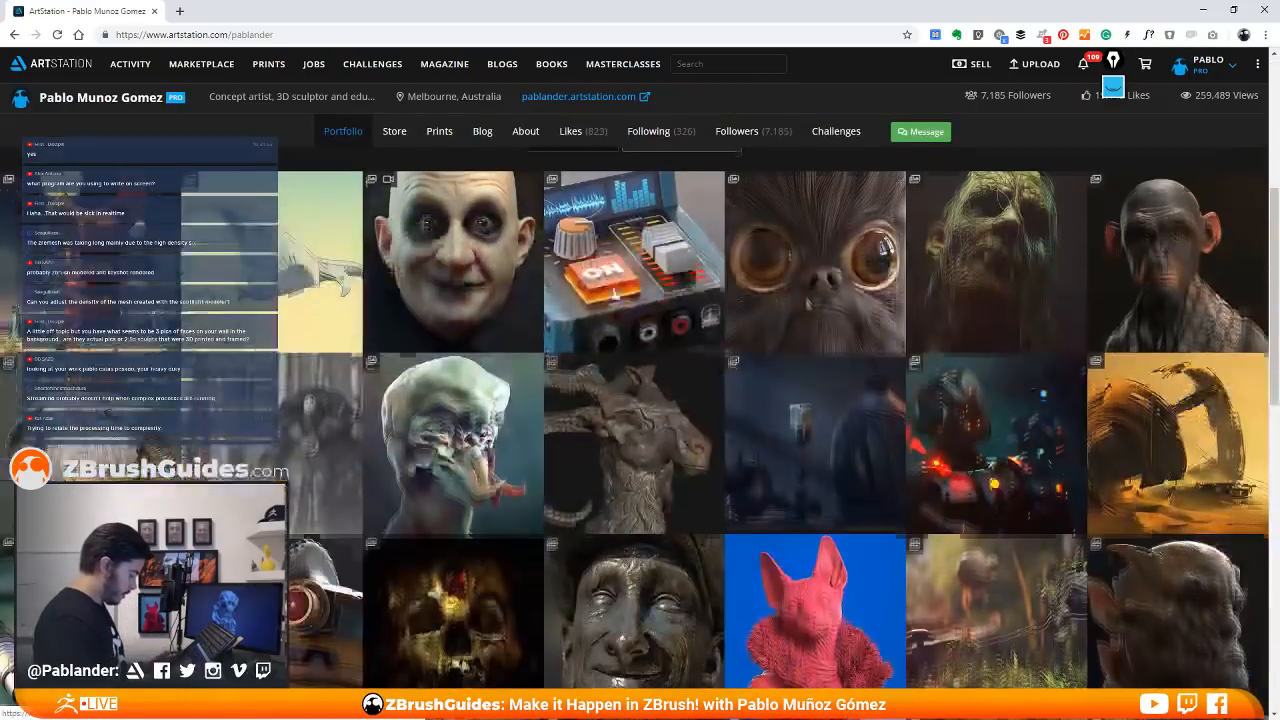
middle_click(281, 281)
middle_click(88, 251)
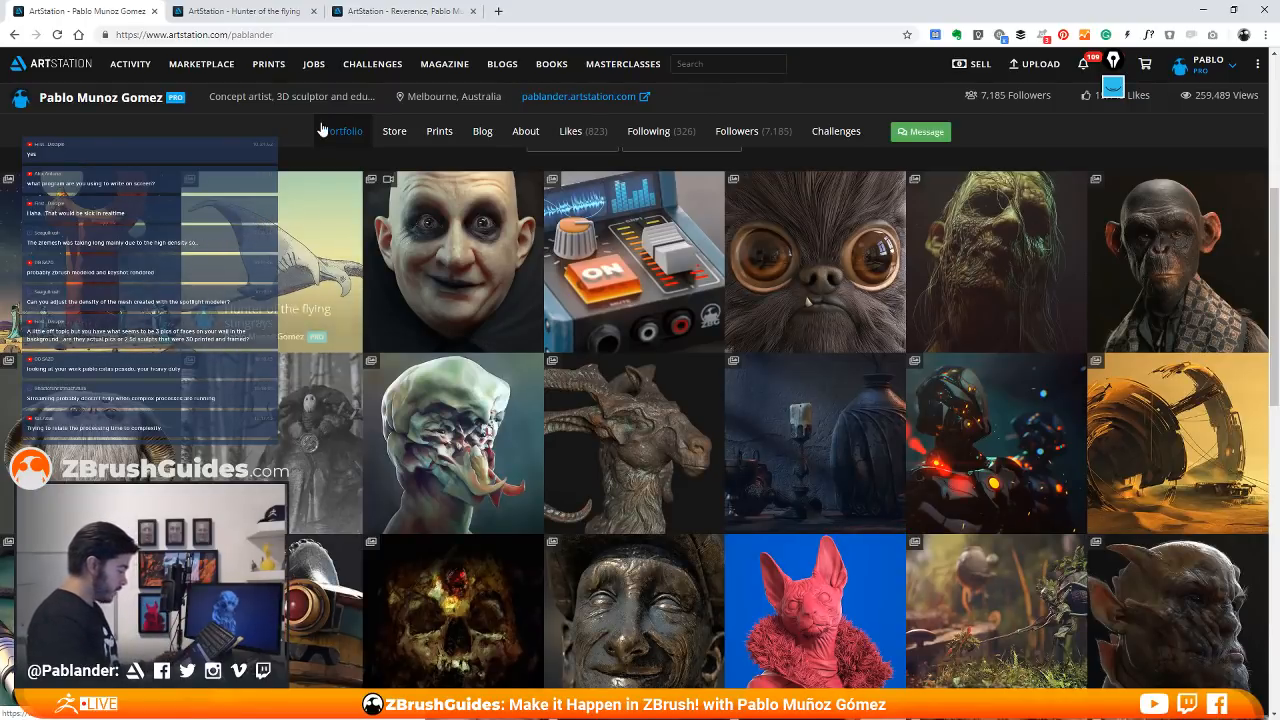
- Look through the Hunter of the flying stingrays images, from the final illustration to the compositing overview
key("ctrl+Tab")
scroll(750, 257, "down", 8)
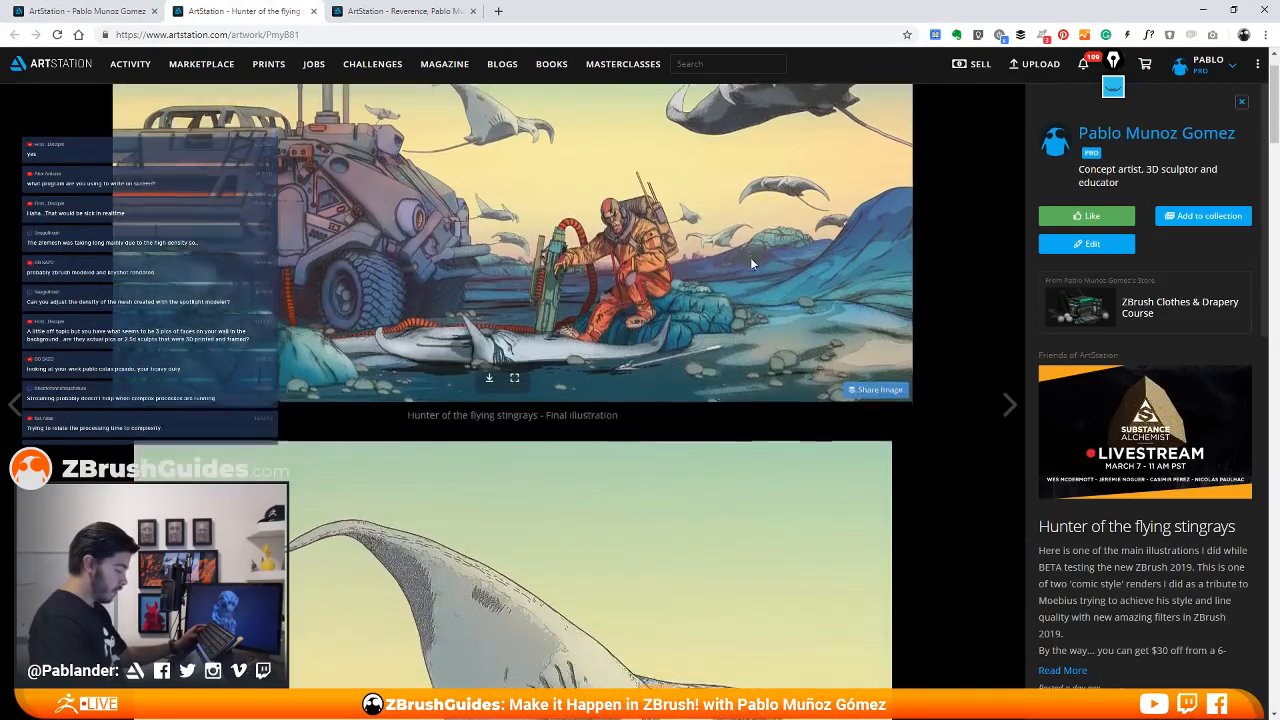
scroll(698, 263, "down", 10)
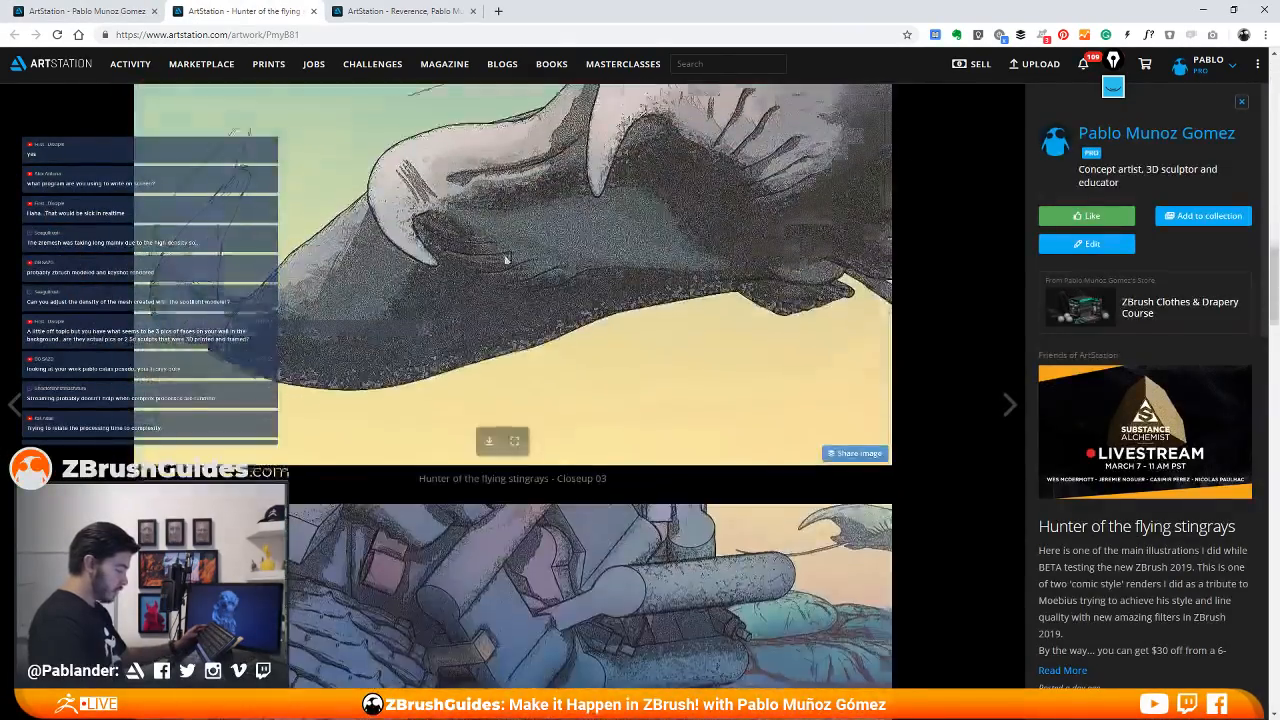
scroll(645, 242, "down", 15)
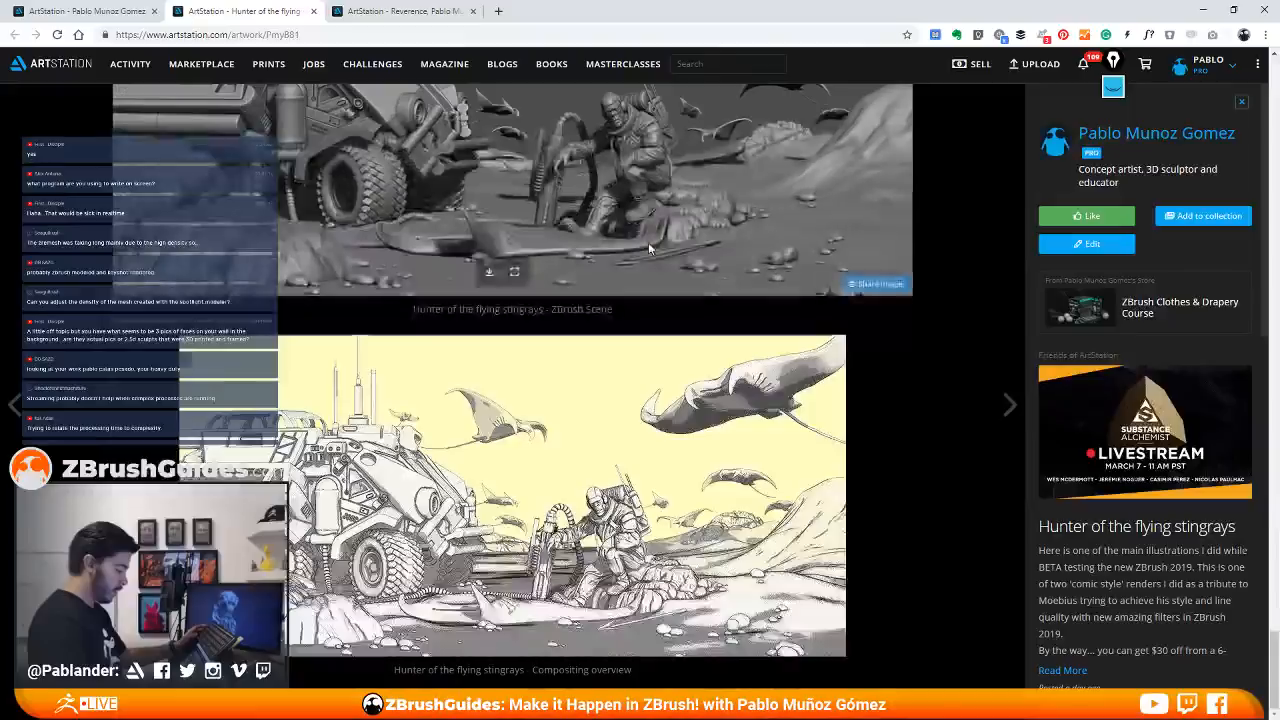
- Look through the Reverence artwork's renders and breakdowns, and close both artwork pages to return to the portfolio
key("ctrl+Tab")
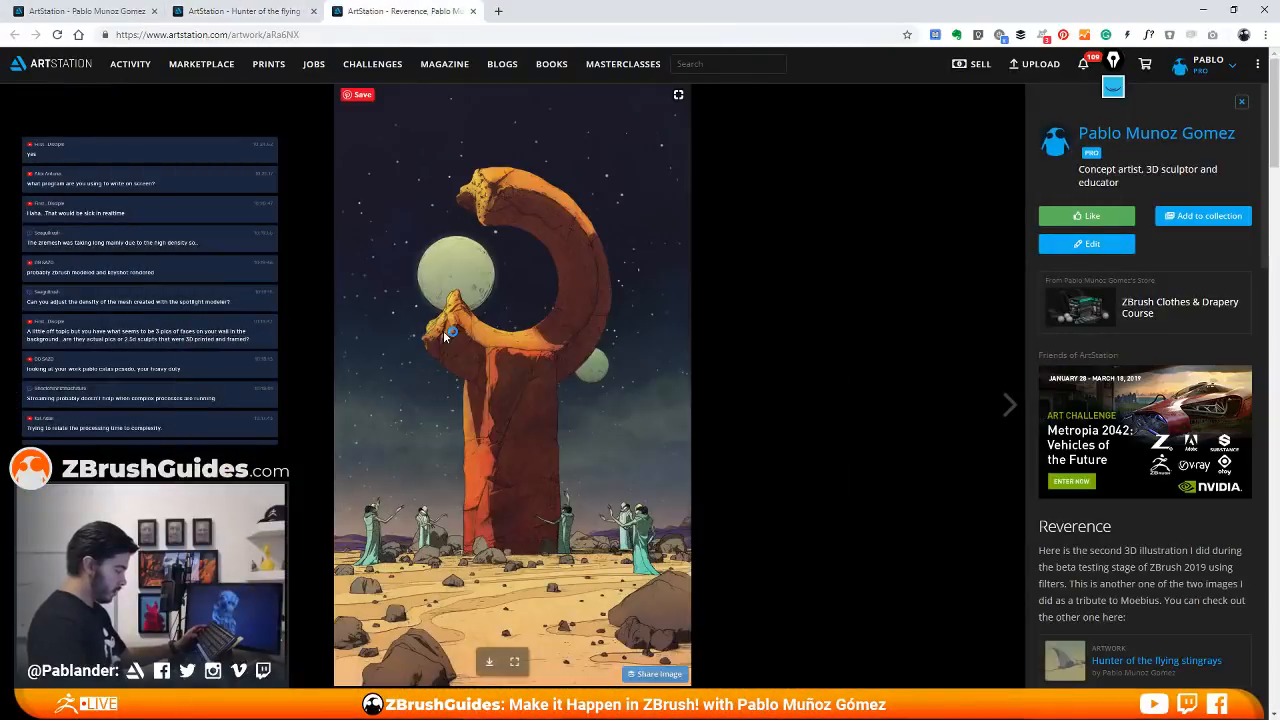
scroll(591, 206, "down", 15)
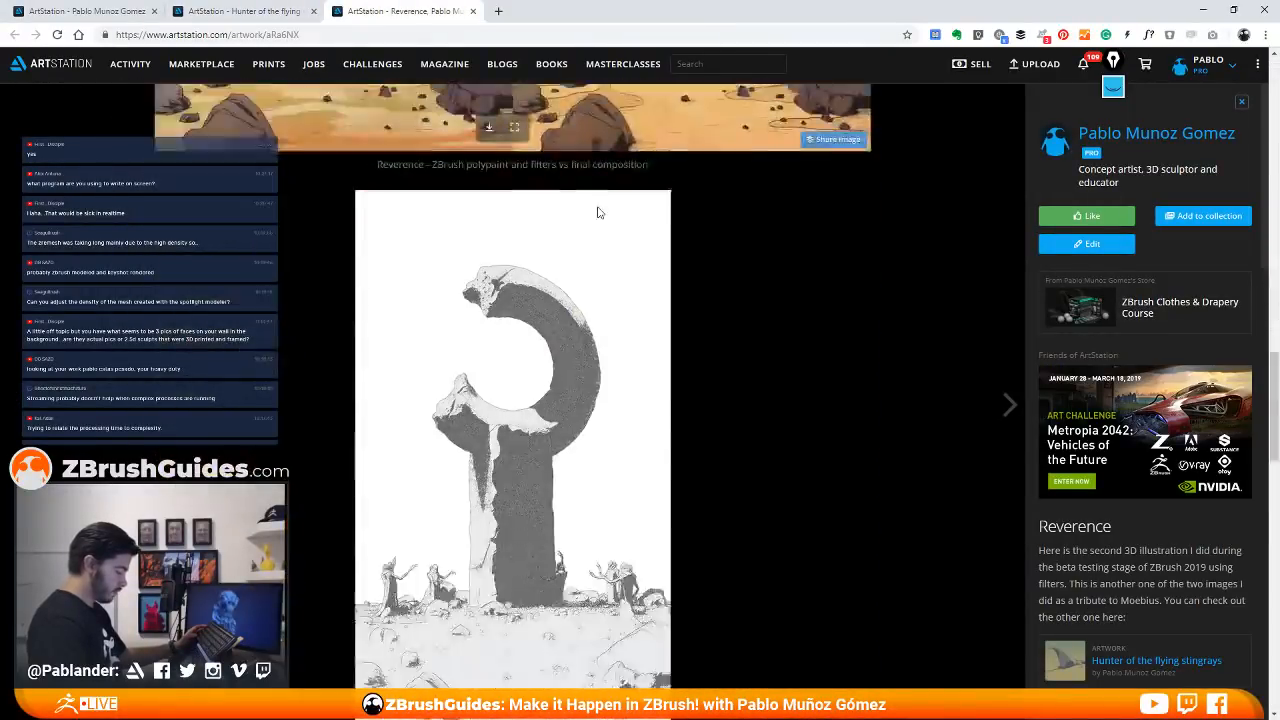
scroll(602, 215, "down", 5)
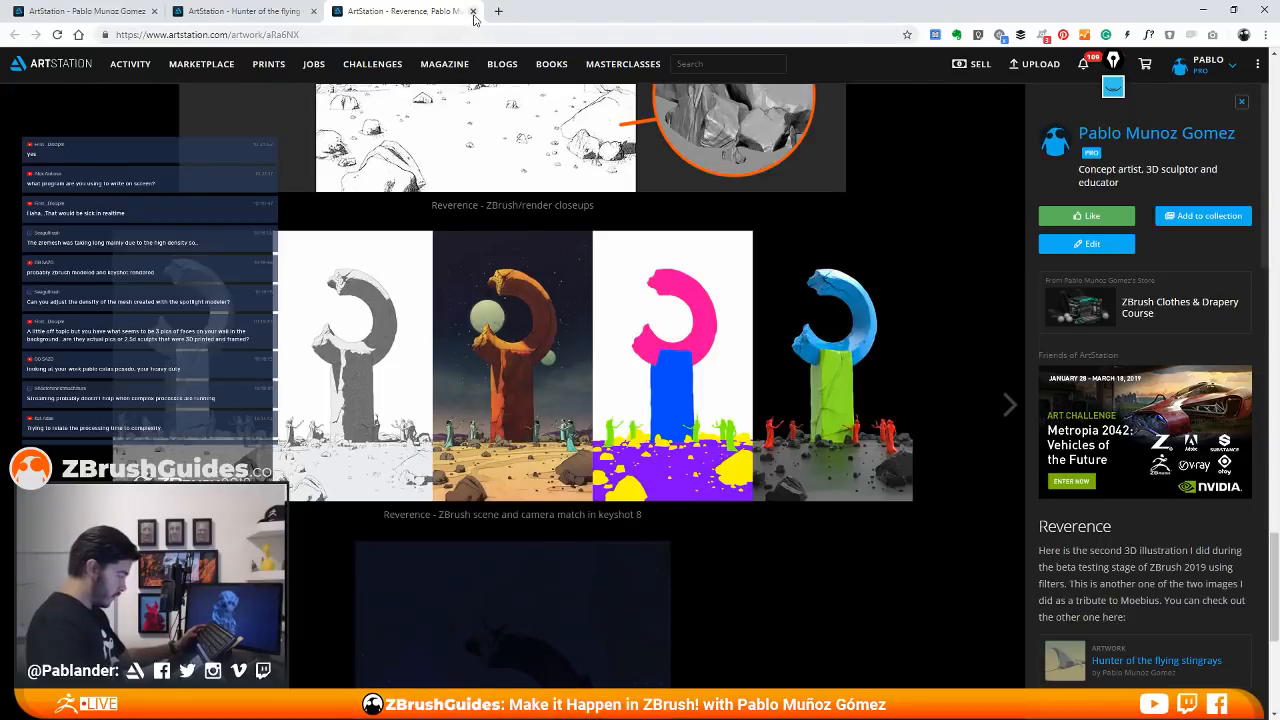
left_click(473, 11)
left_click(313, 11)
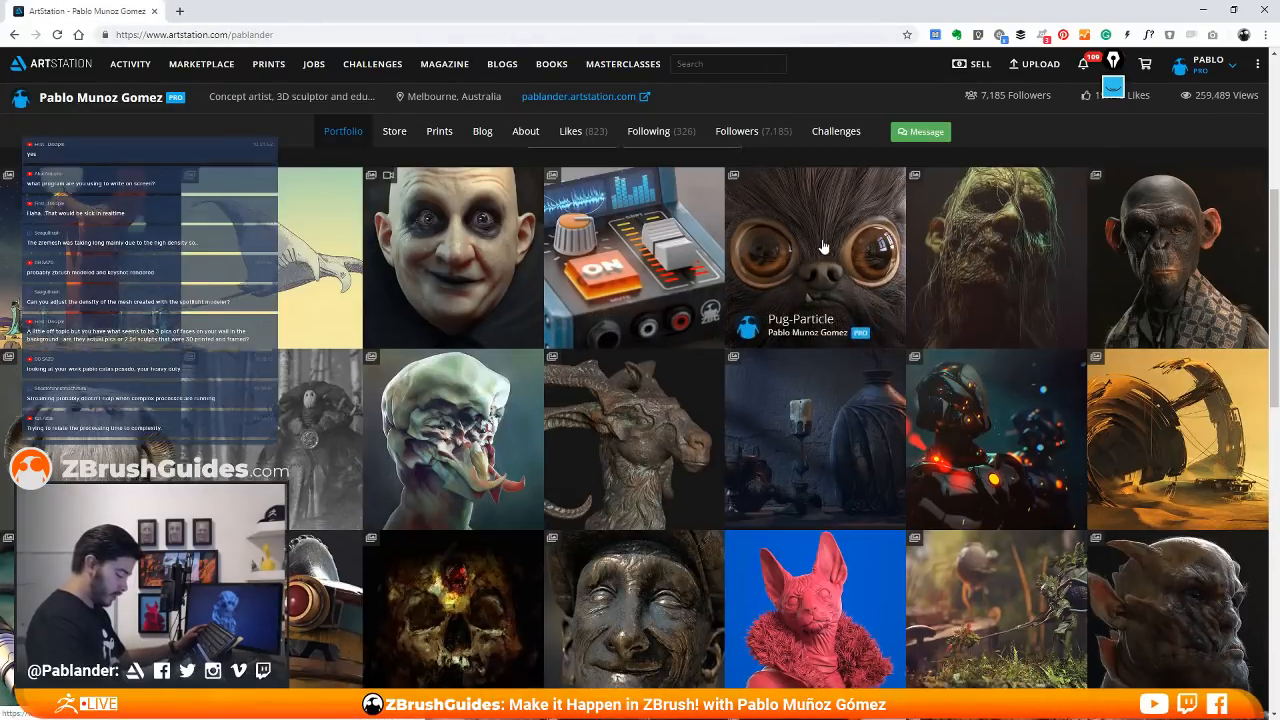
- Find the Expressions project in the portfolio and look through its sculpted male and female heads
scroll(820, 245, "down", 2)
scroll(820, 245, "down", 4)
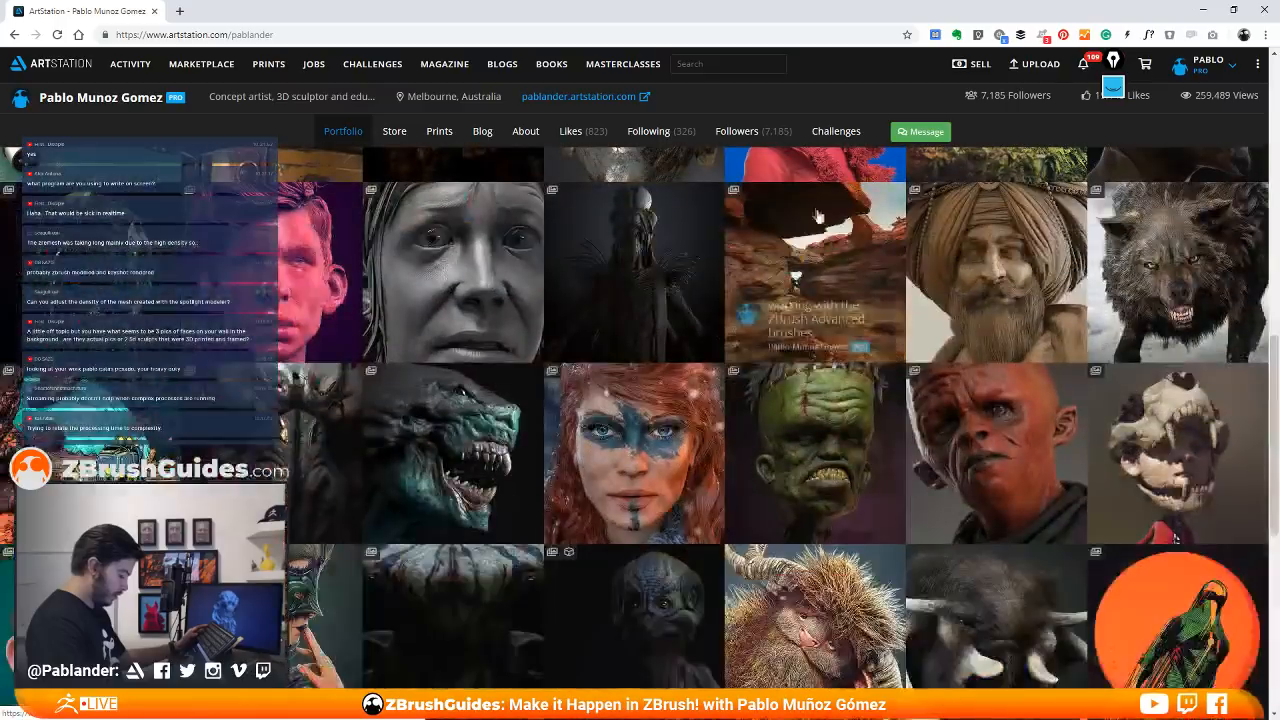
left_click(451, 277)
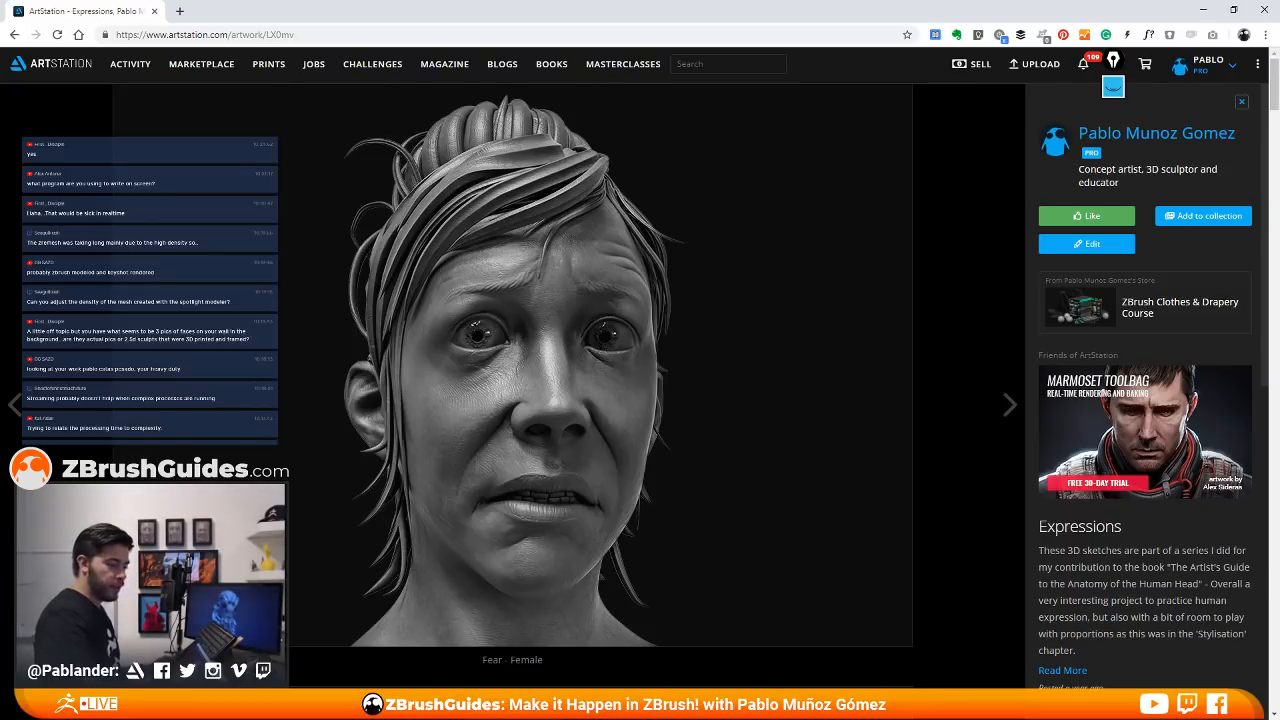
scroll(895, 474, "down", 15)
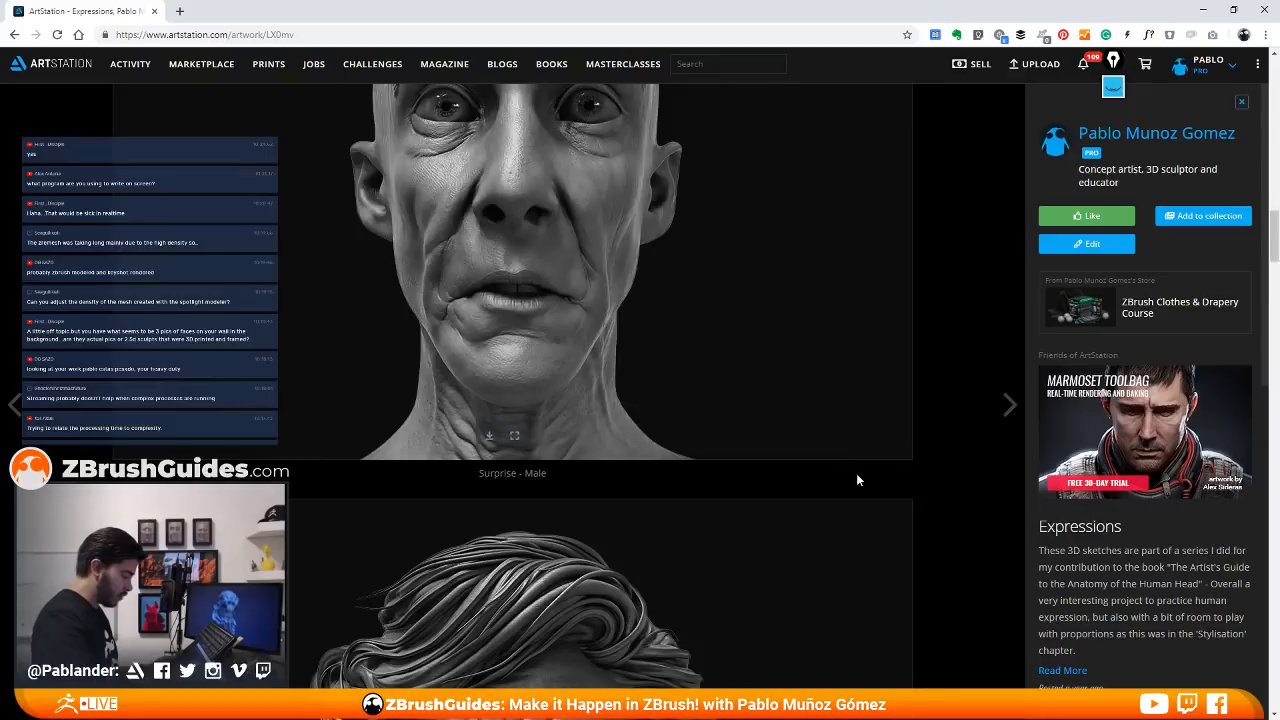
scroll(856, 473, "down", 10)
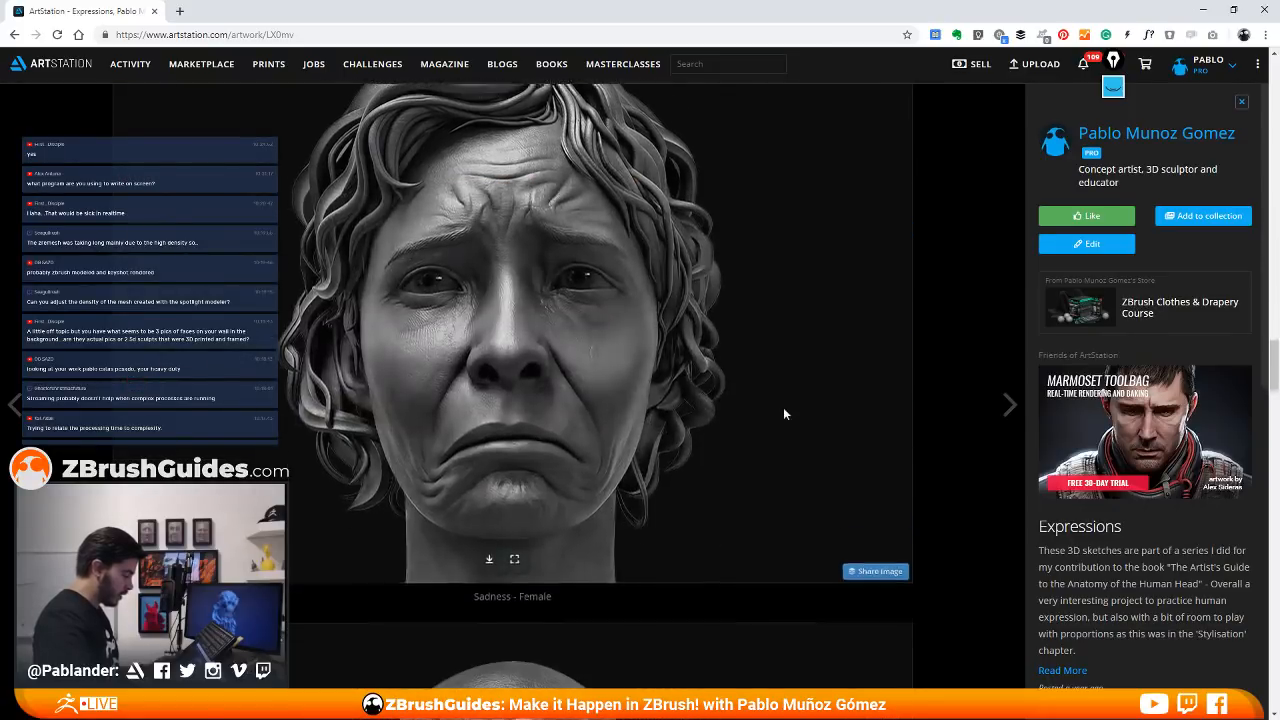
scroll(783, 414, "down", 10)
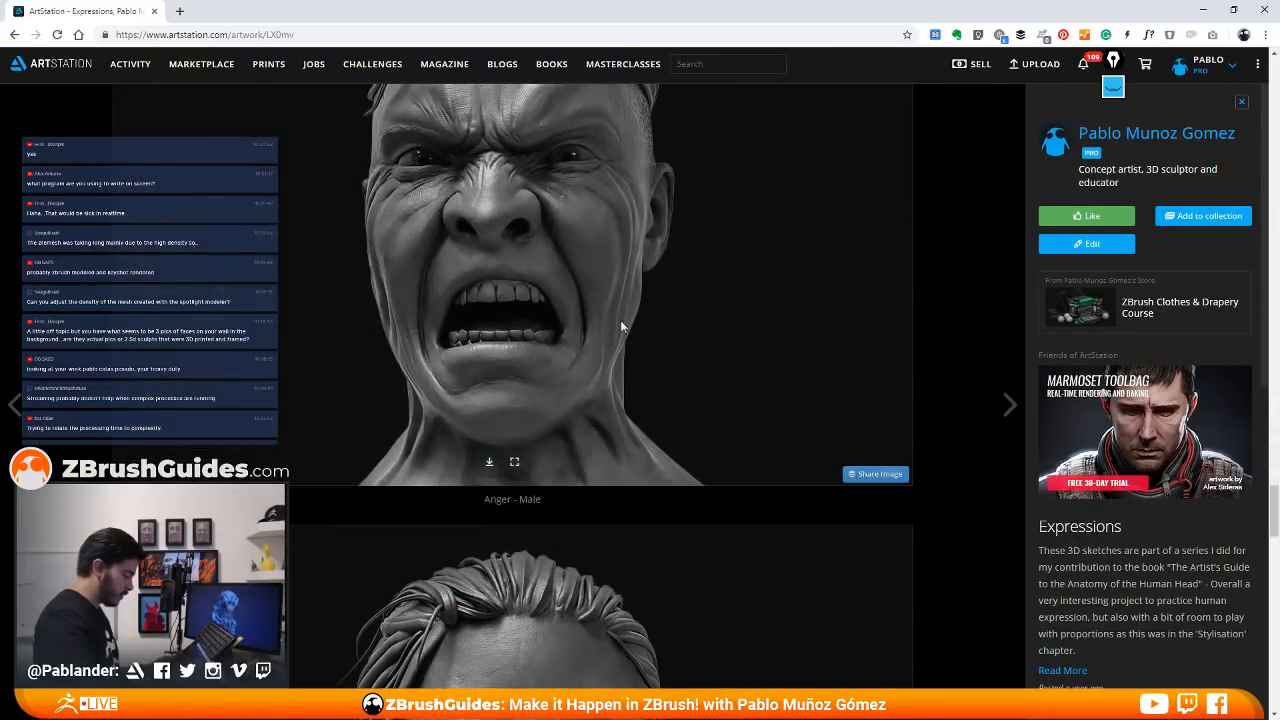
scroll(620, 325, "down", 10)
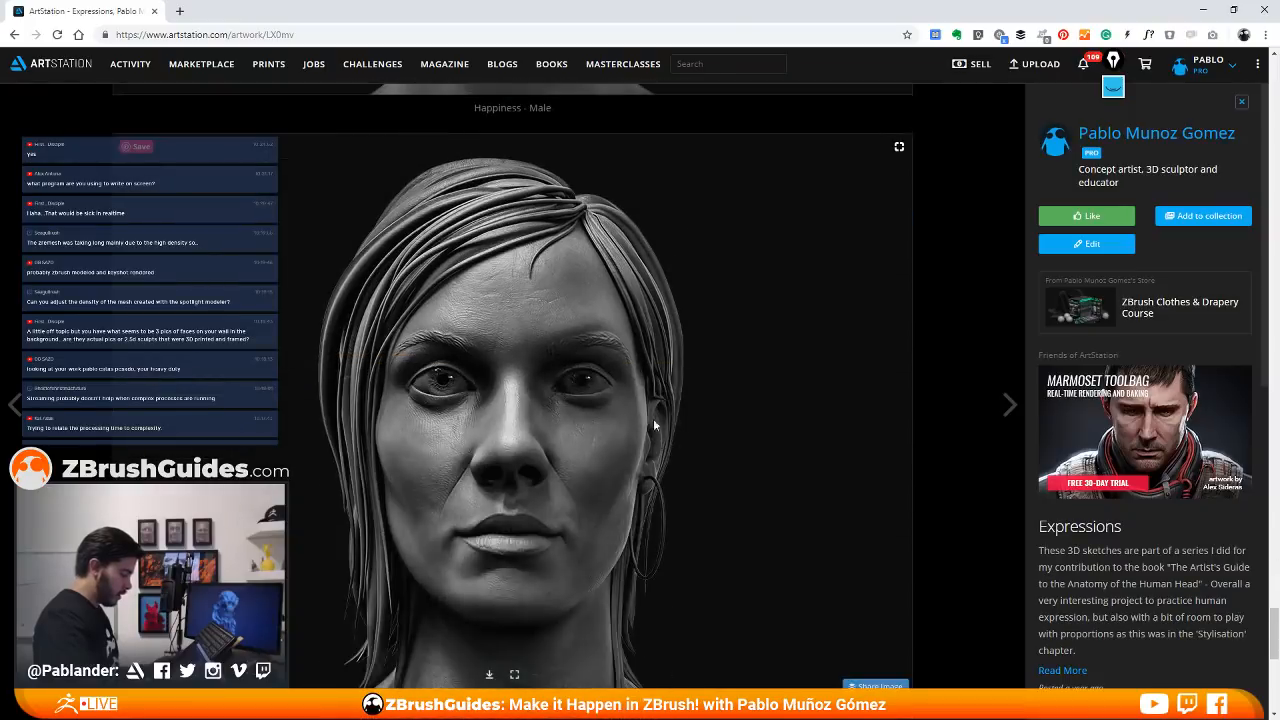
scroll(654, 426, "down", 5)
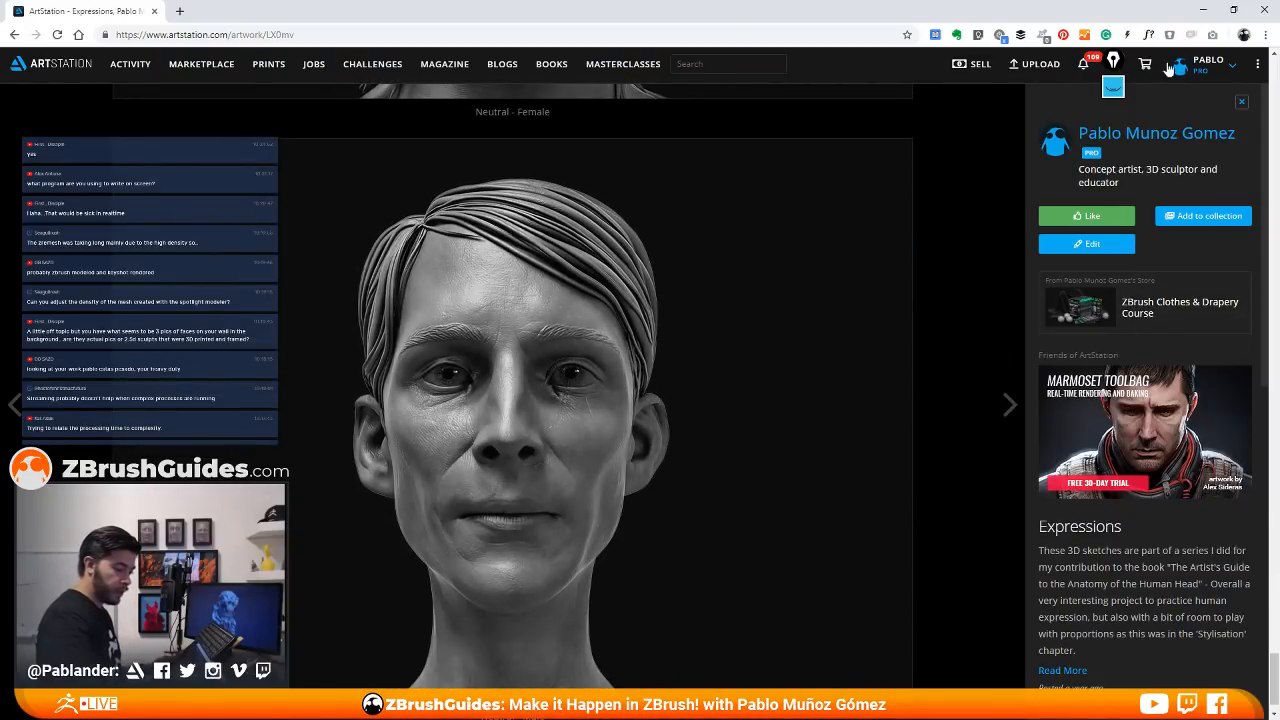
- Close the browser, return to ZBrush and look at the SpotLight snapshot preferences
left_click(1272, 9)
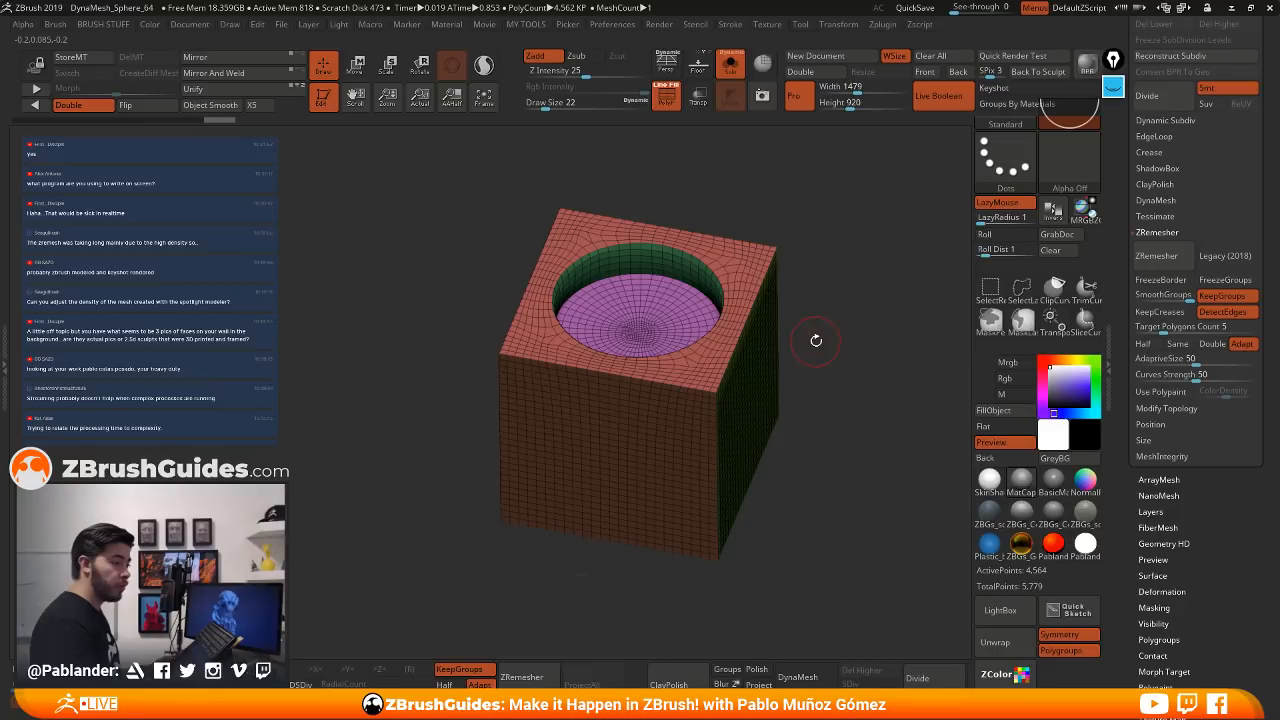
left_click(618, 25)
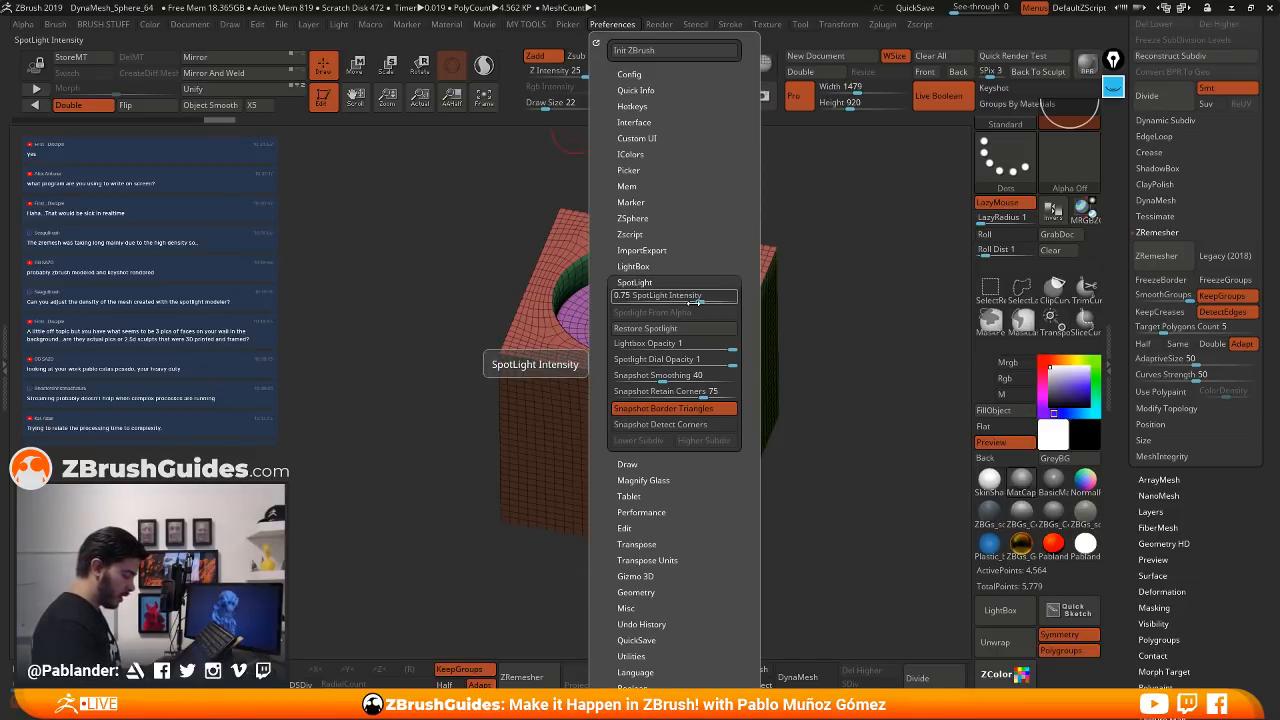
key("ctrl")
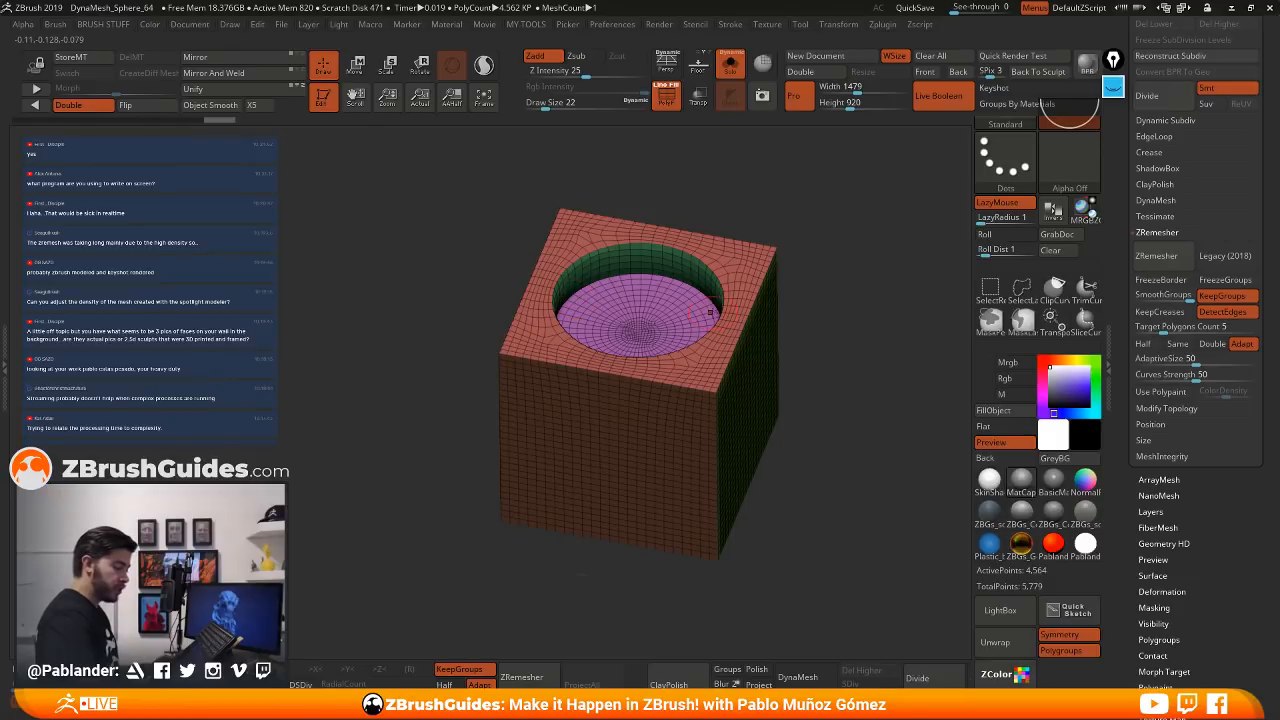
- Show SpotLight over the cube's straight-on side view and move the rounded square from the shape grid onto empty canvas
left_click_drag(846, 287, 857, 244)
key("shift+z")
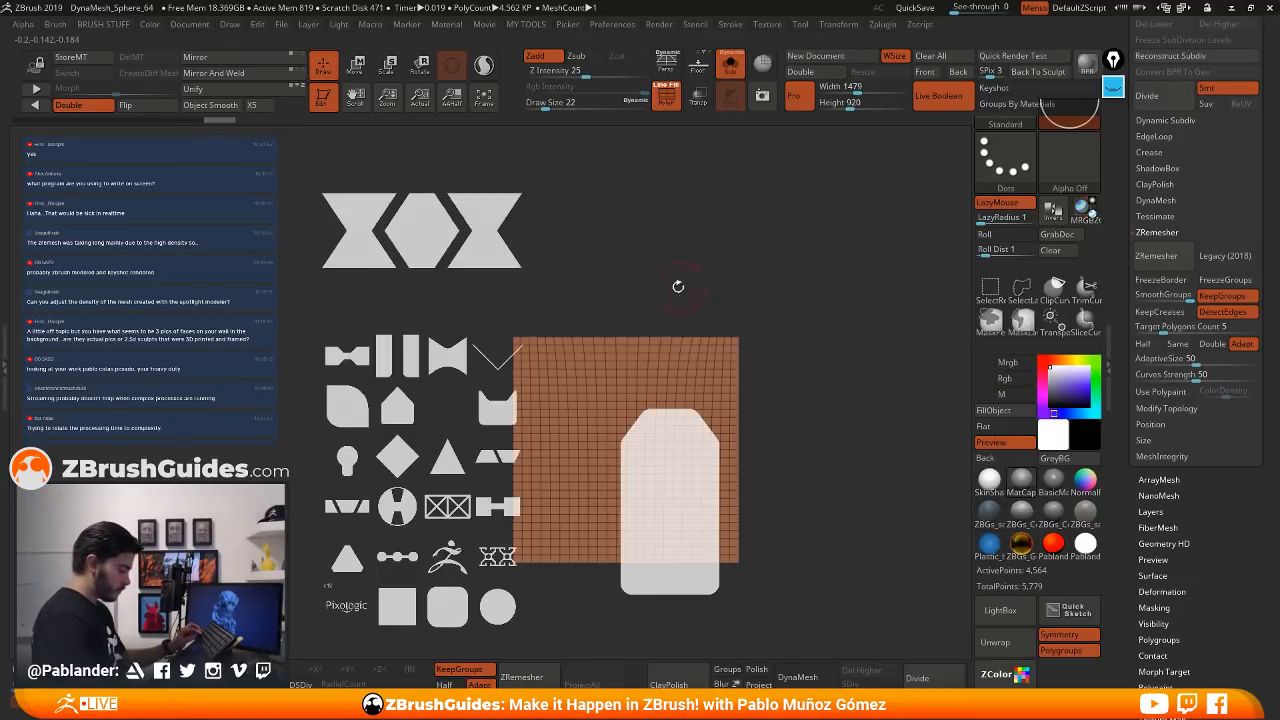
key("z")
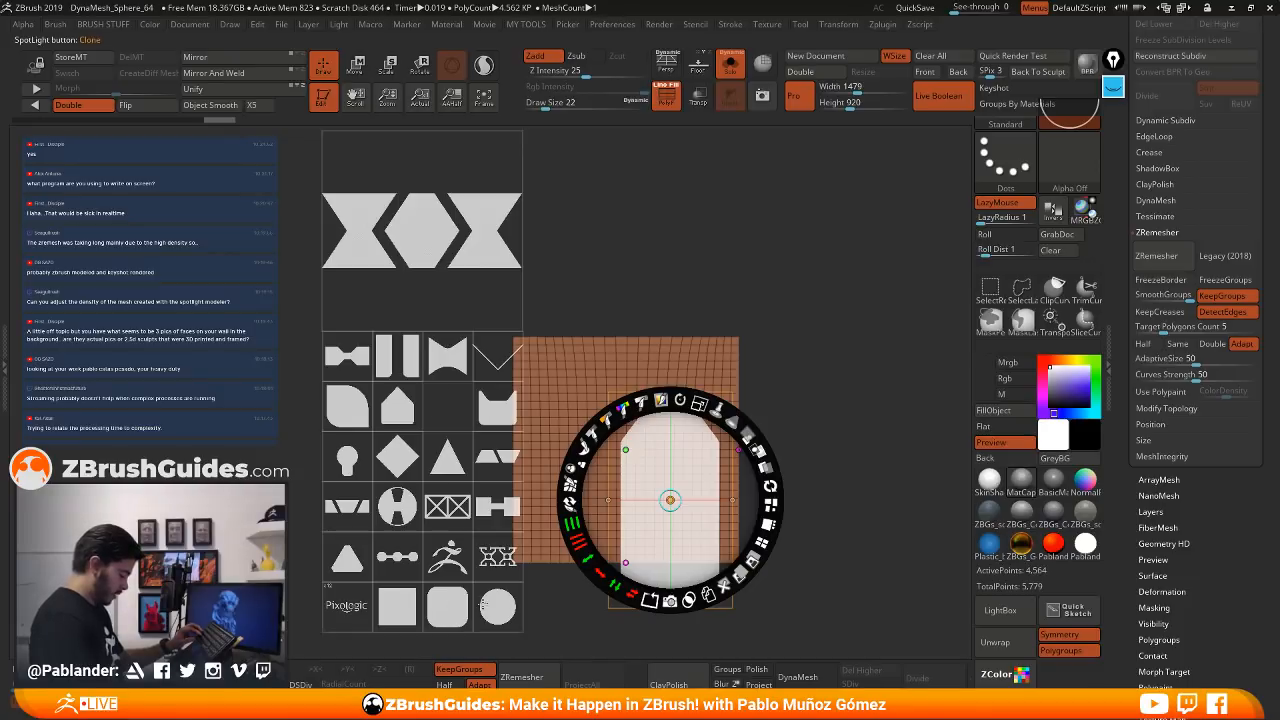
left_click(457, 607)
left_click_drag(457, 607, 745, 268)
left_click_drag(431, 604, 817, 283)
left_click(803, 232)
- With the cube viewed very small, place SpotLight's rounded square just above it
key("shift+z")
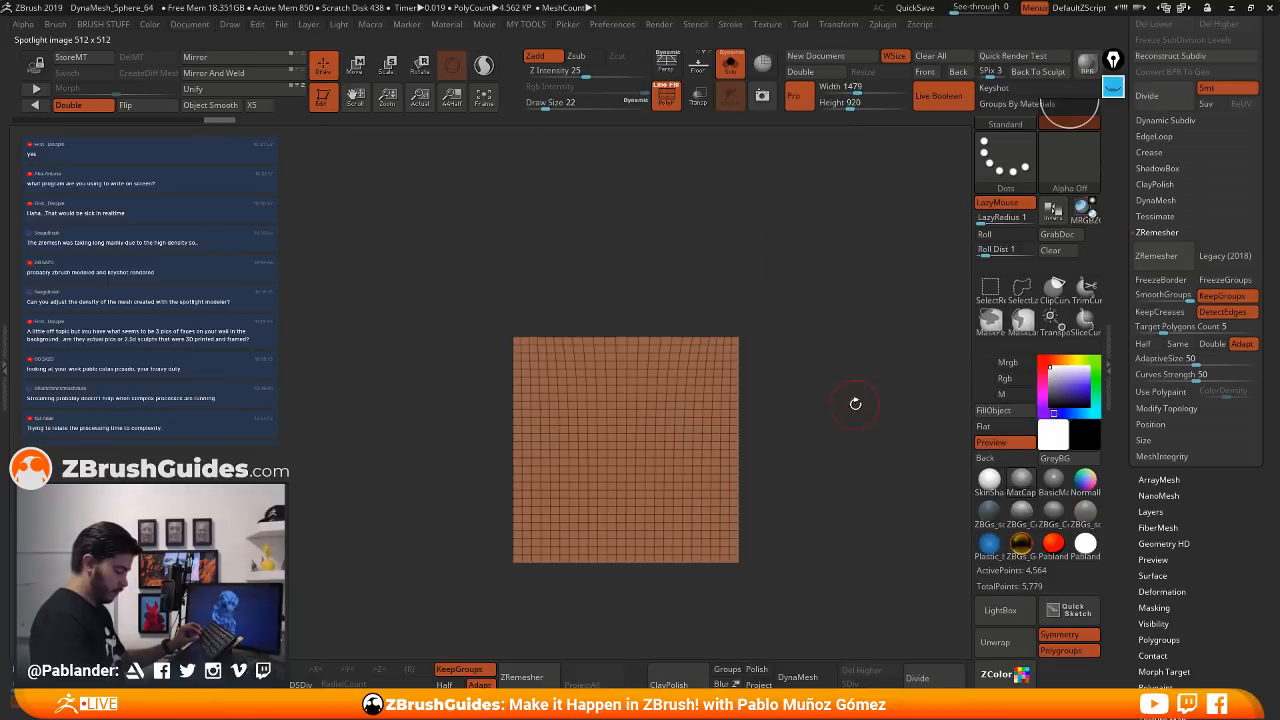
left_click_drag(785, 314, 742, 338, "alt")
key("shift+z")
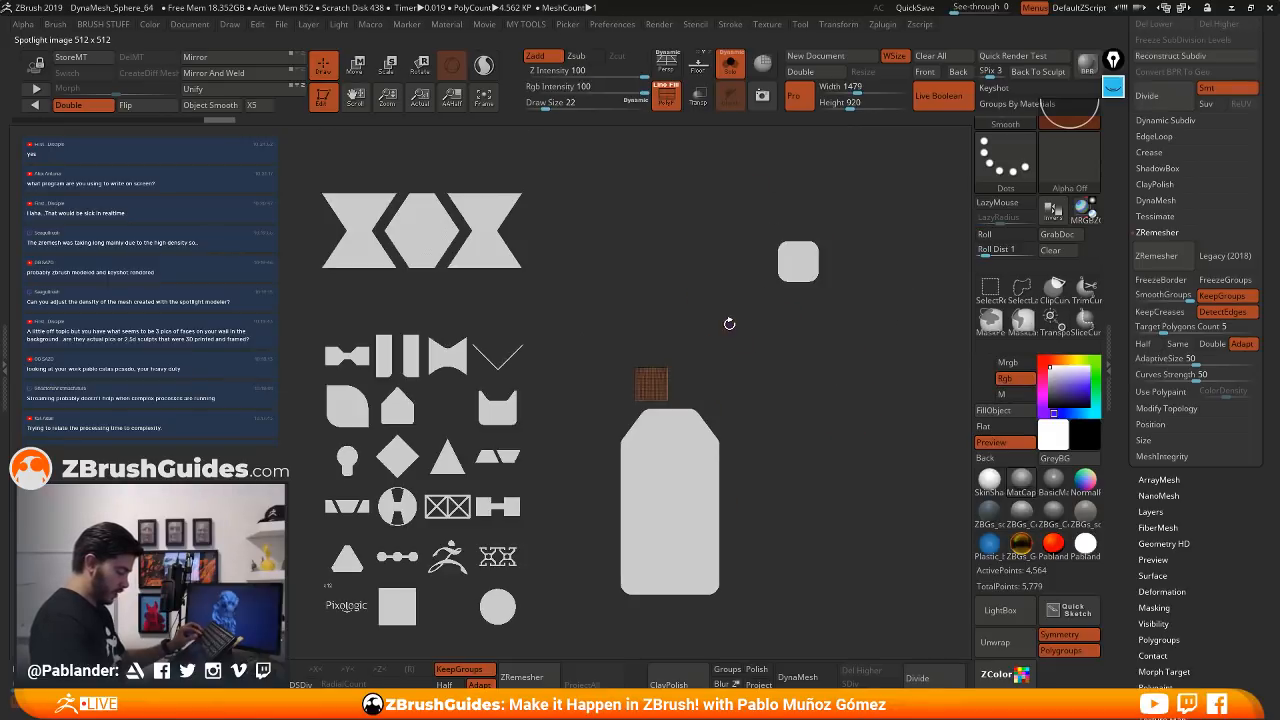
key("z")
left_click_drag(810, 257, 679, 332)
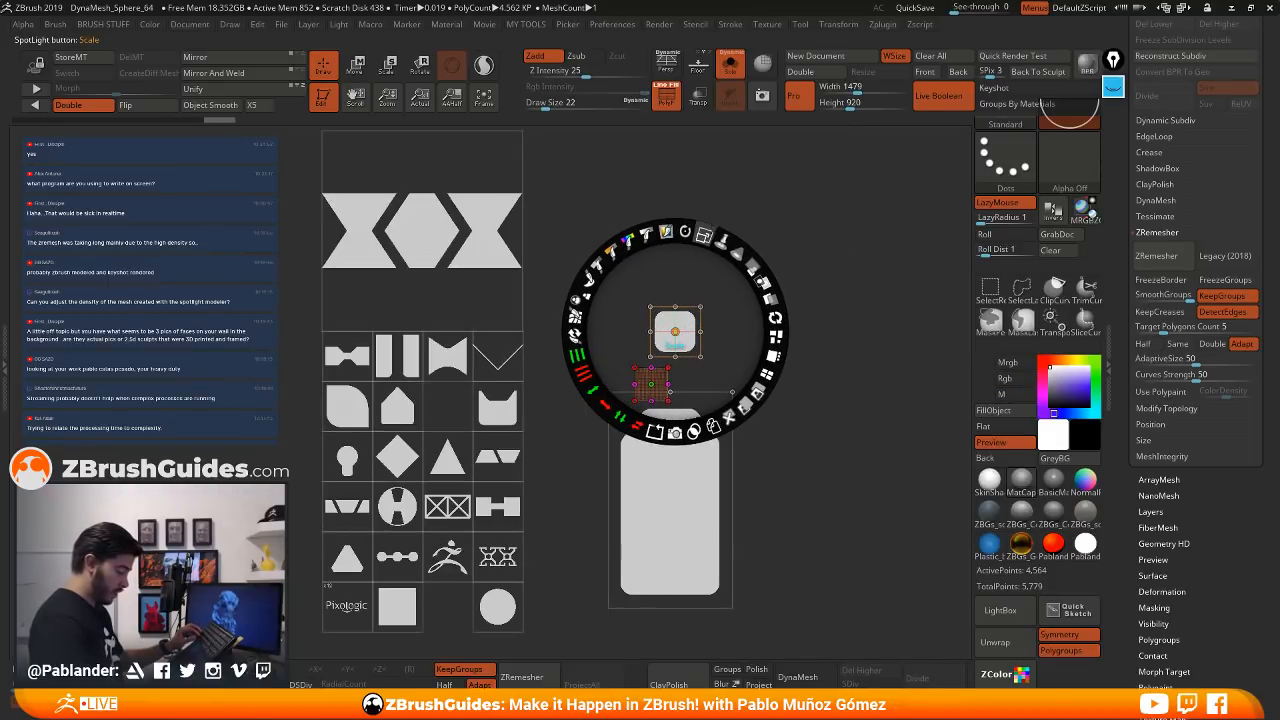
- Scale SpotLight's rounded square down to a tiny size and create a new mesh from it with Snapshot3D
left_click_drag(706, 234, 591, 229)
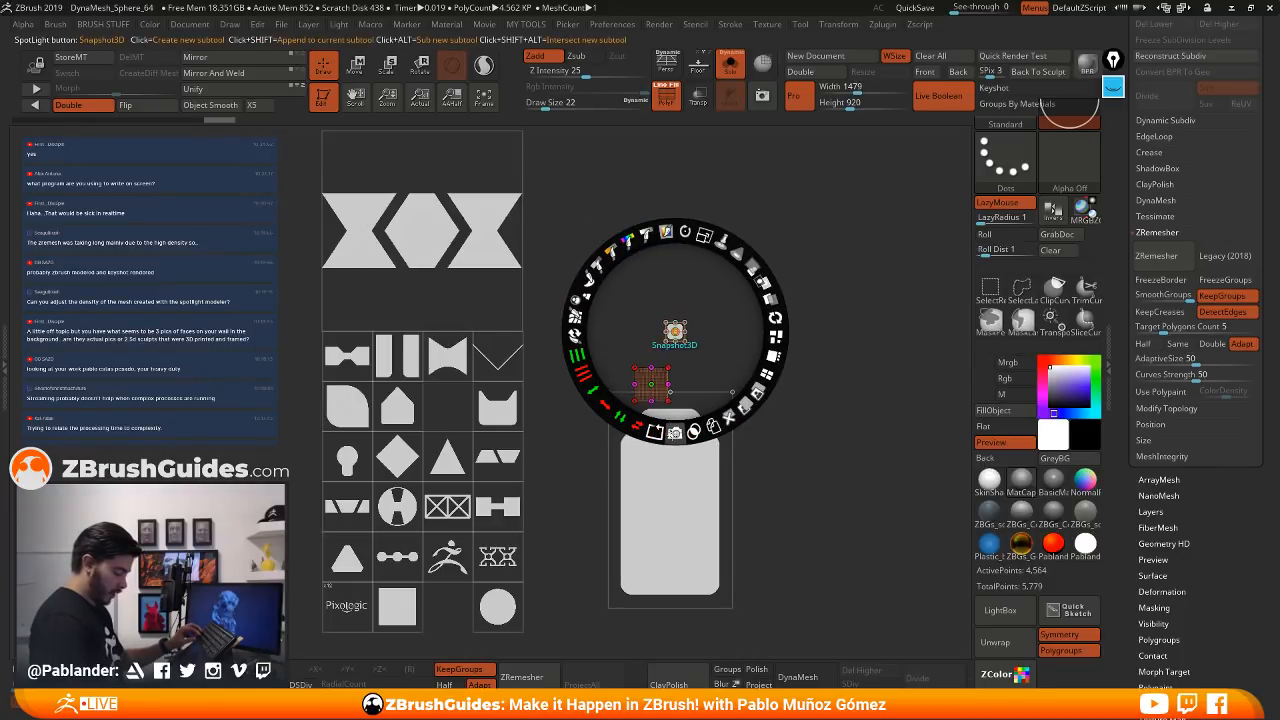
left_click(674, 331)
key("shift+z")
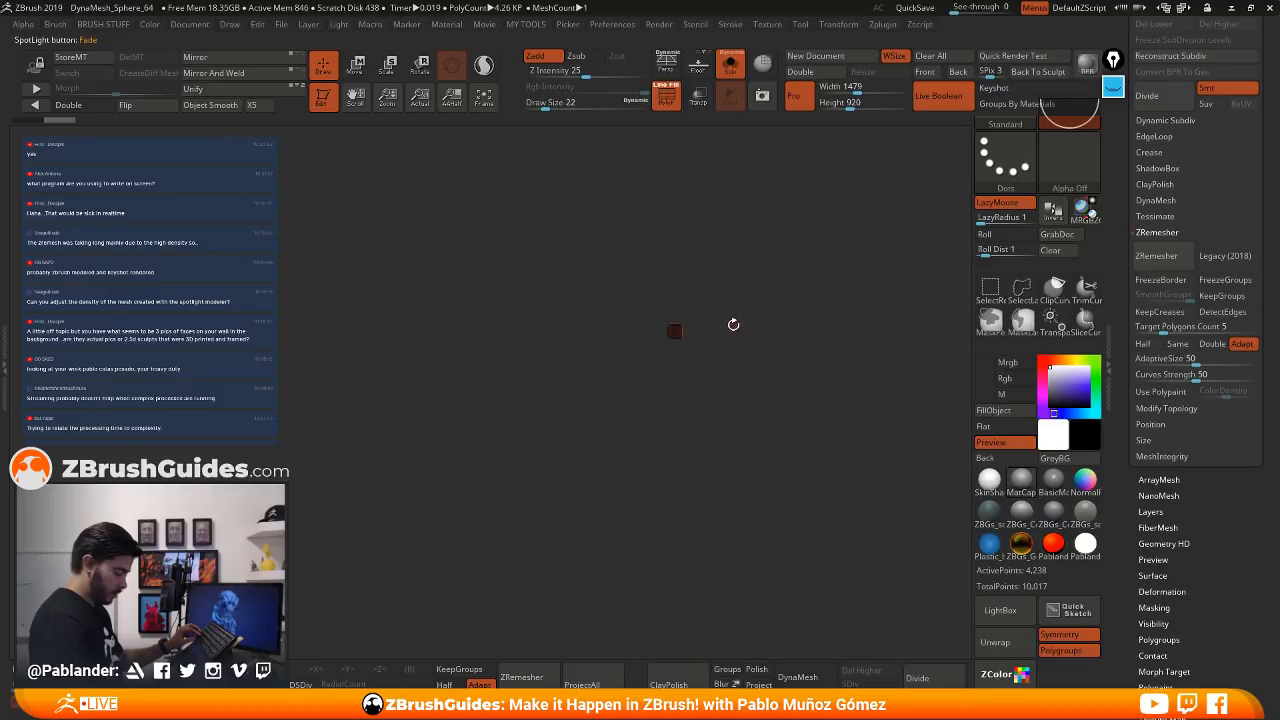
- Enlarge SpotLight's rounded square well beyond the mesh just made and create another new mesh from it with Snapshot3D
left_click_drag(733, 324, 765, 378)
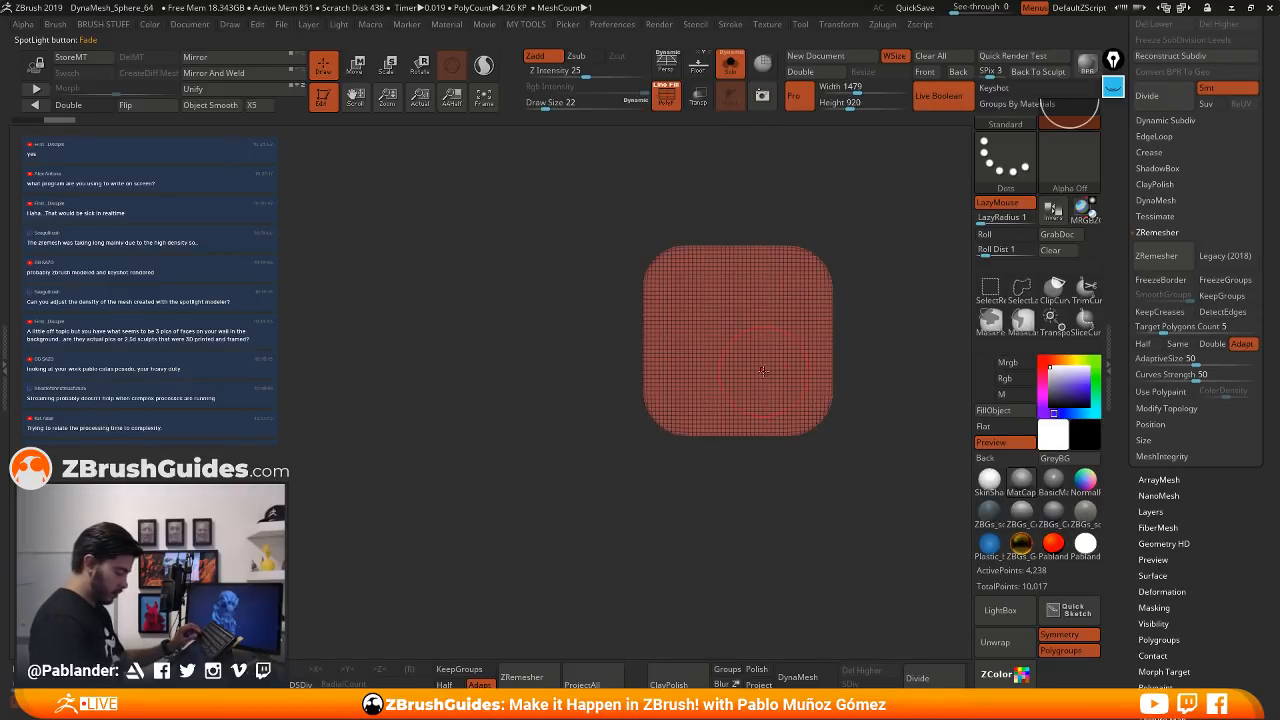
key("shift+z")
key("z")
left_click(674, 331)
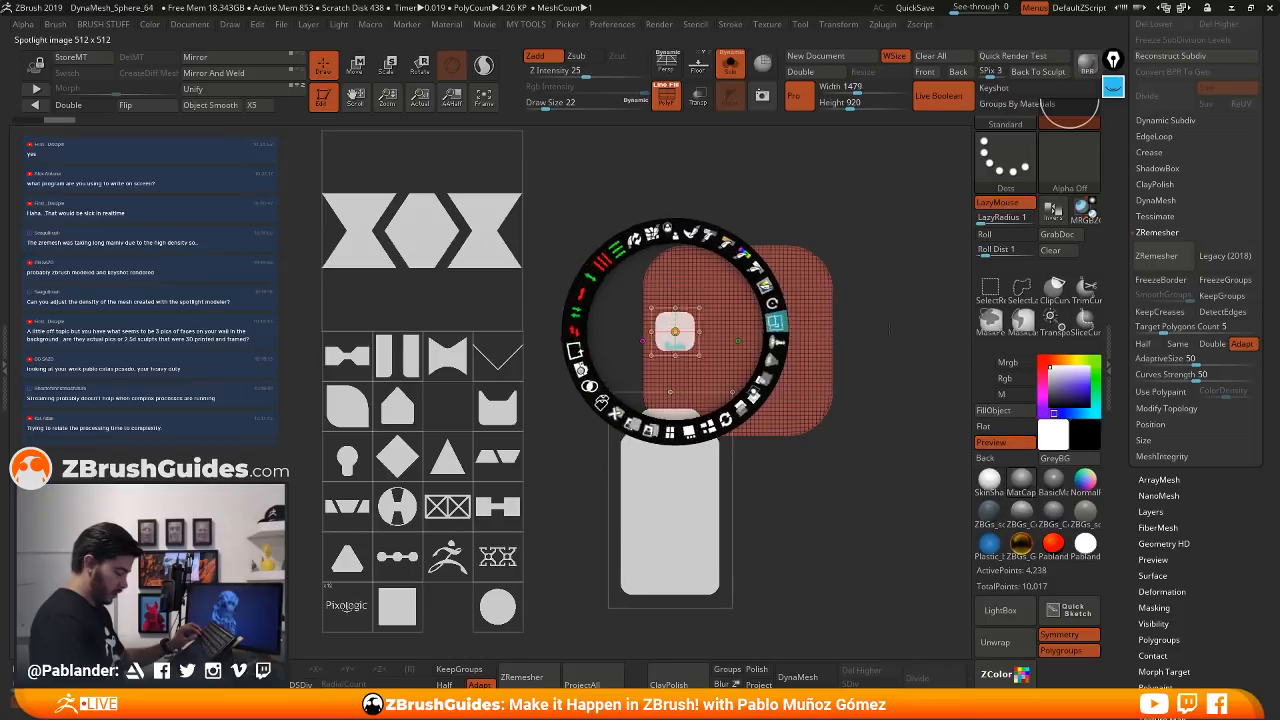
left_click_drag(704, 236, 745, 255)
left_click_drag(657, 391, 686, 377)
left_click(704, 418)
key("shift+z")
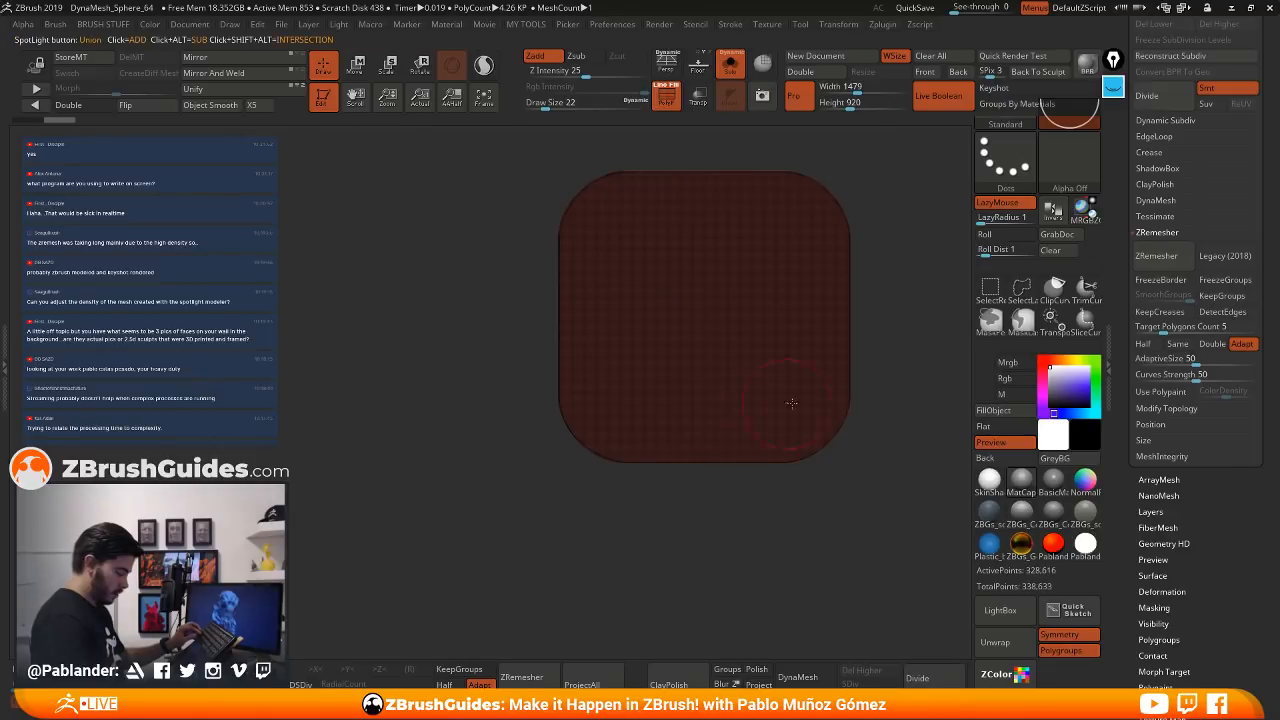
key("shift+z")
key("z")
key("shift+z")
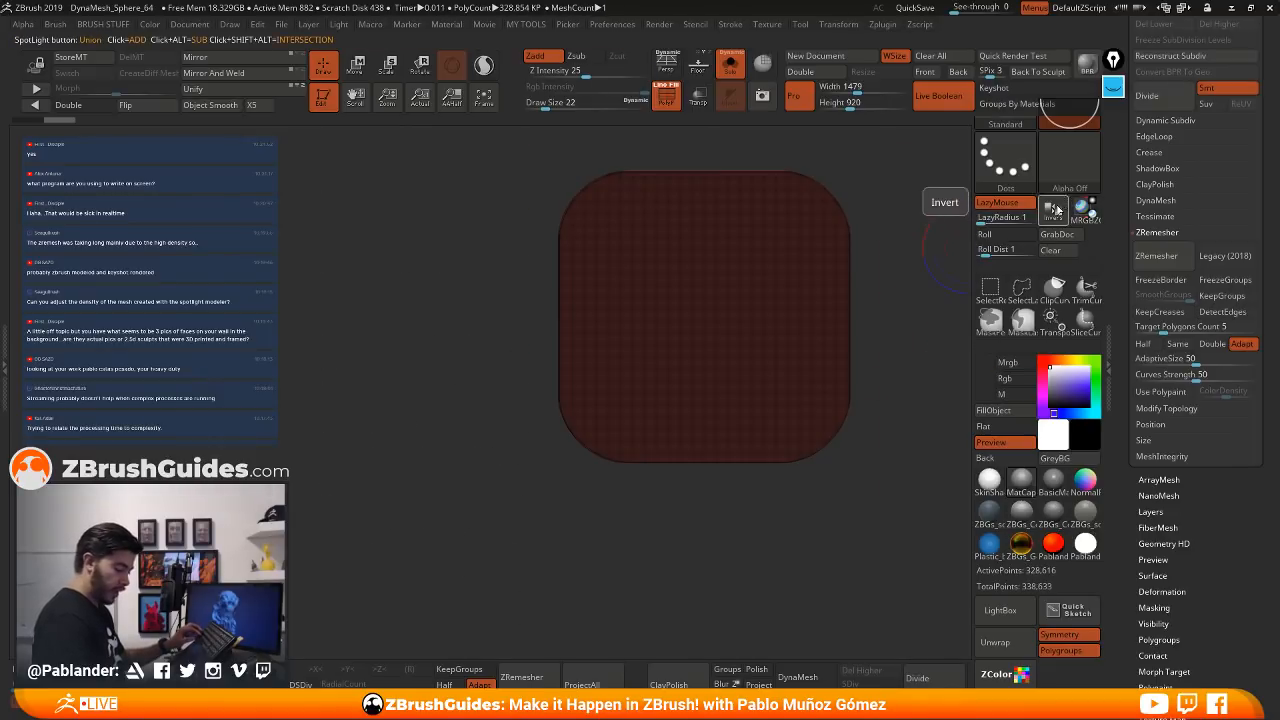
- Move the large rounded-square mesh along X so it sits beside the smaller one, and turn off Solo
left_click(1112, 178)
left_click_drag(1125, 178, 1126, 317)
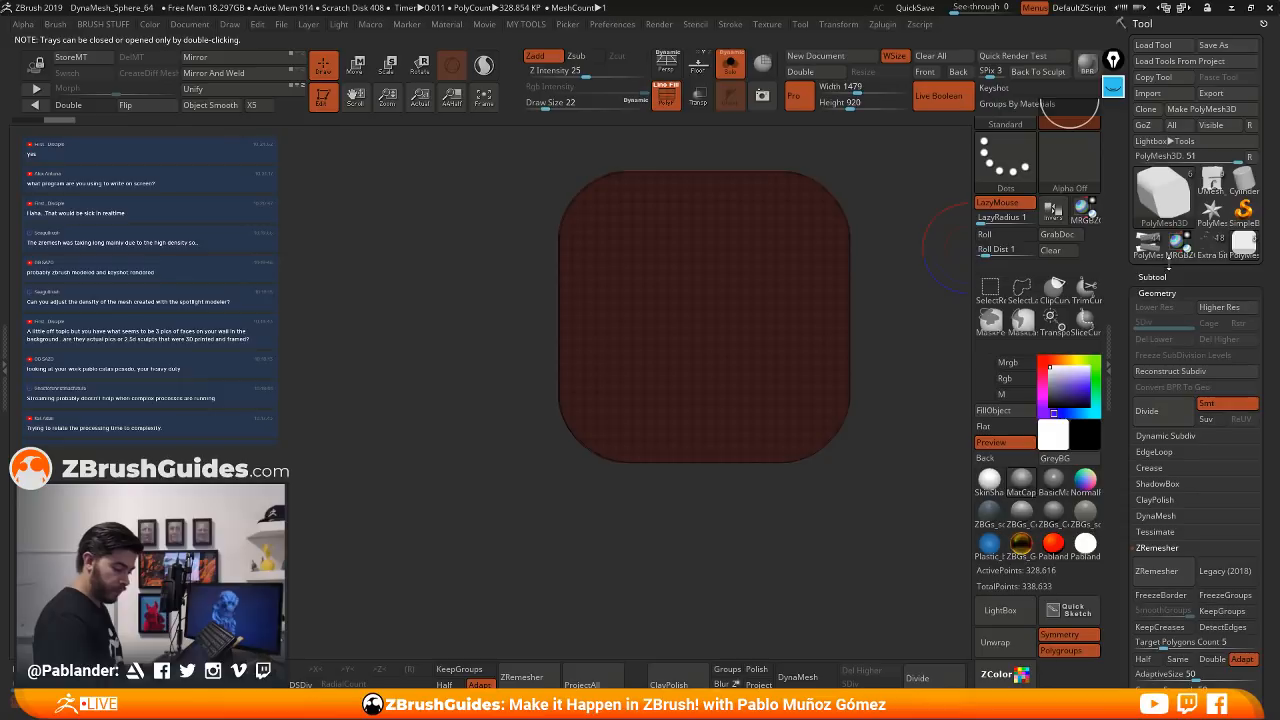
left_click(1160, 280)
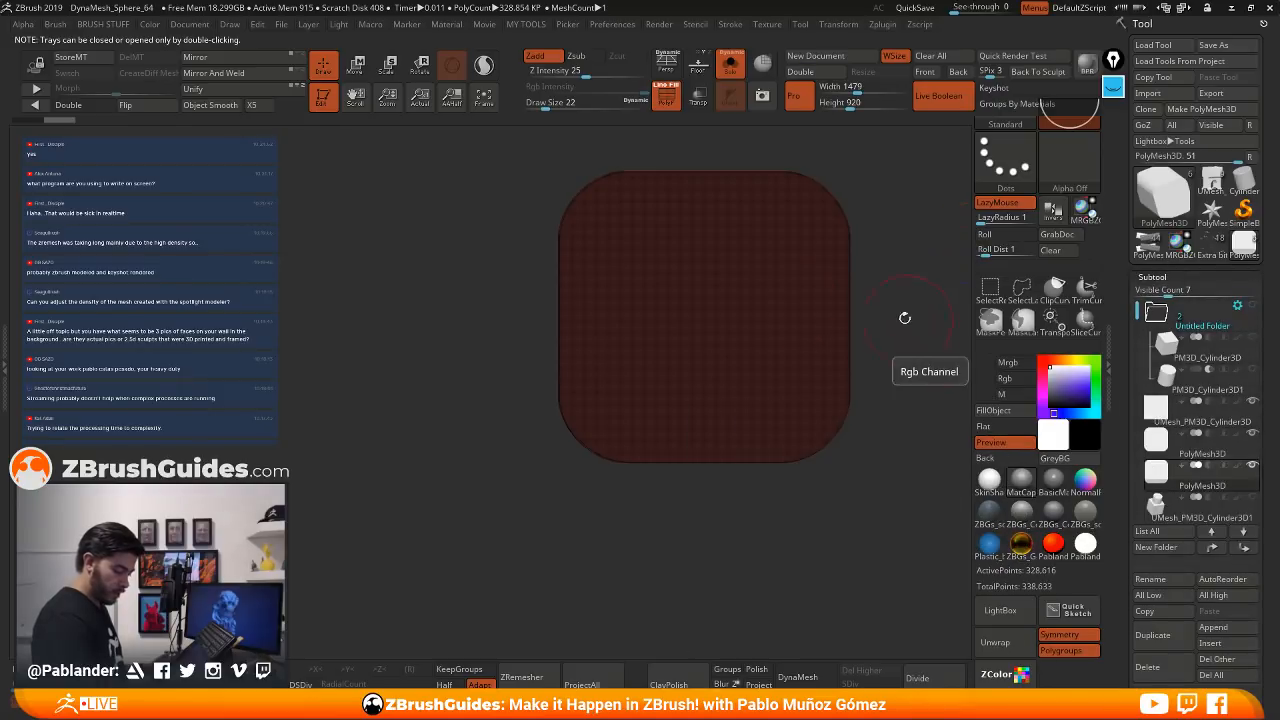
left_click(355, 65)
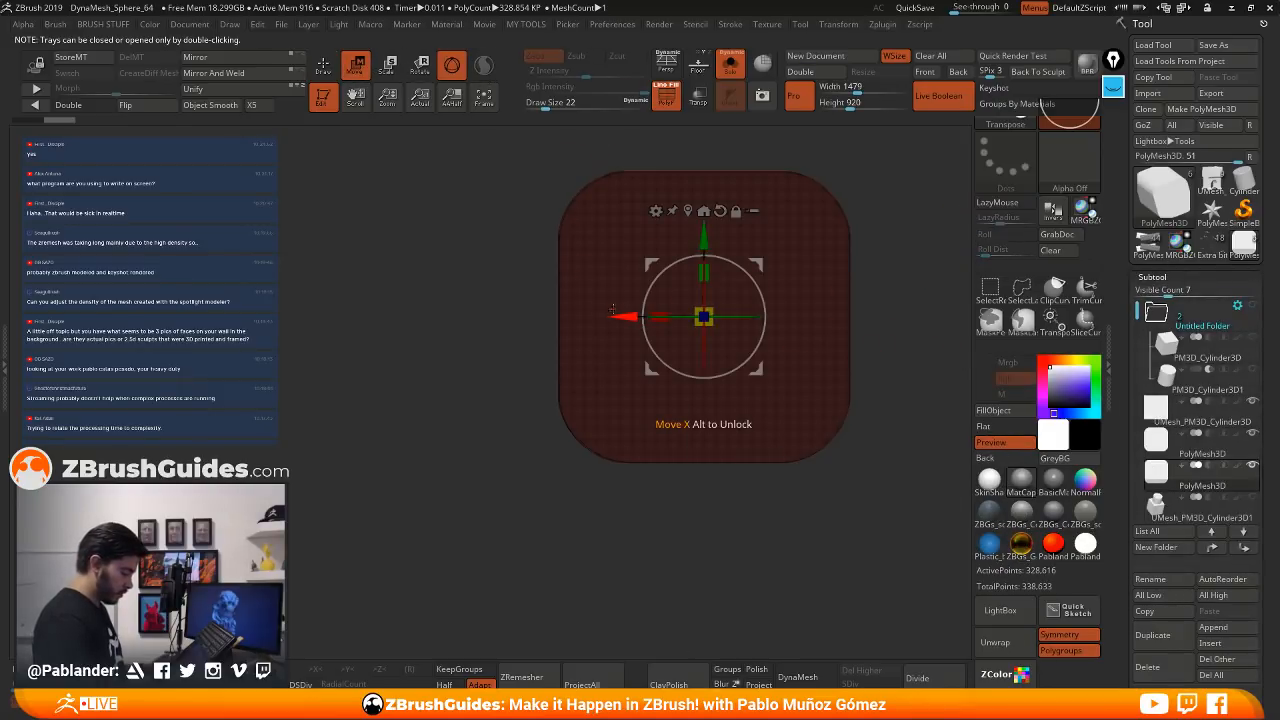
left_click_drag(614, 318, 375, 317)
left_click(730, 64)
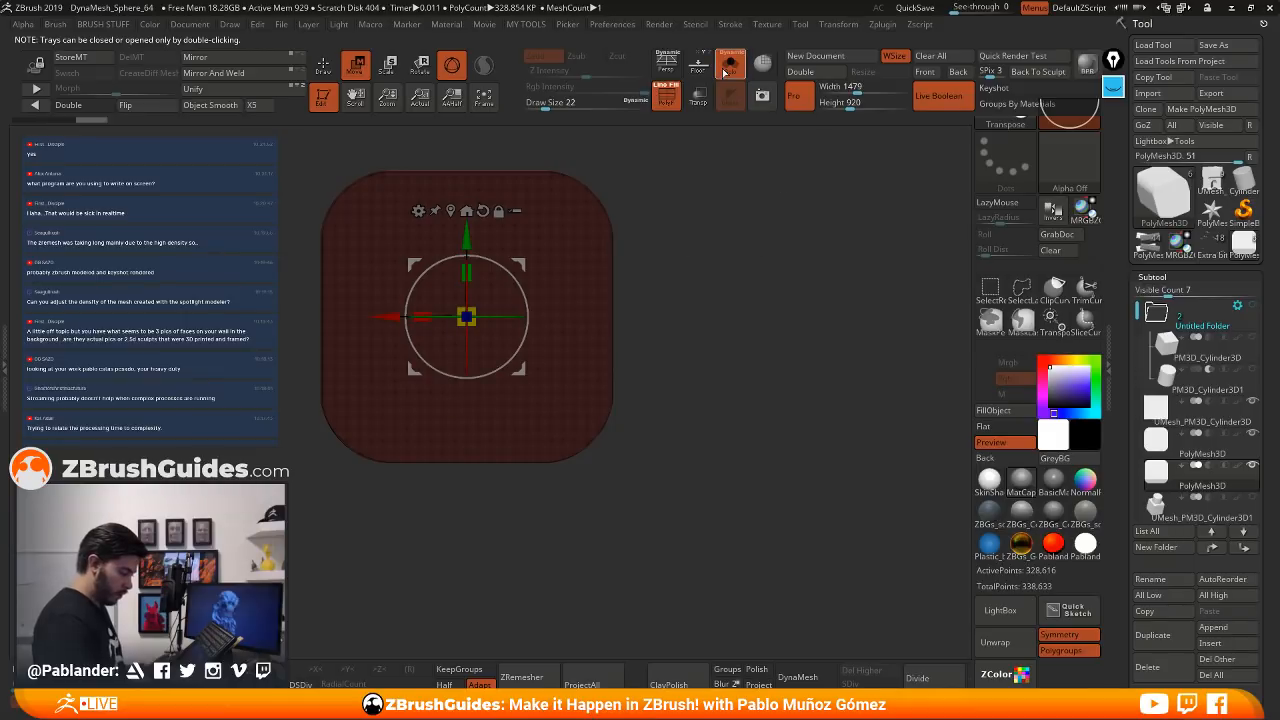
- Select the smaller rounded-square subtool in Draw mode and merge it down with the large one, accepting the non-undoable operation
left_click(1200, 443)
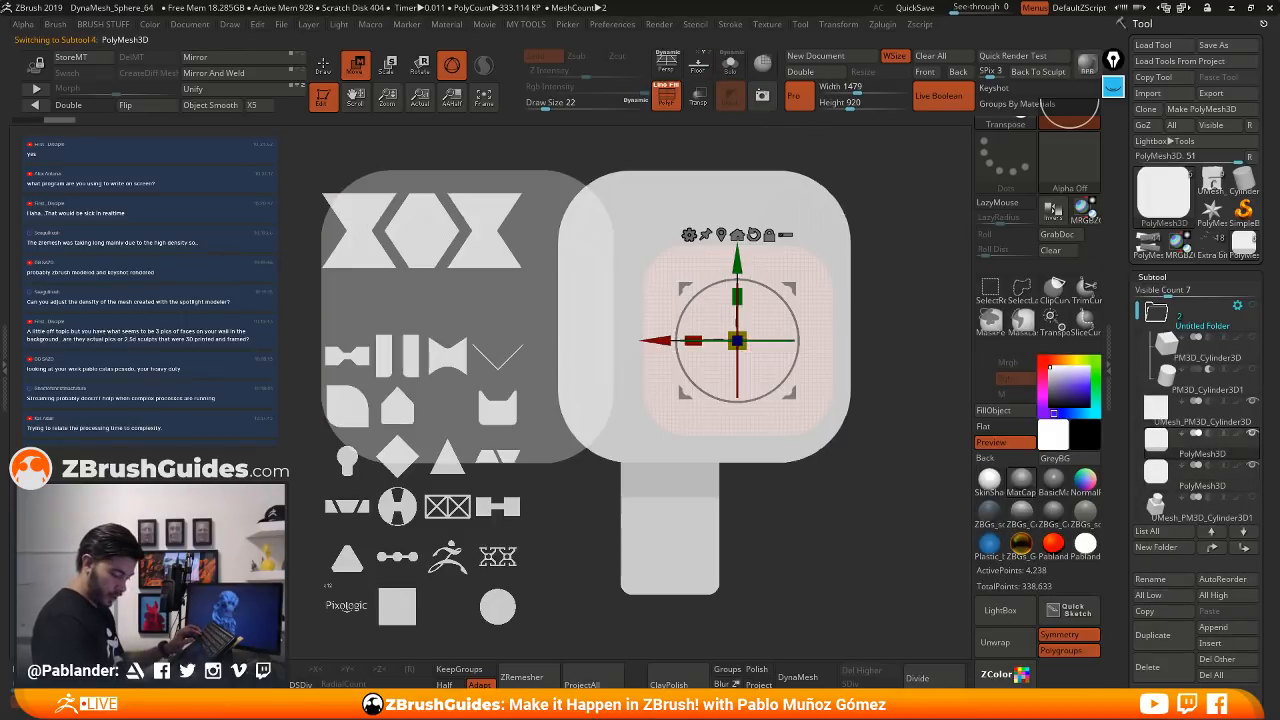
key("q")
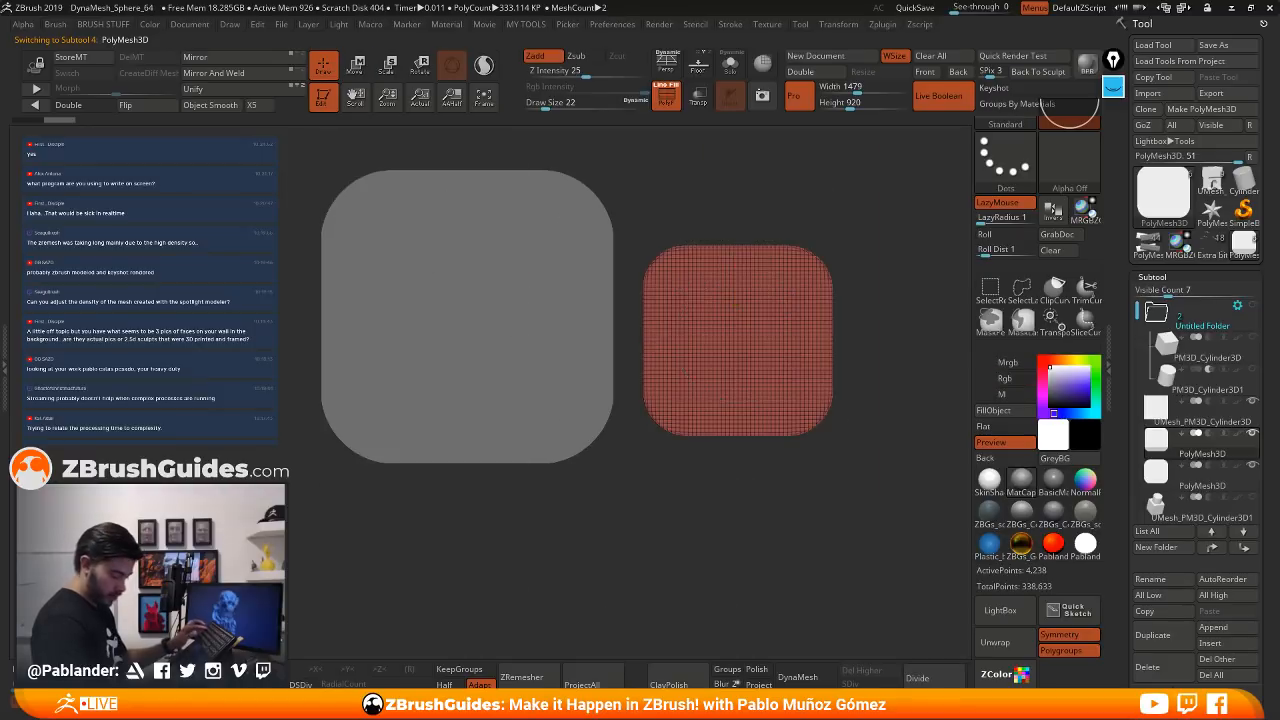
left_click_drag(1145, 660, 1127, 507)
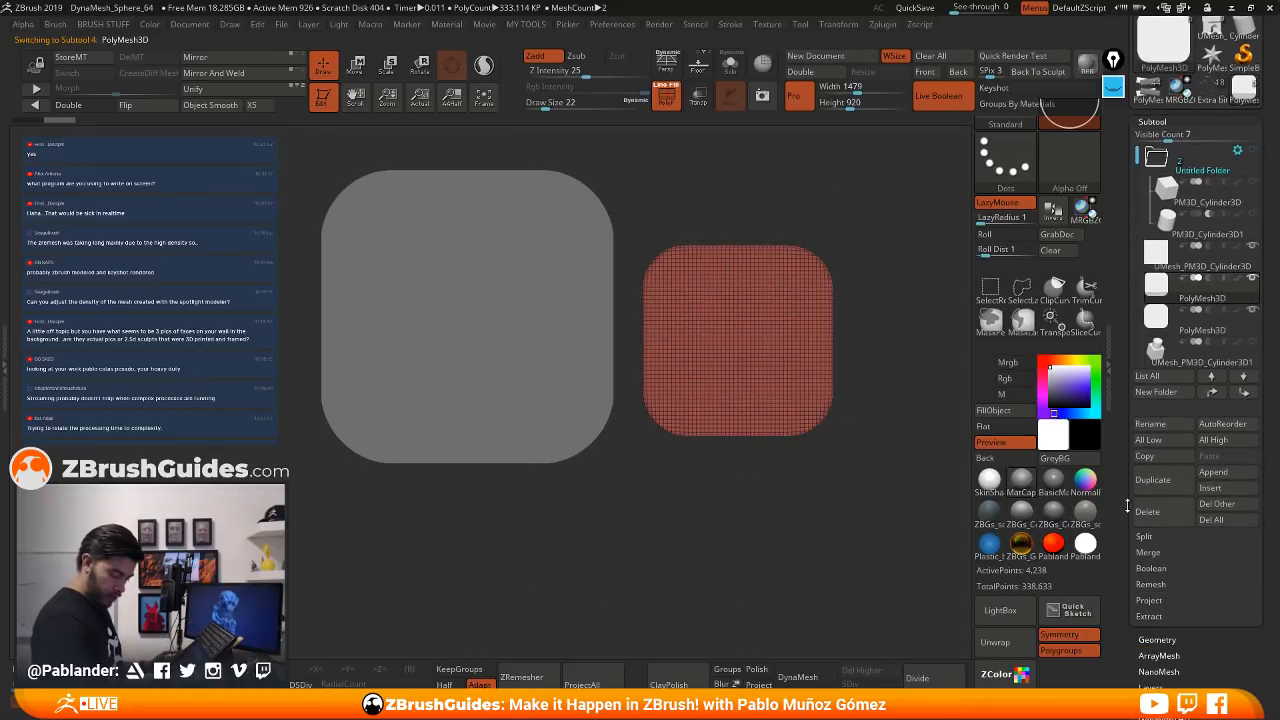
left_click(1176, 557)
left_click(1169, 562)
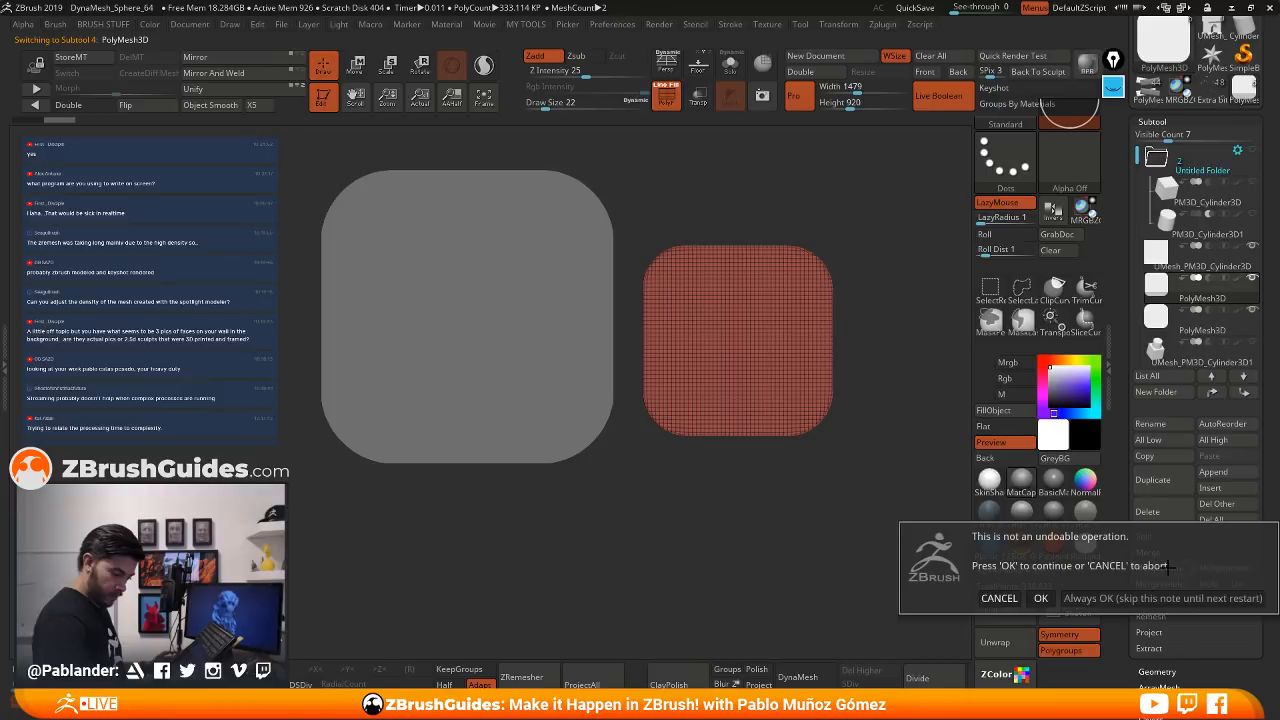
left_click(1041, 598)
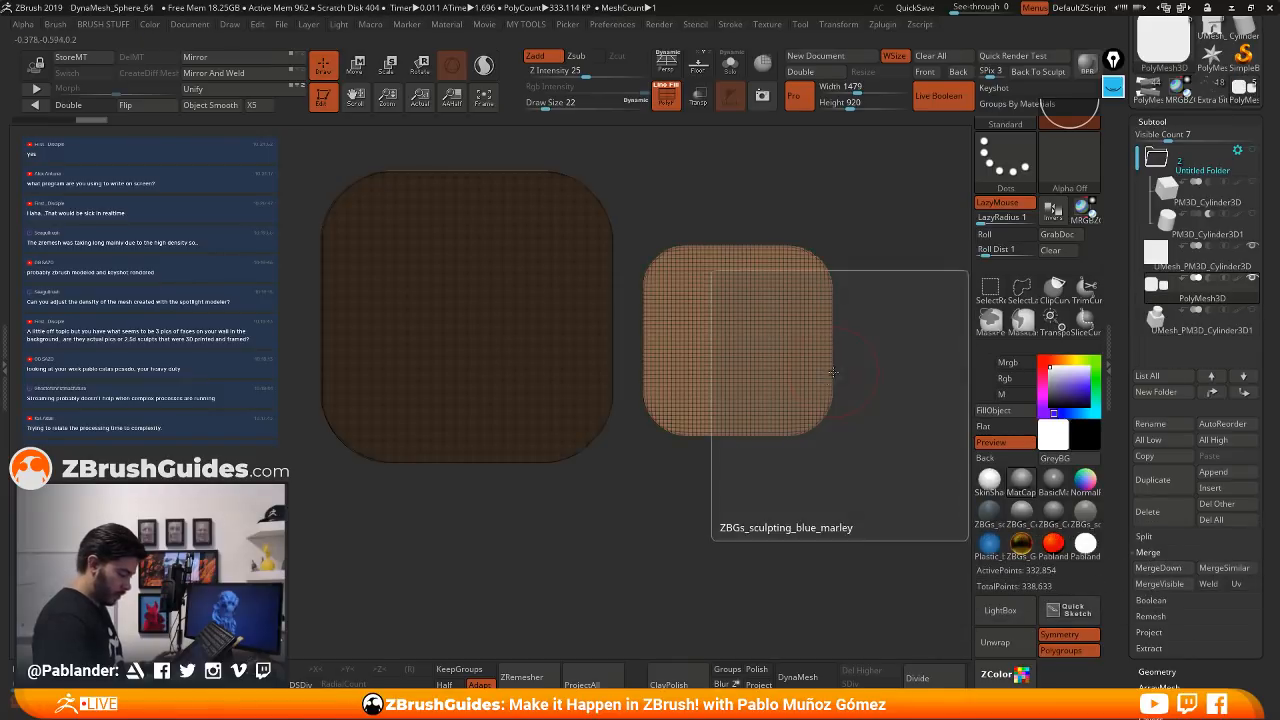
- Shrink SpotLight's rounded square to a tiny size, place it just above the smaller mesh and create a new mesh with Snapshot3D
left_click_drag(732, 220, 733, 251)
right_click_drag(732, 251, 629, 466)
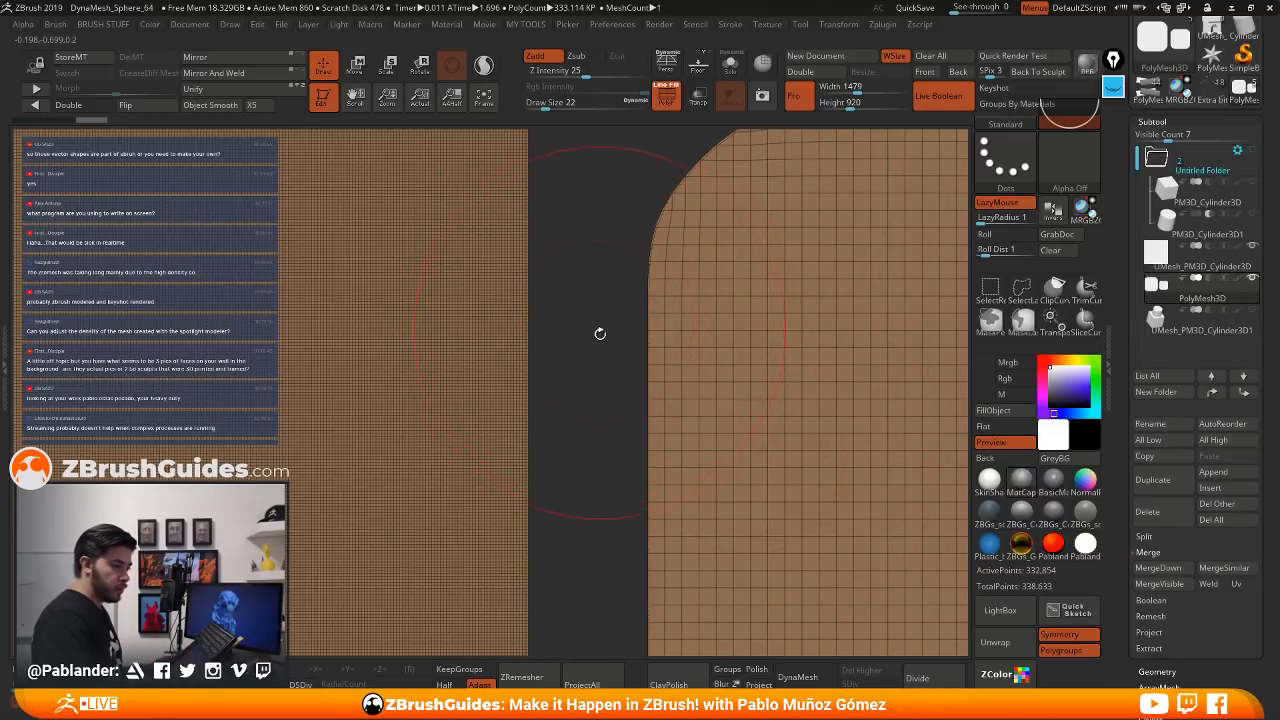
right_click_drag(616, 371, 566, 110, "ctrl")
right_click_drag(739, 266, 806, 237, "alt")
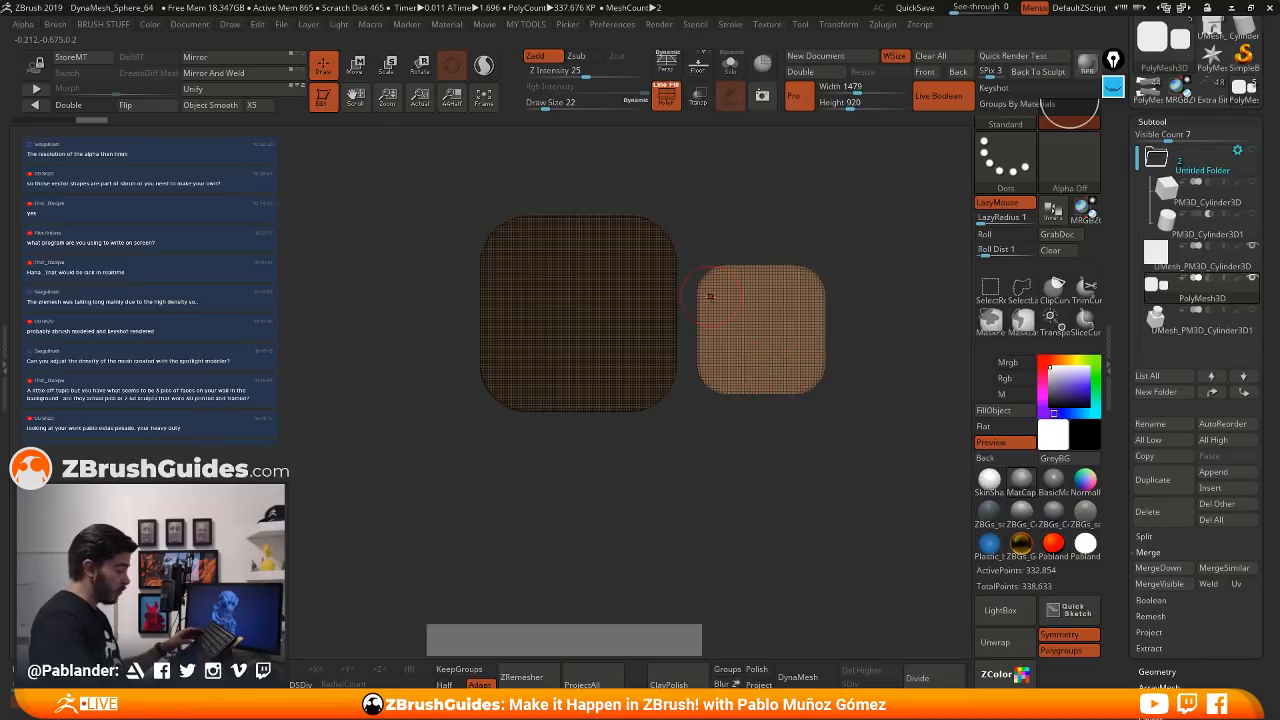
key("shift+z")
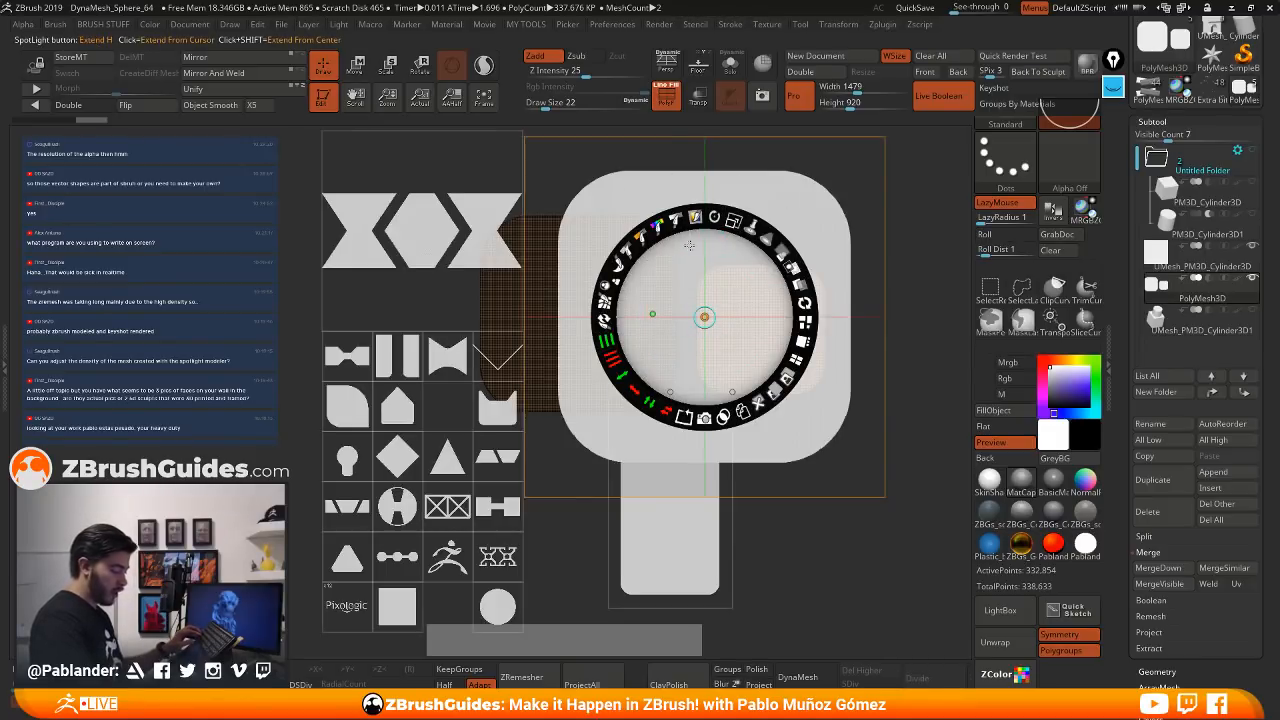
left_click_drag(733, 220, 605, 291)
key("shift+z")
key("shift+z")
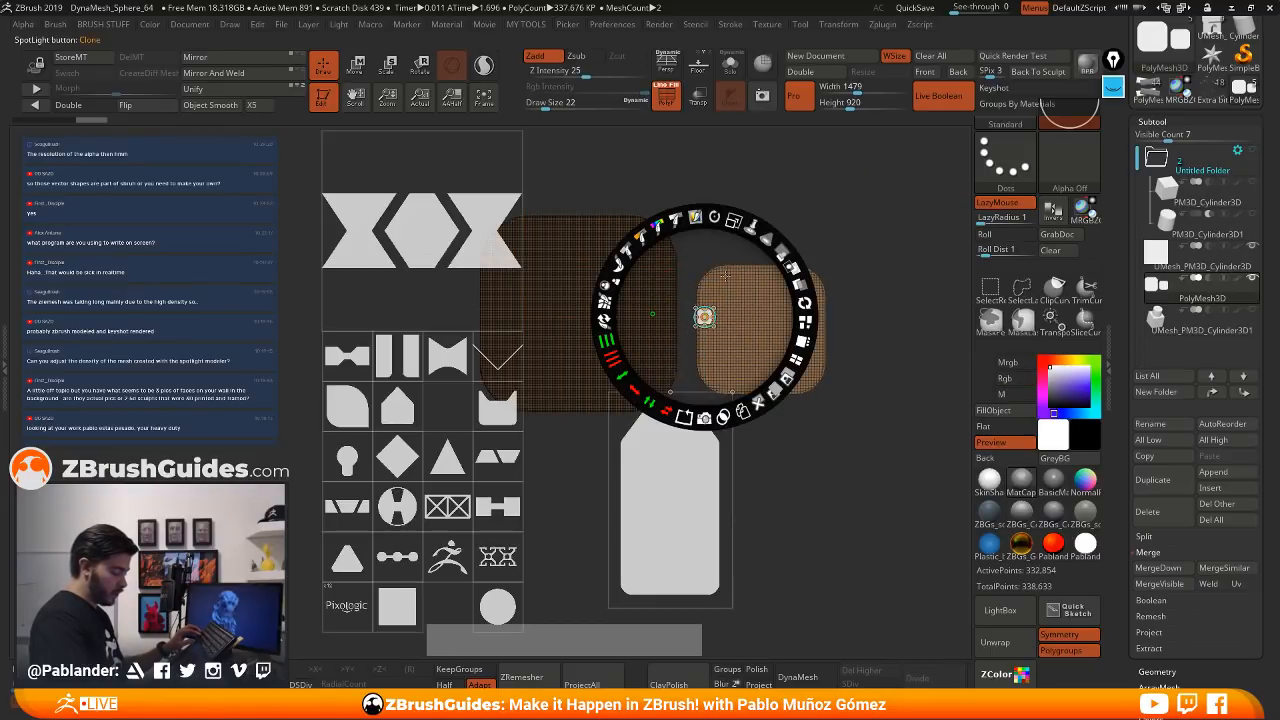
left_click_drag(725, 275, 748, 197)
left_click(729, 239)
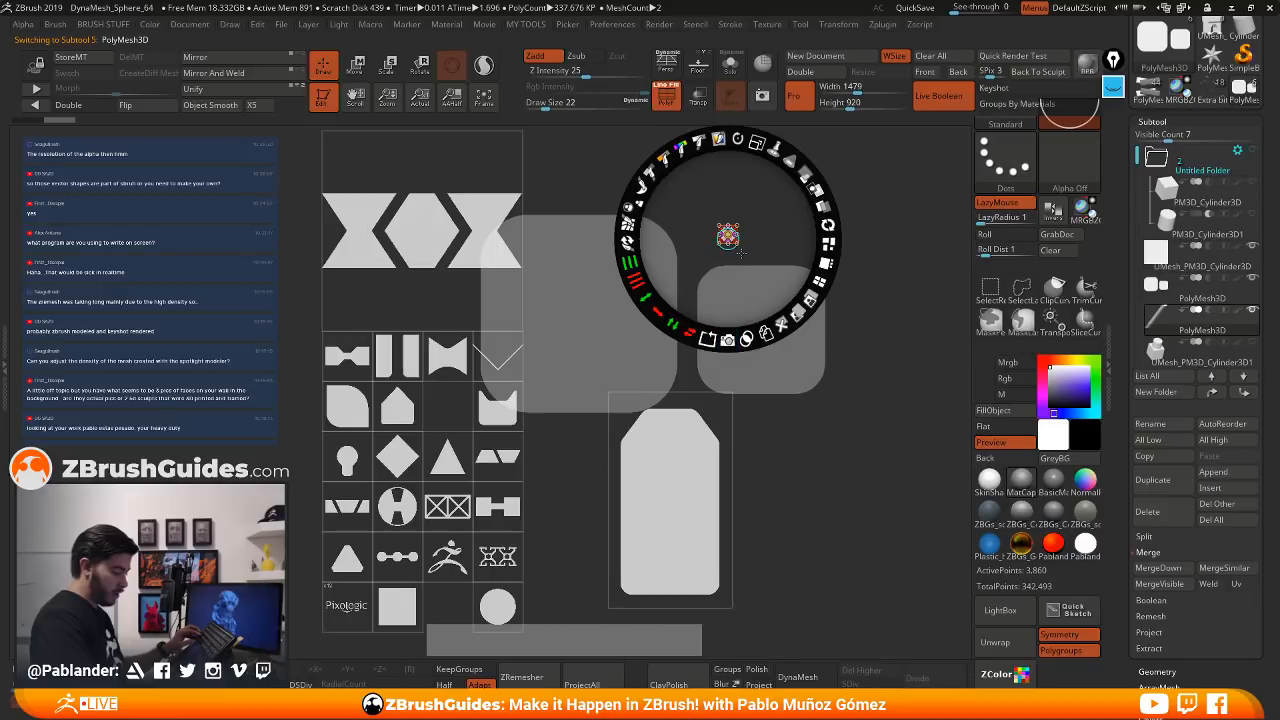
- Hide SpotLight and examine the polygon density of the tiny mesh beside the two larger rounded squares
key("shift+z")
right_click_drag(745, 205, 751, 337, "ctrl")
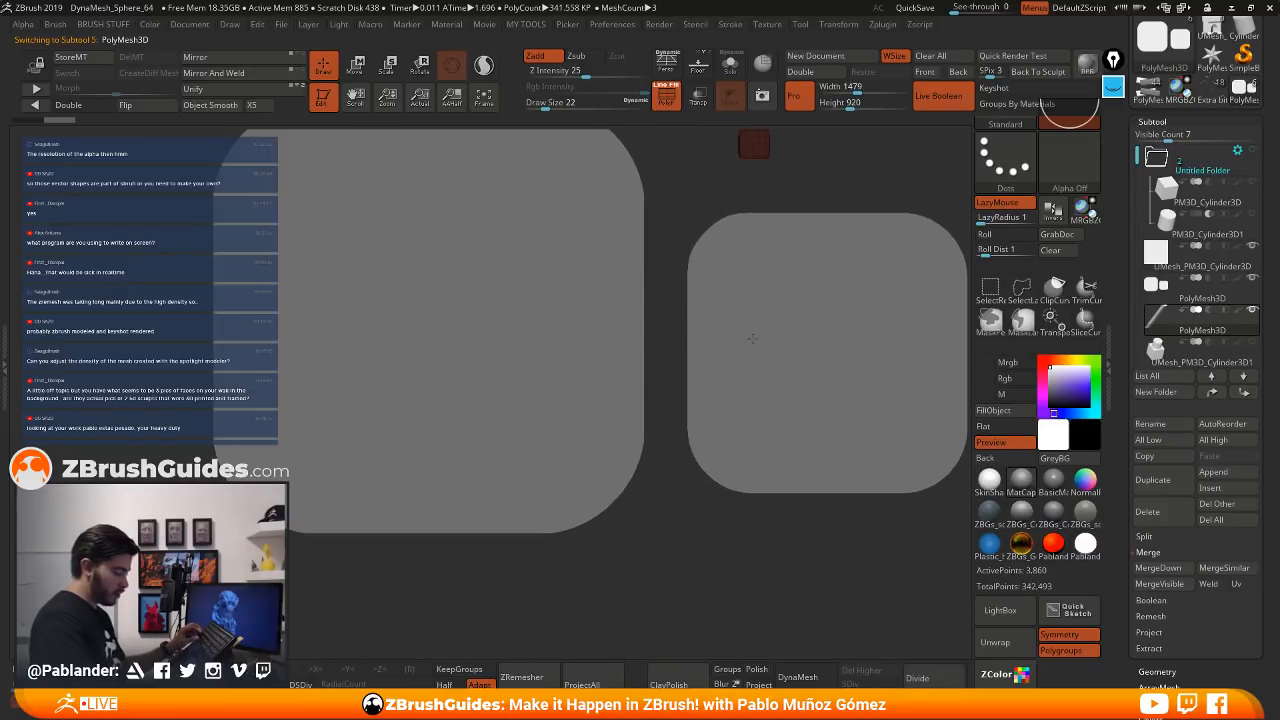
right_click_drag(770, 177, 770, 392, "alt")
right_click_drag(745, 150, 718, 199, "ctrl")
right_click_drag(737, 400, 767, 261, "ctrl")
right_click_drag(767, 261, 797, 334, "shift")
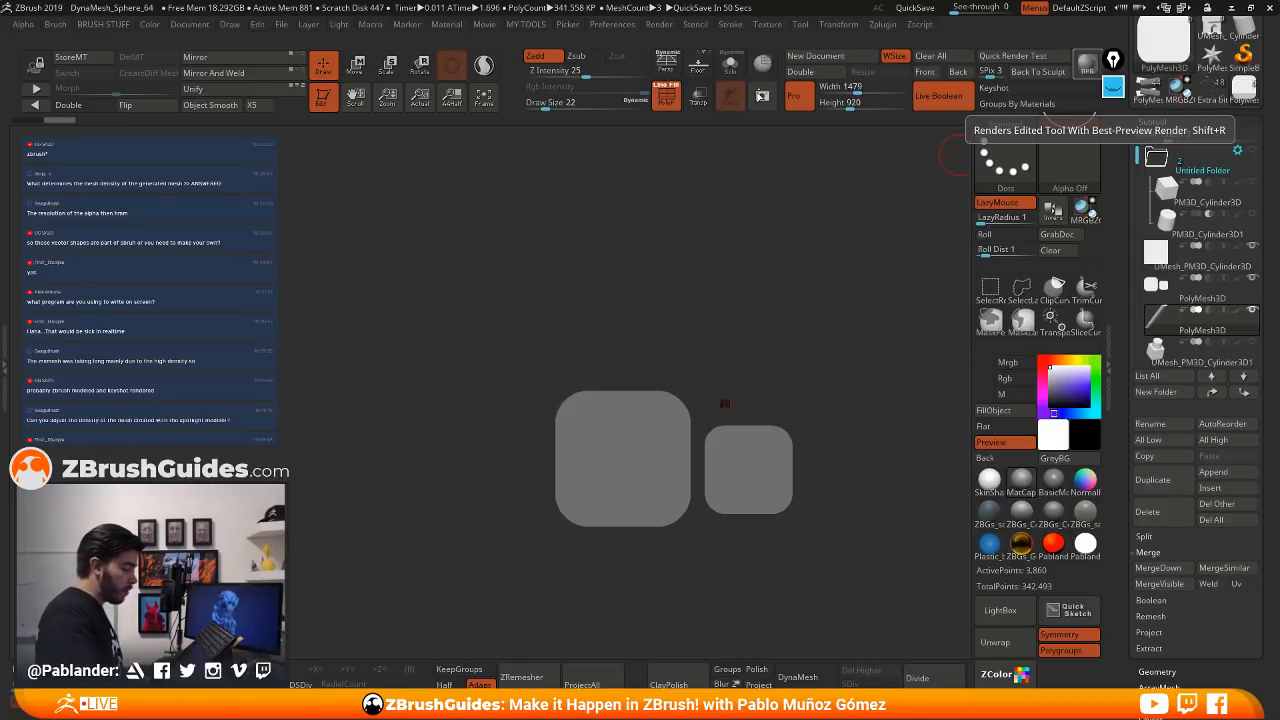
- Load the radial shapes SpotLight set from LightBox, shift its grid onto the open canvas to show it, and hide SpotLight
left_click(767, 24)
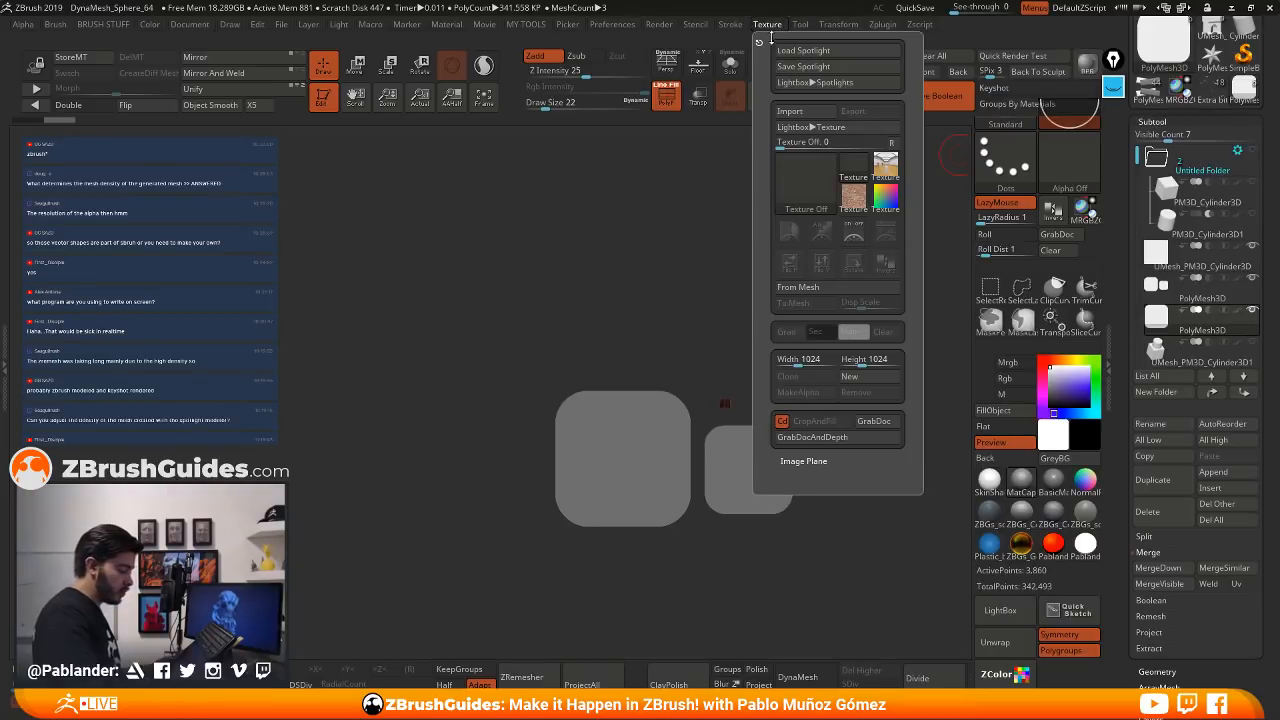
left_click(840, 86)
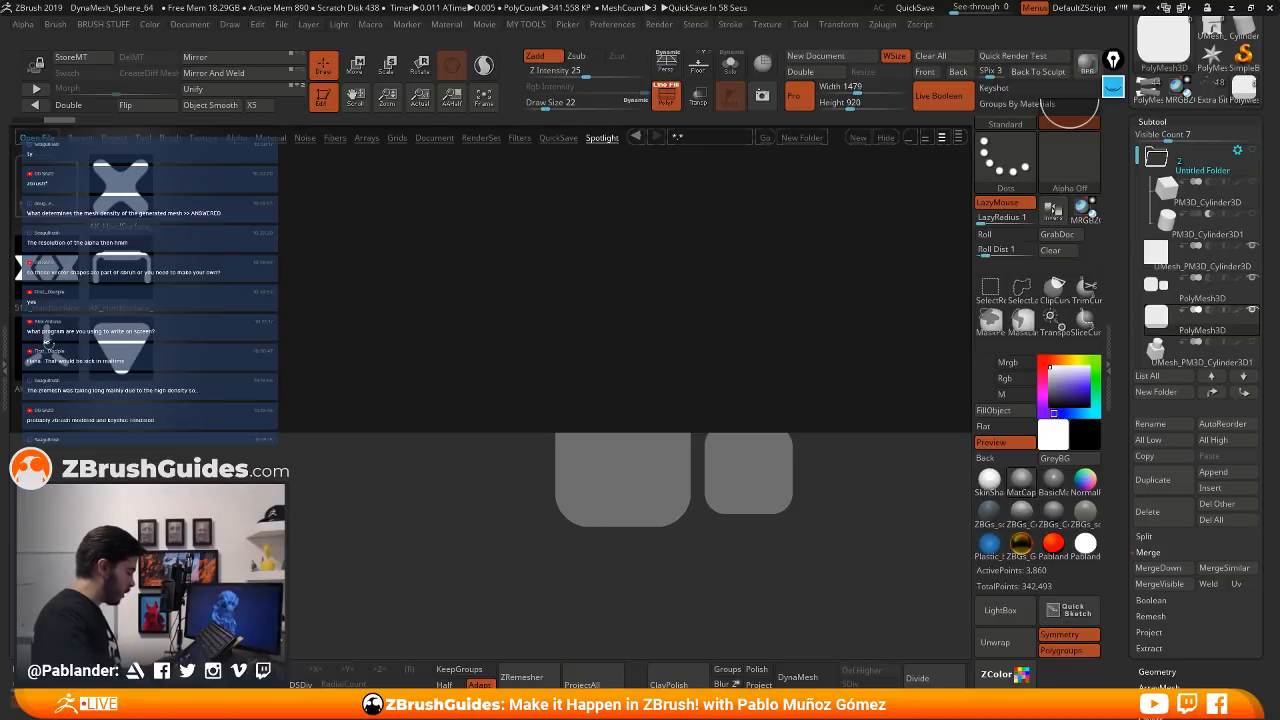
double_click(47, 348)
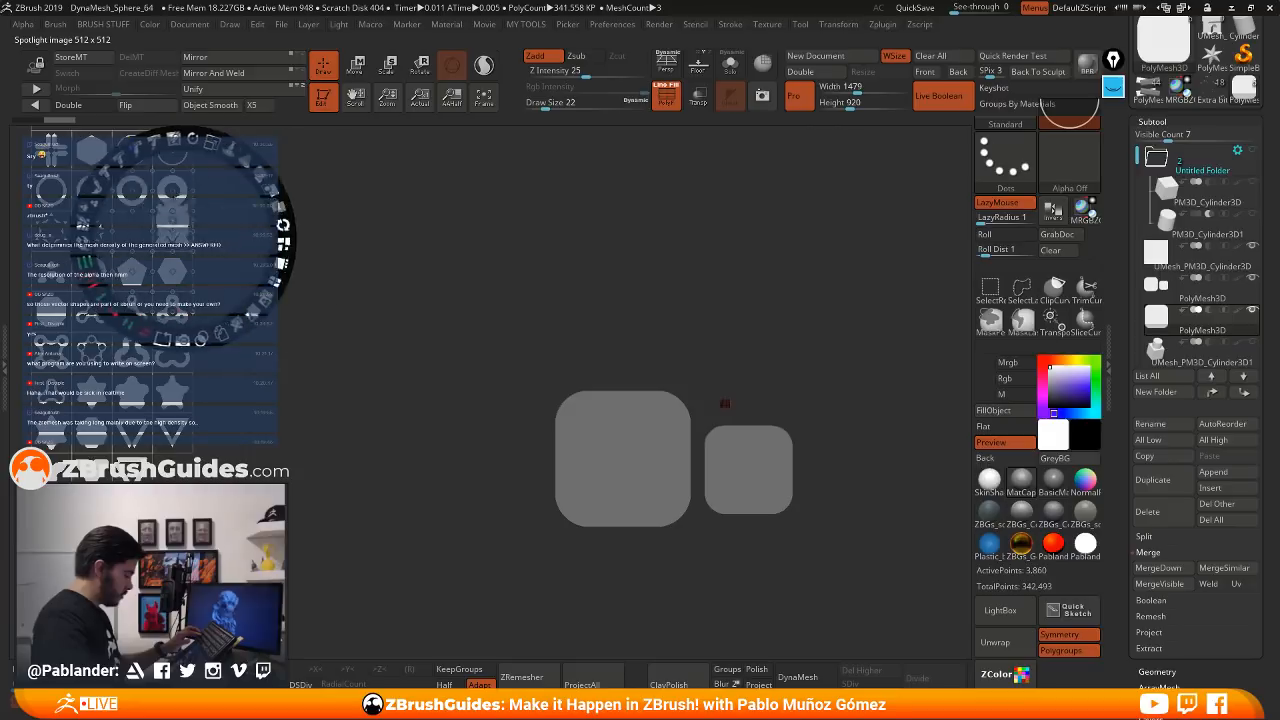
mouse_move(203, 213)
left_mouse_down()
mouse_move(700, 219)
mouse_move(735, 245)
mouse_move(716, 346)
left_mouse_up()
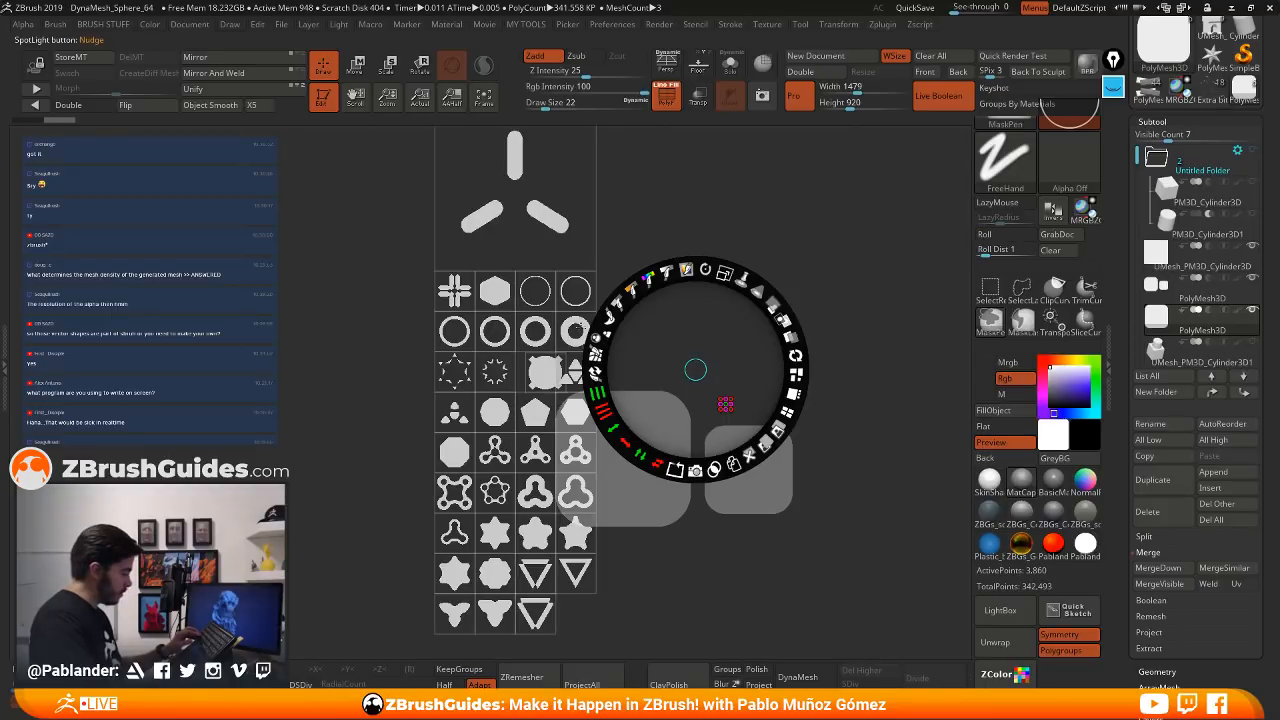
left_click_drag(695, 370, 706, 257)
key("z")
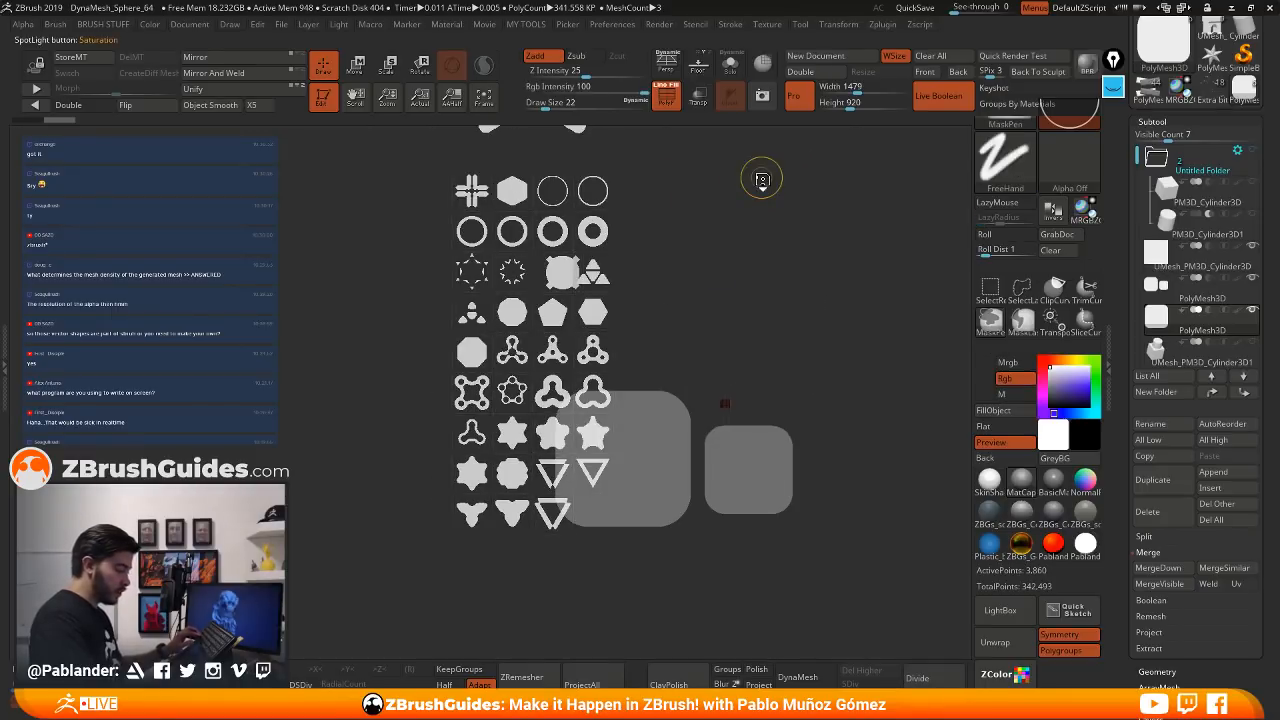
key("shift+z")
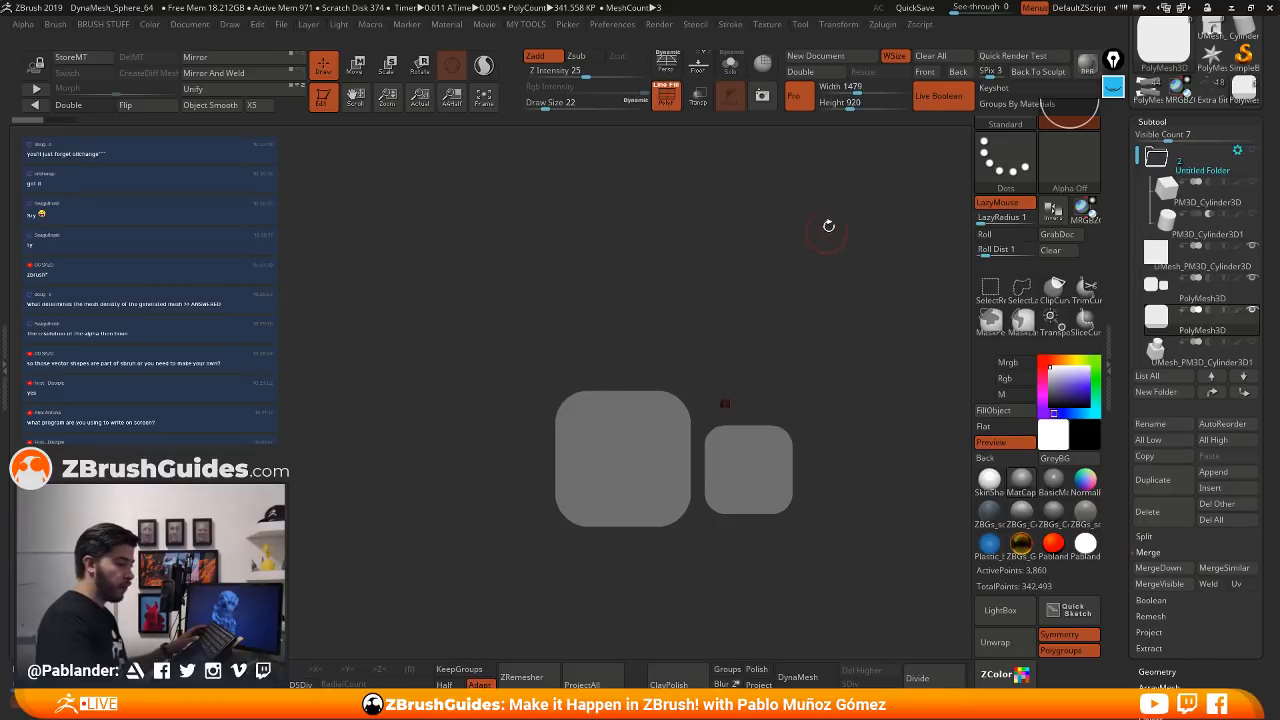
- Collapse the Subtool section and restore the tool thumbnails to their default number of visible items
left_click_drag(829, 226, 786, 272, "alt")
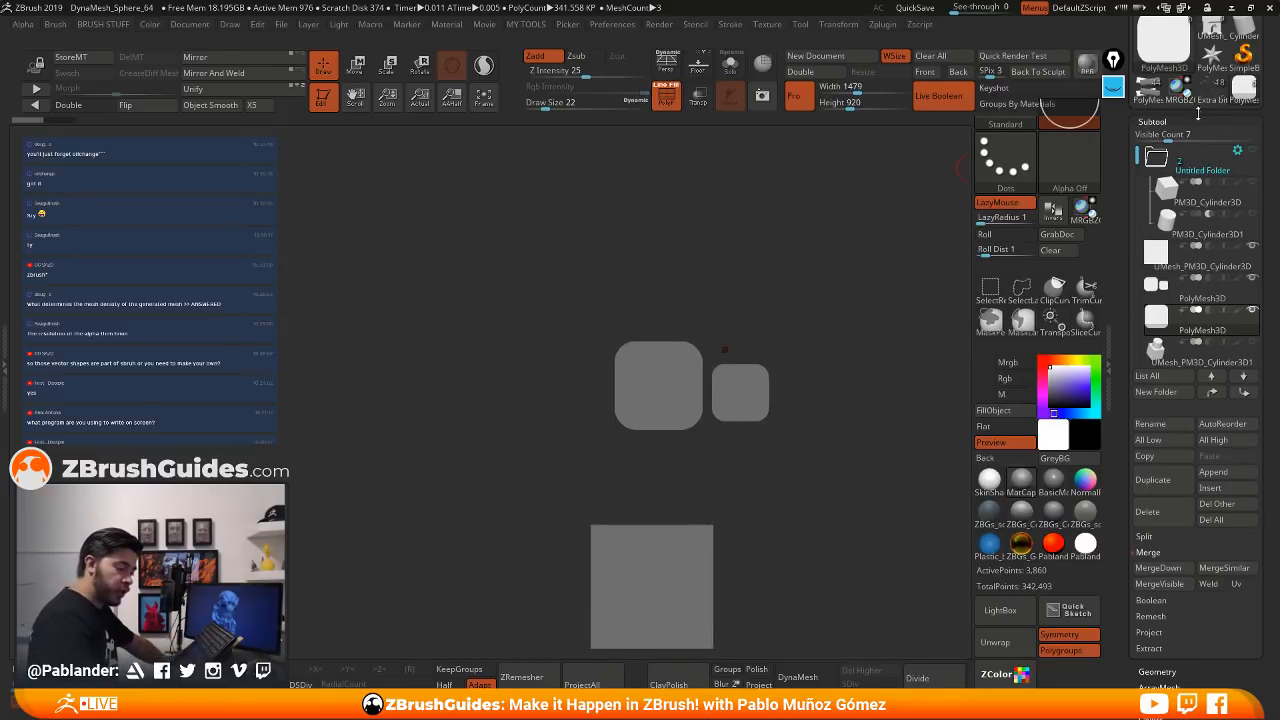
left_click(1198, 122)
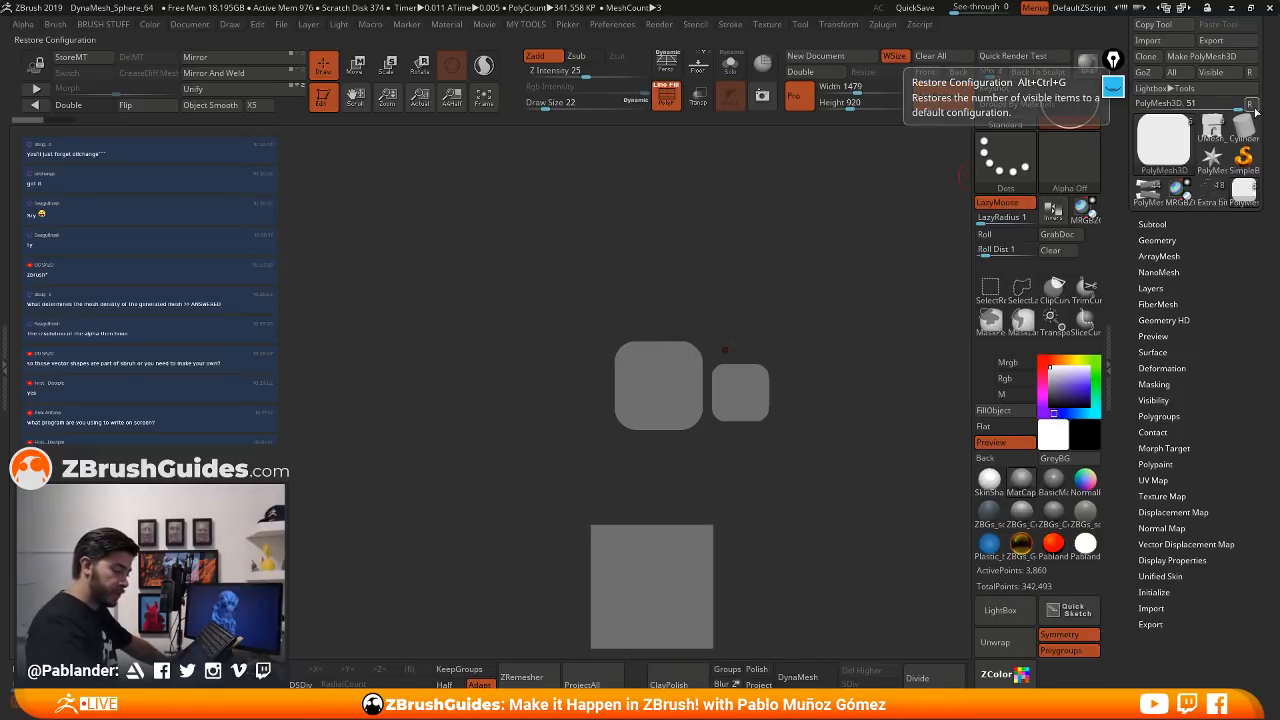
left_click(1251, 105)
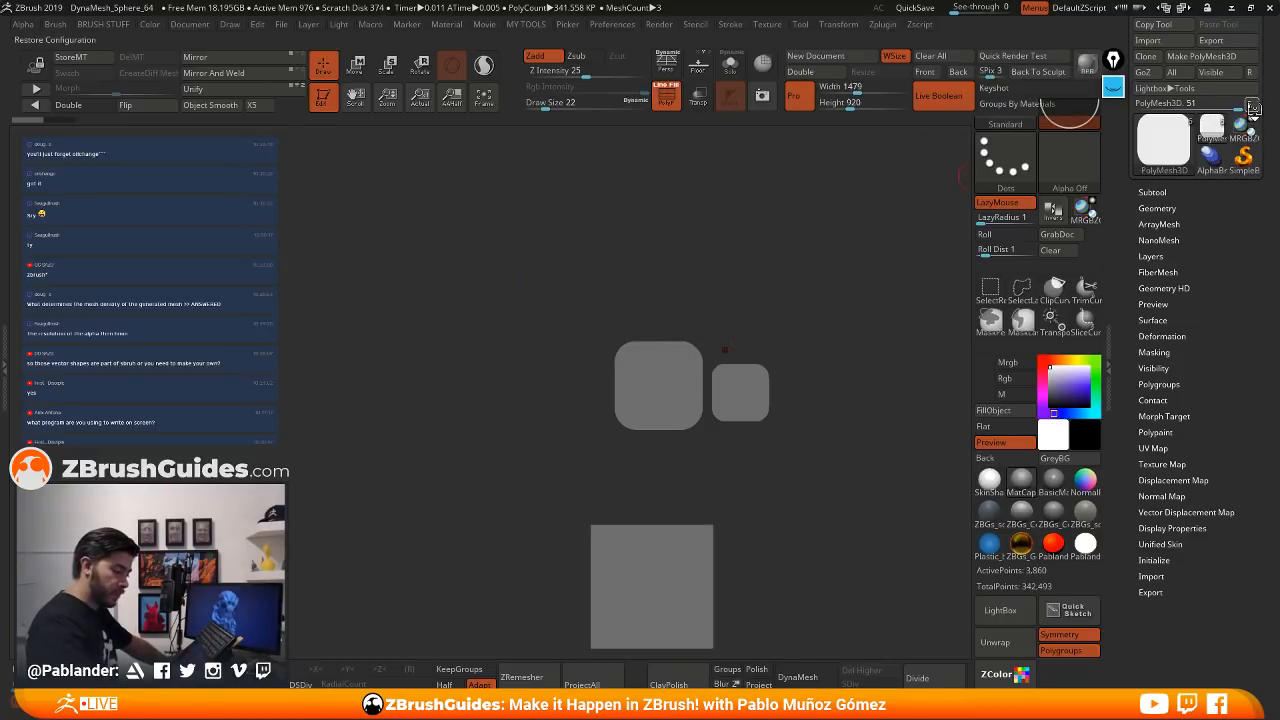
left_click(1170, 191)
left_click(1168, 191)
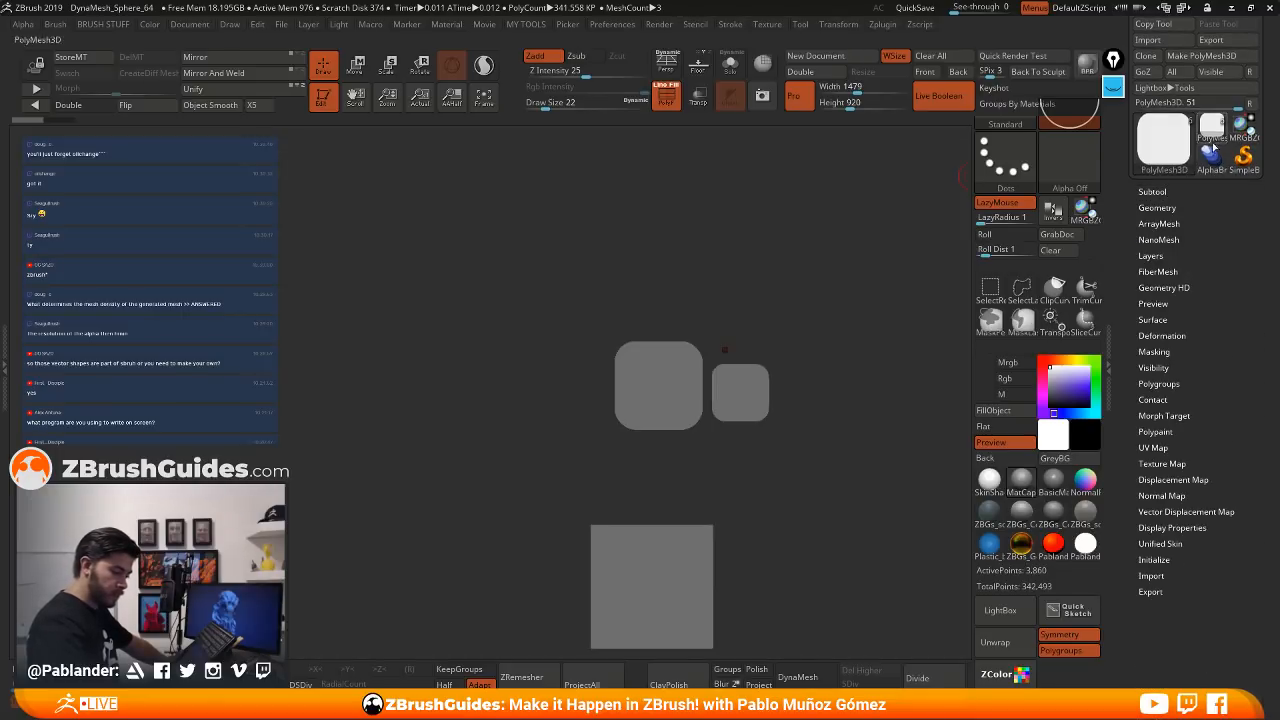
left_click_drag(1202, 262, 1201, 336)
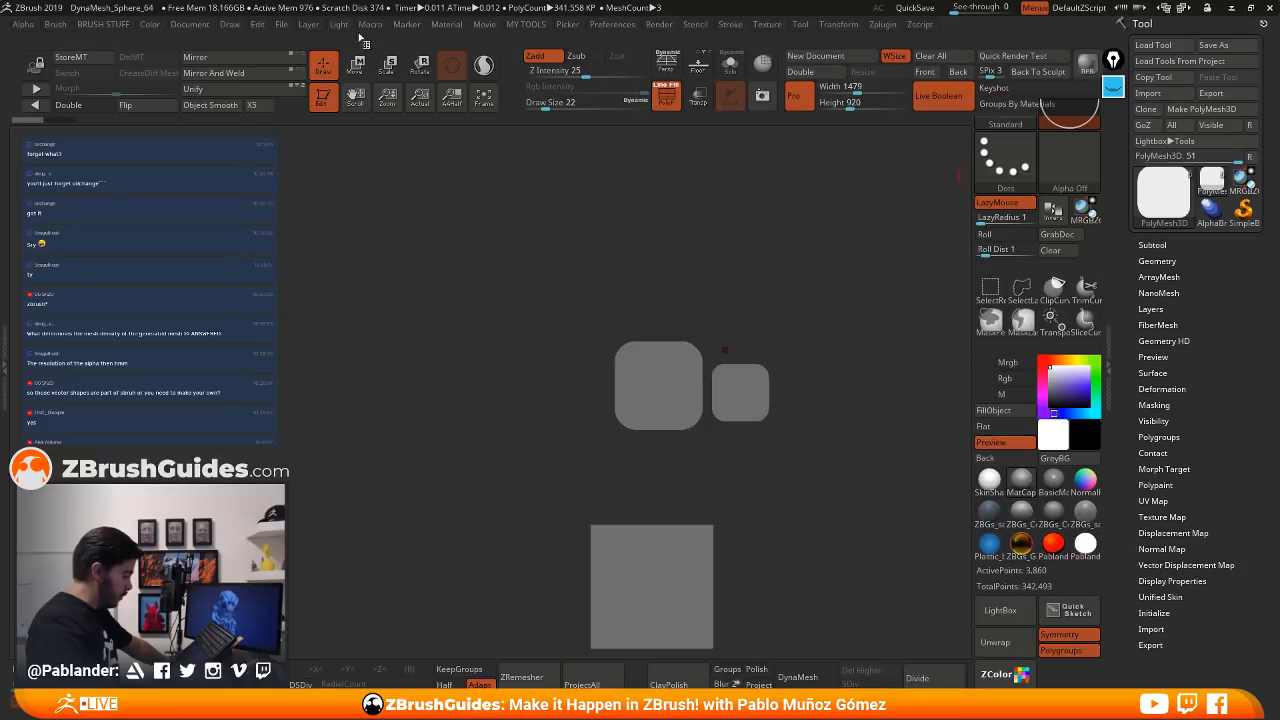
- Open the 3D_oil_painting project without saving the current one and view the landscape from a slightly different angle
left_click(282, 26)
left_click(308, 51)
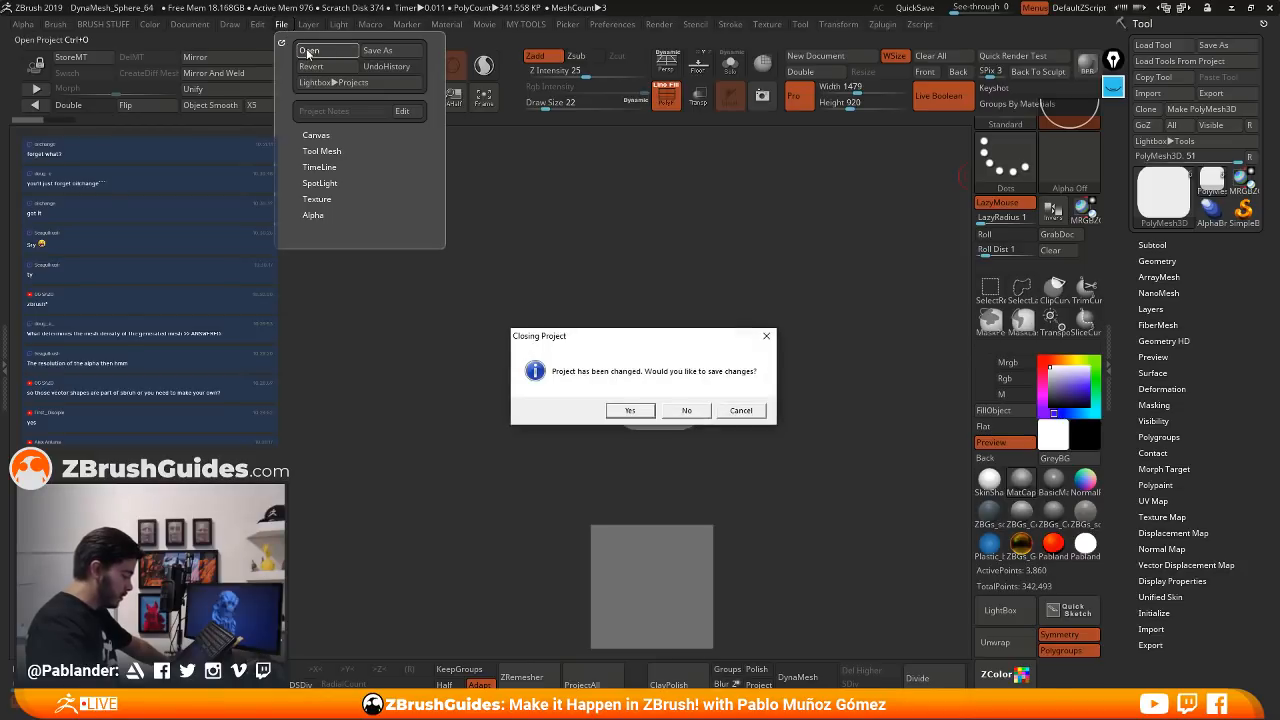
left_click(689, 411)
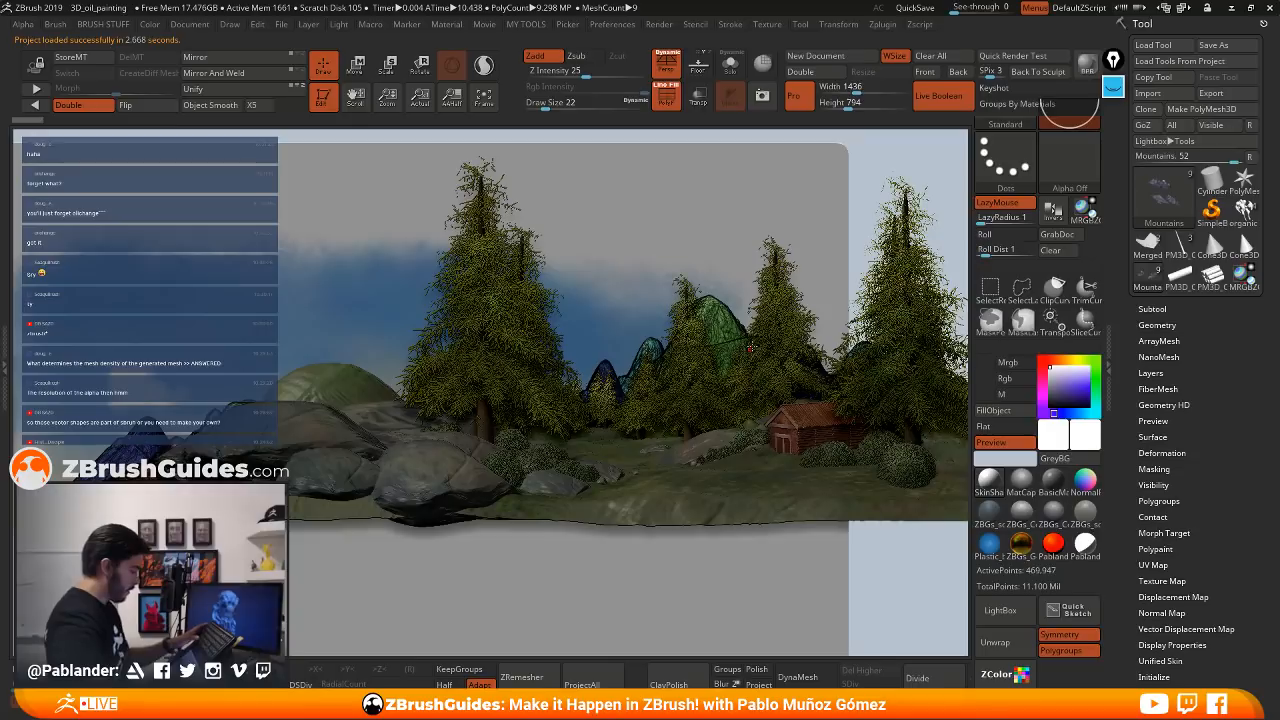
right_click_drag(757, 467, 678, 460)
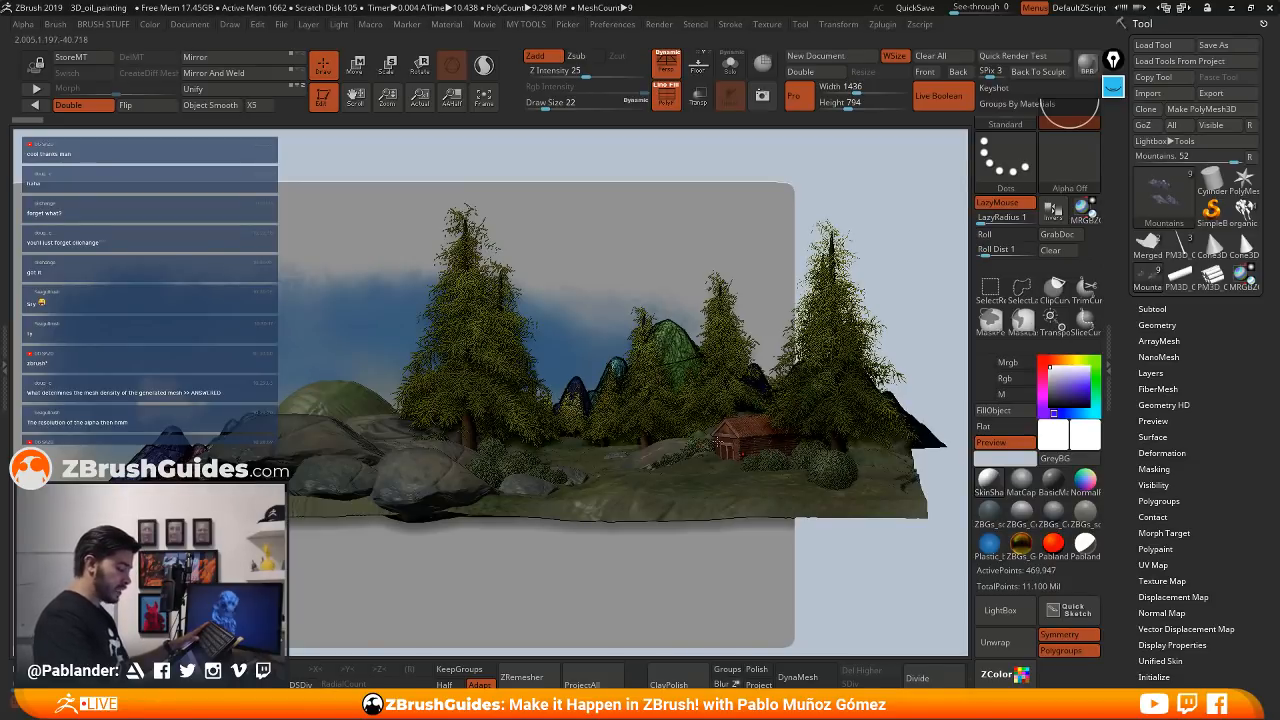
mouse_move(762, 462)
right_mouse_down()
mouse_move(738, 470)
mouse_move(740, 456)
right_mouse_up()
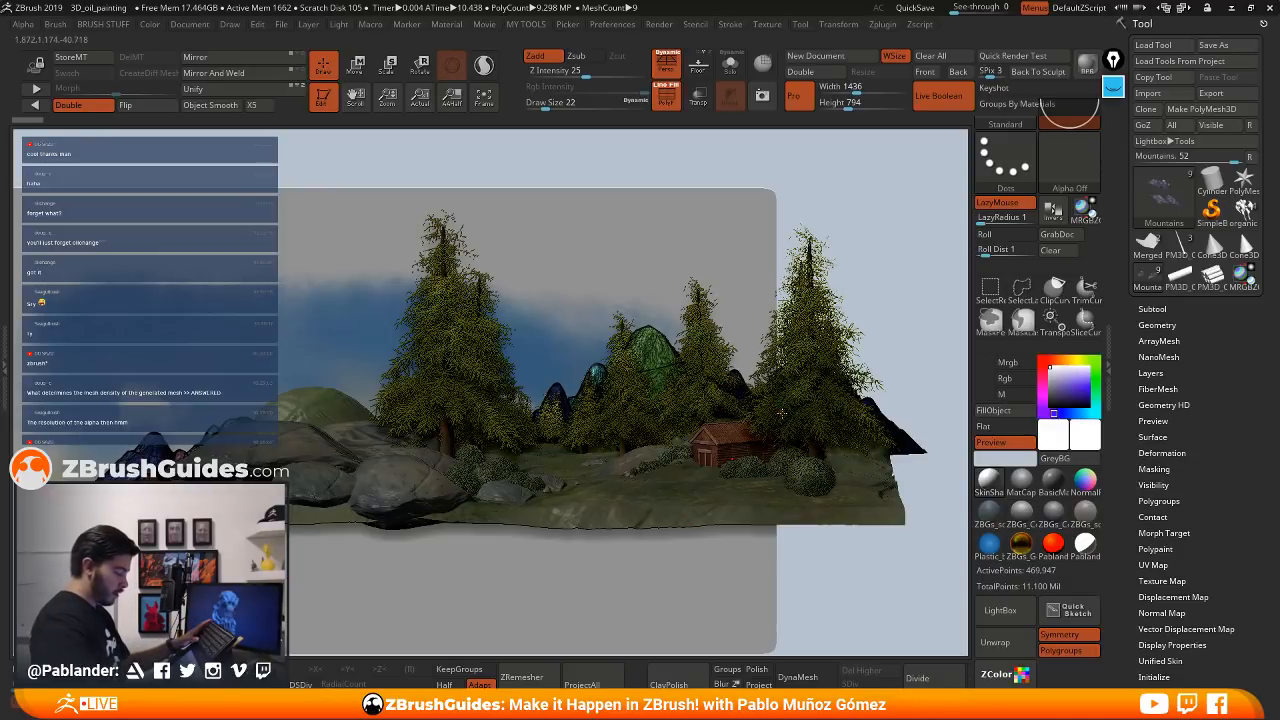
- Examine the landscape from front, side and above, showing how the ground, mountains and sky plane are spaced apart
mouse_move(793, 460)
right_mouse_down()
mouse_move(755, 487)
mouse_move(792, 457)
right_mouse_up()
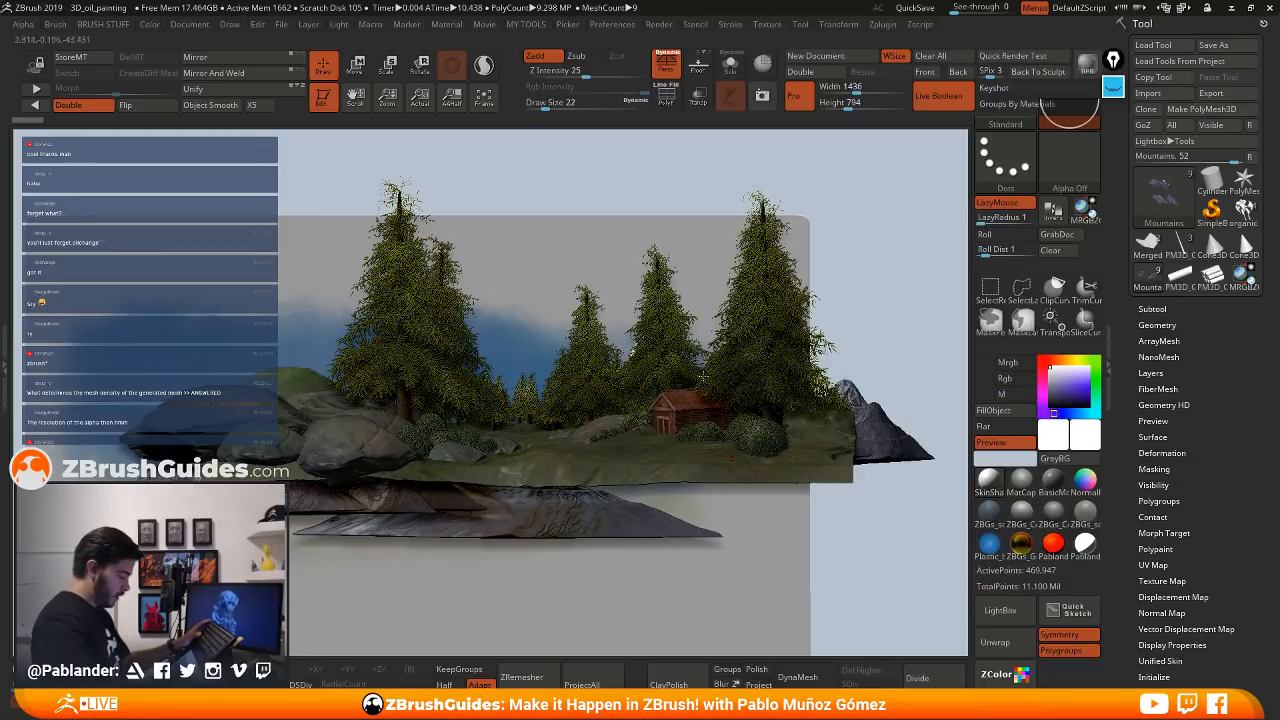
right_click_drag(631, 352, 735, 429)
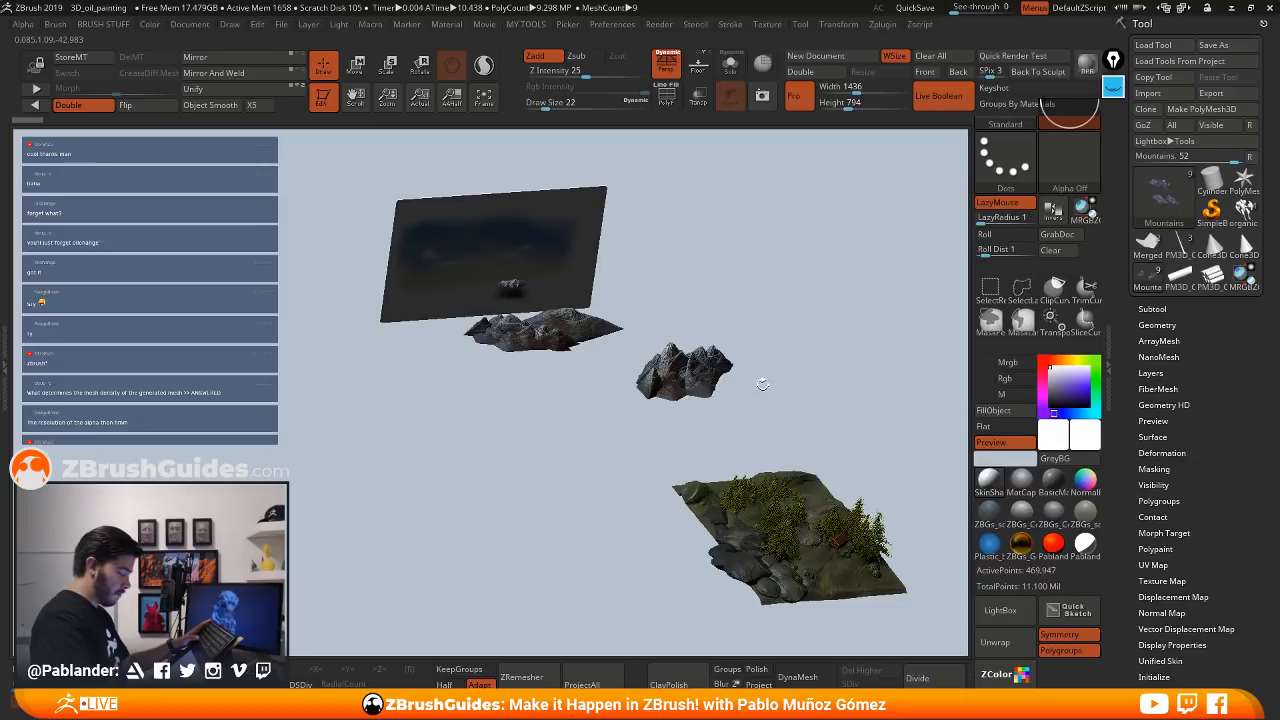
right_click_drag(762, 384, 778, 279)
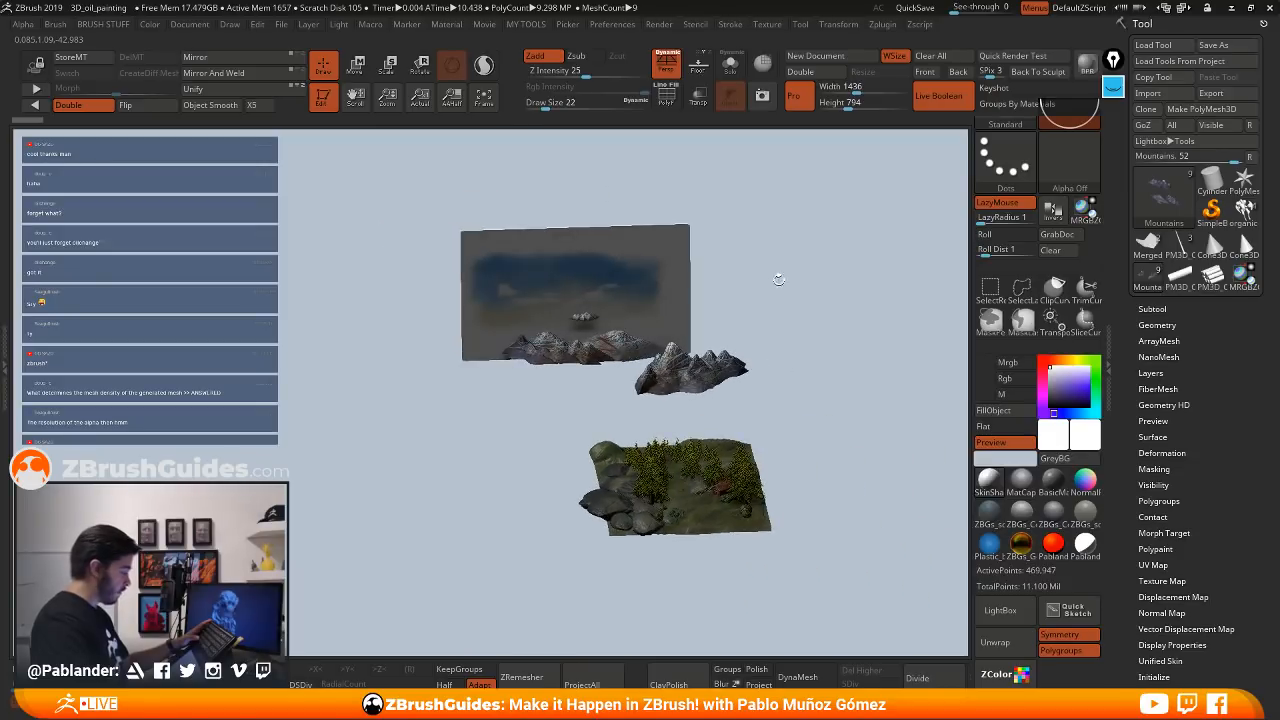
right_click_drag(785, 331, 747, 384)
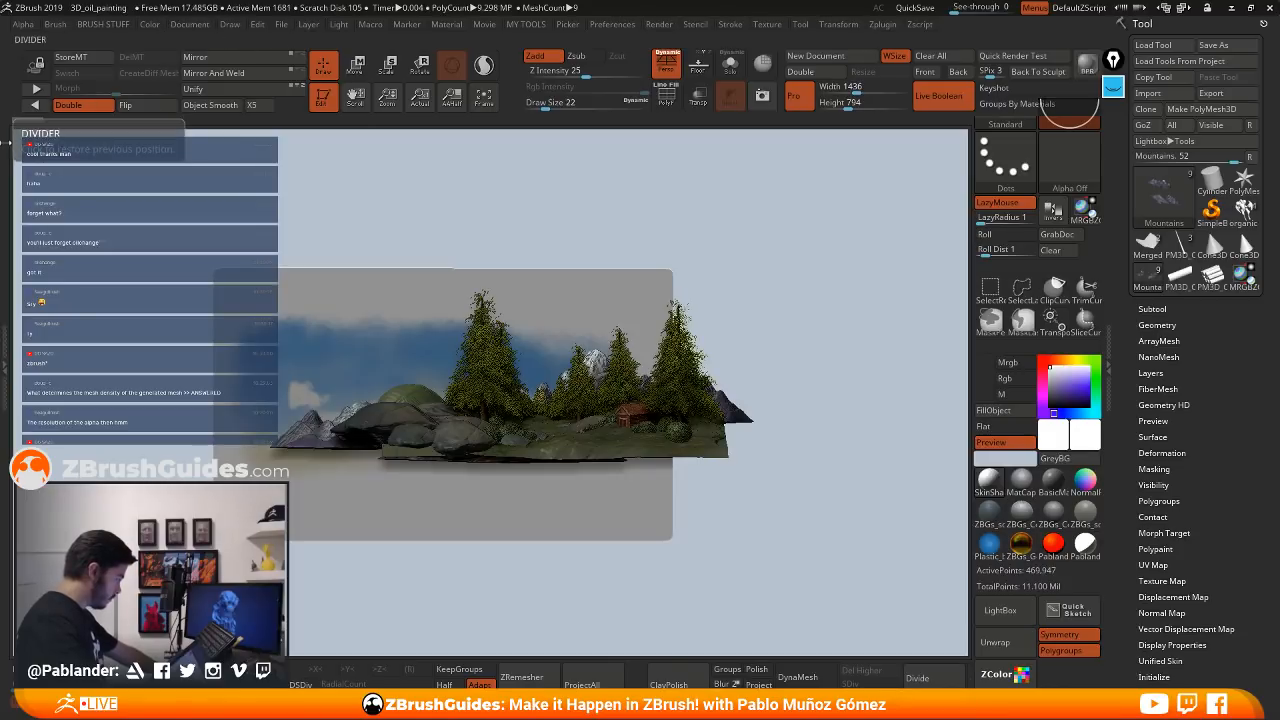
- Dock the Draw palette in the tray, examine its camera focal length and field of view settings, and remove the palette again
left_click(171, 69)
left_click(231, 25)
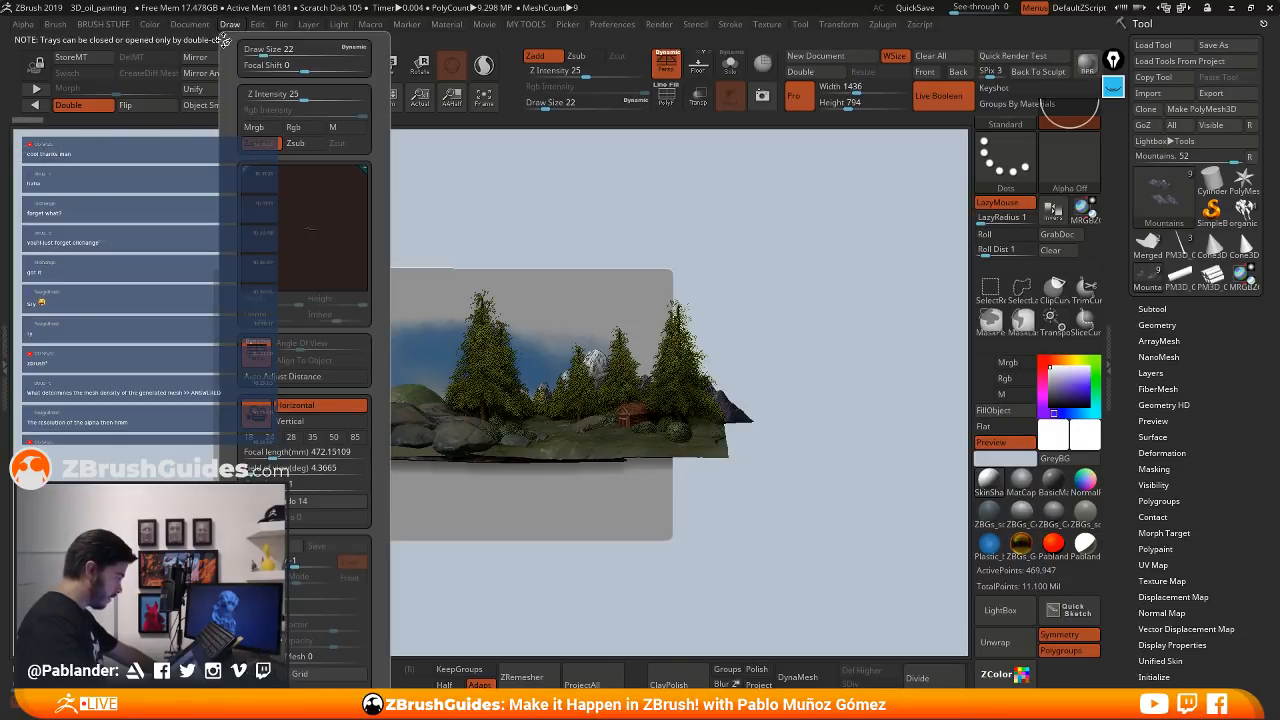
mouse_move(223, 42)
left_mouse_down()
mouse_move(600, 85)
mouse_move(1112, 64)
mouse_move(1115, 46)
left_mouse_up()
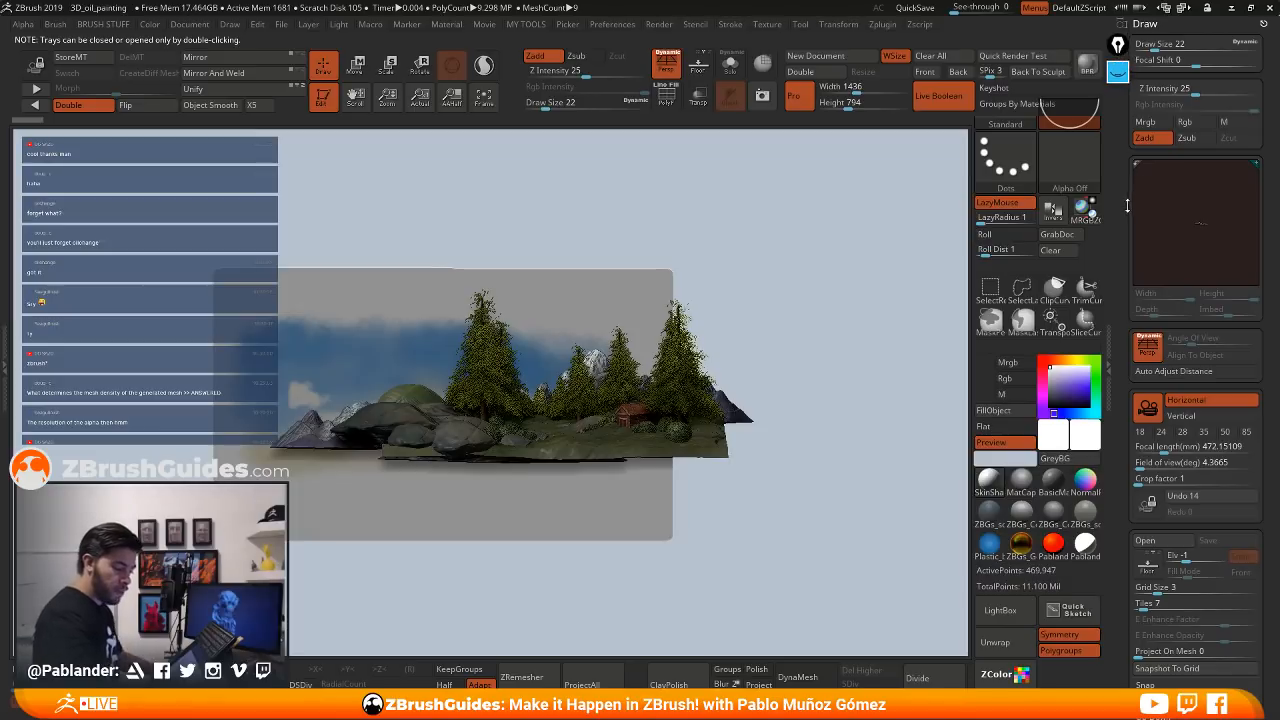
scroll(1128, 206, "down", 3)
scroll(1113, 135, "down", 1)
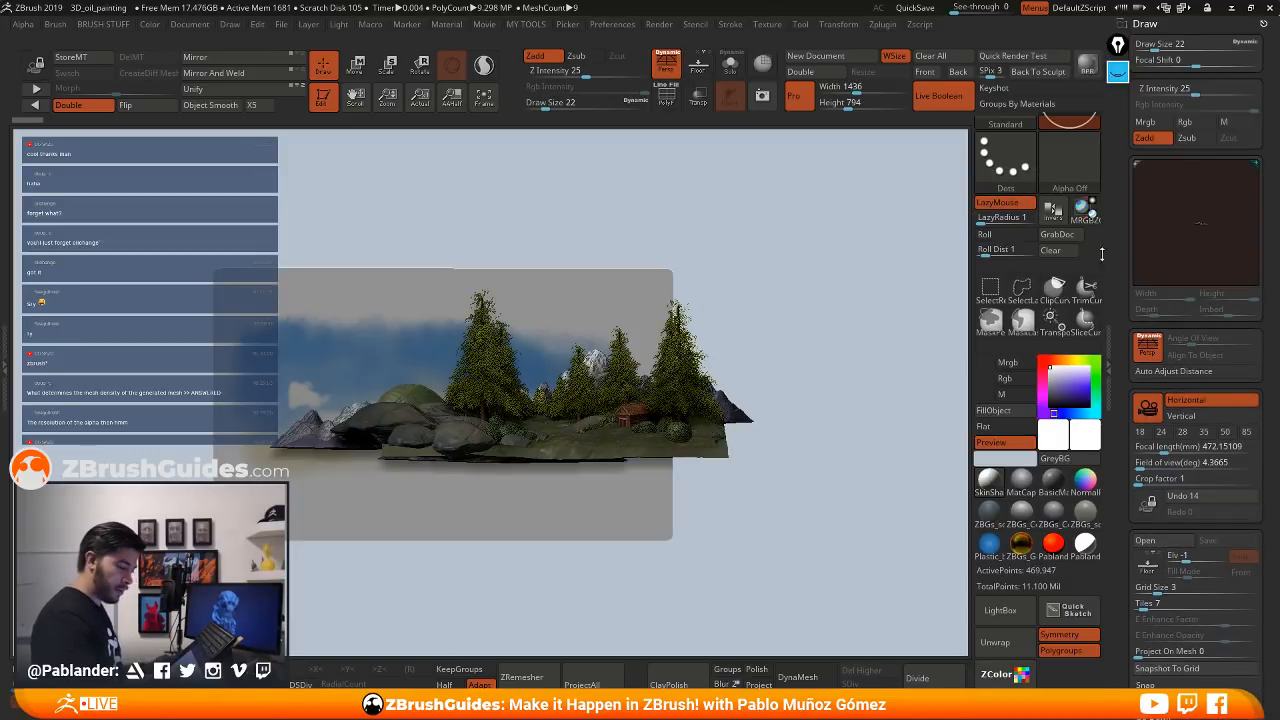
scroll(1119, 150, "up", 1)
scroll(1119, 150, "down", 2)
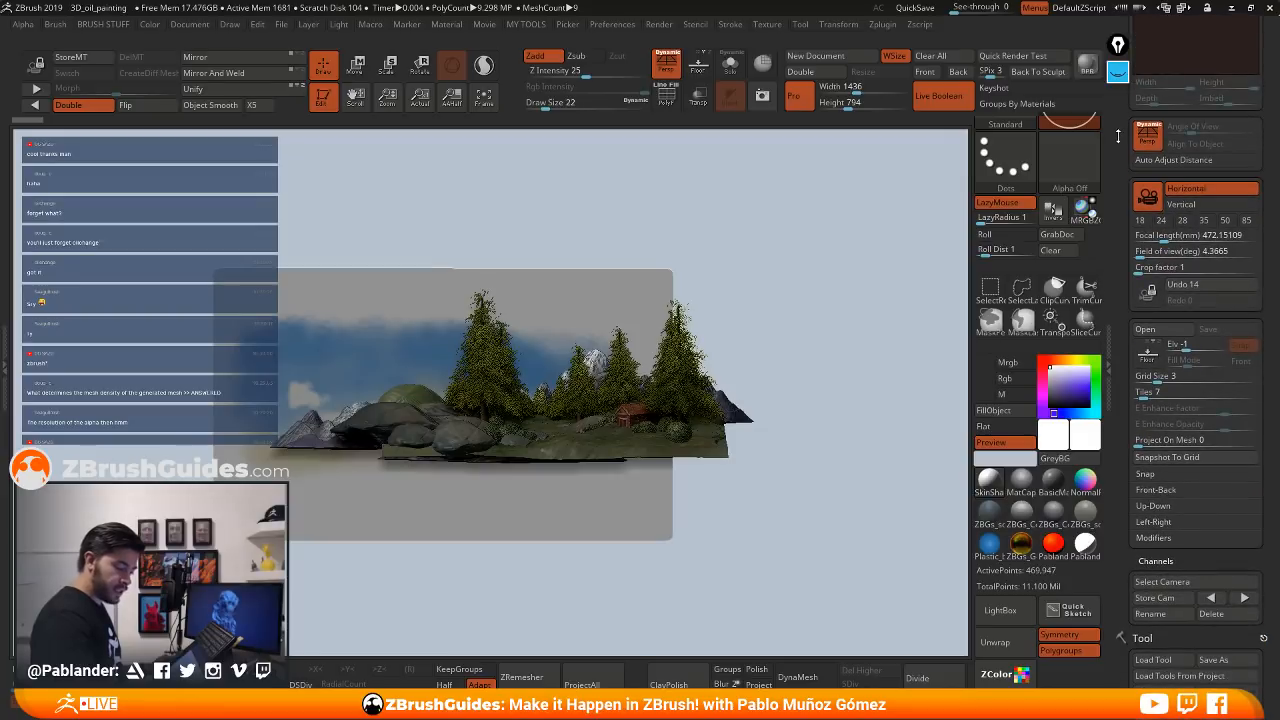
left_click(1150, 251)
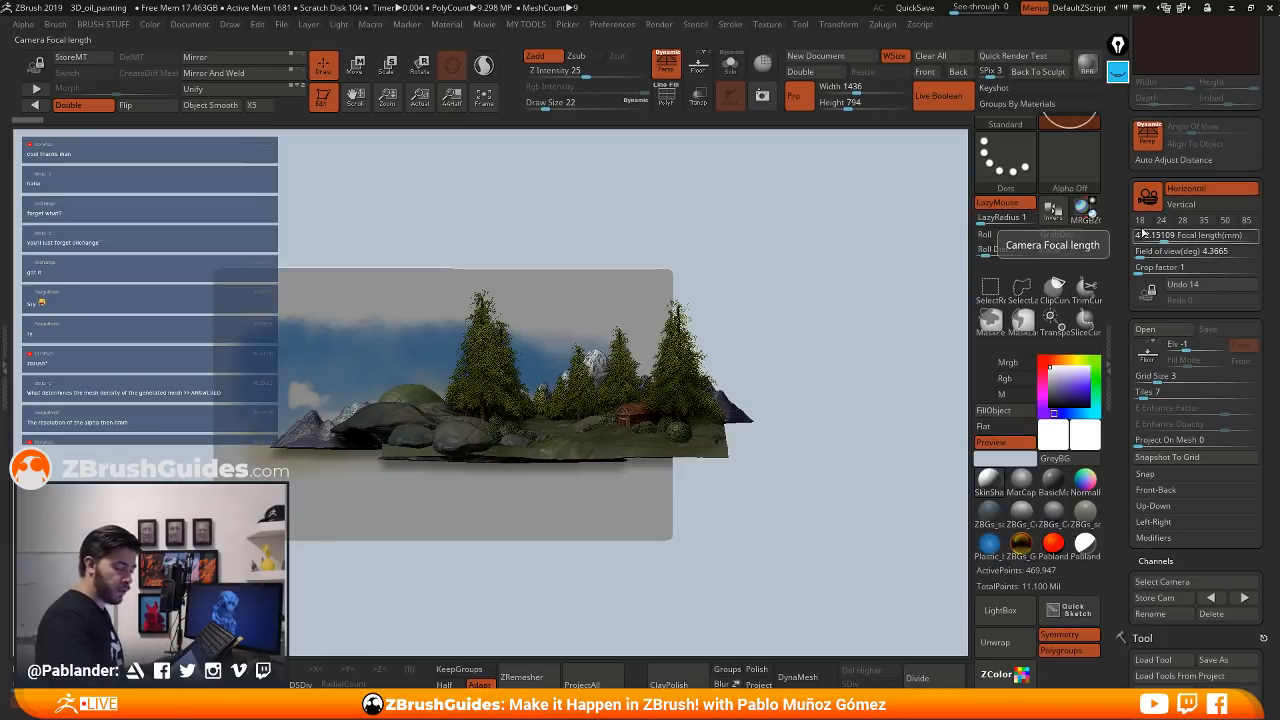
left_click_drag(1119, 166, 1119, 324)
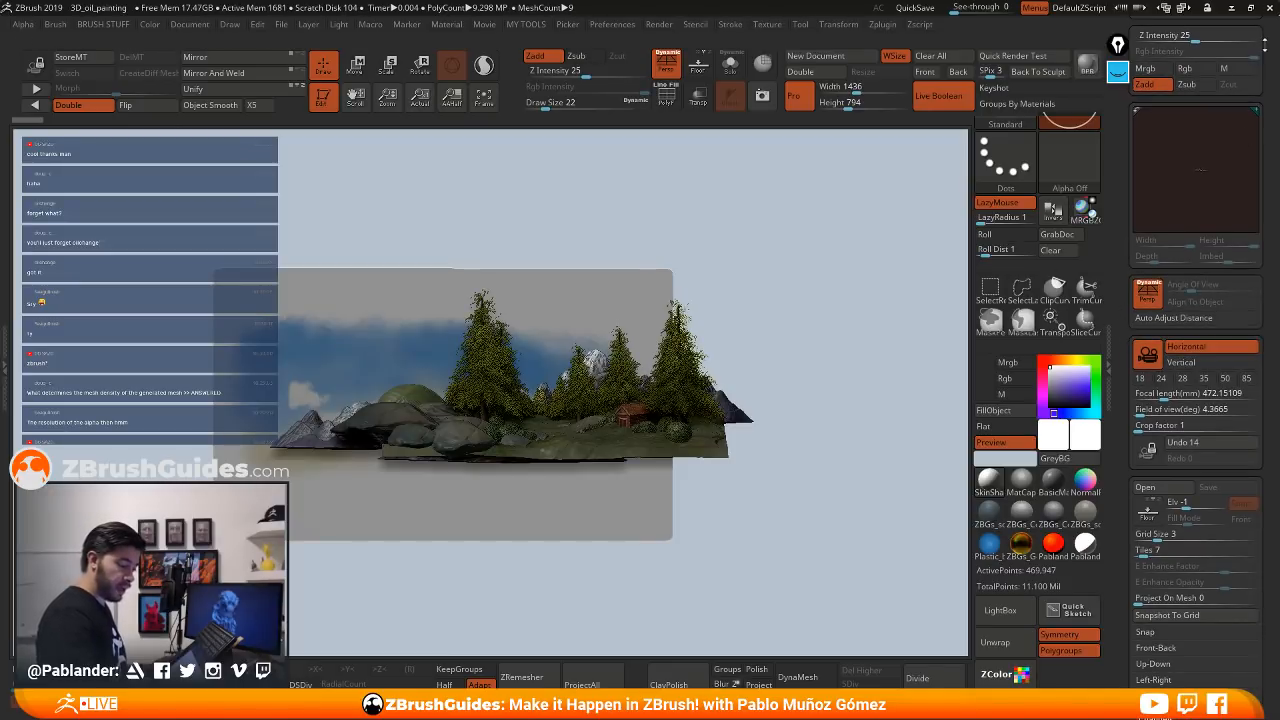
left_click_drag(1263, 110, 1266, 104)
left_click(1264, 25)
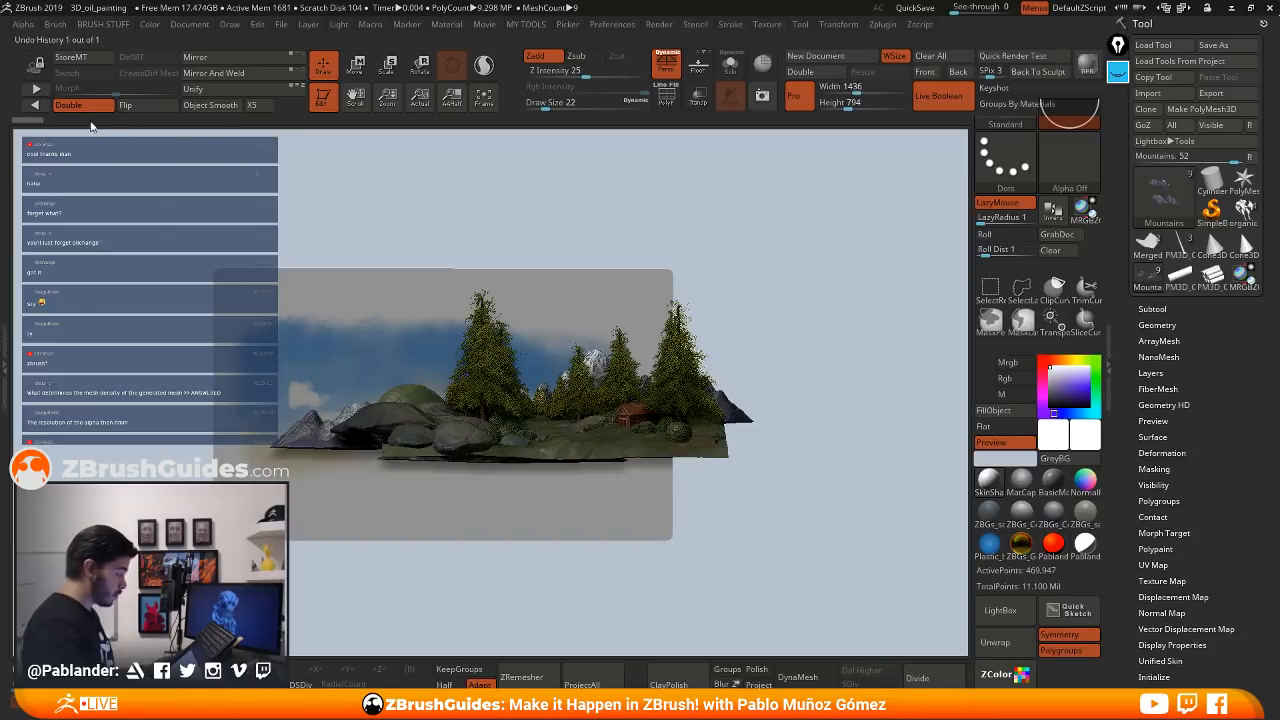
- Switch the camera to the stored close composition of the cabin, forest and mountains
left_click(36, 63)
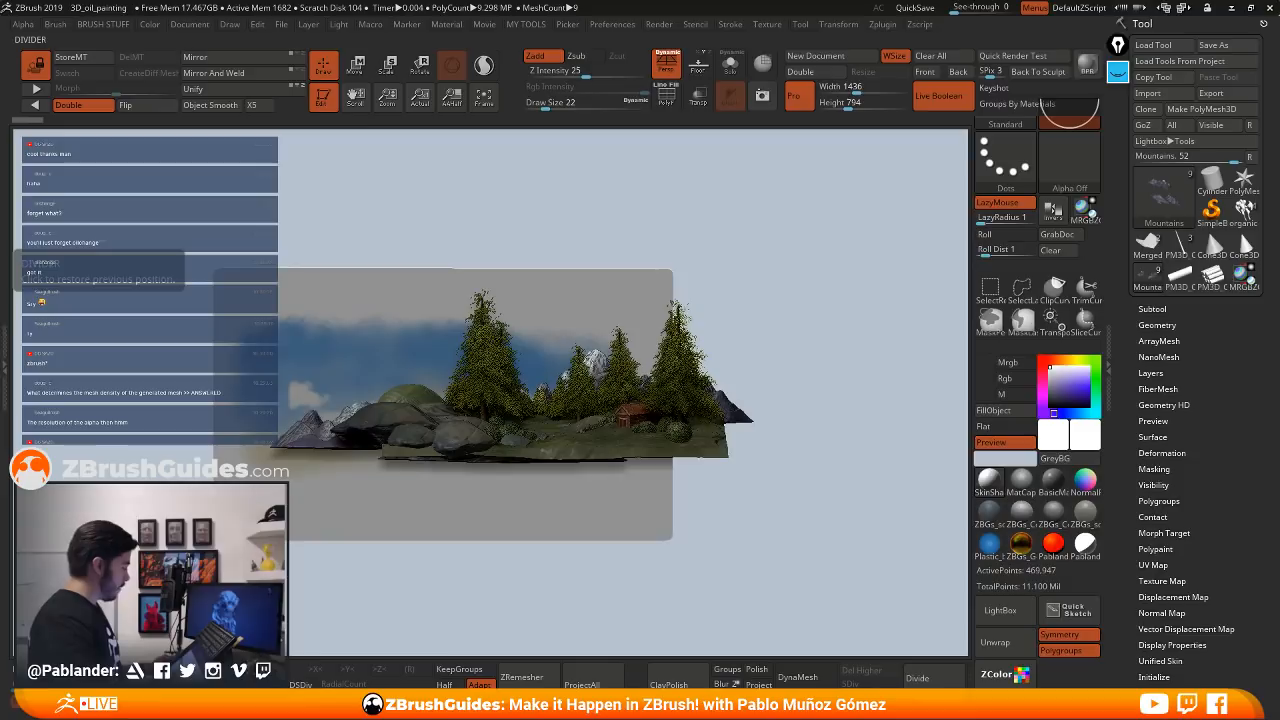
left_click(35, 90)
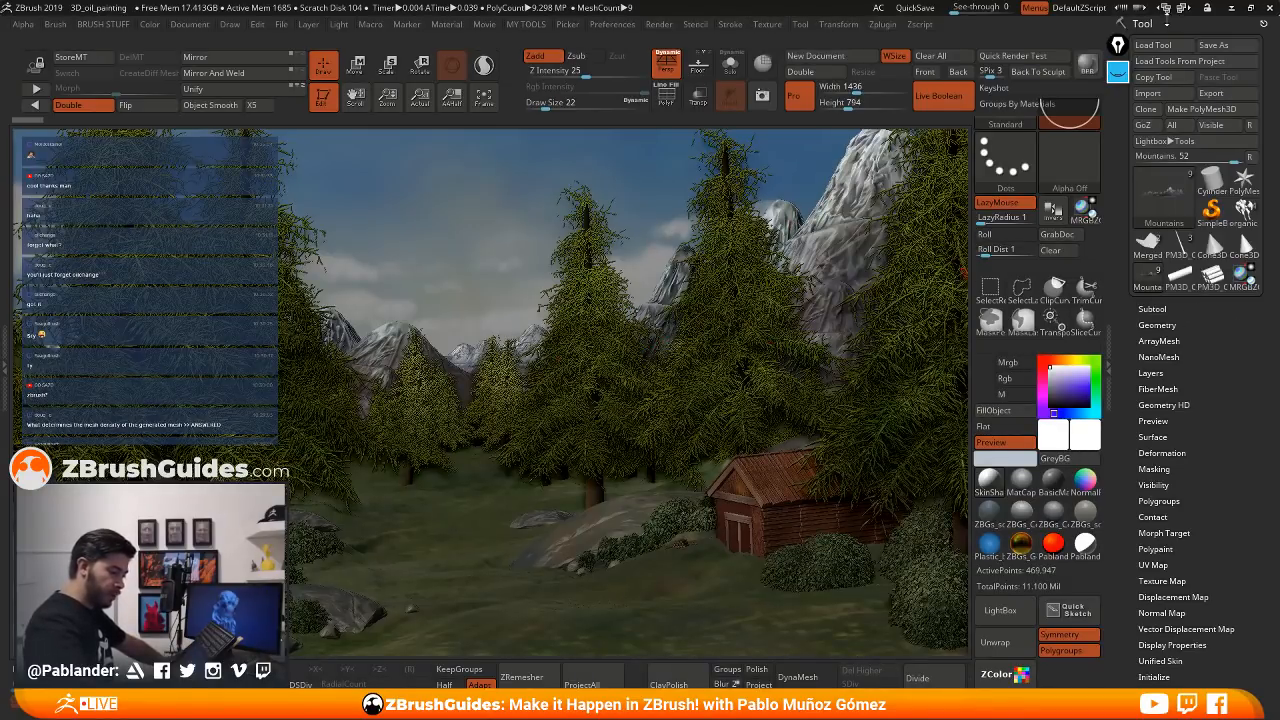
- Dock the Render palette in the tray beneath the collapsed Tool palette
left_click(659, 24)
left_click_drag(652, 42, 1195, 66)
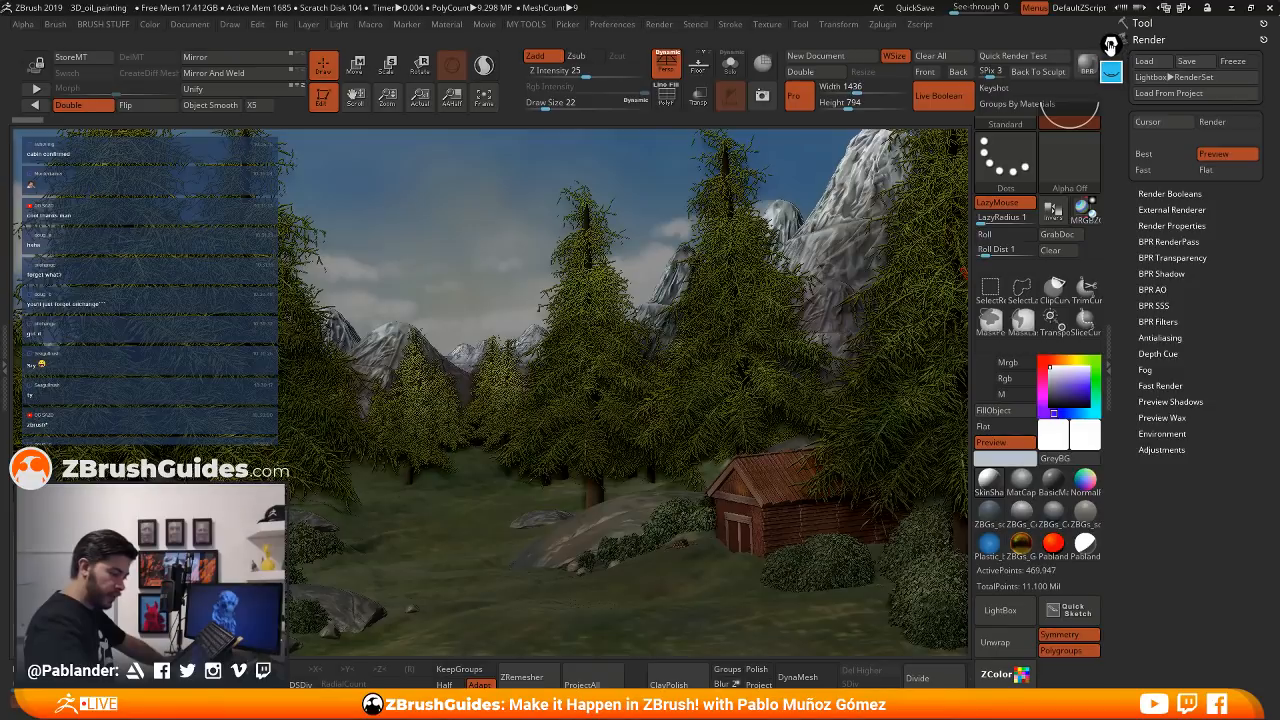
left_click(1155, 24)
left_click(1155, 24)
- Render the stored camera view with BPR and expand the BPR Filters settings
left_click(1085, 72)
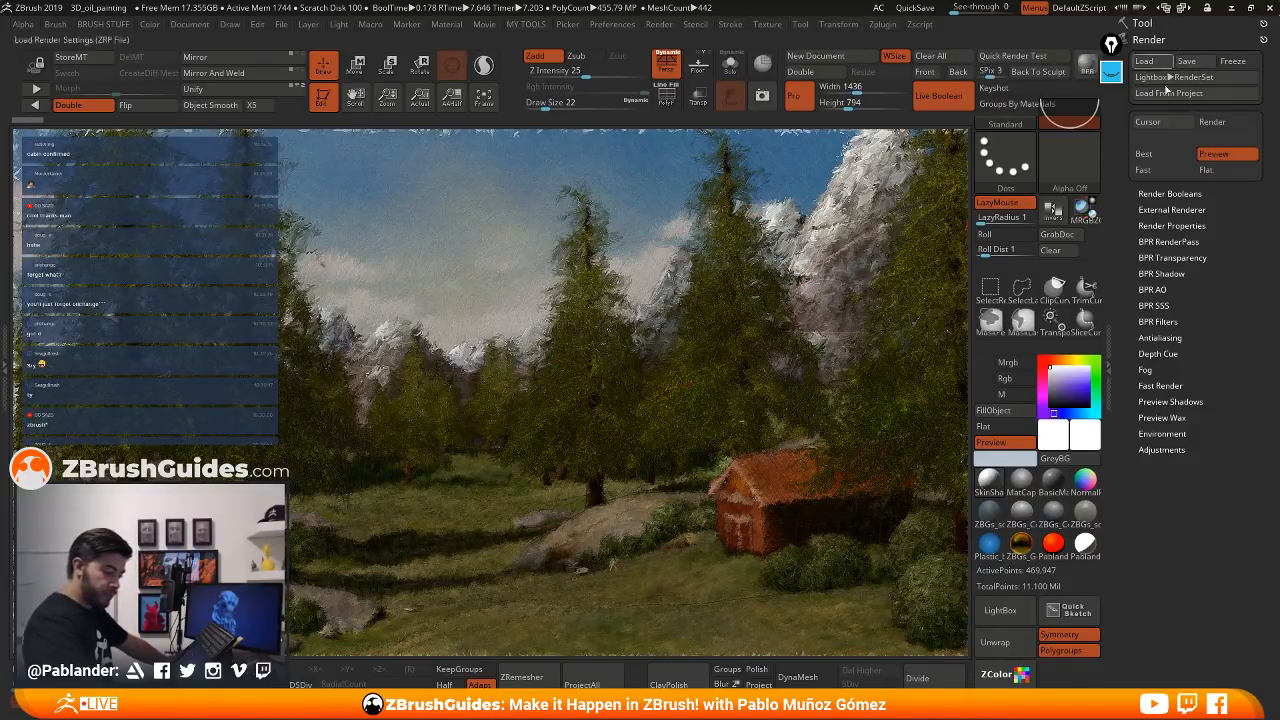
left_click(1164, 321)
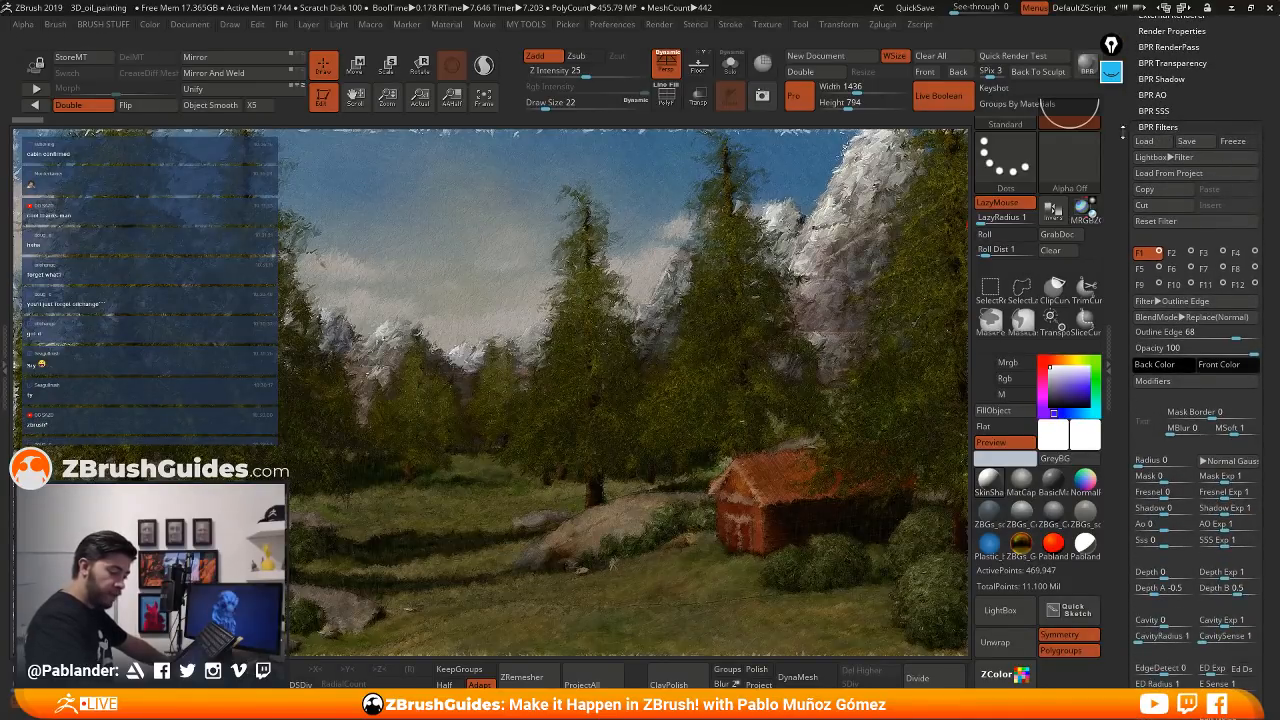
left_click_drag(1193, 95, 1193, 113)
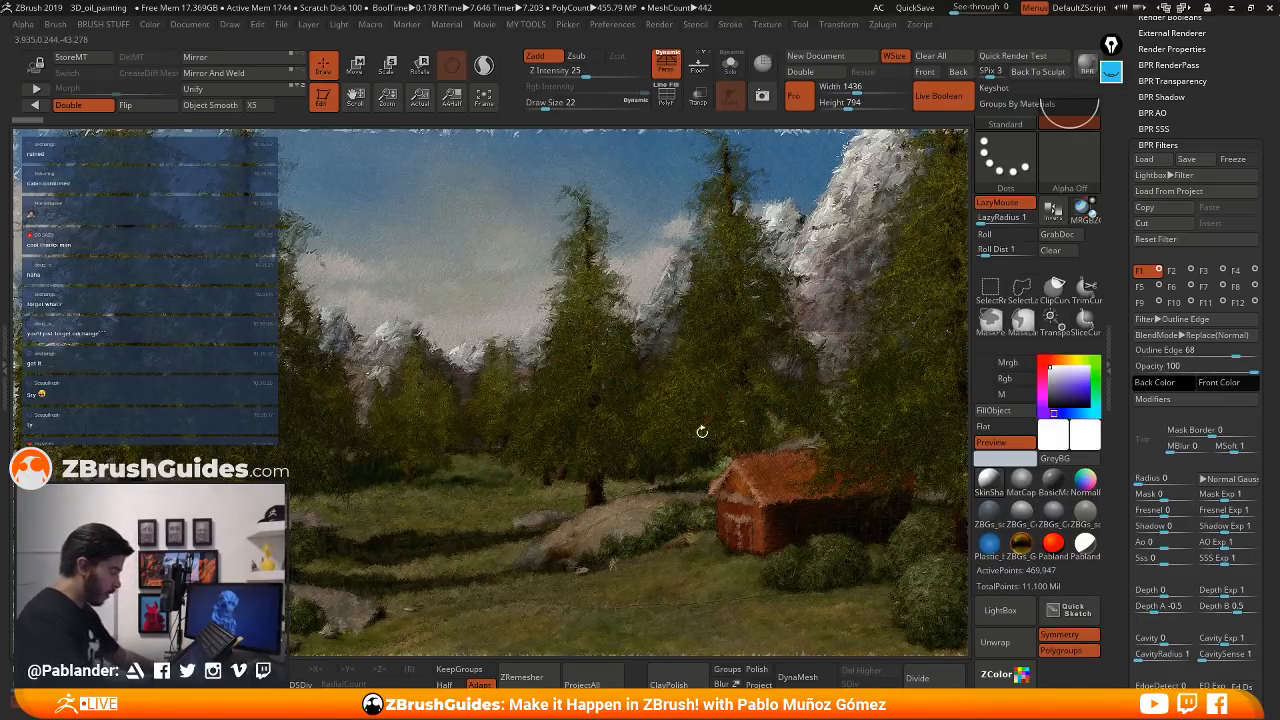
- Select the PM3D_Sphere3D2_1 subtool and render a close-up of the cabin with BPR
right_click_drag(755, 518, 722, 381, "alt")
key("f")
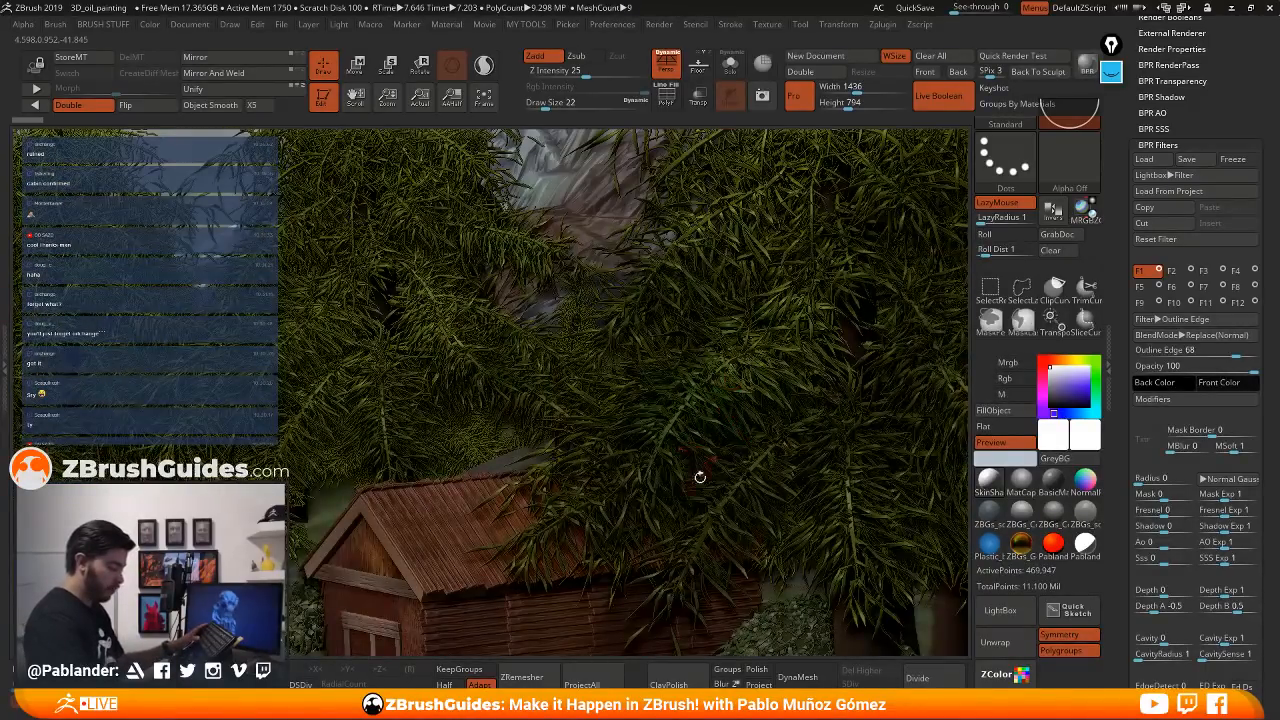
right_click_drag(698, 477, 838, 320)
left_click(123, 360, "alt")
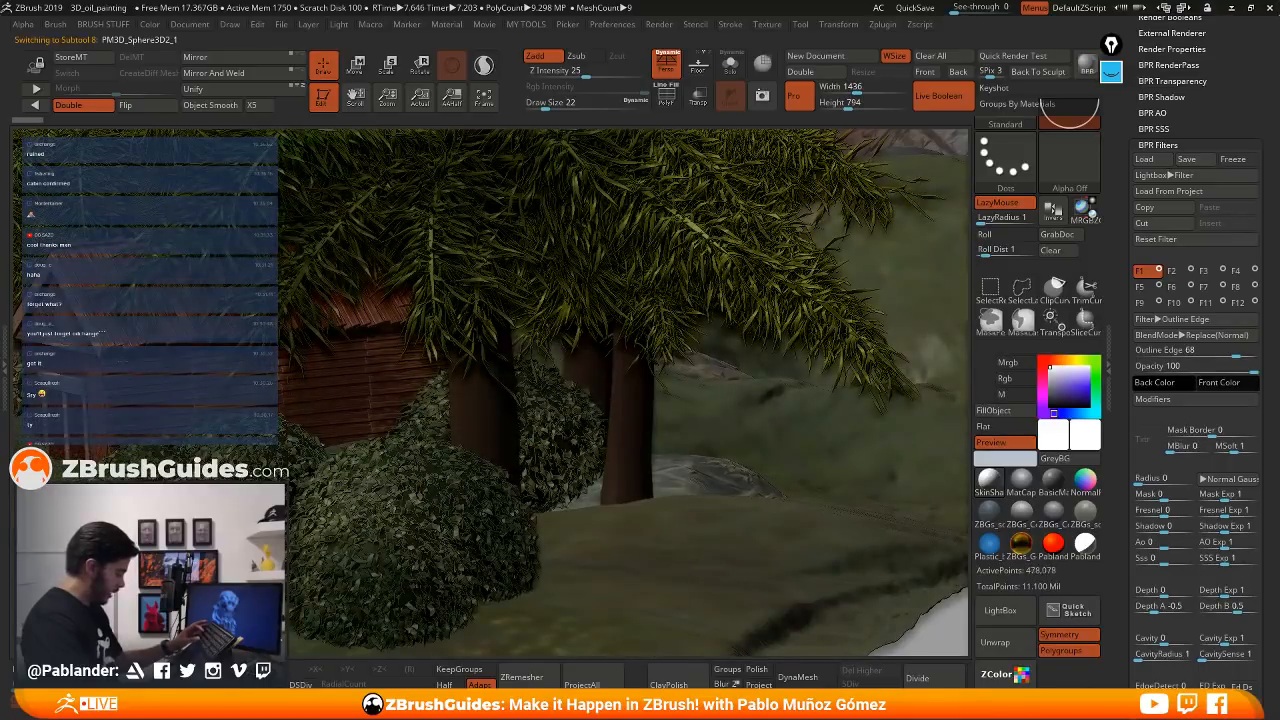
key("alt+s")
key("alt+s")
right_click_drag(88, 360, 530, 344, "alt")
key("shift+r")
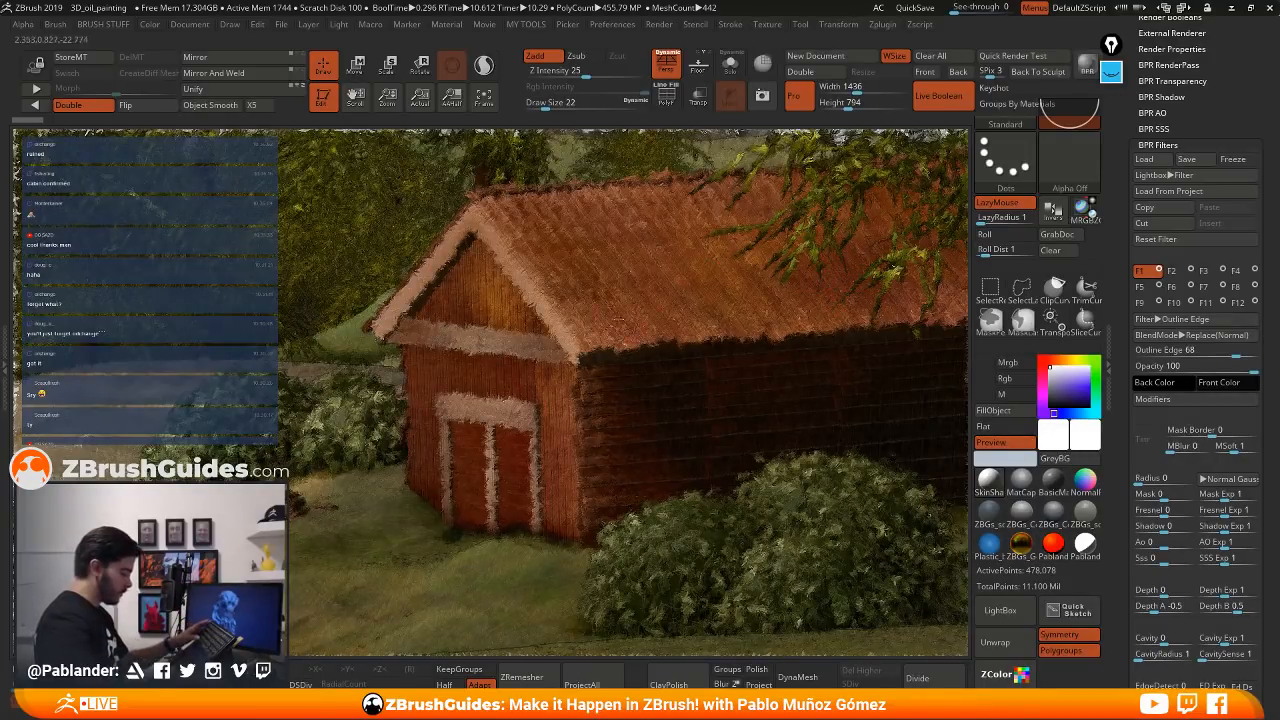
- Render a wider view of the cabin and the grassy clearing with BPR
left_click(585, 316)
right_click_drag(585, 316, 611, 218, "ctrl")
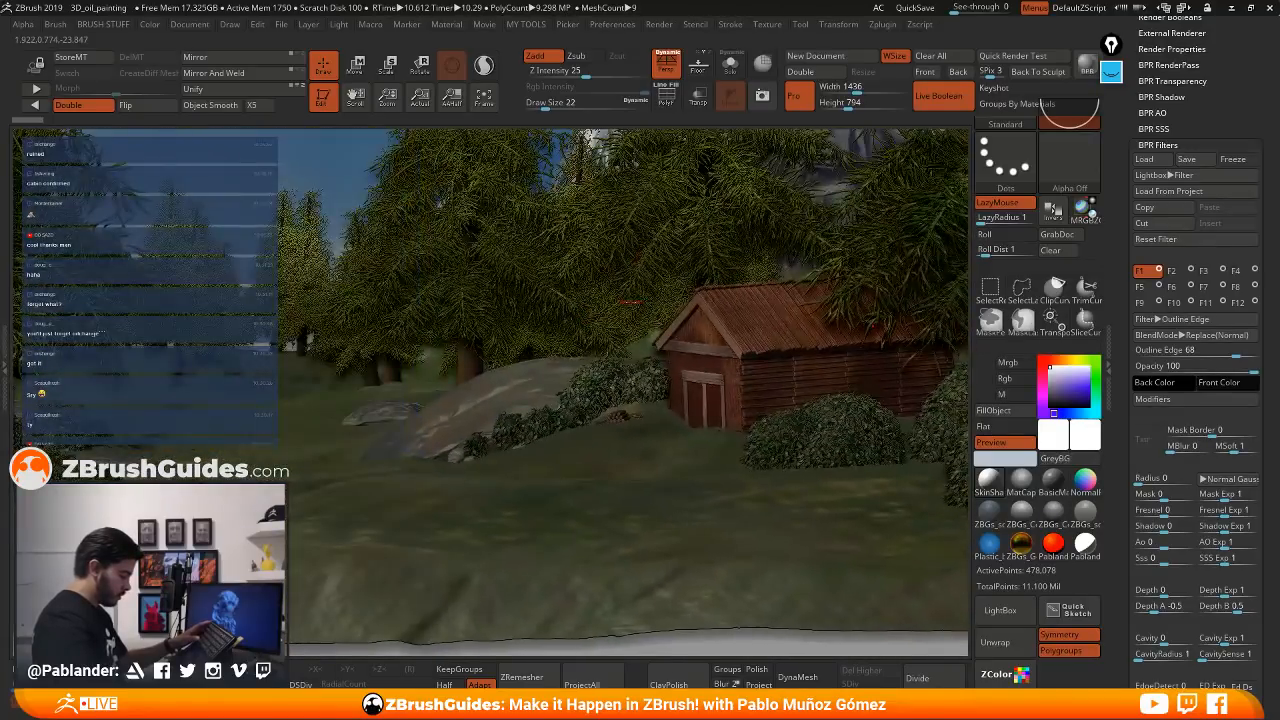
right_click_drag(634, 310, 613, 361)
key("ctrl+shift+r")
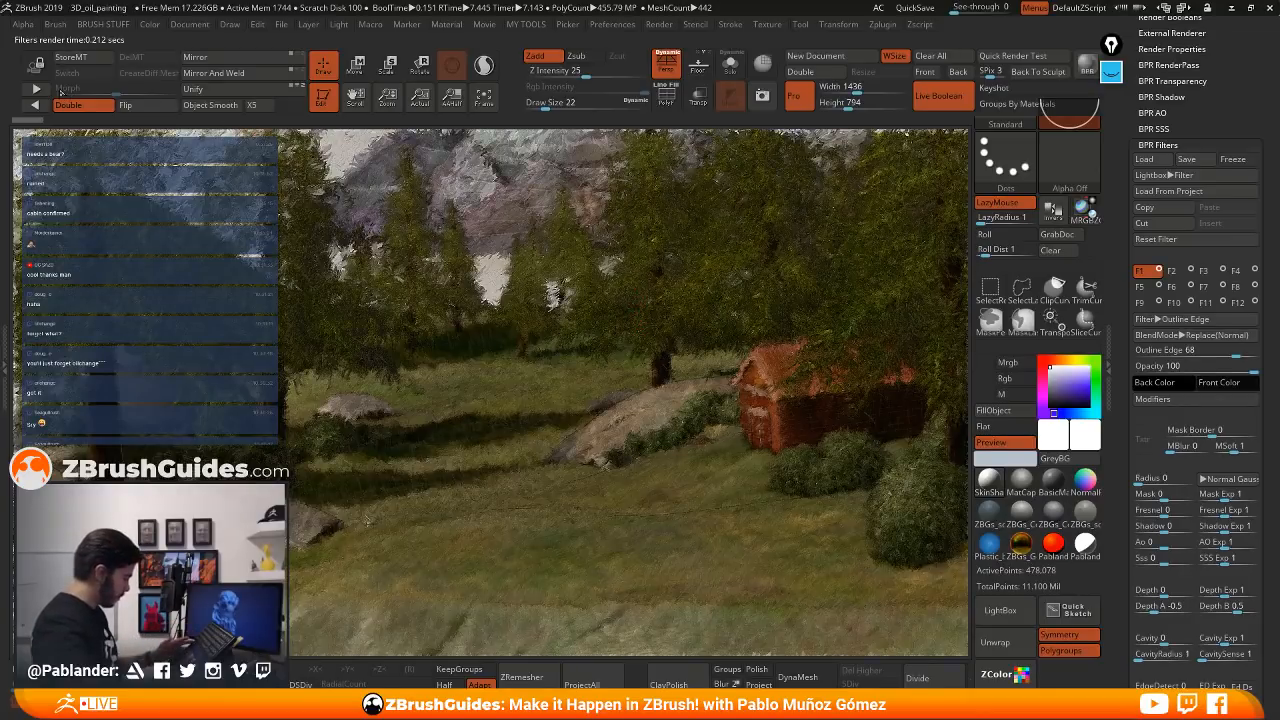
- Restore the stored camera view and render the full composition with BPR
left_click(38, 105)
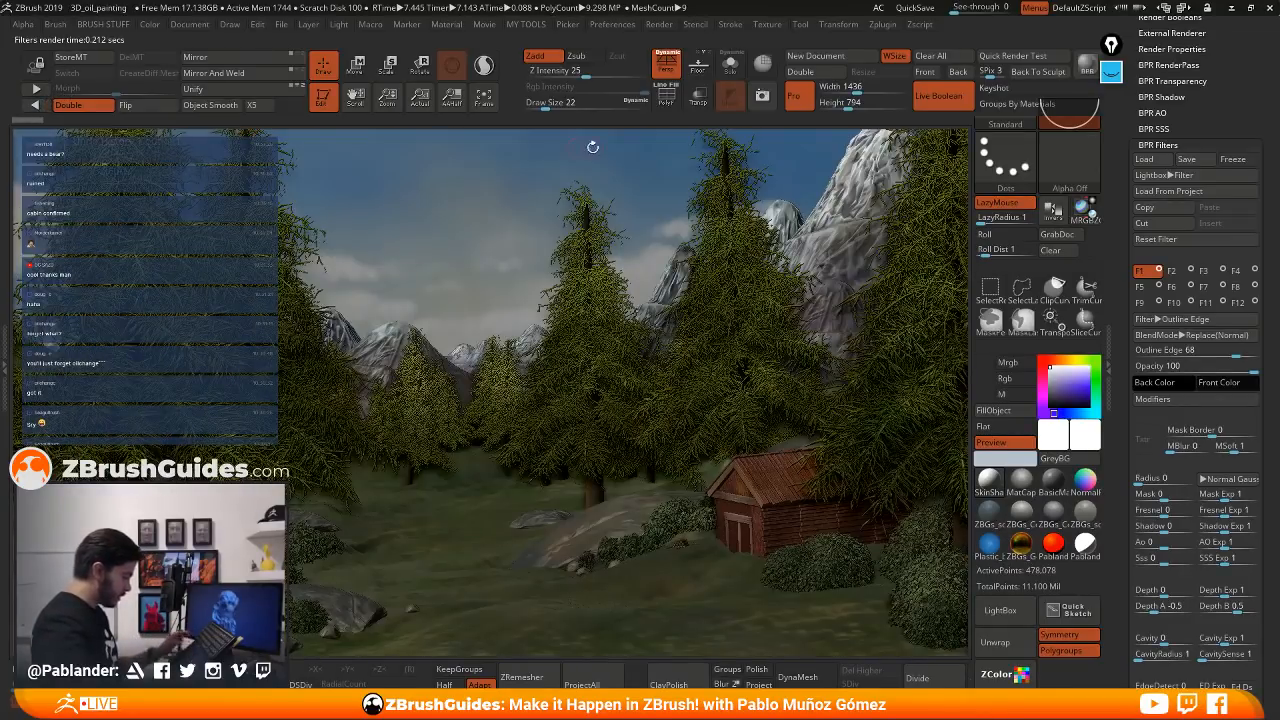
key("shift+r")
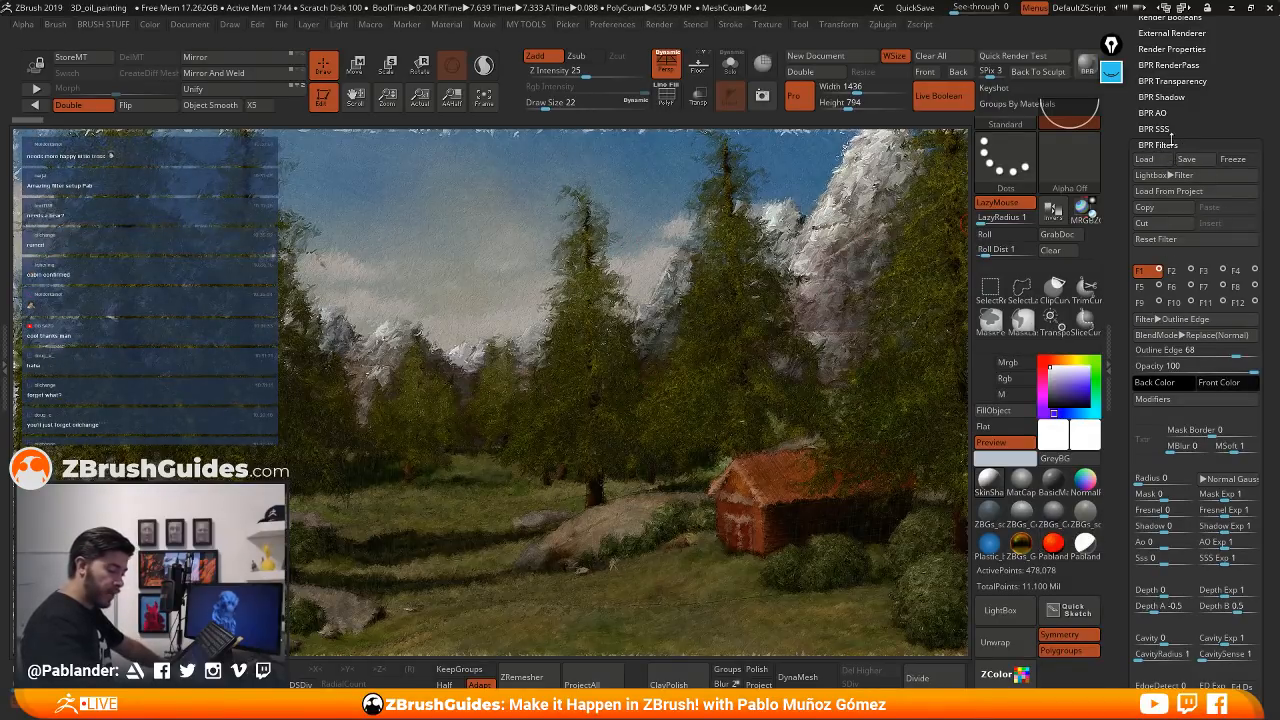
- Load the BPR filter preset starting with Orton 100 in Screen blend mode and render a close-up of the cabin
scroll(1185, 137, "up", 1)
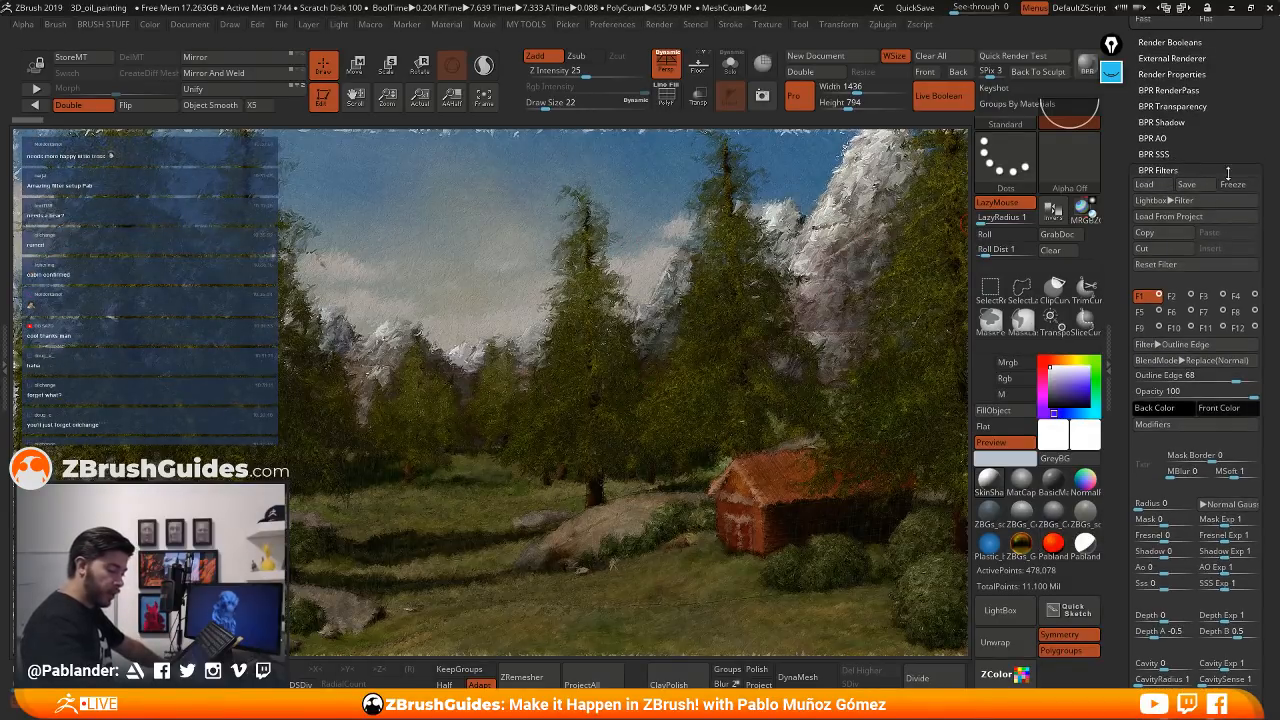
left_click(1162, 186)
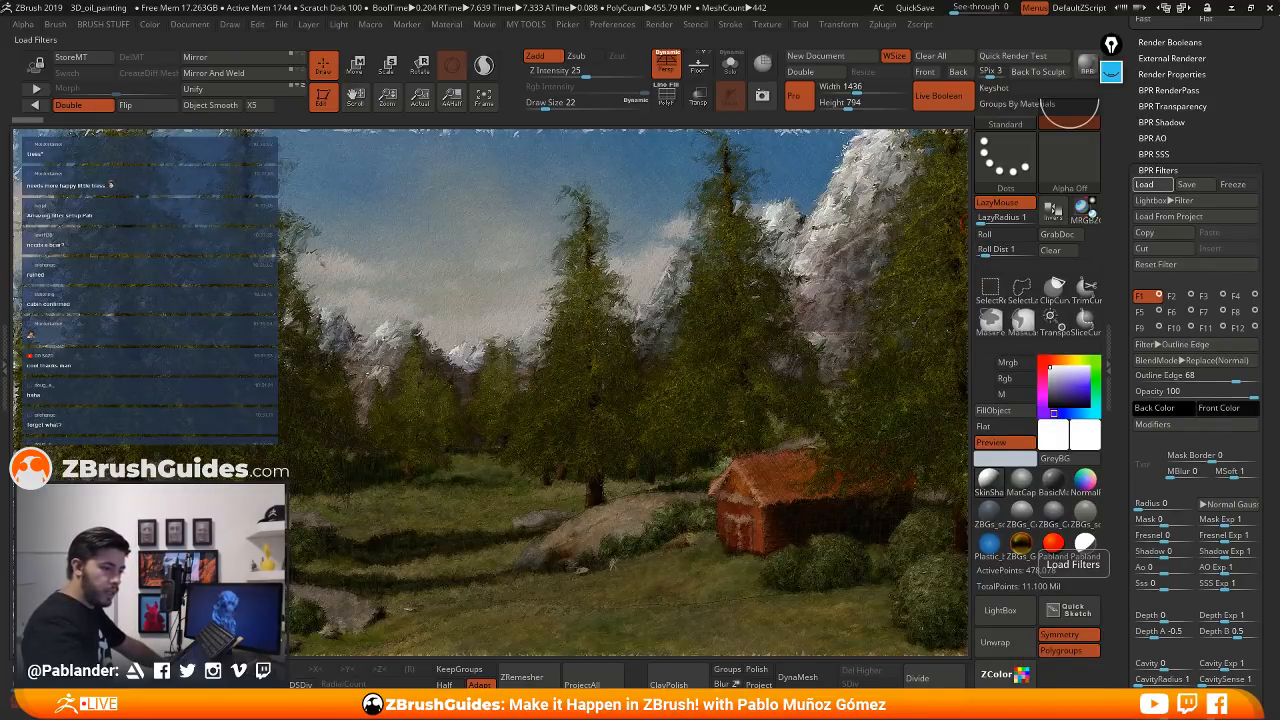
double_click(700, 431)
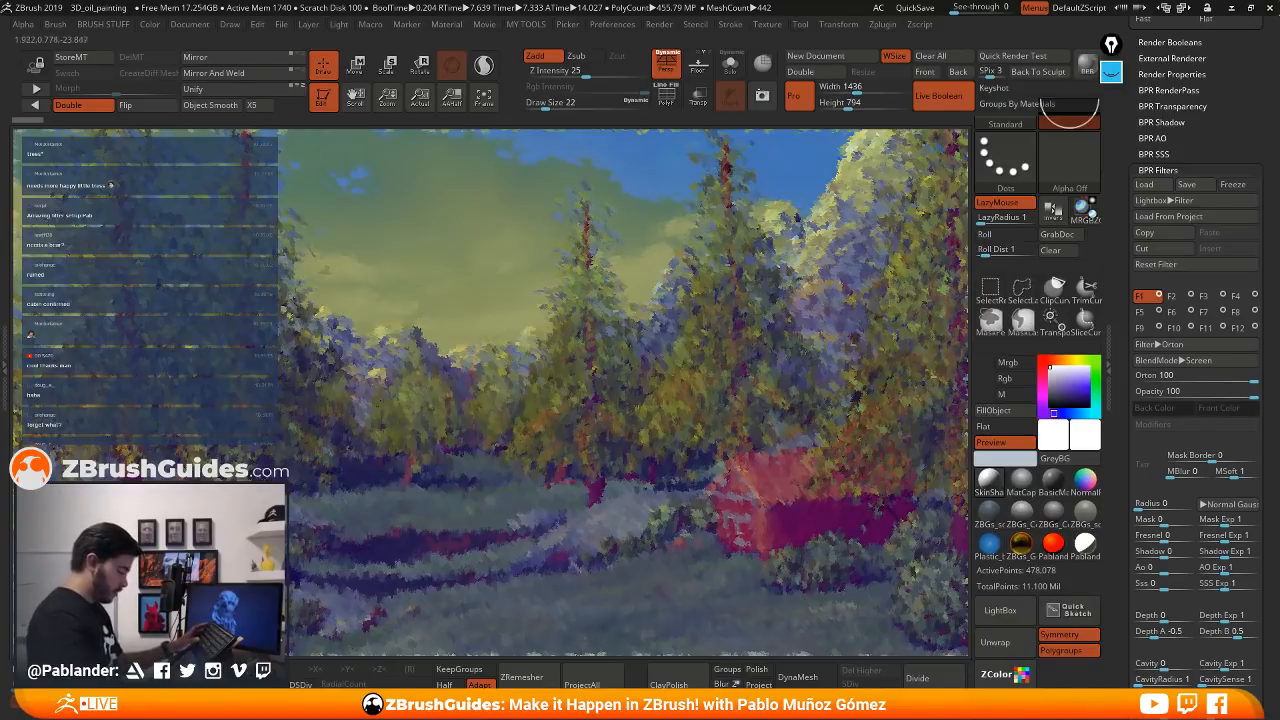
mouse_move(771, 435)
right_mouse_down("alt")
mouse_move(775, 402)
mouse_move(750, 330)
mouse_move(716, 425)
mouse_move(708, 408)
mouse_move(686, 338)
mouse_move(722, 287)
right_mouse_up("alt")
key("ctrl+shift+r")
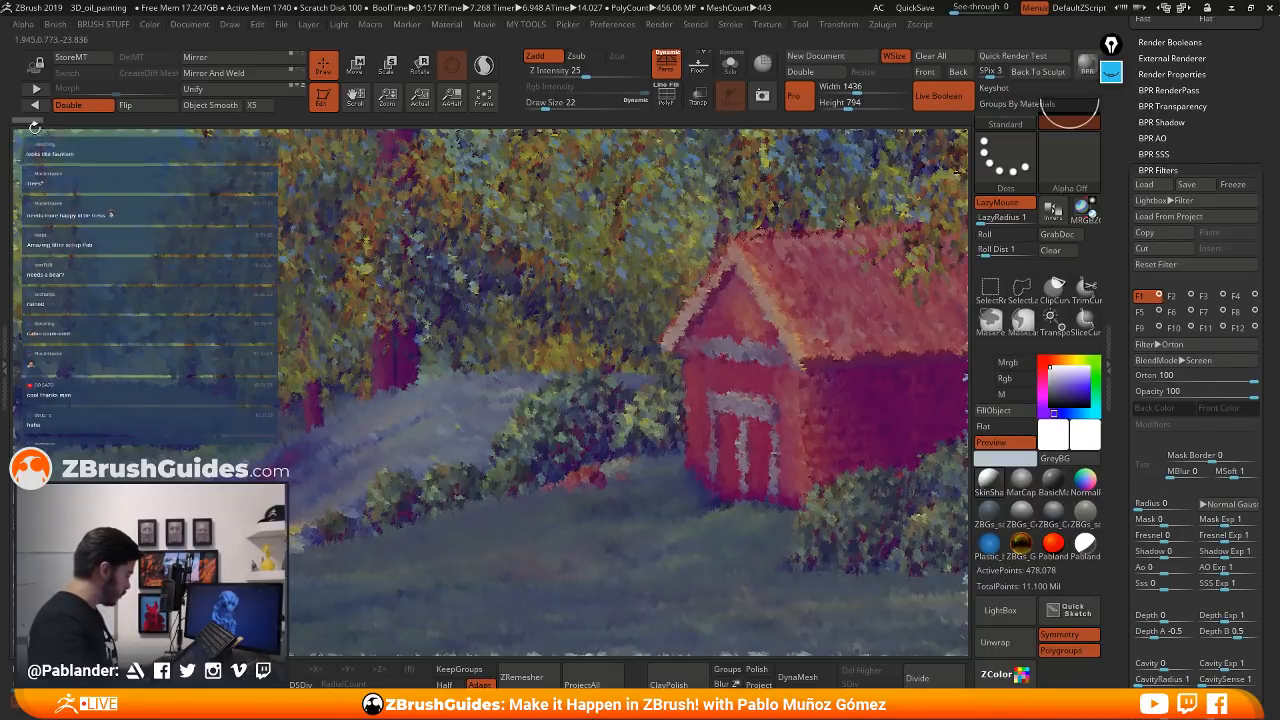
- Render the restored stored camera view with BPR using the filter preset that starts with Sharpen 55
left_click(35, 105)
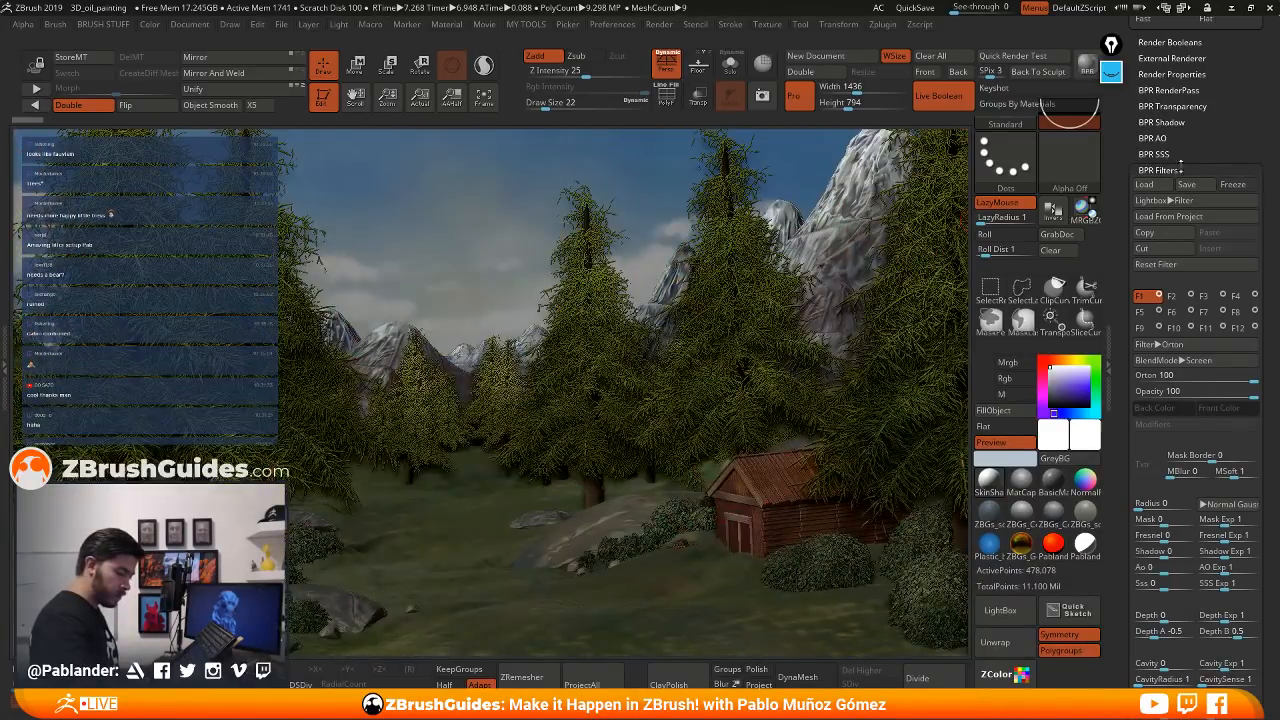
key("shift+ctrl+r")
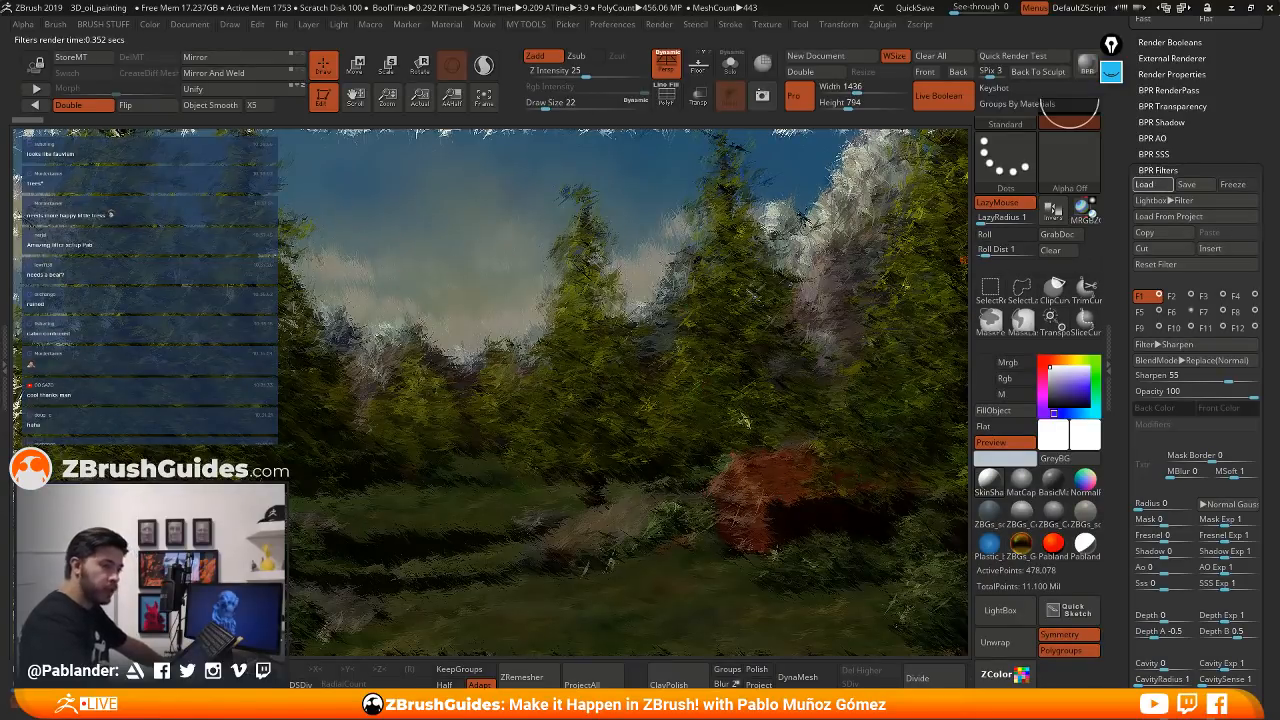
- Load two more BPR filter presets in turn, one starting with Outline Edge -35 and one starting with Orton 100
left_click(1144, 184)
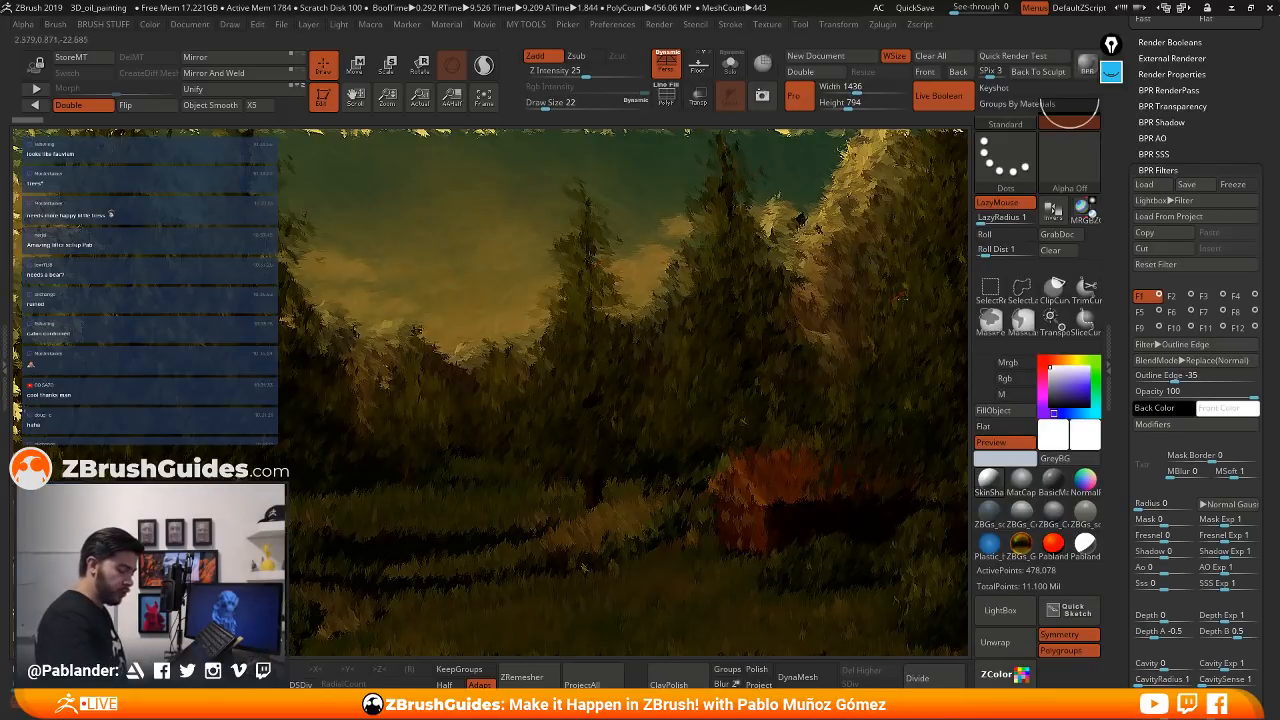
left_click(1145, 186)
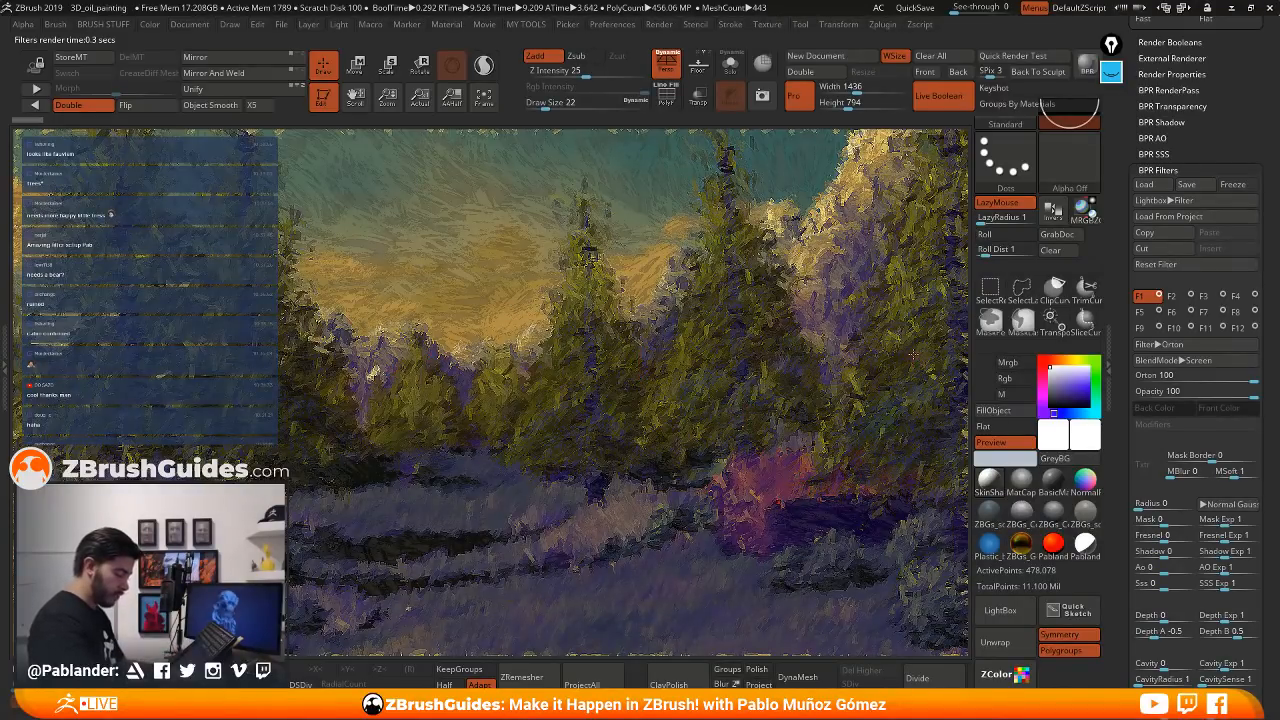
- Load the IllustrationFlatColors BPR filter preset from LightBox, followed by the OilPaint preset
left_click(1200, 202)
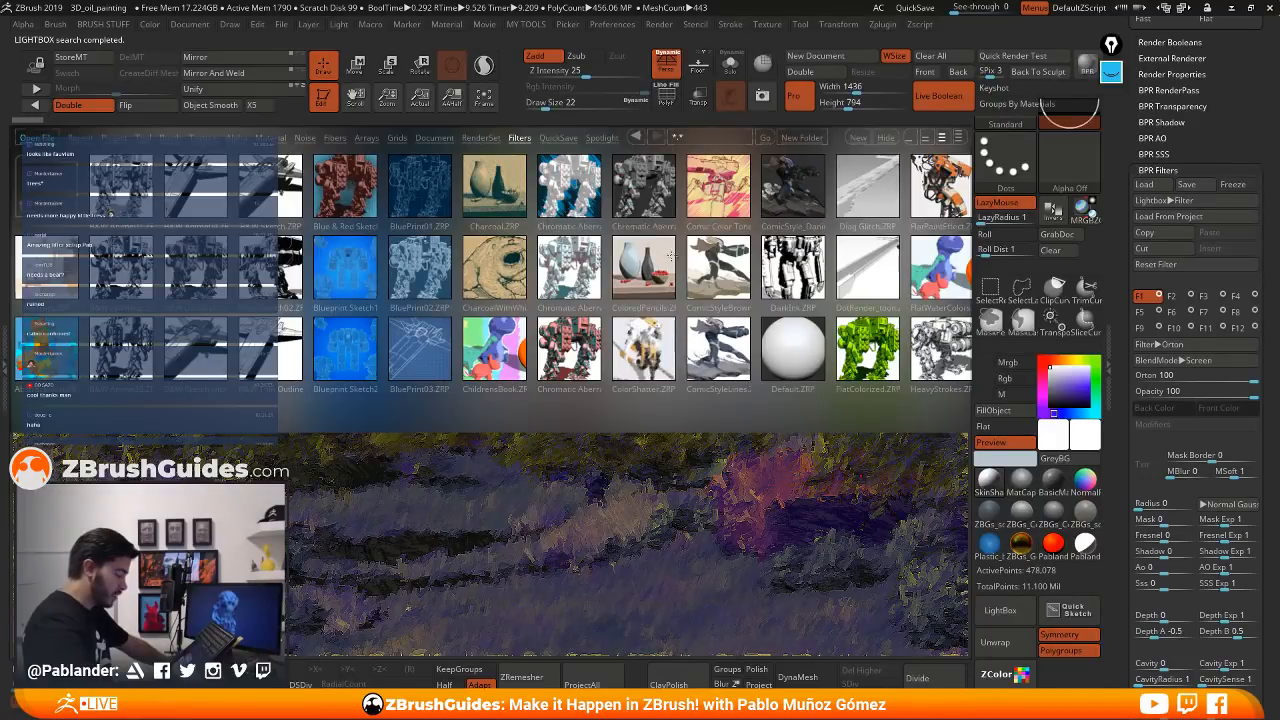
left_click_drag(841, 265, 640, 240)
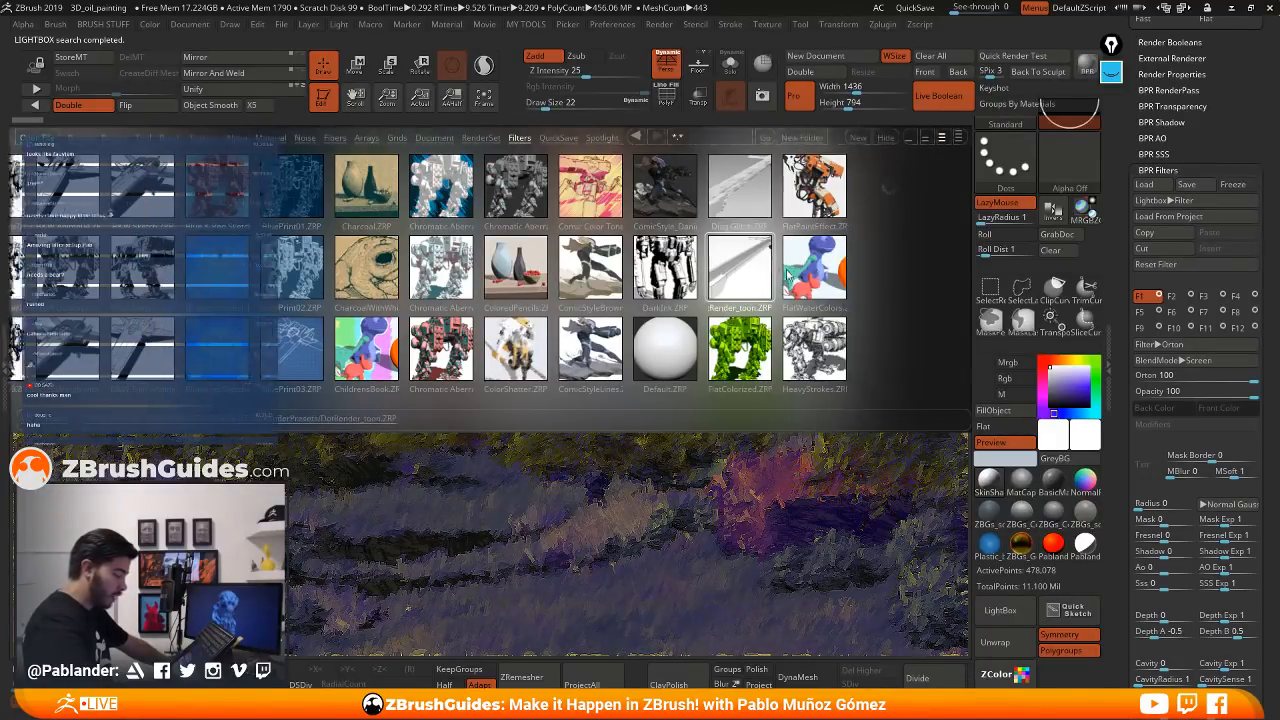
left_click_drag(763, 274, 541, 212)
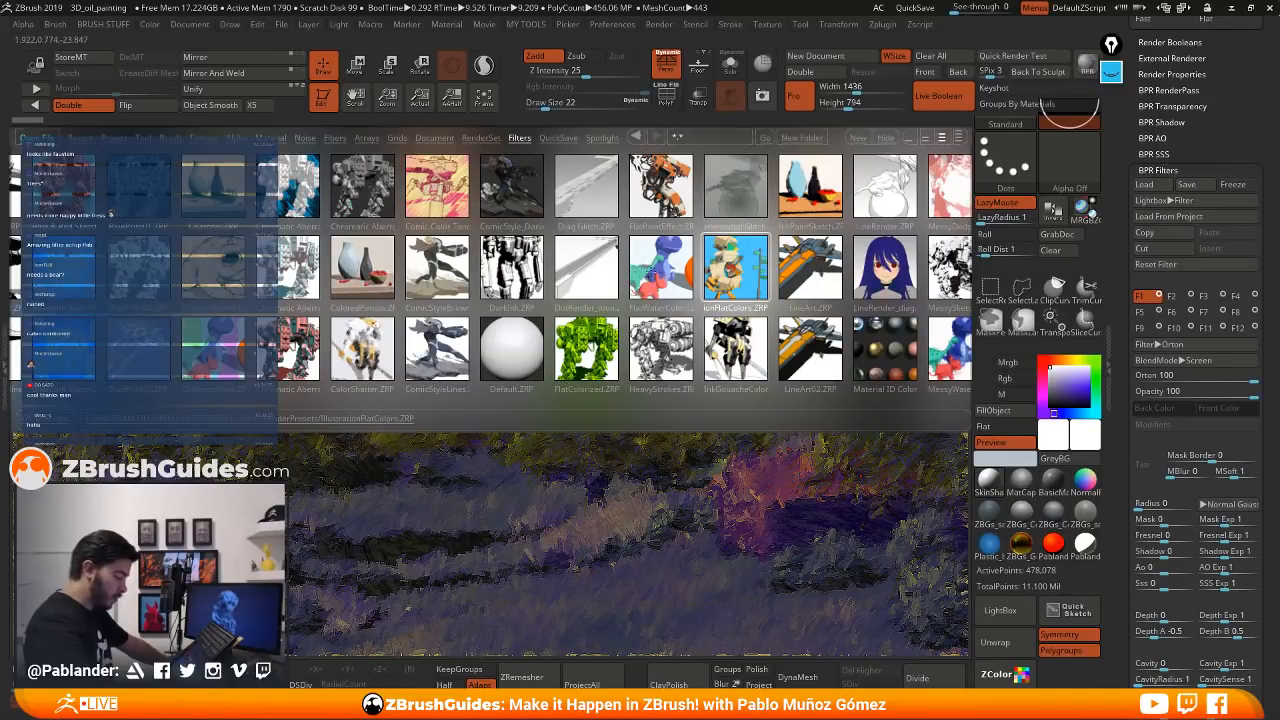
double_click(686, 268)
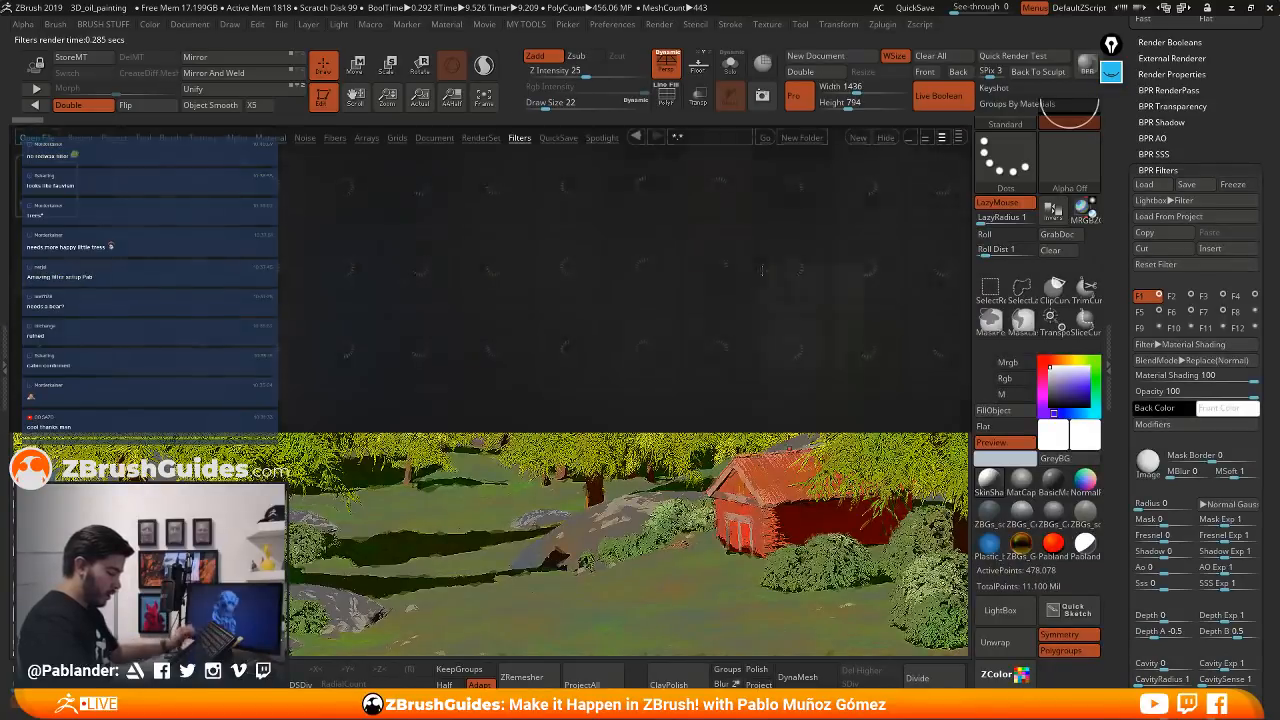
mouse_move(872, 274)
left_mouse_down()
mouse_move(730, 287)
mouse_move(677, 256)
left_mouse_up()
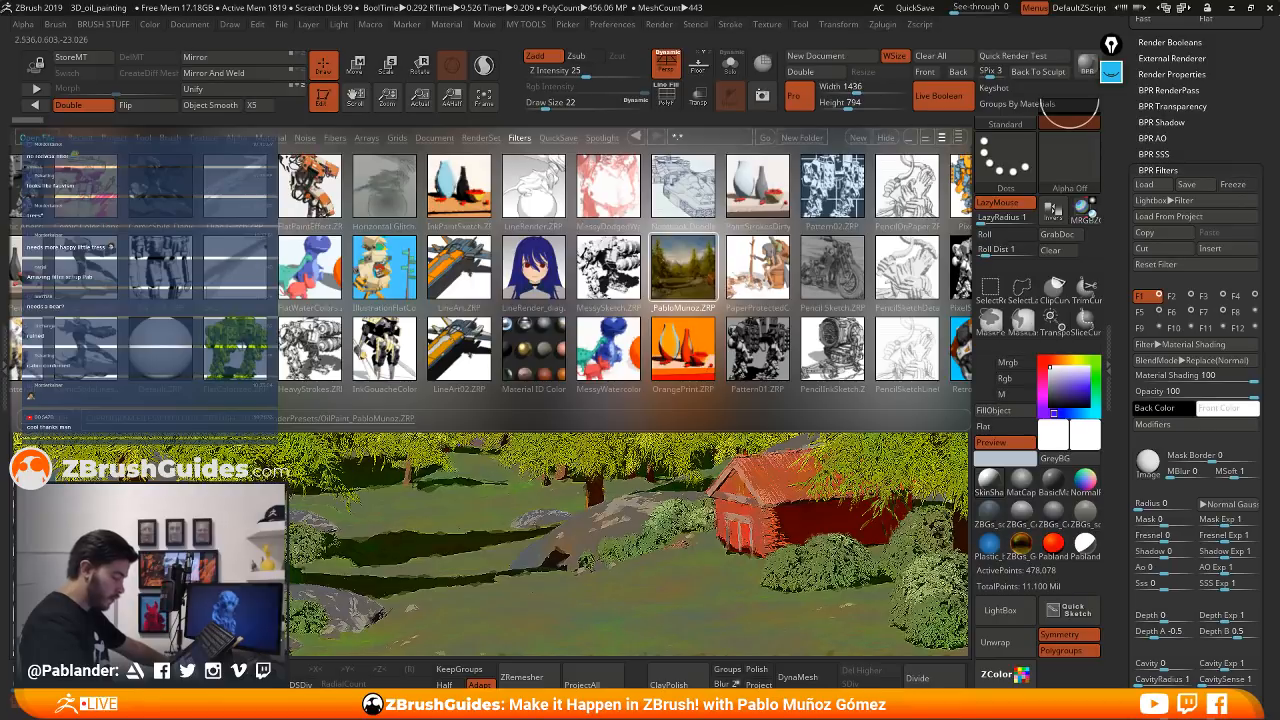
double_click(706, 268)
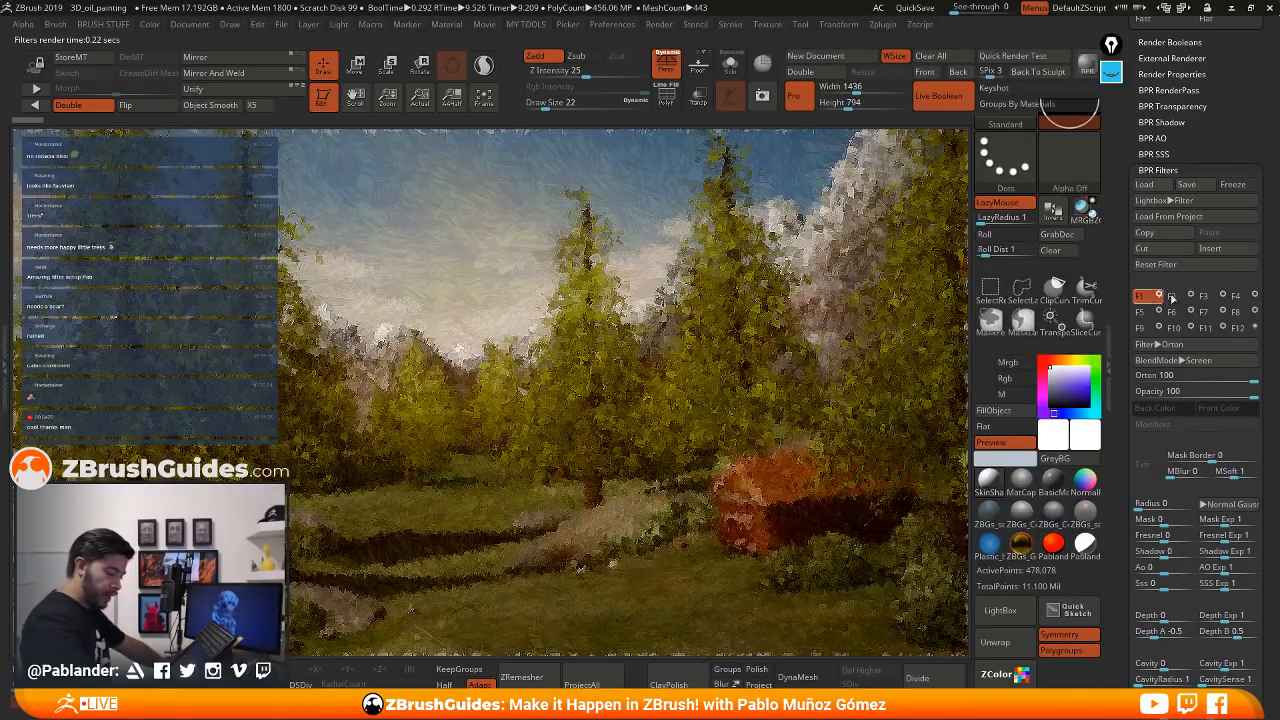
- Compare the painting with the F12 and F11 BPR filters switched off and on in turn
left_click(1256, 328)
left_click(1256, 328)
left_click(1256, 328)
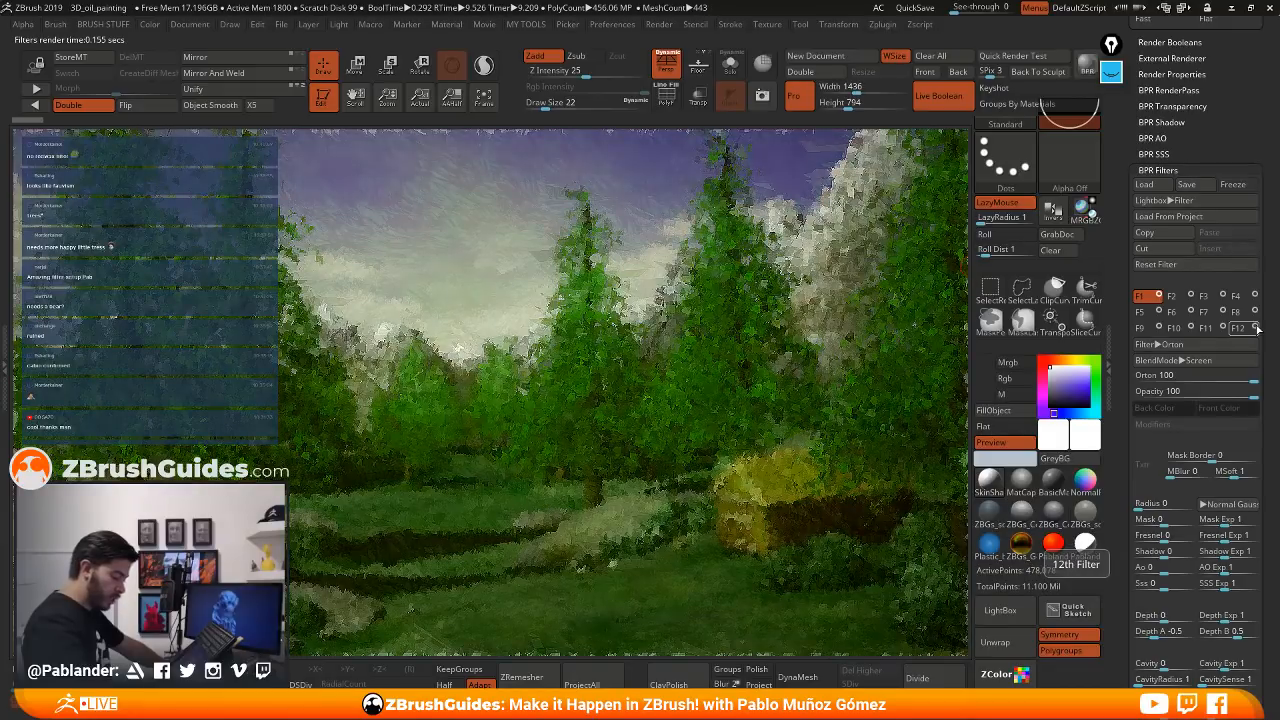
left_click(1256, 328)
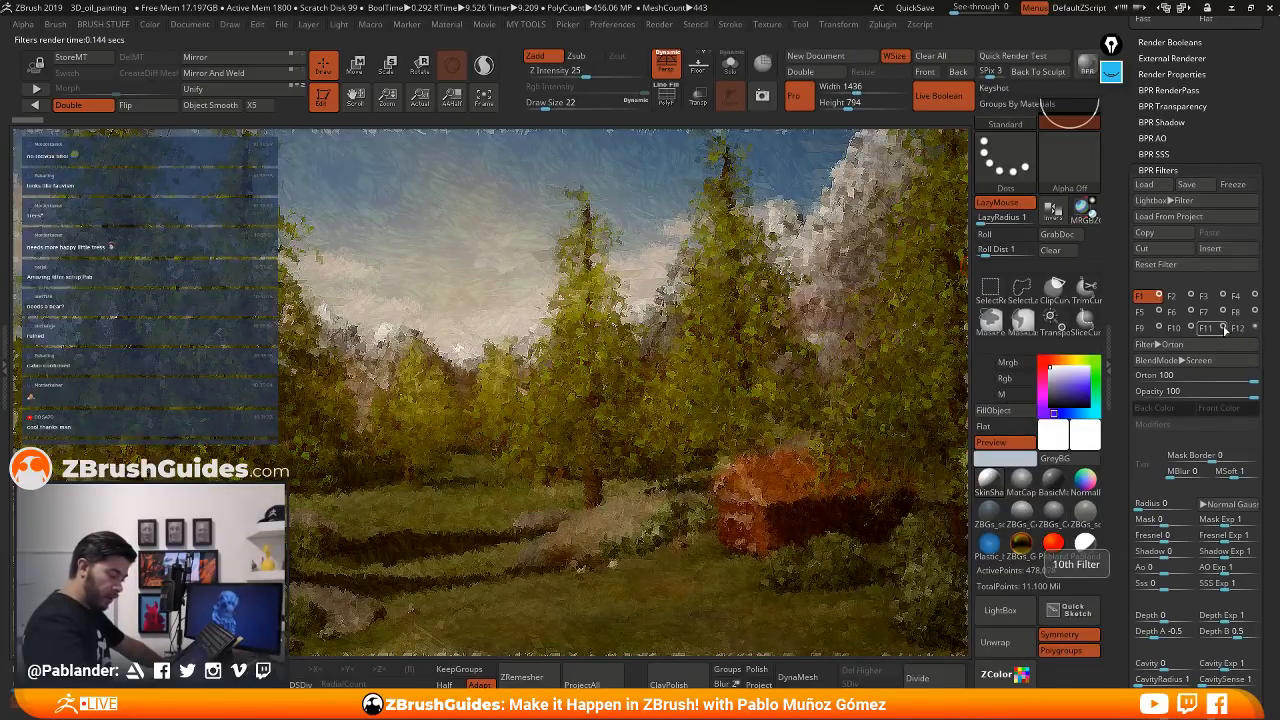
left_click(1224, 329)
left_click(1224, 329)
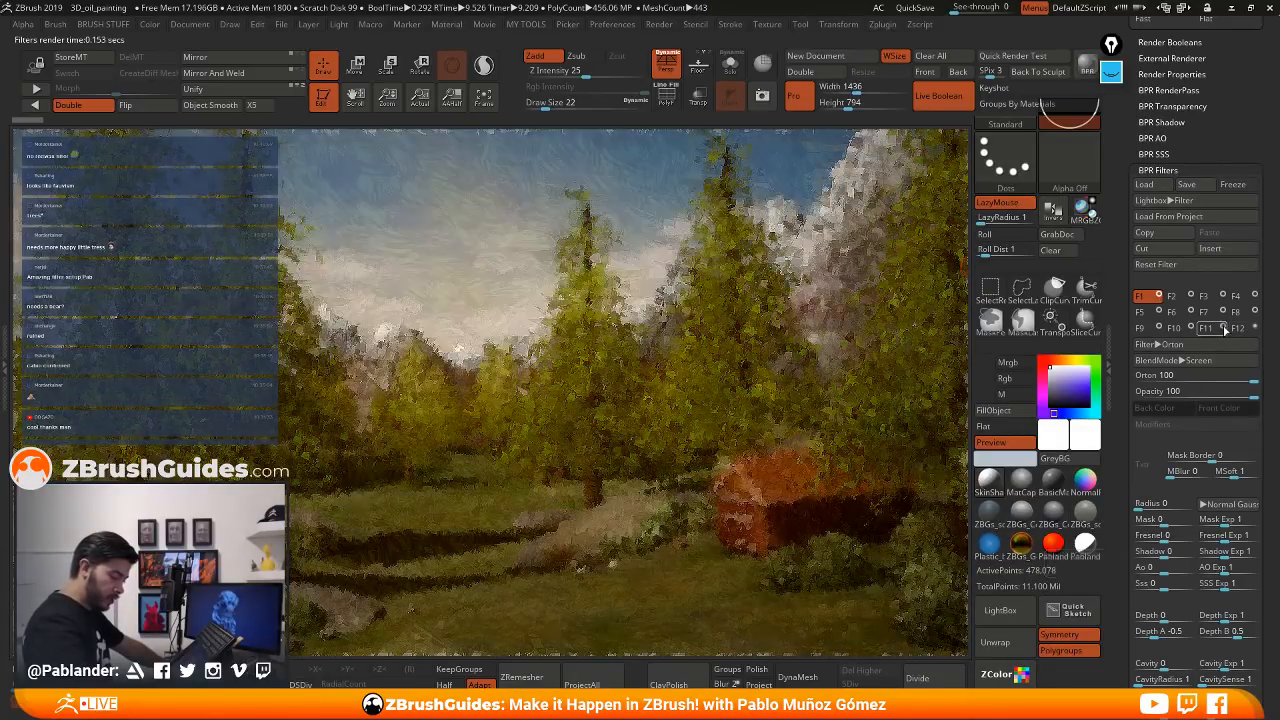
left_click(1222, 329)
left_click(1222, 329)
left_click(1222, 330)
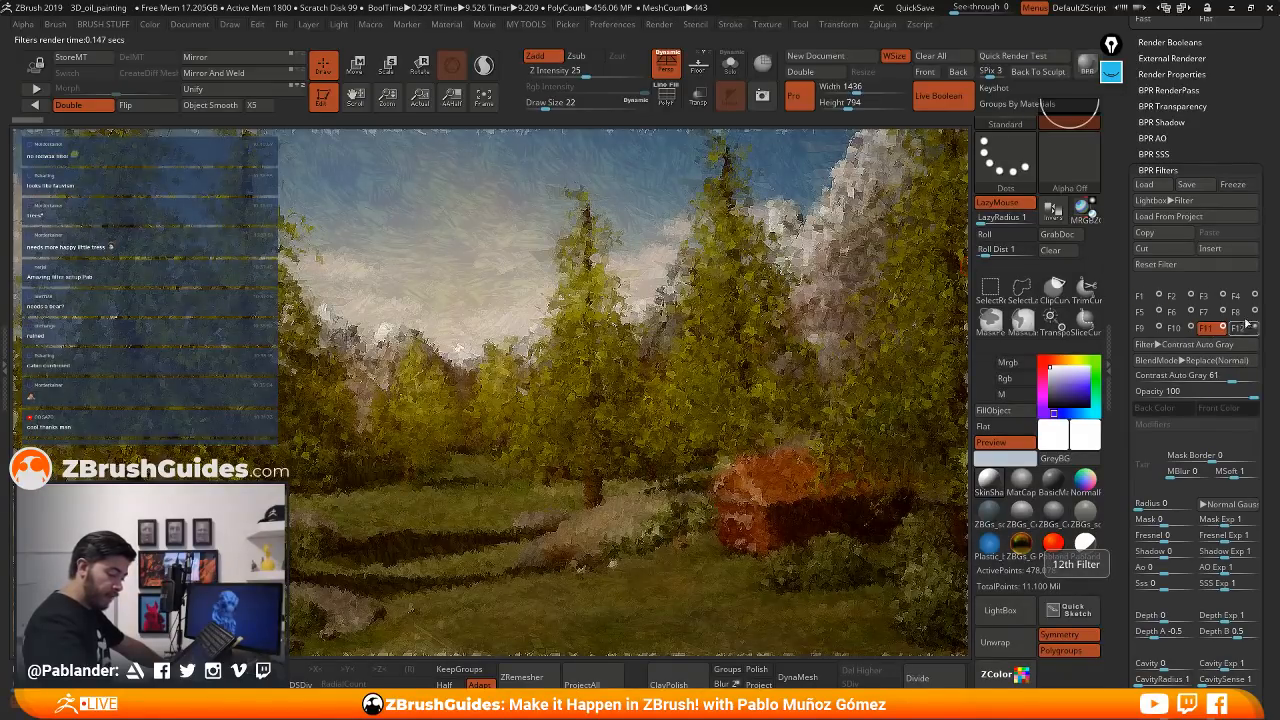
- Compare the painting with the F8 Texture filter off and on, and set its opacity to 28
left_click(1237, 312)
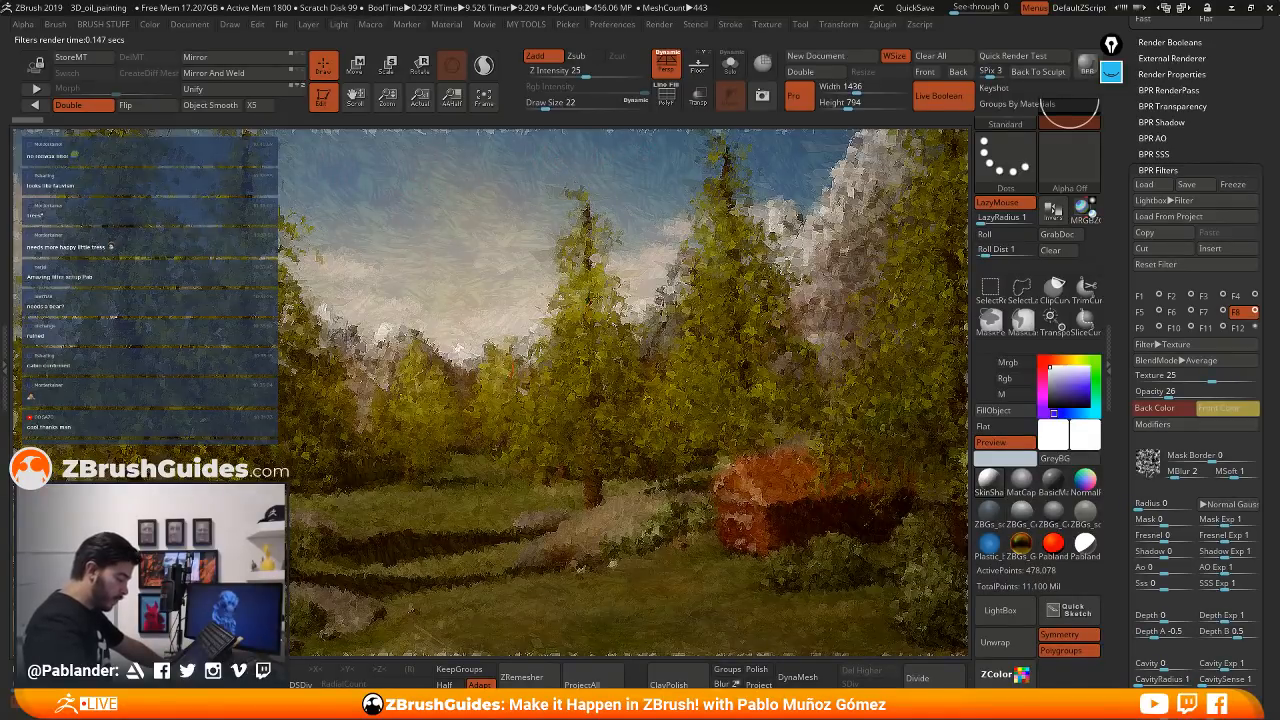
left_click(1255, 313)
left_click(1255, 313)
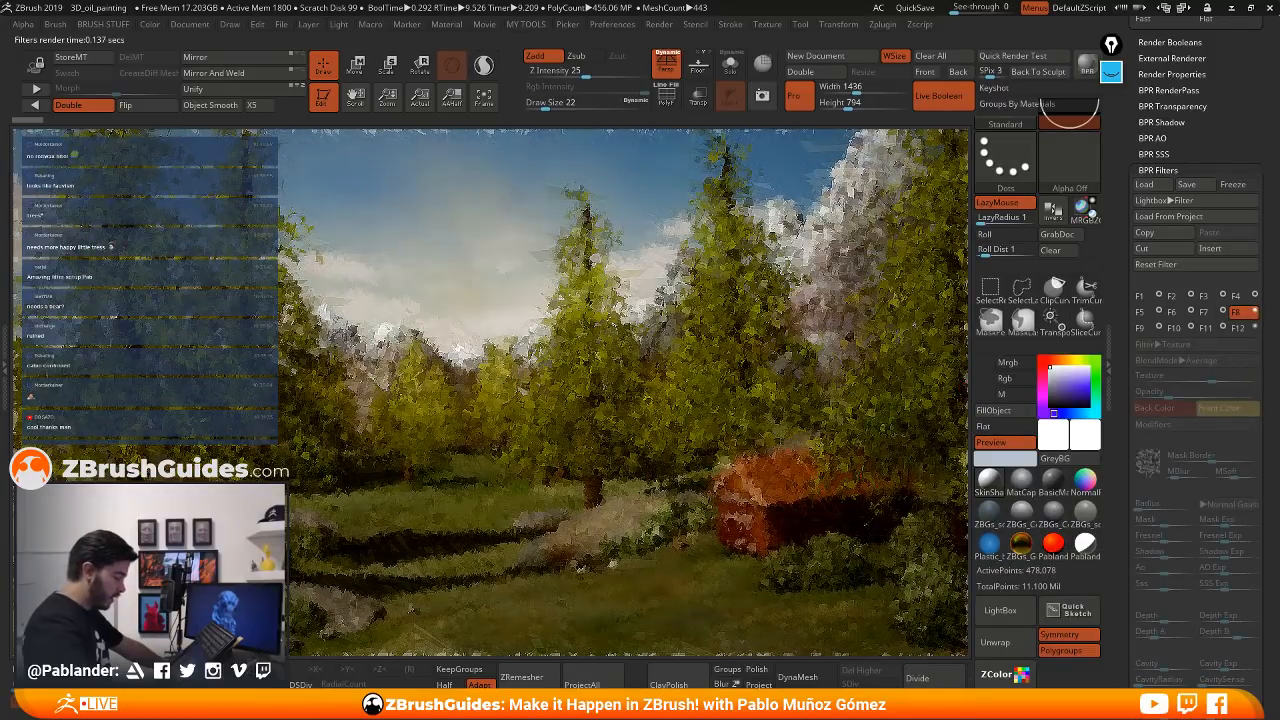
left_click(1255, 313)
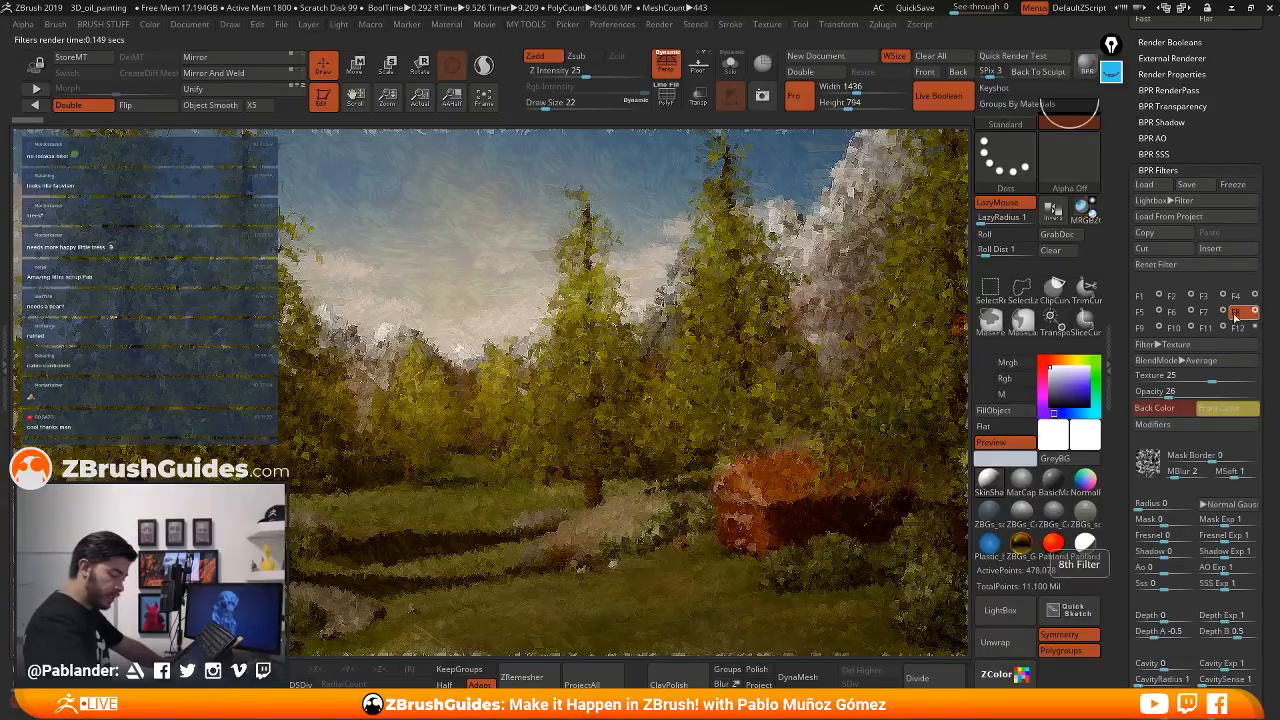
mouse_move(1148, 392)
left_mouse_down()
mouse_move(1220, 392)
mouse_move(1168, 394)
left_mouse_up()
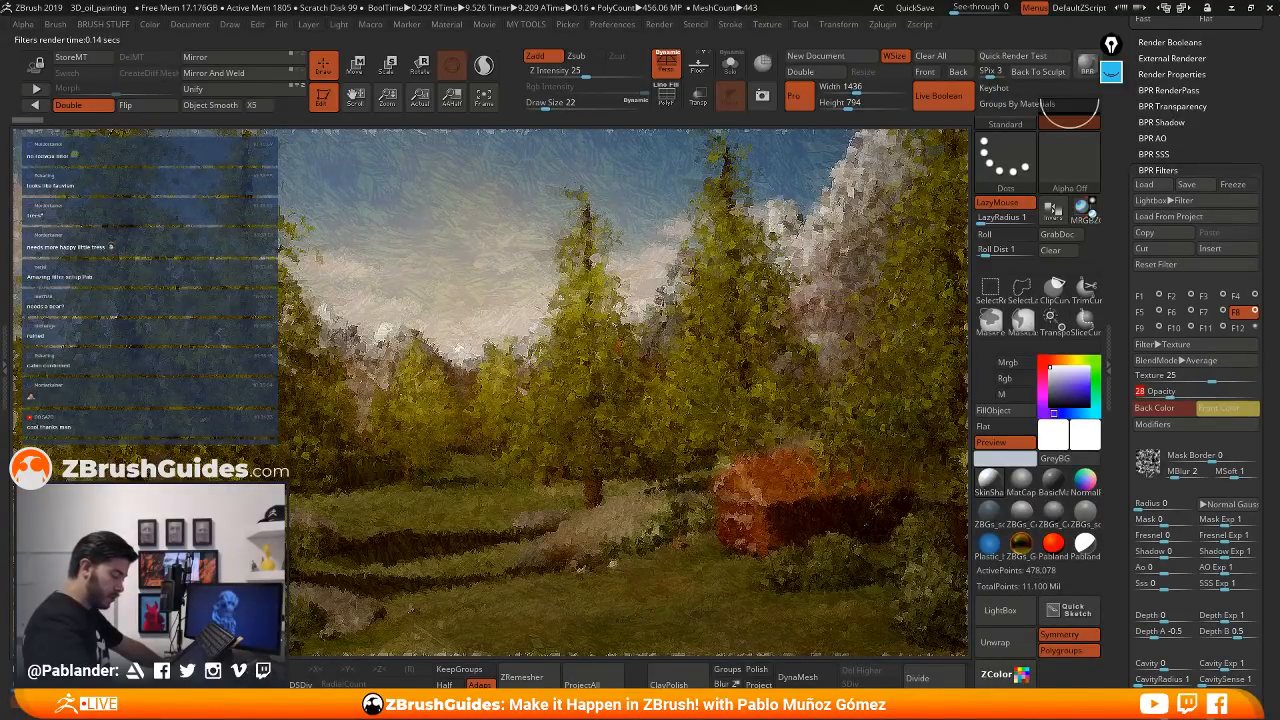
left_click(1236, 312)
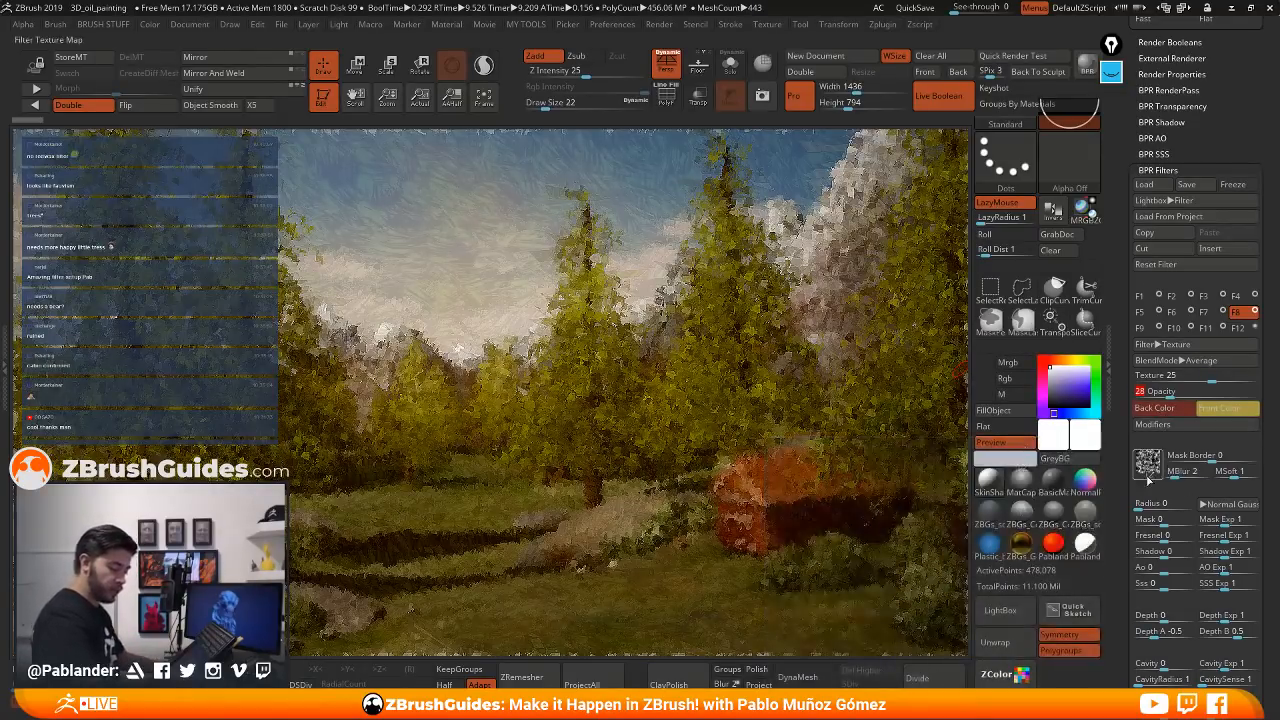
- Change the F8 Texture filter's back color to dark green and its front color to bright blue
mouse_move(1147, 462)
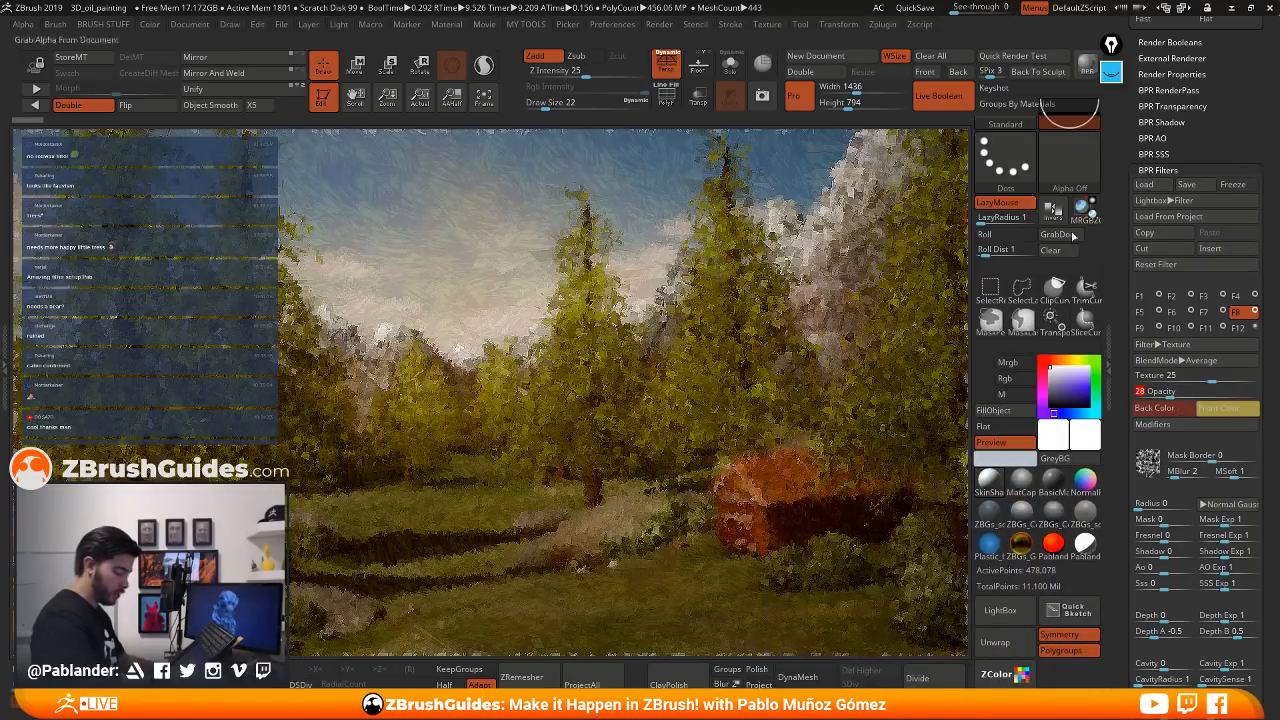
left_click(1172, 408)
left_click(1251, 289)
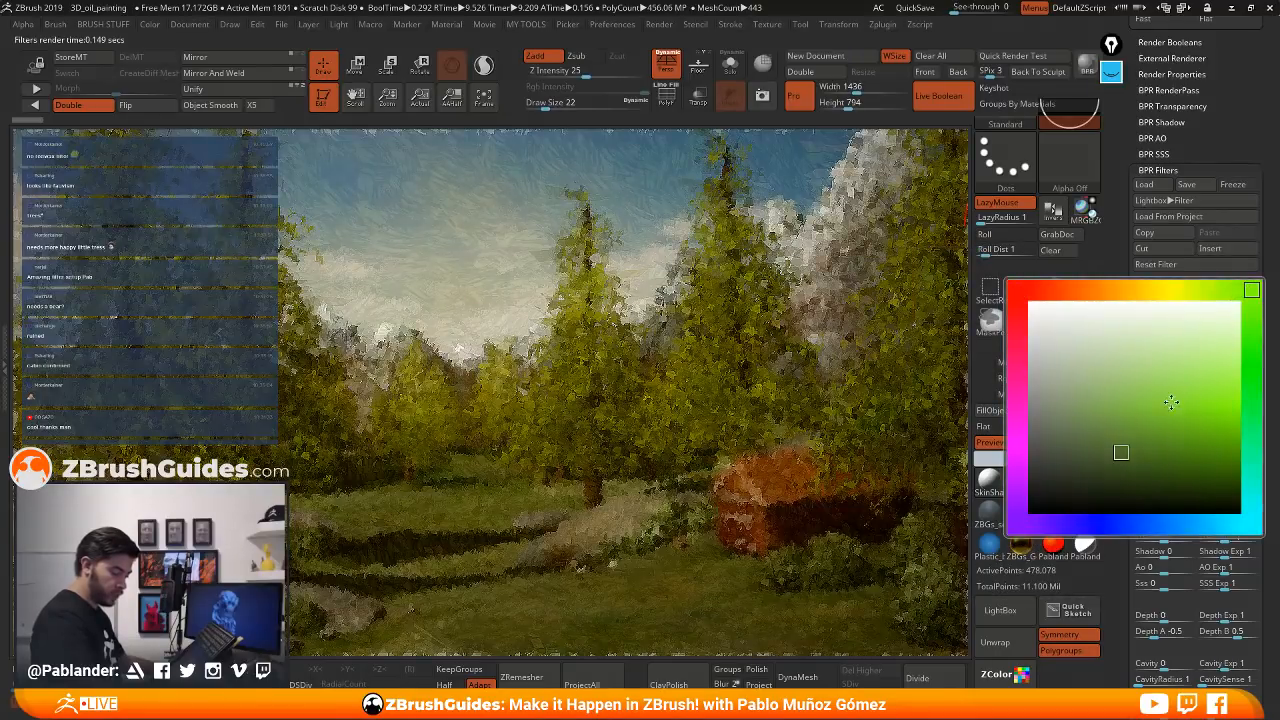
left_click(1214, 451)
left_click(1176, 406)
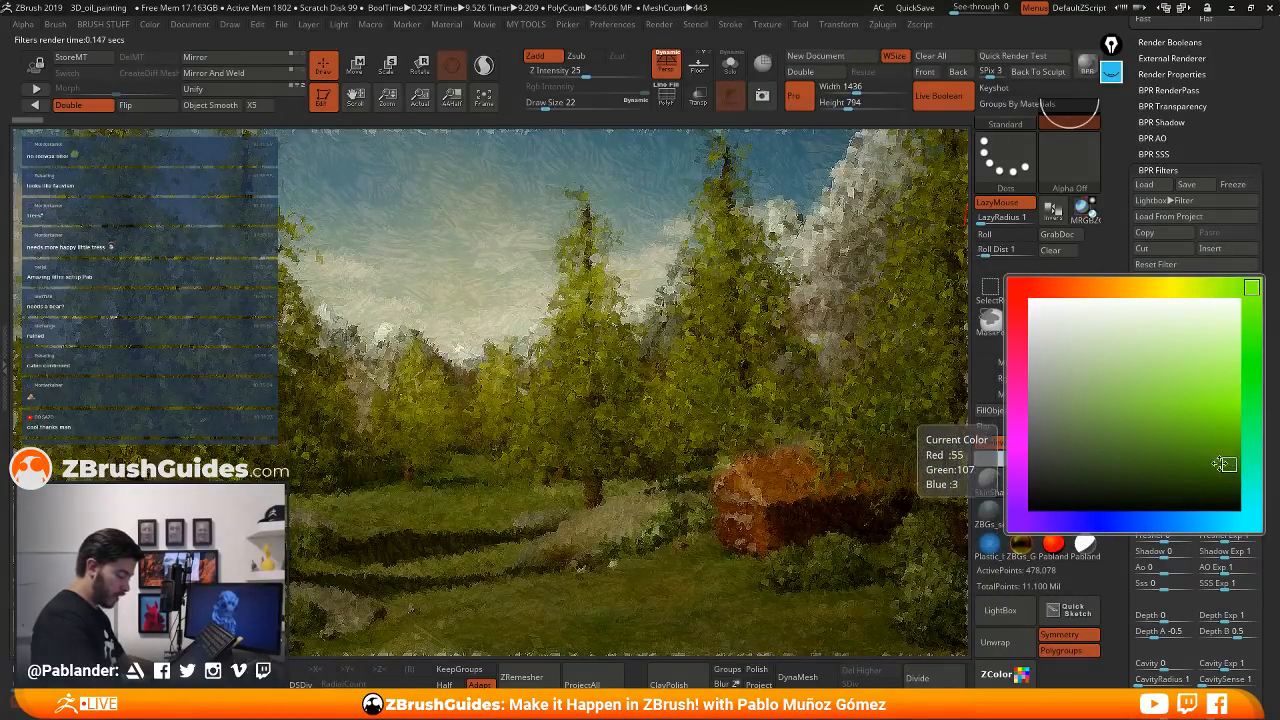
left_click(1218, 458)
left_click(1220, 411)
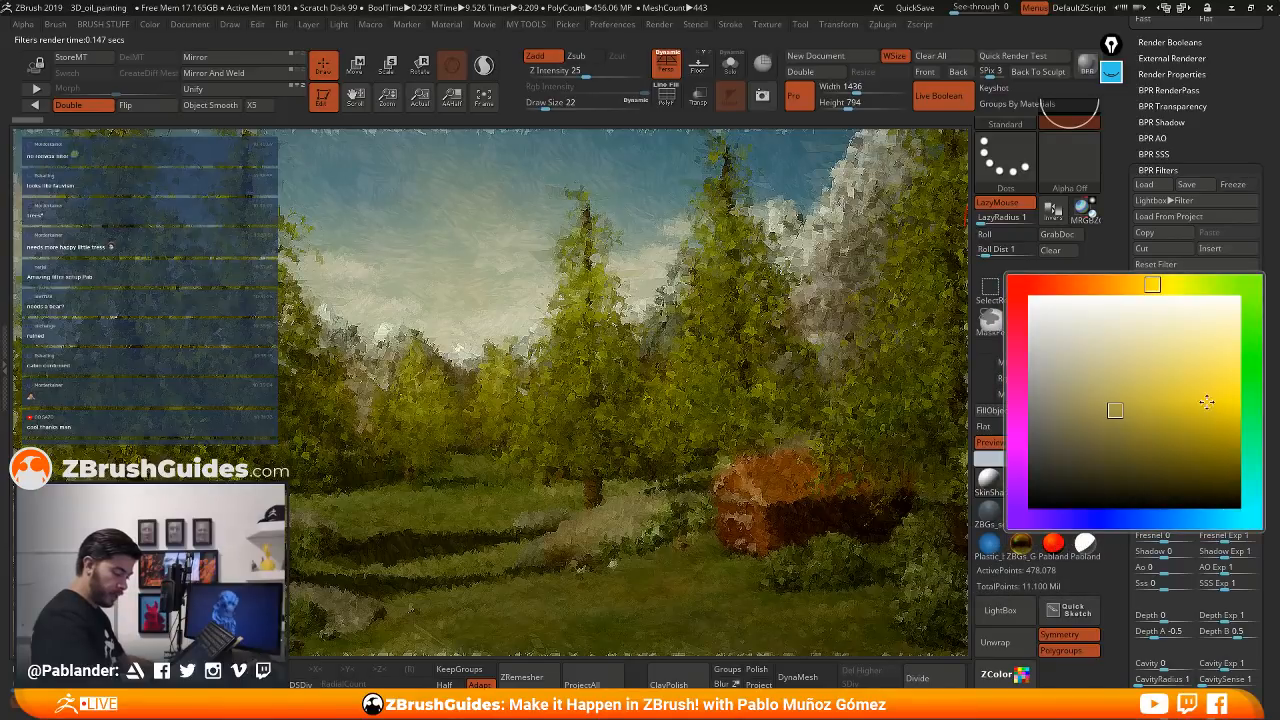
left_click(1051, 293)
left_click(1152, 519)
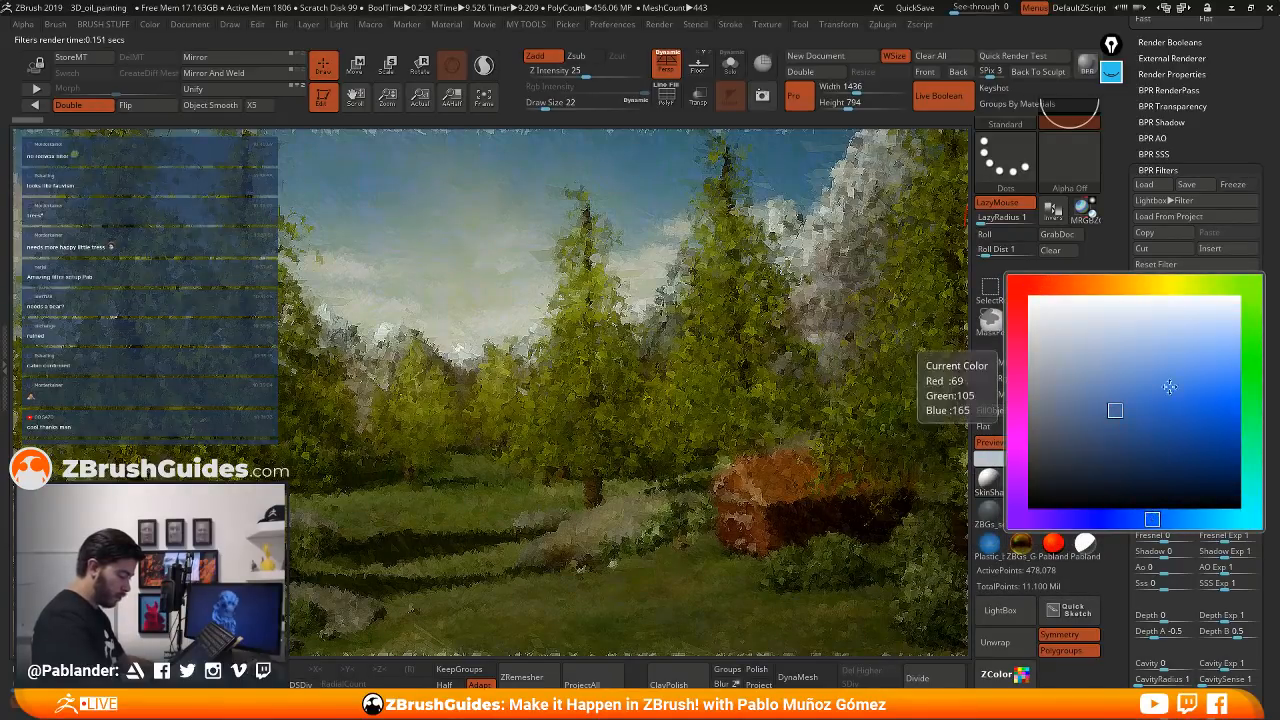
left_click(1214, 411)
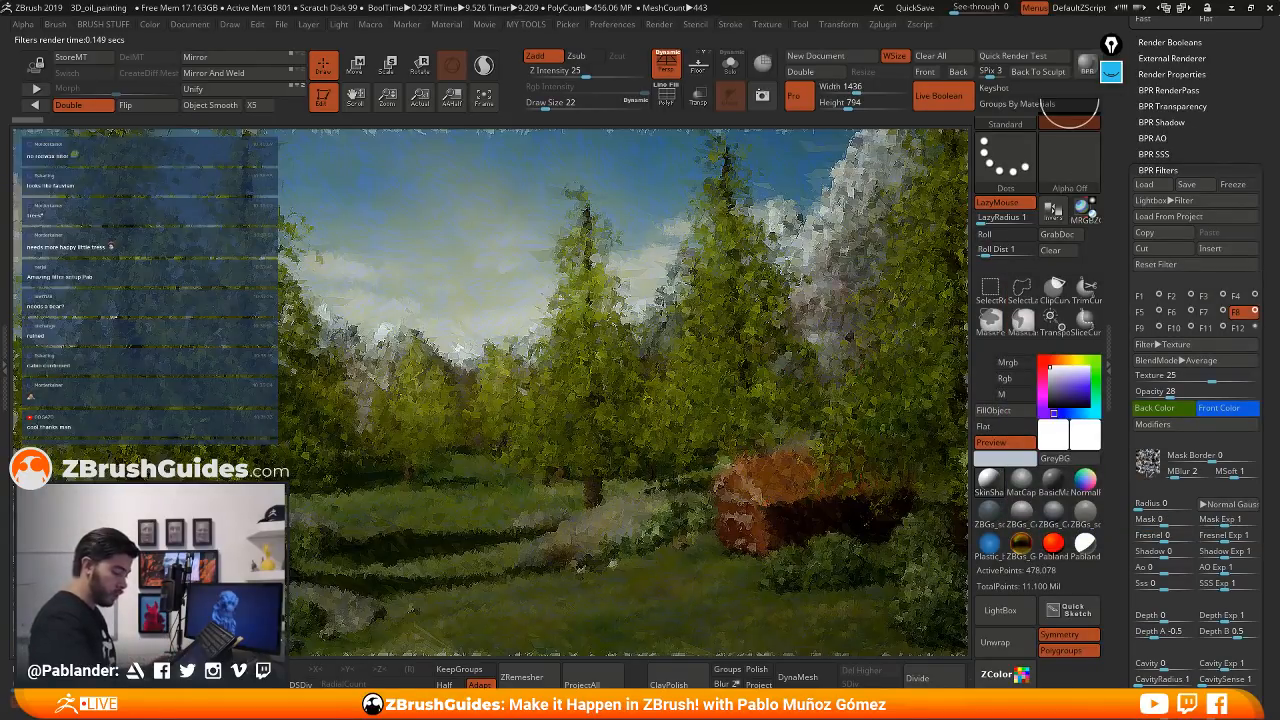
- Toggle the recolored F8 Texture filter off and on to judge its effect on the landscape
left_click(1258, 313)
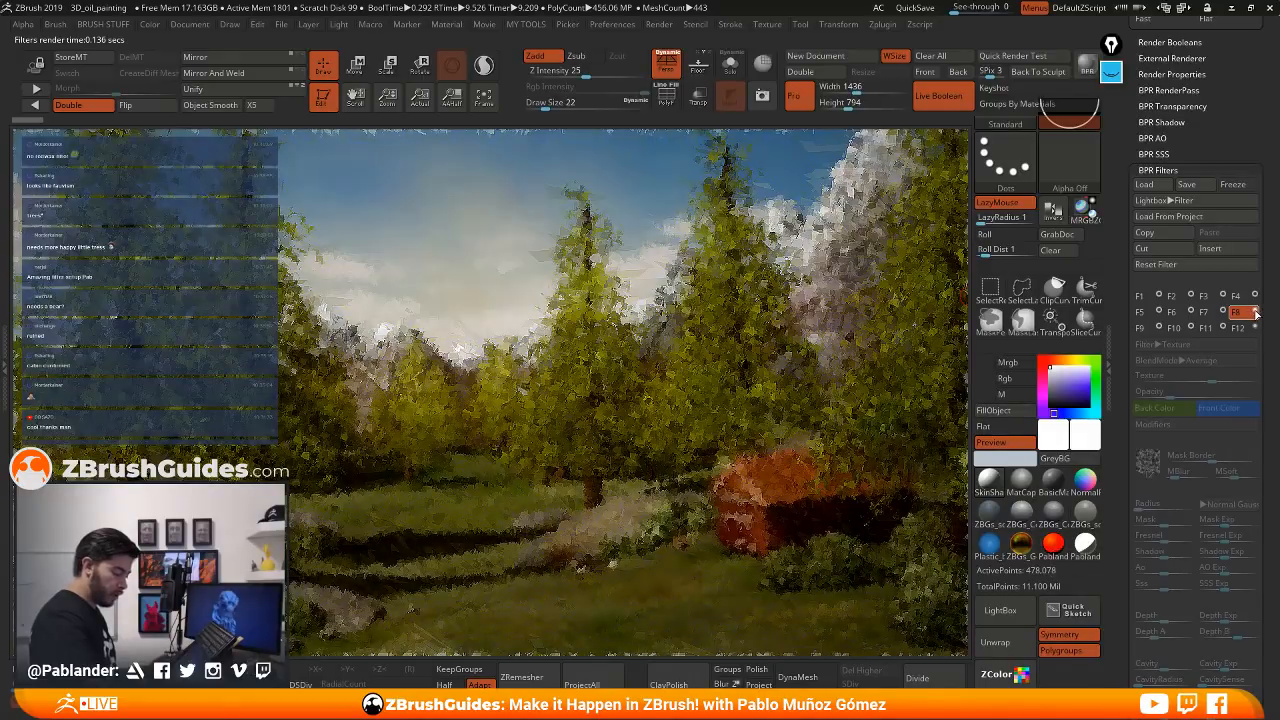
left_click(1257, 314)
left_click(1256, 315)
left_click(1256, 314)
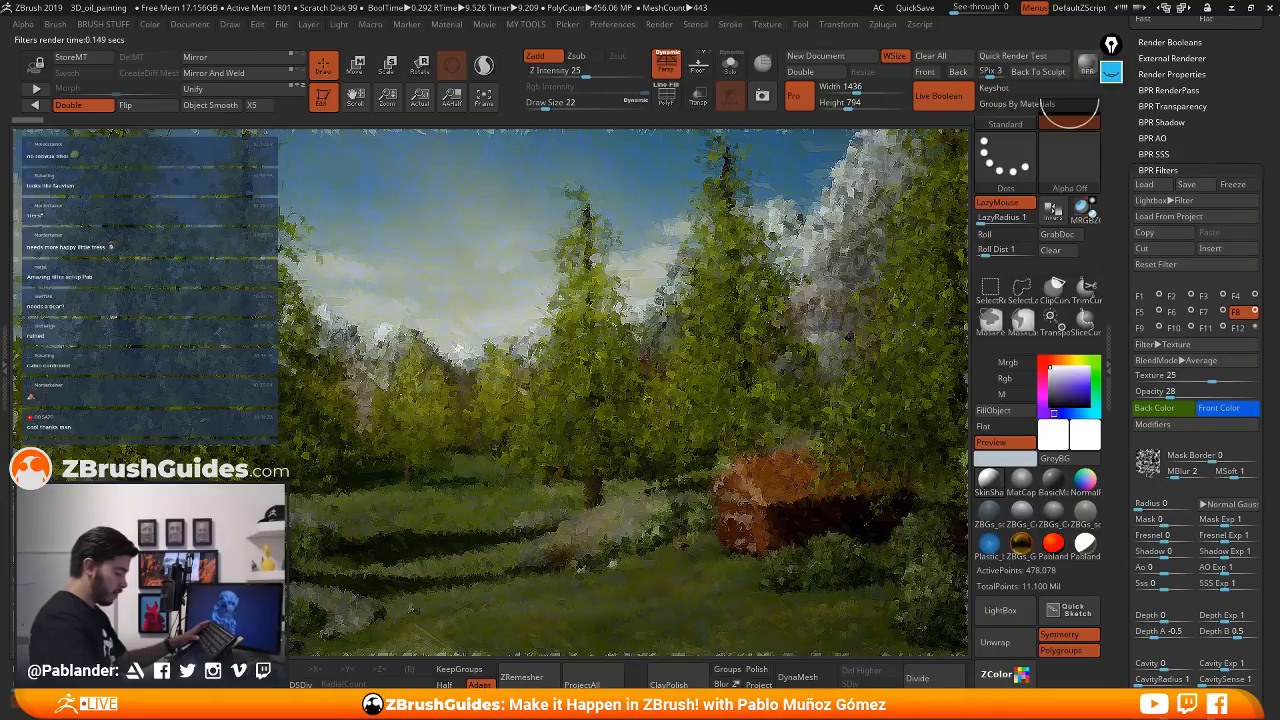
- Frame a close-up of the cabin and render it with BPR
mouse_move(631, 390)
right_mouse_down("ctrl")
mouse_move(694, 381)
mouse_move(745, 437)
mouse_move(515, 490)
right_mouse_up("ctrl")
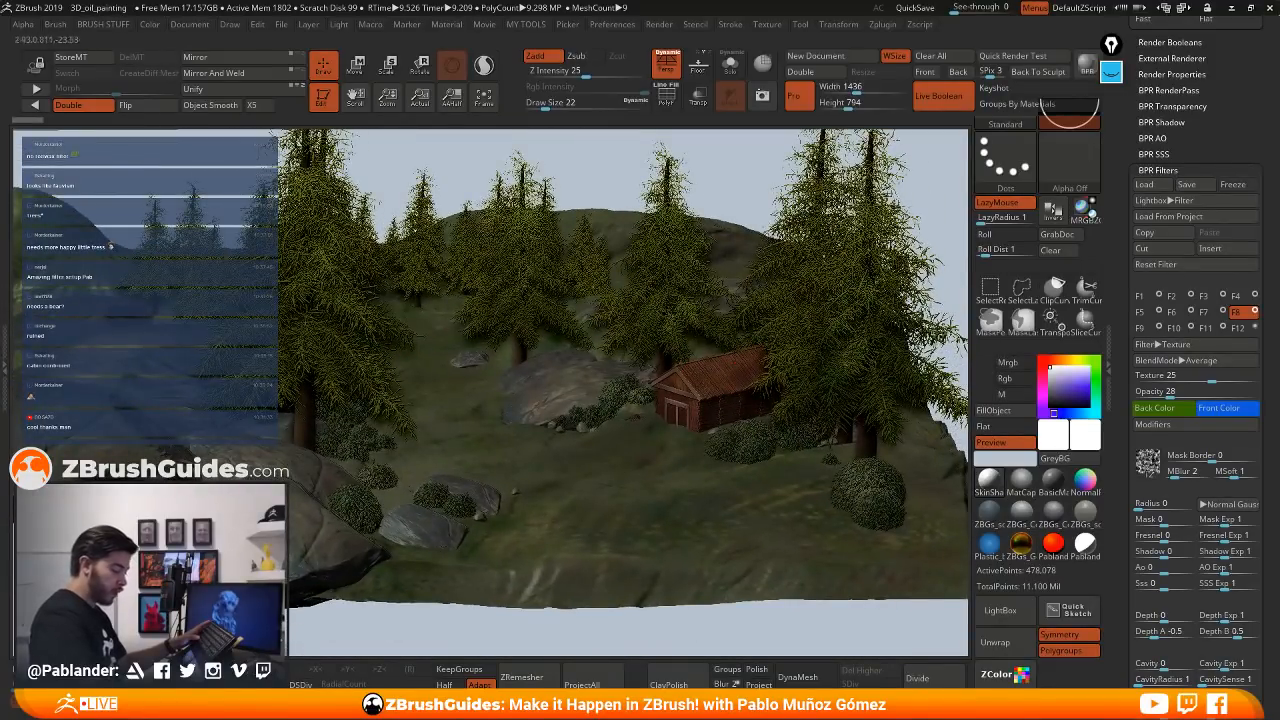
right_click_drag(514, 490, 752, 373, "ctrl")
key("shift+r")
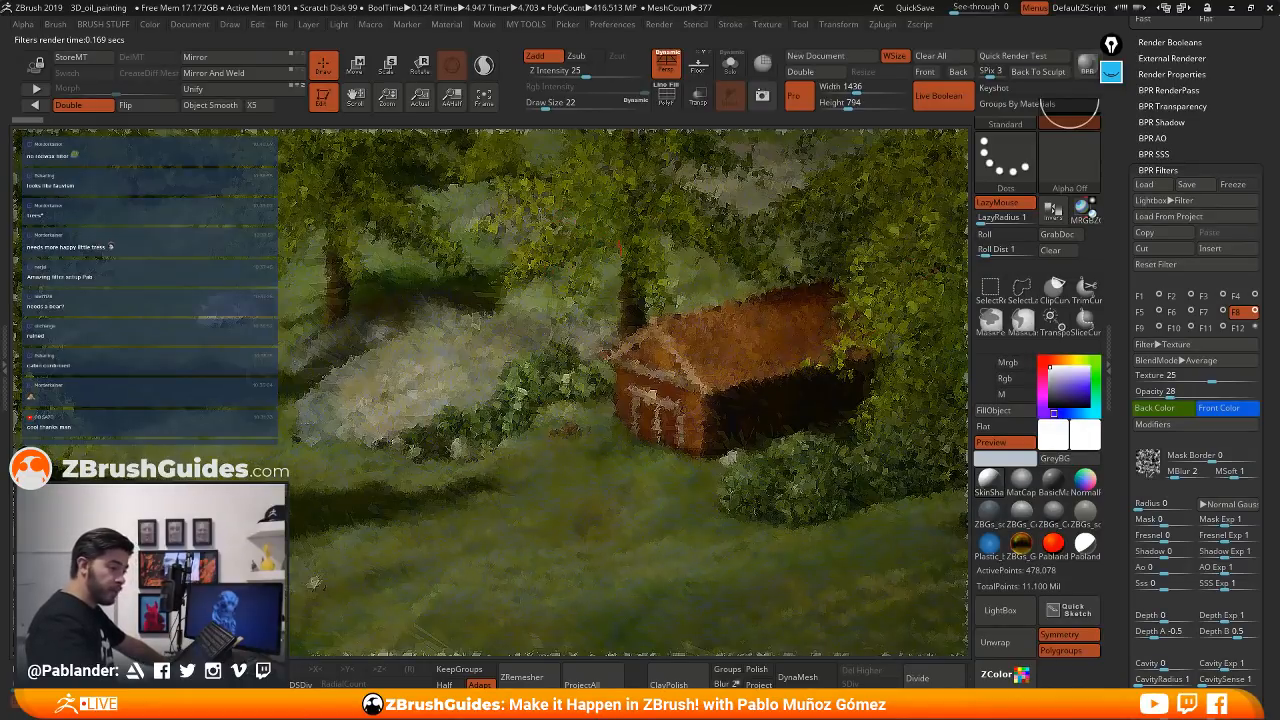
- Set the strength of the F2 Overpaint Color filter to 7
left_click(1191, 297)
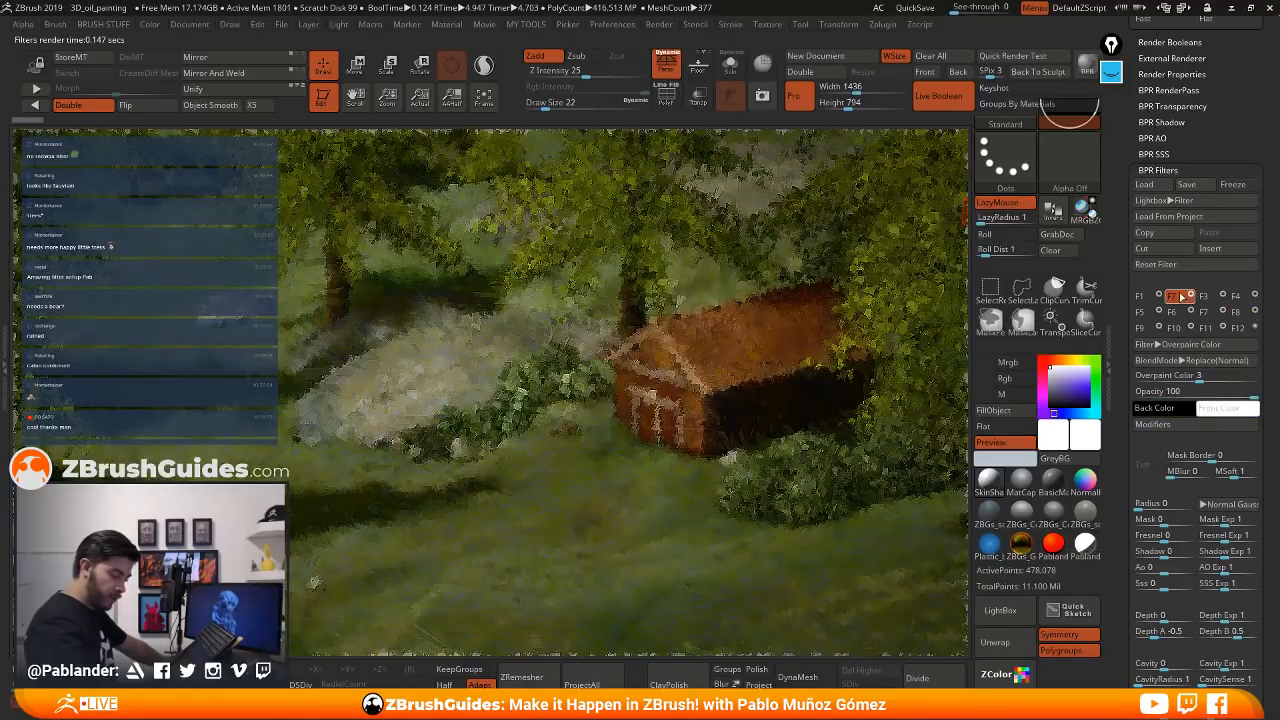
left_click(1180, 297)
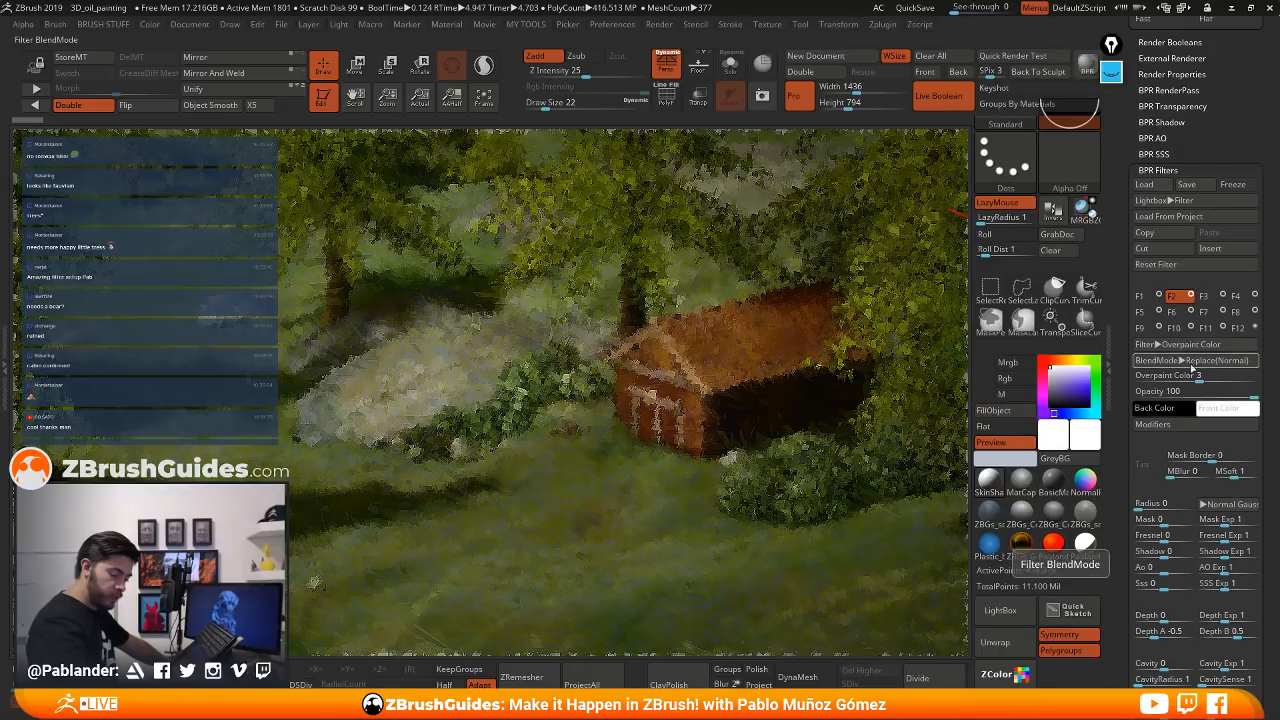
scroll(1160, 300, "down", 3)
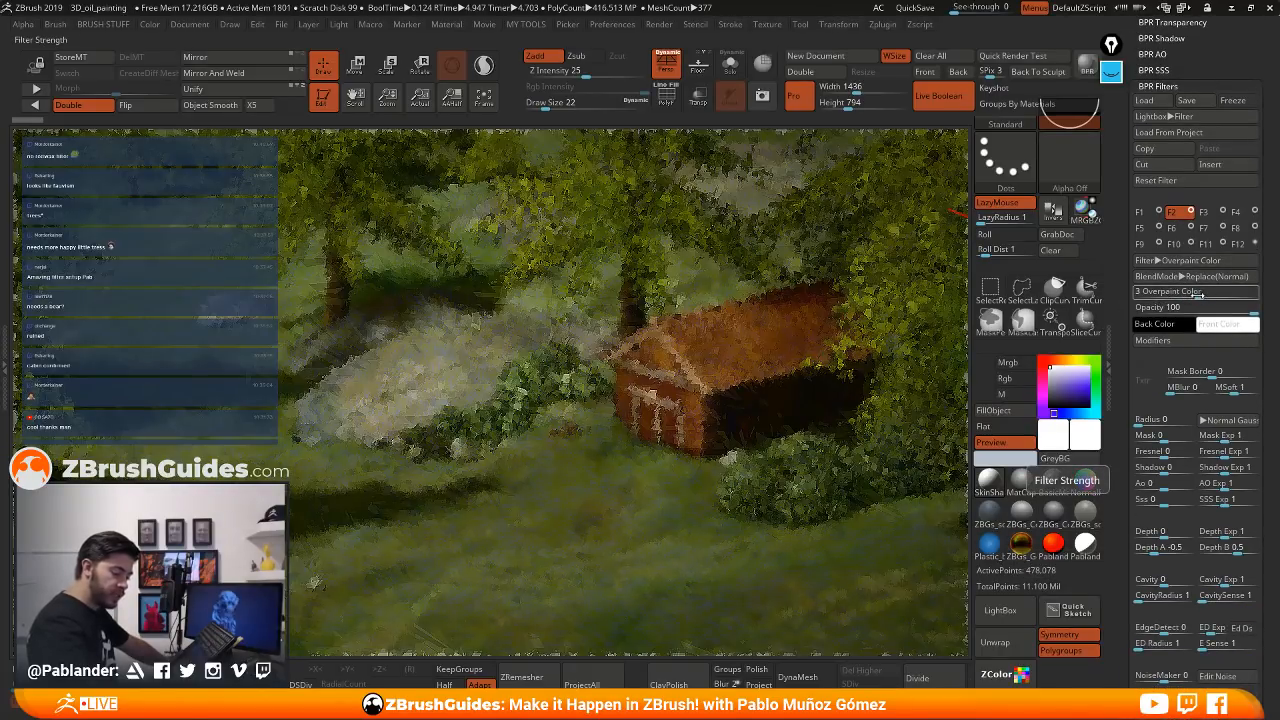
mouse_move(1200, 293)
left_mouse_down()
mouse_move(1218, 293)
mouse_move(1197, 298)
left_mouse_up()
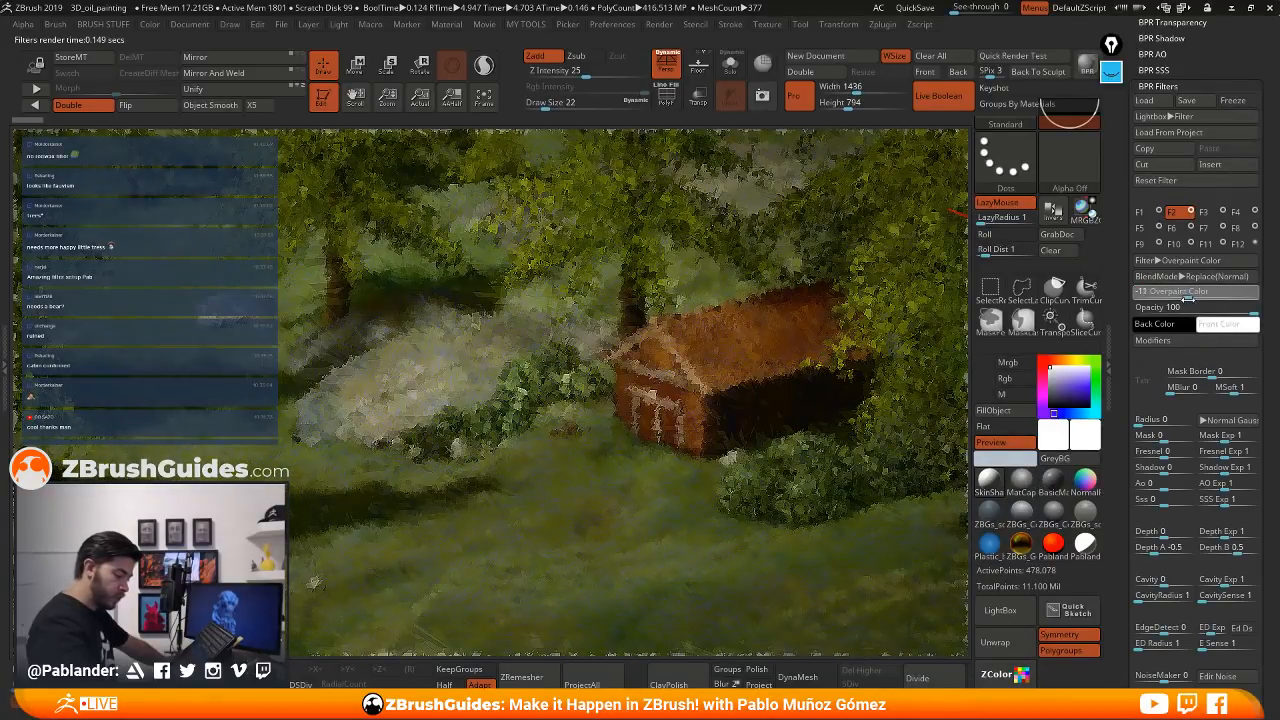
left_click_drag(1192, 298, 1197, 298)
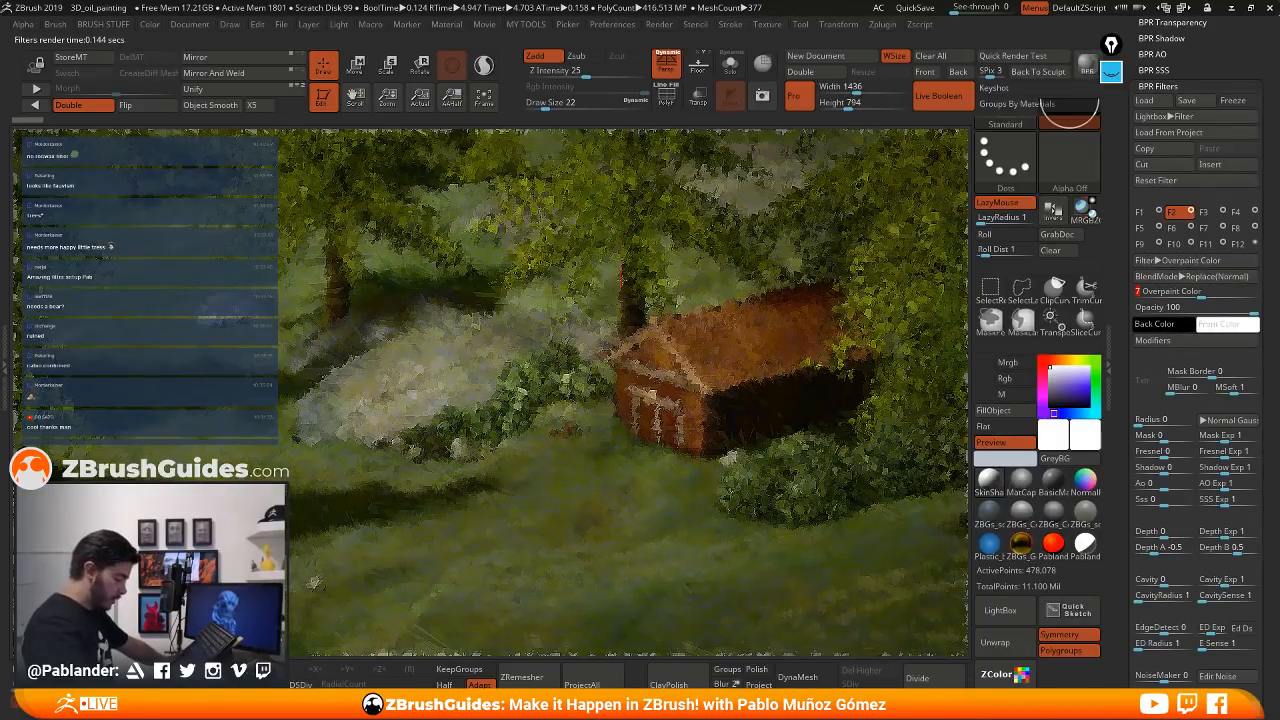
- In the F2 filter modifiers, set Width to about 20.77, Height to about 6.24 and Width Variations to about 6.48, and adjust Orientations Variations
left_click(1158, 340)
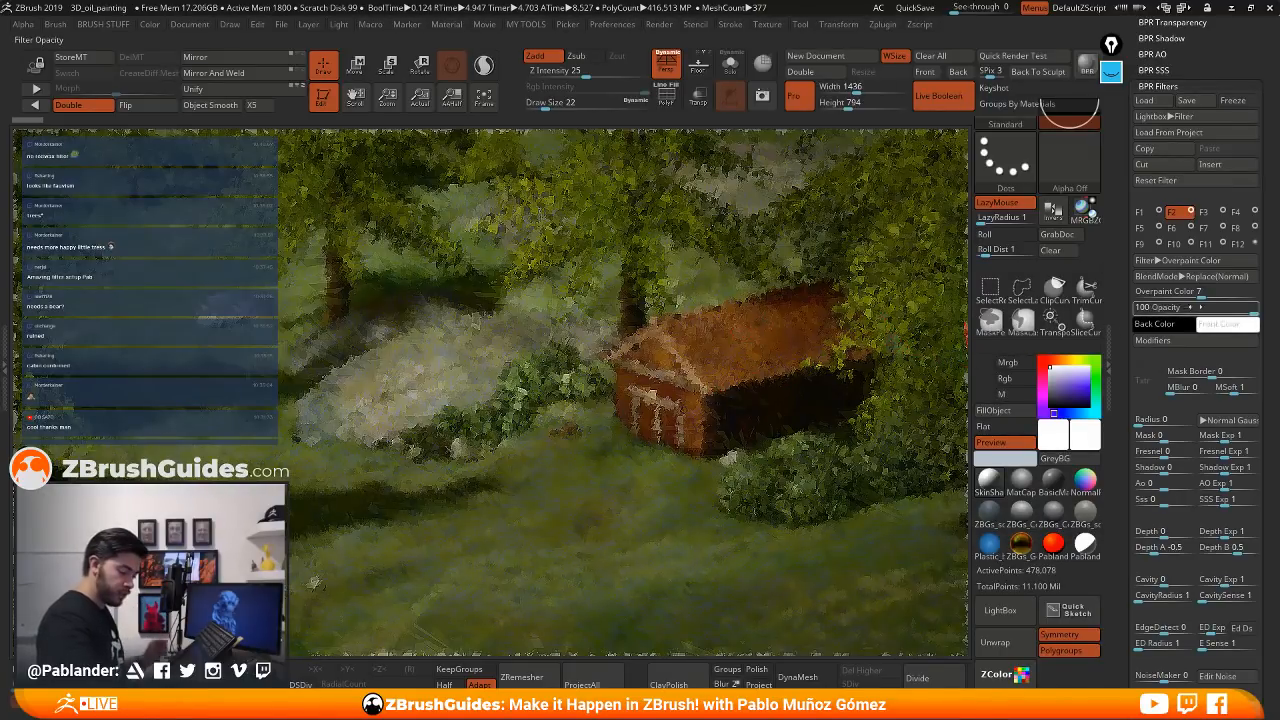
left_click(1206, 340)
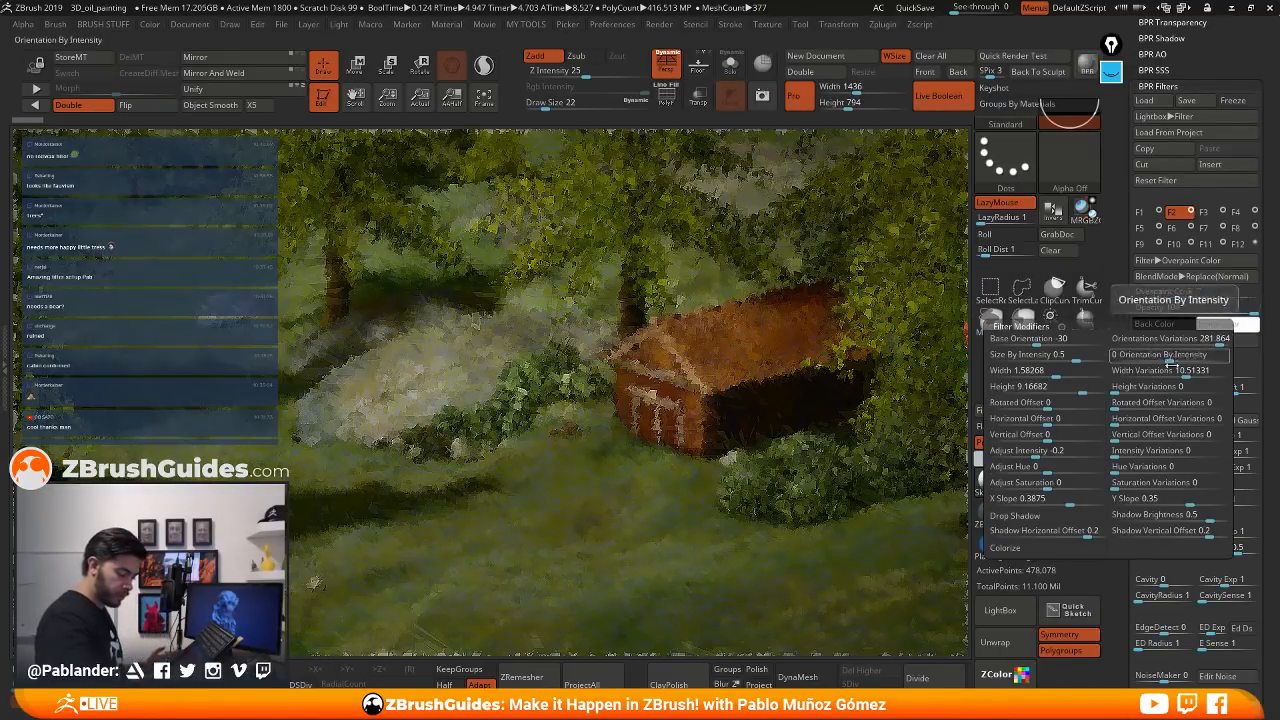
left_click_drag(1072, 386, 1055, 382)
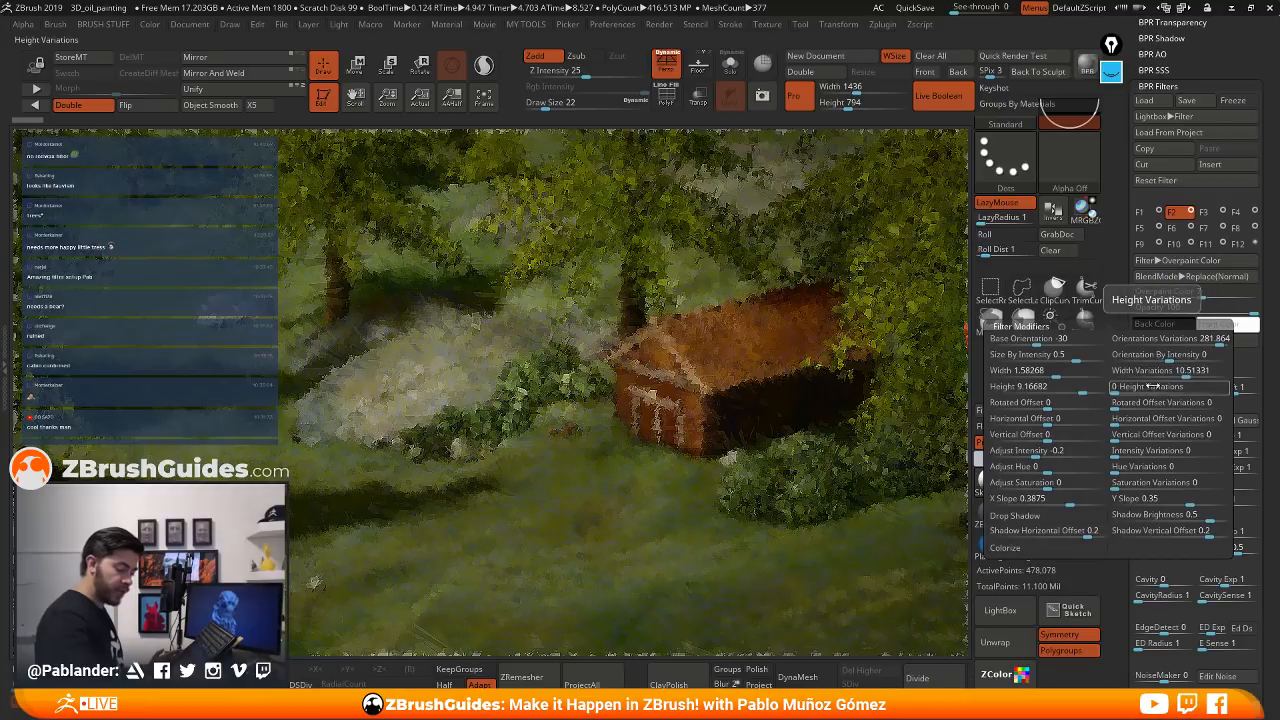
mouse_move(1058, 376)
left_mouse_down()
mouse_move(1101, 375)
mouse_move(1078, 392)
left_mouse_up()
mouse_move(1190, 371)
left_mouse_down()
mouse_move(1130, 372)
mouse_move(1170, 371)
left_mouse_up()
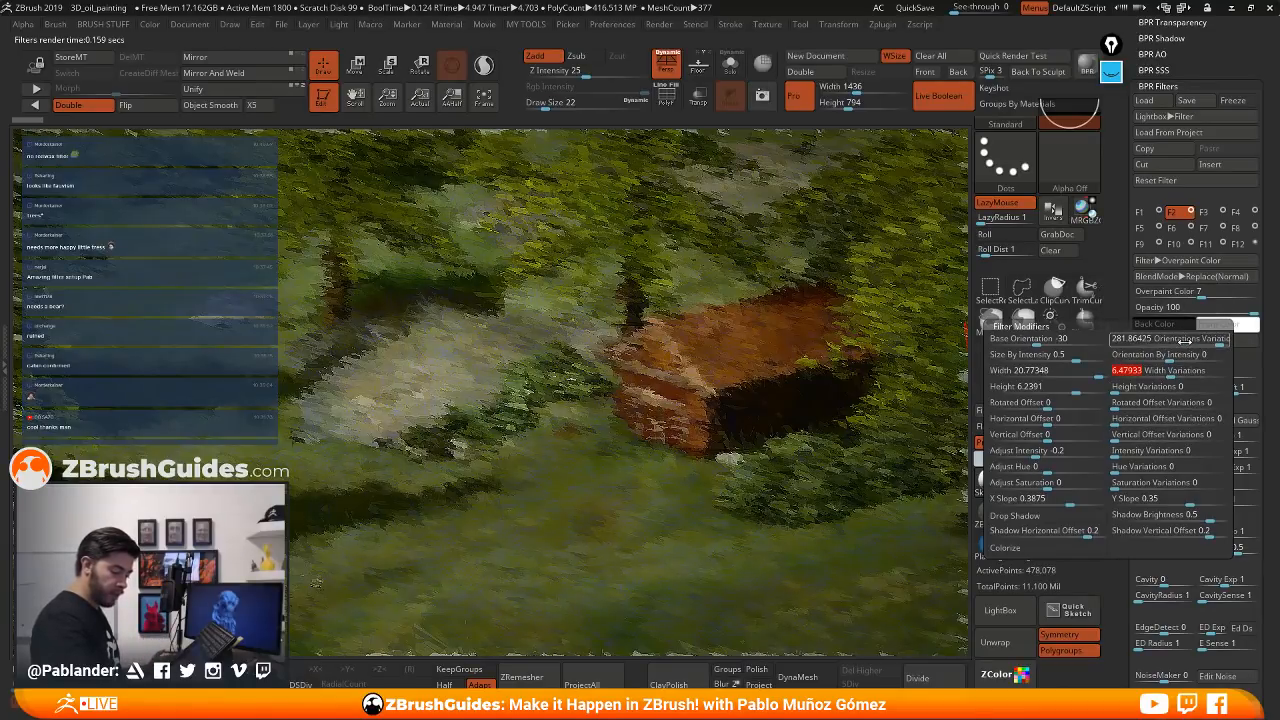
left_click_drag(1219, 341, 1232, 341)
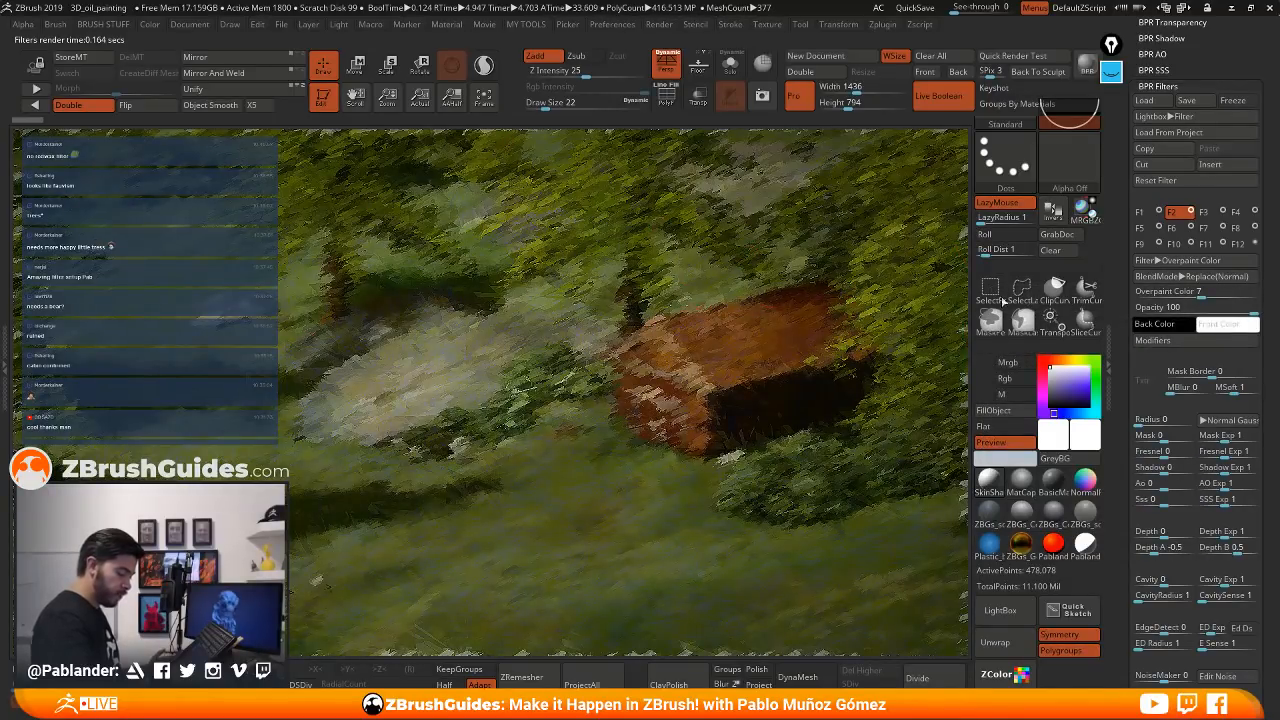
- In the F2 filter modifiers, set Orientation By Intensity to 1 and adjust Base Orientation
left_click(1196, 342)
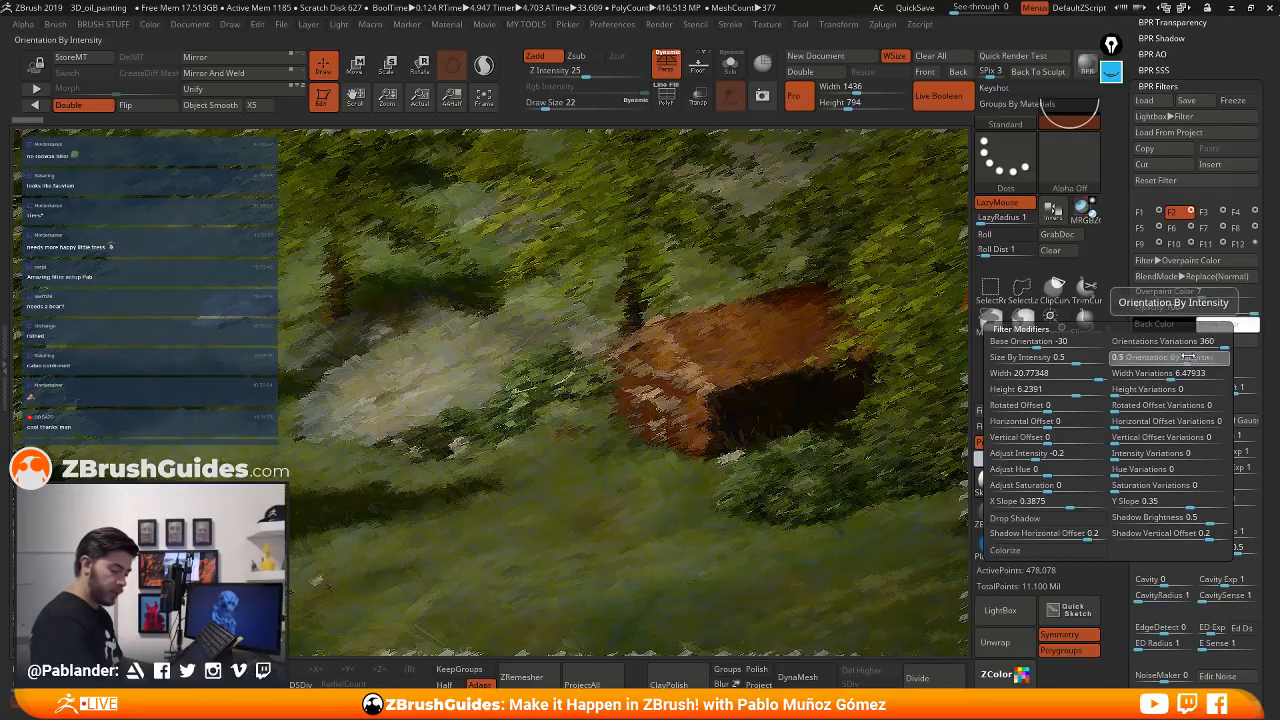
left_click_drag(1190, 359, 1230, 348)
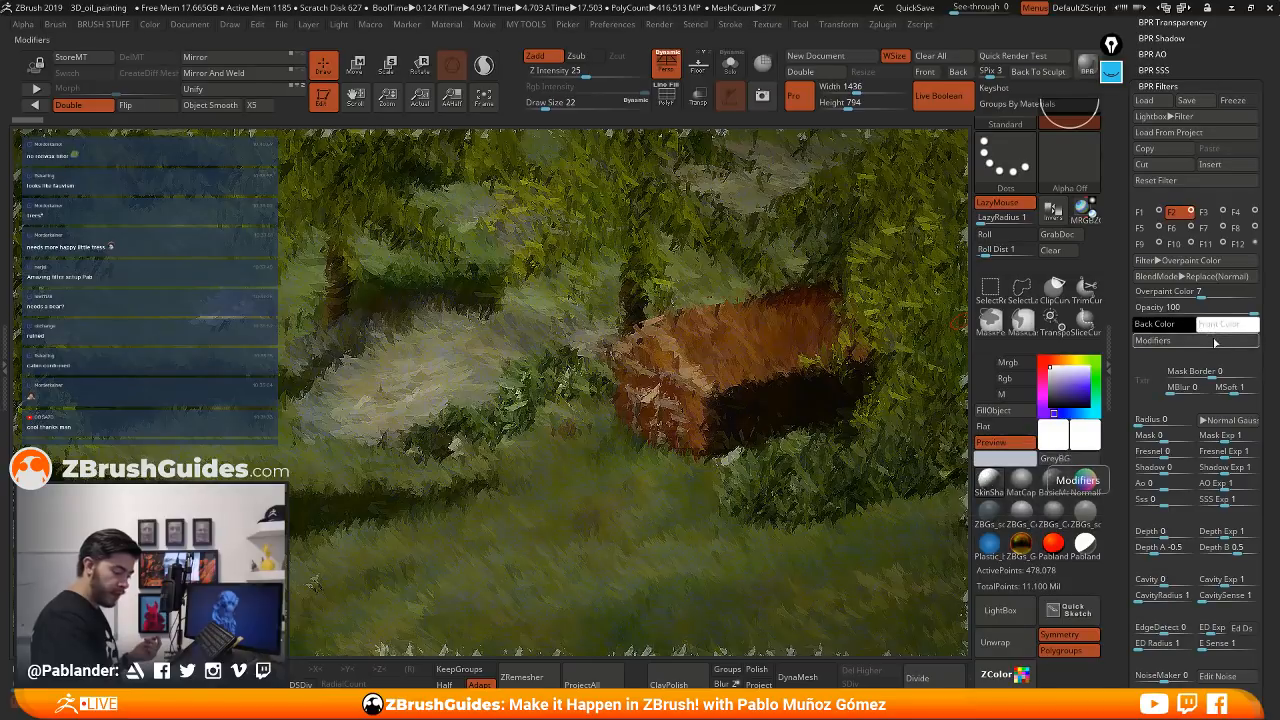
left_click(1215, 343)
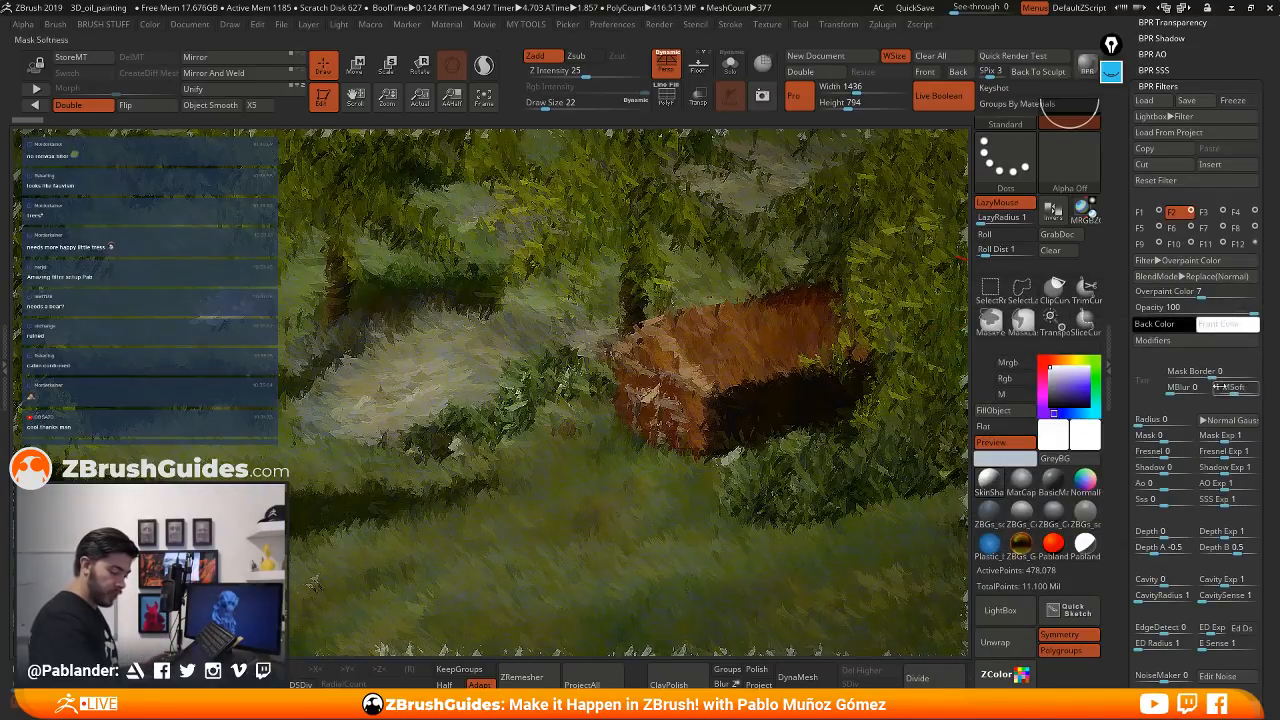
left_click(1152, 340)
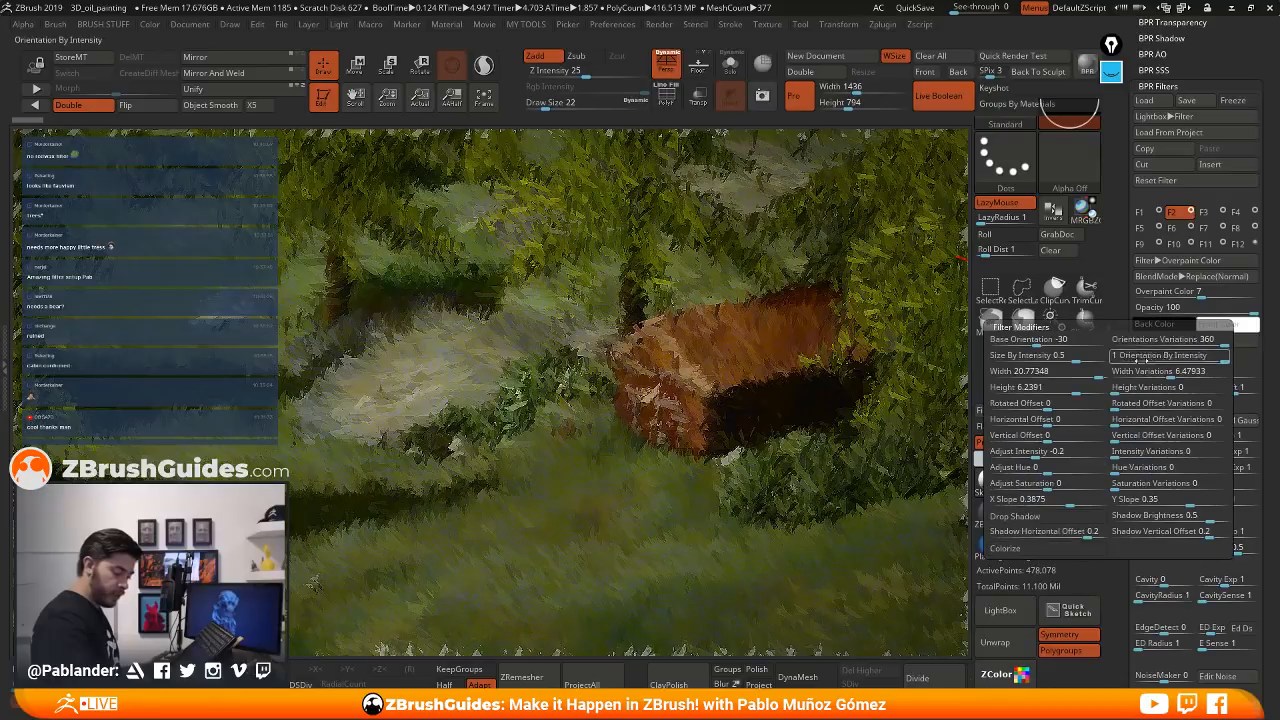
left_click(1057, 342)
left_click_drag(1057, 342, 1078, 342)
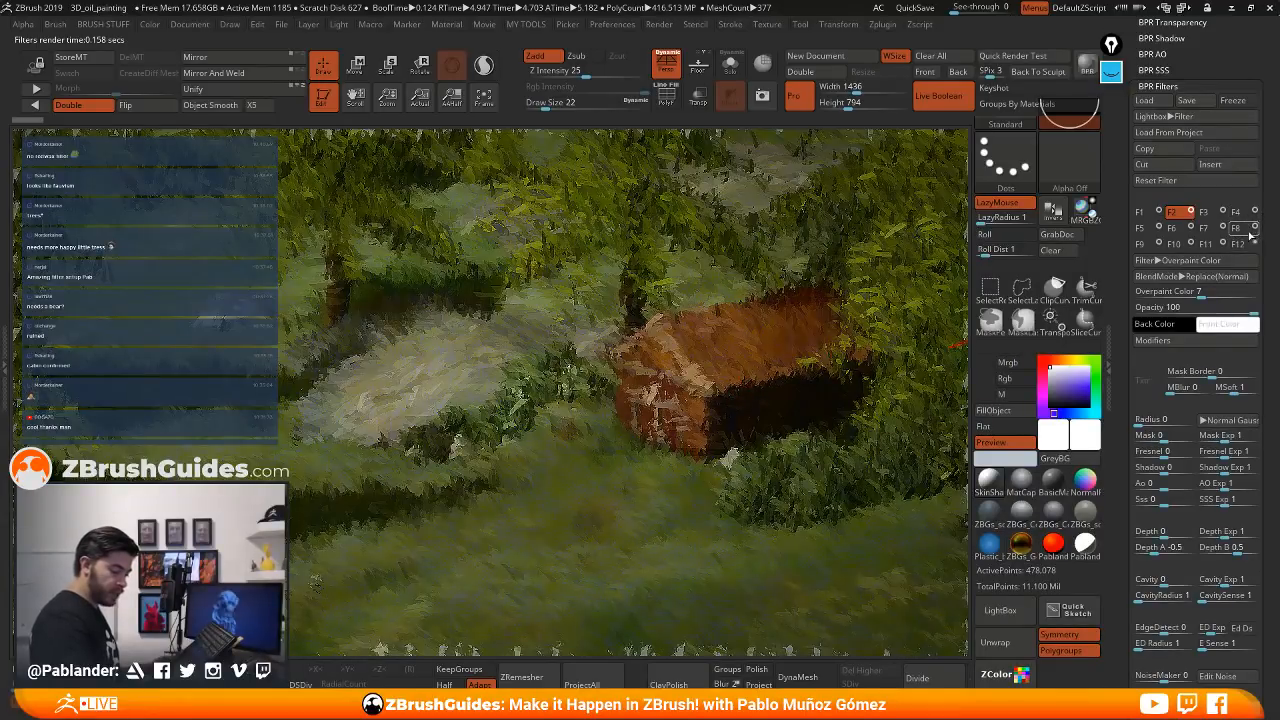
- Enable the F12 filter as Colorize with a strength of 100 and its blend mode set to Screen
left_click(1254, 246)
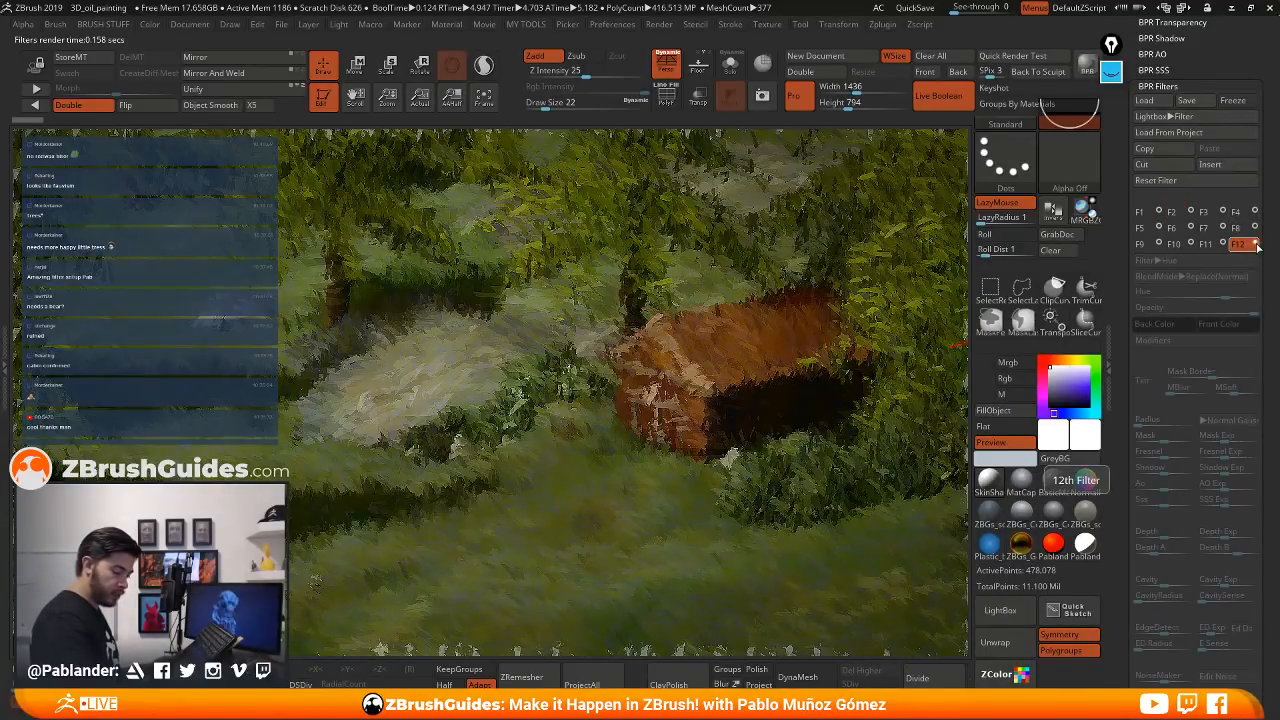
left_click(1256, 245)
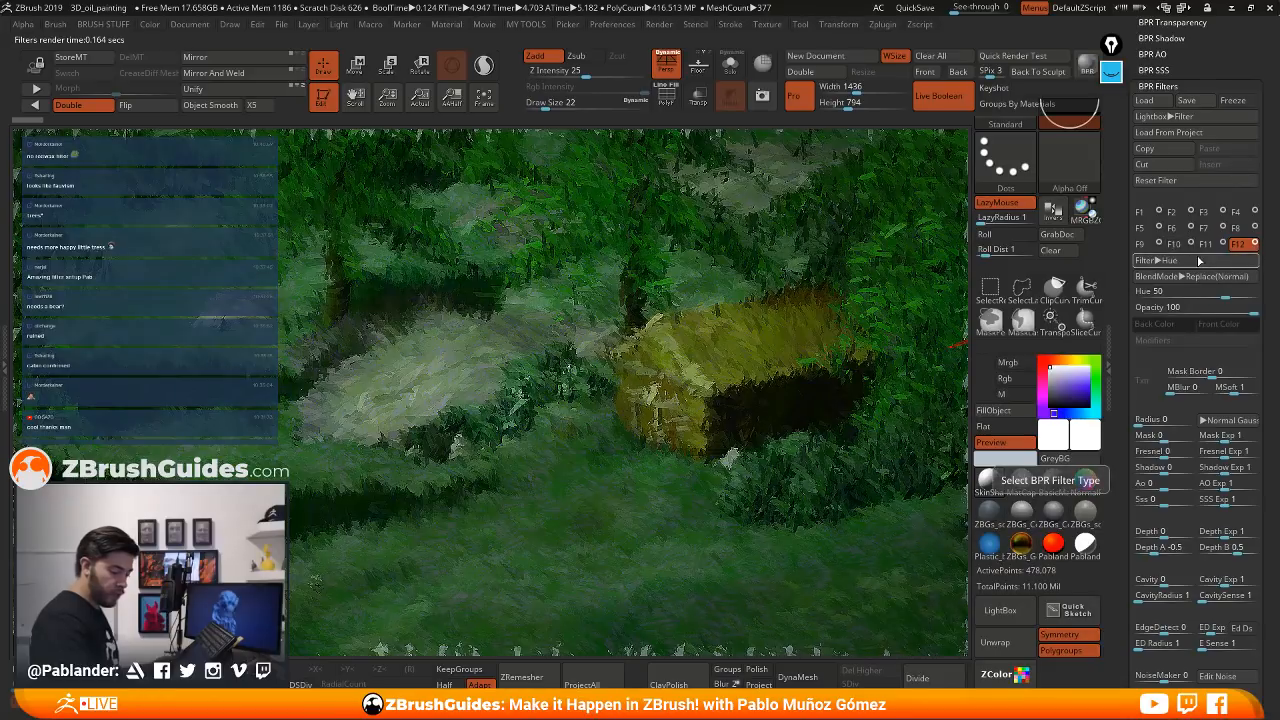
left_click(1198, 259)
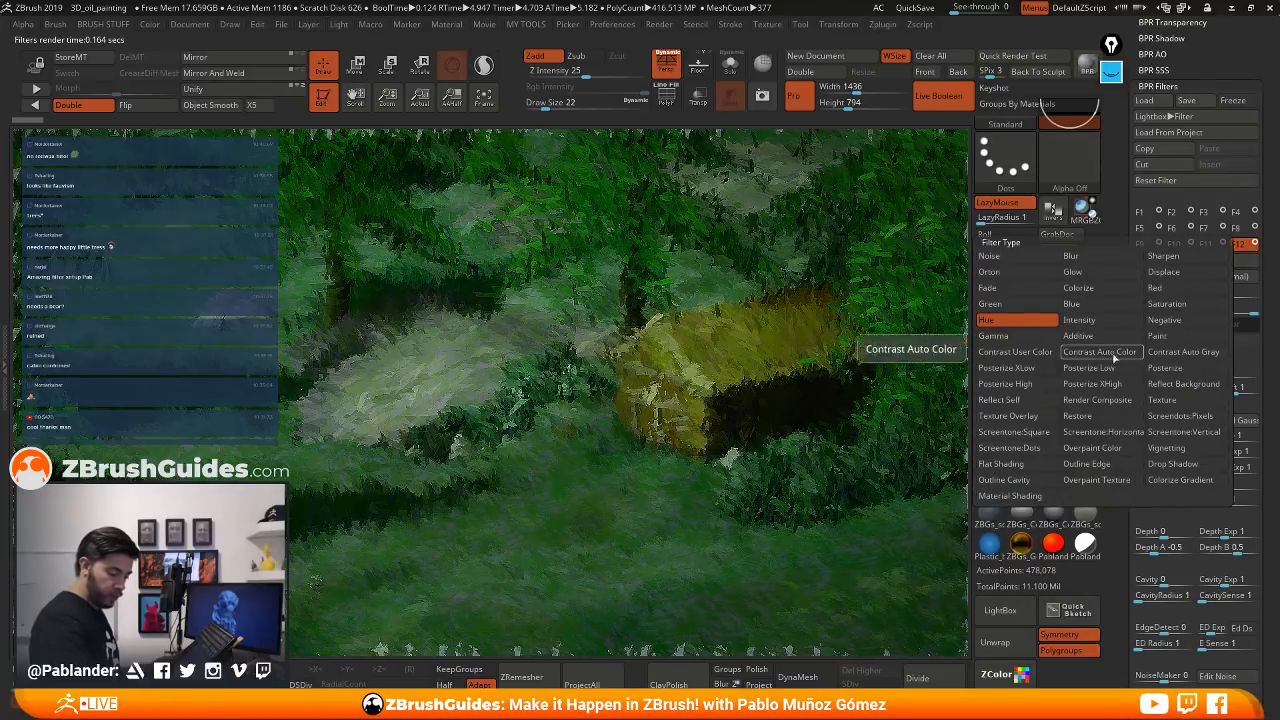
left_click(1095, 290)
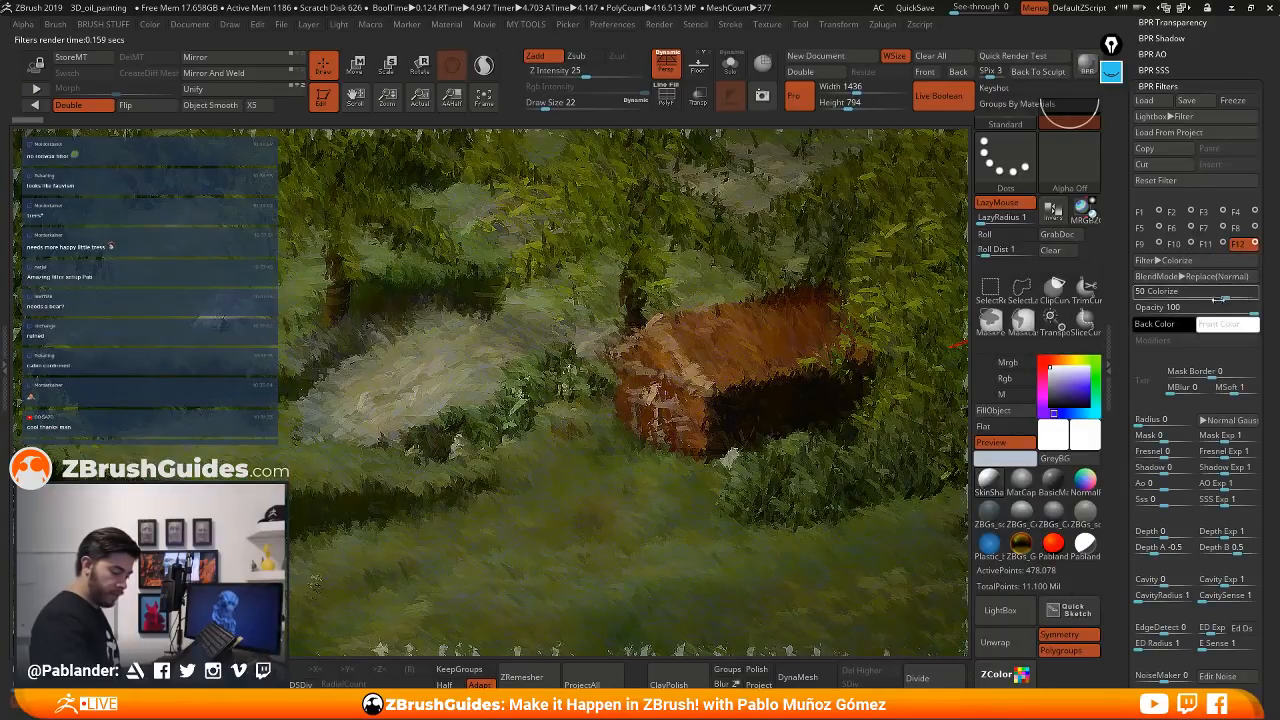
left_click_drag(1225, 297, 1276, 290)
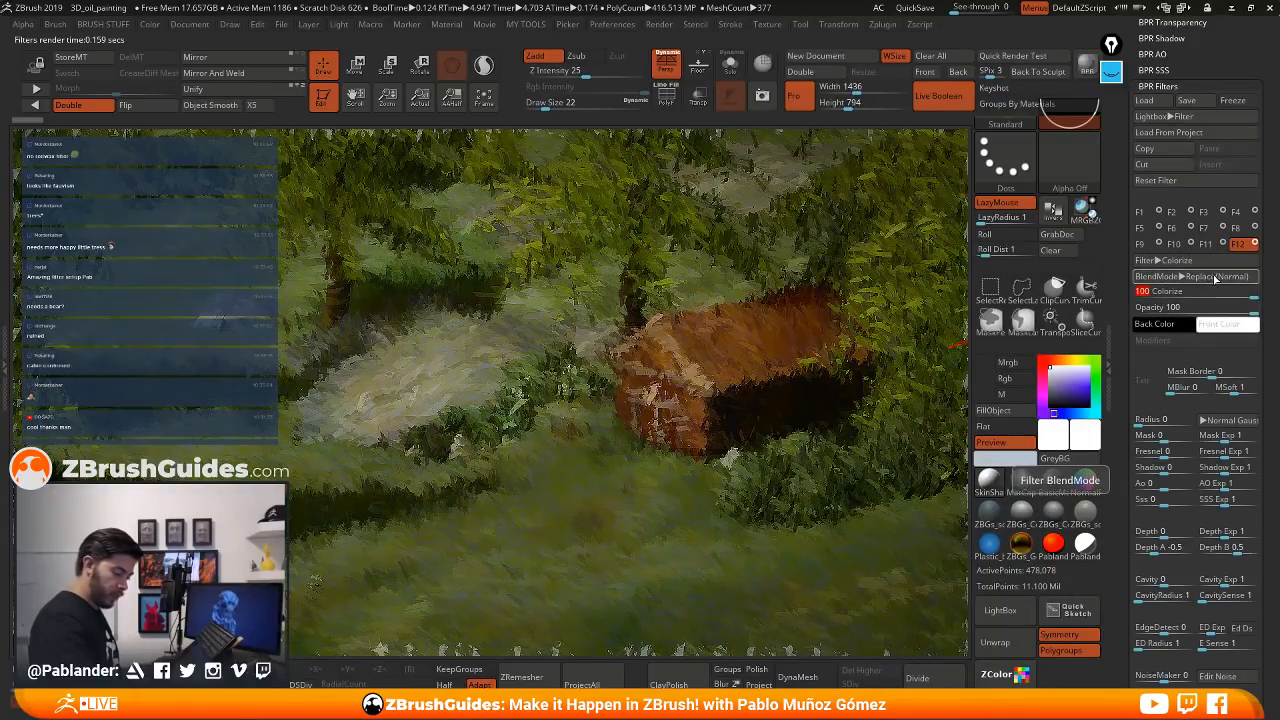
left_click(1214, 277)
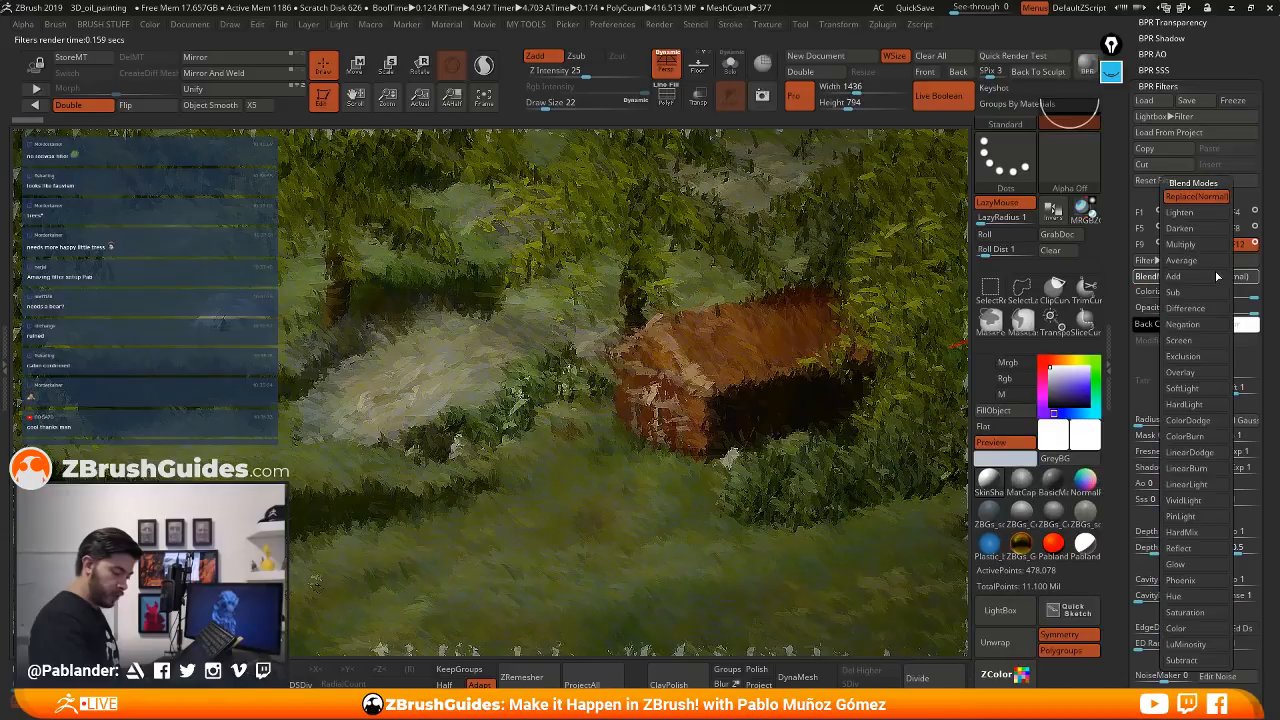
left_click(1192, 341)
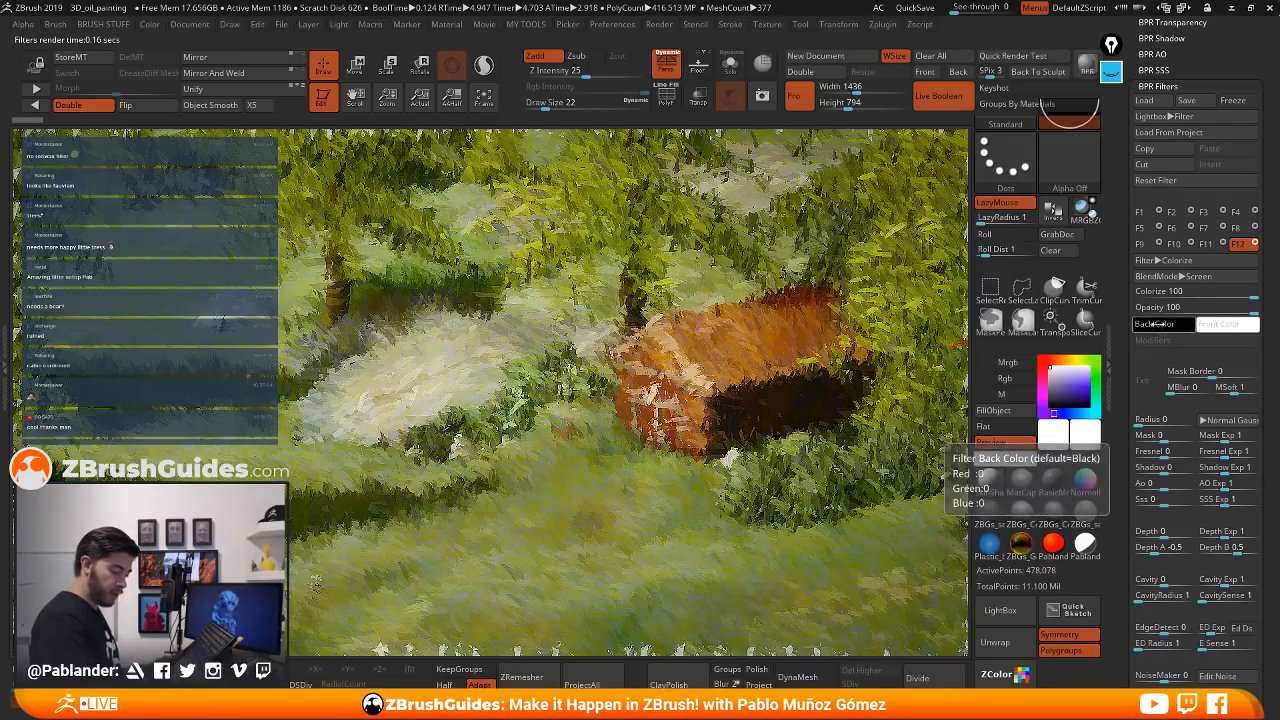
- Set the F12 Colorize filter's Back Color to dark red and its Front Color to teal blue
left_click(1203, 330)
left_click_drag(1120, 366, 1172, 406)
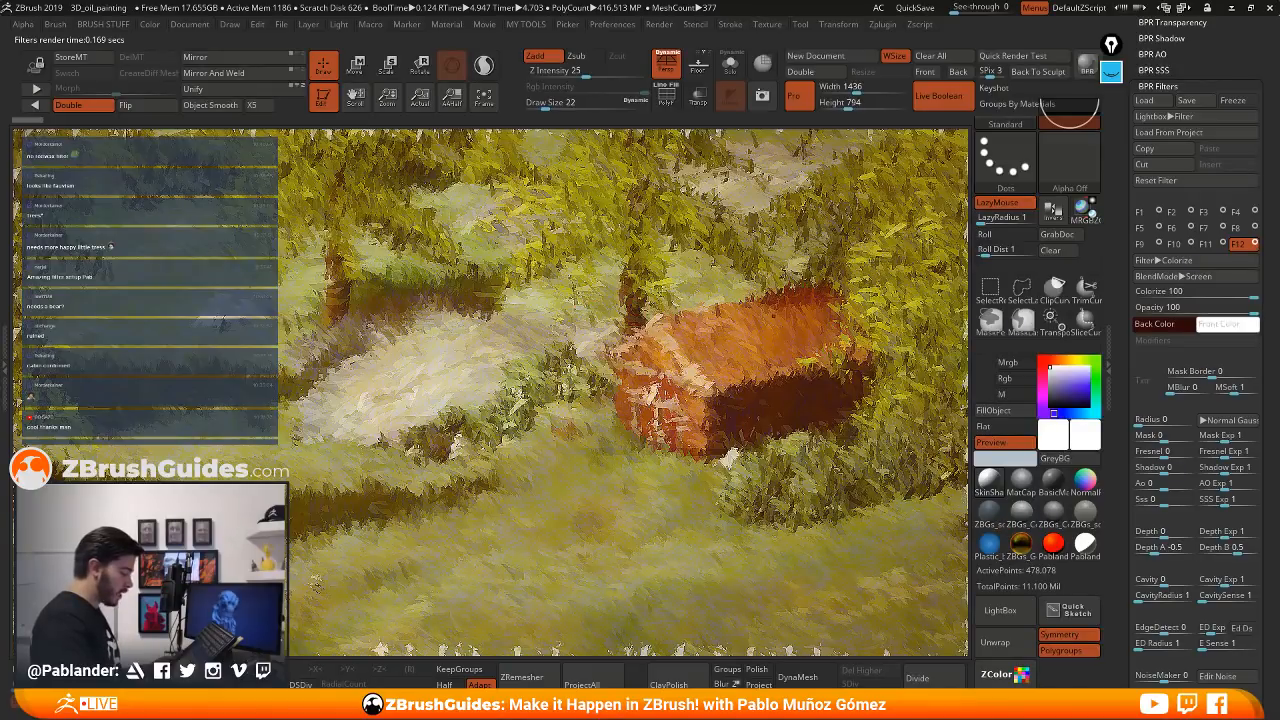
left_click(1244, 324)
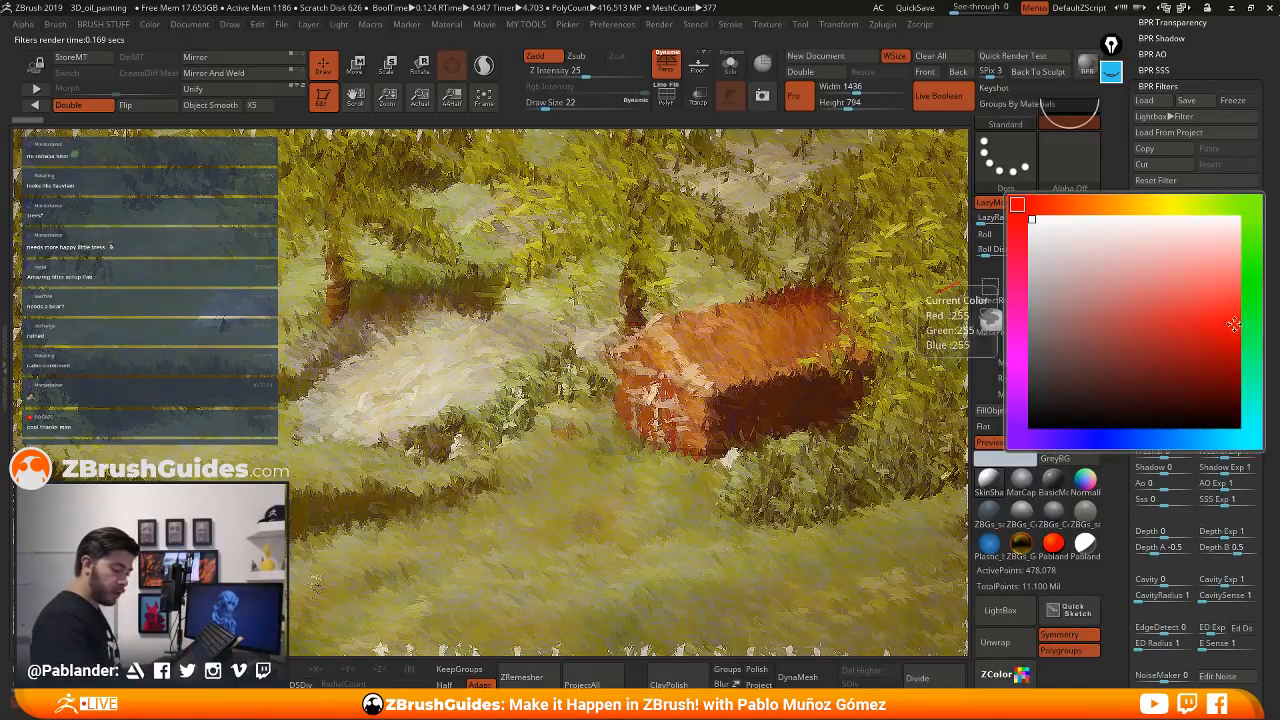
left_click(1120, 305)
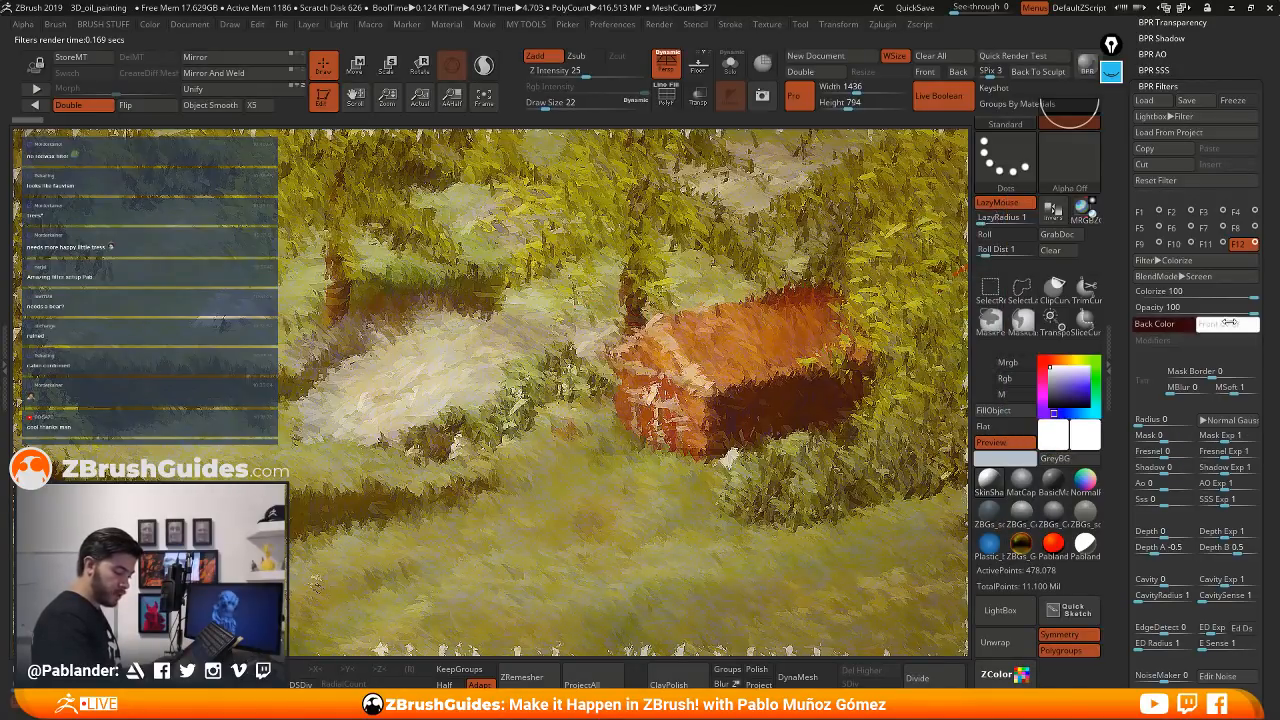
left_click(1231, 322)
left_click_drag(1252, 290, 1212, 436)
left_click(1219, 436)
left_click(1205, 366)
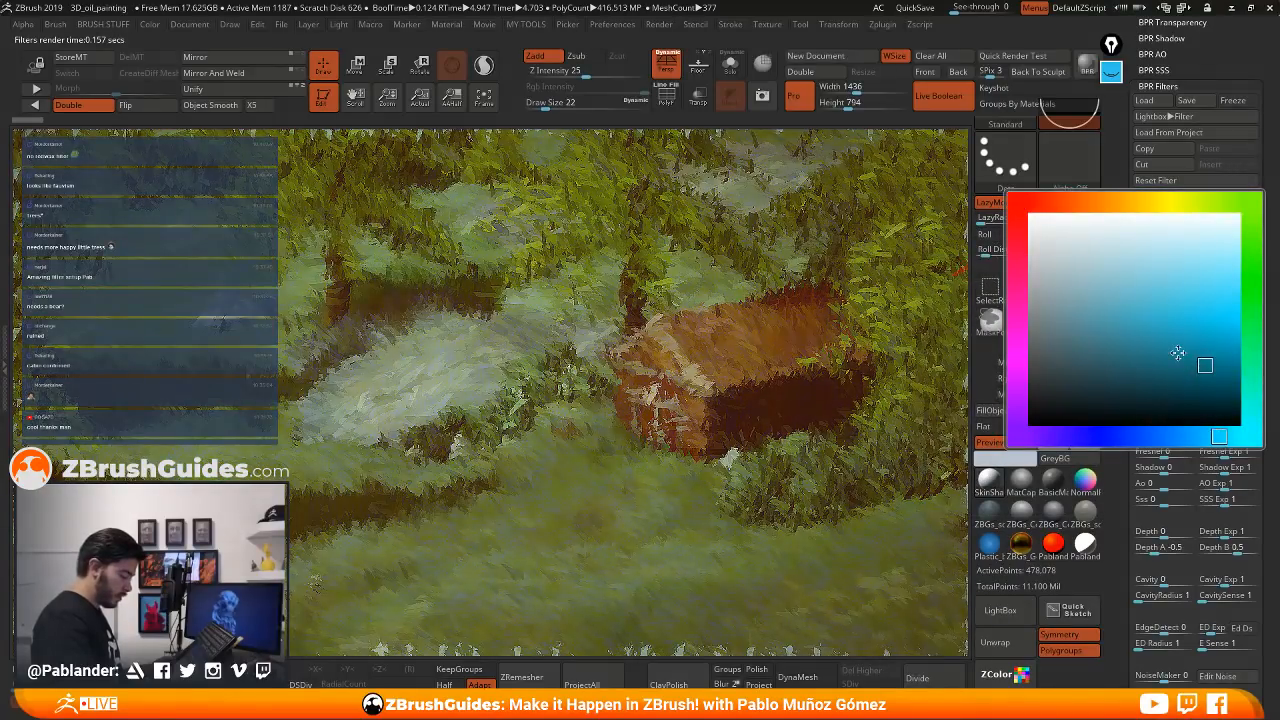
left_click(1177, 350)
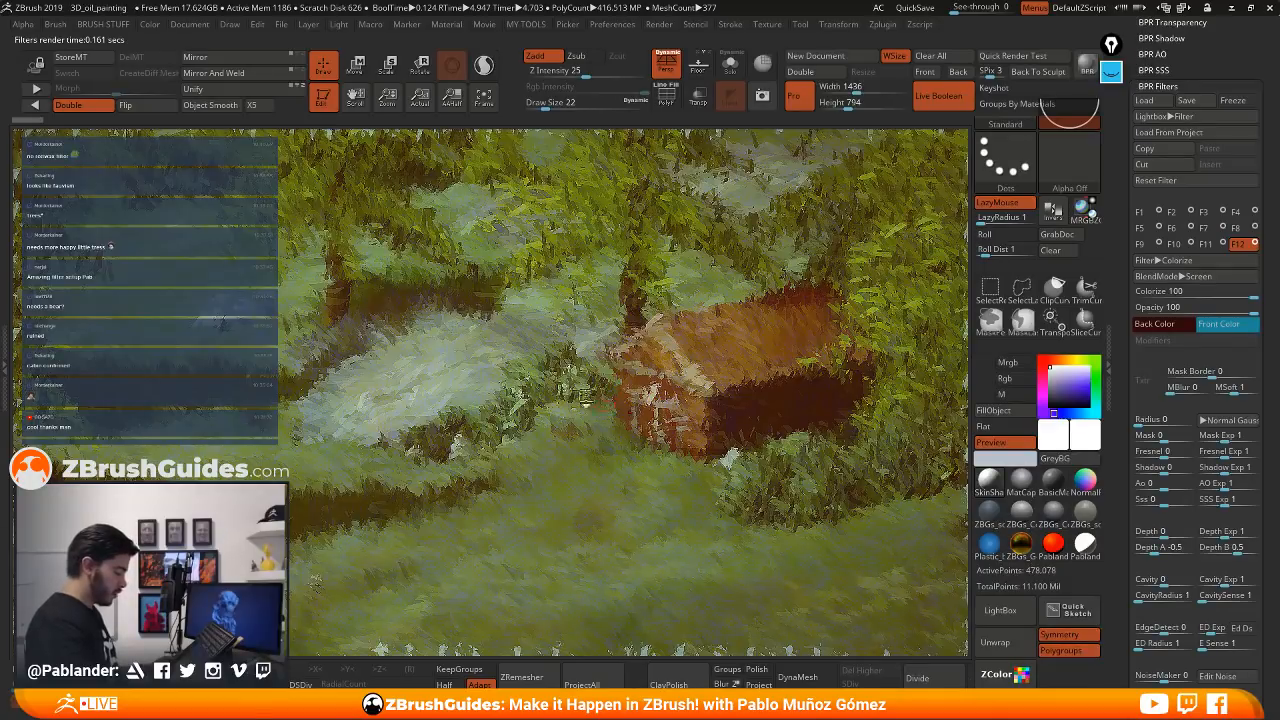
- Return to the stored landscape camera view and render it with BPR
mouse_move(590, 400)
right_mouse_down()
mouse_move(414, 190)
mouse_move(278, 131)
right_mouse_up()
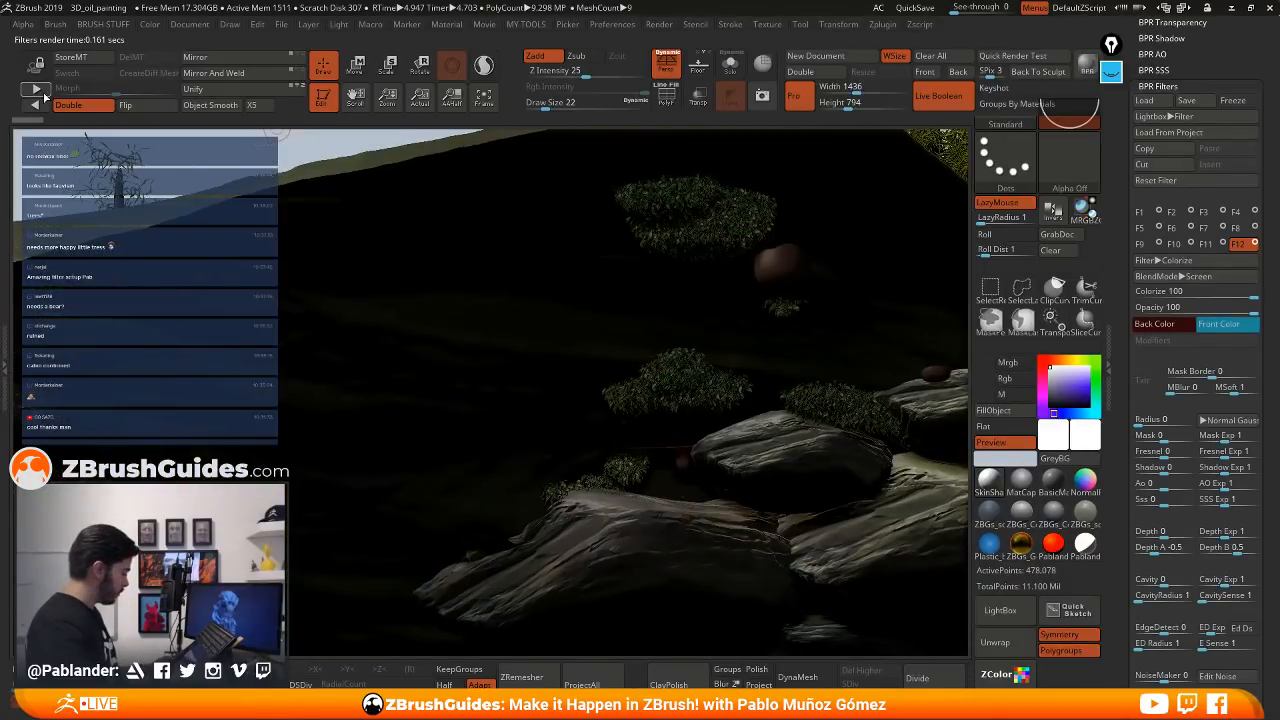
left_click(37, 90)
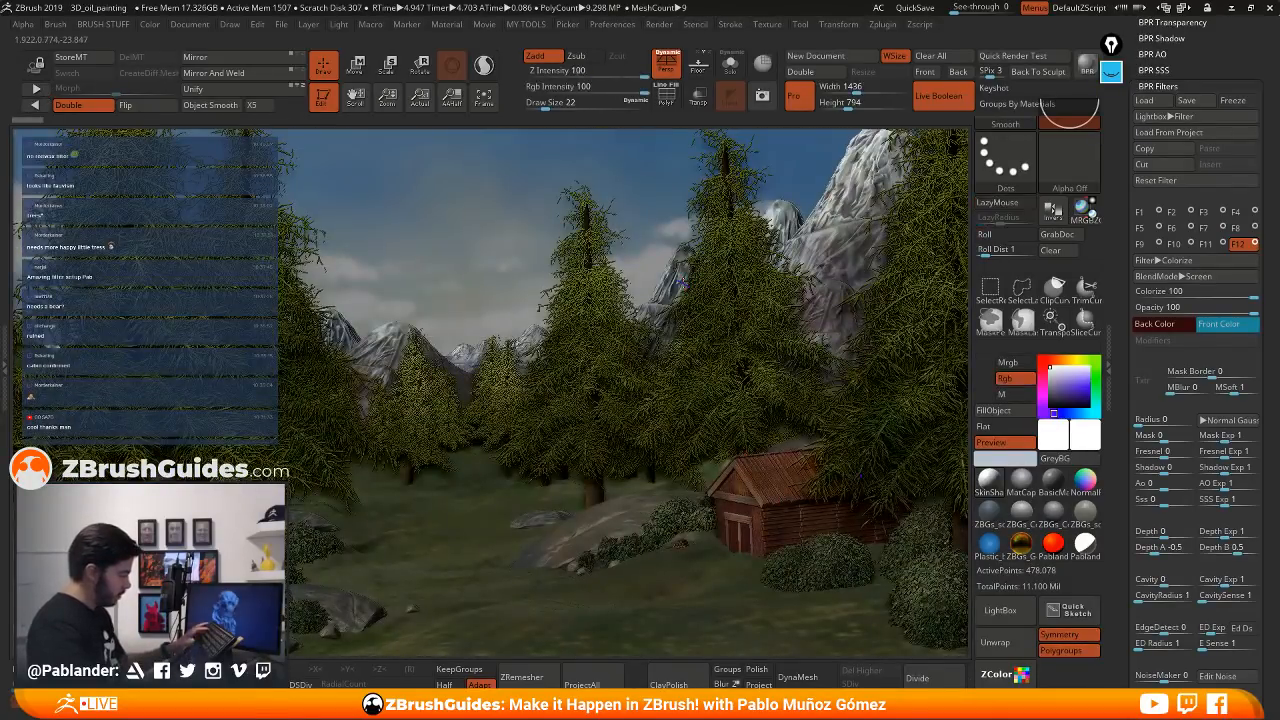
key("shift+r")
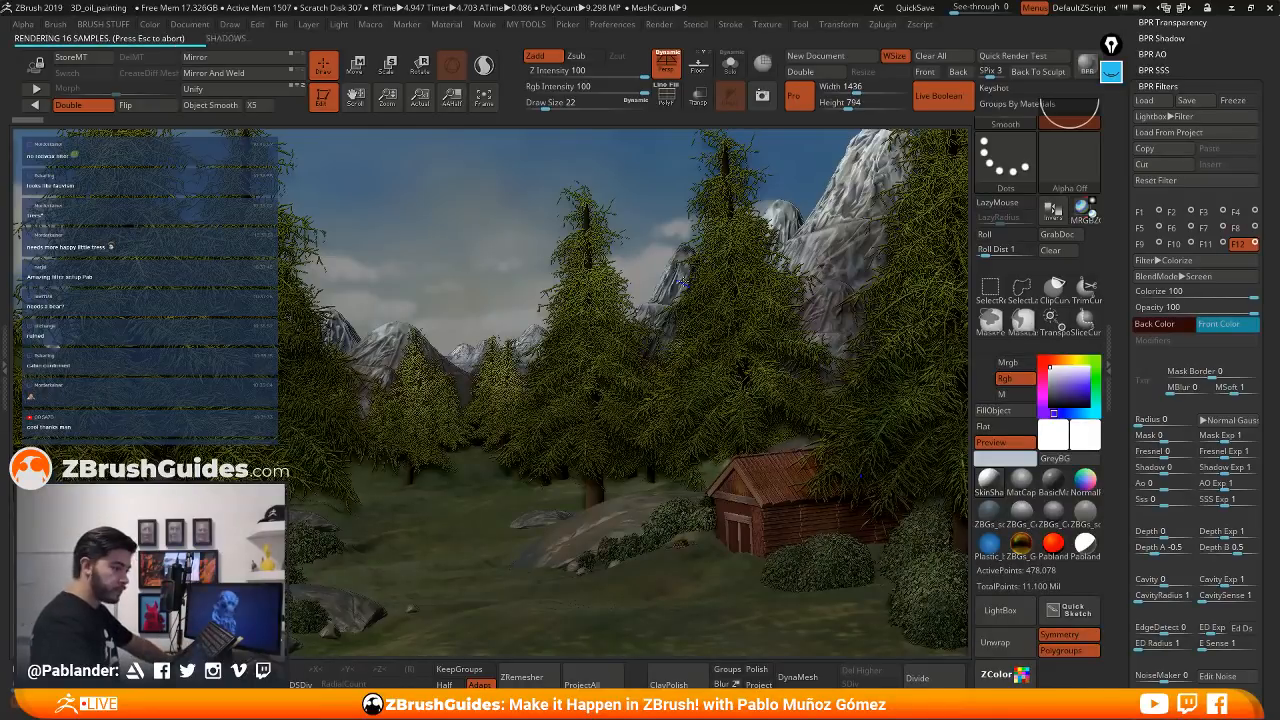
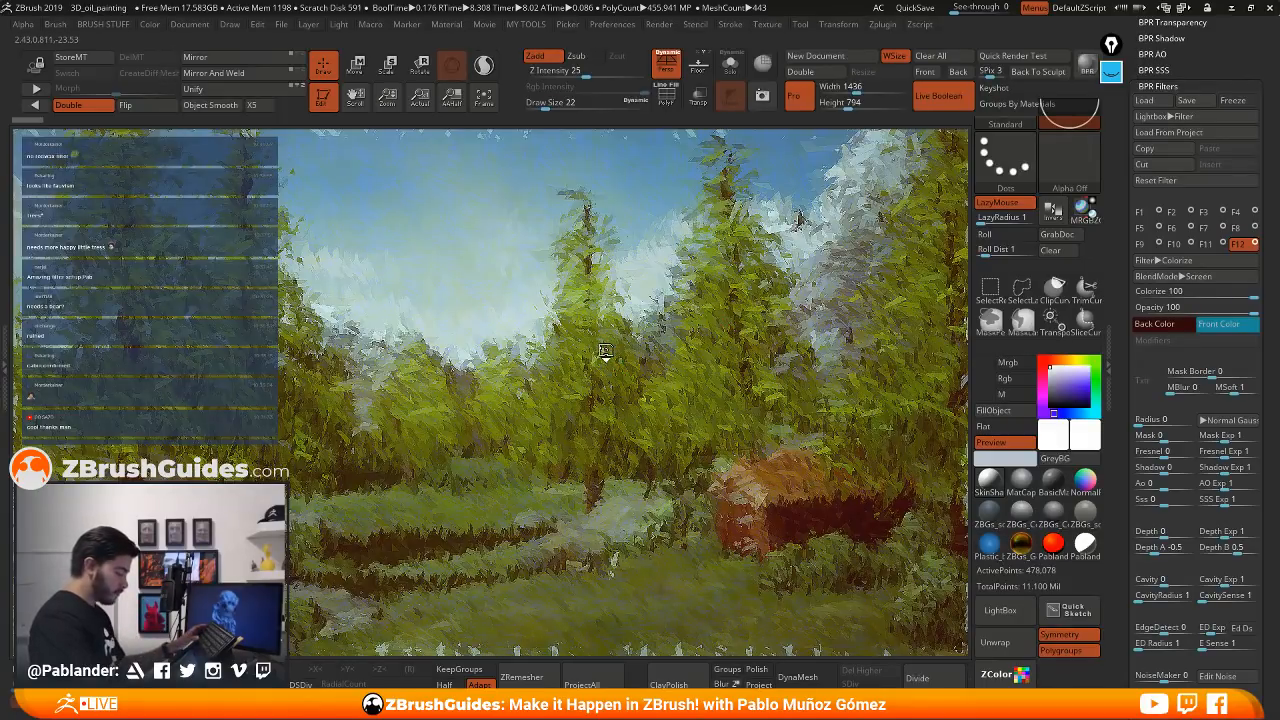
- Set the SkinShade4 material's Anisotropic Specular to 0 and render the landscape again from the stored camera view
mouse_move(605, 351)
right_mouse_down()
mouse_move(685, 413)
mouse_move(753, 229)
right_mouse_up()
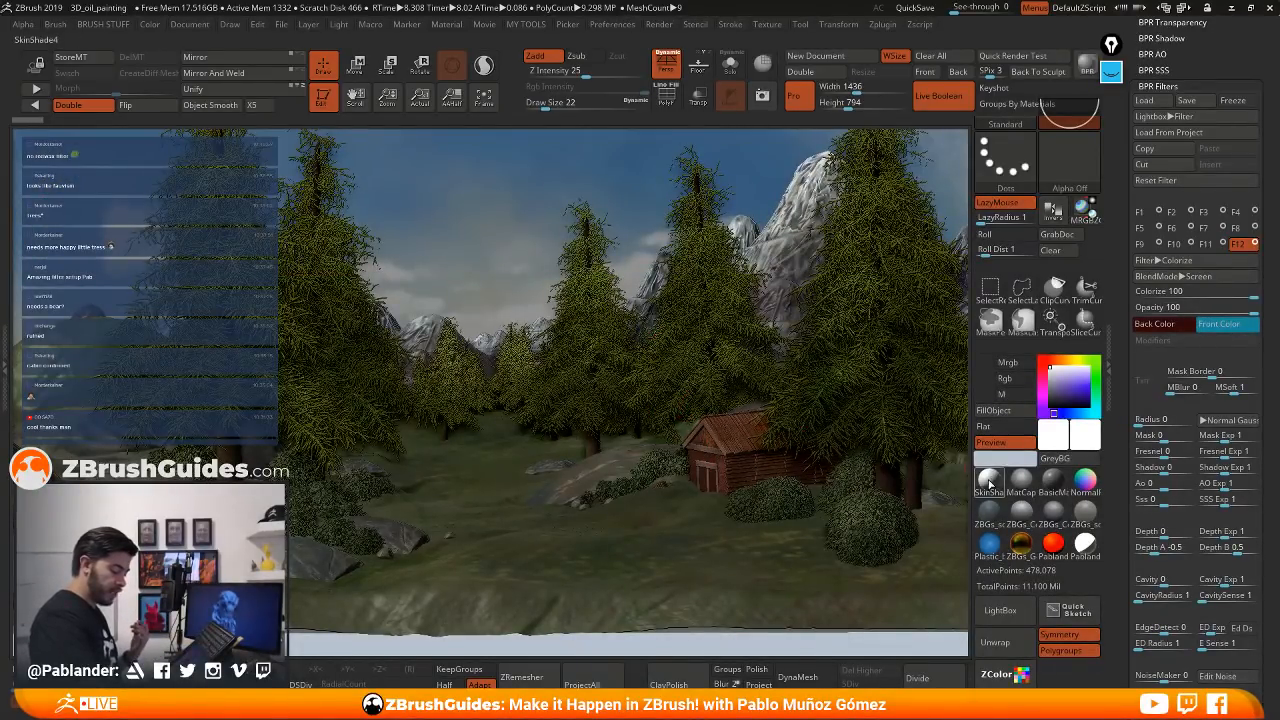
mouse_move(991, 484)
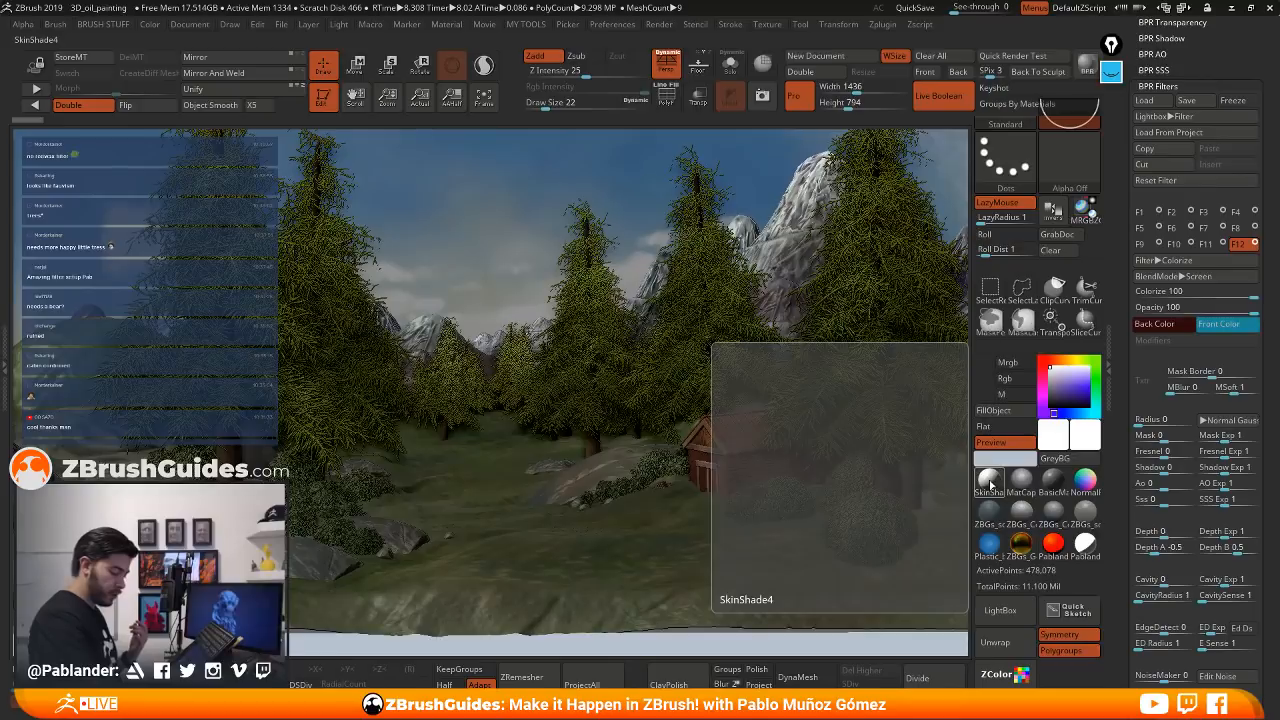
left_click(446, 24)
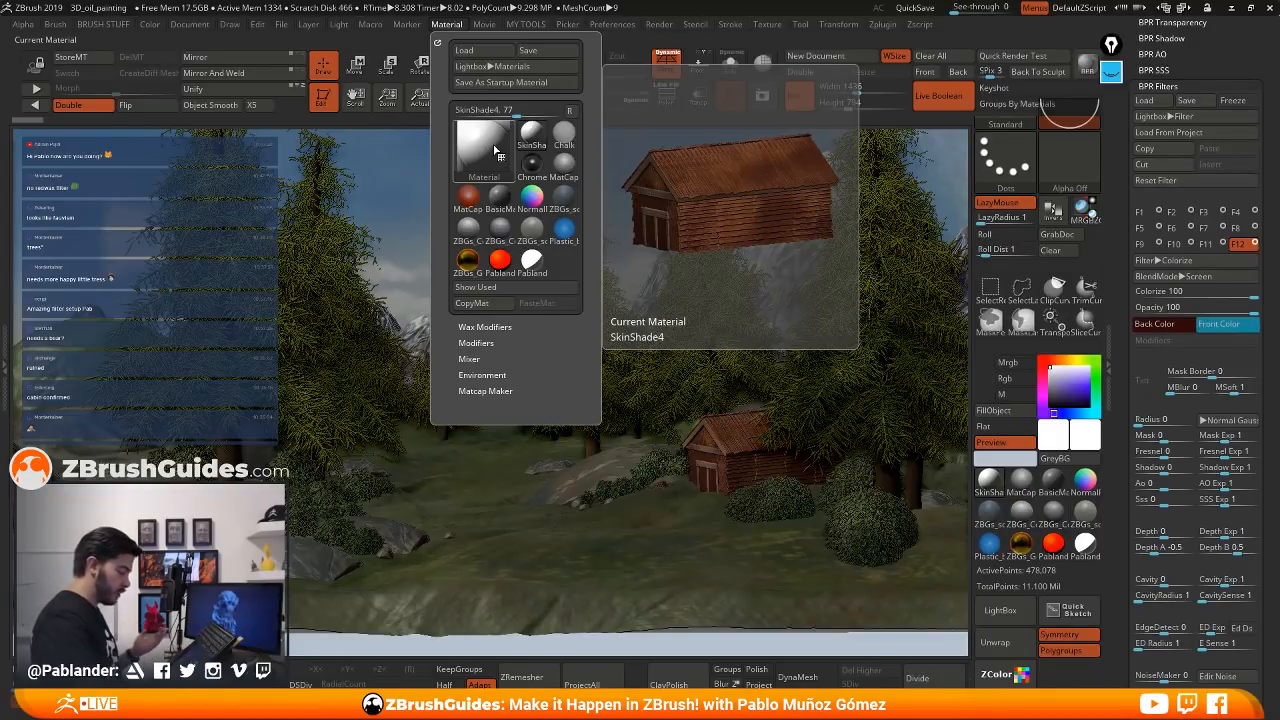
left_click(476, 343)
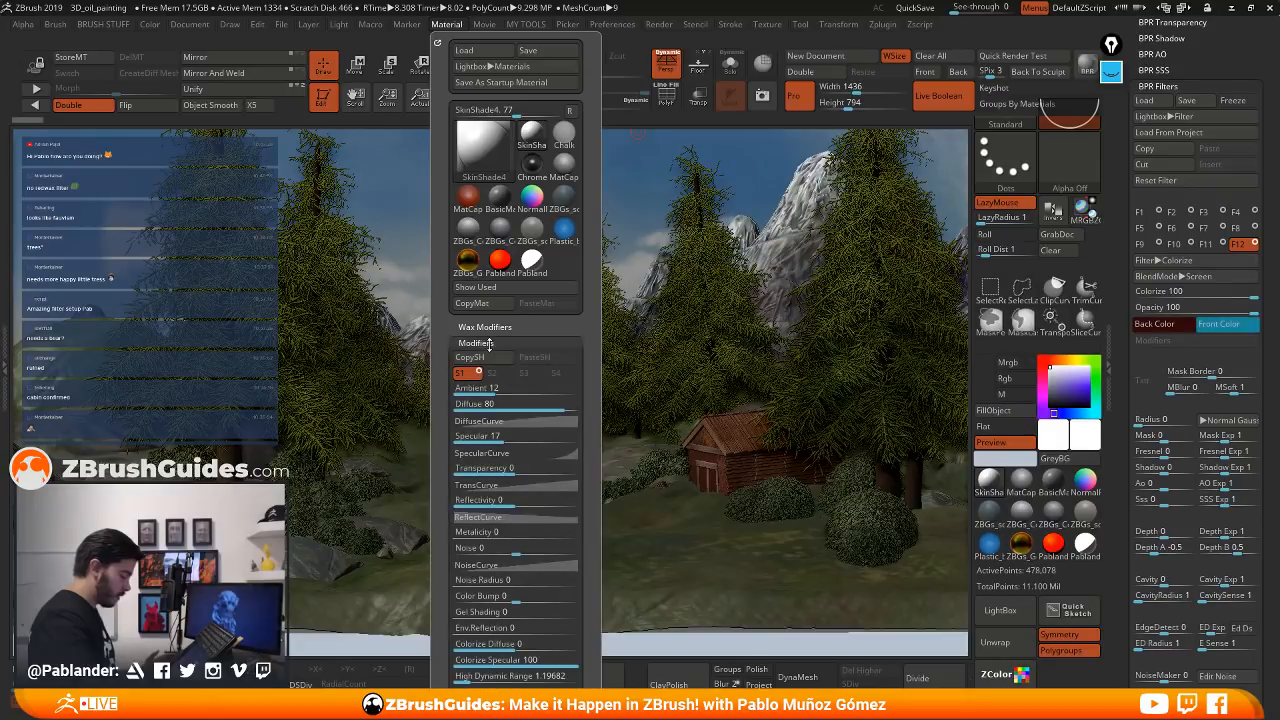
scroll(491, 342, "down", 3)
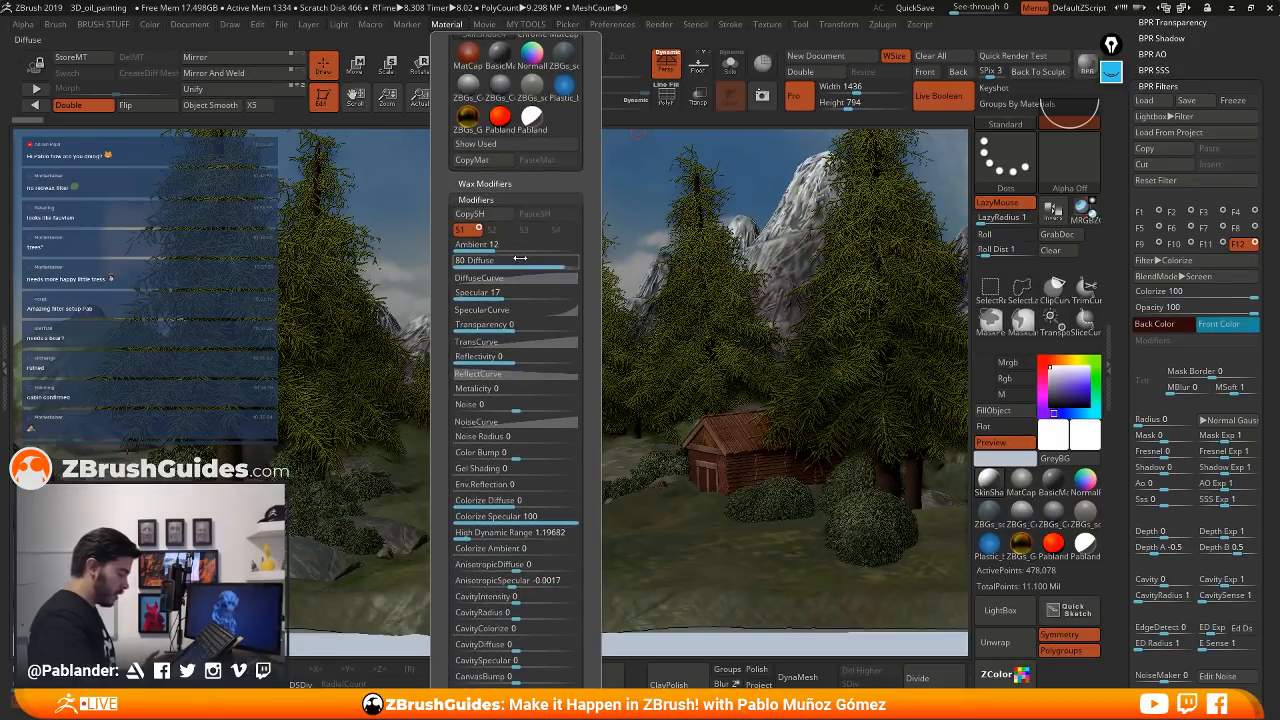
scroll(590, 388, "down", 3)
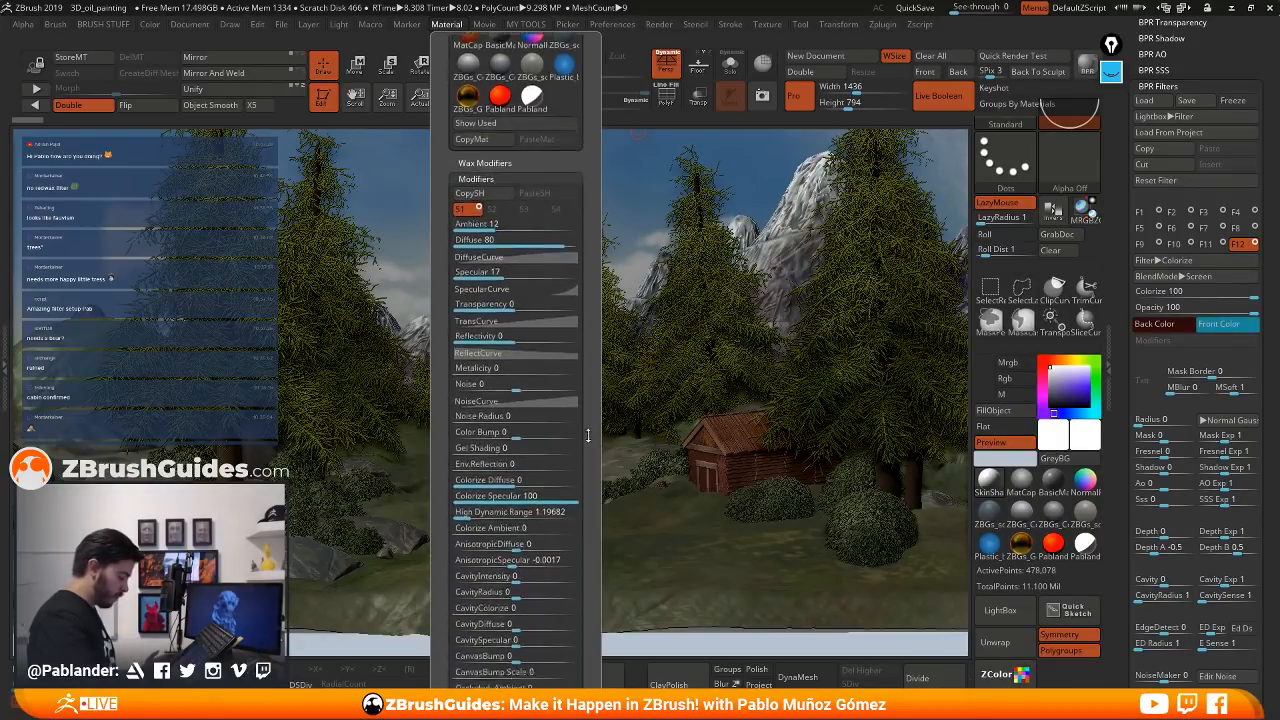
scroll(590, 388, "down", 2)
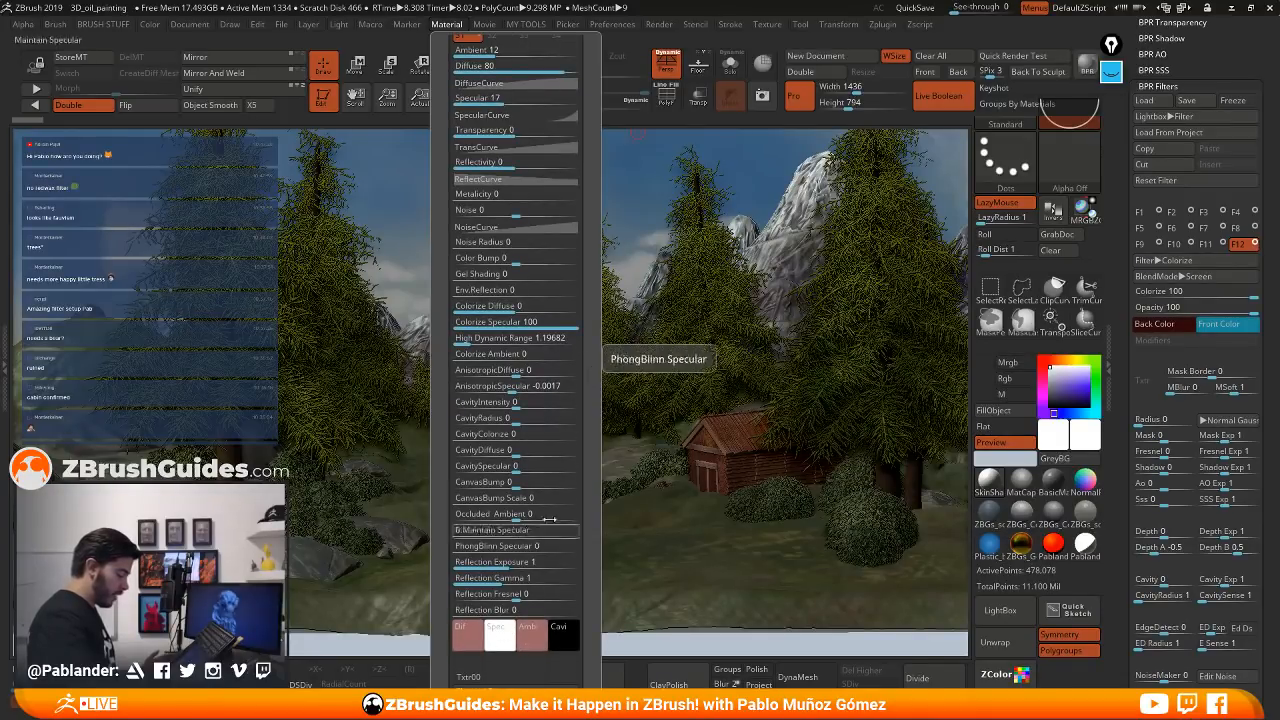
left_click(514, 391)
type("0")
key("Return")
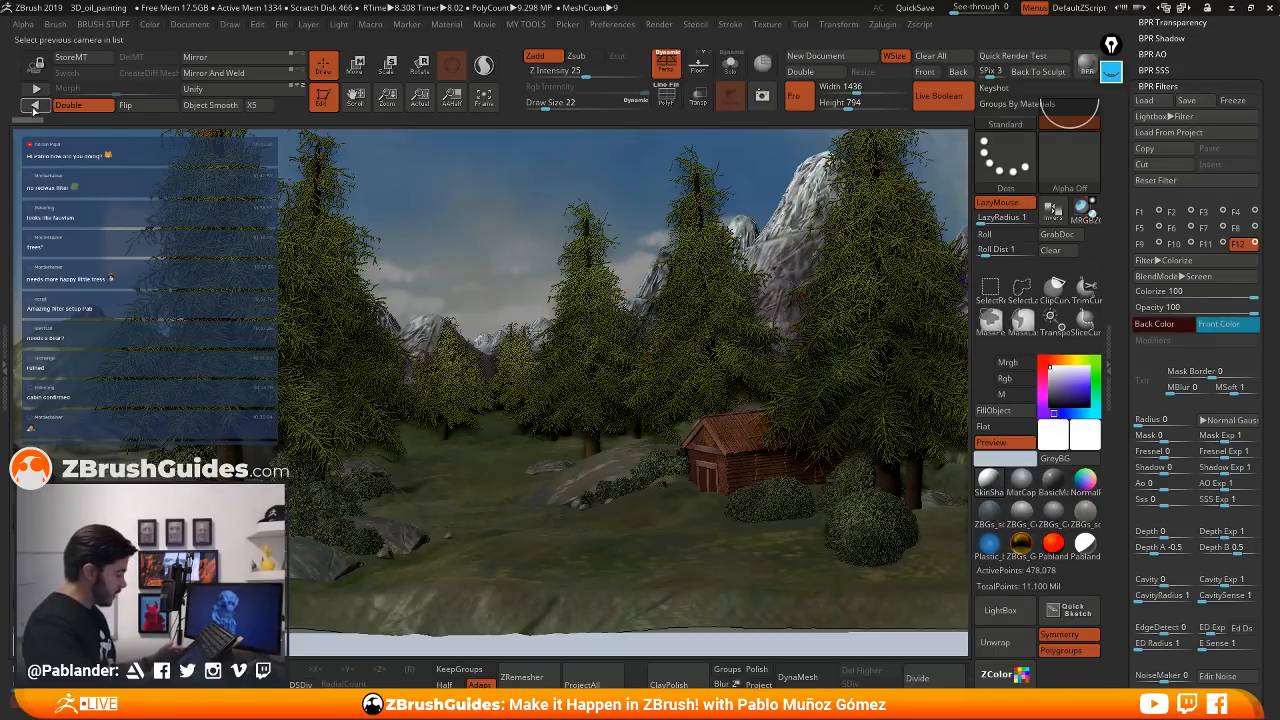
left_click(35, 106)
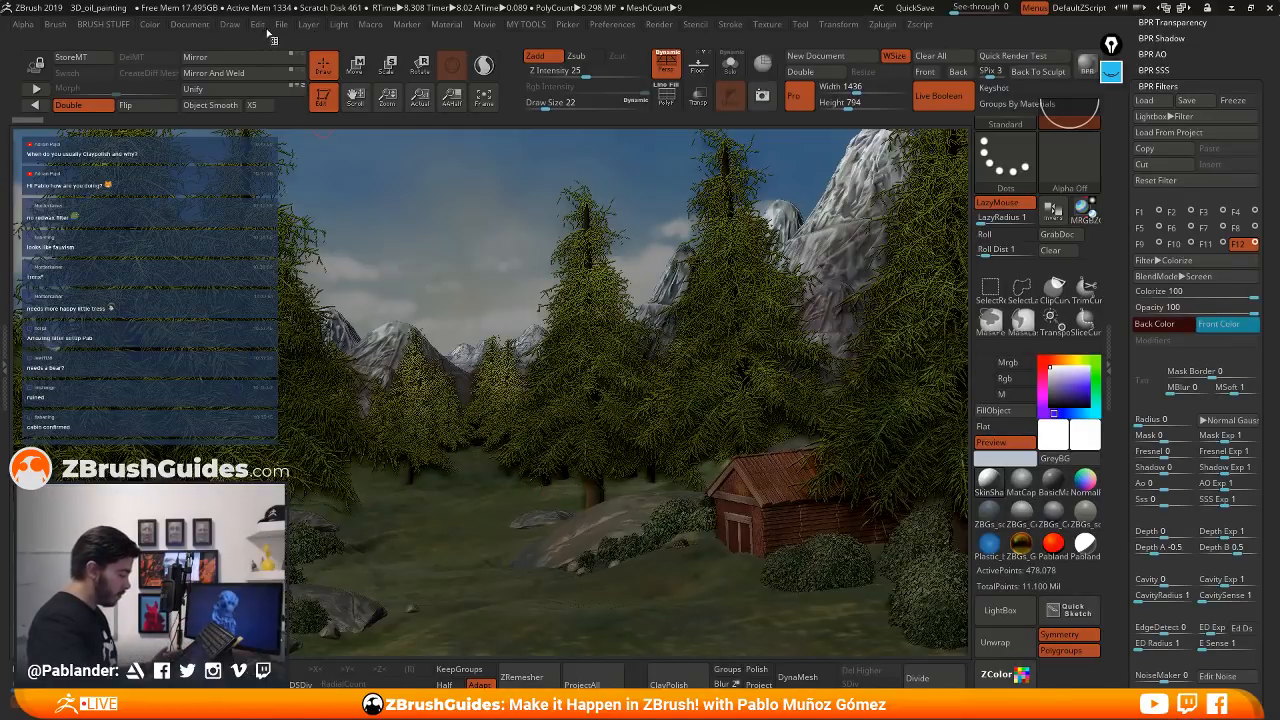
left_click(452, 97)
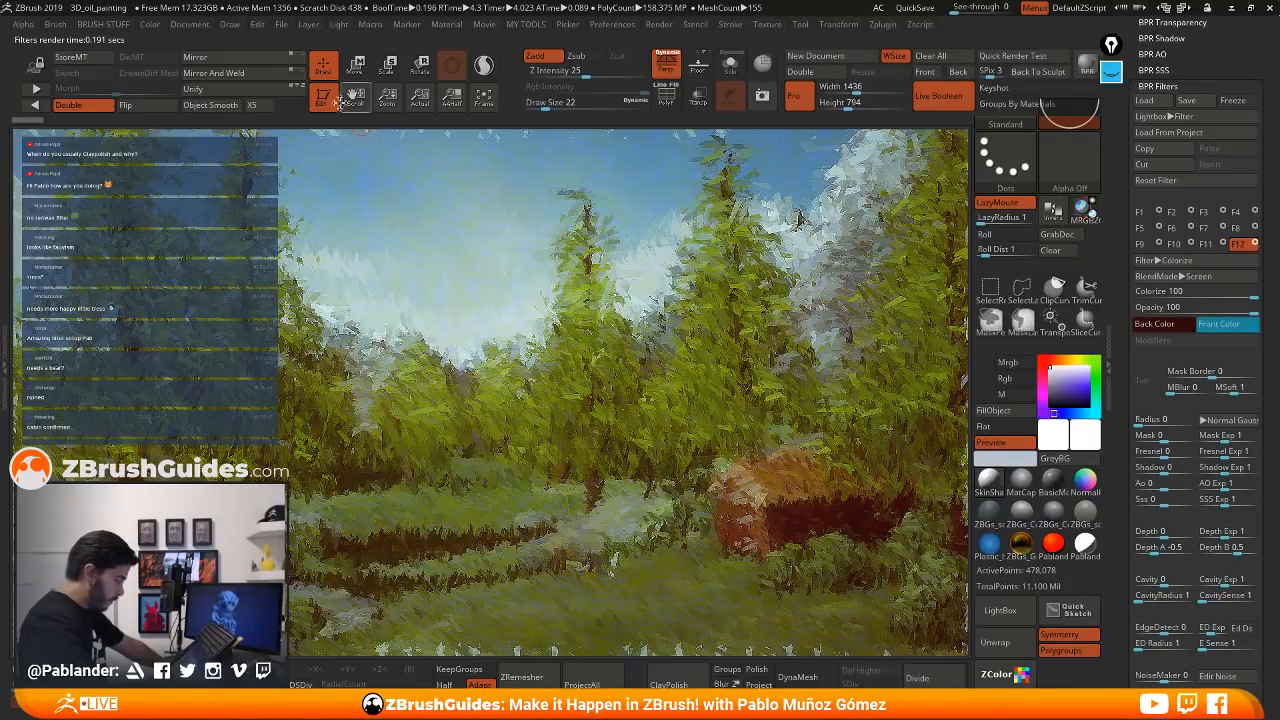
- Shift the main light toward the top centre of the light sphere and render the landscape with BPR
left_click(339, 24)
left_click_drag(364, 74, 386, 78)
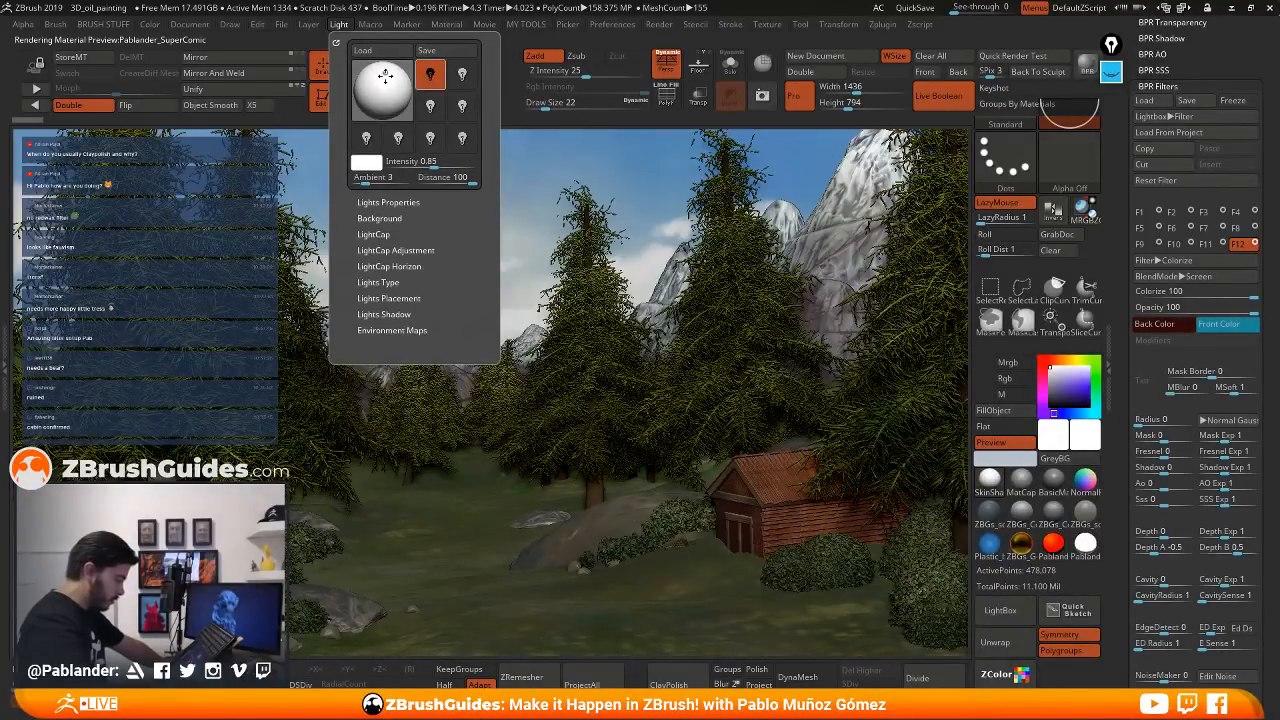
key("shift+r")
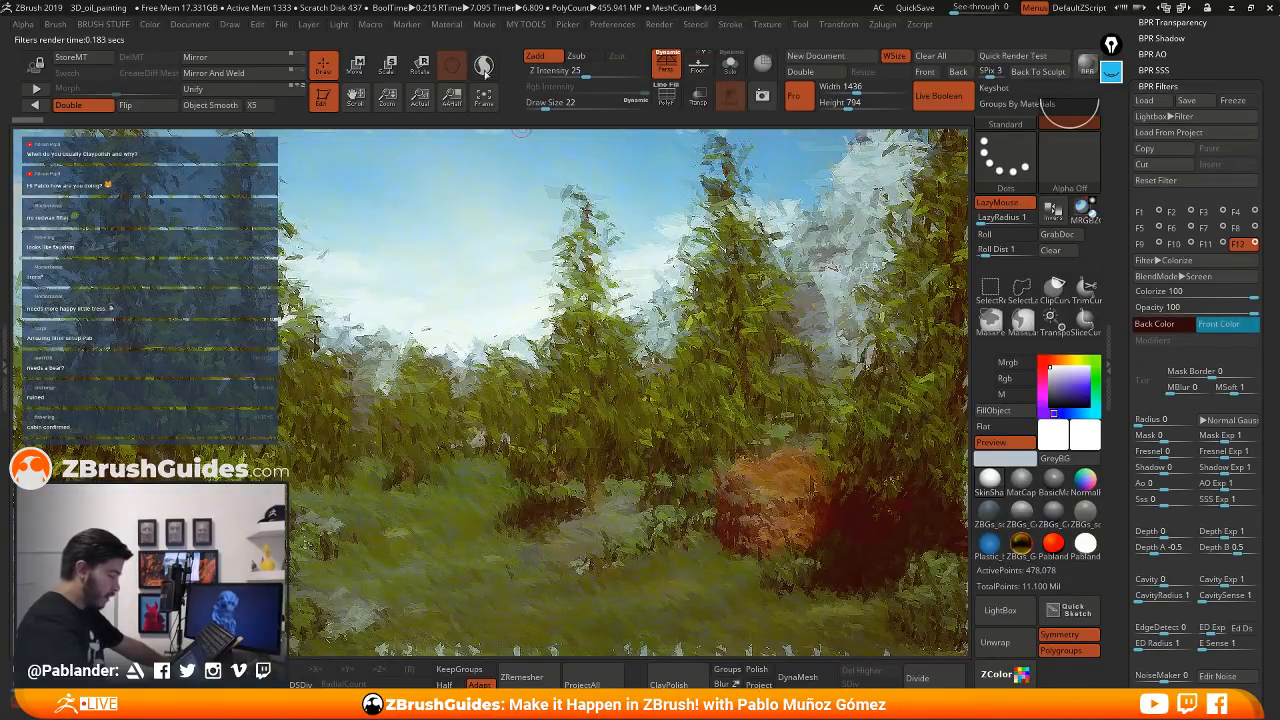
- Move the main light behind the scene so it backlights the landscape from above, and render with BPR
left_click(339, 24)
left_click_drag(397, 106, 388, 70)
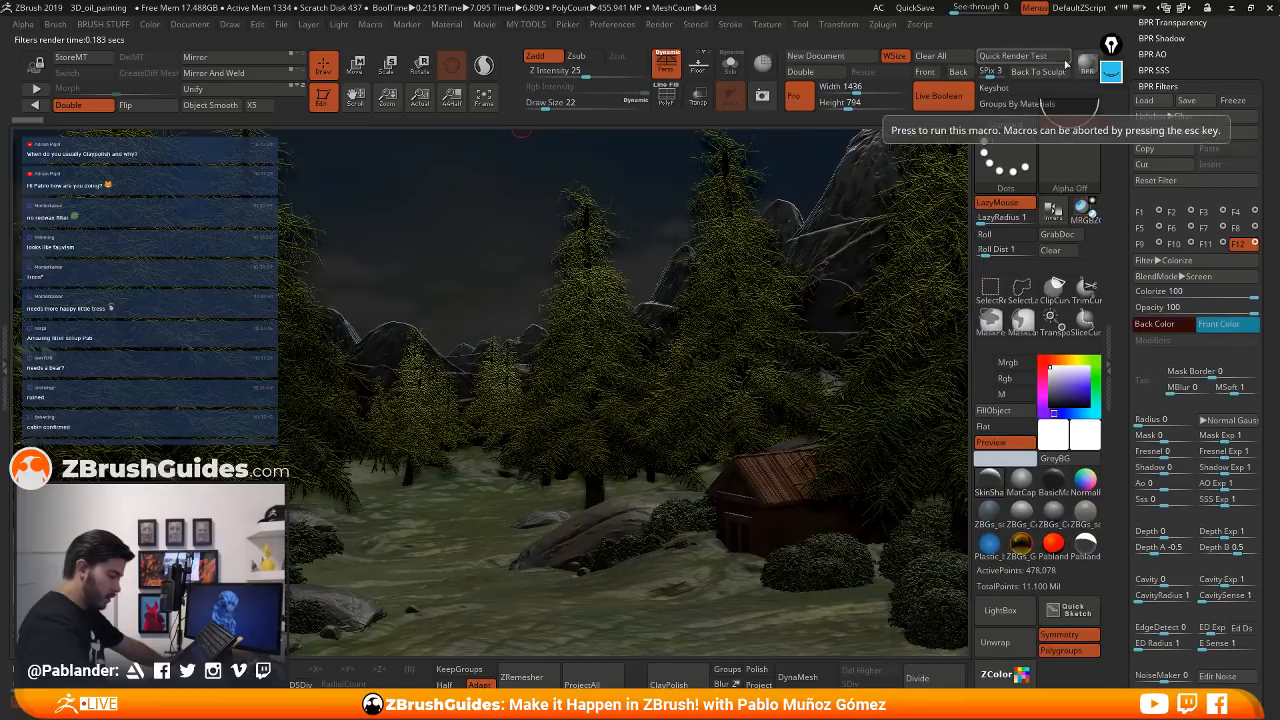
left_click(1087, 66)
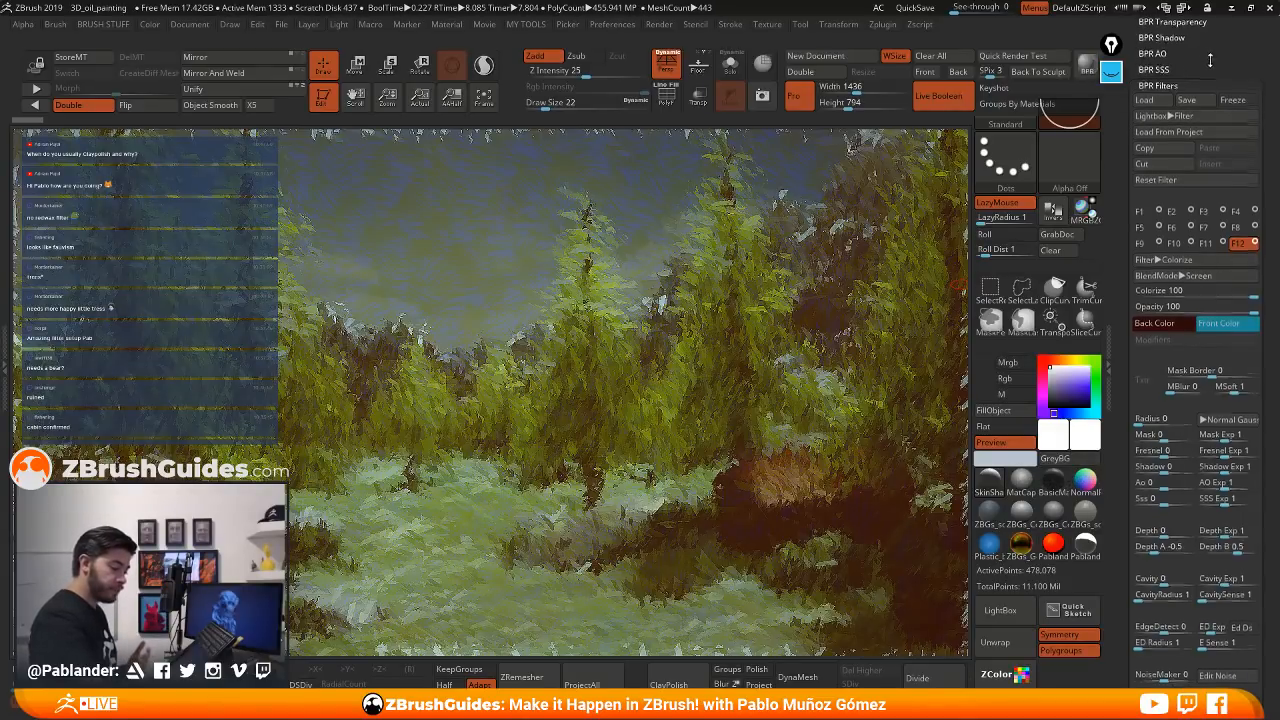
- Select the F1 BPR filter, an Orton filter, and check its filter type and blend mode
scroll(1206, 58, "up", 1)
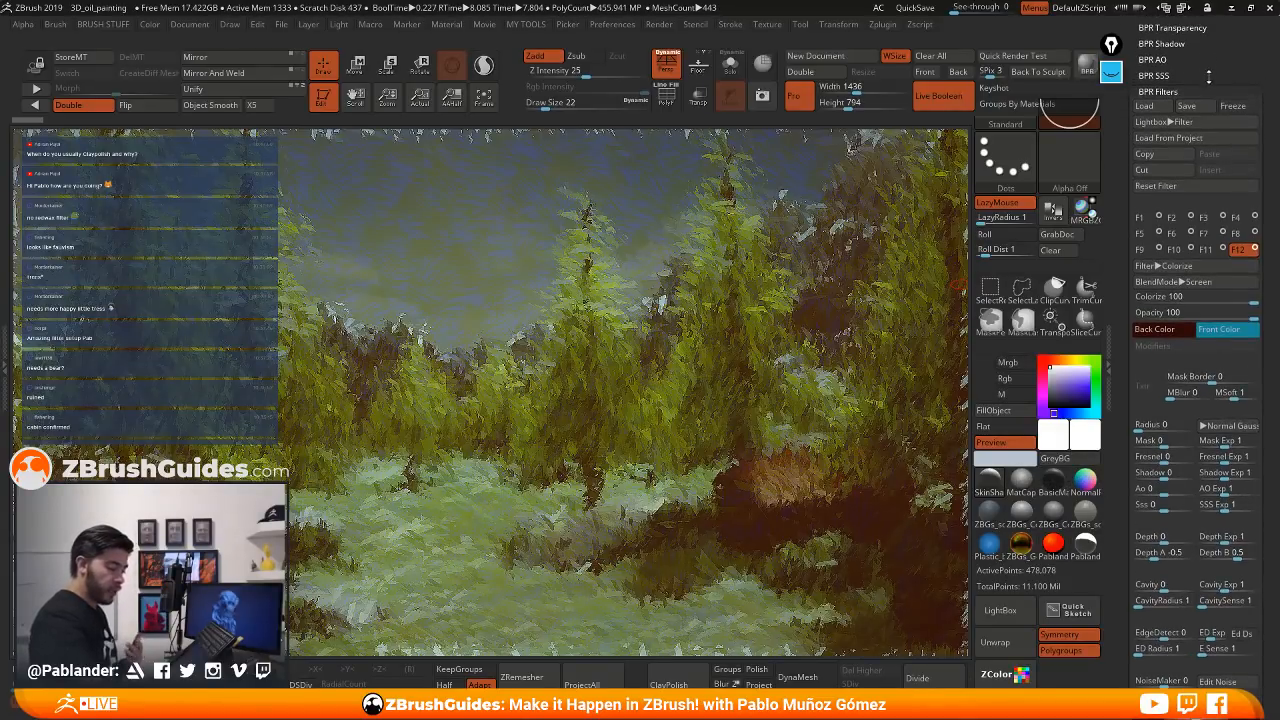
scroll(1208, 76, "down", 1)
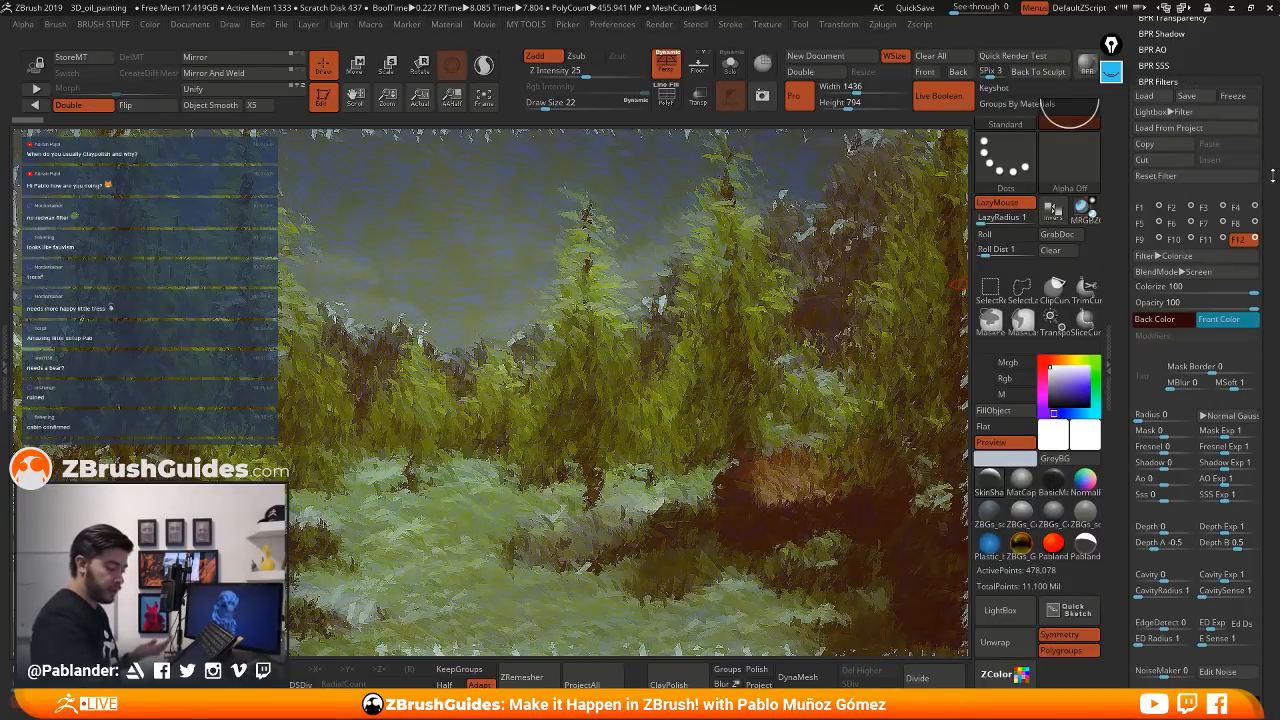
left_click(1140, 210)
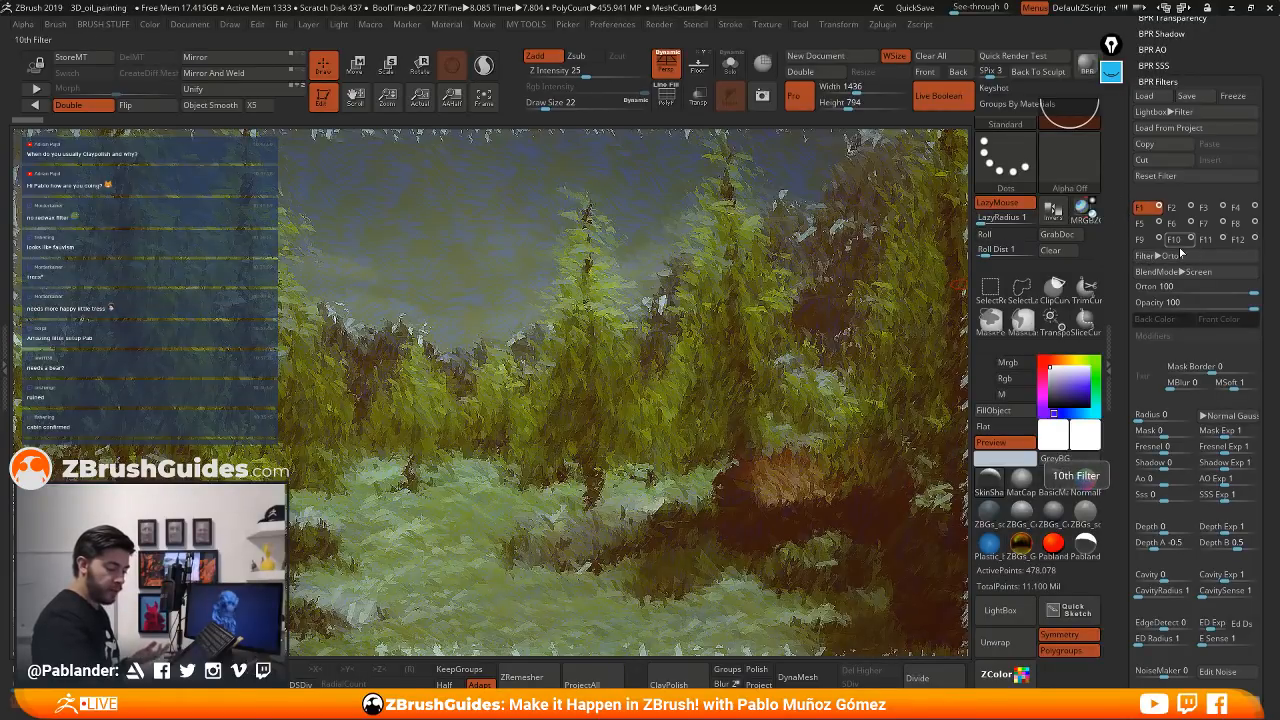
left_click(1160, 256)
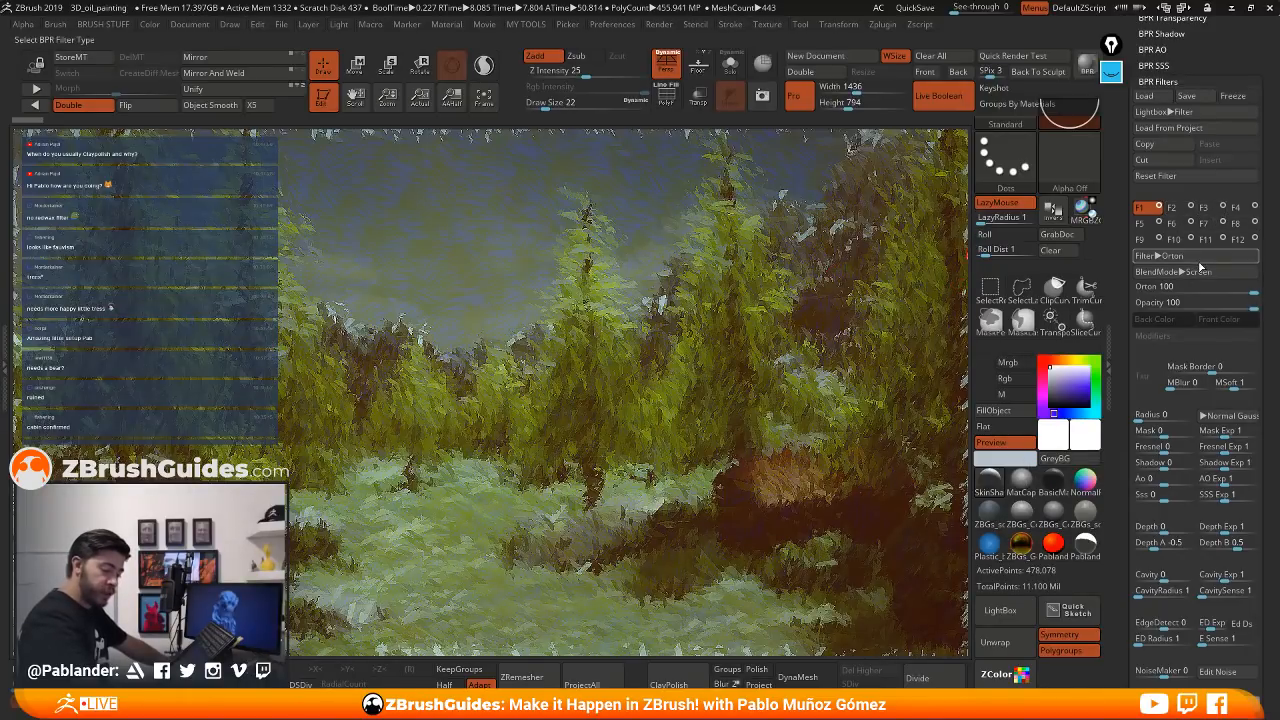
left_click(1155, 272)
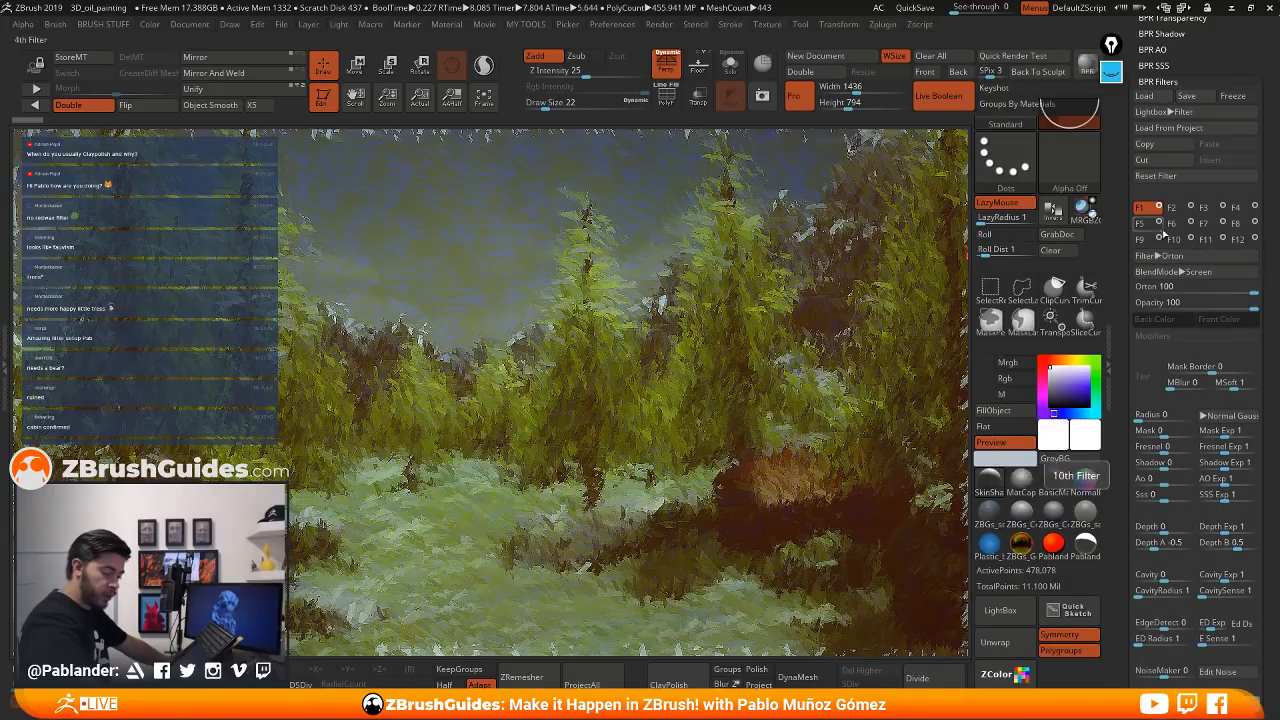
- Try the Negation, LinearDodge and PinLight blend modes on the F1 Orton filter
left_click(1182, 270)
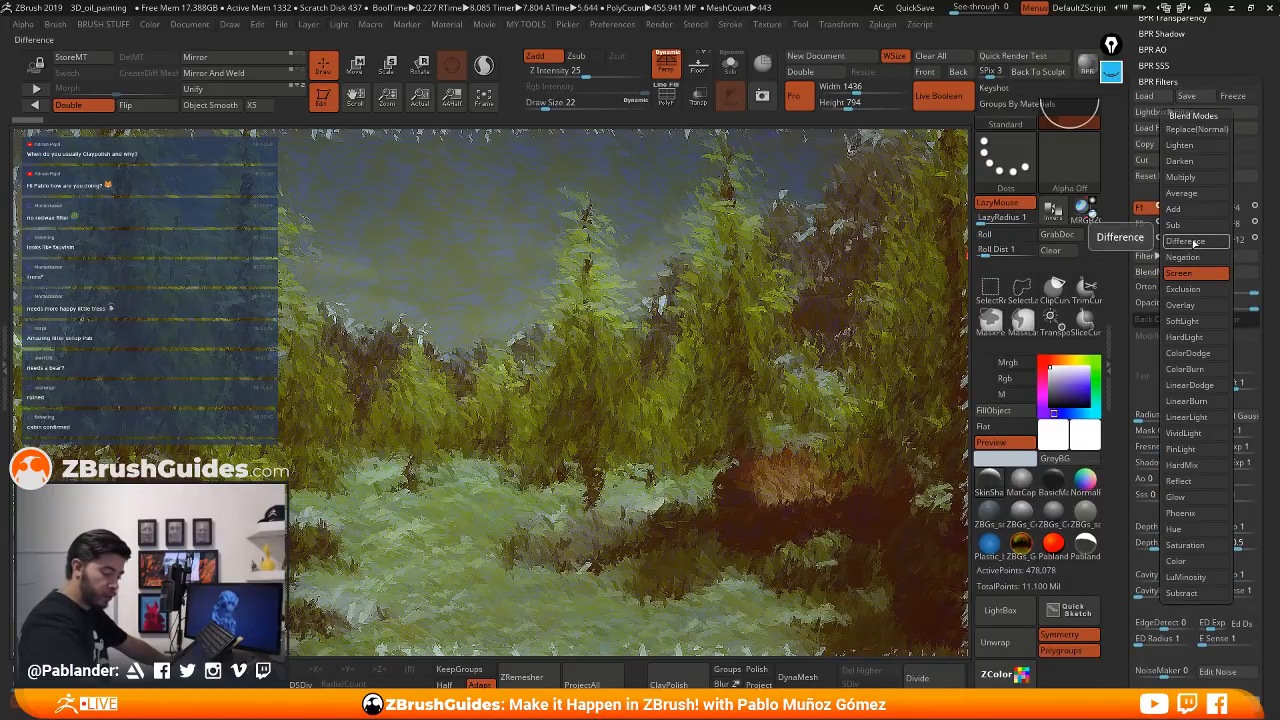
left_click(1191, 261)
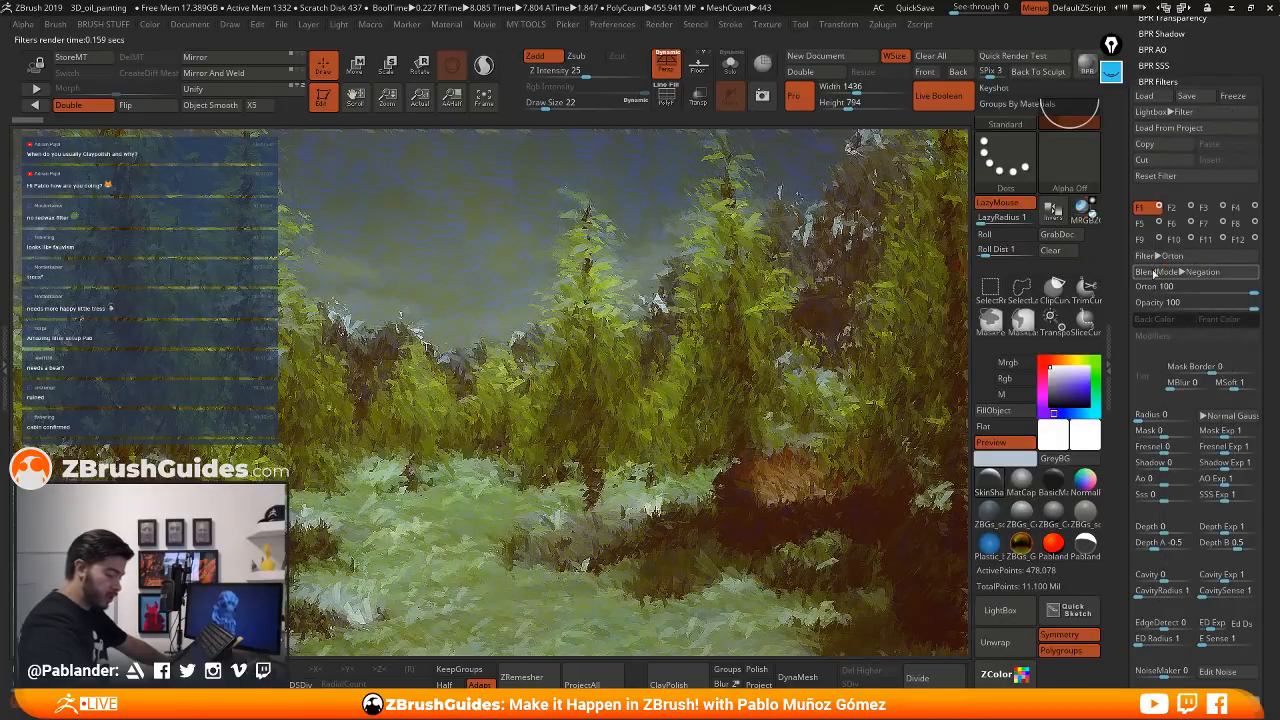
left_click(1206, 277)
left_click(1197, 401)
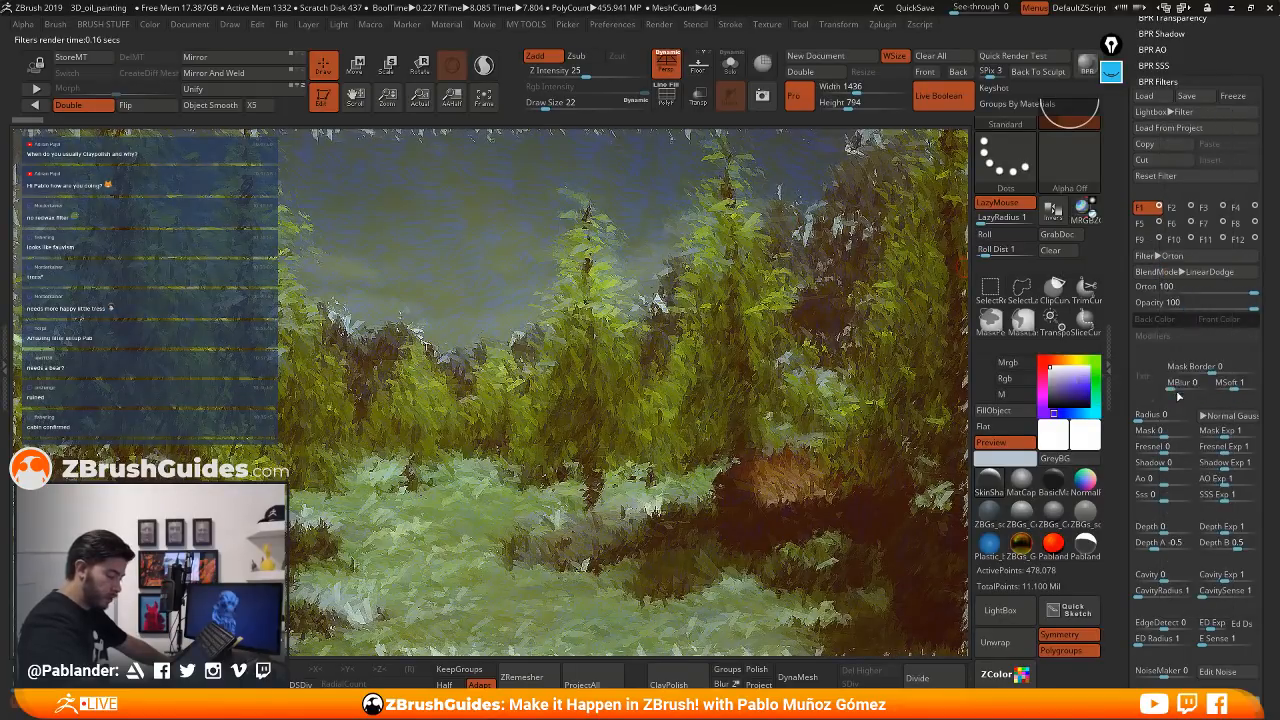
left_click(1207, 273)
left_click(1195, 384)
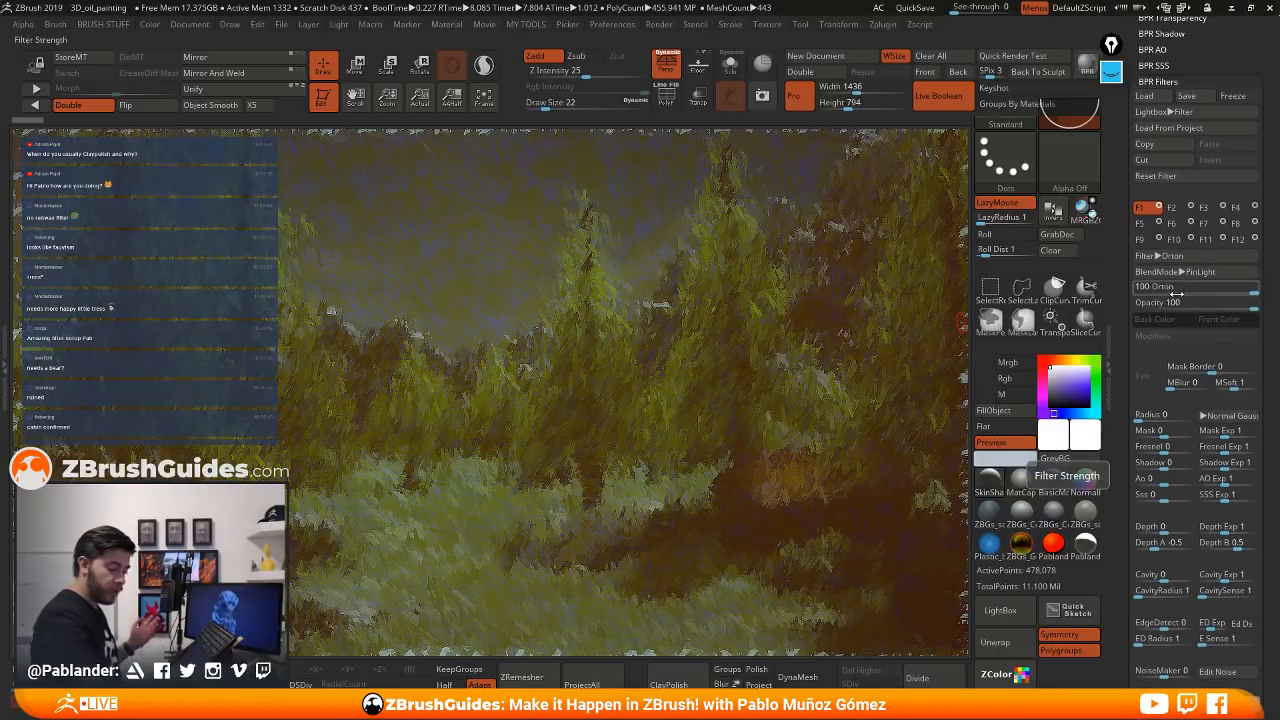
- Test a lower Orton strength, then set the F1 filter to Screen blending with Orton 100 and Opacity 51
left_click_drag(1258, 304, 1167, 293)
left_click(1247, 273)
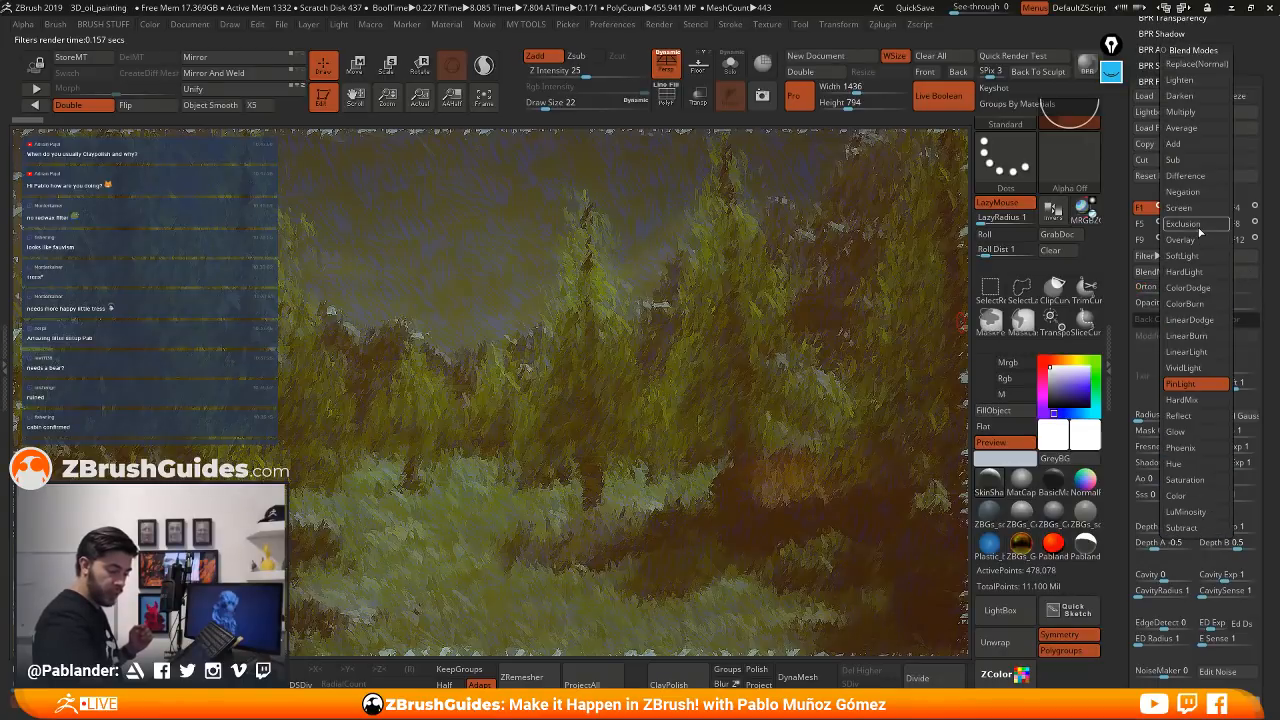
left_click(1182, 208)
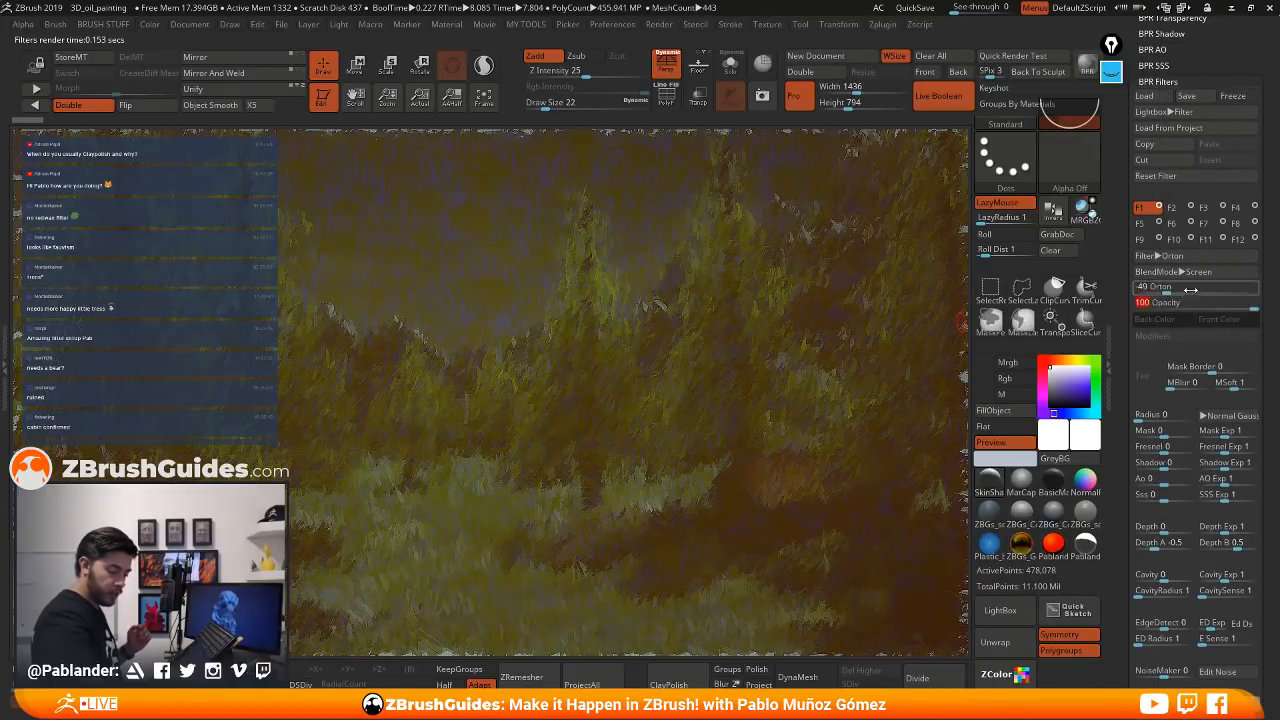
mouse_move(1232, 292)
left_mouse_down()
mouse_move(1256, 292)
mouse_move(1156, 308)
mouse_move(1213, 303)
mouse_move(1200, 304)
left_mouse_up()
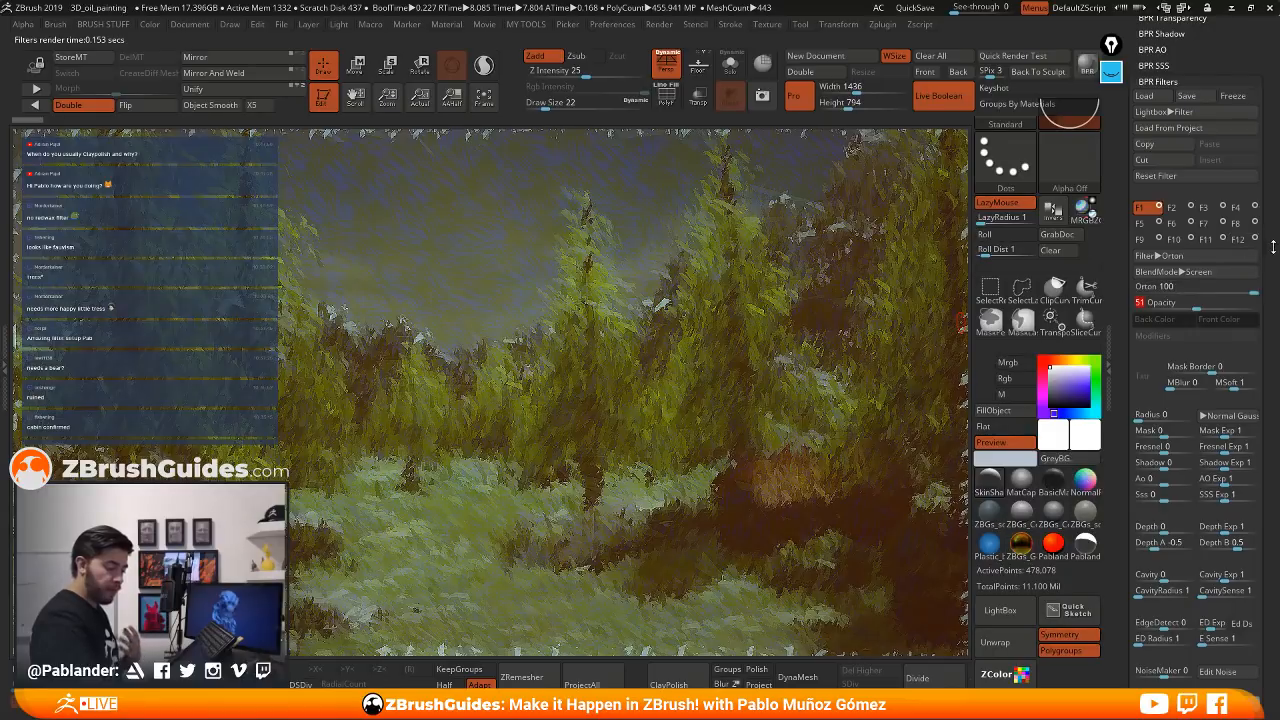
left_click_drag(1268, 254, 1268, 176)
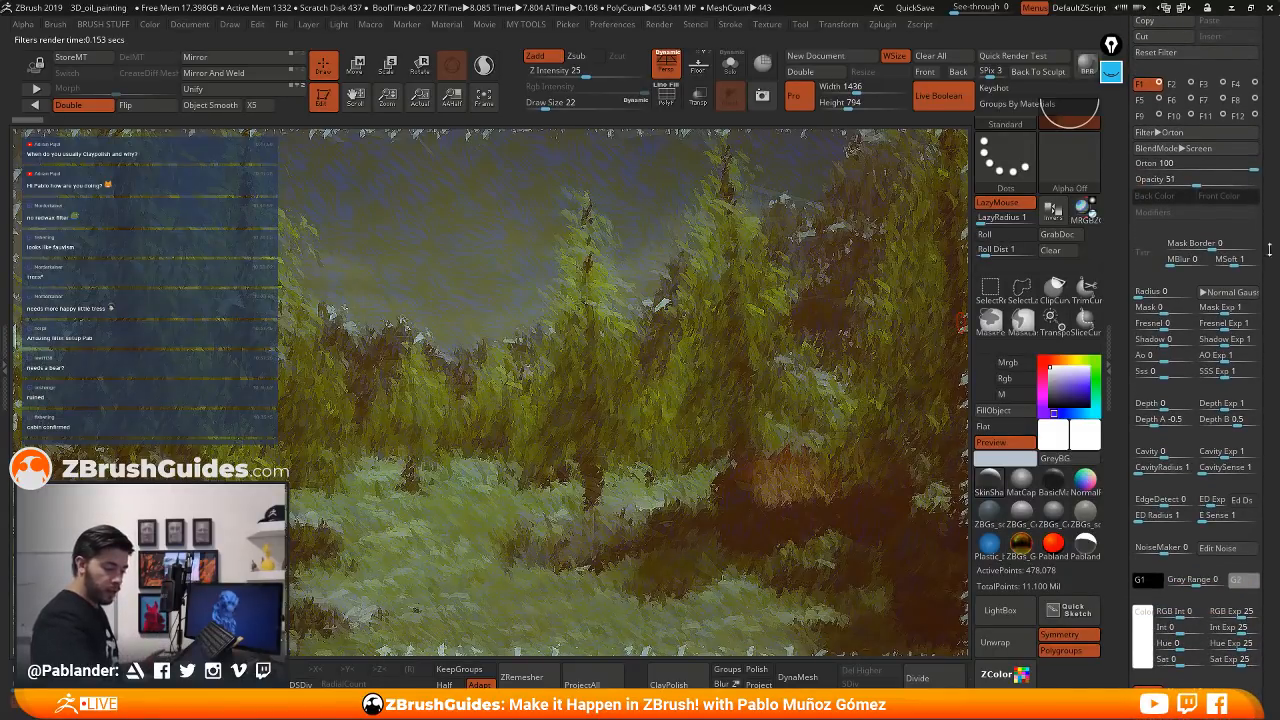
left_click_drag(1268, 249, 1266, 226)
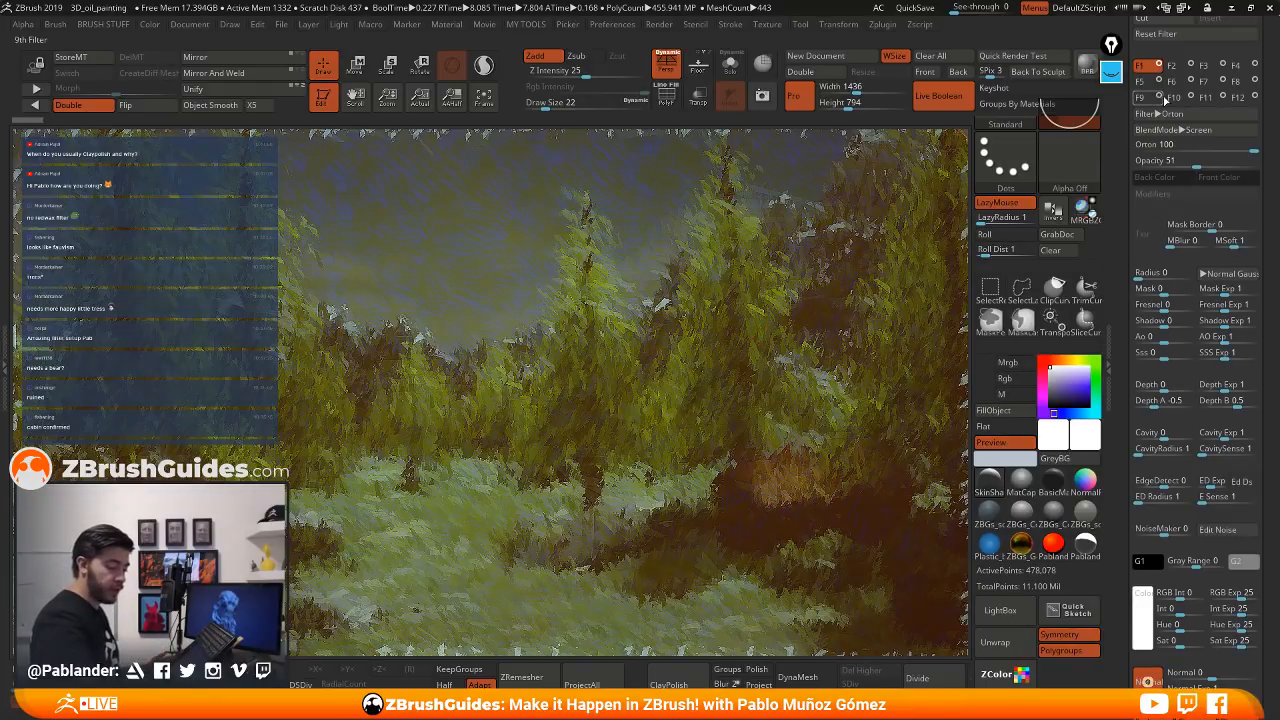
- Leave the render, pick the pine tree subtool, isolate it with Solo and render it with BPR
left_click(655, 212)
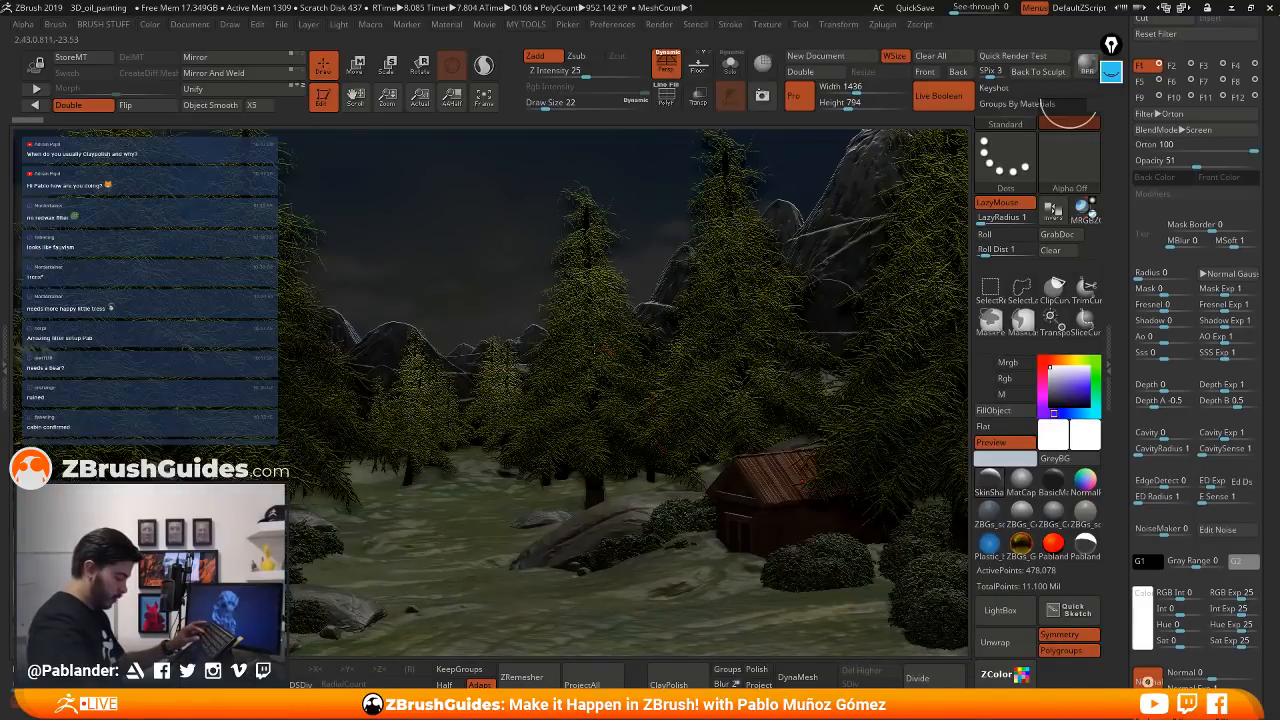
left_click(585, 343, "alt")
key("alt+s")
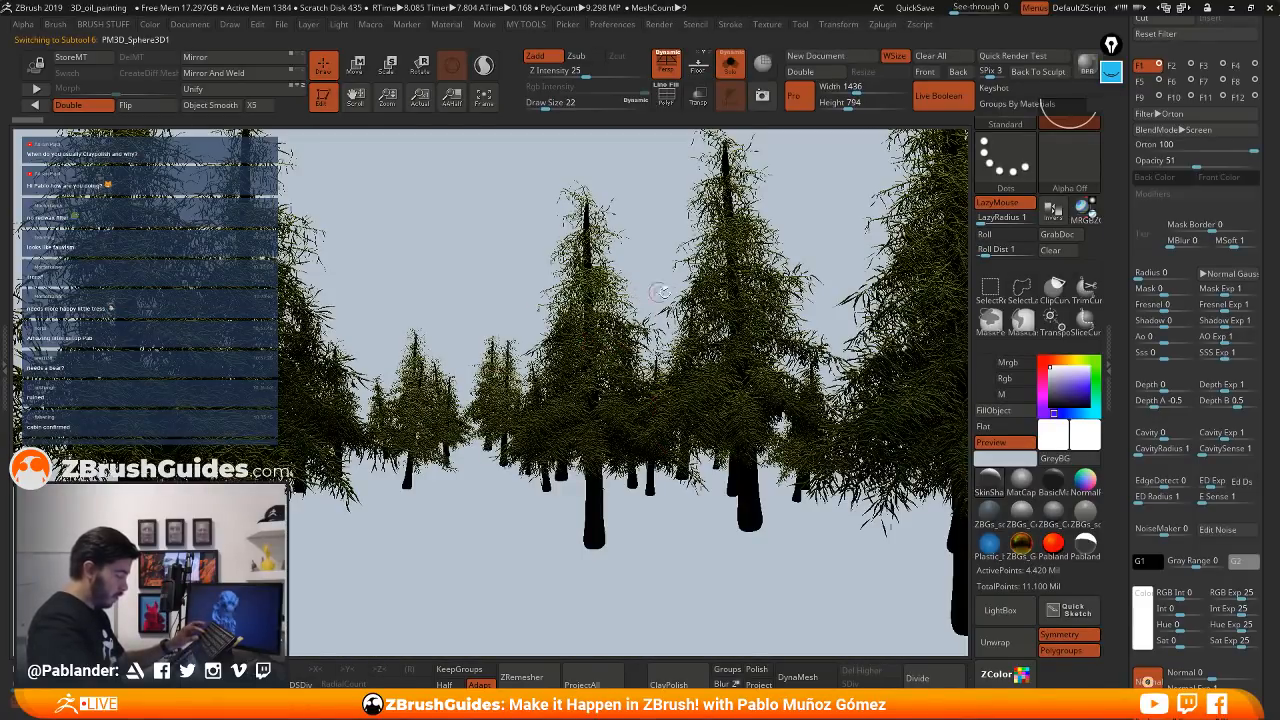
key("shift")
key("ctrl+shift+r")
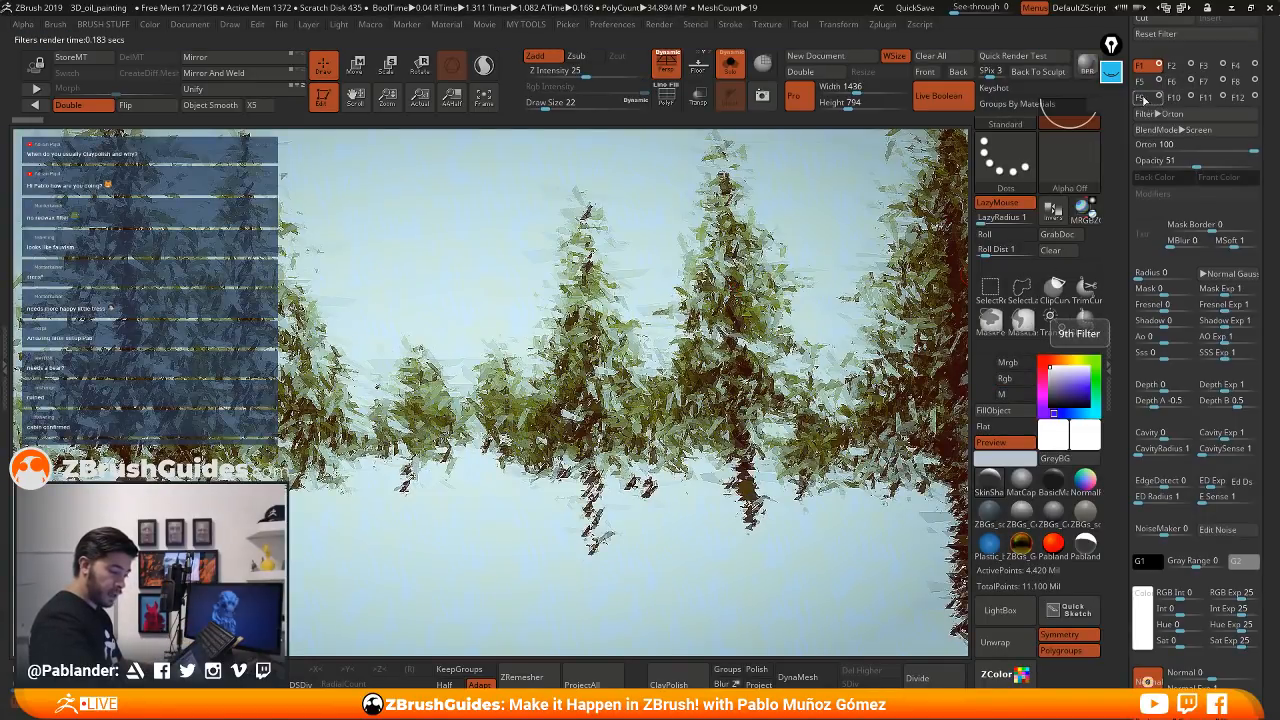
- Set the Mask modifier of the F2 Overpaint Color filter to 1 and view the Mask render pass
left_click(1192, 64)
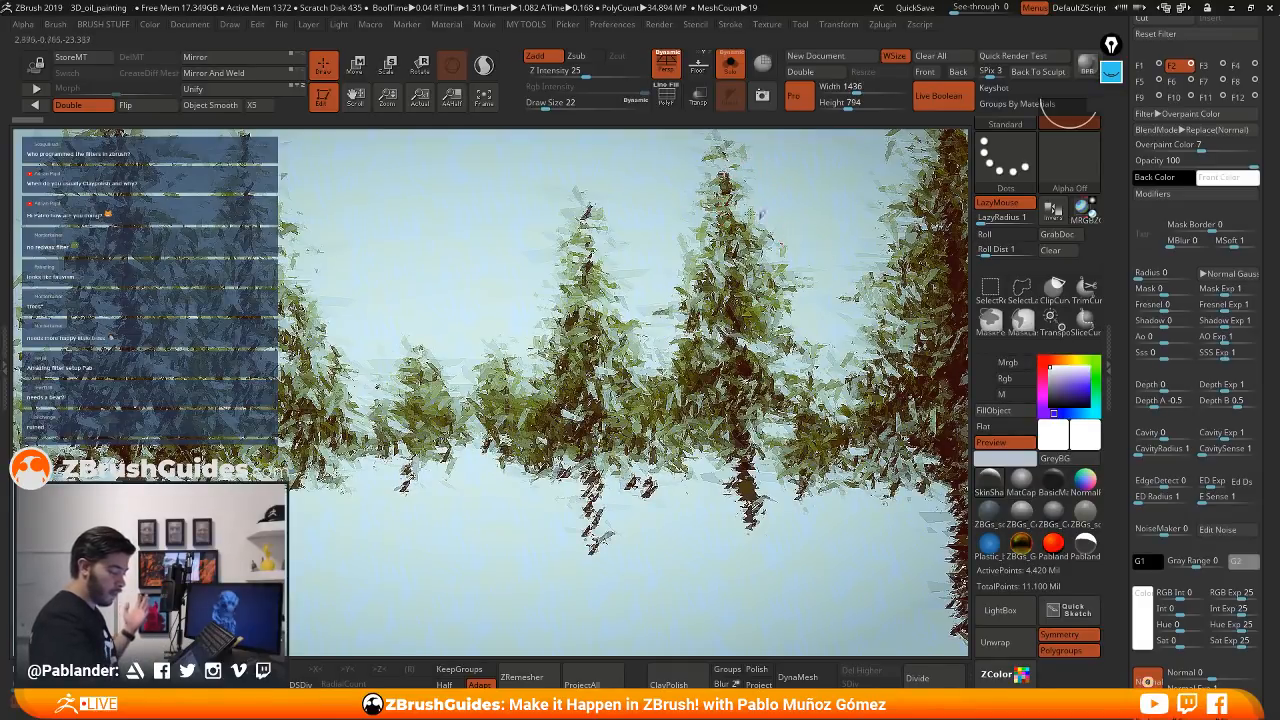
left_click(1166, 287)
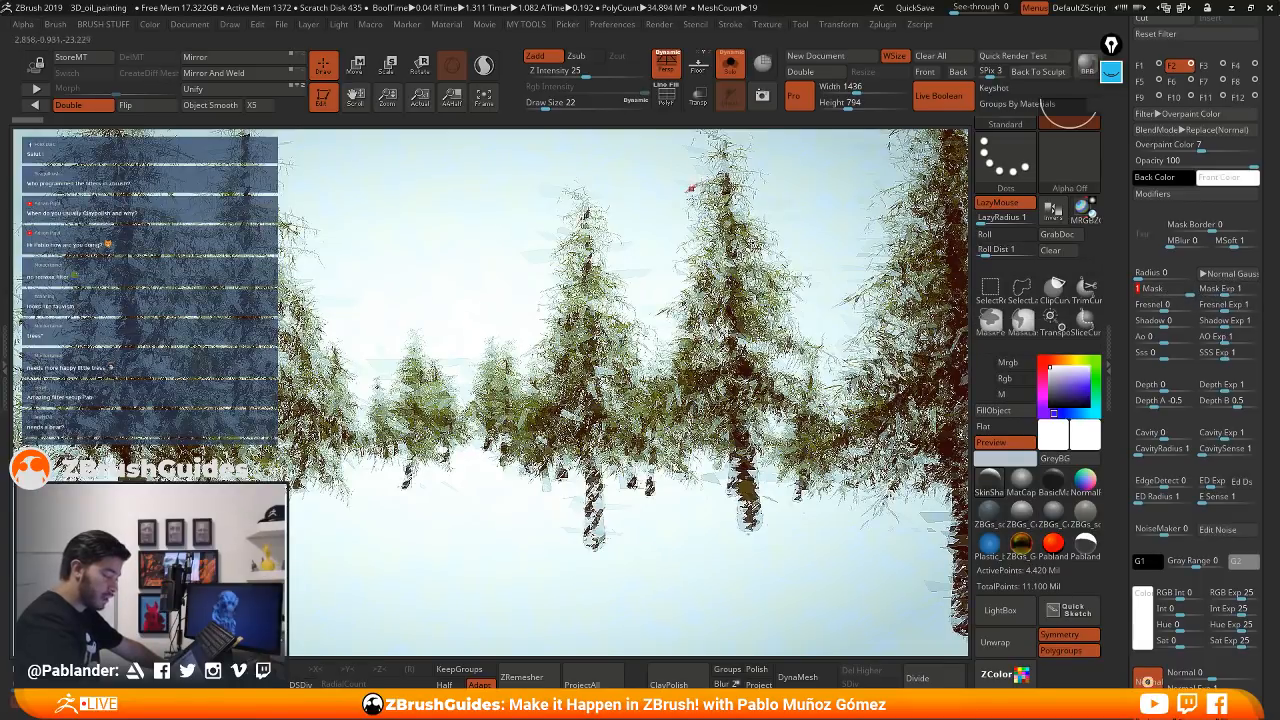
scroll(1167, 221, "up", 5)
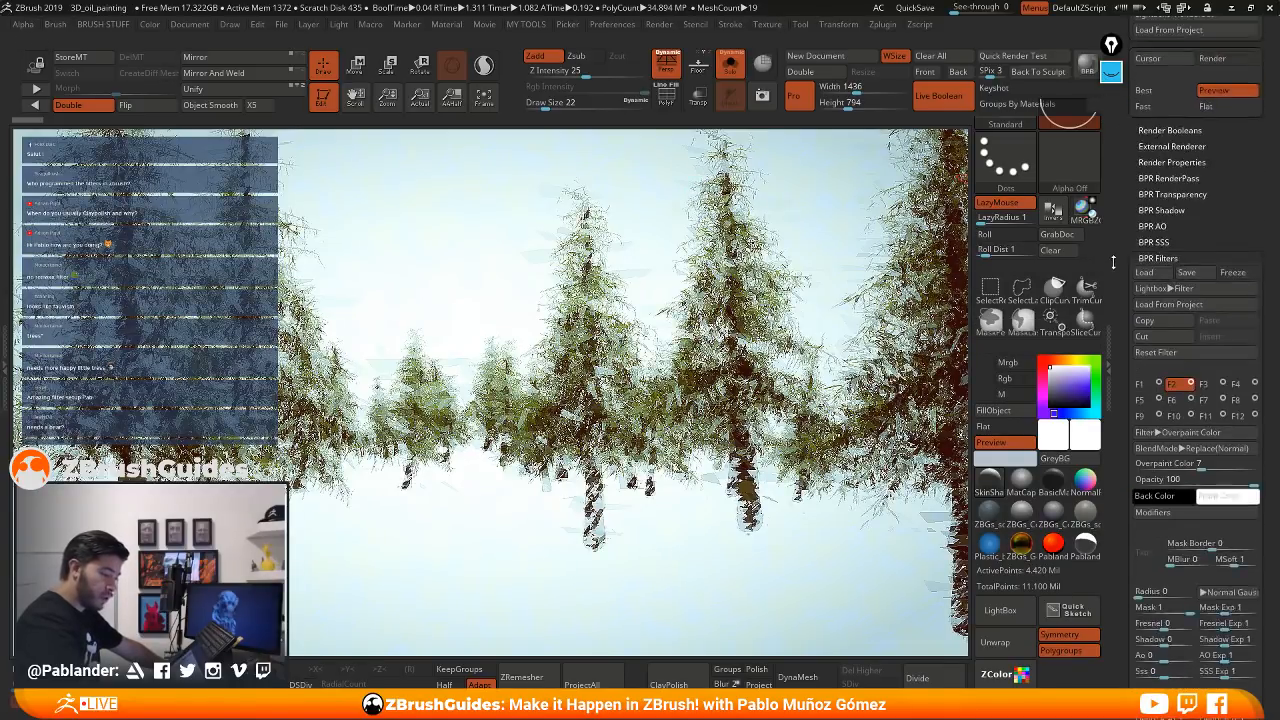
left_click(1180, 214)
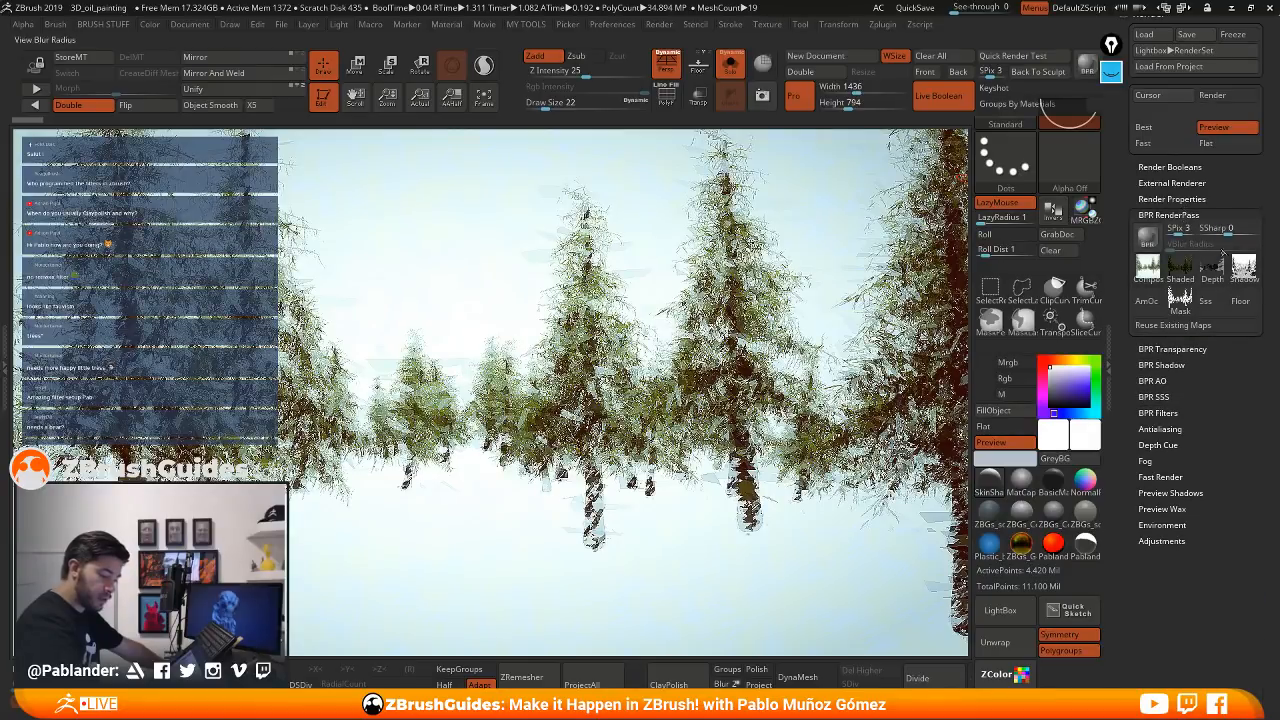
mouse_move(1181, 307)
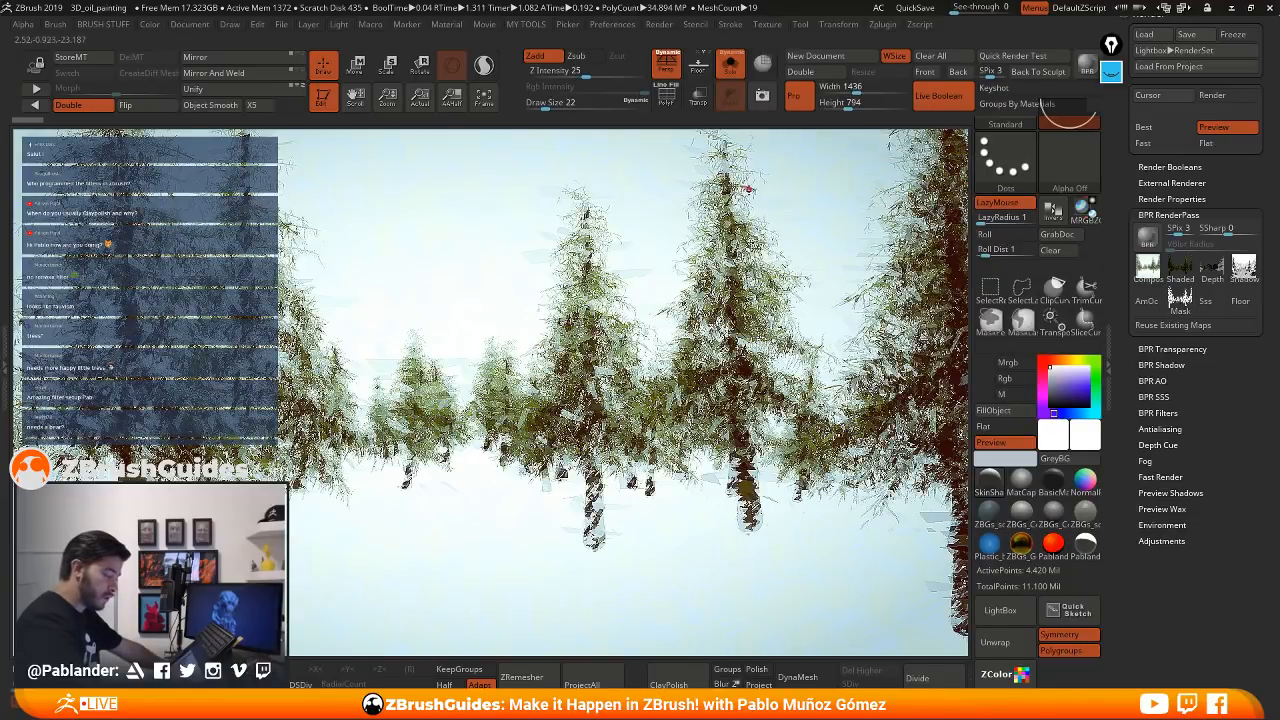
- Change the F12 Colorize filter's front color to a brighter blue and its back color to a stronger dark red
left_click(1178, 413)
scroll(1197, 263, "down", 4)
left_click(1212, 199)
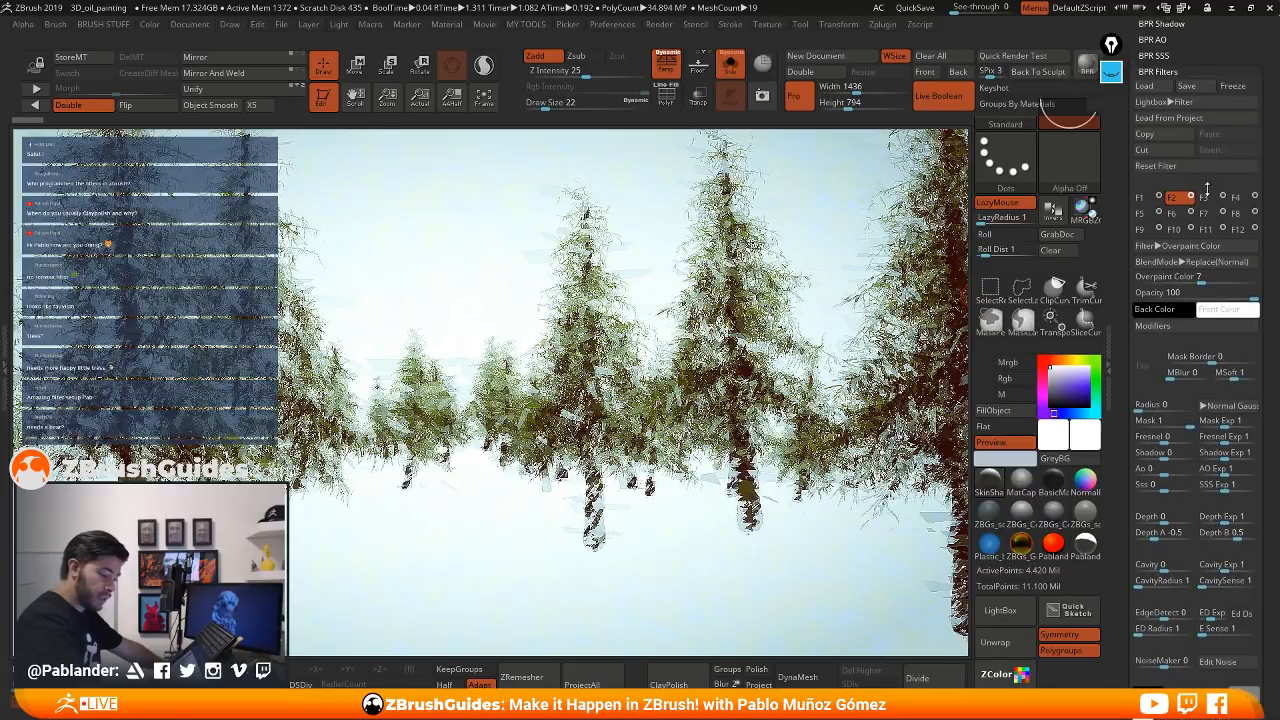
left_click(1223, 197)
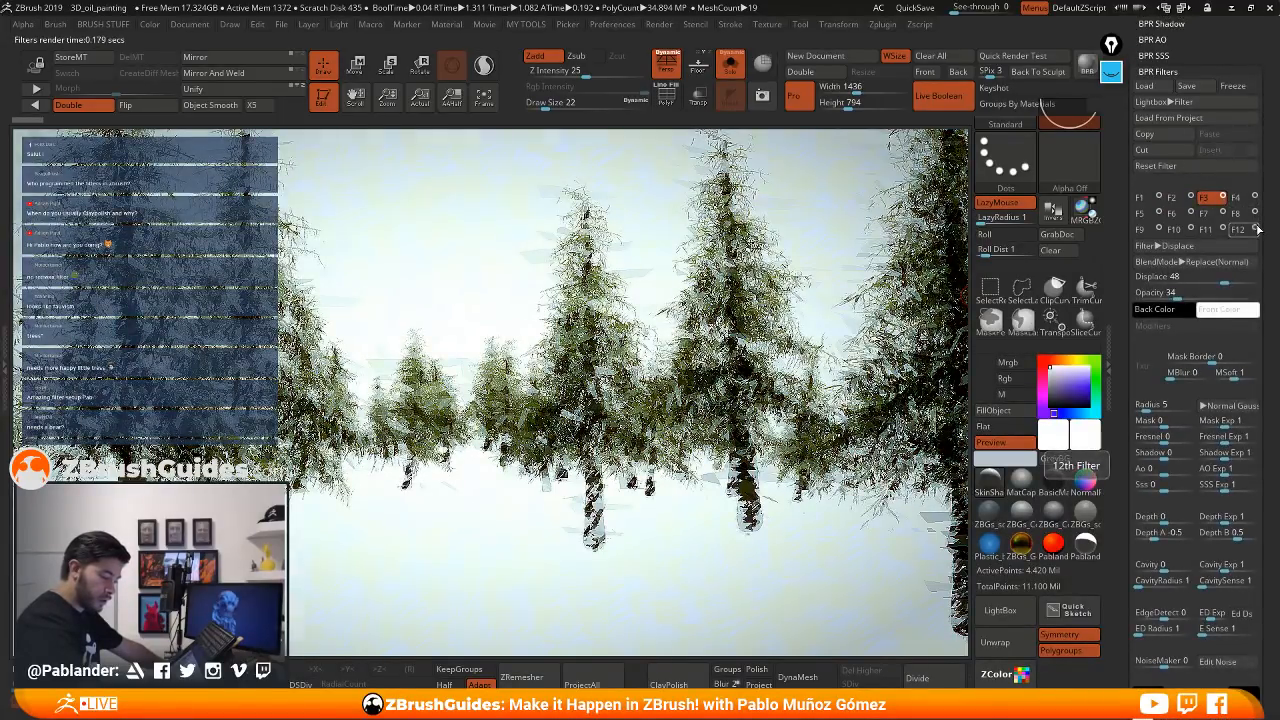
left_click(1256, 229)
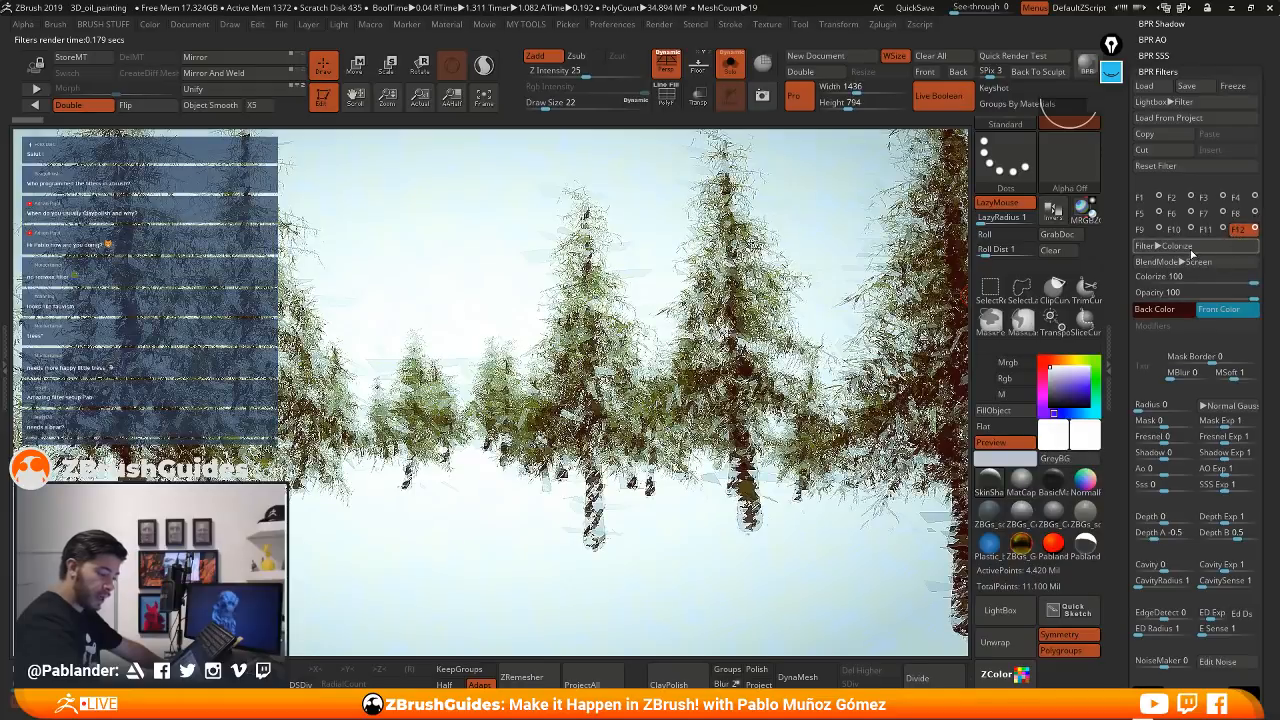
left_click(1224, 309)
left_click(1236, 300)
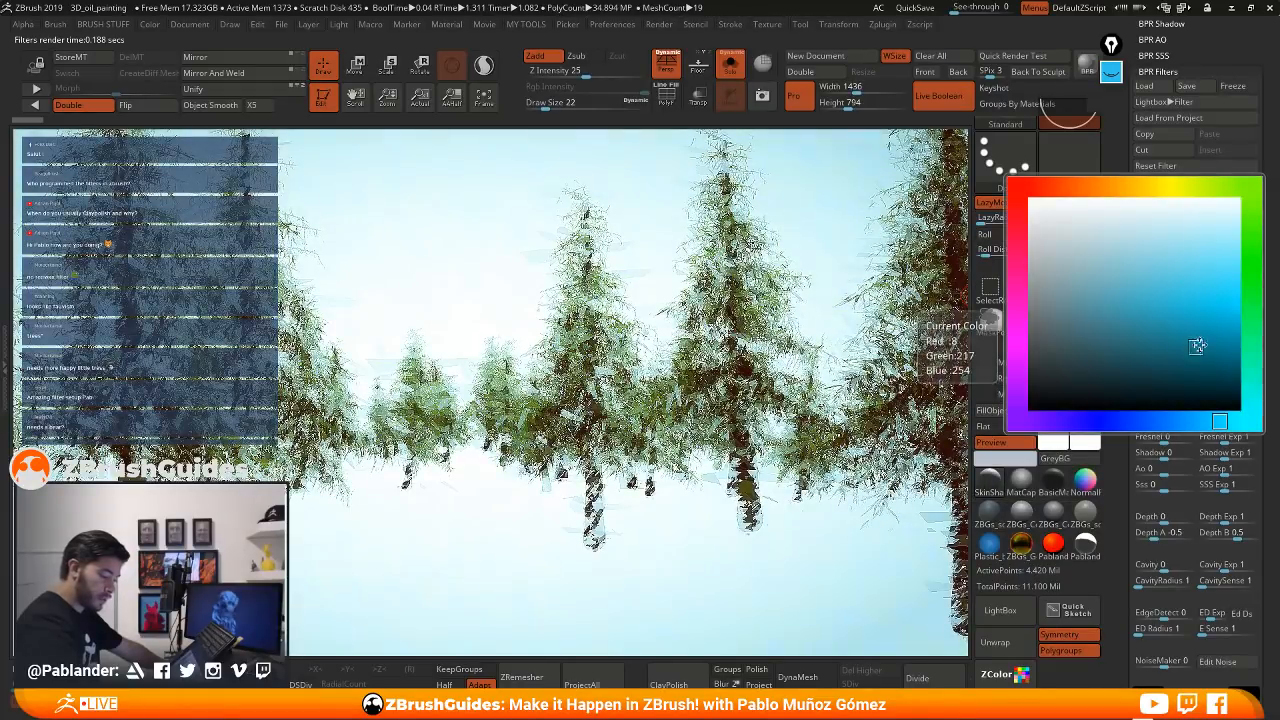
left_click(1155, 309)
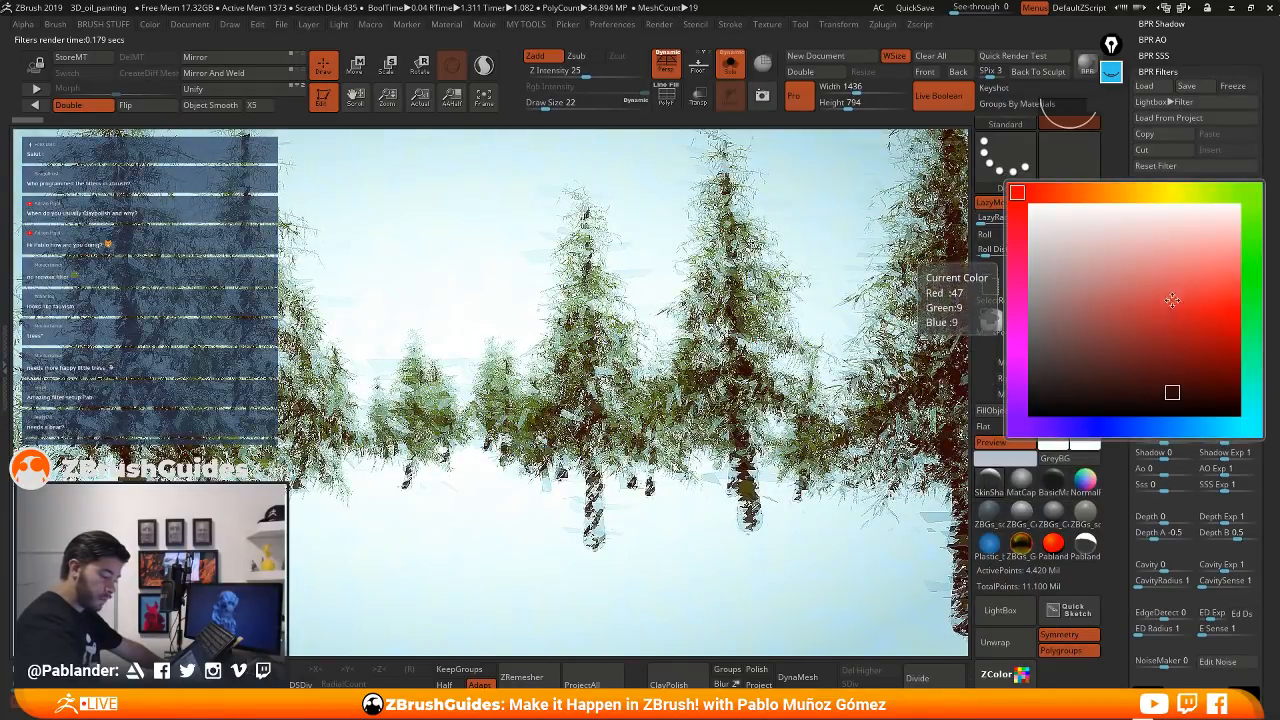
left_click(1225, 368)
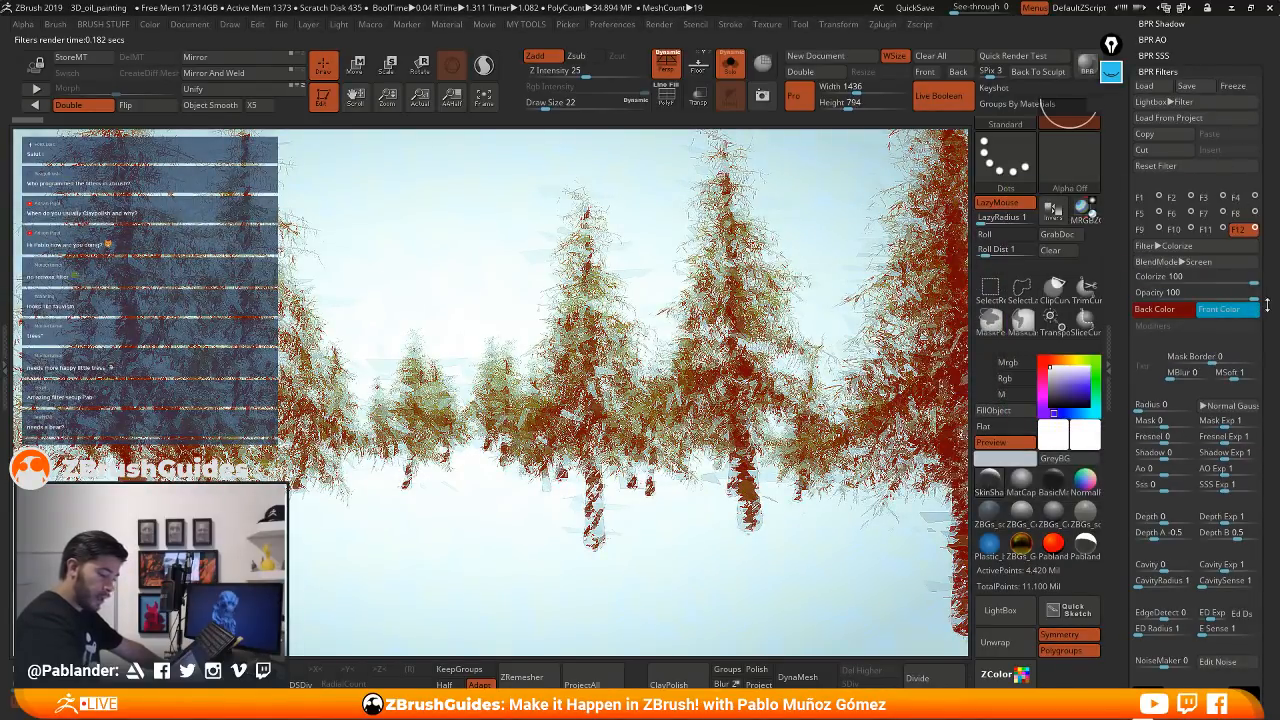
- Modulate the F12 Colorize filter with Shadow at about 0.51 and Fresnel at about 0.7, testing different Shadow exponents
scroll(1210, 285, "down", 2)
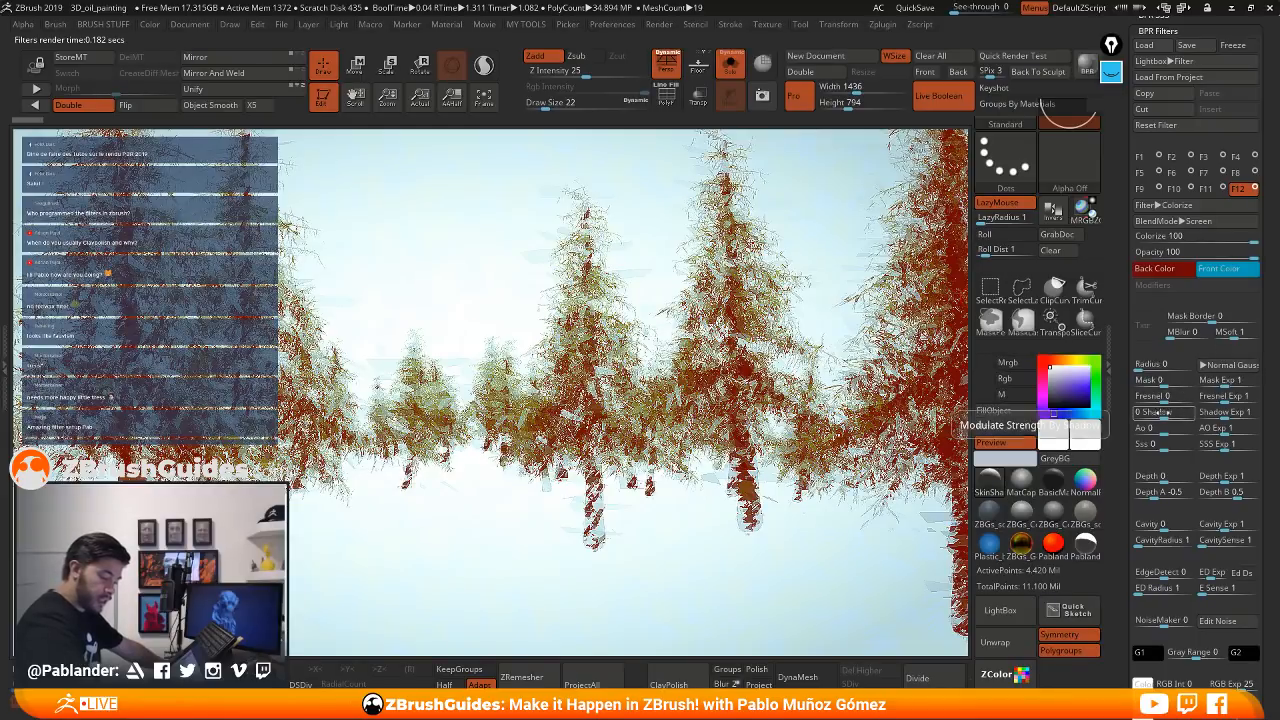
left_click_drag(1166, 411, 1192, 420)
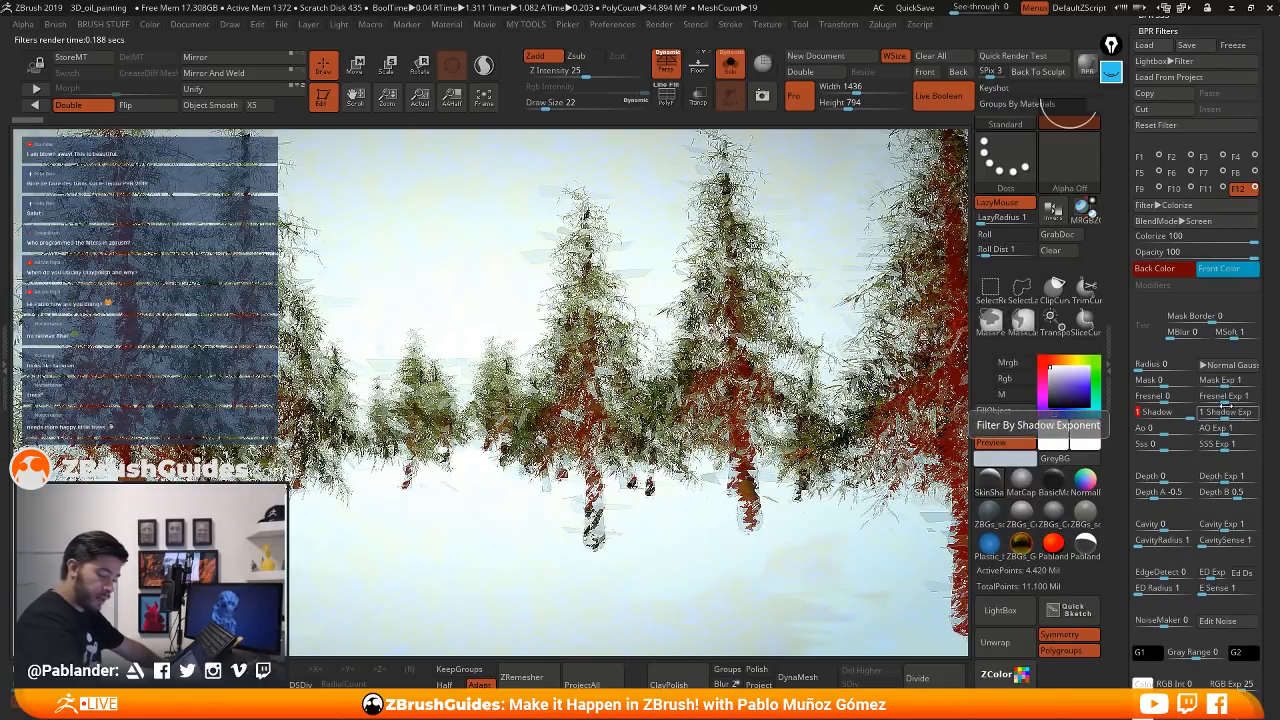
left_click_drag(1225, 412, 1272, 413)
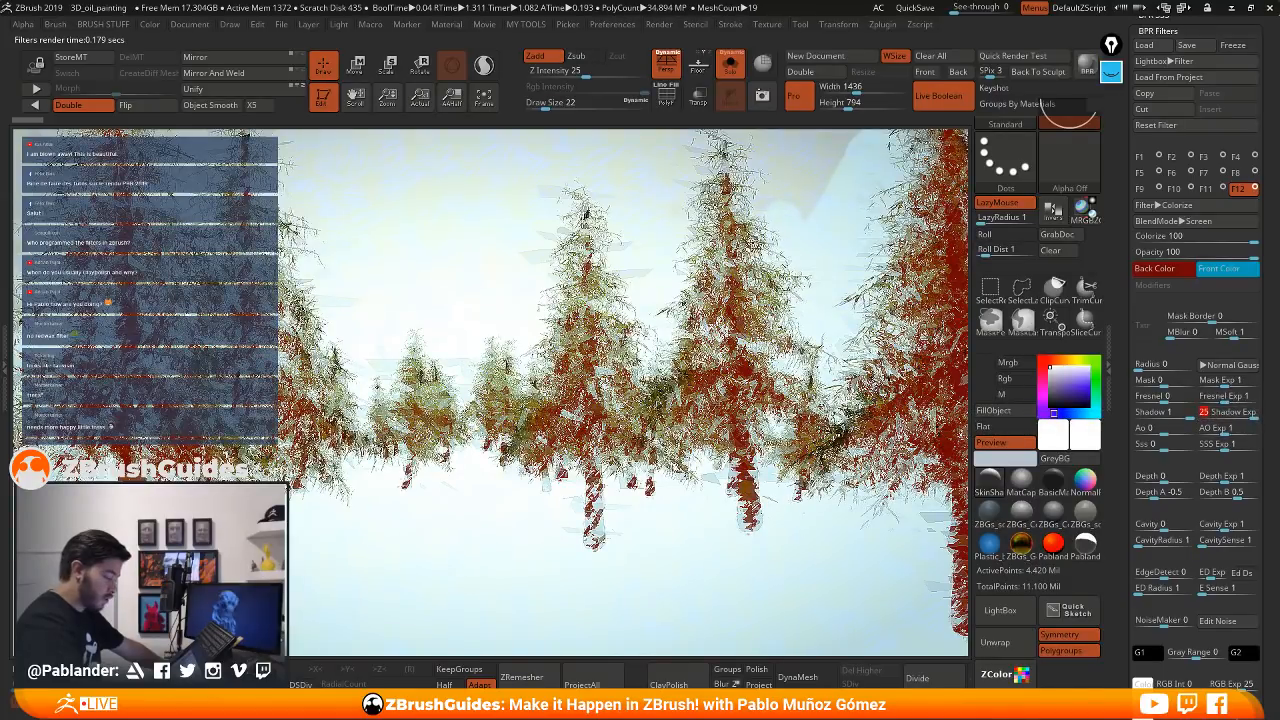
left_click_drag(1228, 412, 1182, 400)
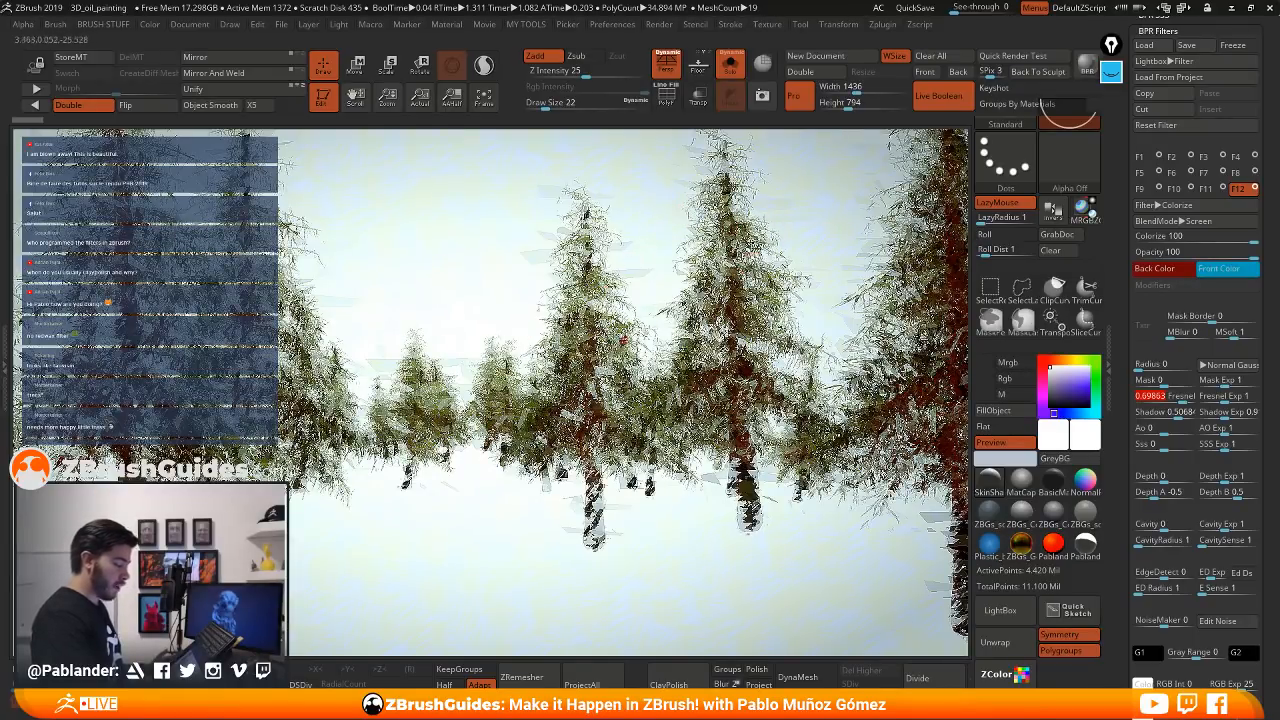
- Open ZColor and sample a brown (#4E3302) and a dark olive (#171601) from the canvas
left_click(1007, 675)
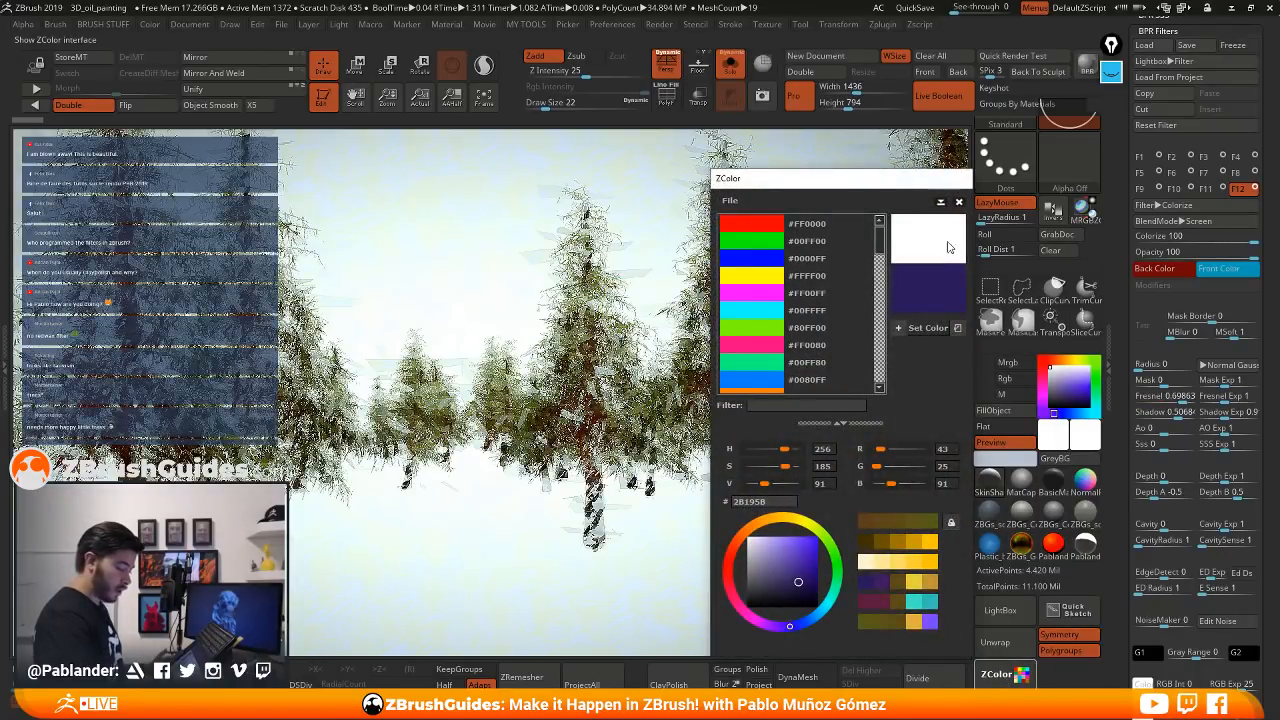
left_click_drag(945, 242, 683, 413)
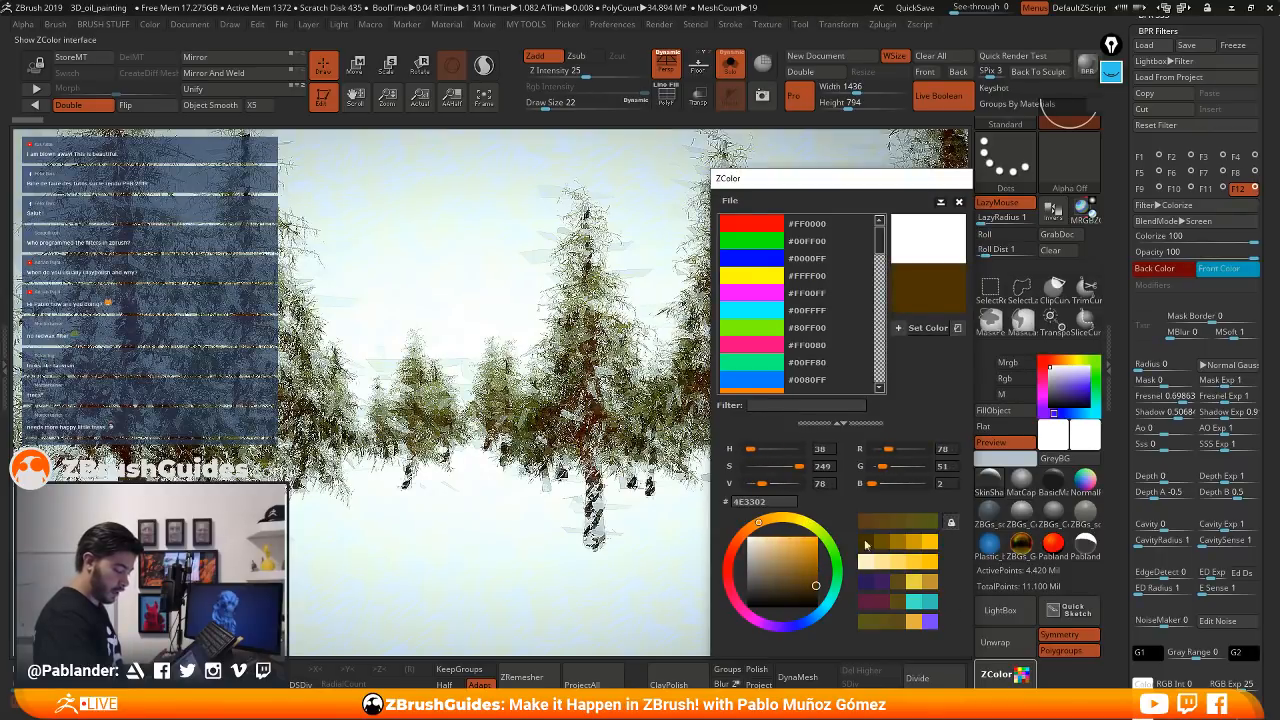
left_click(954, 526)
left_click_drag(912, 250, 596, 540)
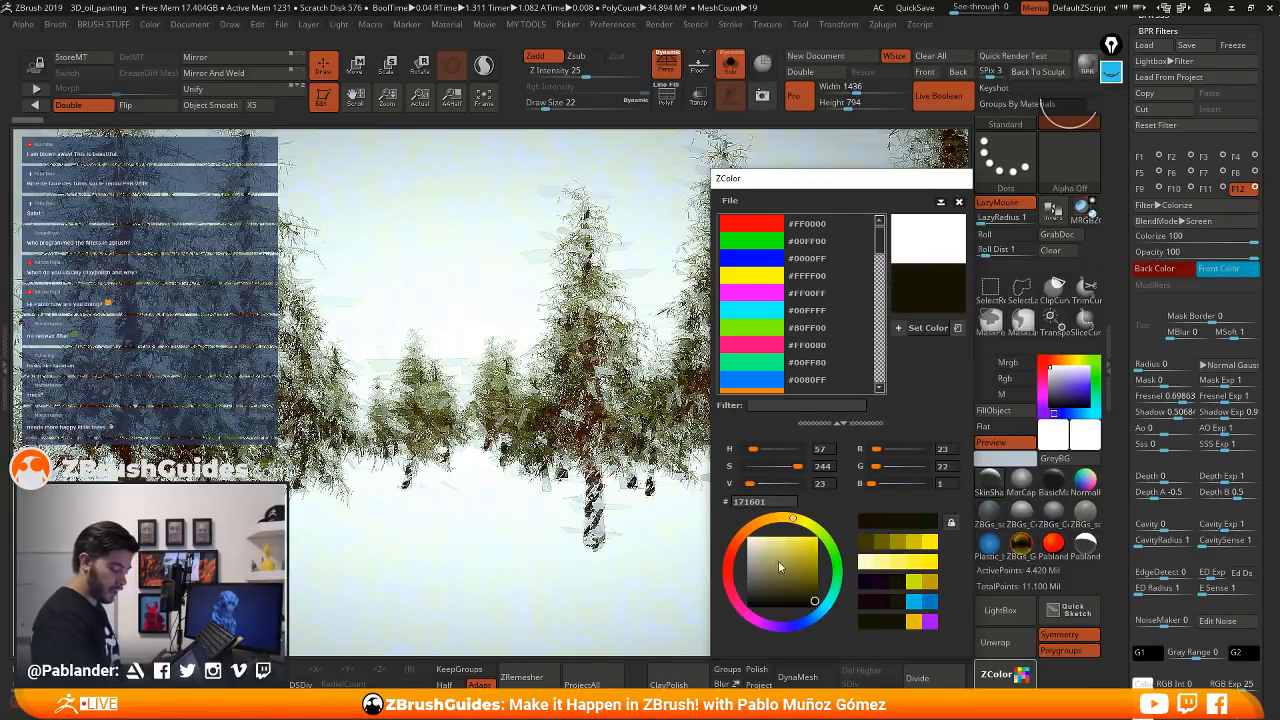
- Pick a light green (#ABE563) in ZColor and close the ZColor window
mouse_move(778, 561)
left_mouse_down()
mouse_move(787, 543)
mouse_move(843, 530)
mouse_move(826, 520)
left_mouse_up()
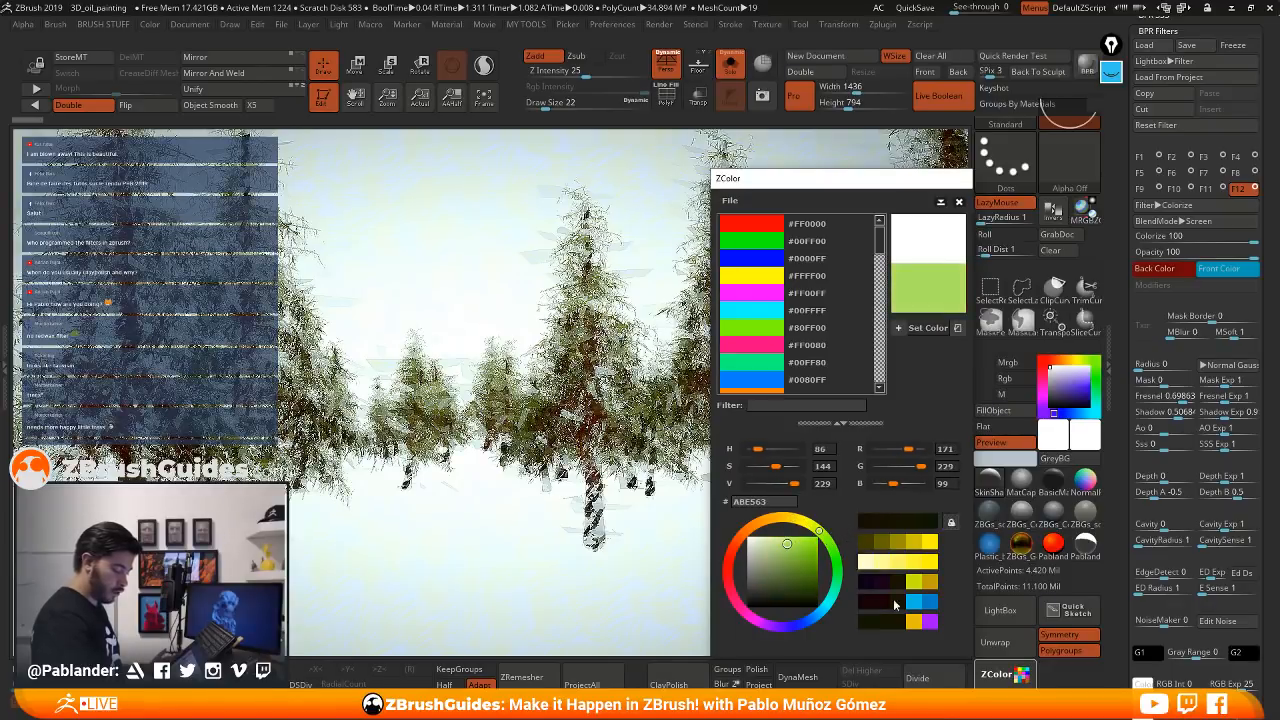
left_click(958, 201)
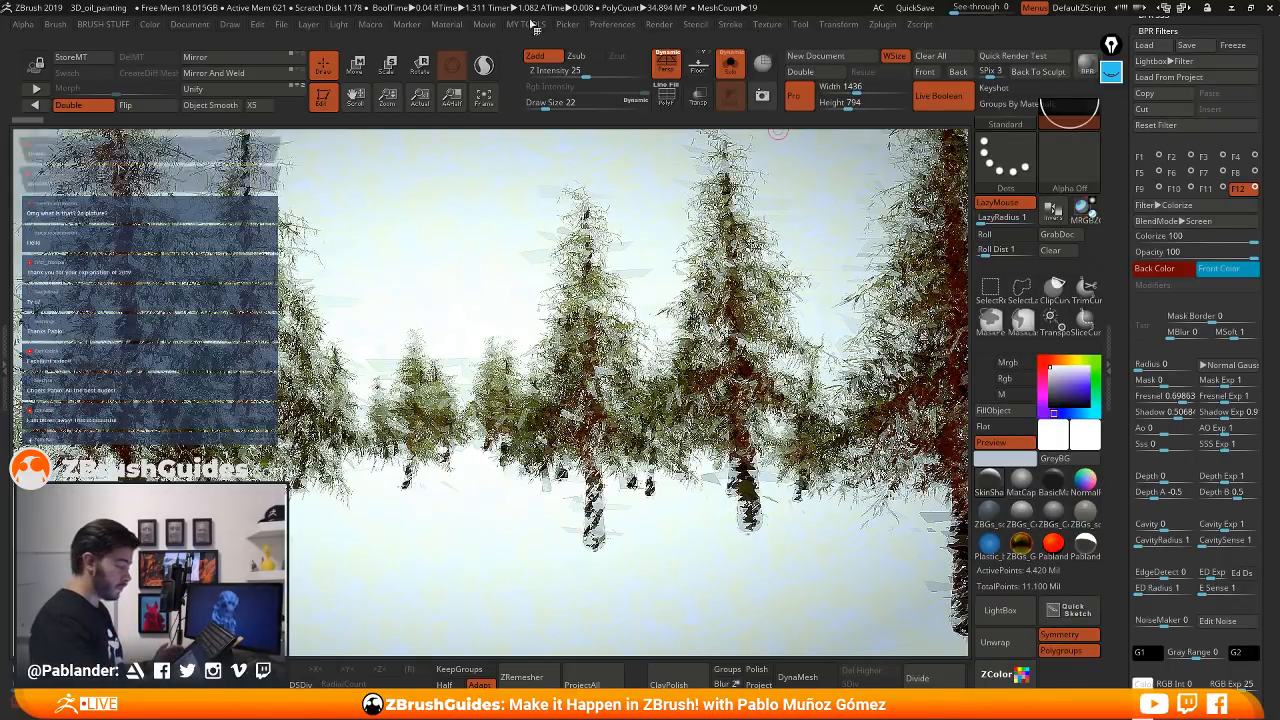
- Open the stingray-catcher-project2 project without saving the changes to the oil painting project
left_click(289, 32)
left_click(310, 50)
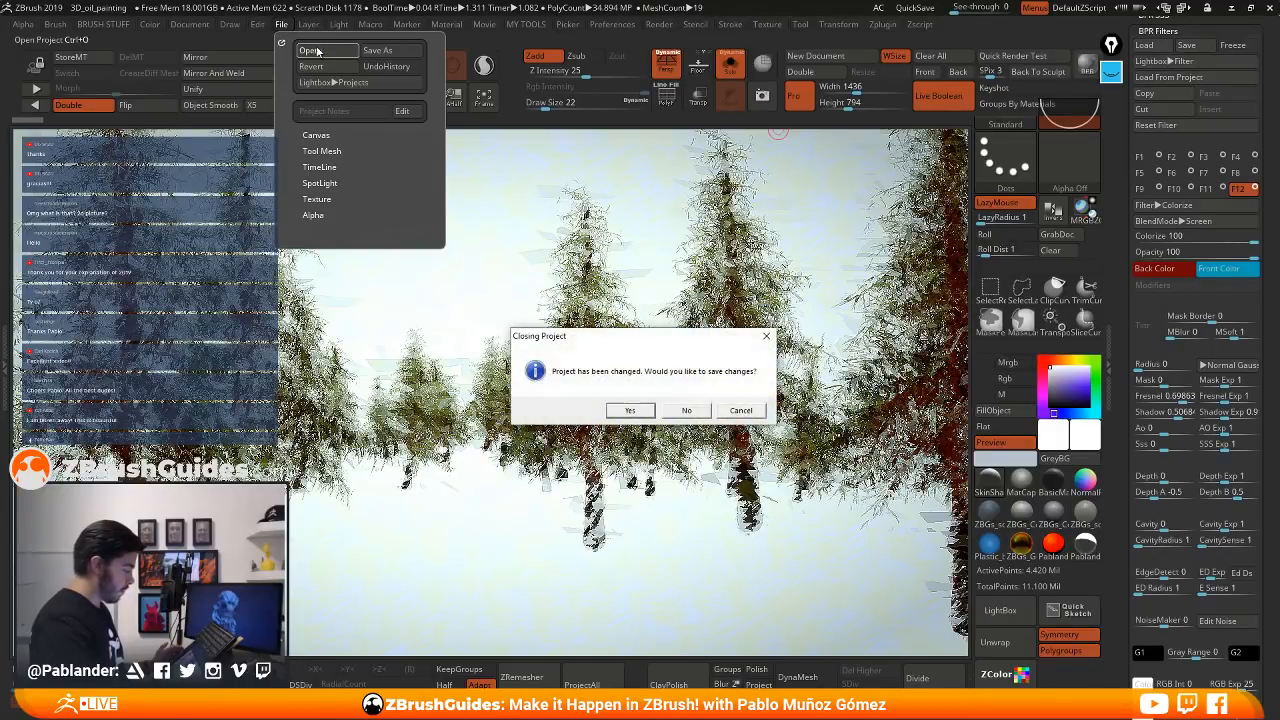
left_click(695, 412)
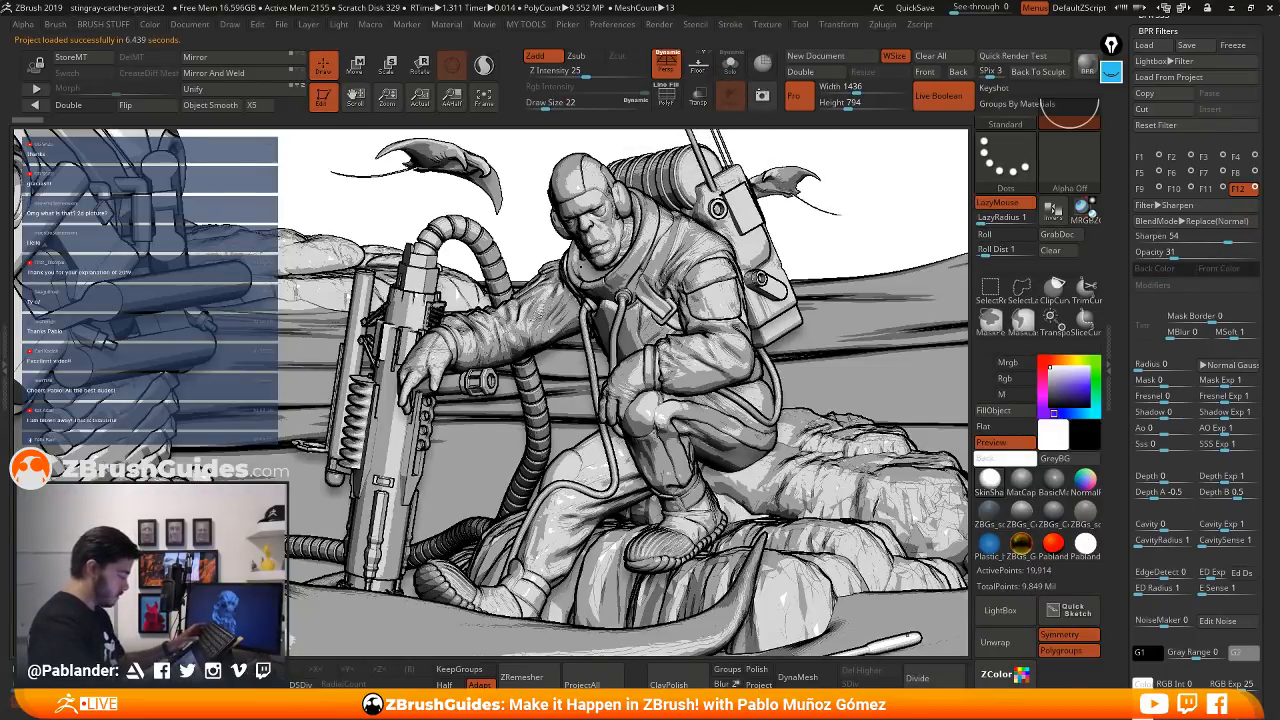
- Inspect the seated stingray catcher and the surrounding scene, and examine the SkinShade4 material's modifiers
right_click_drag(583, 267, 712, 486, "ctrl")
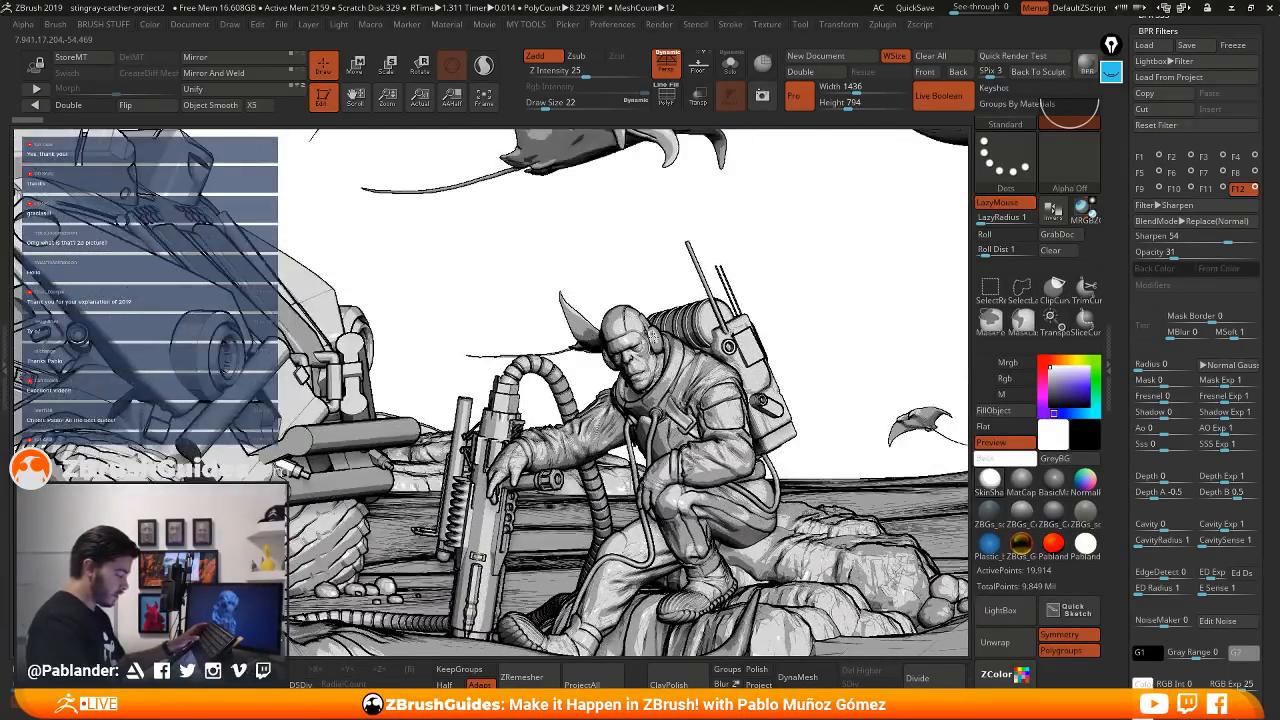
mouse_move(676, 402)
right_mouse_down()
mouse_move(692, 398)
mouse_move(655, 358)
mouse_move(667, 360)
right_mouse_up()
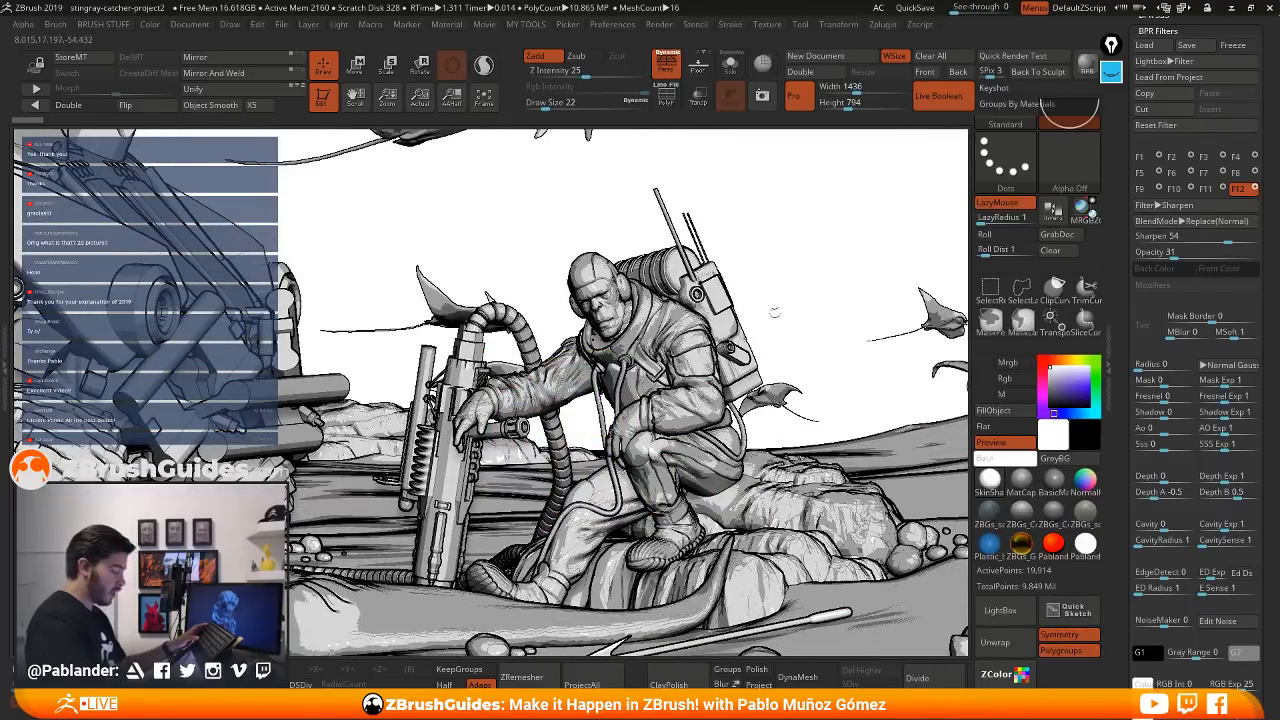
left_click(446, 25)
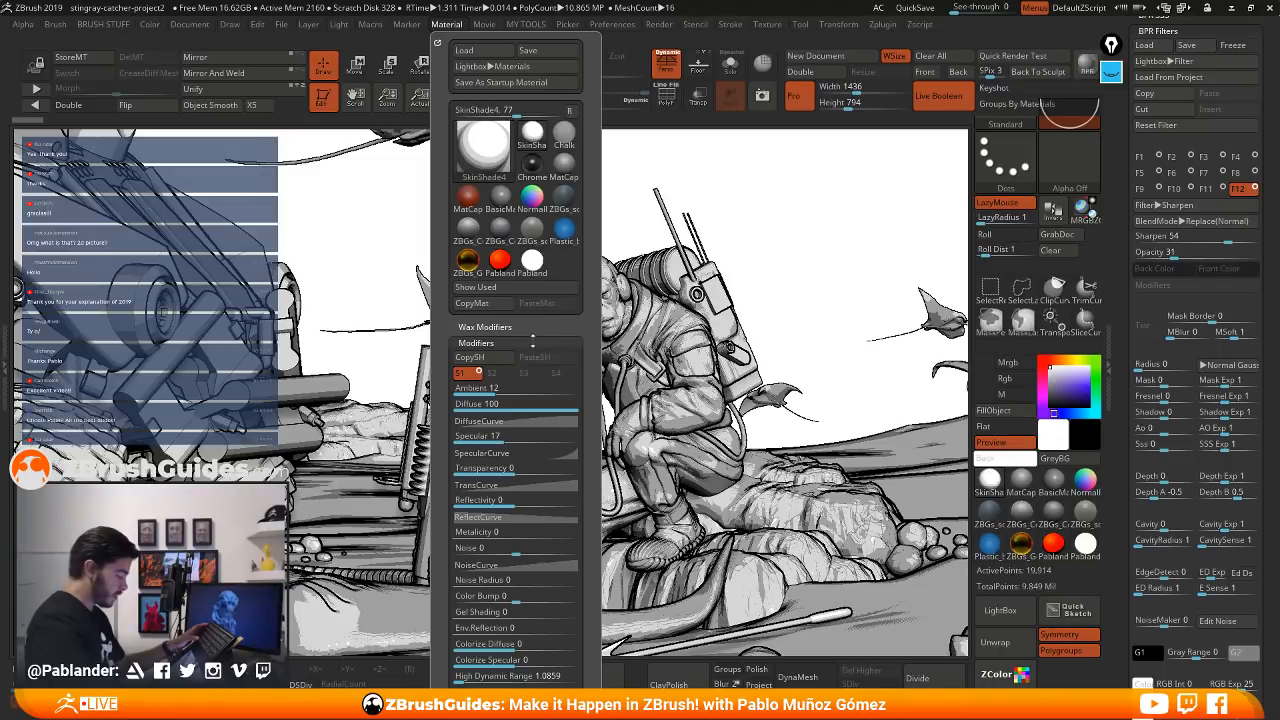
left_click(532, 341)
left_click(524, 359)
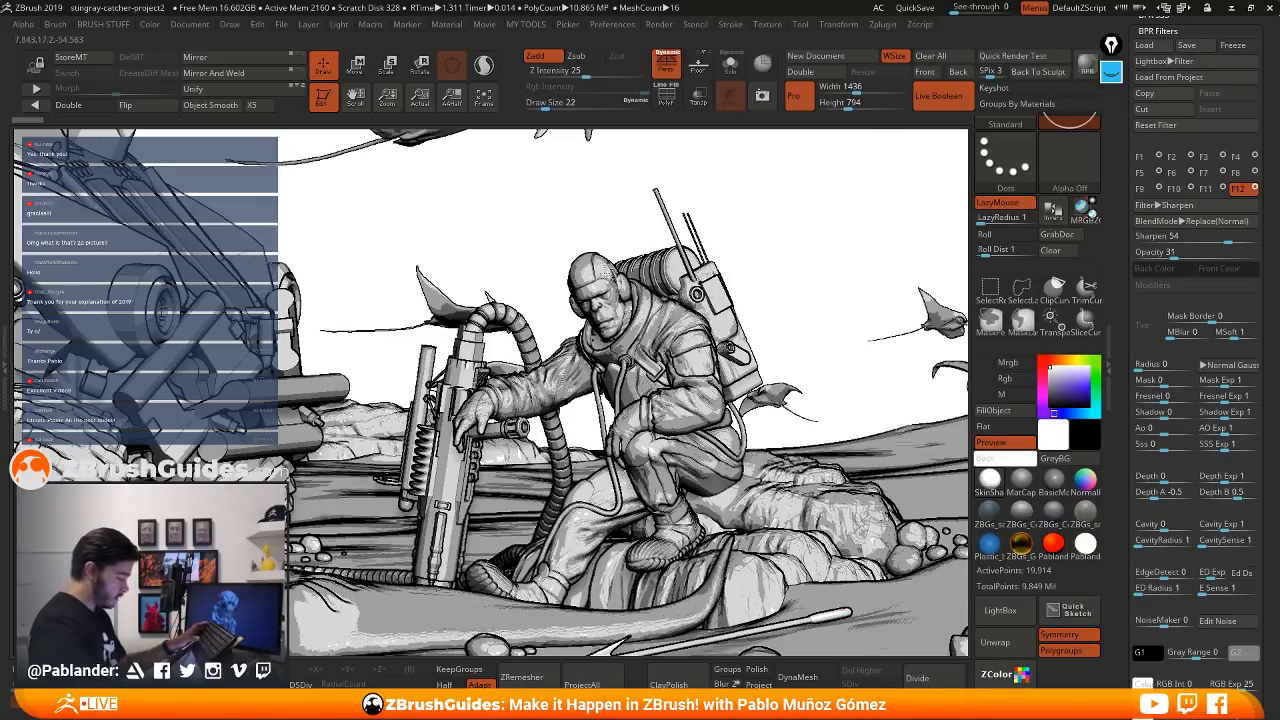
- Make the character's head the active subtool and inspect the figure's line-art shading up close and from another angle
right_click_drag(600, 350, 600, 440, "ctrl")
right_click_drag(500, 200, 615, 362, "alt")
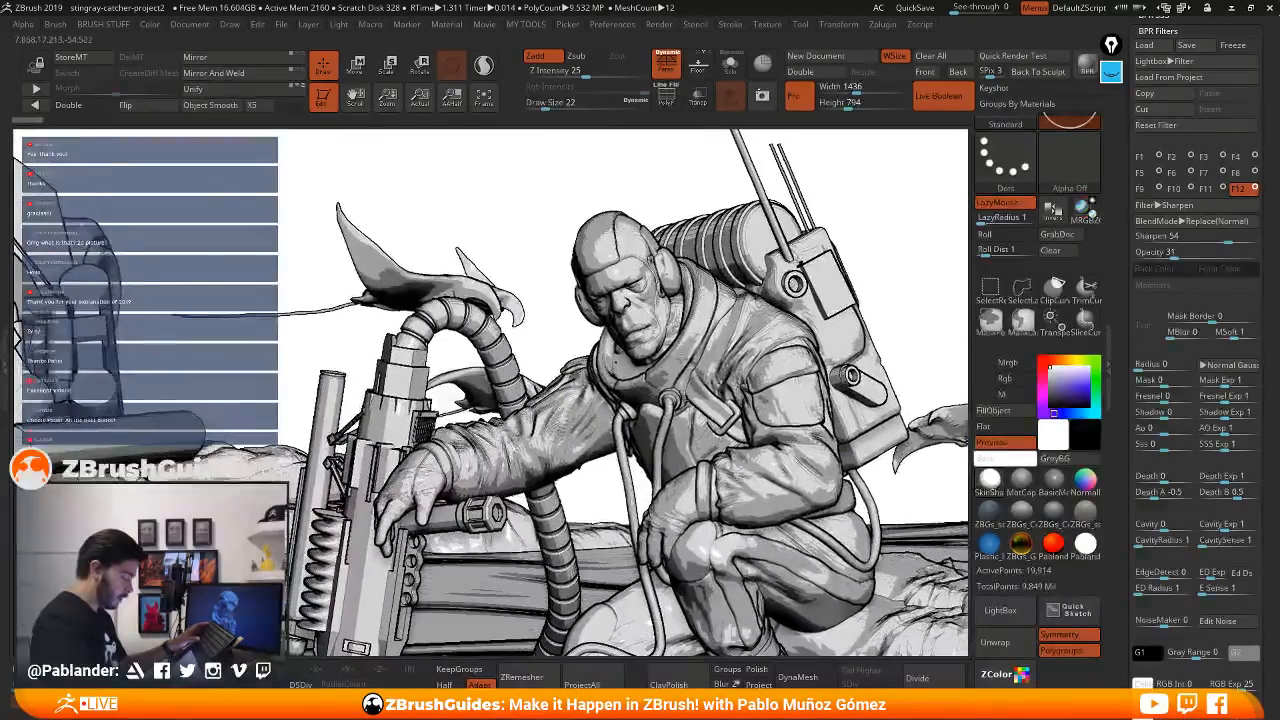
left_click(637, 272, "alt")
mouse_move(637, 272)
right_mouse_down()
mouse_move(614, 283)
mouse_move(640, 280)
right_mouse_up()
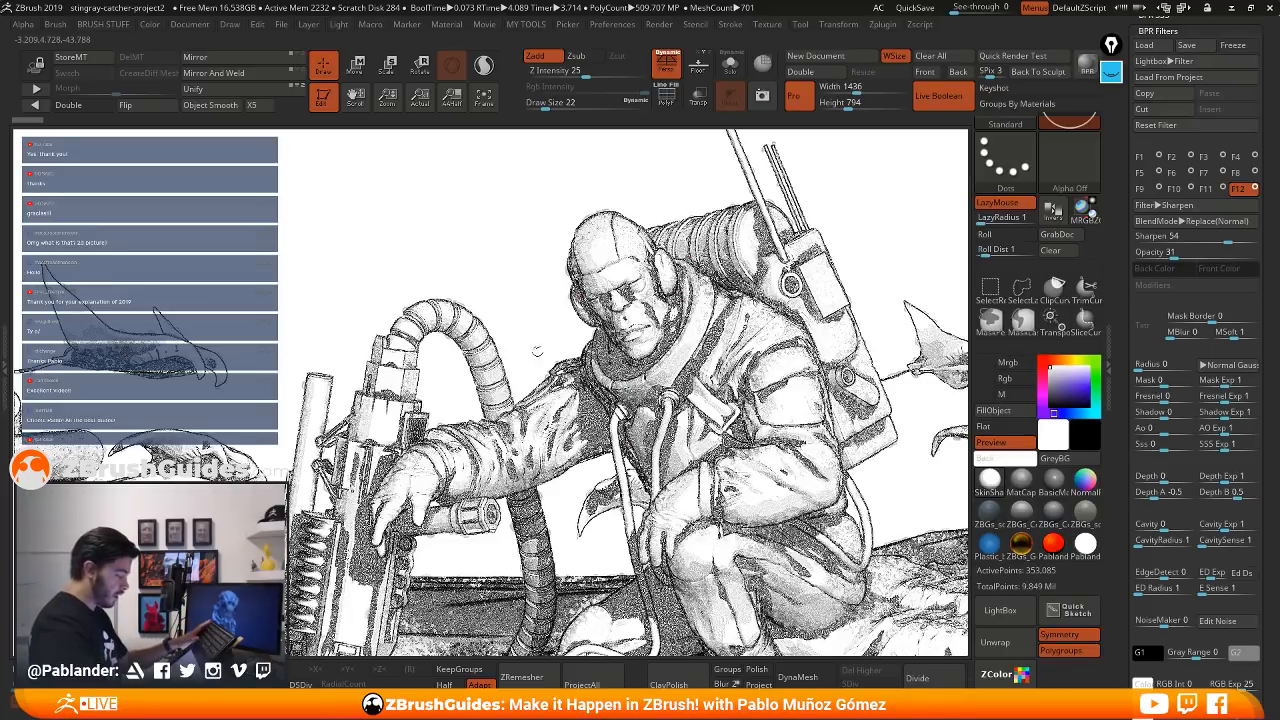
mouse_move(536, 352)
left_mouse_down()
mouse_move(528, 278)
mouse_move(485, 282)
mouse_move(534, 337)
left_mouse_up()
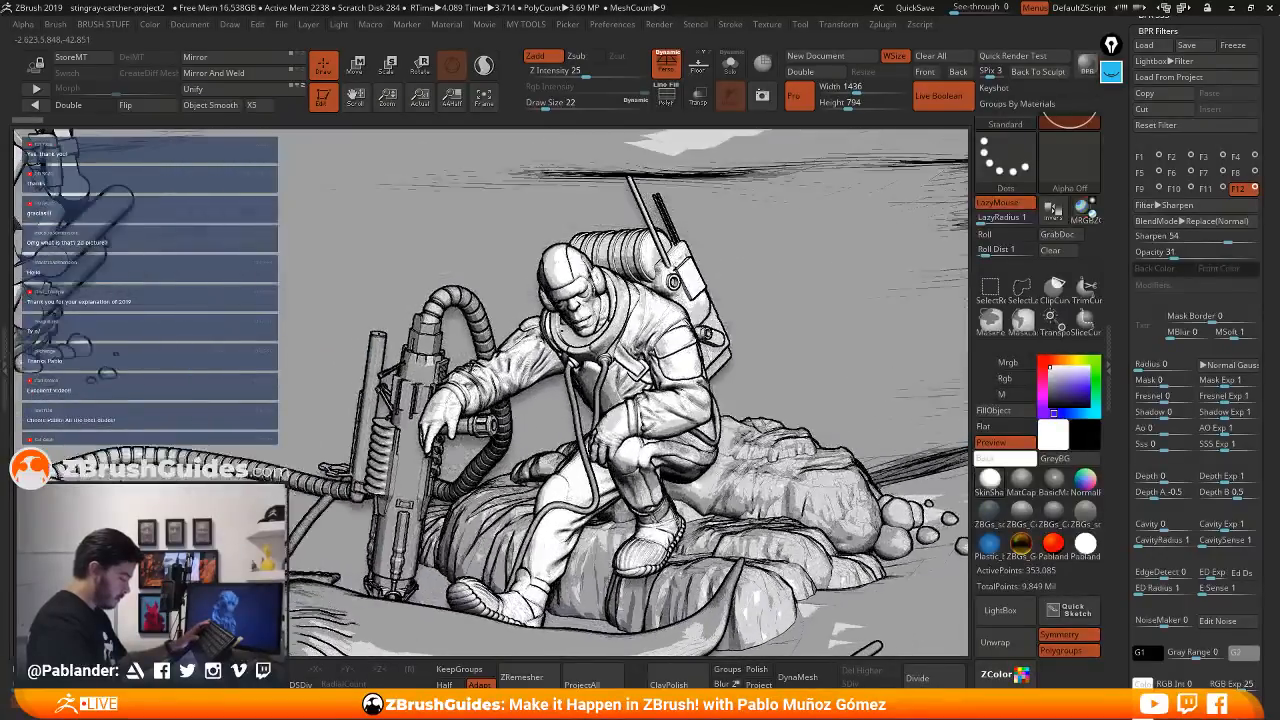